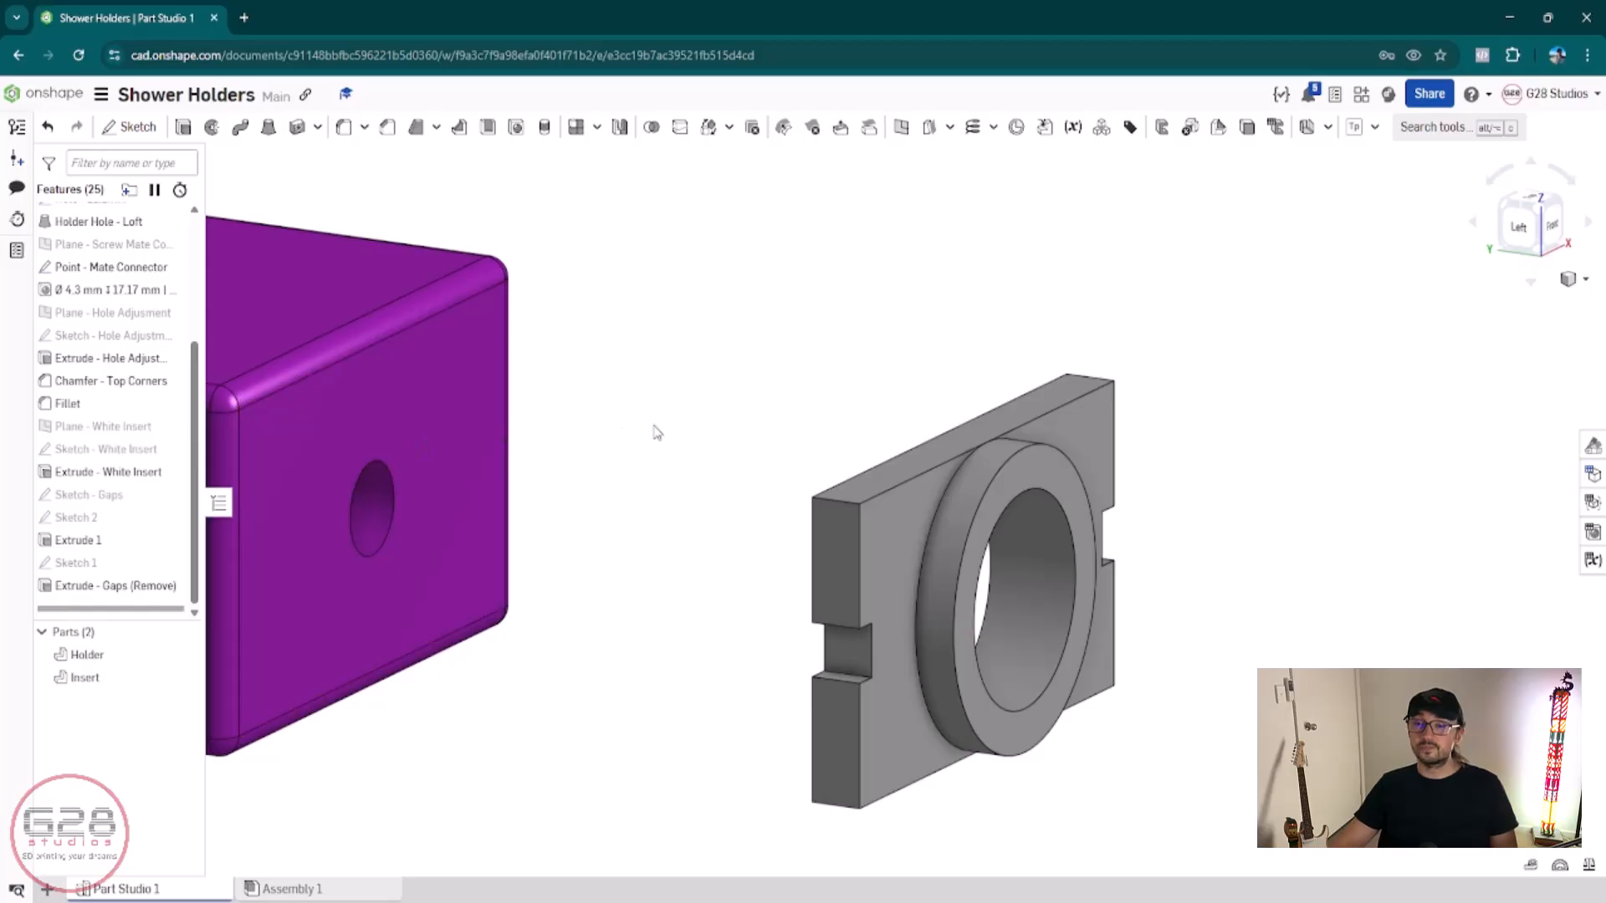
Step: Start a sketch on the holder's flat face that contains the small round hole
{"action": "middle_click_drag", "start_coordinate": [653, 430], "coordinate": [934, 420]}
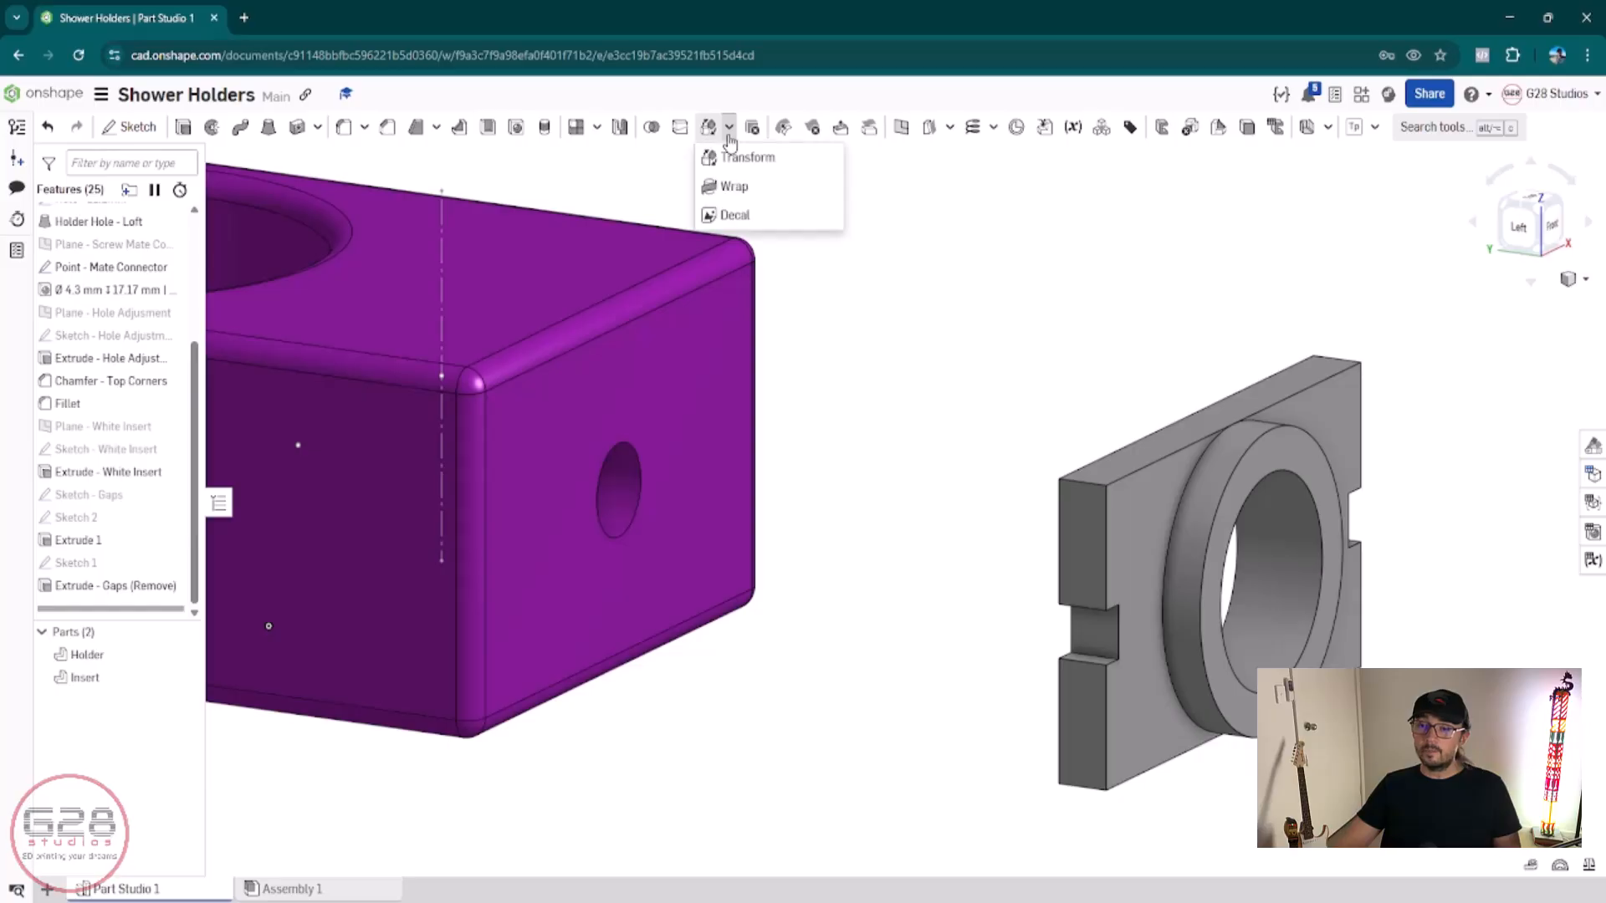
{"action": "left_click", "coordinate": [596, 128]}
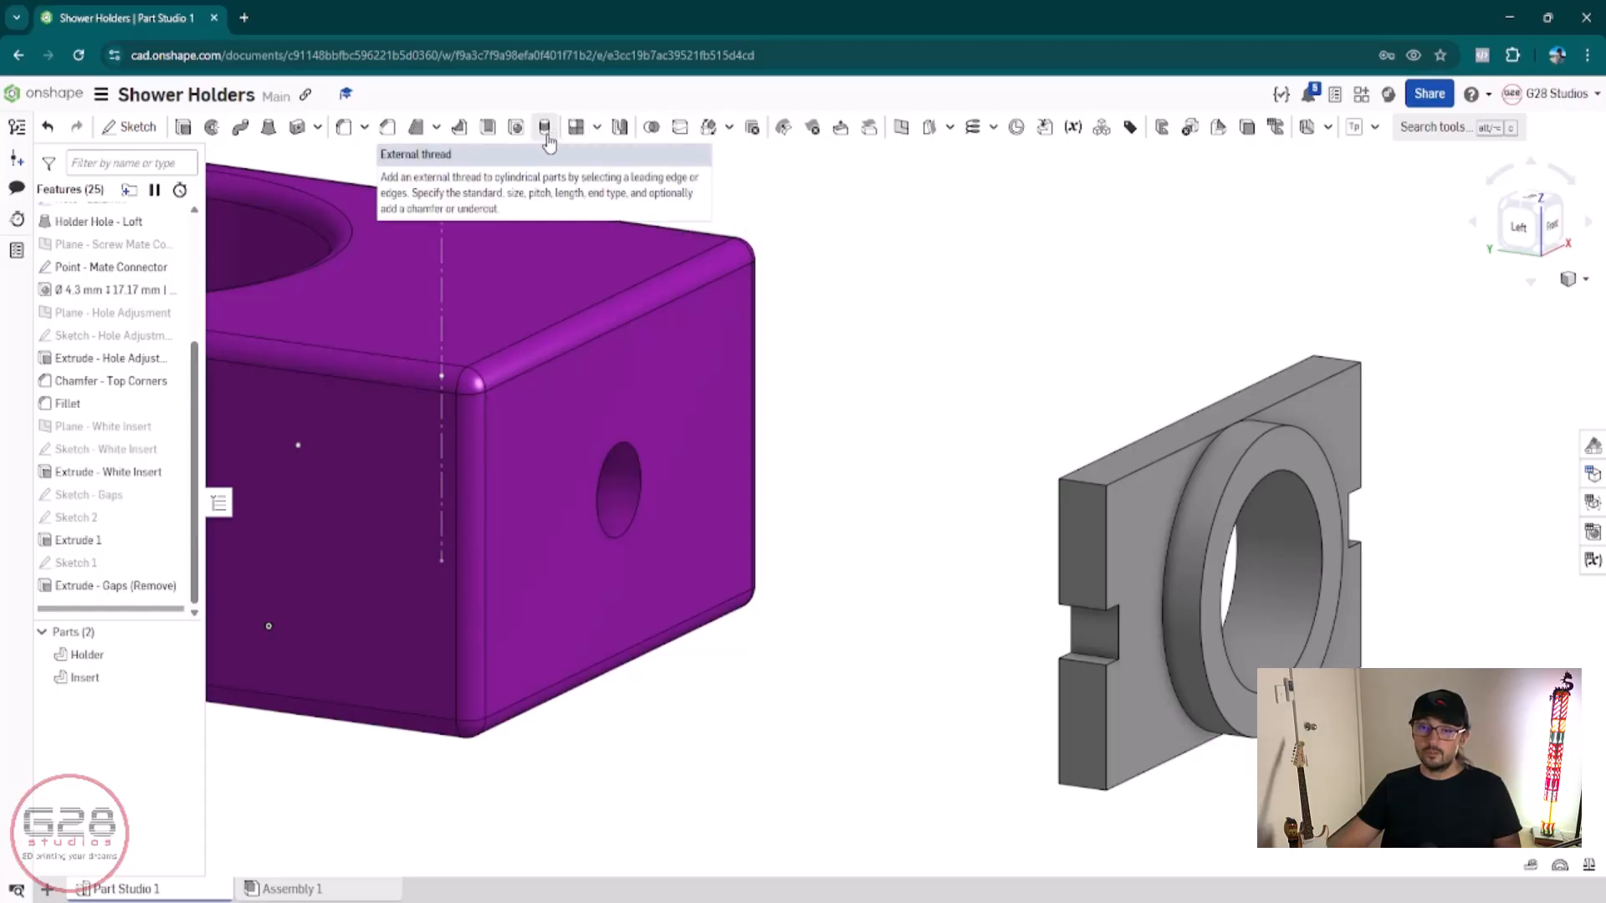
{"action": "left_click", "coordinate": [130, 127]}
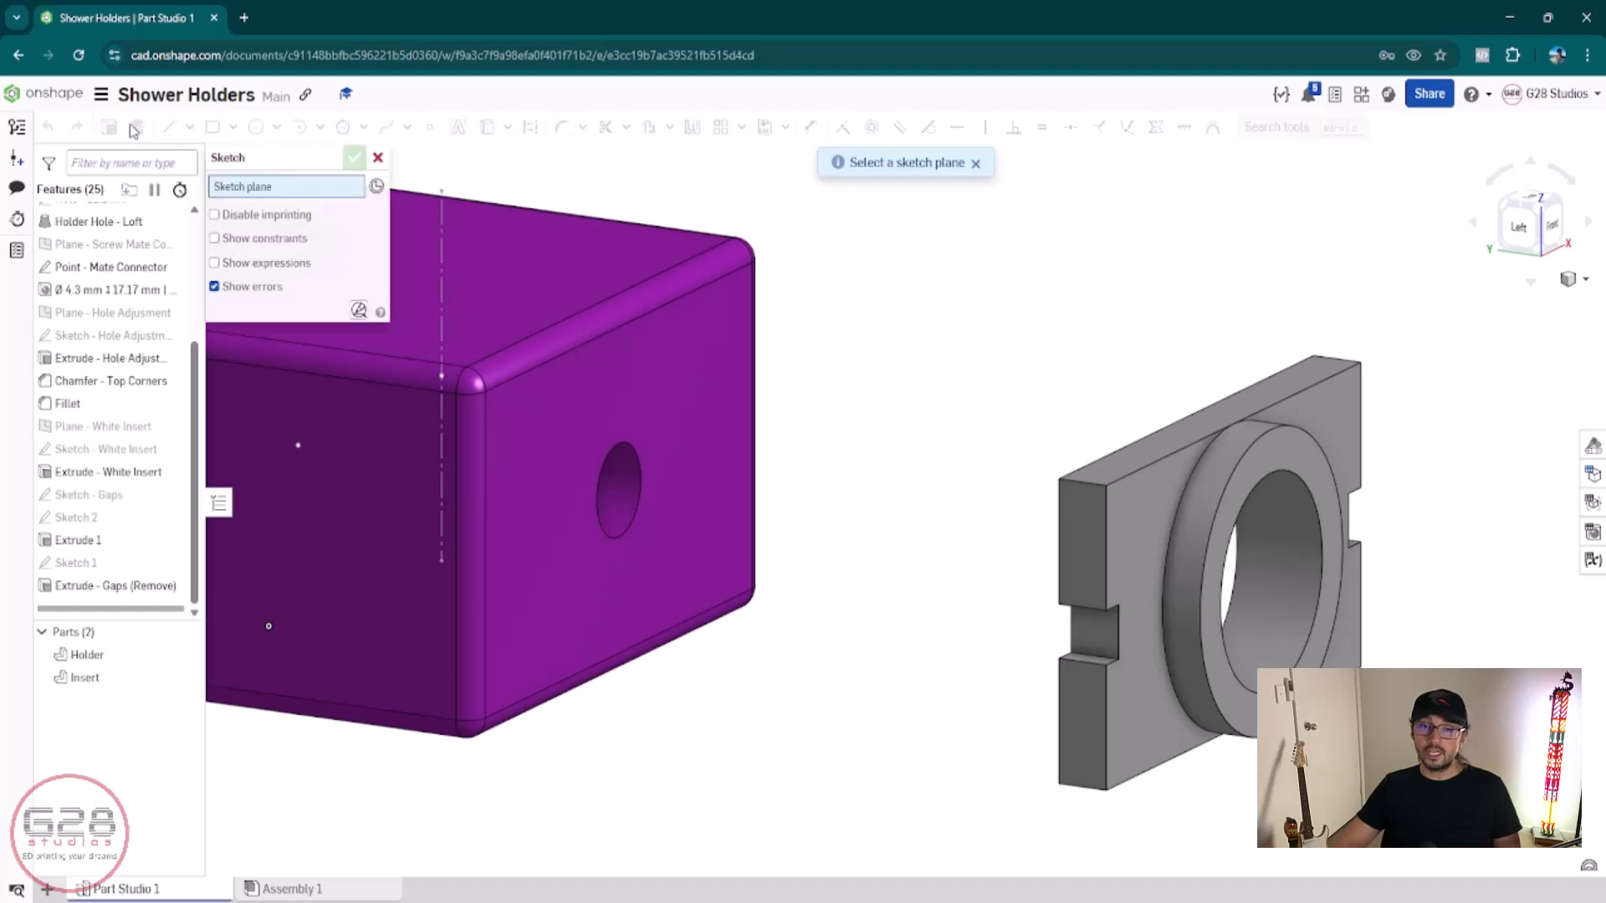
{"action": "left_click", "coordinate": [651, 397]}
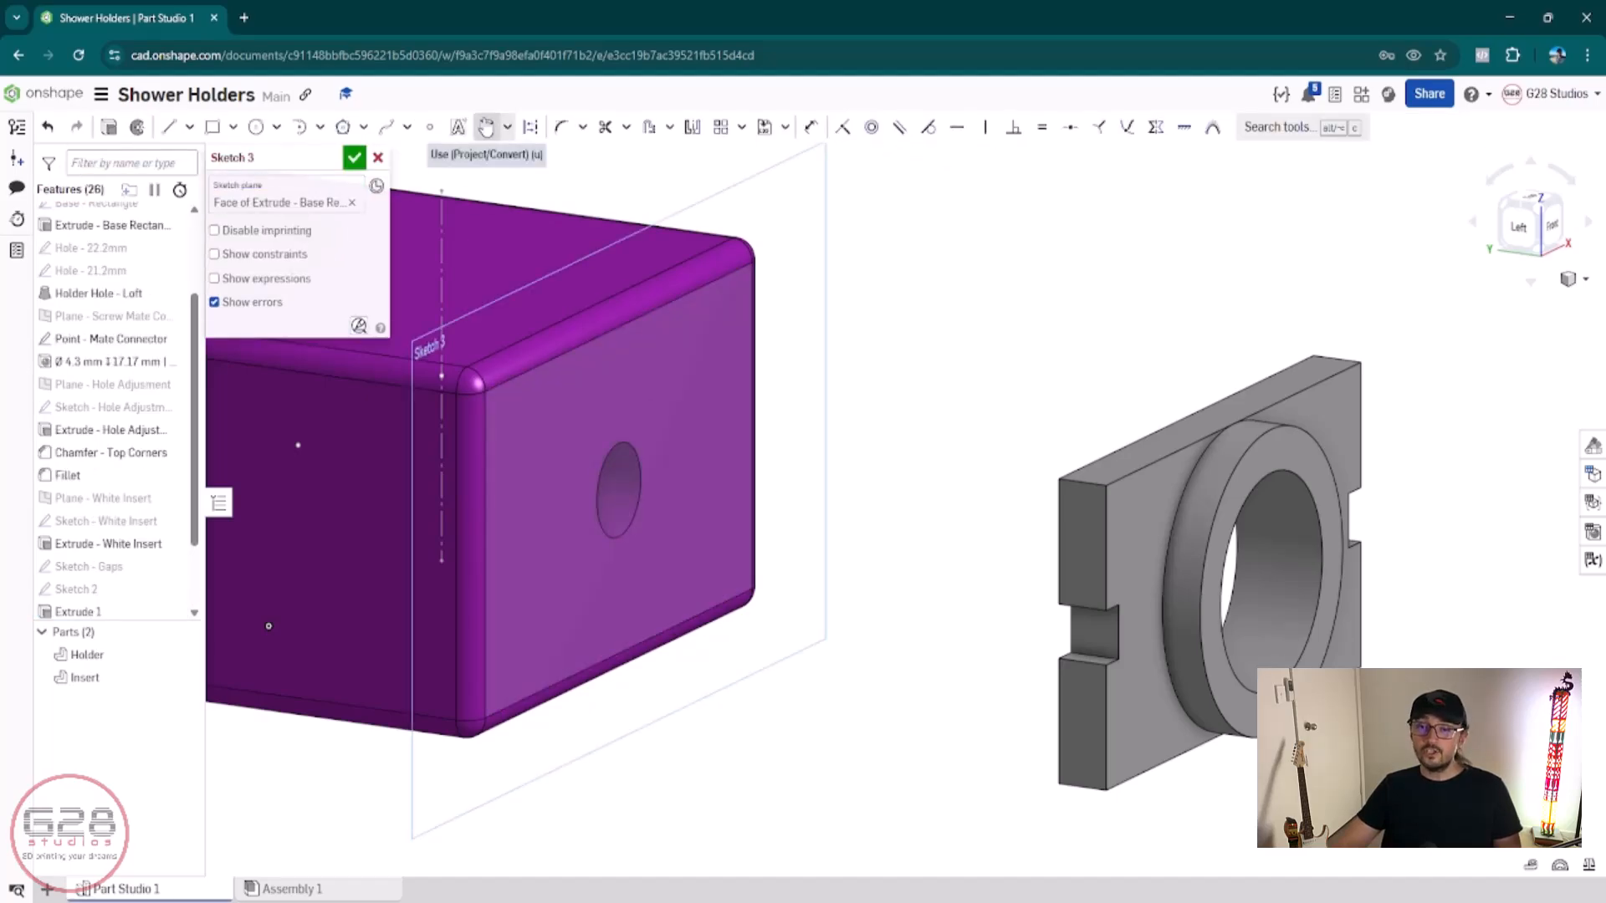
Step: Project the outline of the insert's back face into the sketch with Use and accept the sketch
{"action": "left_click", "coordinate": [508, 130]}
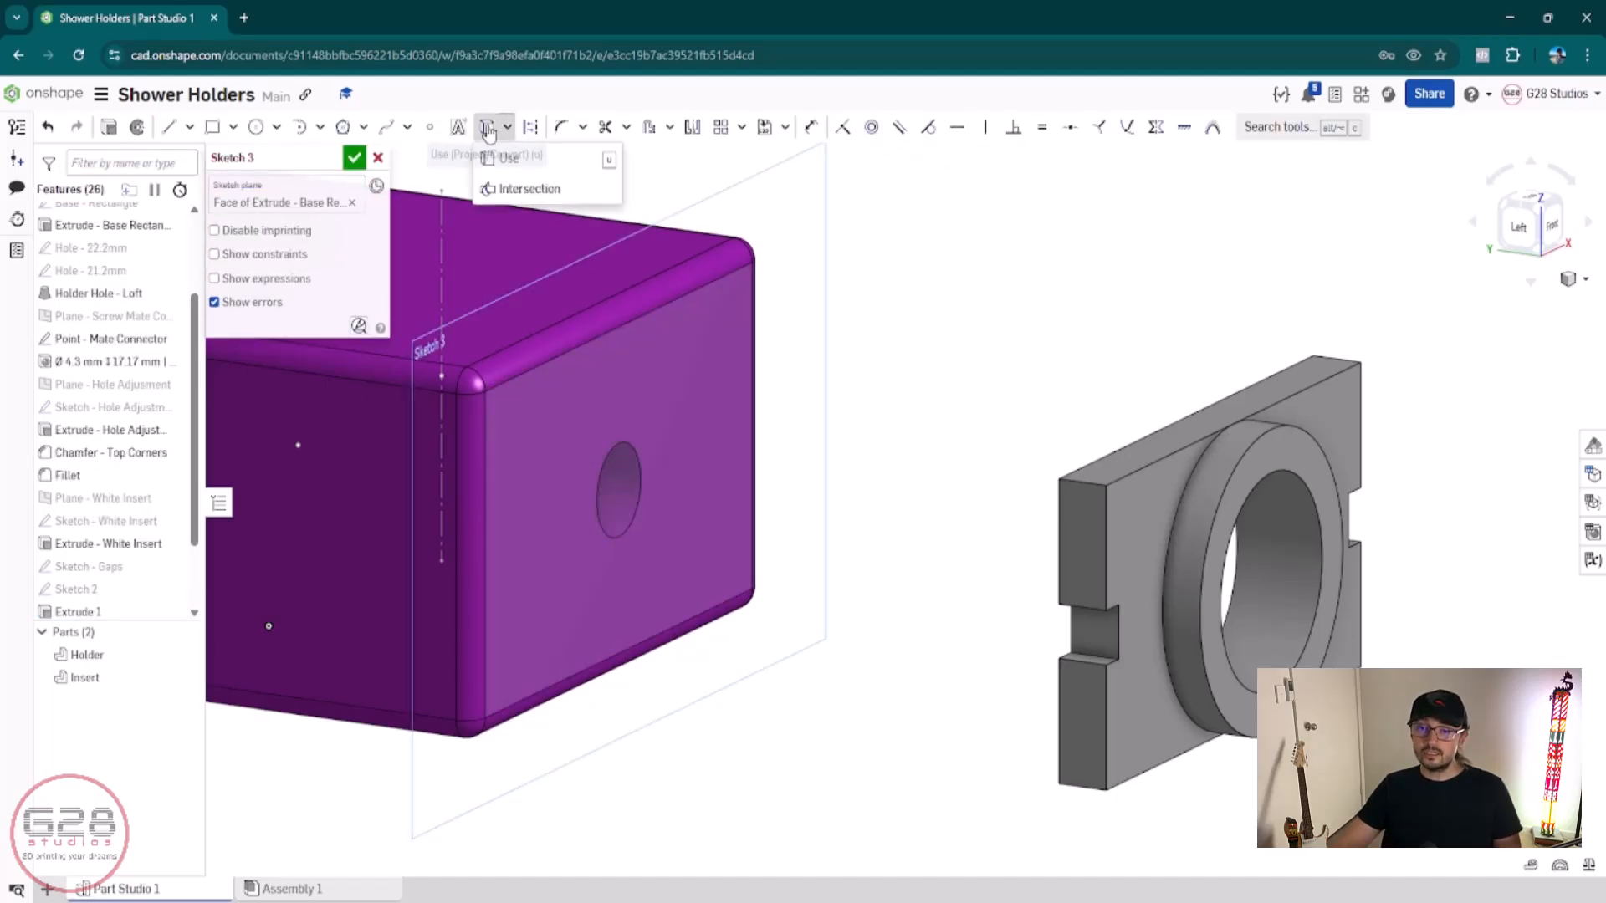
{"action": "left_click", "coordinate": [525, 164]}
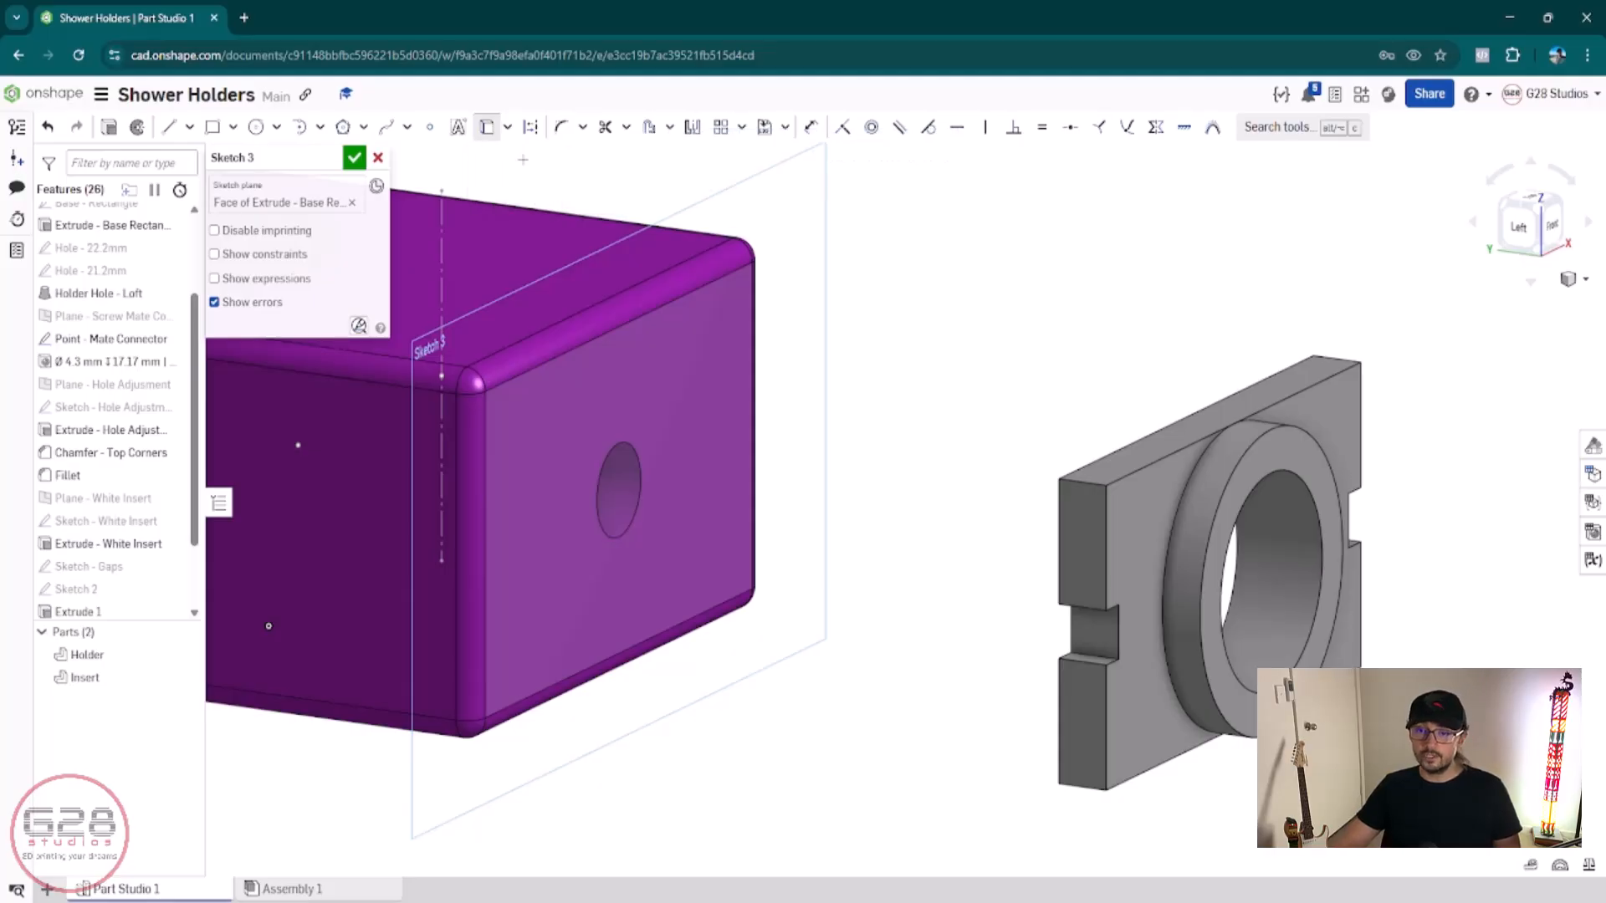
{"action": "mouse_move", "coordinate": [902, 306]}
{"action": "right_mouse_down"}
{"action": "mouse_move", "coordinate": [967, 329]}
{"action": "mouse_move", "coordinate": [929, 241]}
{"action": "right_mouse_up"}
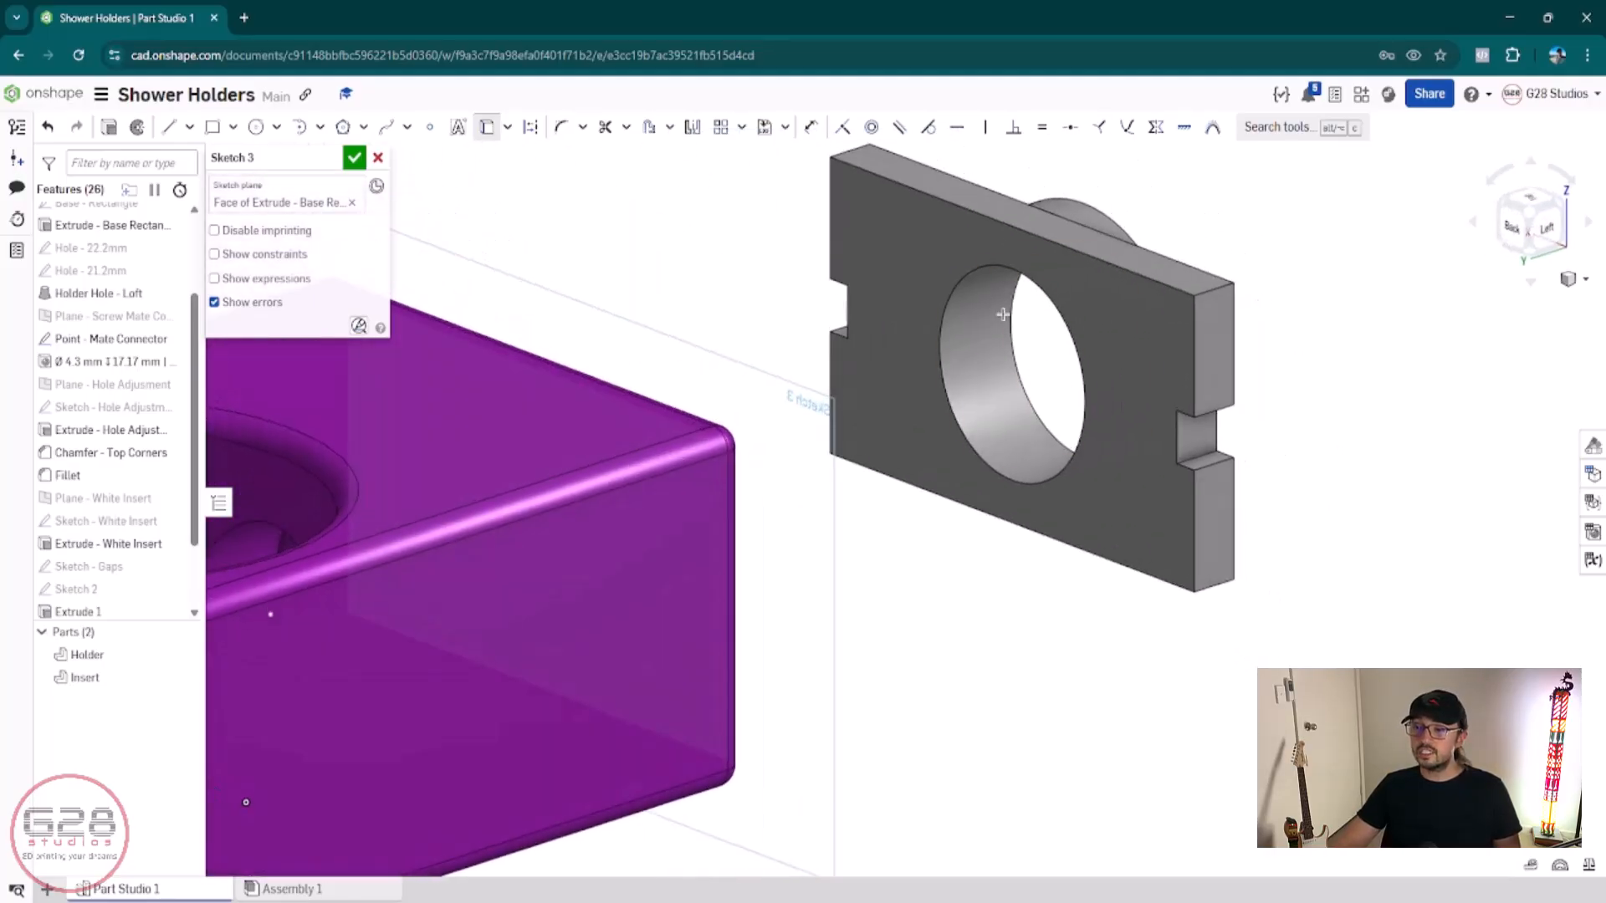
{"action": "left_click", "coordinate": [930, 242]}
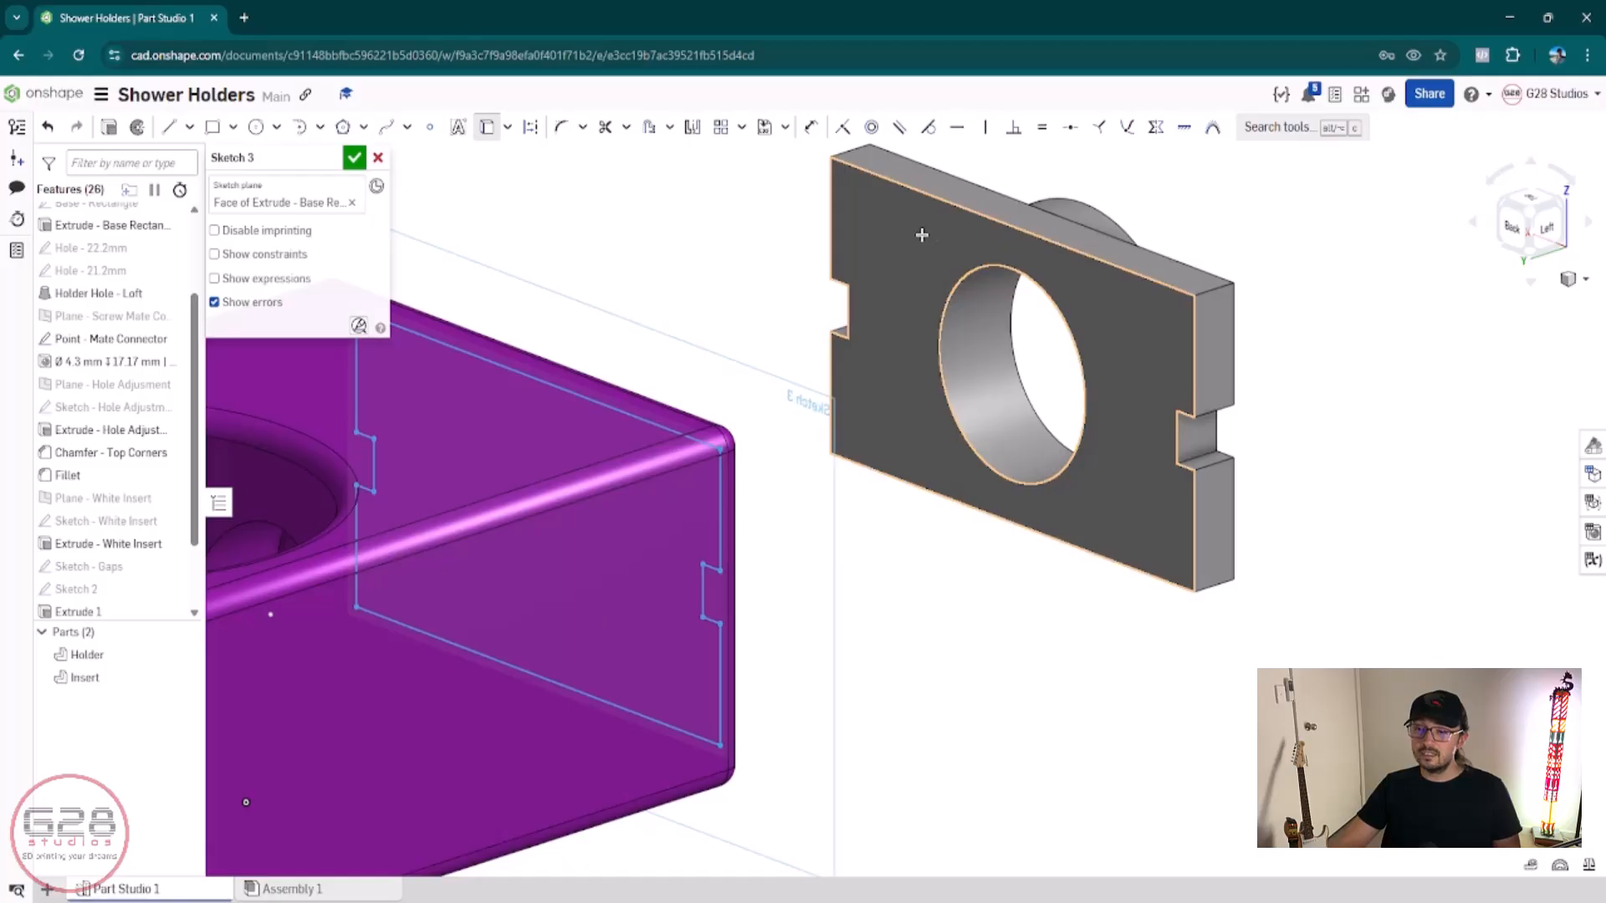
{"action": "mouse_move", "coordinate": [878, 390]}
{"action": "right_mouse_down"}
{"action": "mouse_move", "coordinate": [782, 429]}
{"action": "mouse_move", "coordinate": [542, 259]}
{"action": "right_mouse_up"}
{"action": "middle_click_drag", "start_coordinate": [510, 213], "coordinate": [1035, 627]}
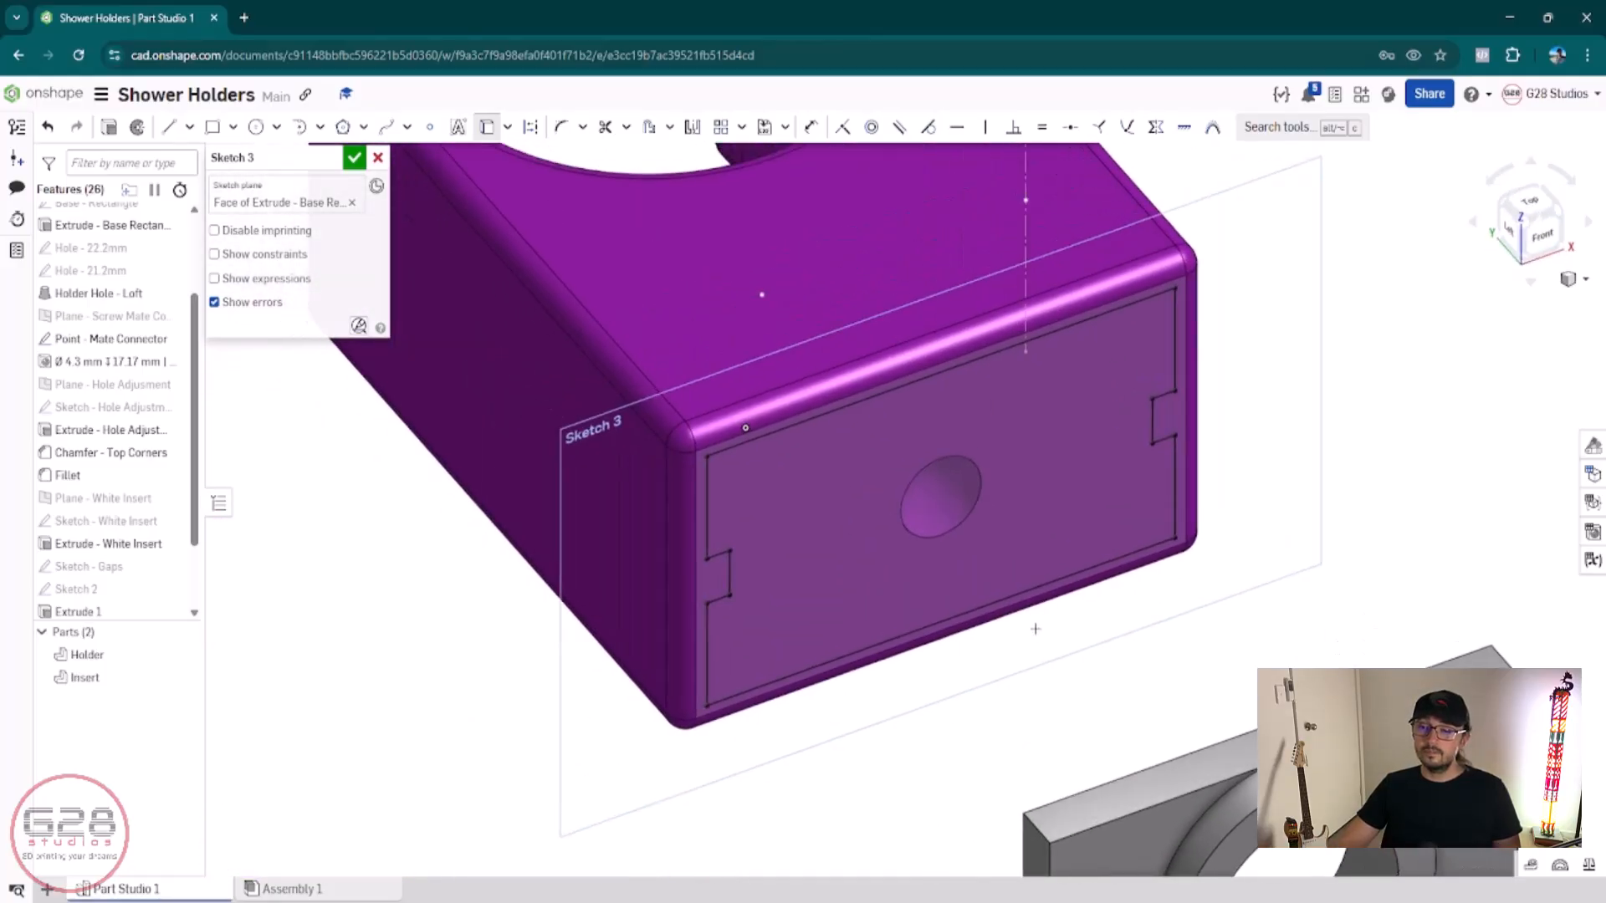
{"action": "scroll", "coordinate": [1036, 628], "scroll_direction": "up", "scroll_amount": 2}
{"action": "right_click_drag", "start_coordinate": [1036, 627], "coordinate": [1002, 562]}
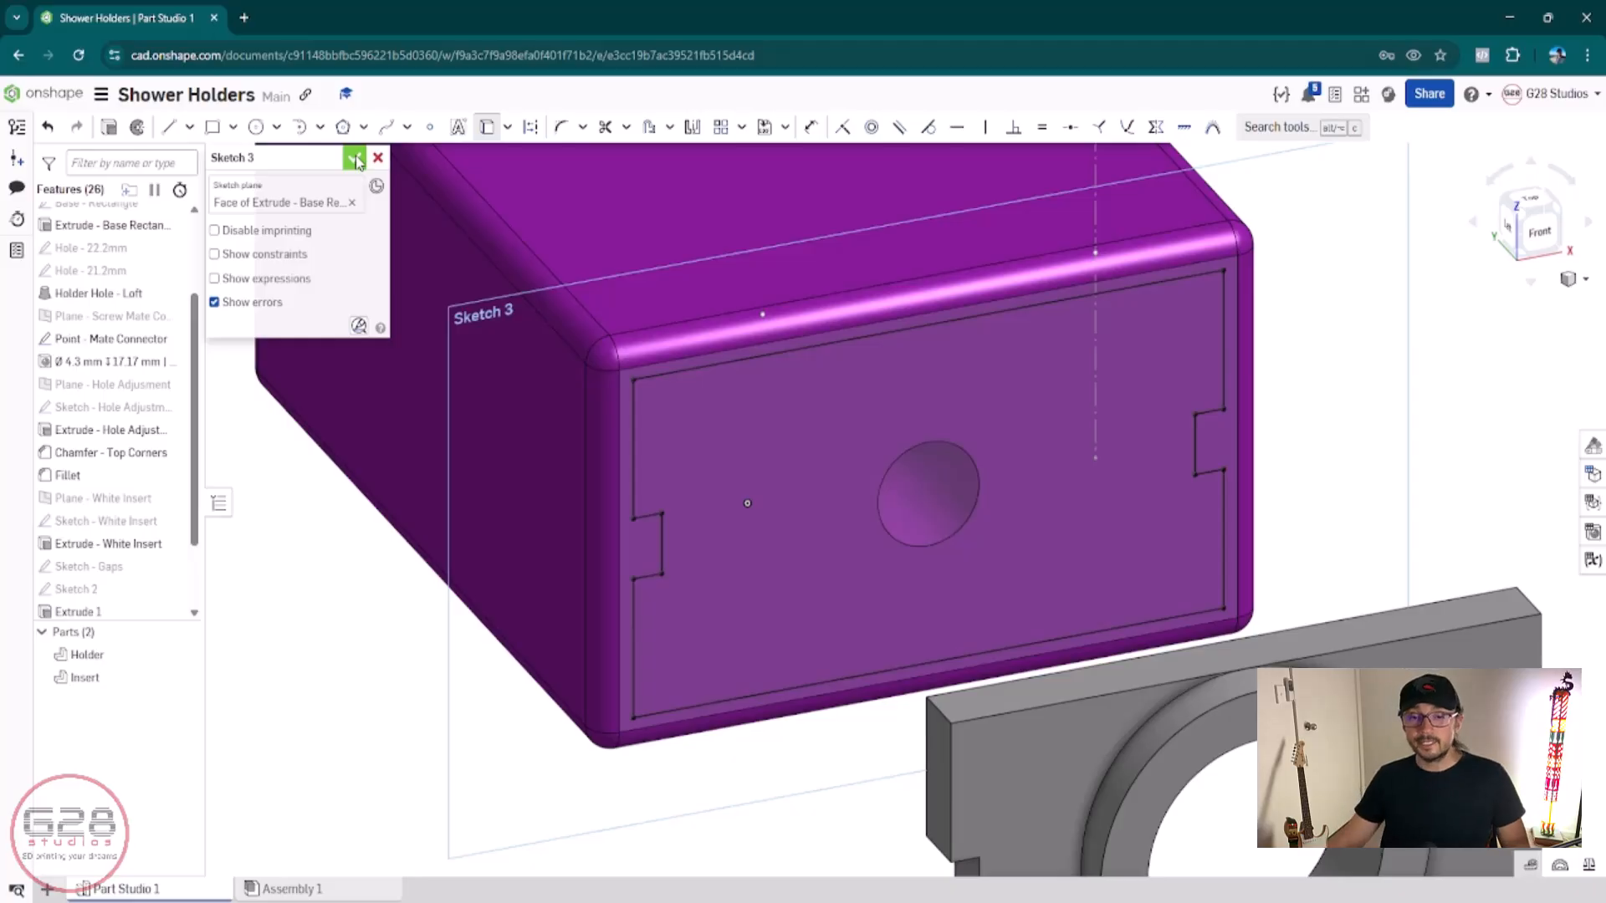
{"action": "left_click", "coordinate": [215, 255]}
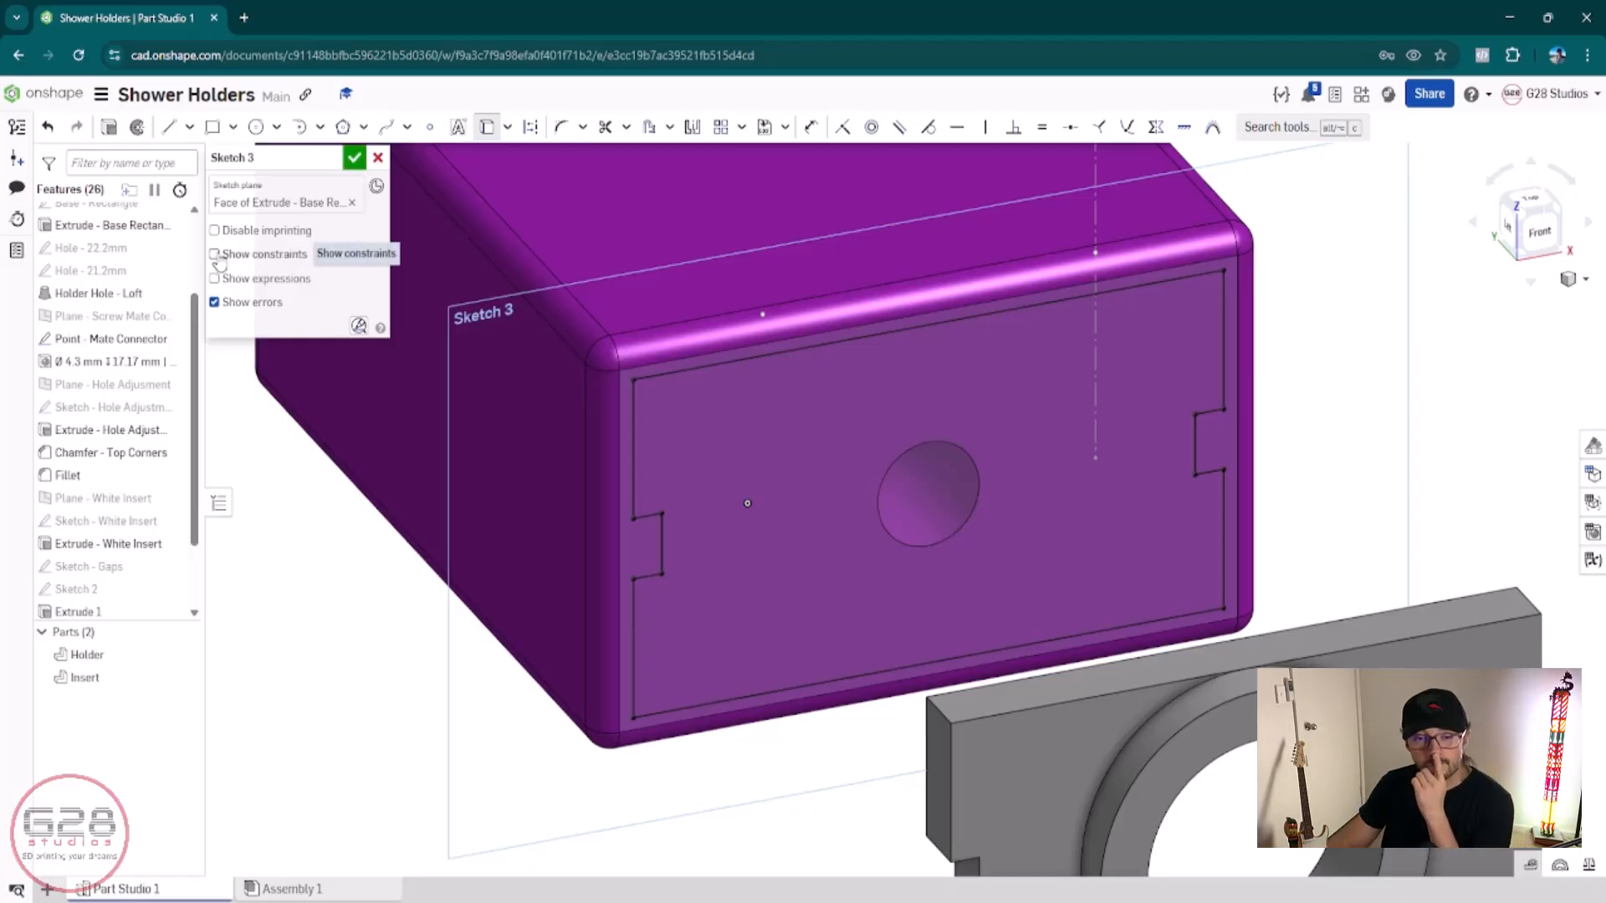
{"action": "left_click", "coordinate": [215, 254]}
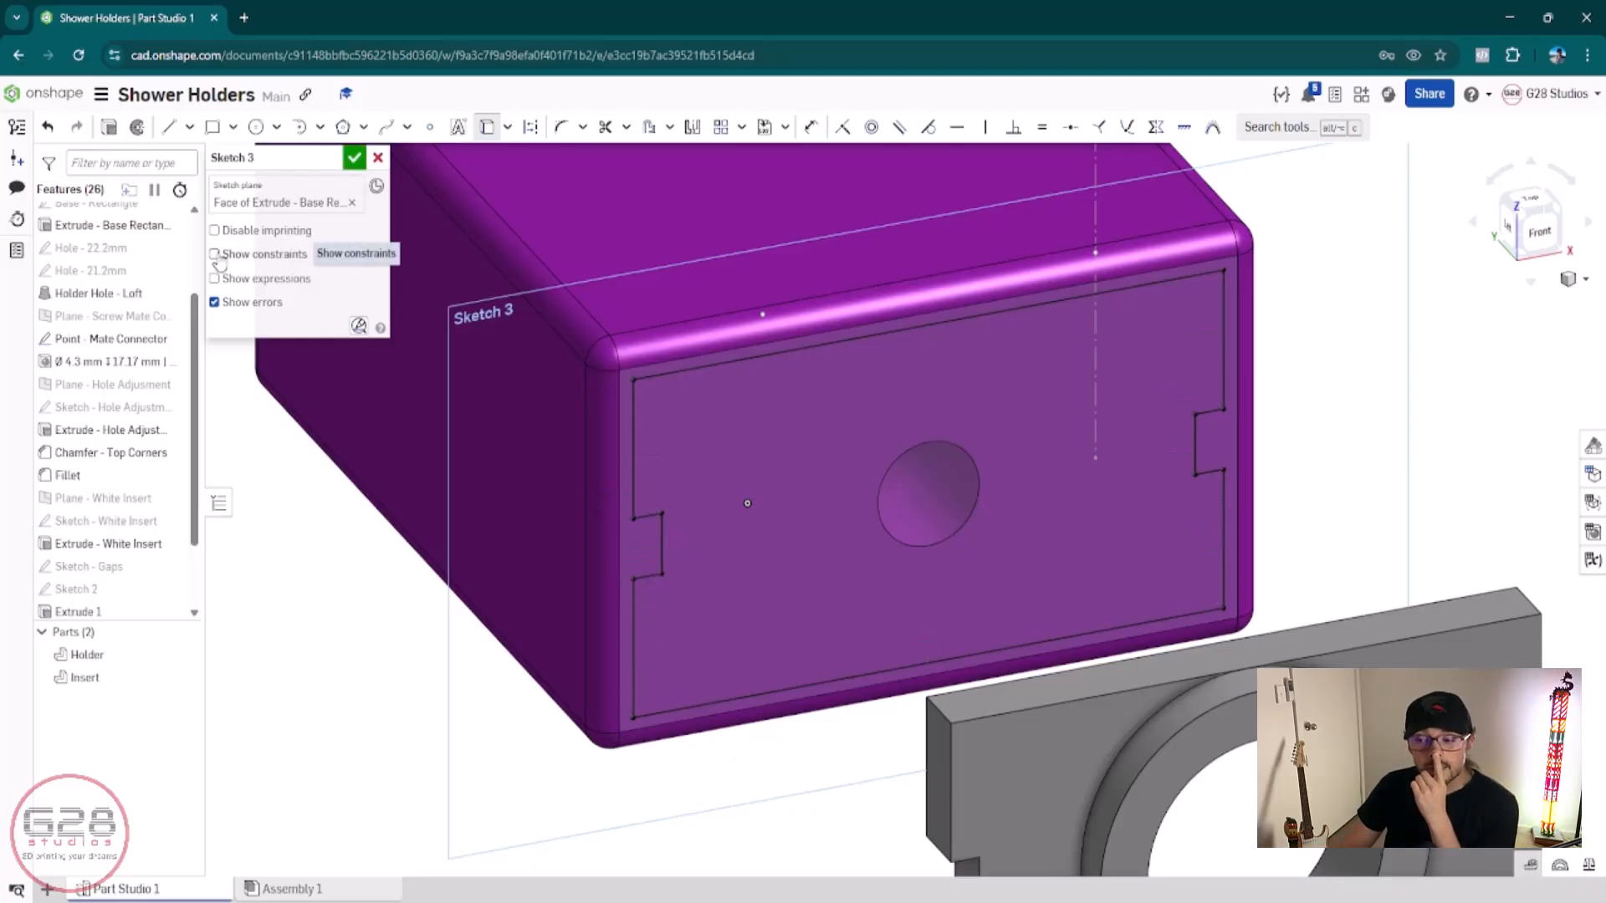
{"action": "left_click", "coordinate": [355, 159]}
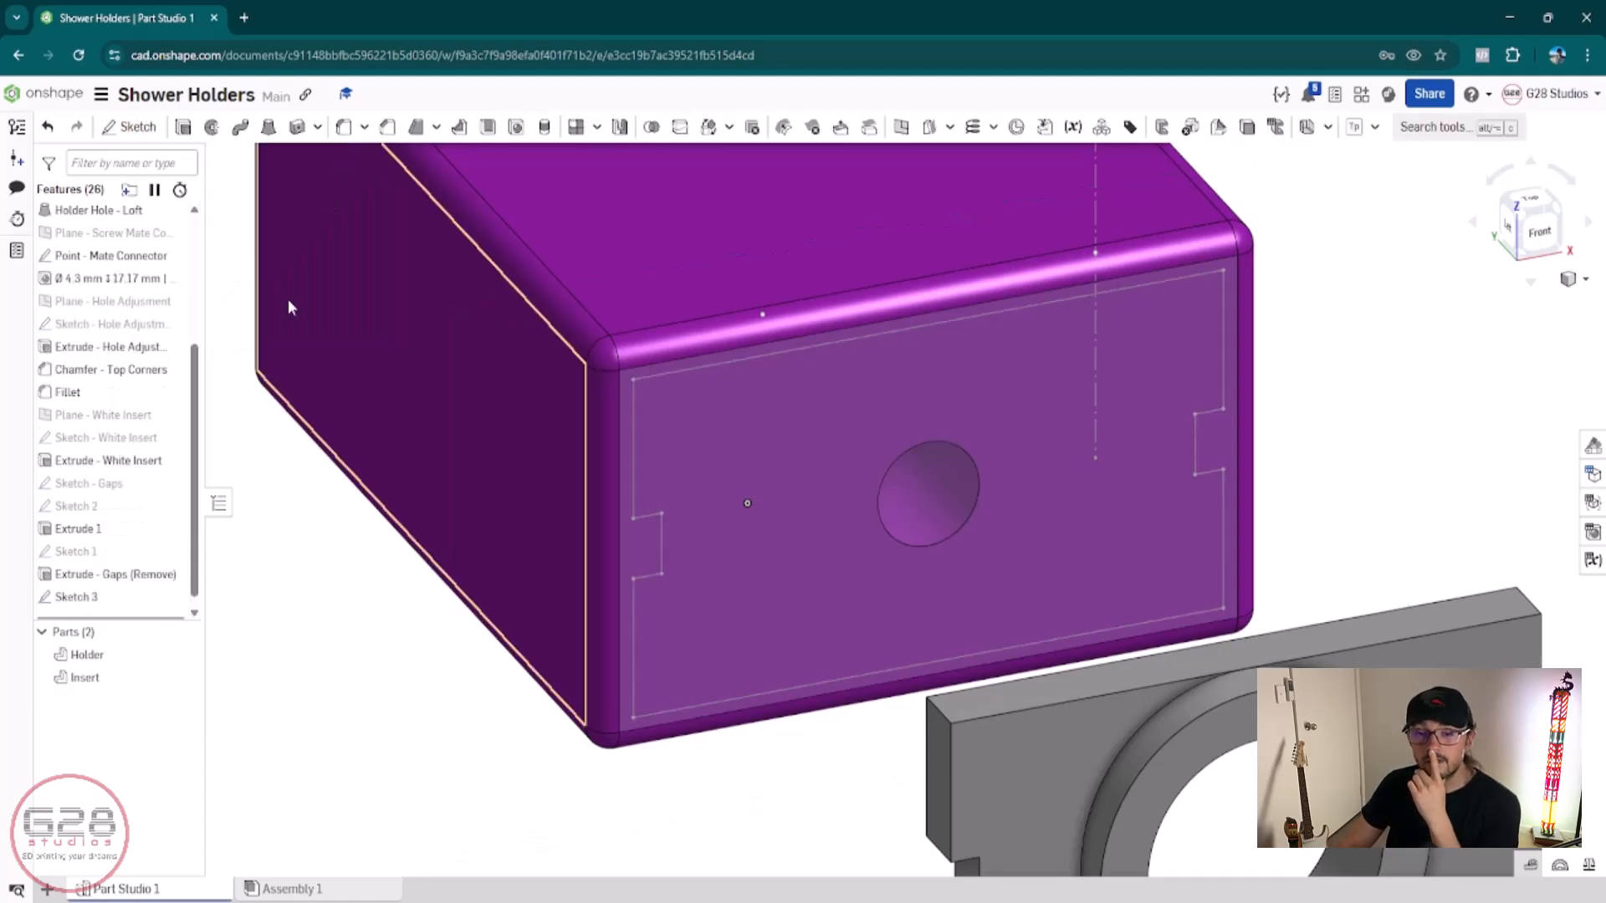
Step: Reopen Sketch 3 with the projected insert outline for editing
{"action": "double_click", "coordinate": [117, 585]}
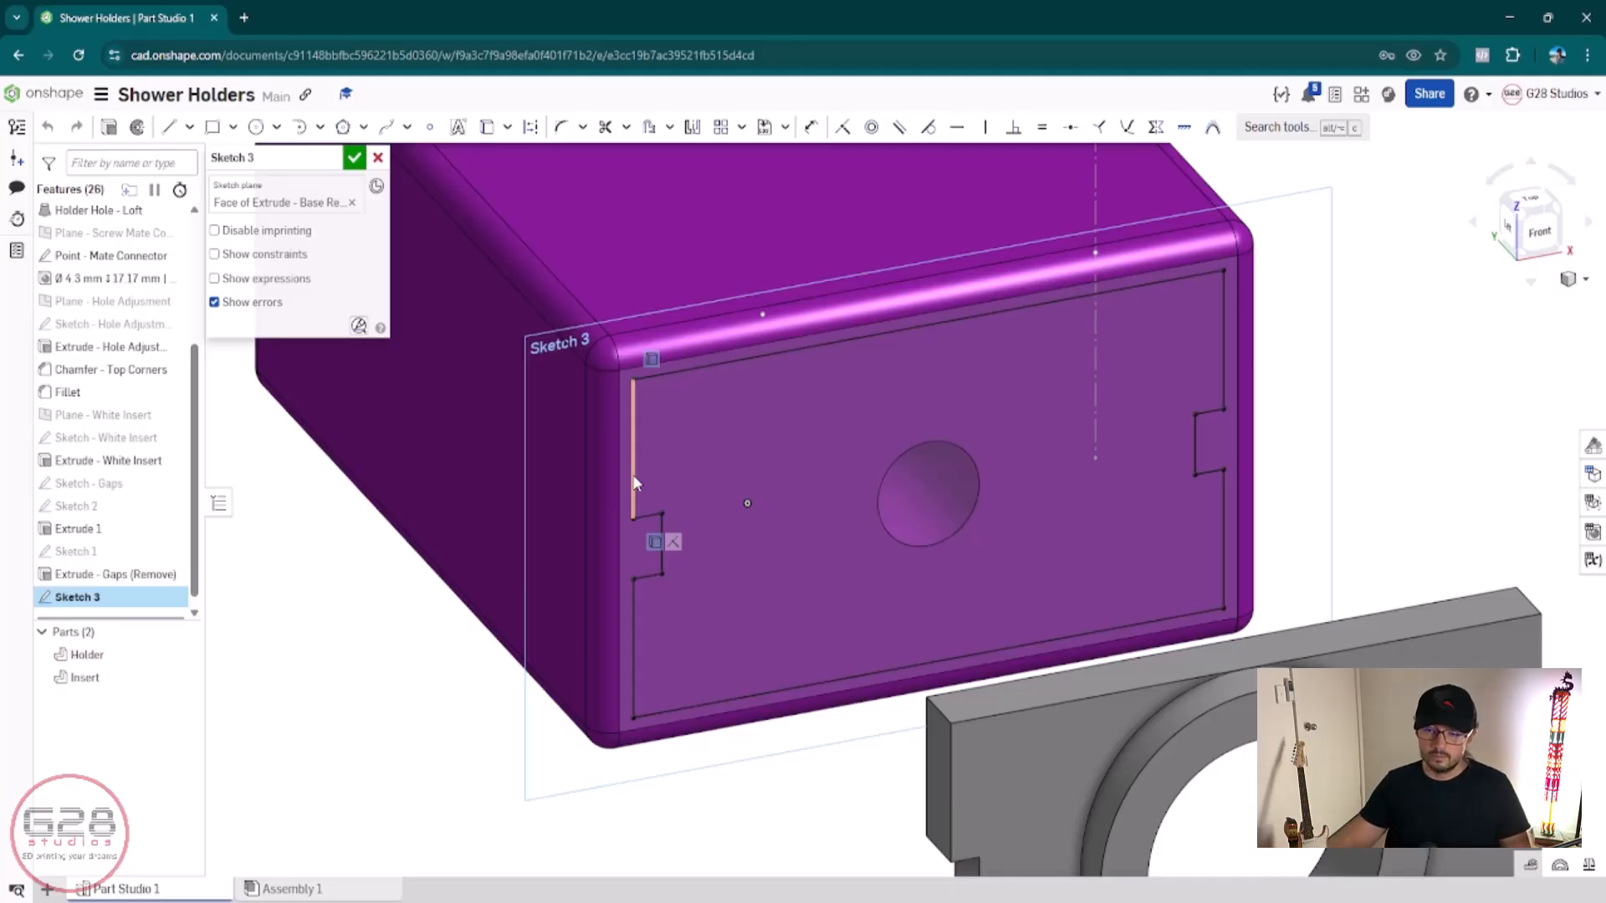
{"action": "scroll", "coordinate": [635, 464], "scroll_direction": "up", "scroll_amount": 5}
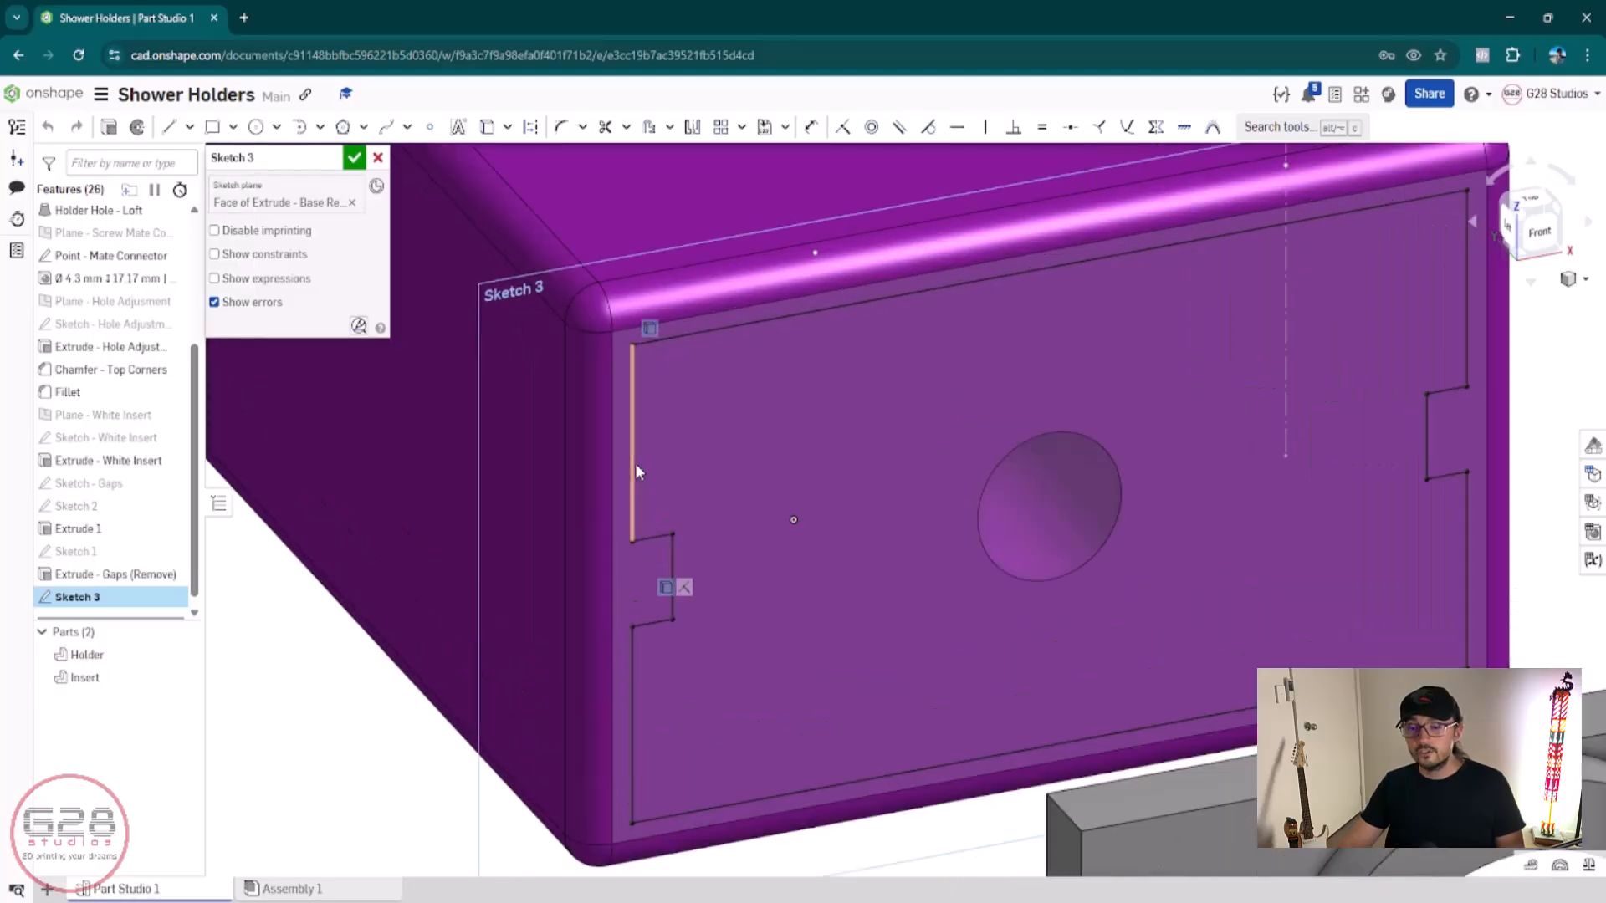
{"action": "scroll", "coordinate": [866, 537], "scroll_direction": "down", "scroll_amount": 6}
{"action": "scroll", "coordinate": [915, 554], "scroll_direction": "up", "scroll_amount": 2}
{"action": "right_click_drag", "start_coordinate": [916, 553], "coordinate": [923, 552]}
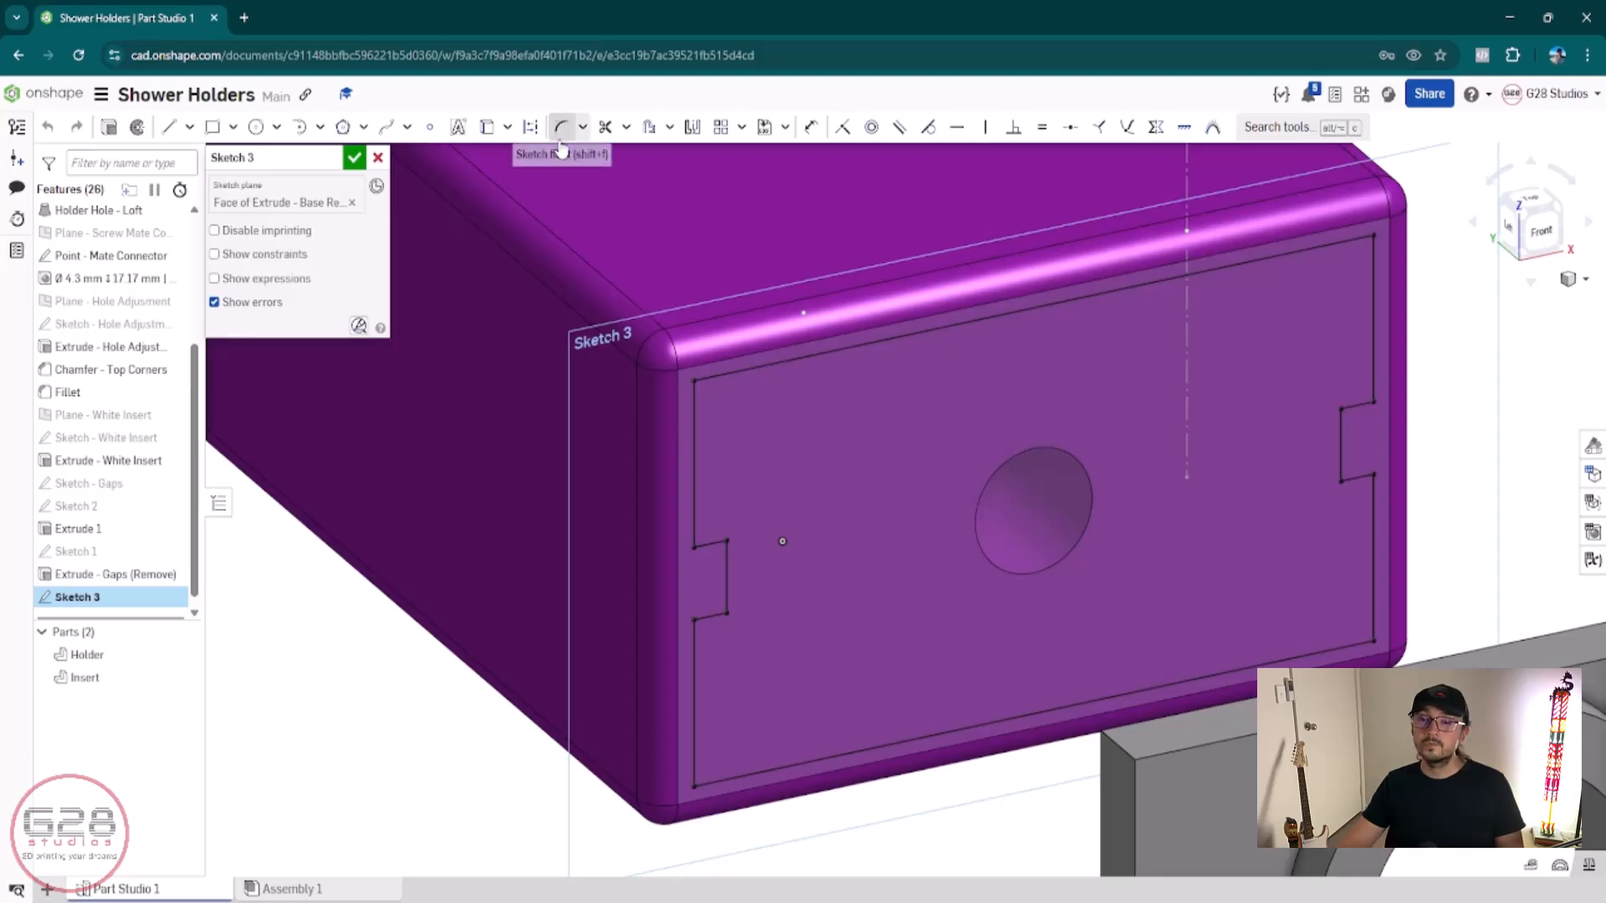
Step: Offset every segment of the projected outline as one closed loop, including both side notches
{"action": "left_click", "coordinate": [651, 135]}
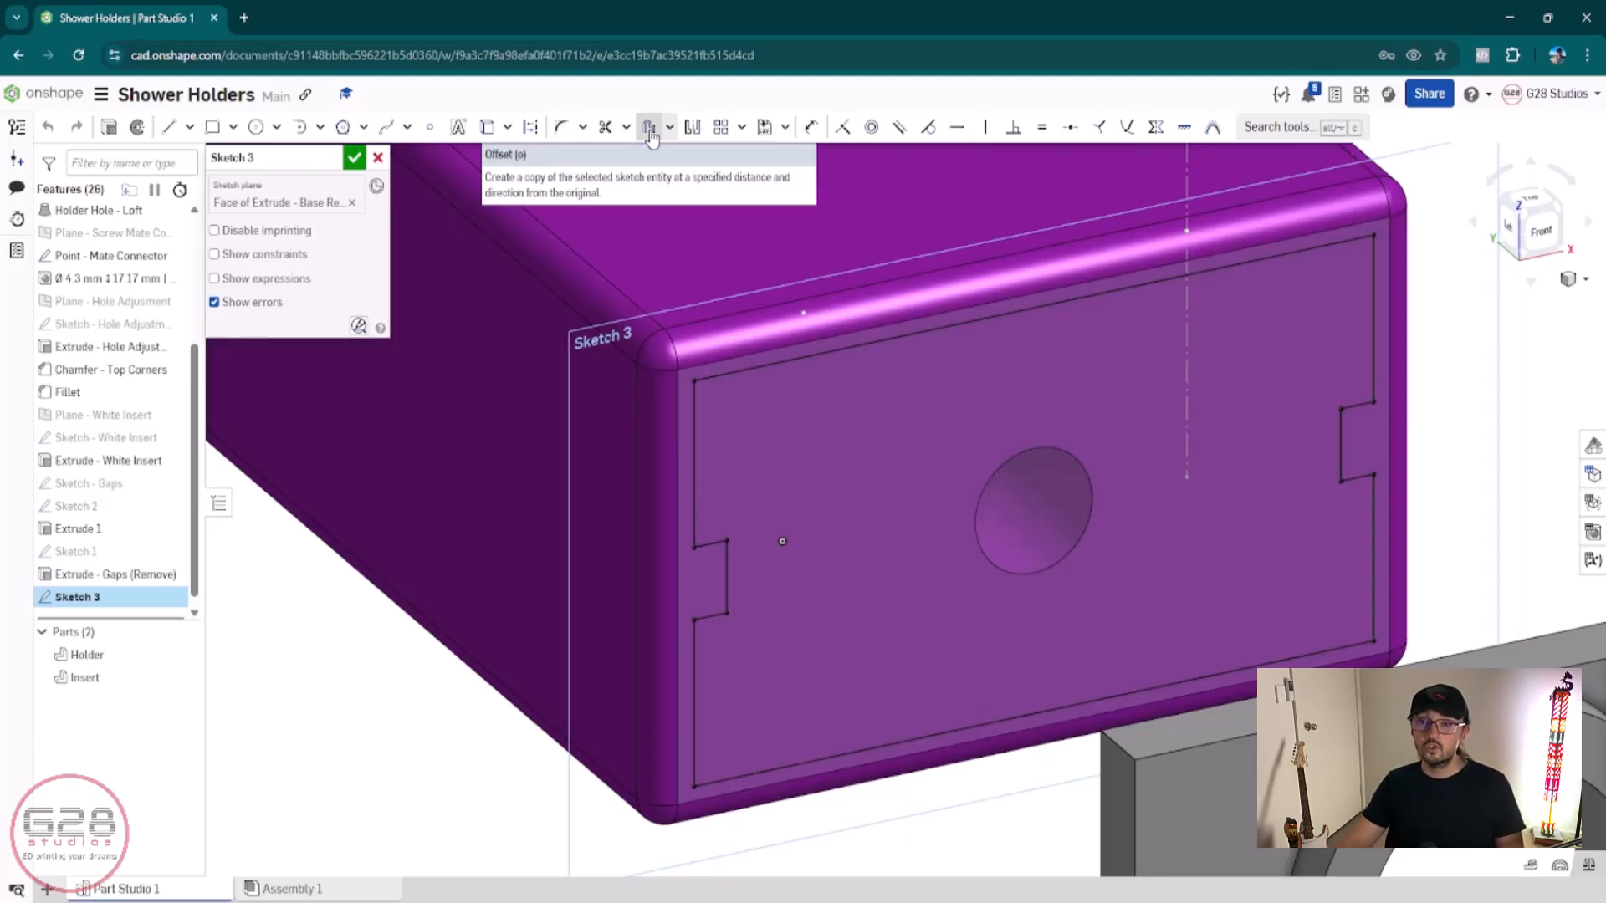
{"action": "left_click", "coordinate": [749, 370]}
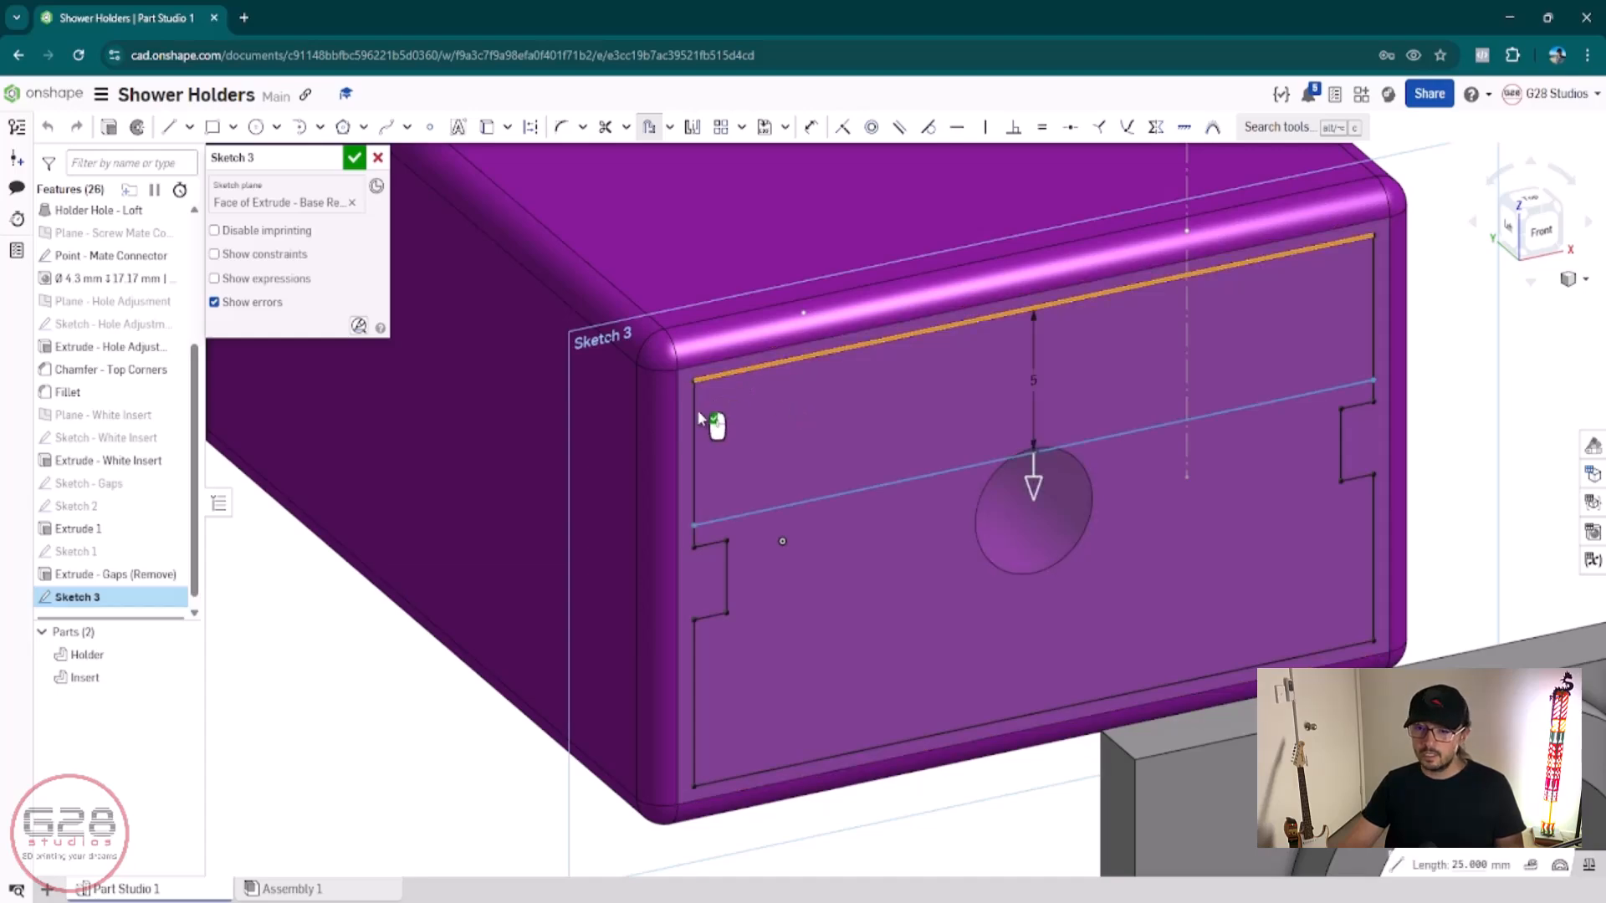
{"action": "left_click", "coordinate": [695, 502]}
{"action": "left_click", "coordinate": [707, 546]}
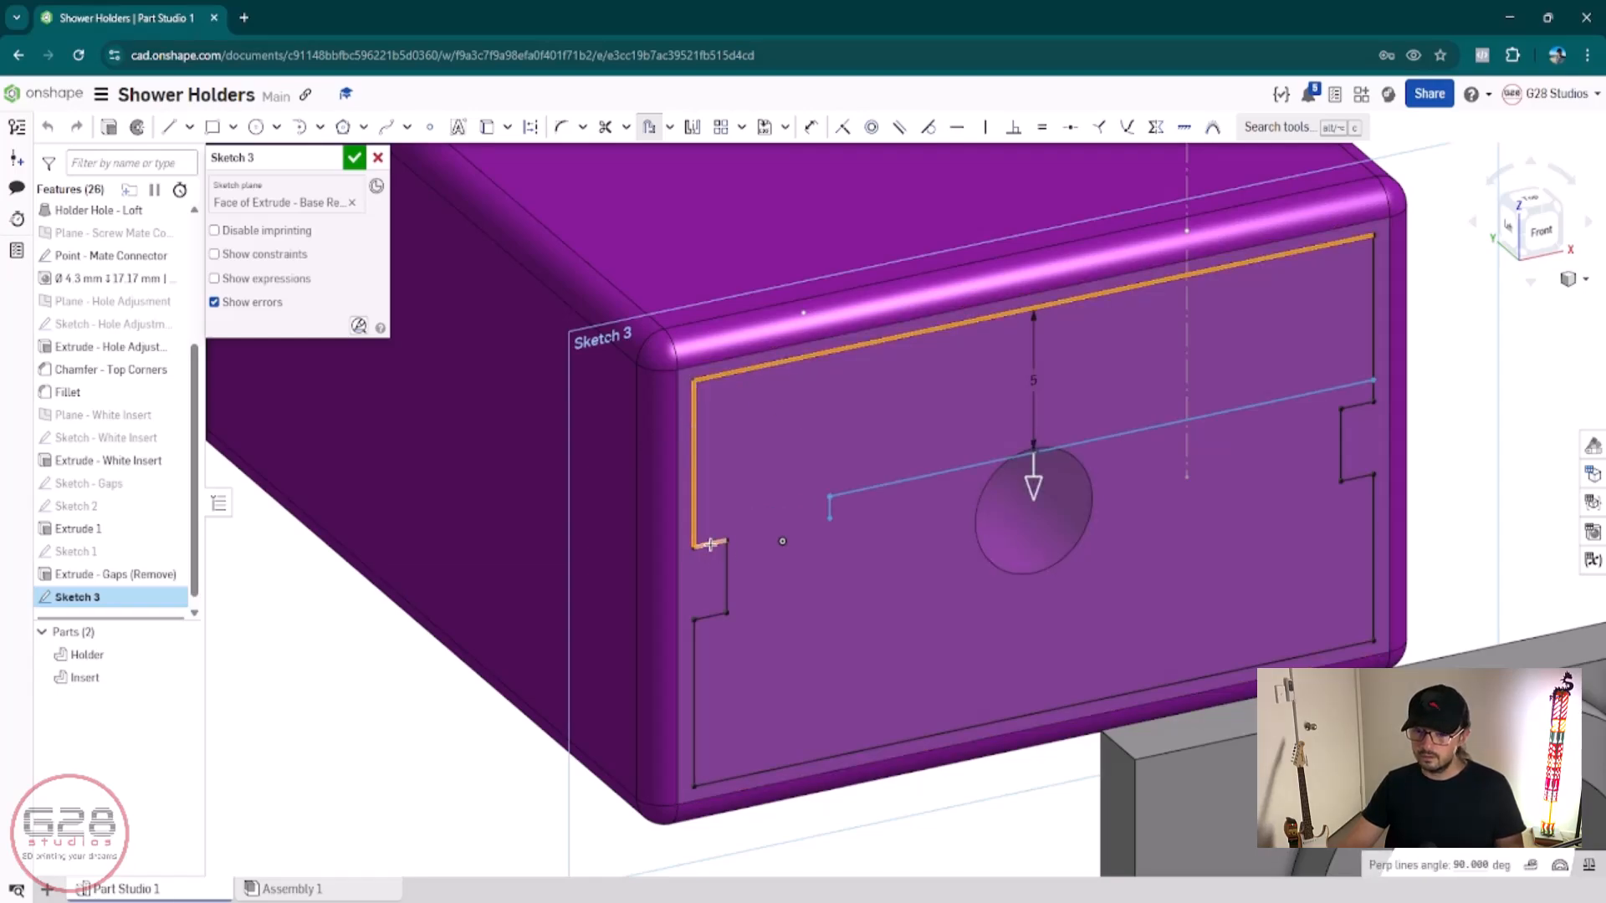
{"action": "left_click", "coordinate": [726, 577]}
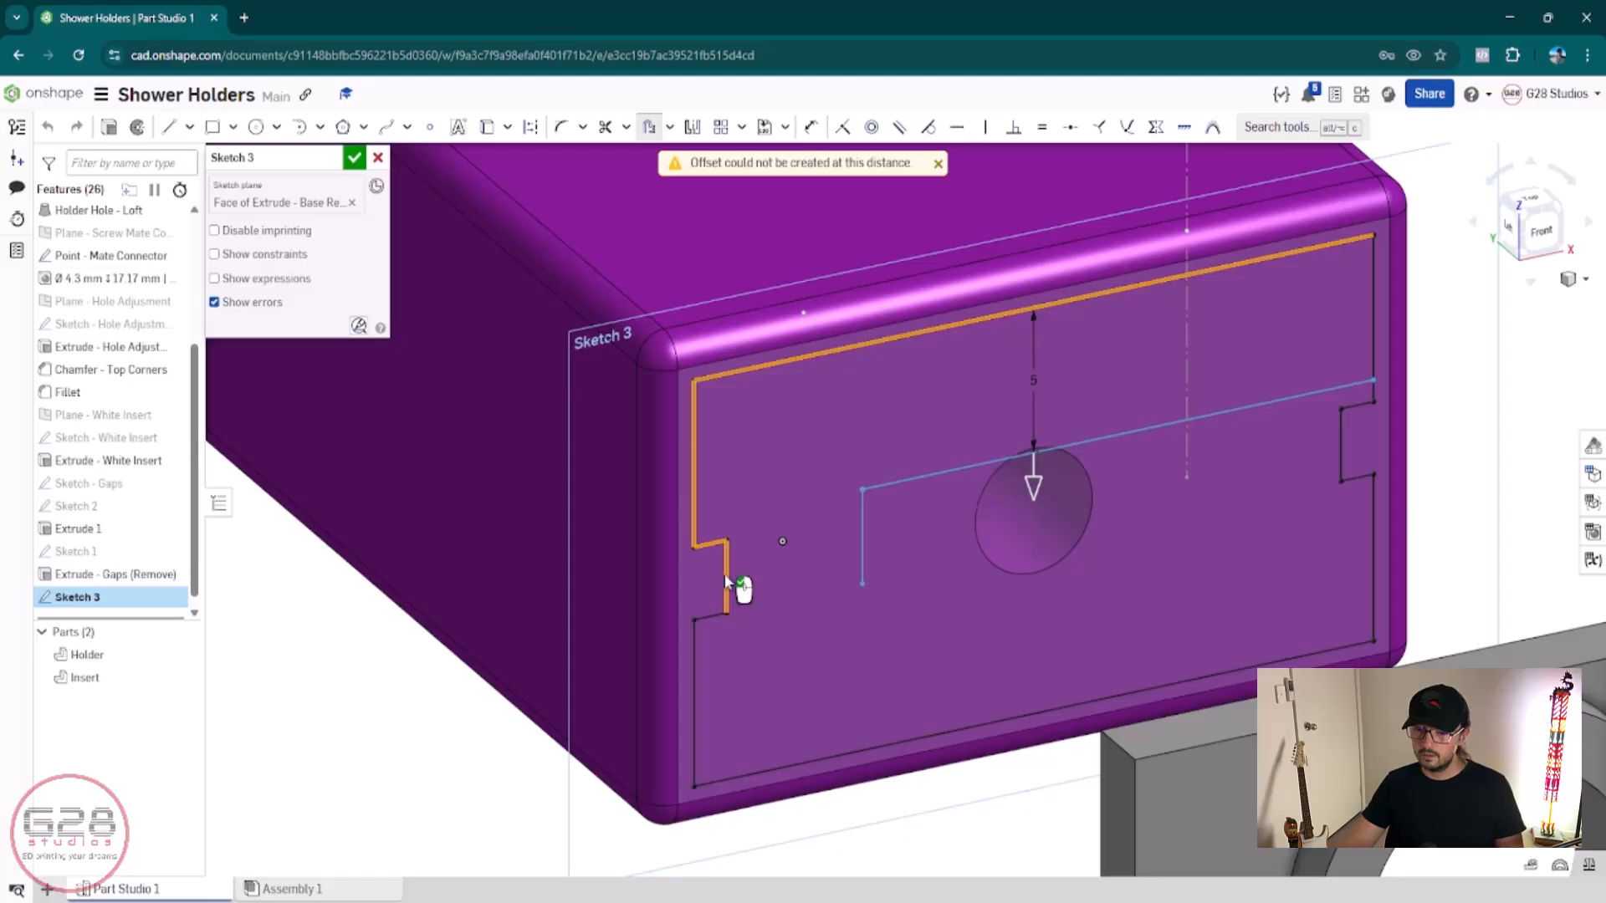
{"action": "left_click", "coordinate": [711, 617]}
{"action": "left_click", "coordinate": [695, 641]}
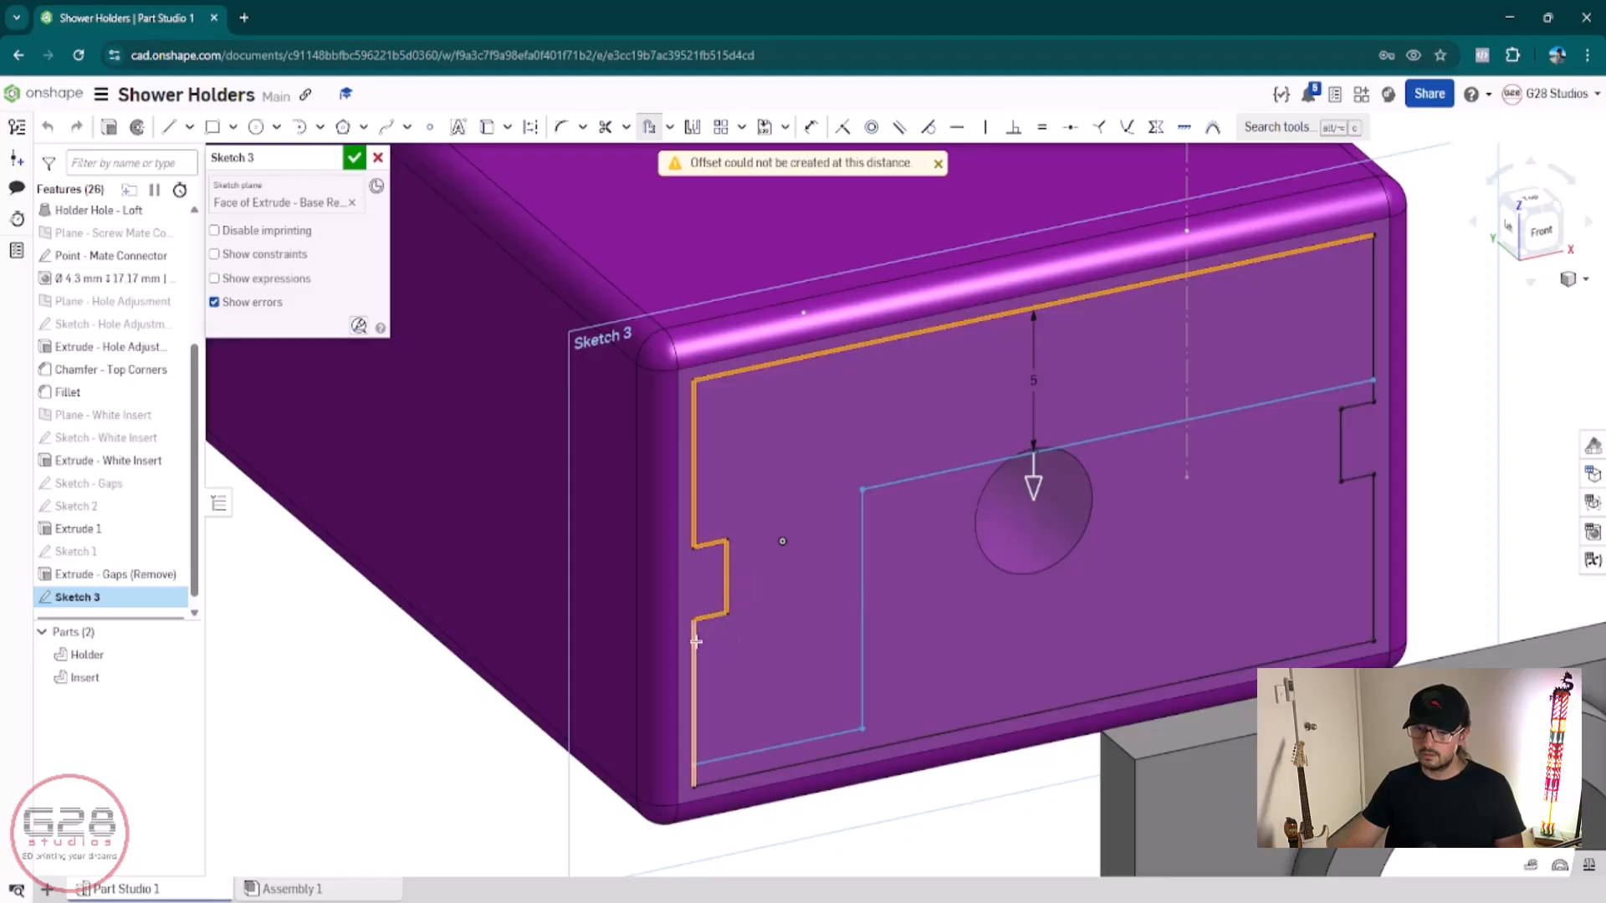
{"action": "left_click", "coordinate": [765, 770]}
{"action": "left_click", "coordinate": [1375, 576]}
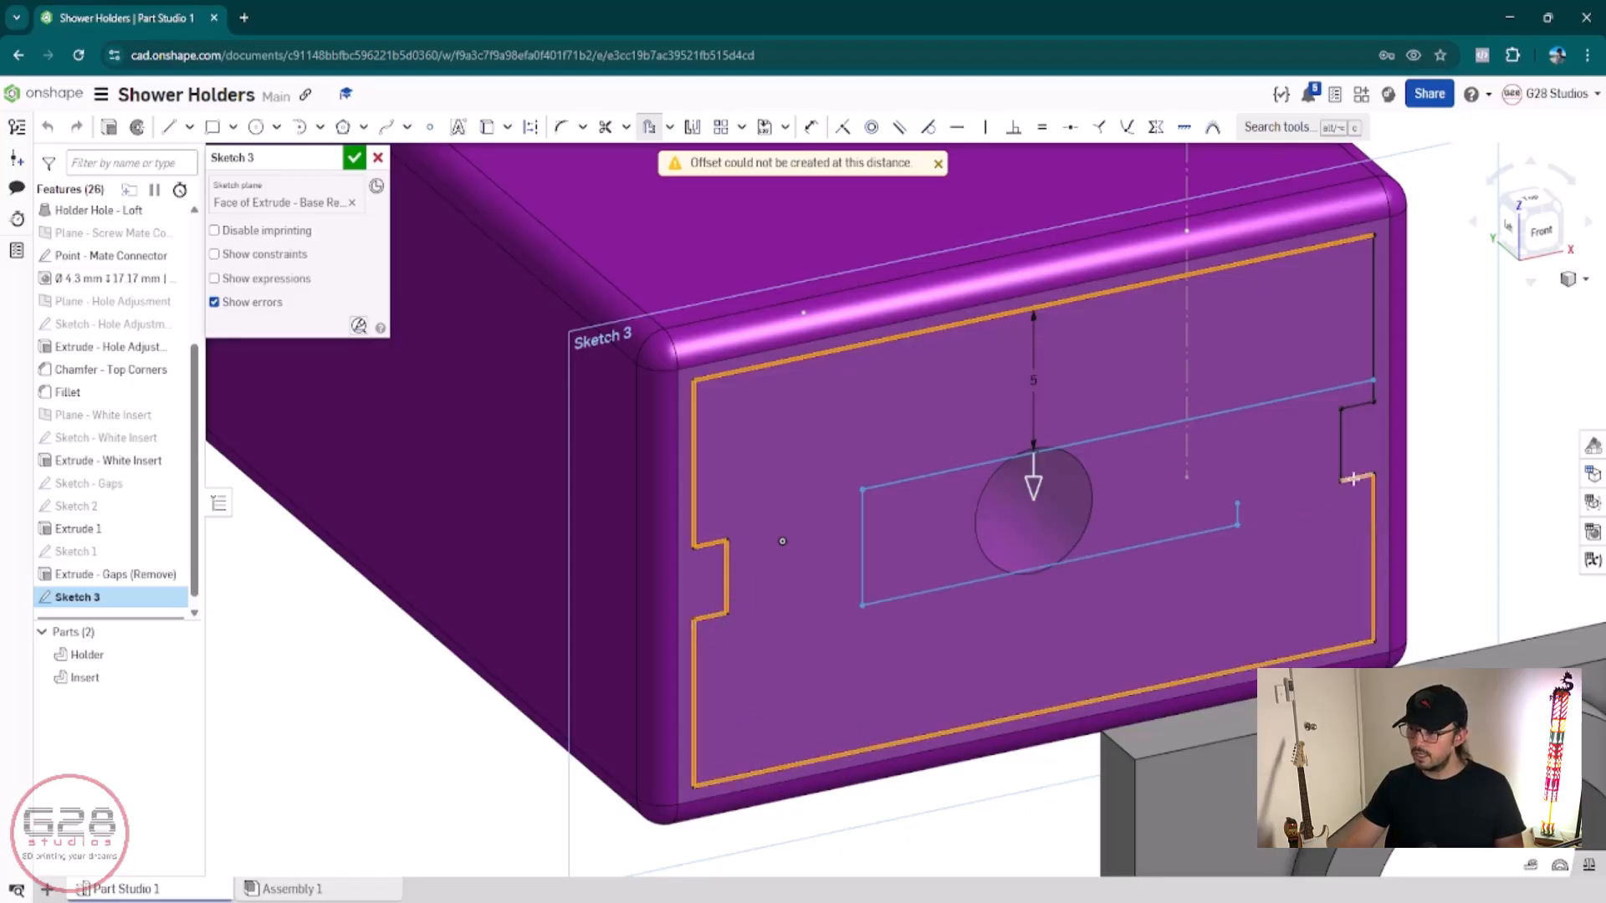
{"action": "left_click", "coordinate": [1353, 478]}
{"action": "left_click", "coordinate": [1341, 463]}
{"action": "left_click", "coordinate": [1353, 406]}
{"action": "left_click", "coordinate": [1373, 368]}
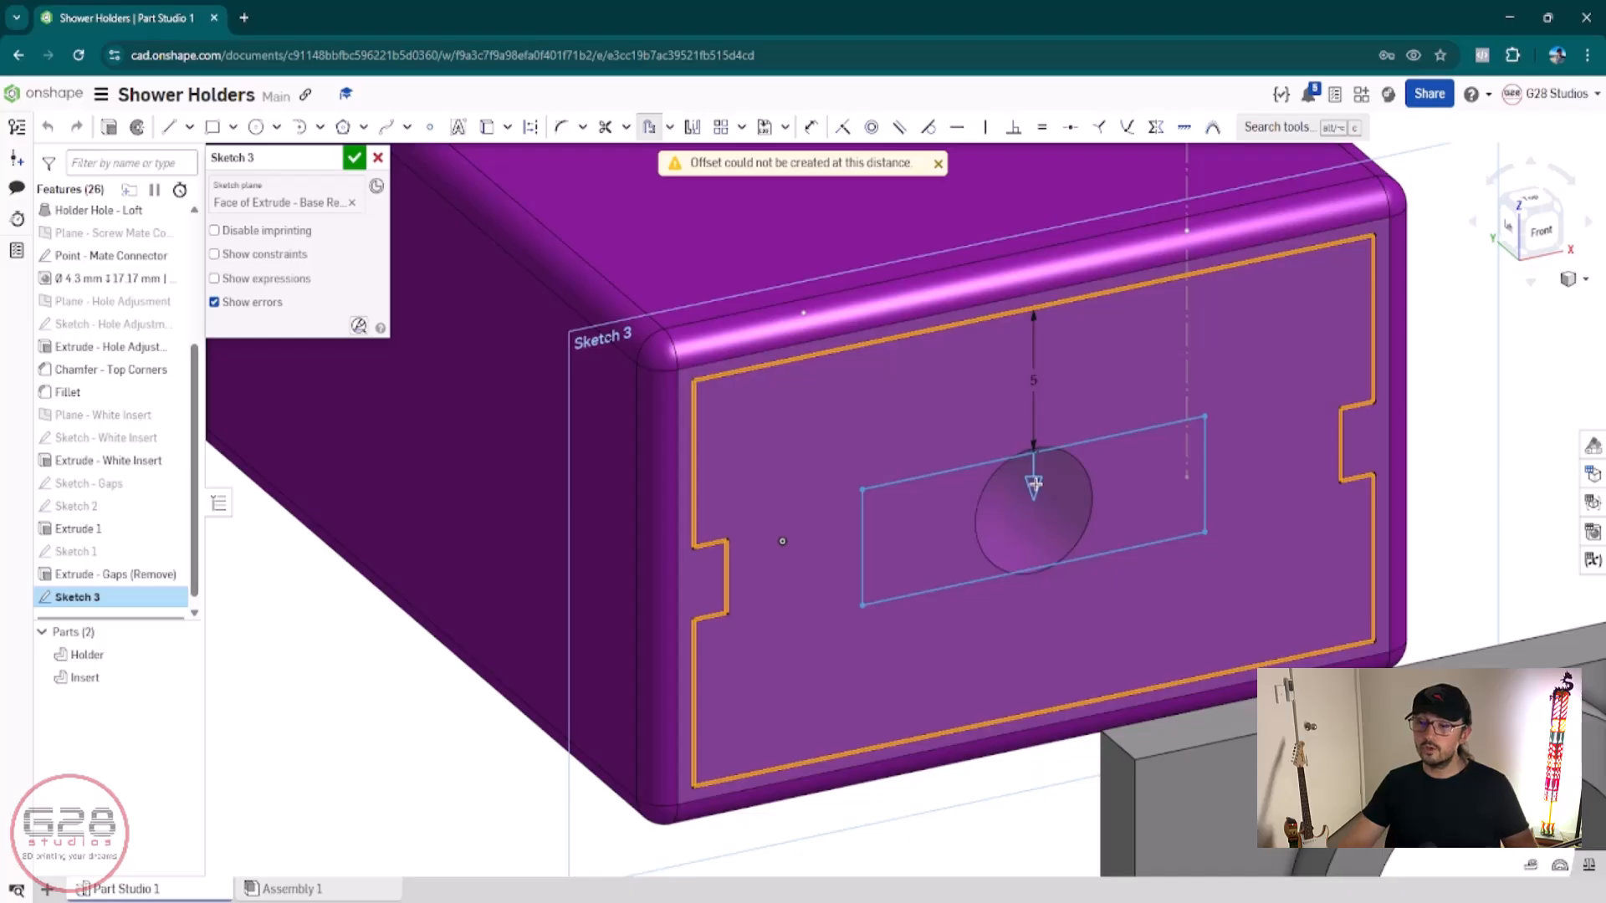
Step: Flip the offset to the outside of the outline and set its distance to 0.5 mm
{"action": "left_click", "coordinate": [1036, 485]}
{"action": "scroll", "coordinate": [1035, 486], "scroll_direction": "down", "scroll_amount": 3}
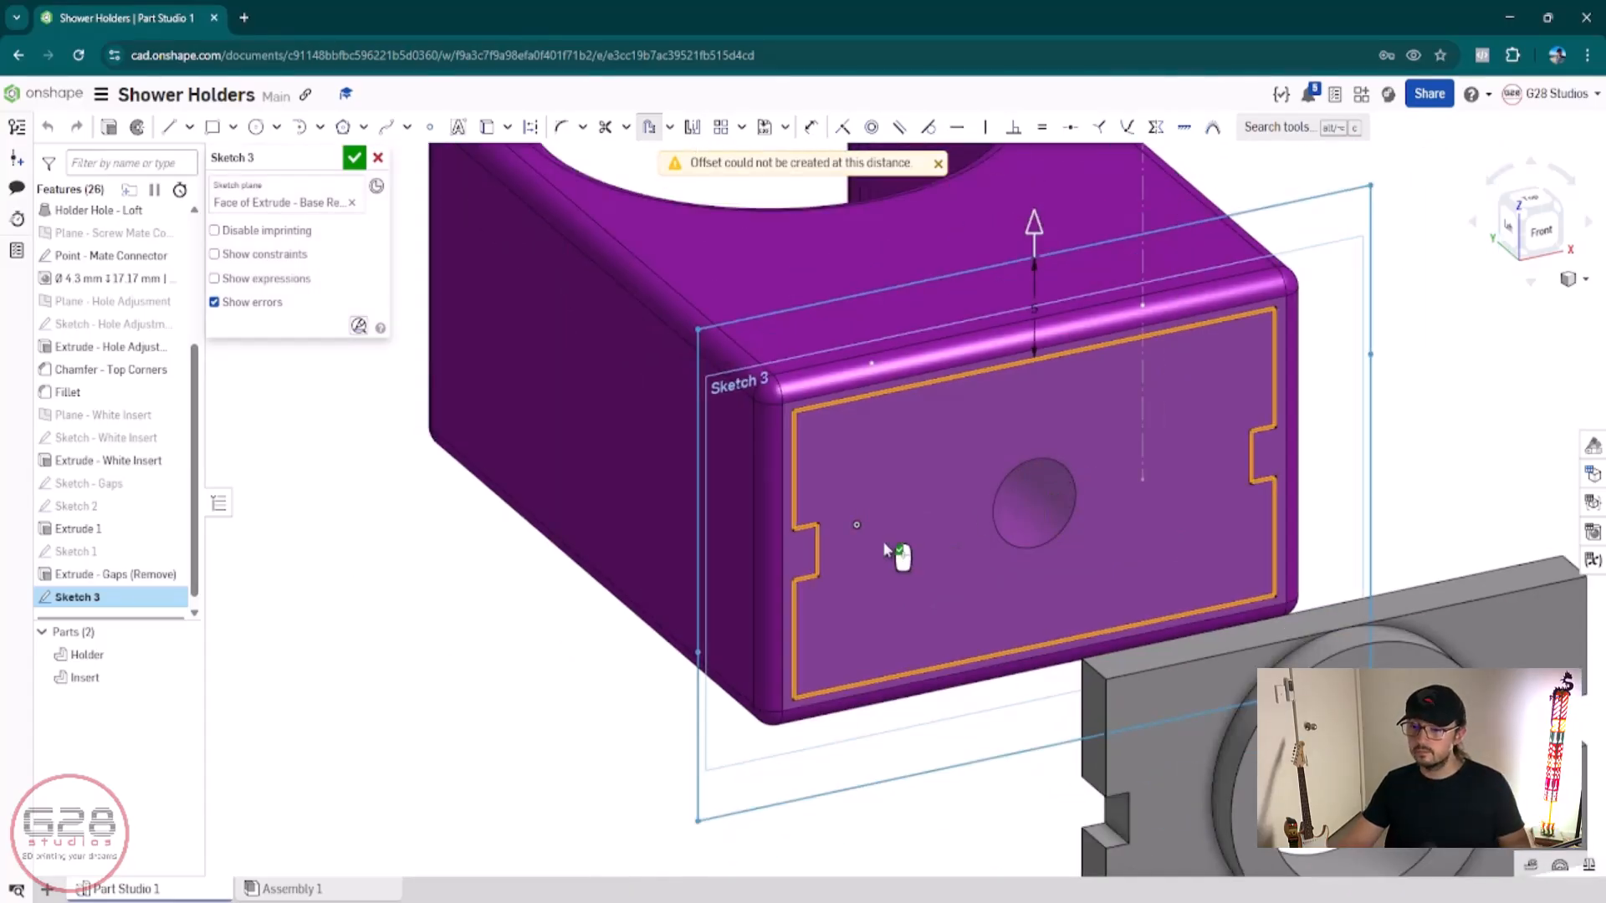
{"action": "left_click", "coordinate": [1035, 303]}
{"action": "type", "text": "0.5"}
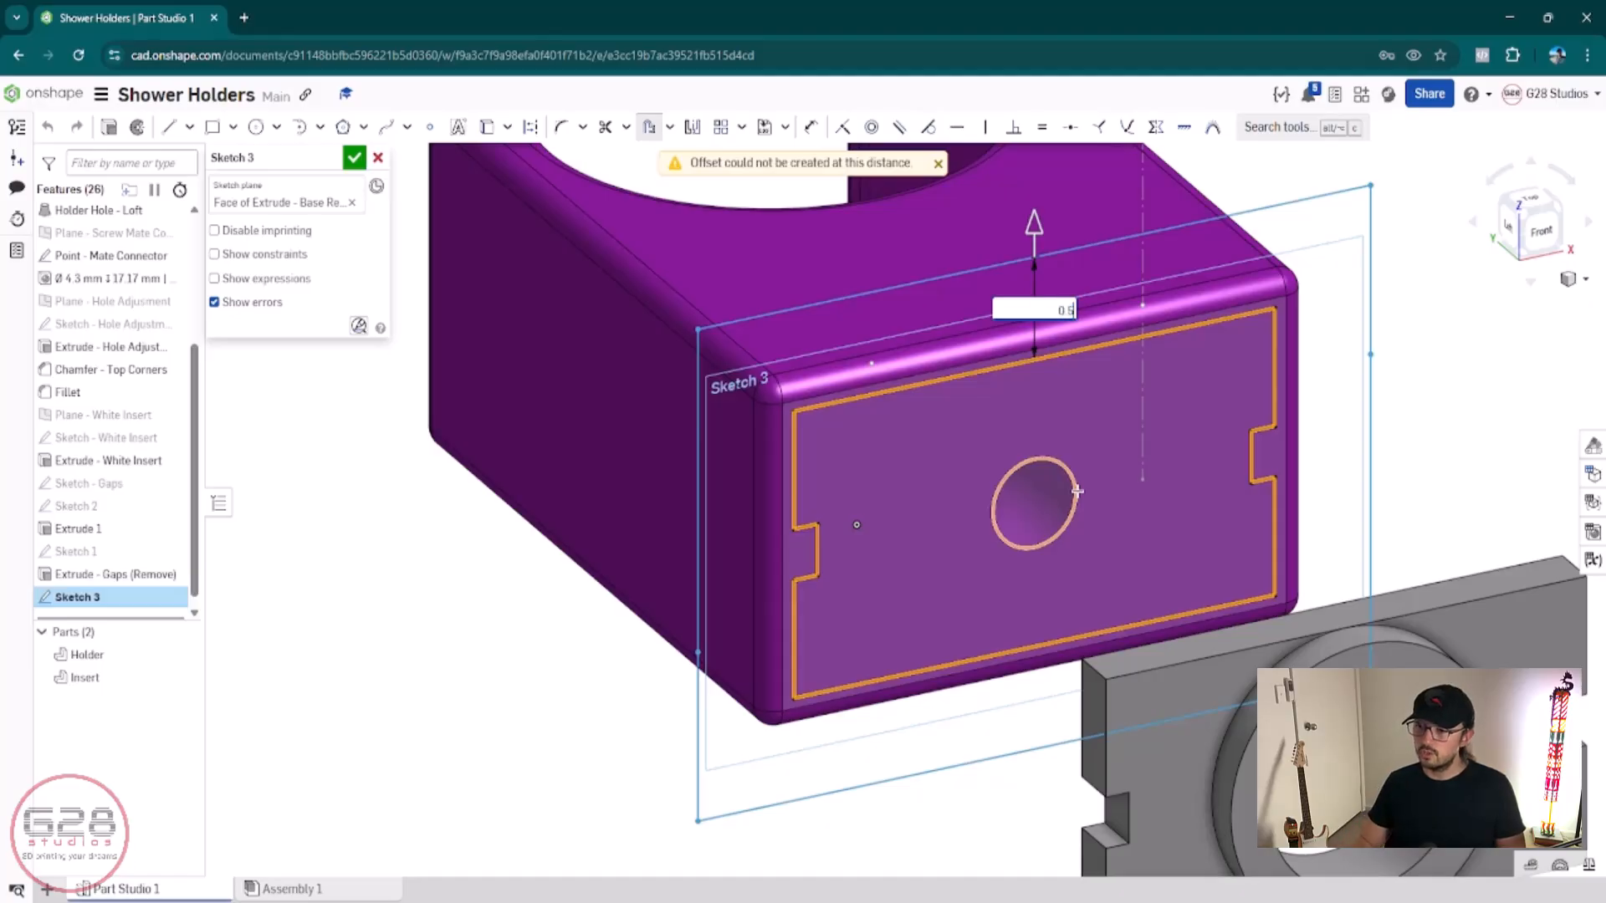
{"action": "key", "text": "Return"}
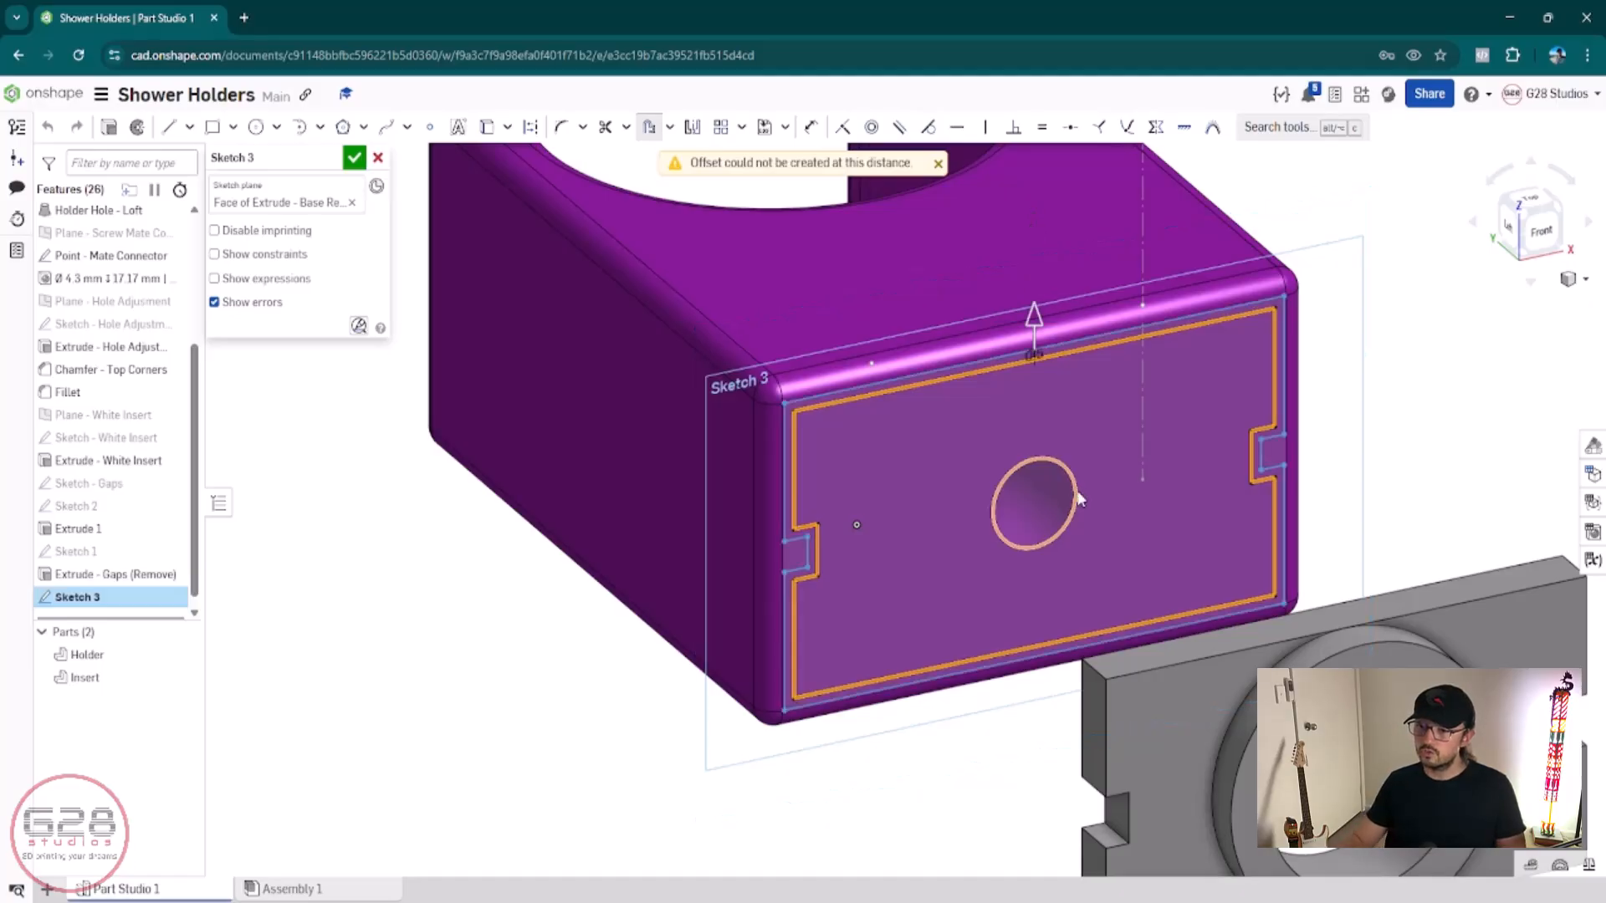
Step: Set the outline's offset distance to 0.4 mm and accept the sketch
{"action": "scroll", "coordinate": [1015, 411], "scroll_direction": "up", "scroll_amount": 2}
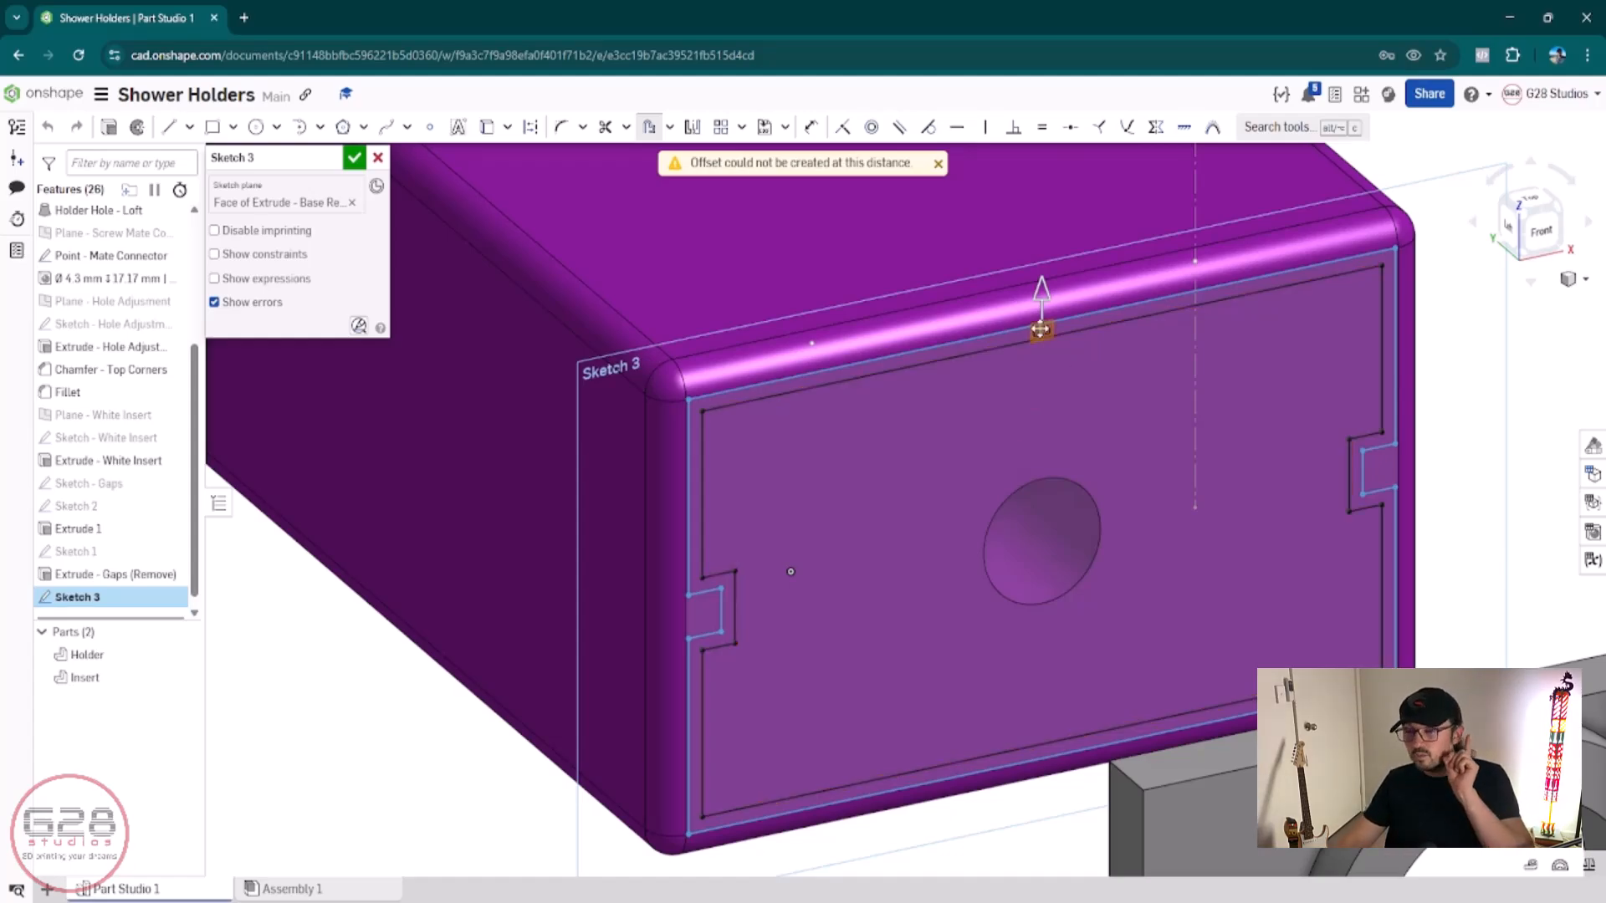
{"action": "left_click", "coordinate": [1040, 328]}
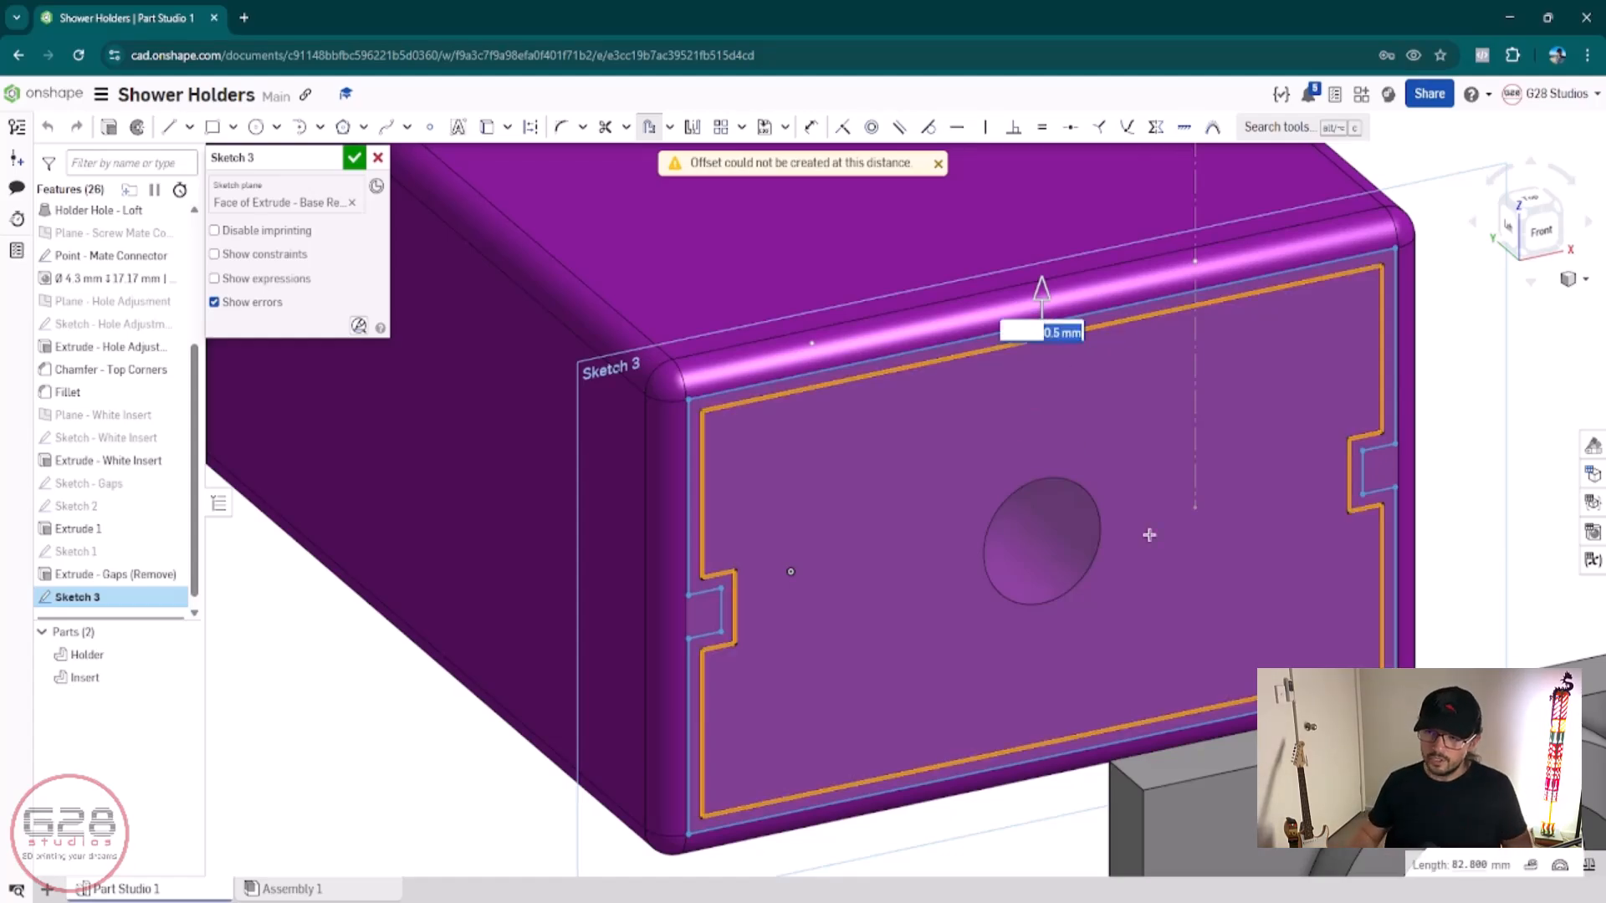
{"action": "type", "text": "0."}
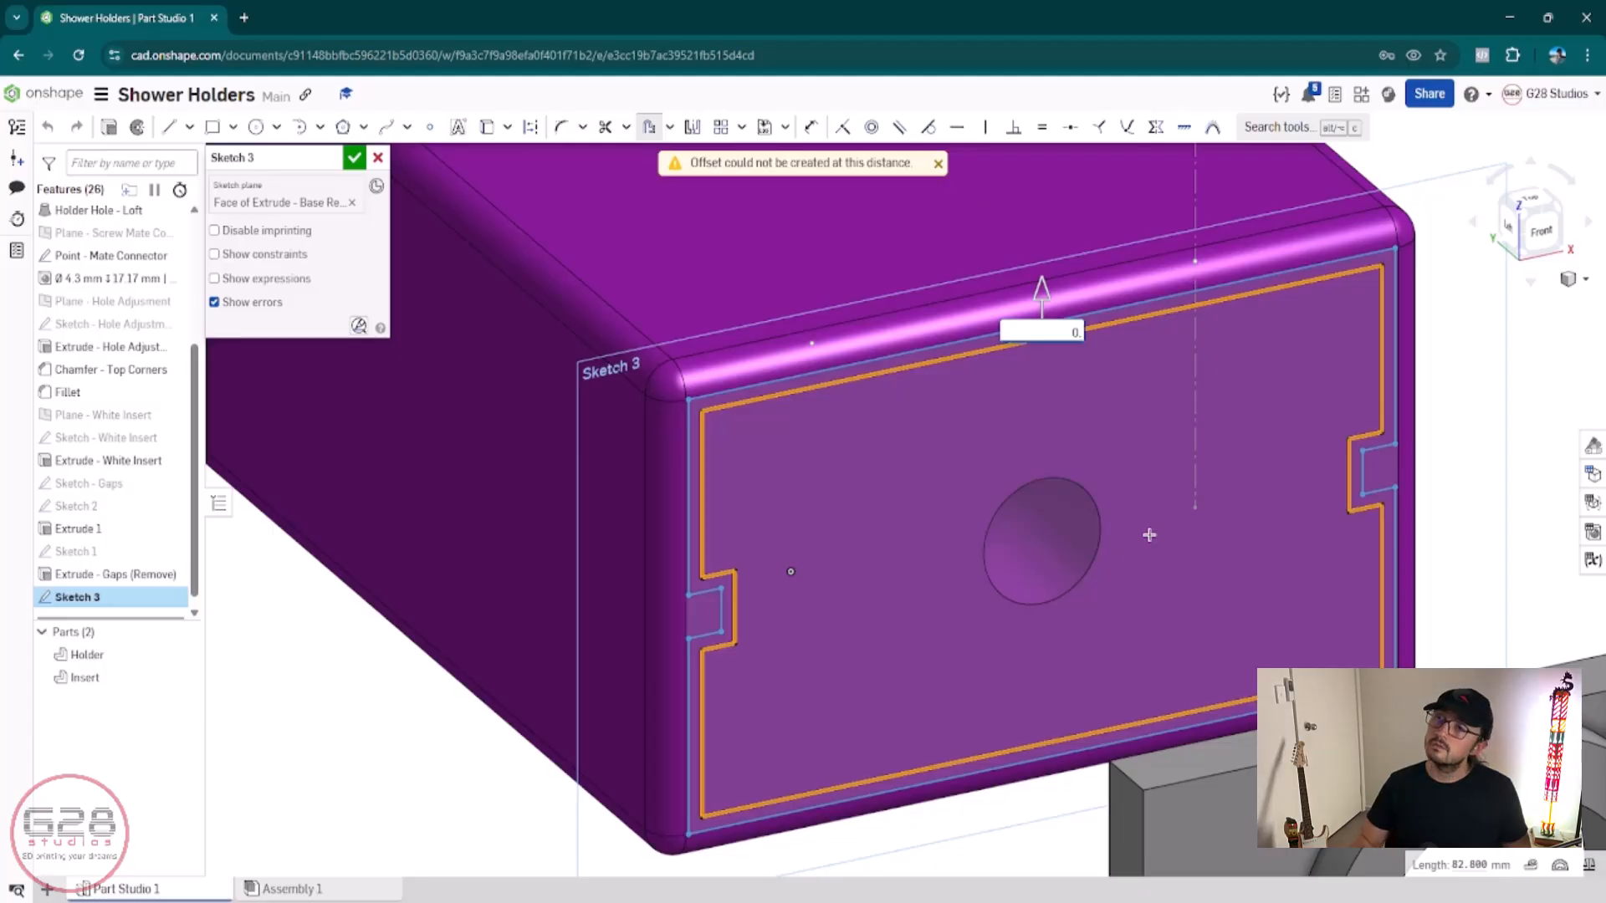
{"action": "type", "text": "4"}
{"action": "key", "text": "Return"}
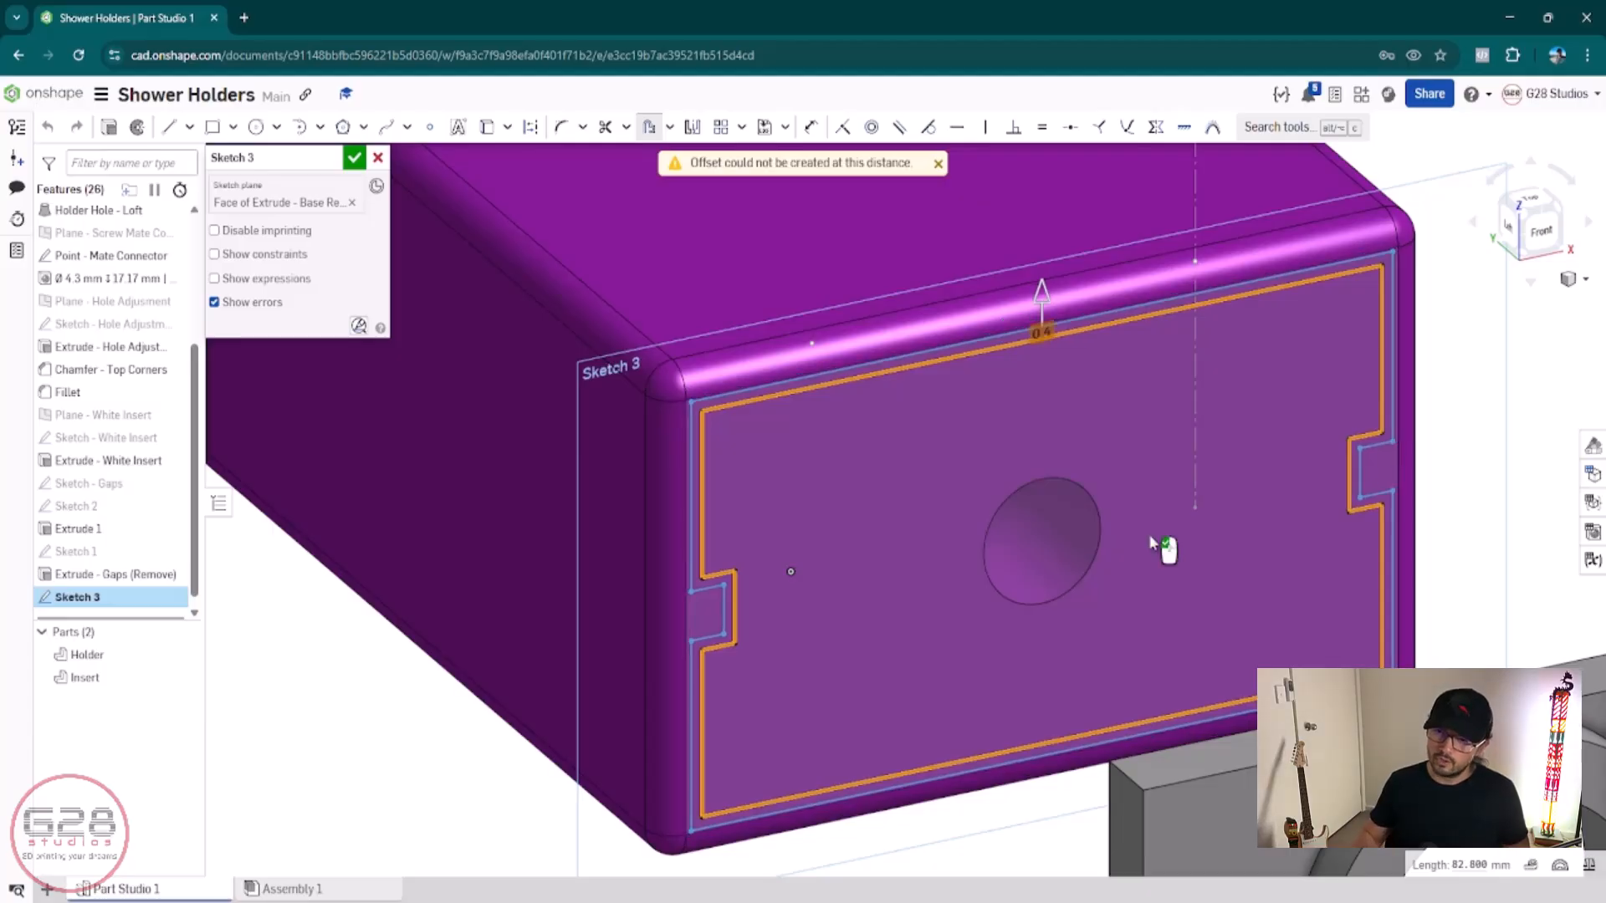
{"action": "left_click", "coordinate": [354, 158]}
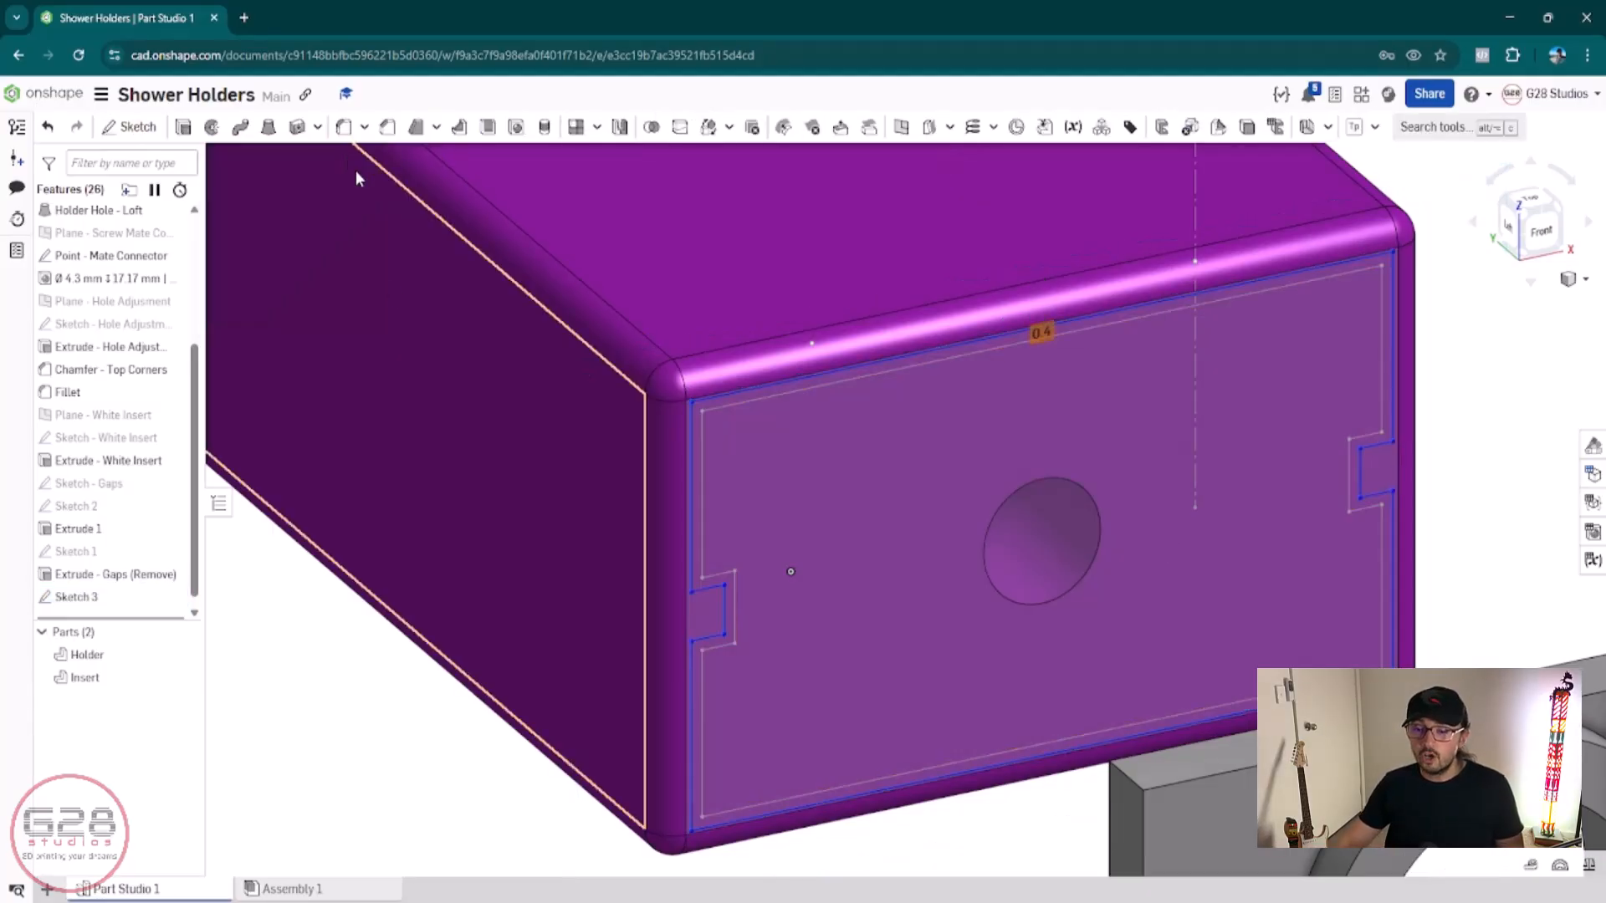
Step: Set up an extrusion that removes material from the holder, using all Sketch 3 regions plus the circular region within the outline
{"action": "left_click", "coordinate": [713, 500]}
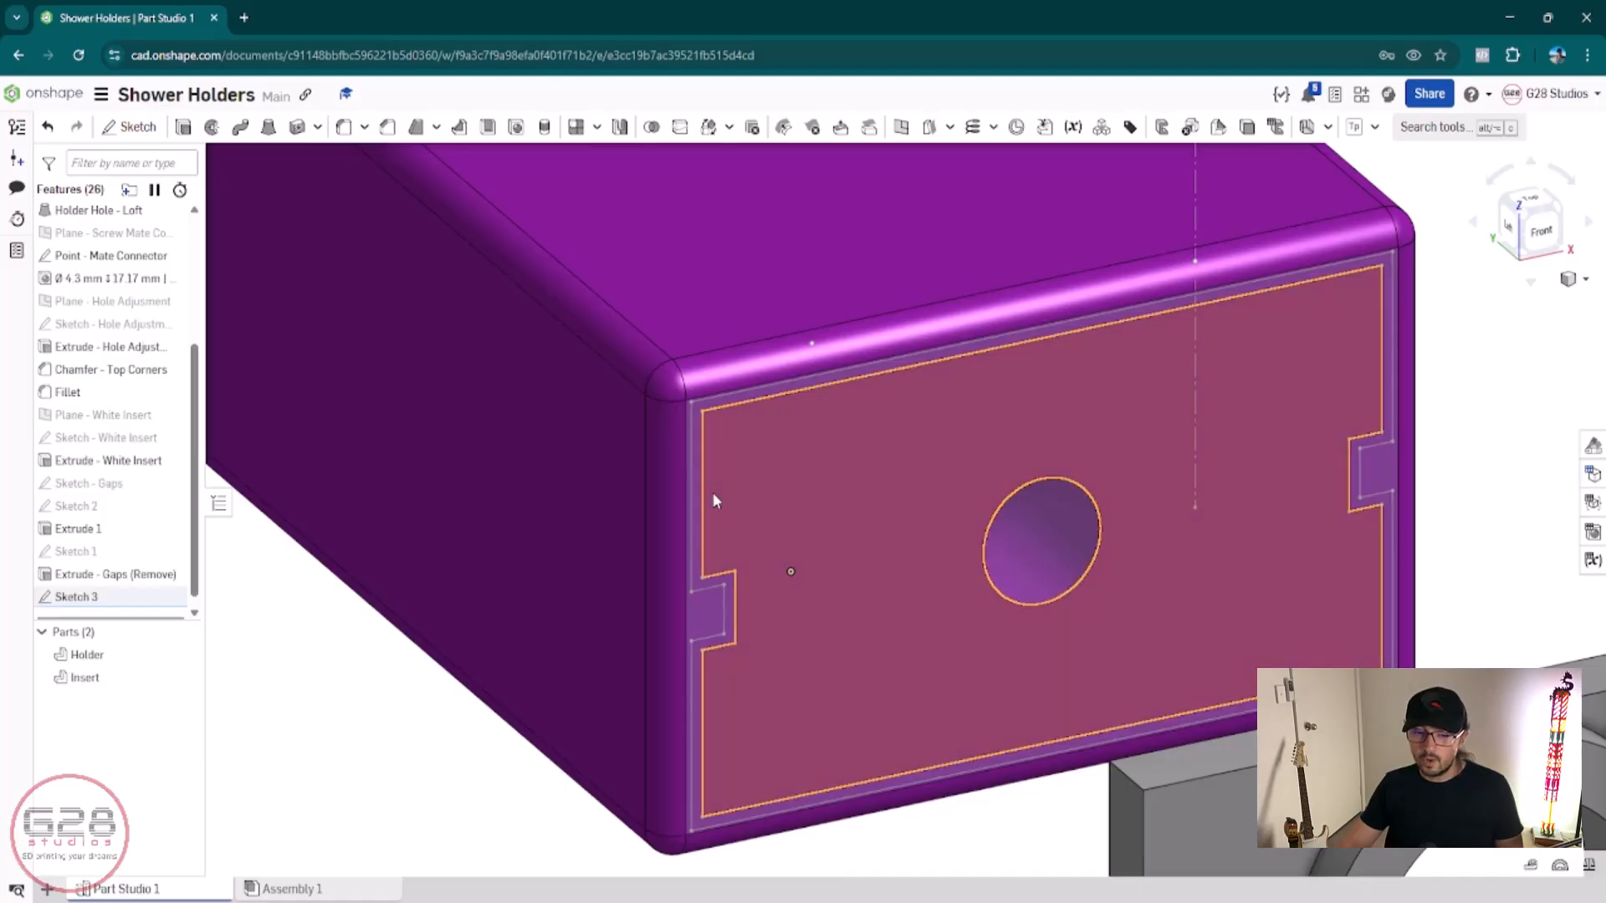
{"action": "left_click", "coordinate": [302, 742]}
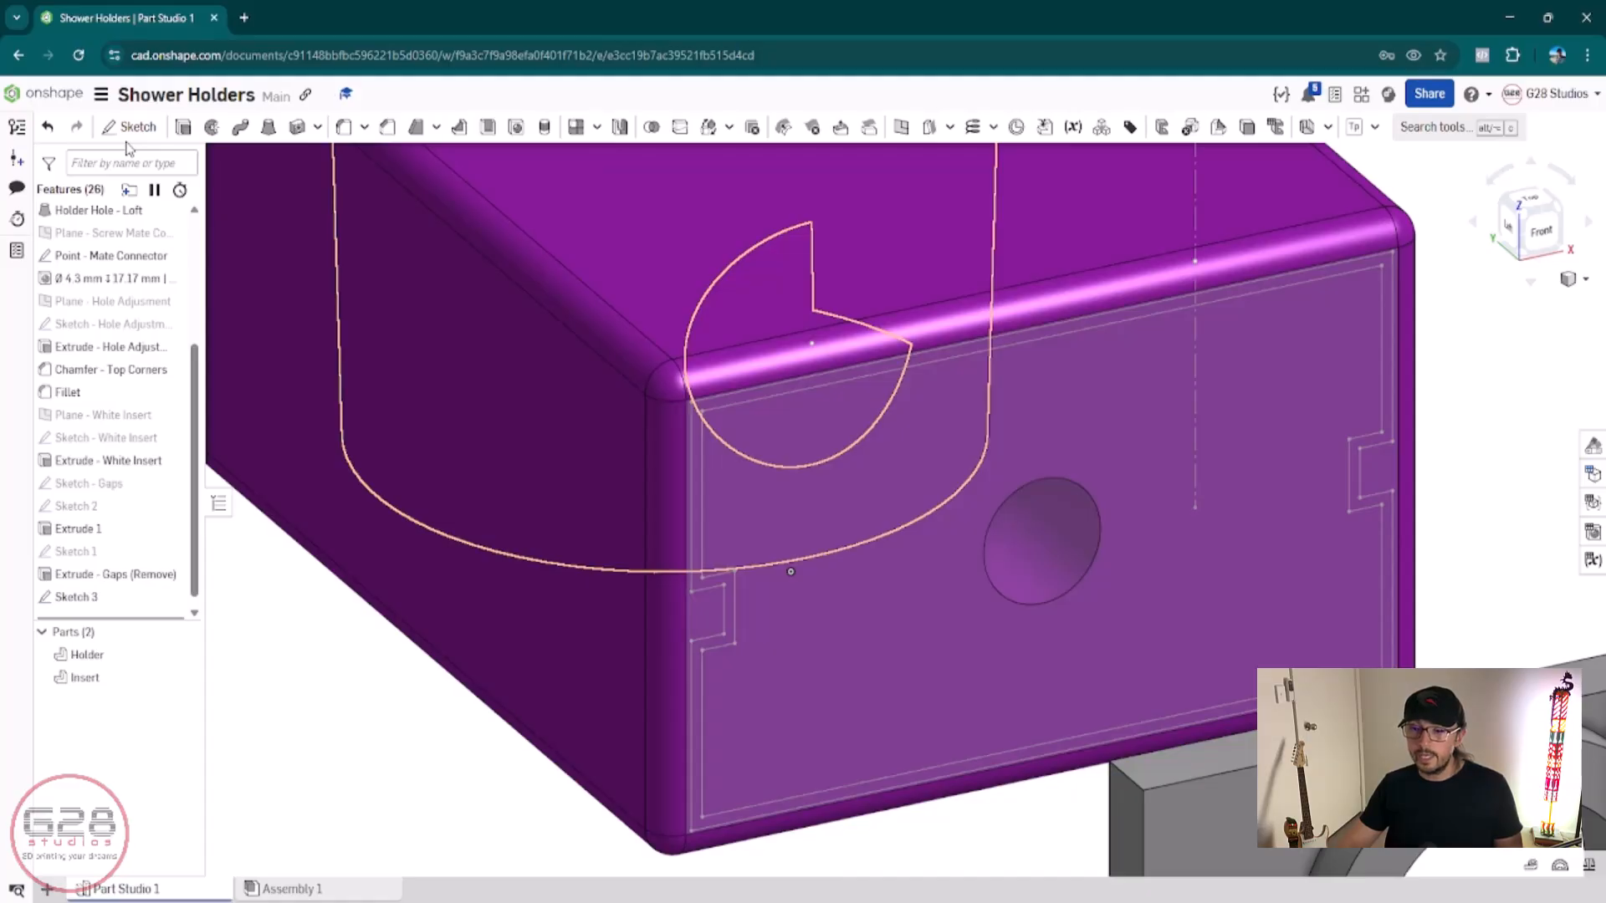
{"action": "left_click", "coordinate": [192, 137]}
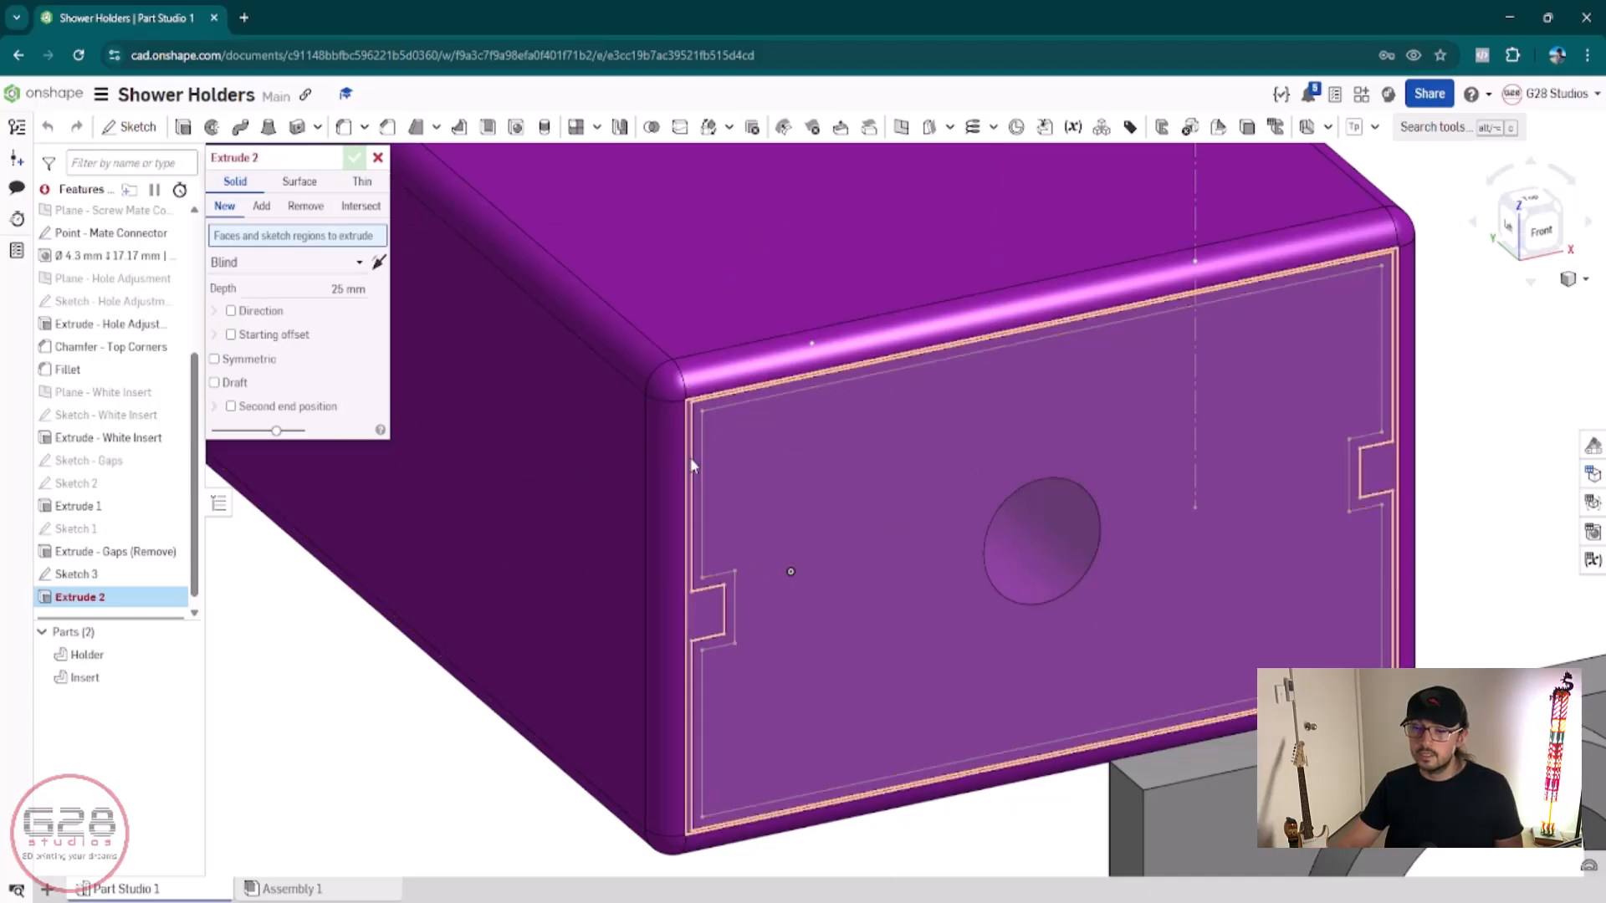
{"action": "left_click", "coordinate": [90, 579]}
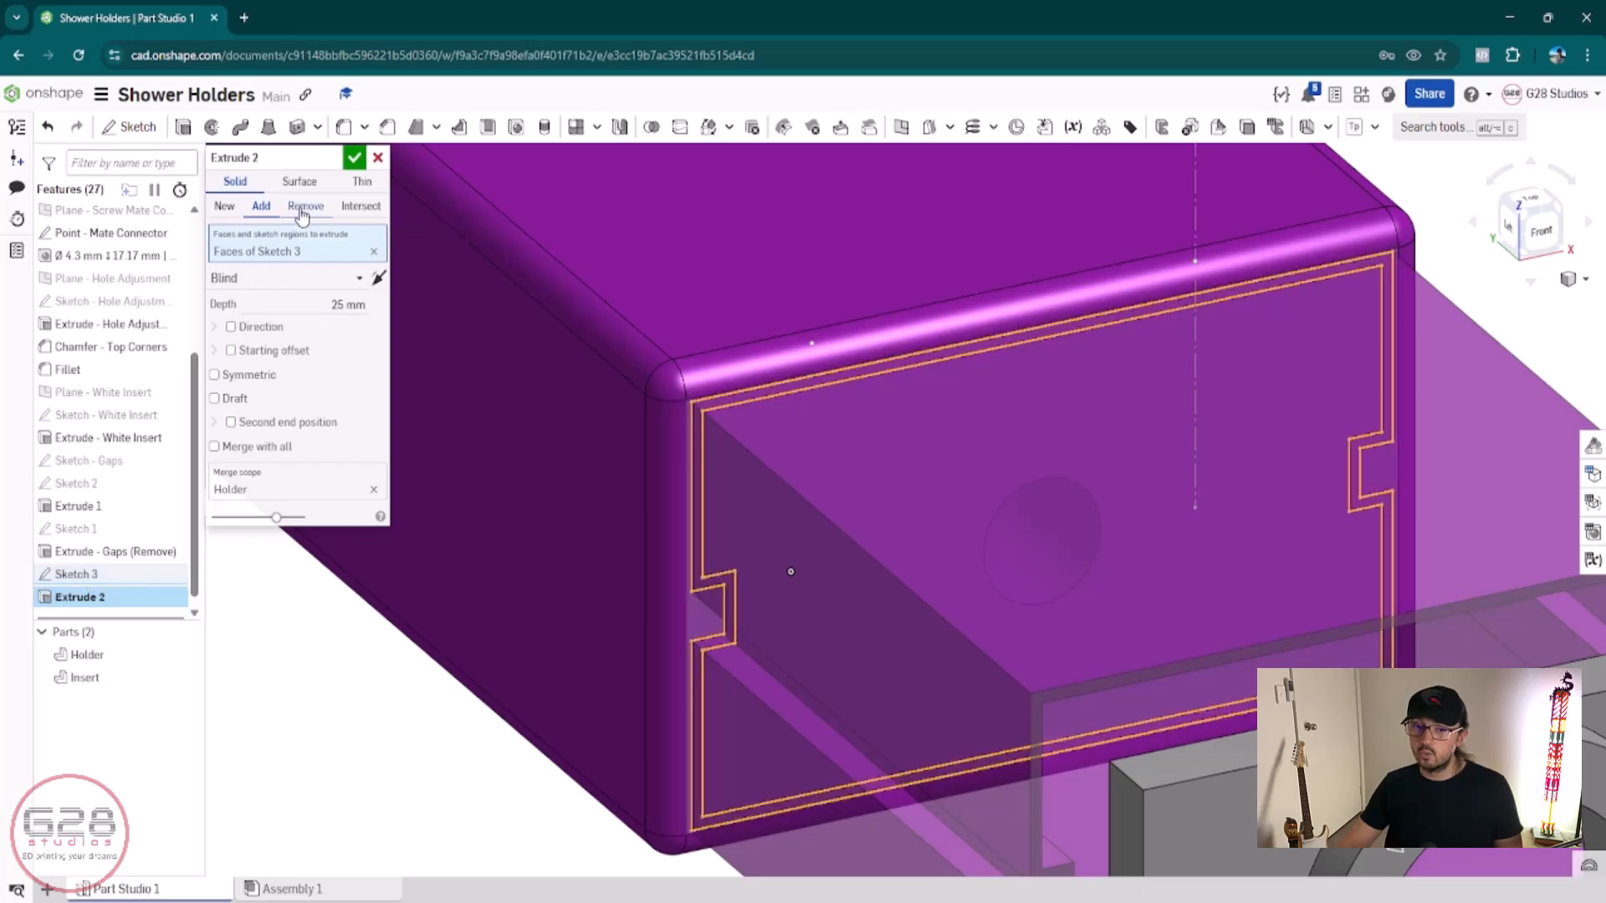
{"action": "left_click", "coordinate": [303, 209]}
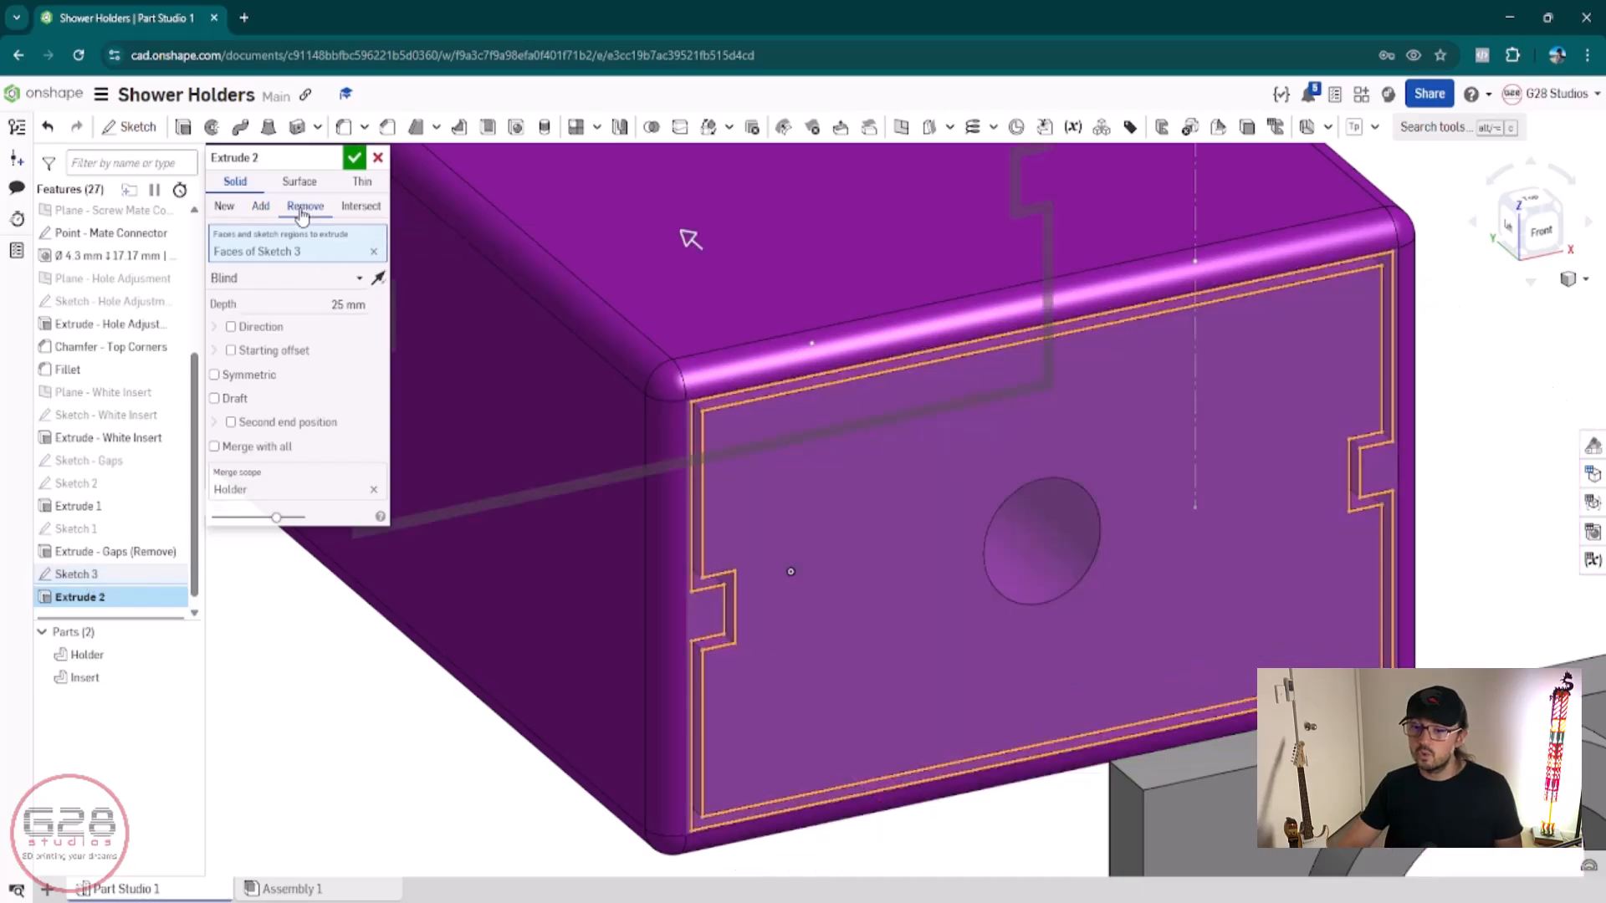
{"action": "left_click", "coordinate": [844, 492]}
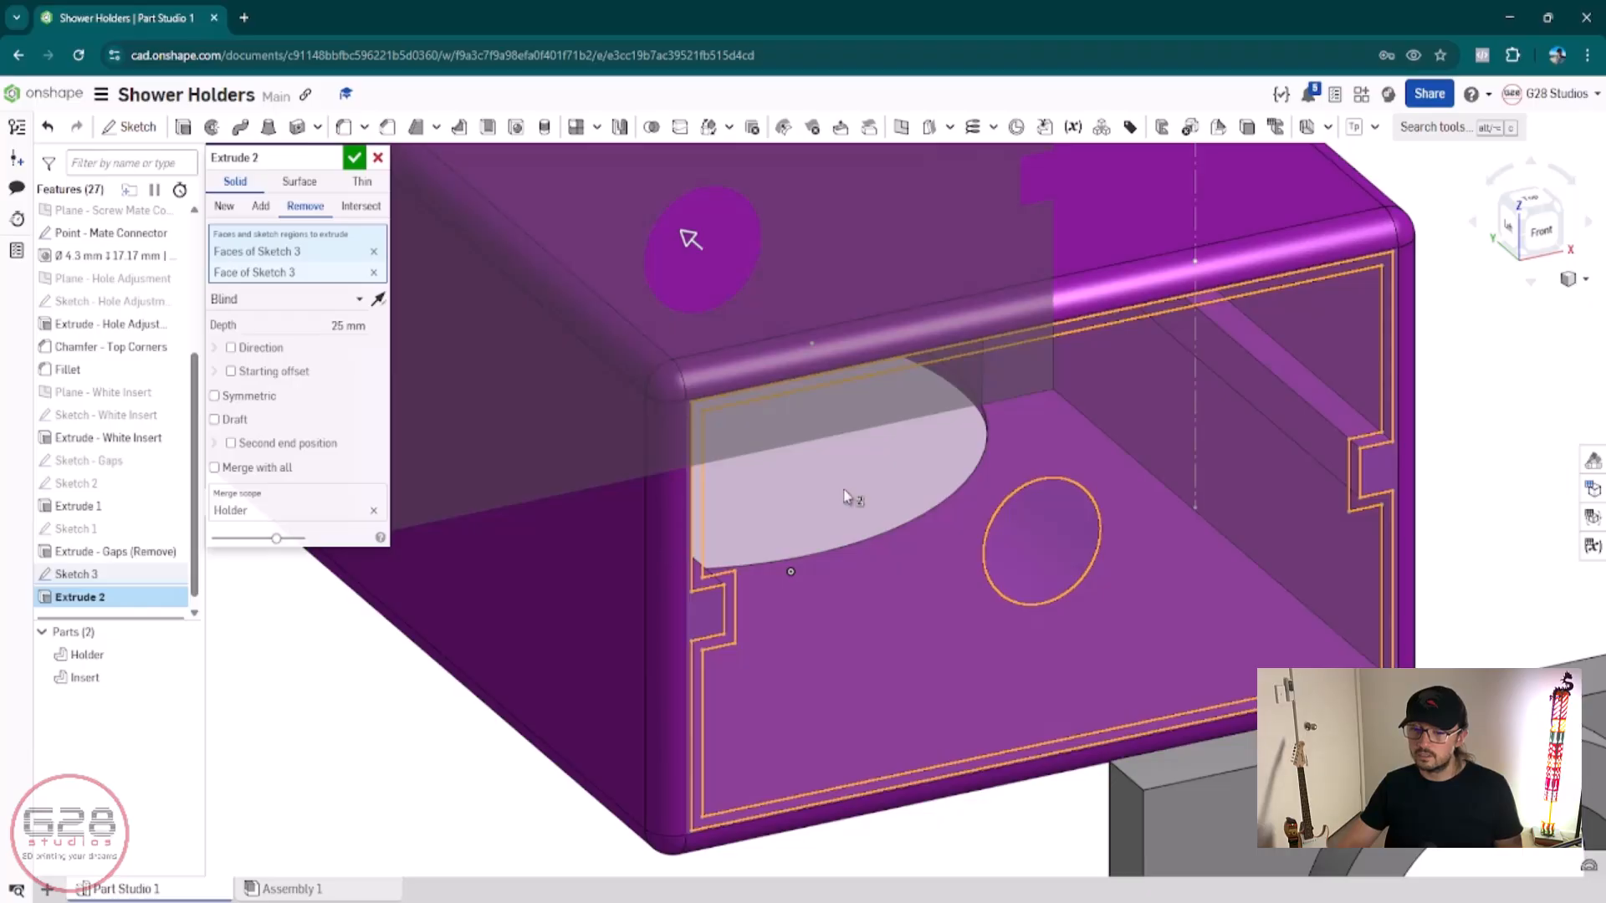
Step: Set the recess cut's depth to 2 mm and accept the extrusion
{"action": "left_click", "coordinate": [300, 325]}
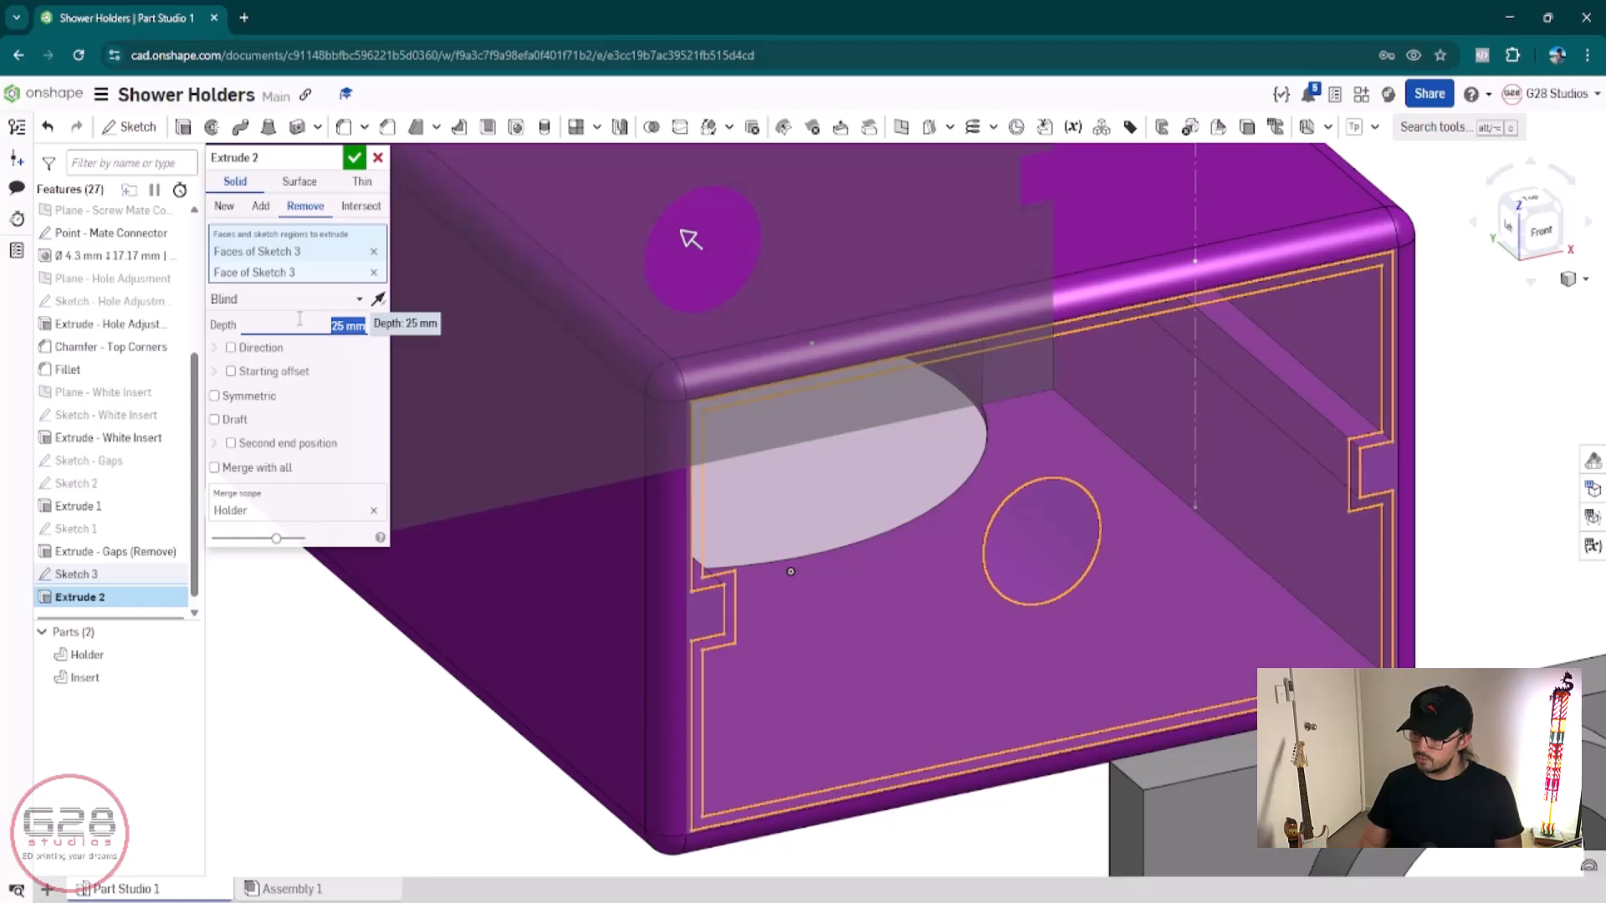
{"action": "type", "text": "0"}
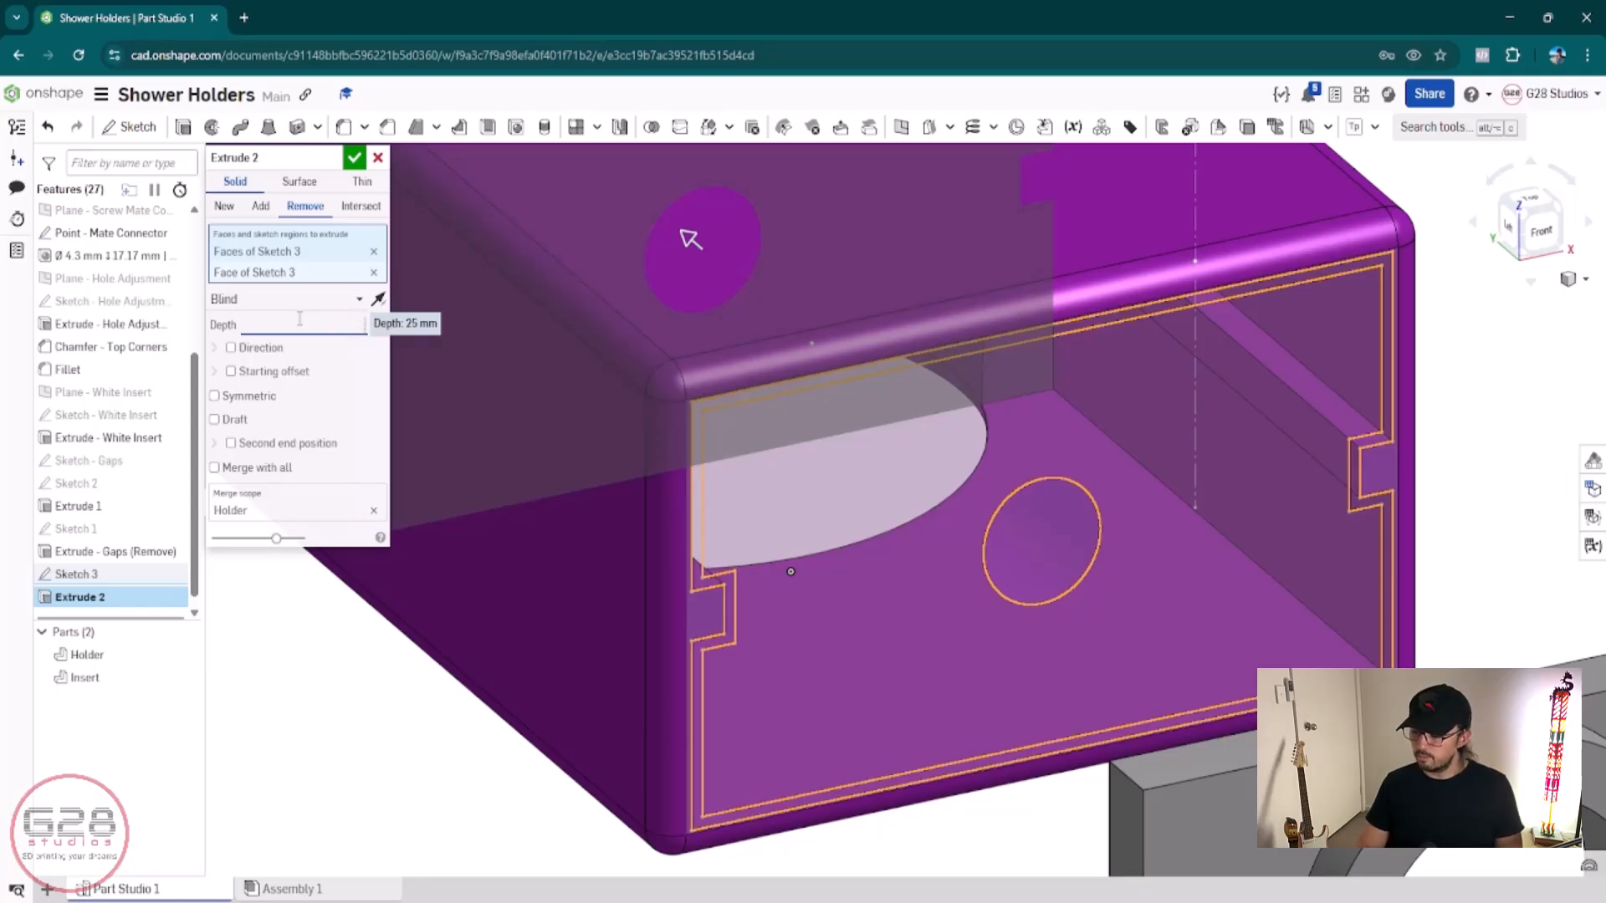
{"action": "key", "text": "Return"}
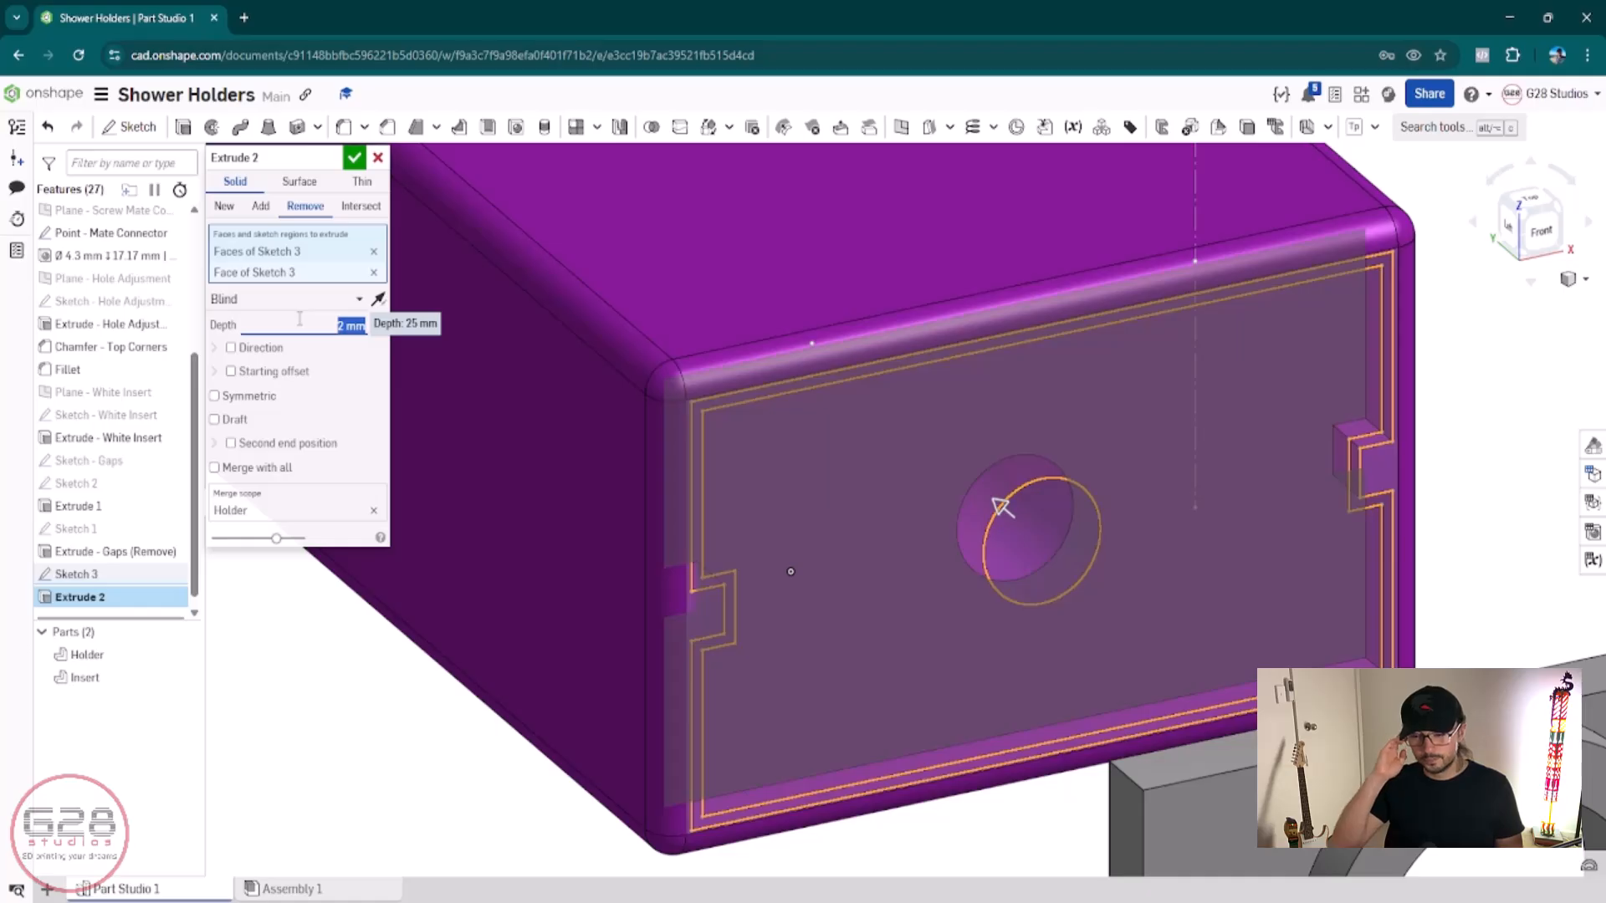
{"action": "left_click", "coordinate": [354, 159]}
Step: Edit the recess cut's depth, trying 1.9 mm before settling on 1.8 mm, and accept the change
{"action": "right_click_drag", "start_coordinate": [864, 682], "coordinate": [951, 656]}
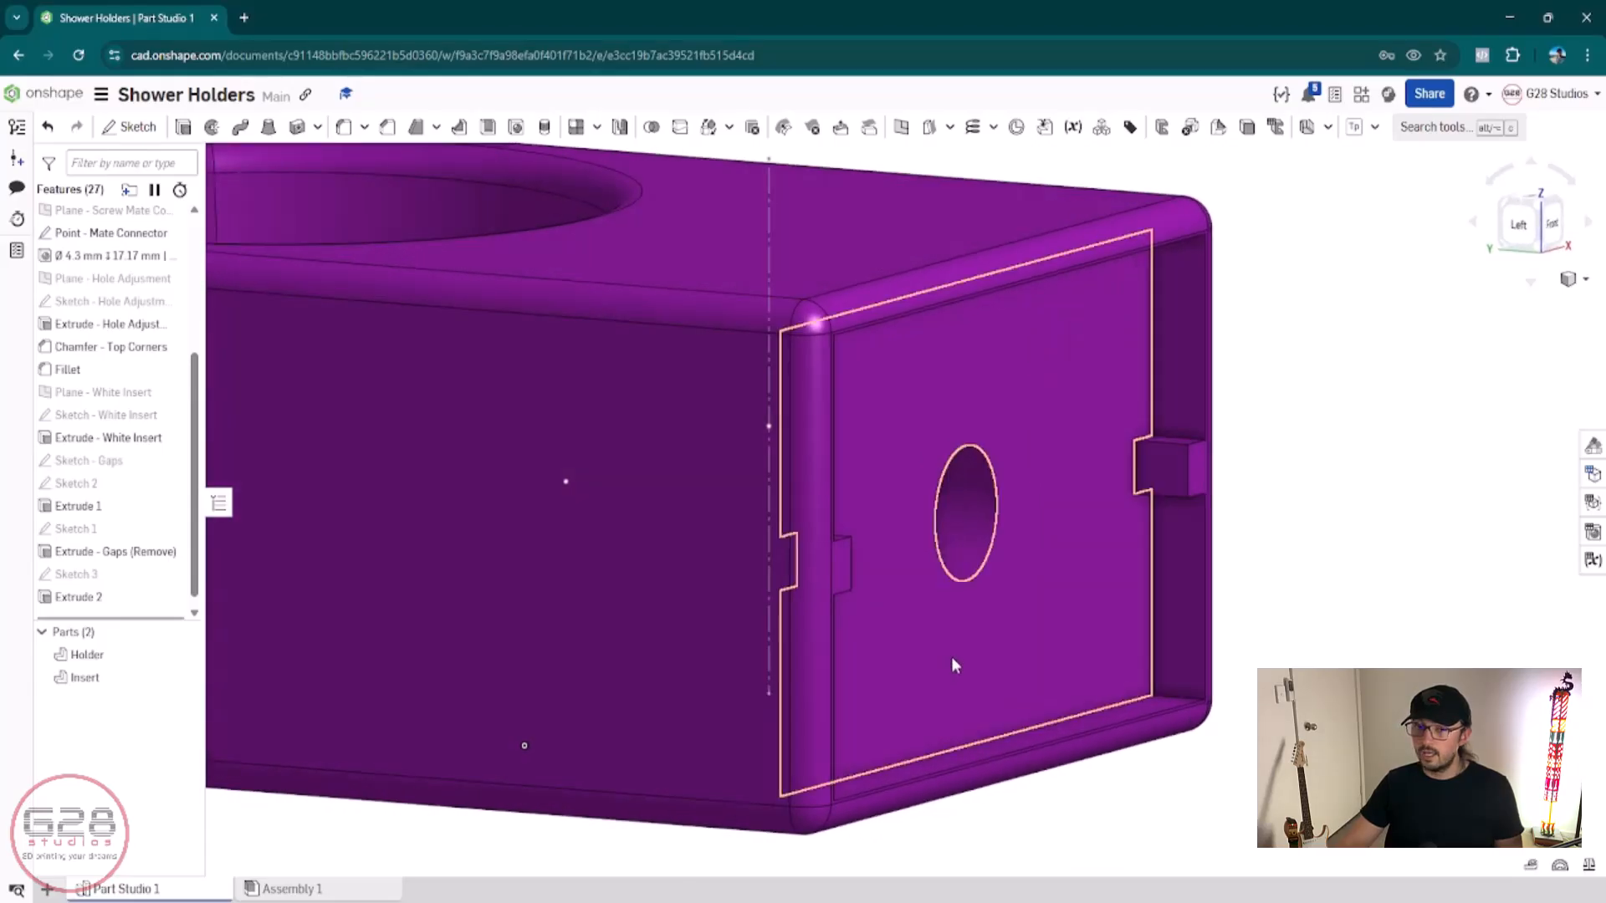
{"action": "double_click", "coordinate": [118, 602]}
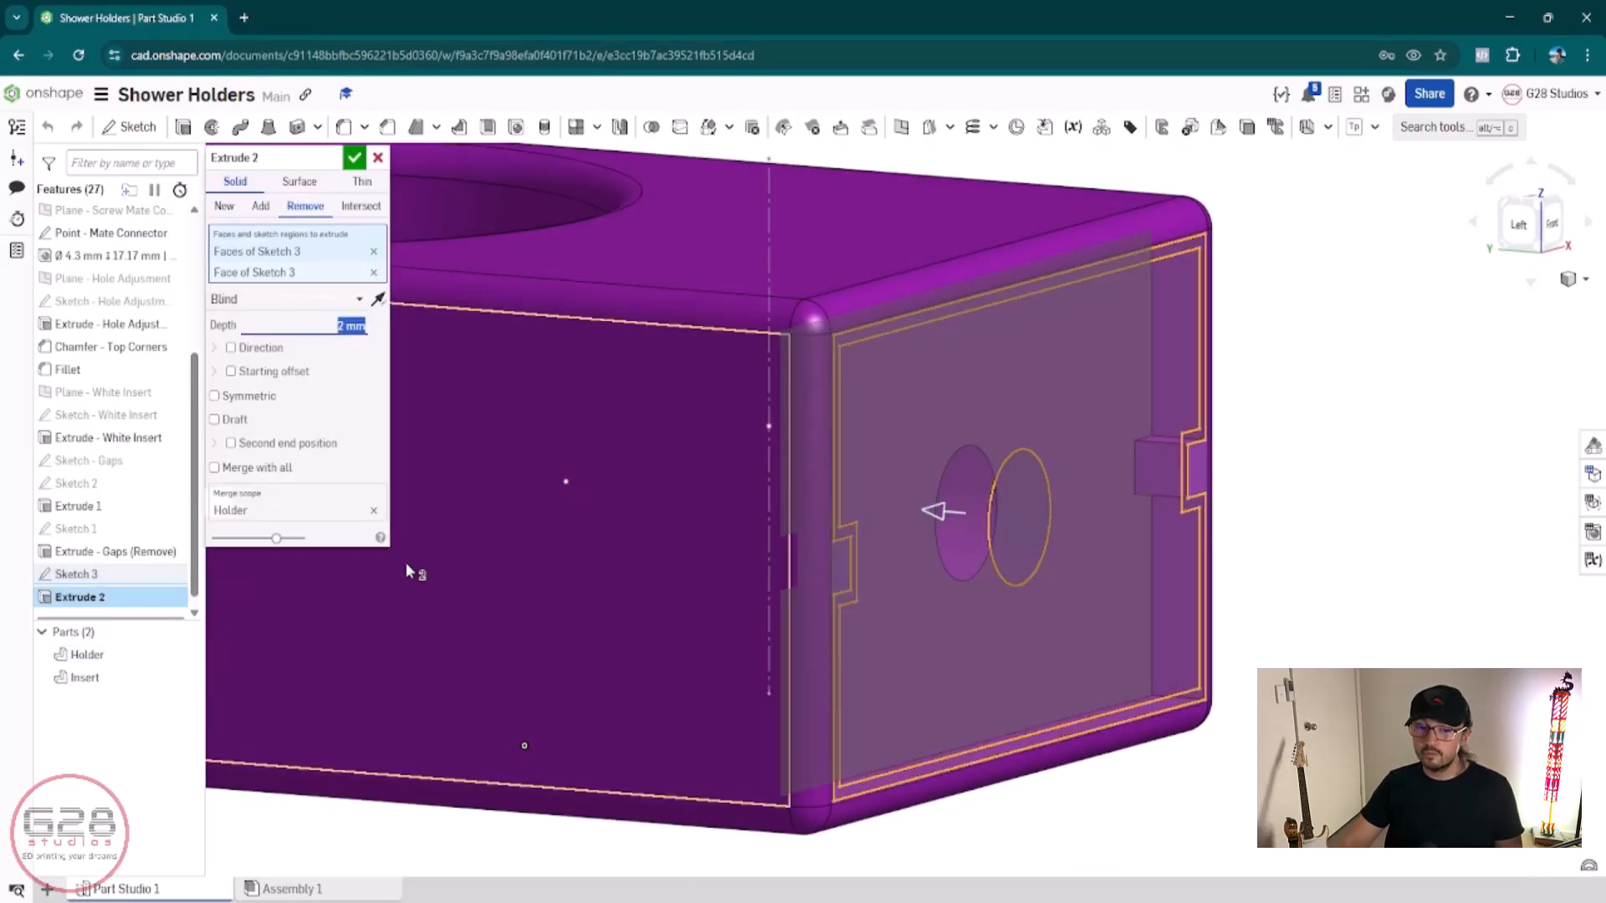
{"action": "type", "text": "1.9"}
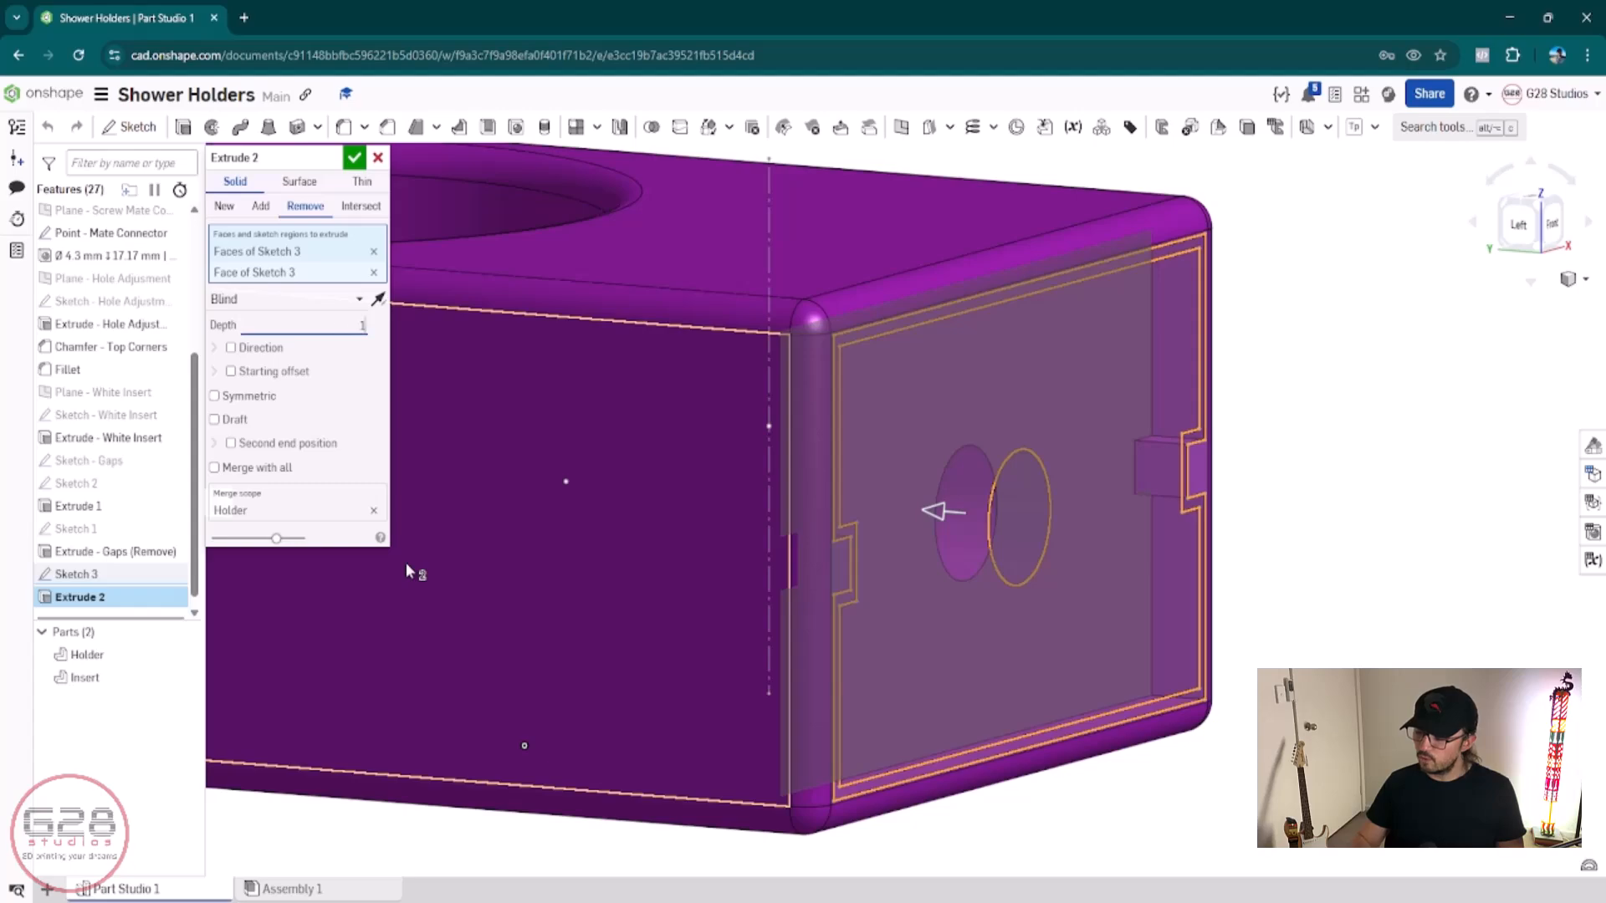
{"action": "key", "text": "Return"}
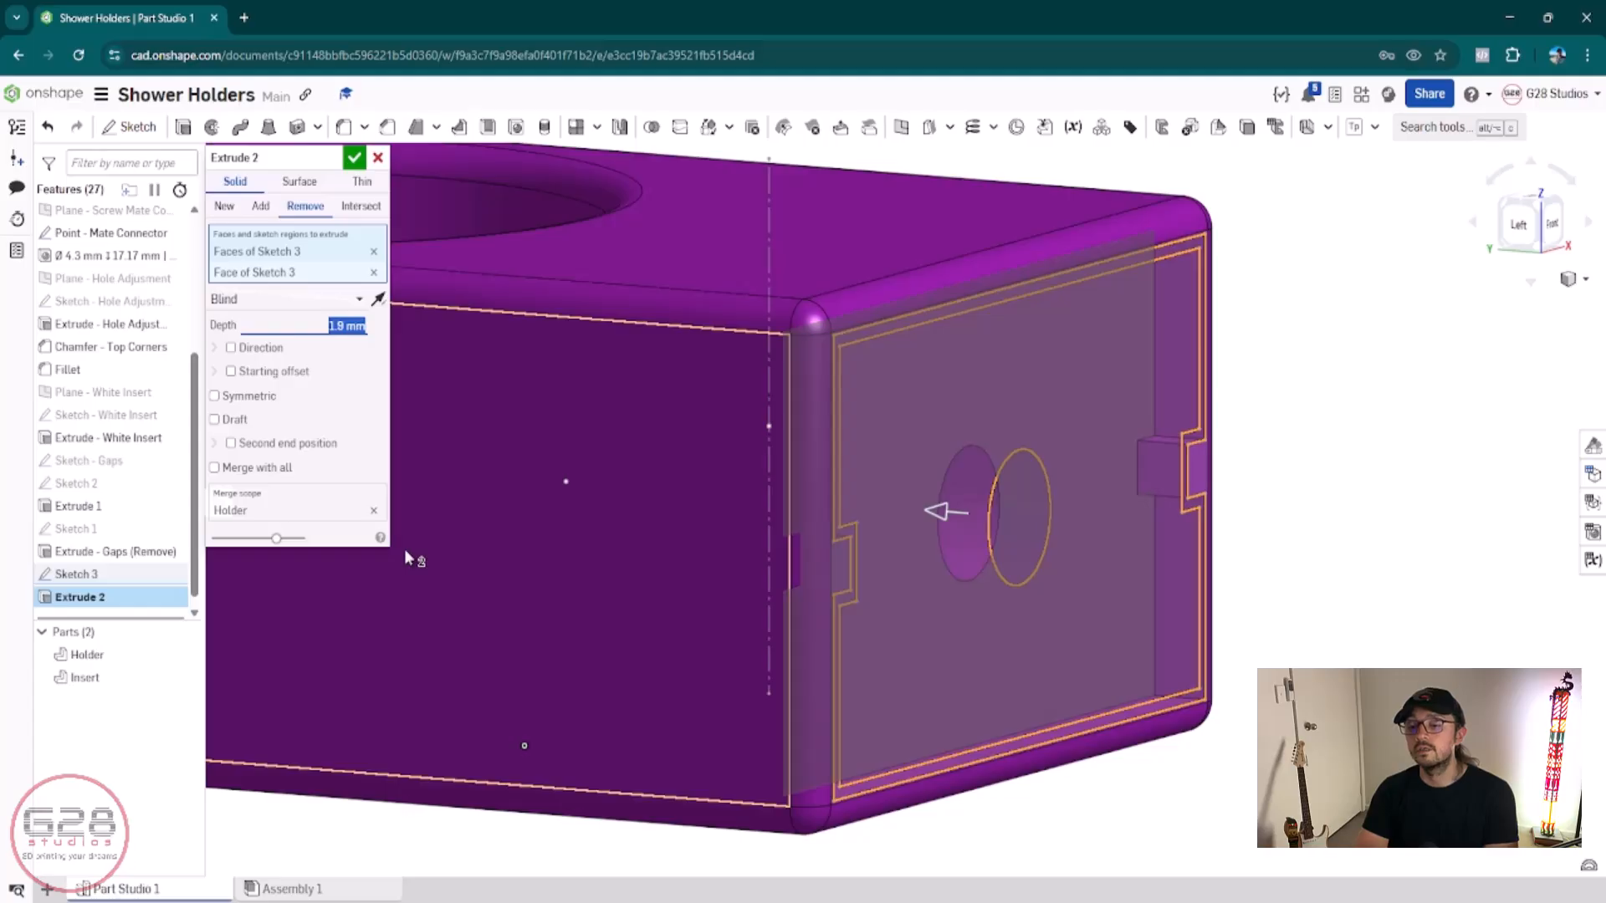
{"action": "type", "text": "1.8"}
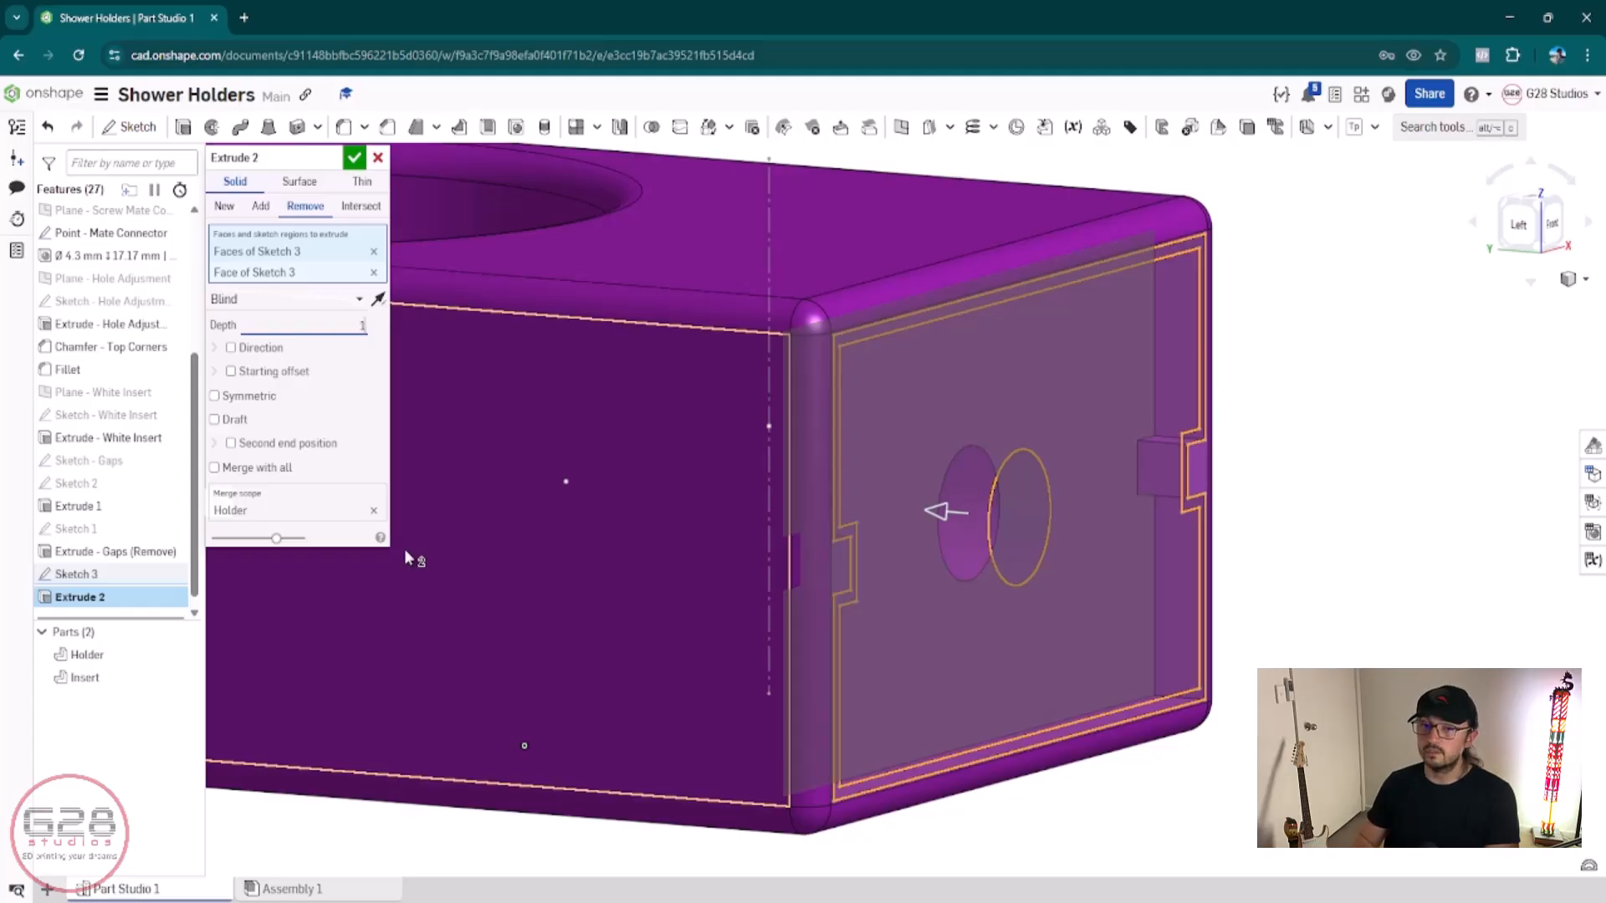
{"action": "key", "text": "Return"}
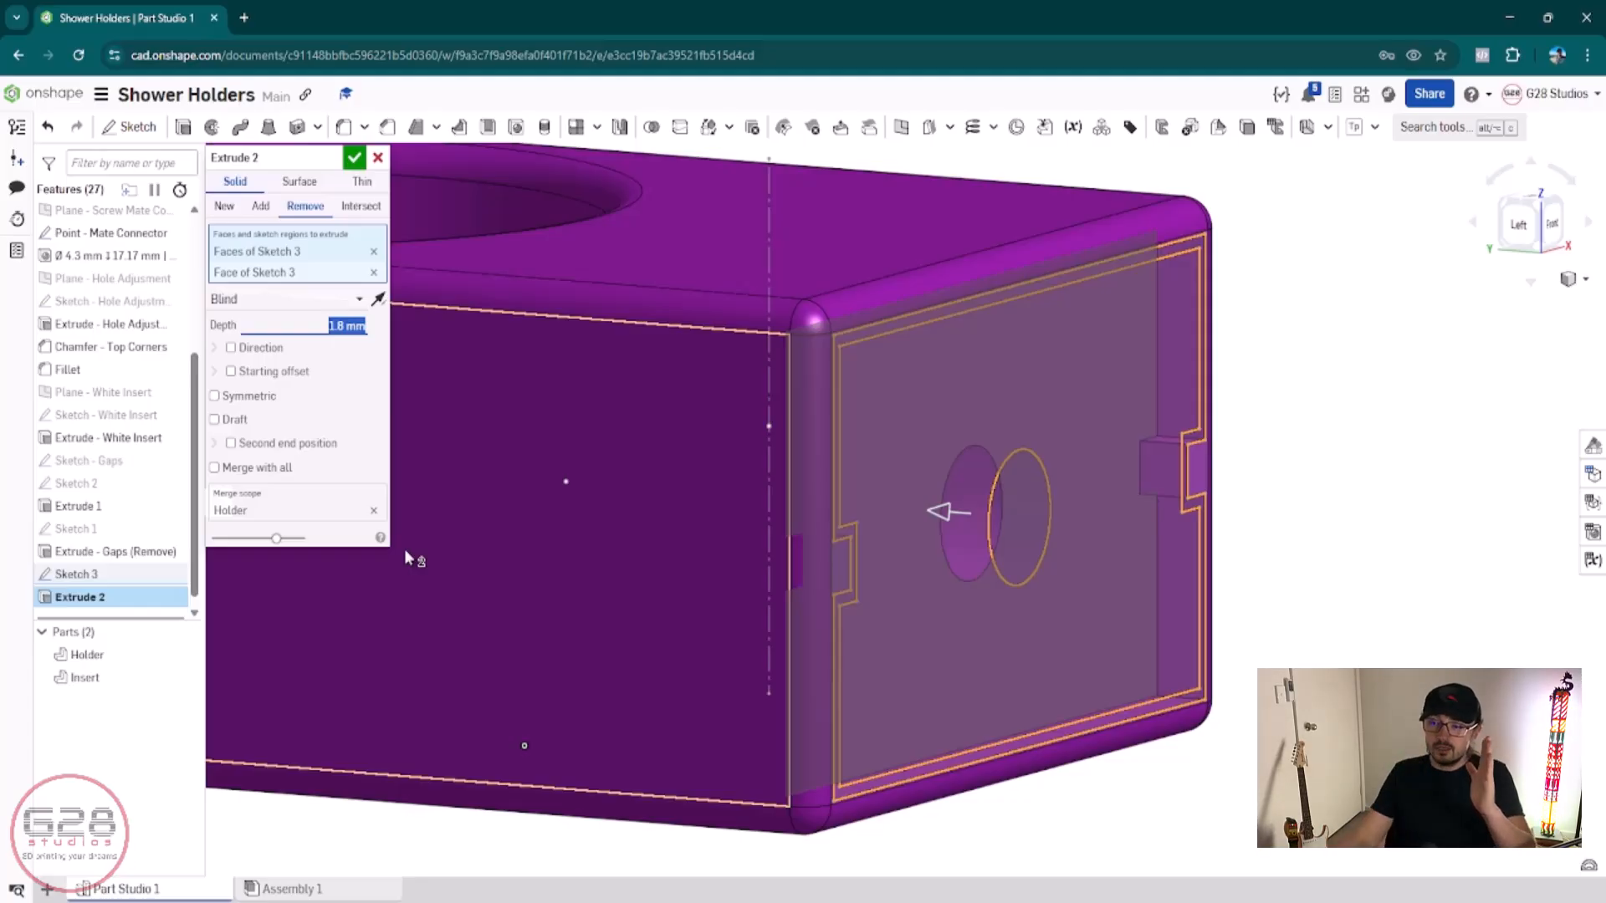
{"action": "scroll", "coordinate": [404, 549], "scroll_direction": "down", "scroll_amount": 5}
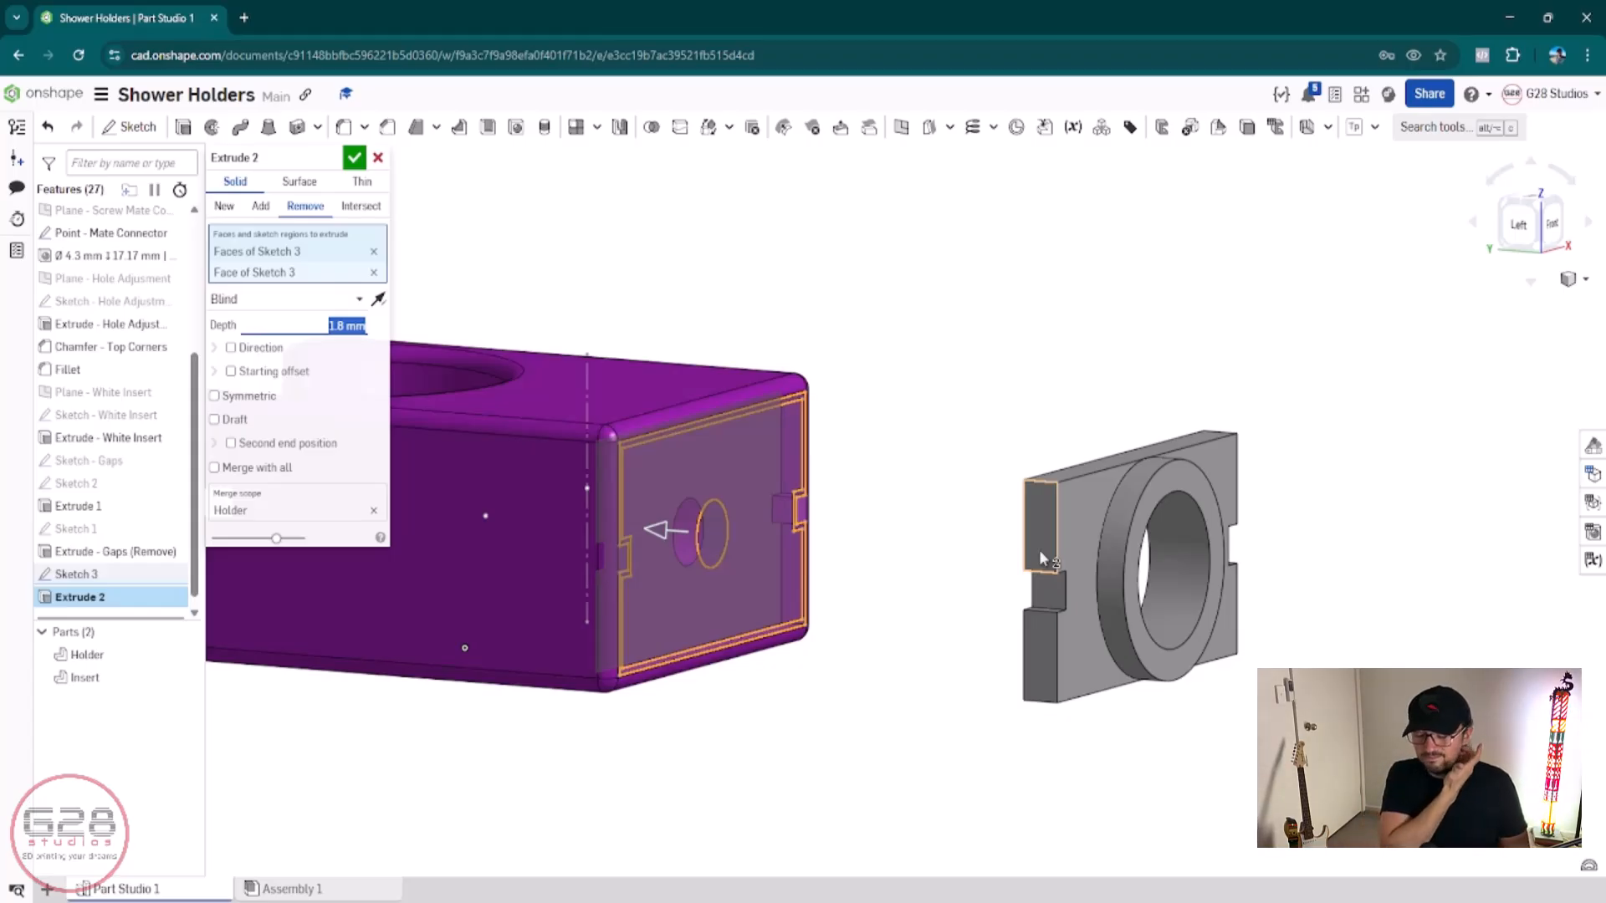
{"action": "left_click", "coordinate": [356, 158]}
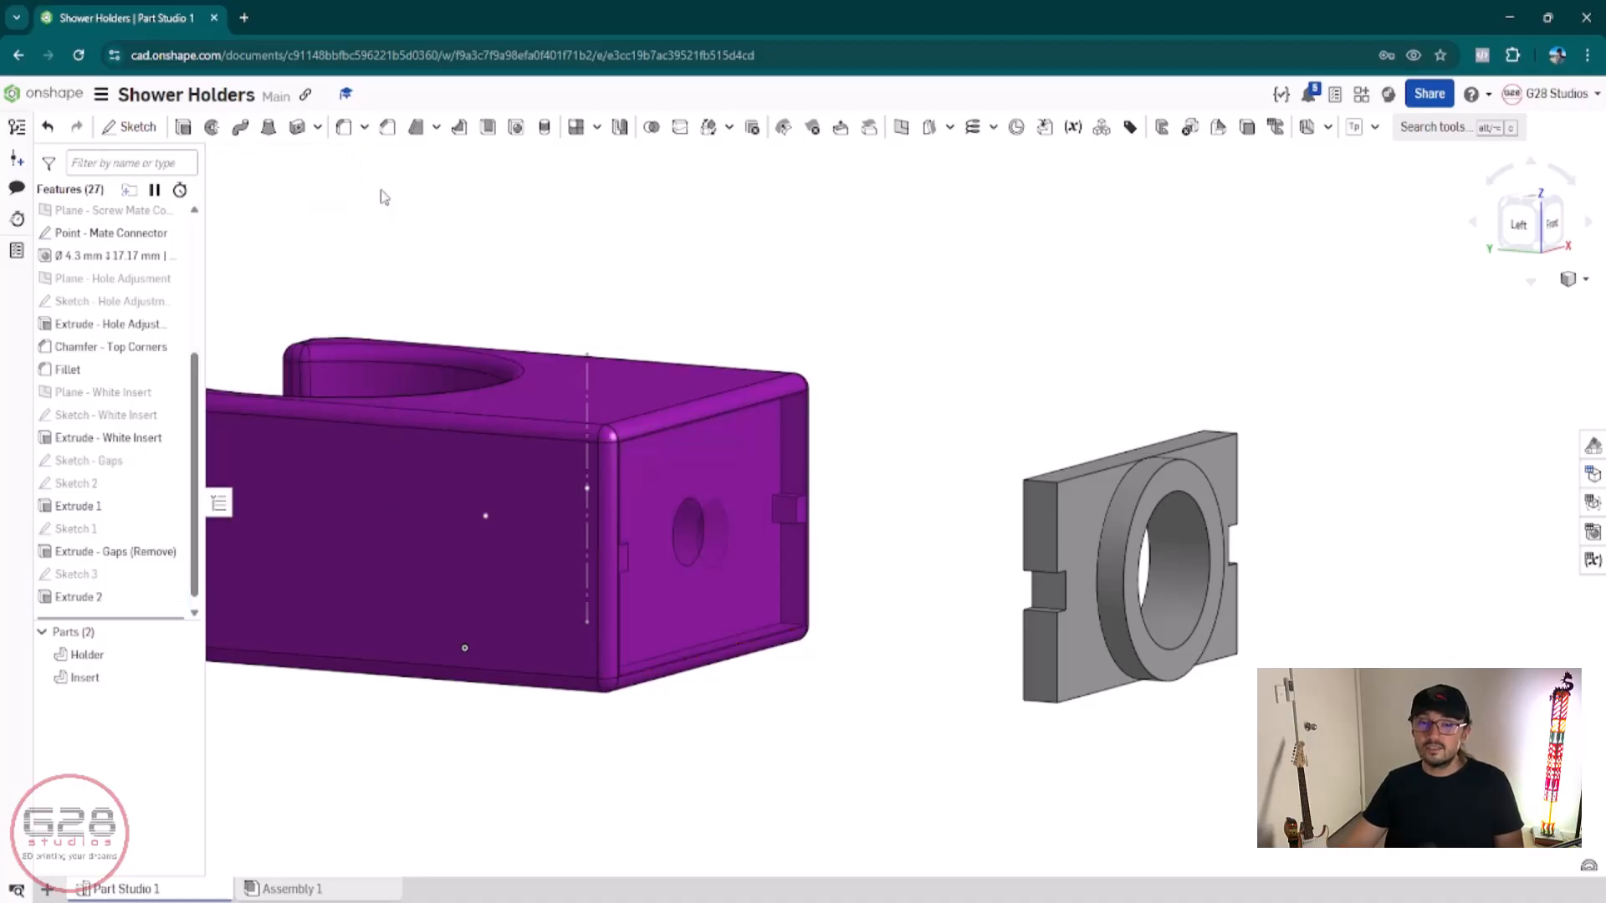
Step: Examine the recess and its side tabs in the holder's end face alongside the insert
{"action": "scroll", "coordinate": [907, 585], "scroll_direction": "up", "scroll_amount": 2}
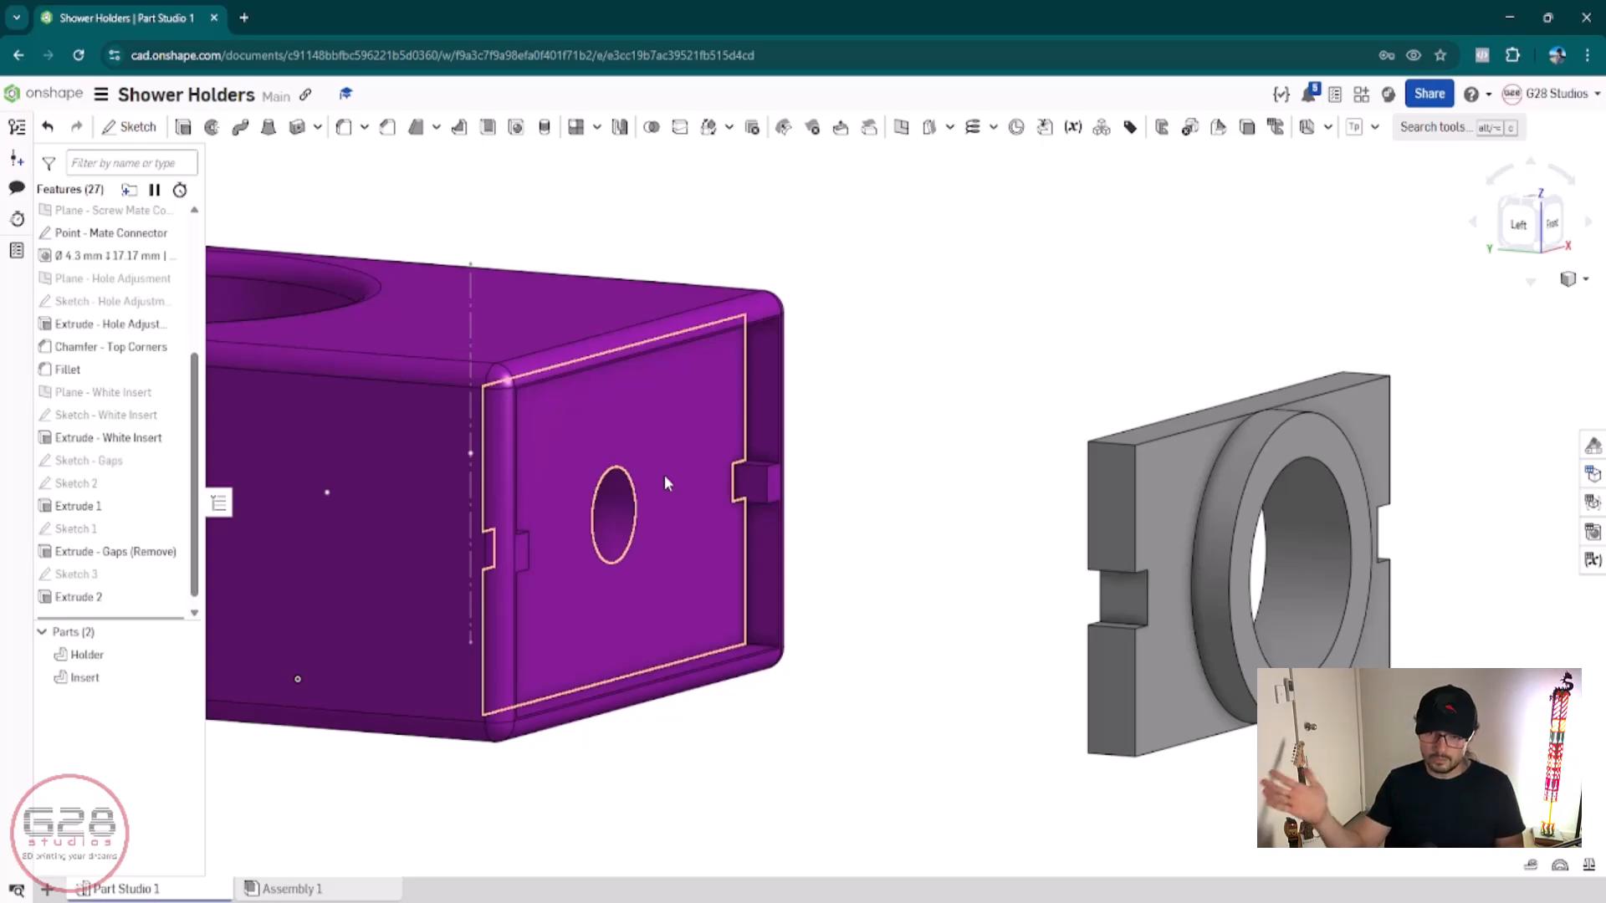
{"action": "scroll", "coordinate": [641, 479], "scroll_direction": "down", "scroll_amount": 2}
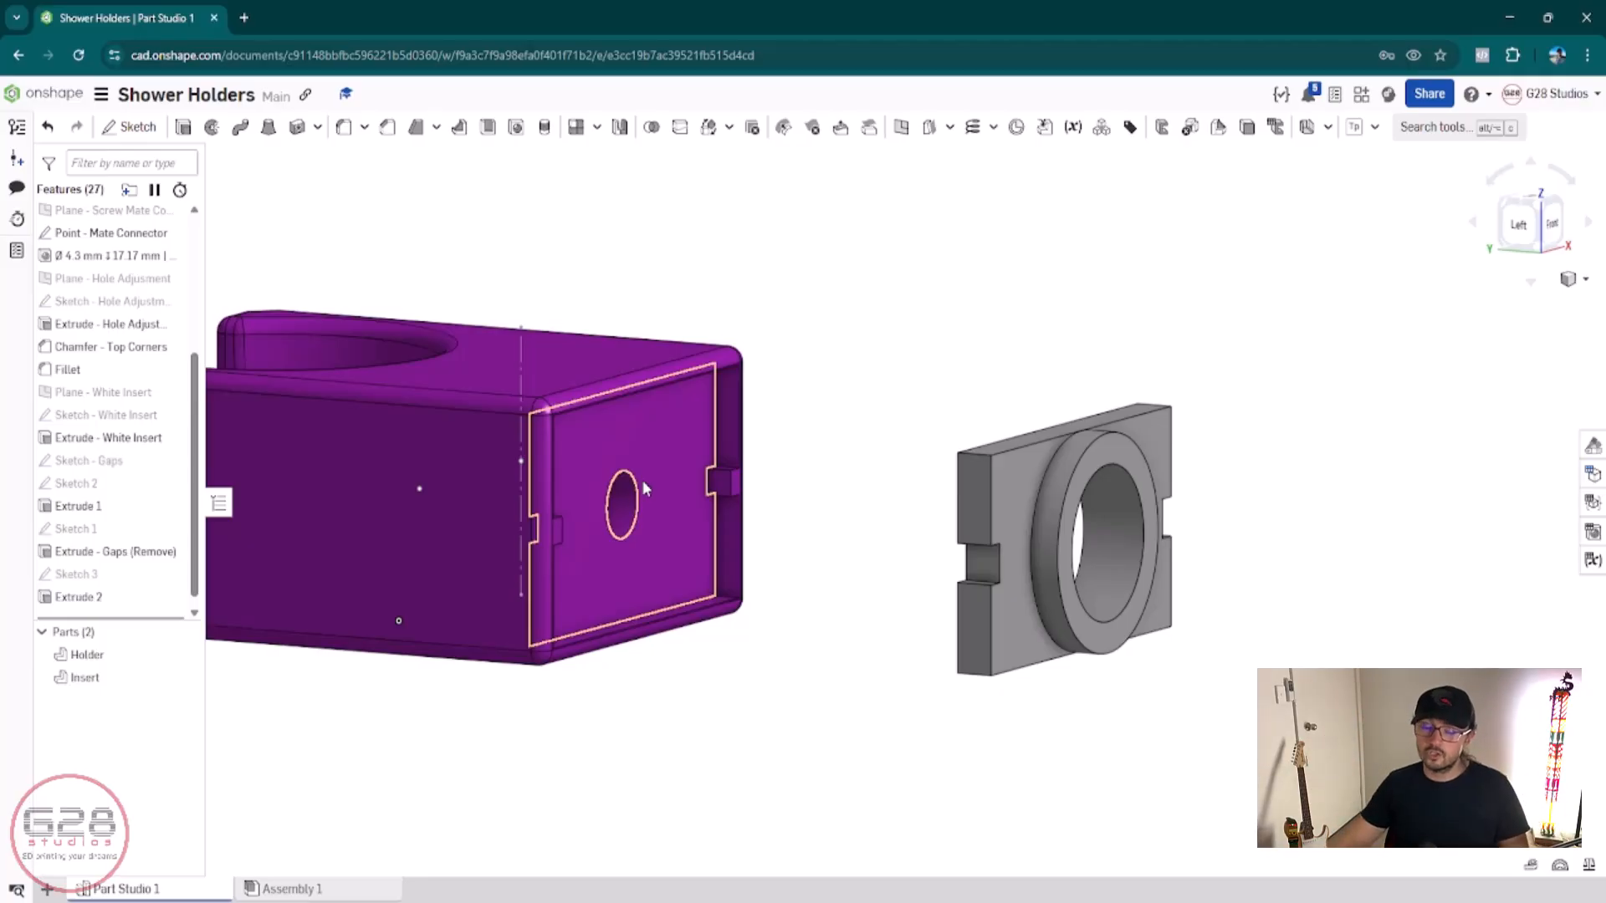
{"action": "scroll", "coordinate": [791, 719], "scroll_direction": "down", "scroll_amount": 2}
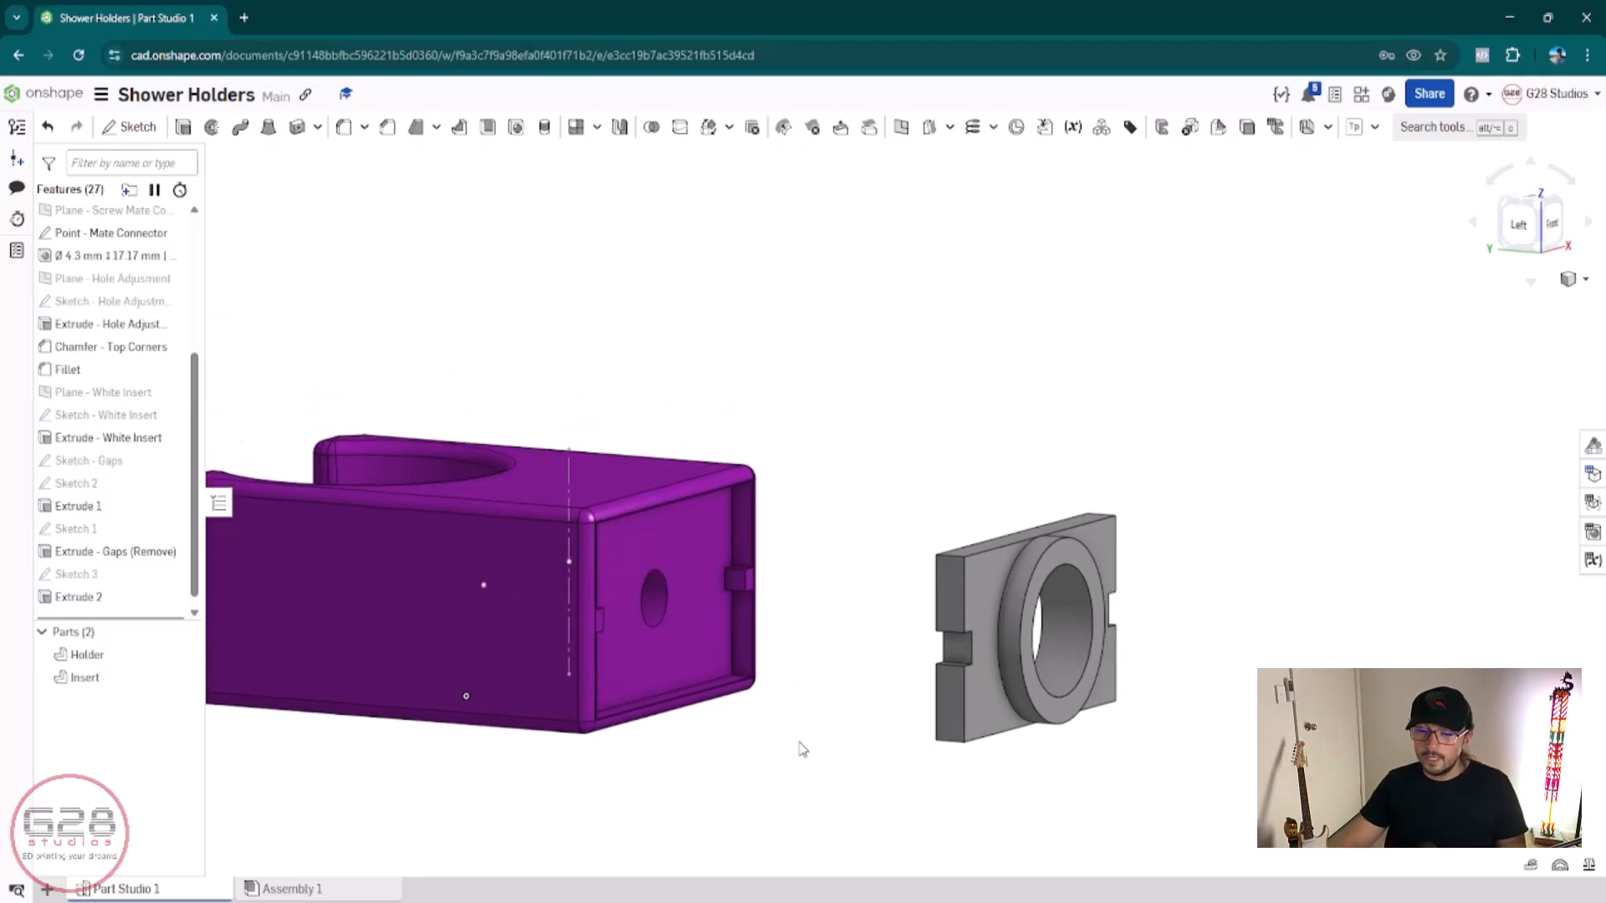
{"action": "right_click_drag", "start_coordinate": [801, 748], "coordinate": [805, 789]}
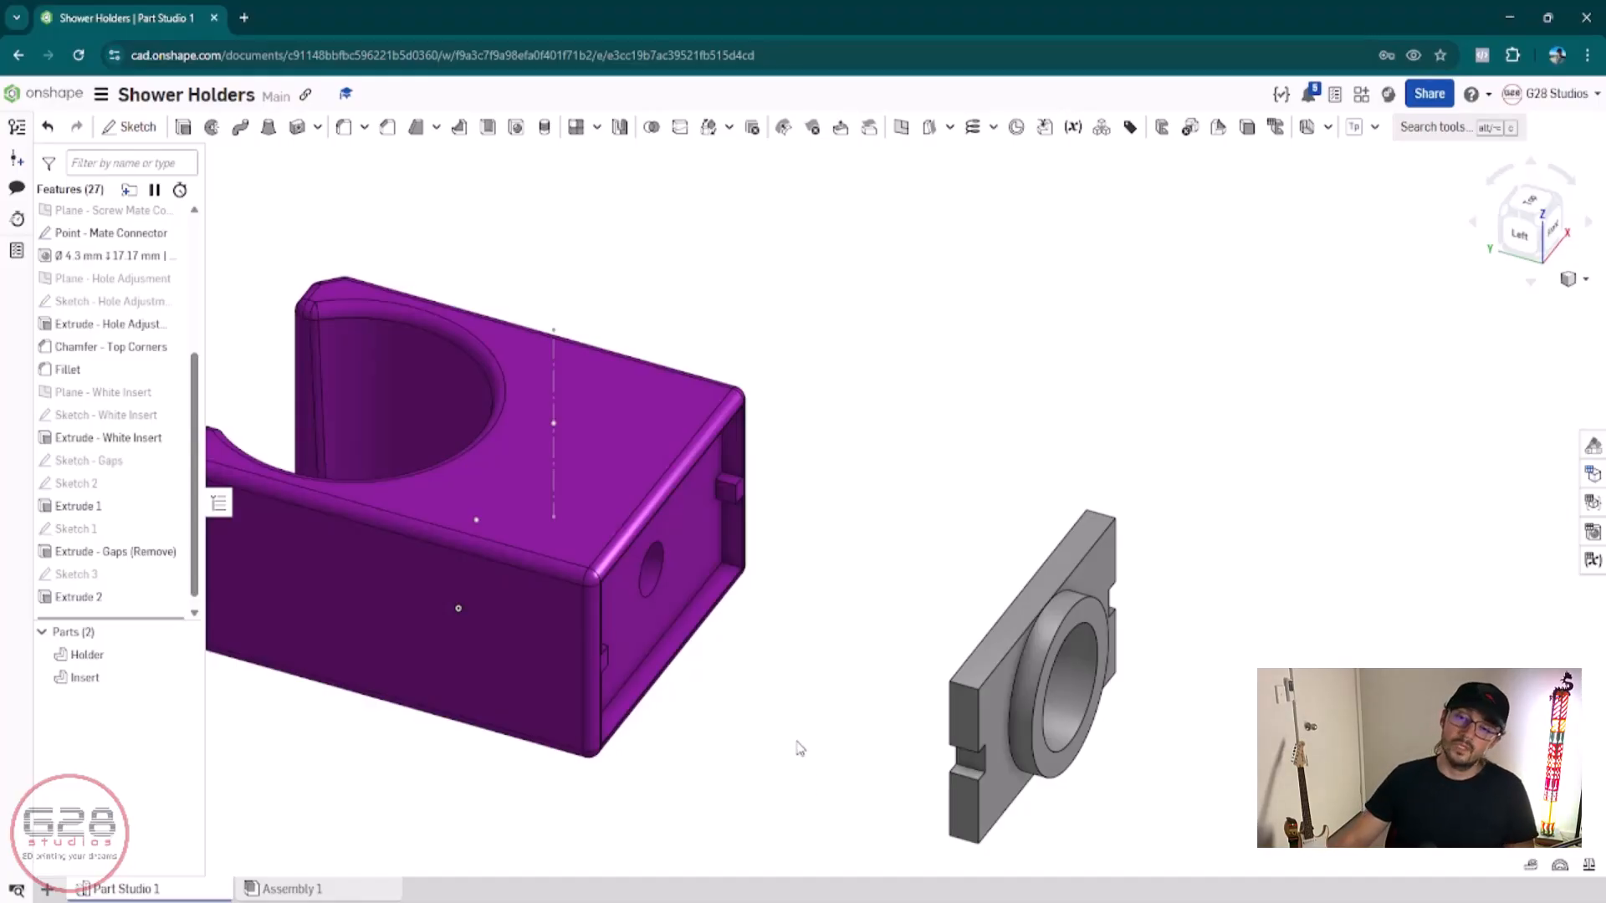
{"action": "scroll", "coordinate": [693, 715], "scroll_direction": "down", "scroll_amount": 2}
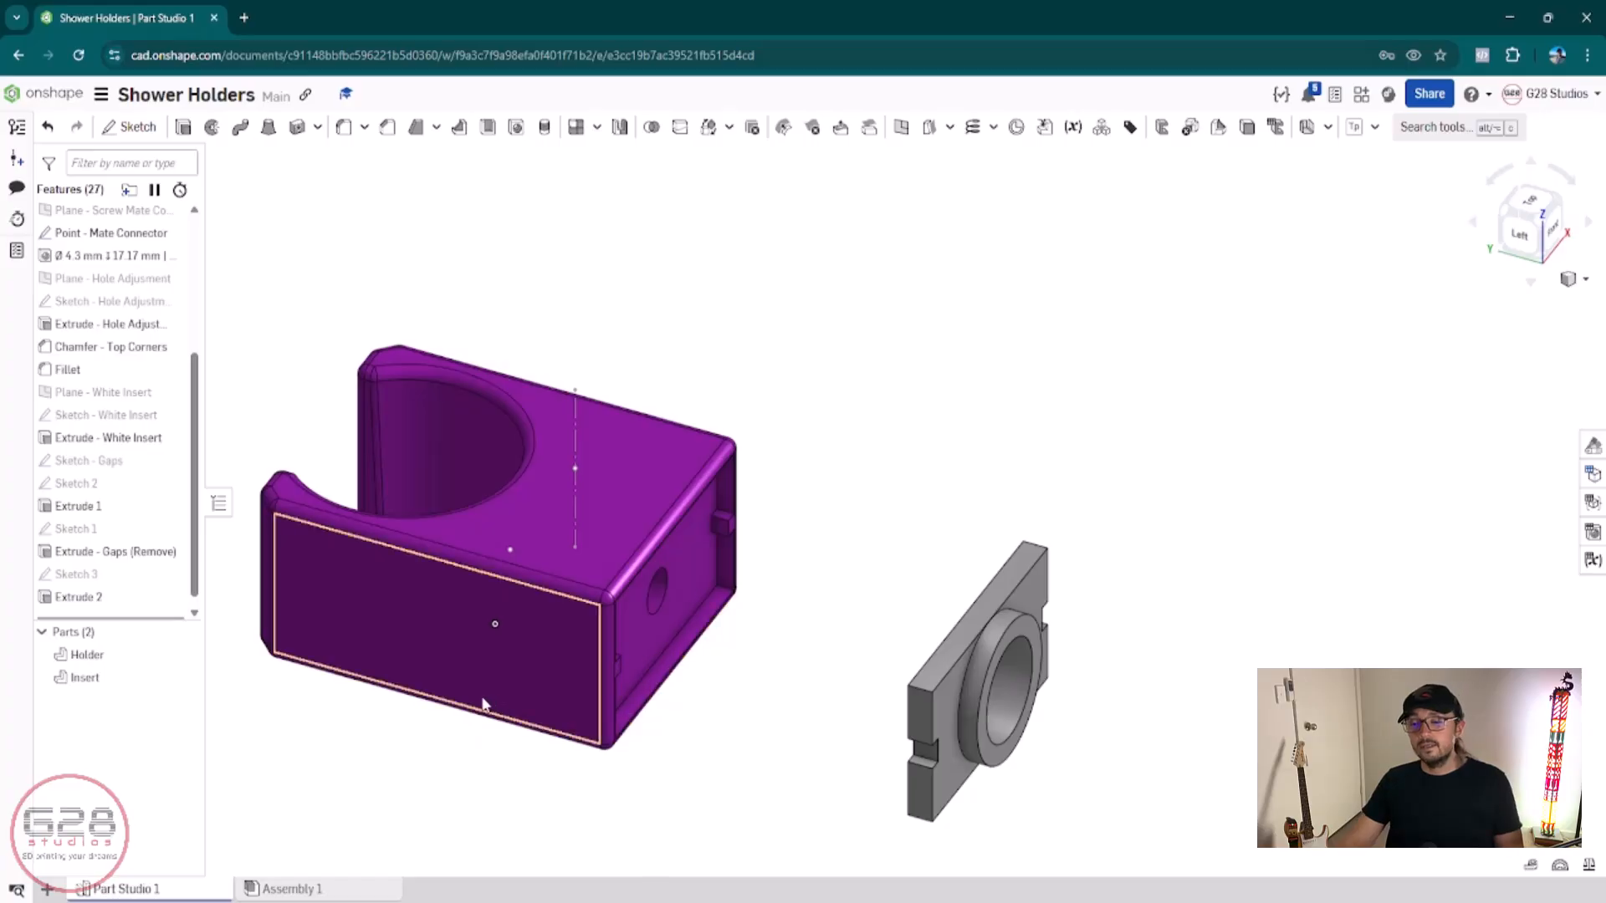
{"action": "right_click_drag", "start_coordinate": [483, 705], "coordinate": [727, 719]}
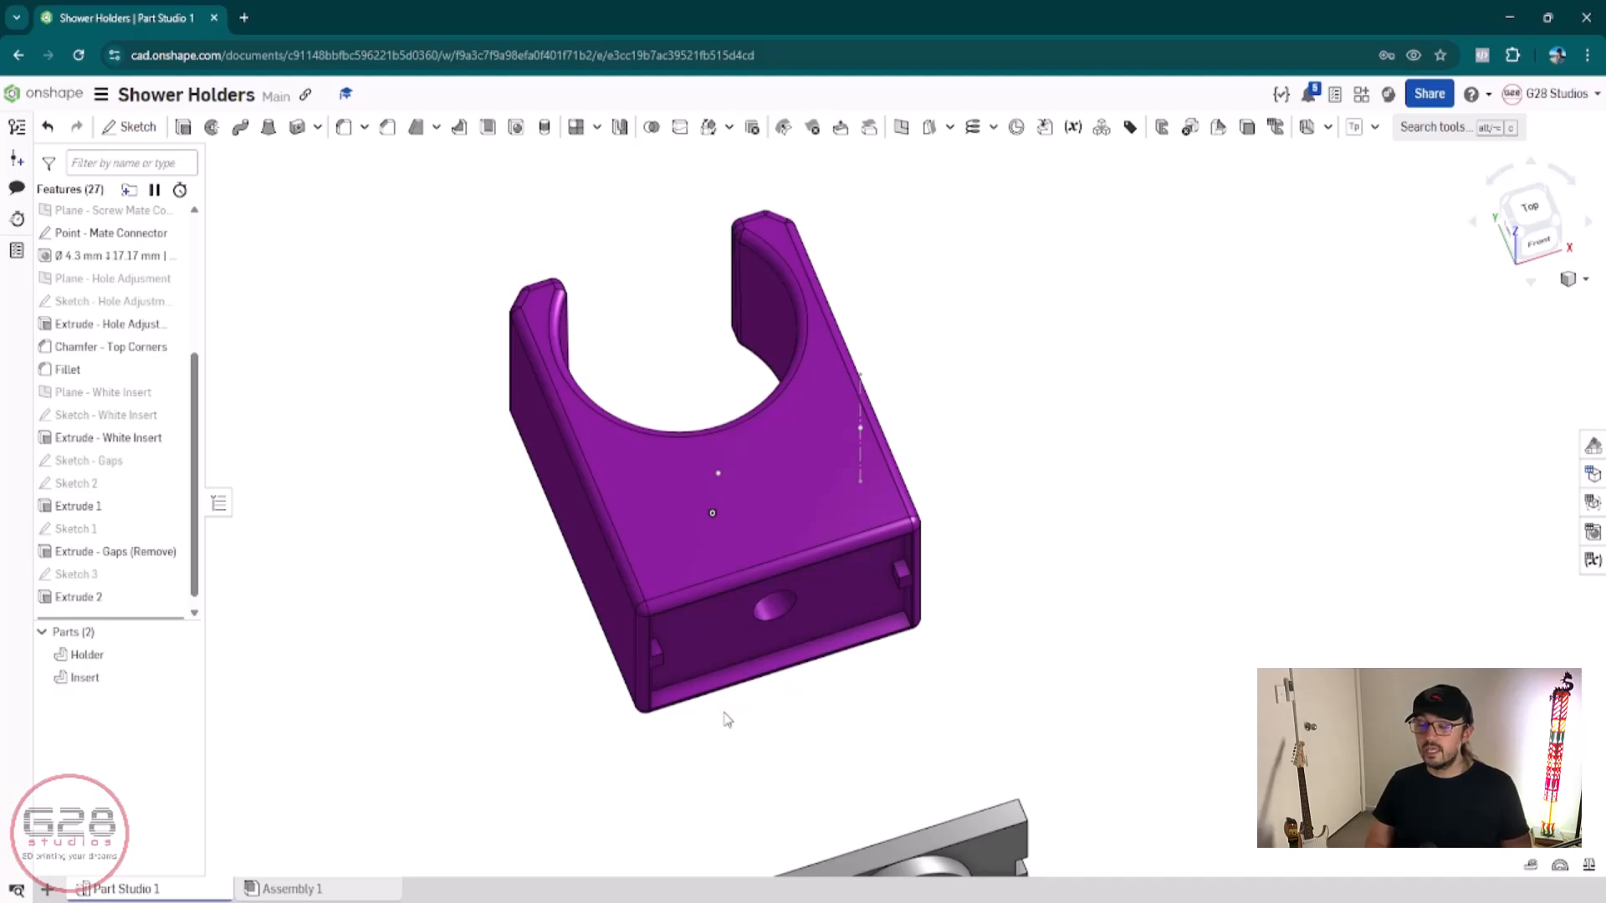
{"action": "scroll", "coordinate": [724, 717], "scroll_direction": "up", "scroll_amount": 3}
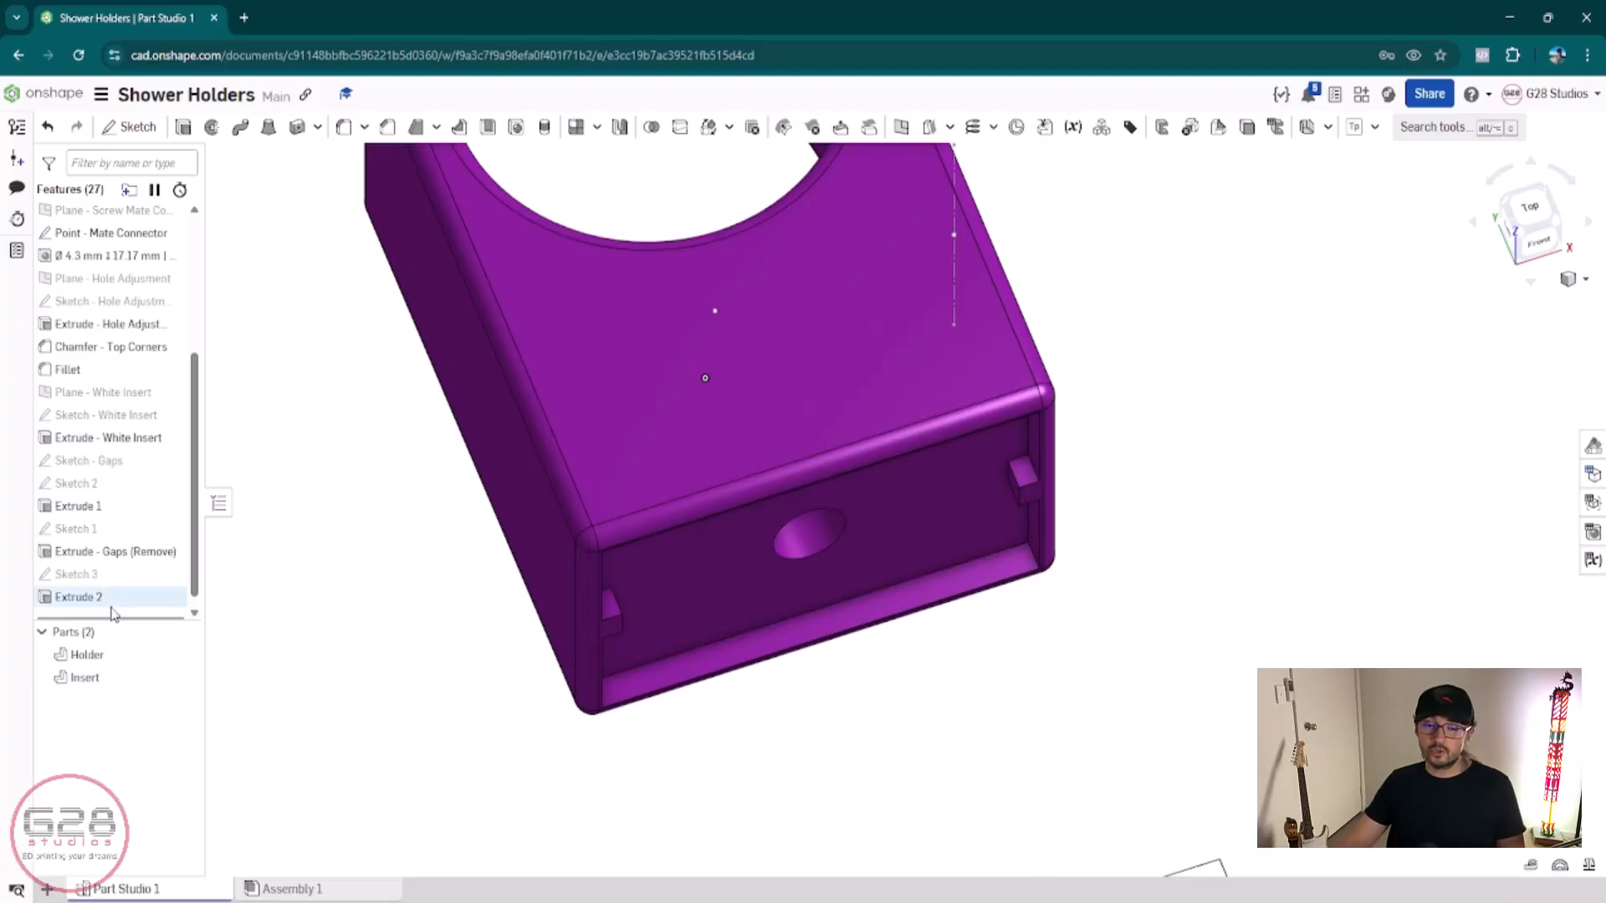
Step: Show the hidden Sketch 2 and locate its geometry on the insert
{"action": "left_click", "coordinate": [111, 461]}
{"action": "left_click", "coordinate": [107, 483], "text": "shift"}
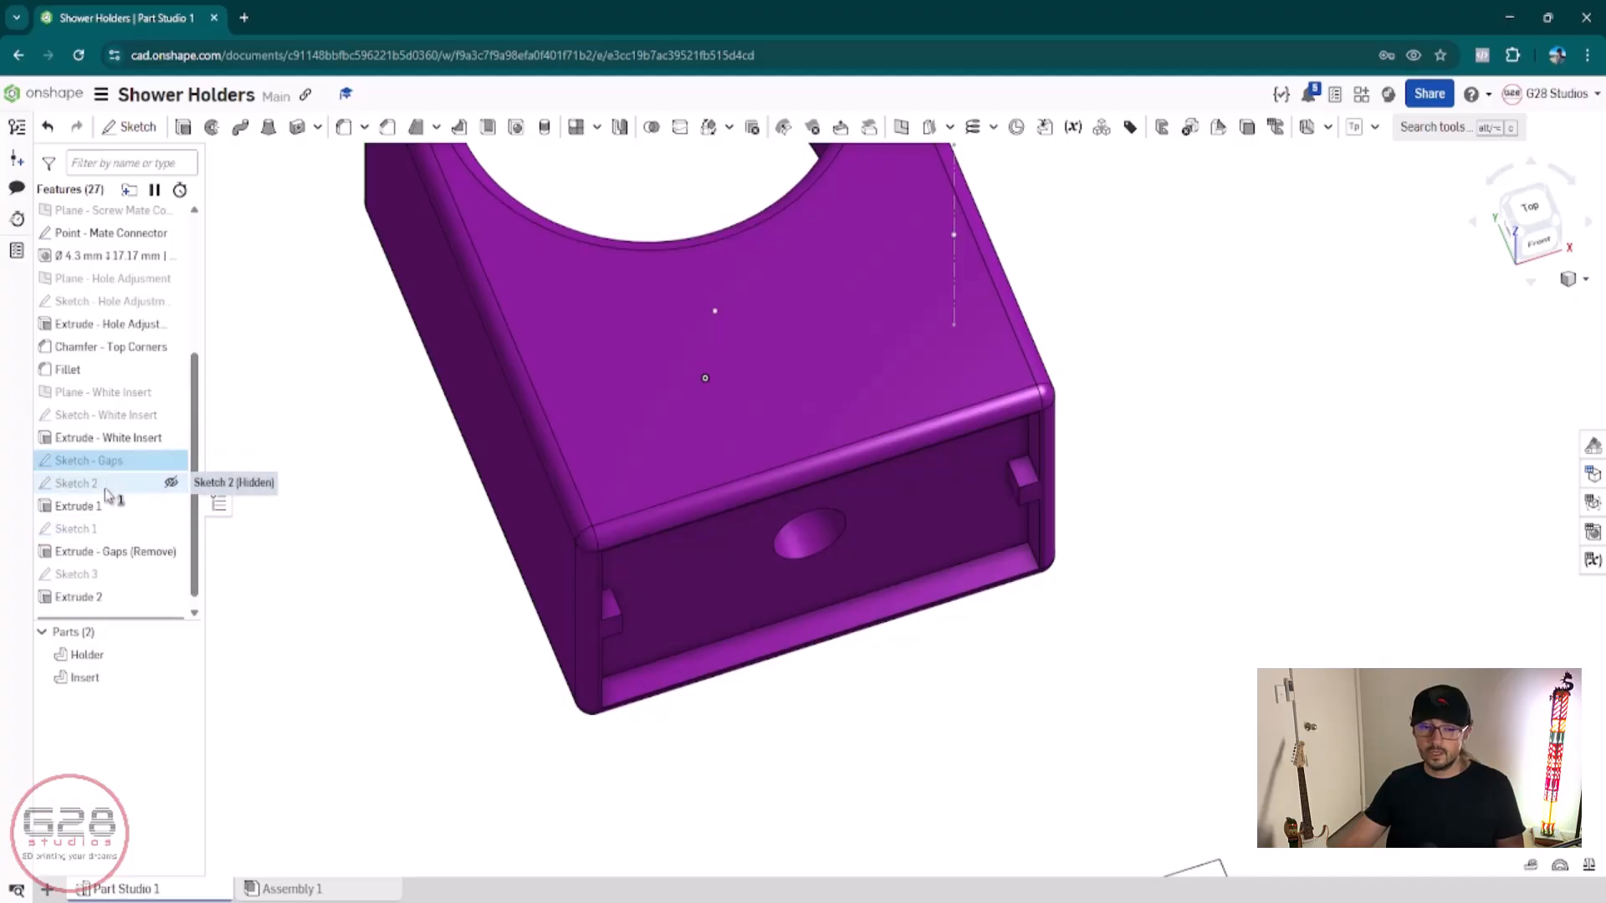
{"action": "left_click", "coordinate": [351, 612]}
{"action": "left_click", "coordinate": [170, 484]}
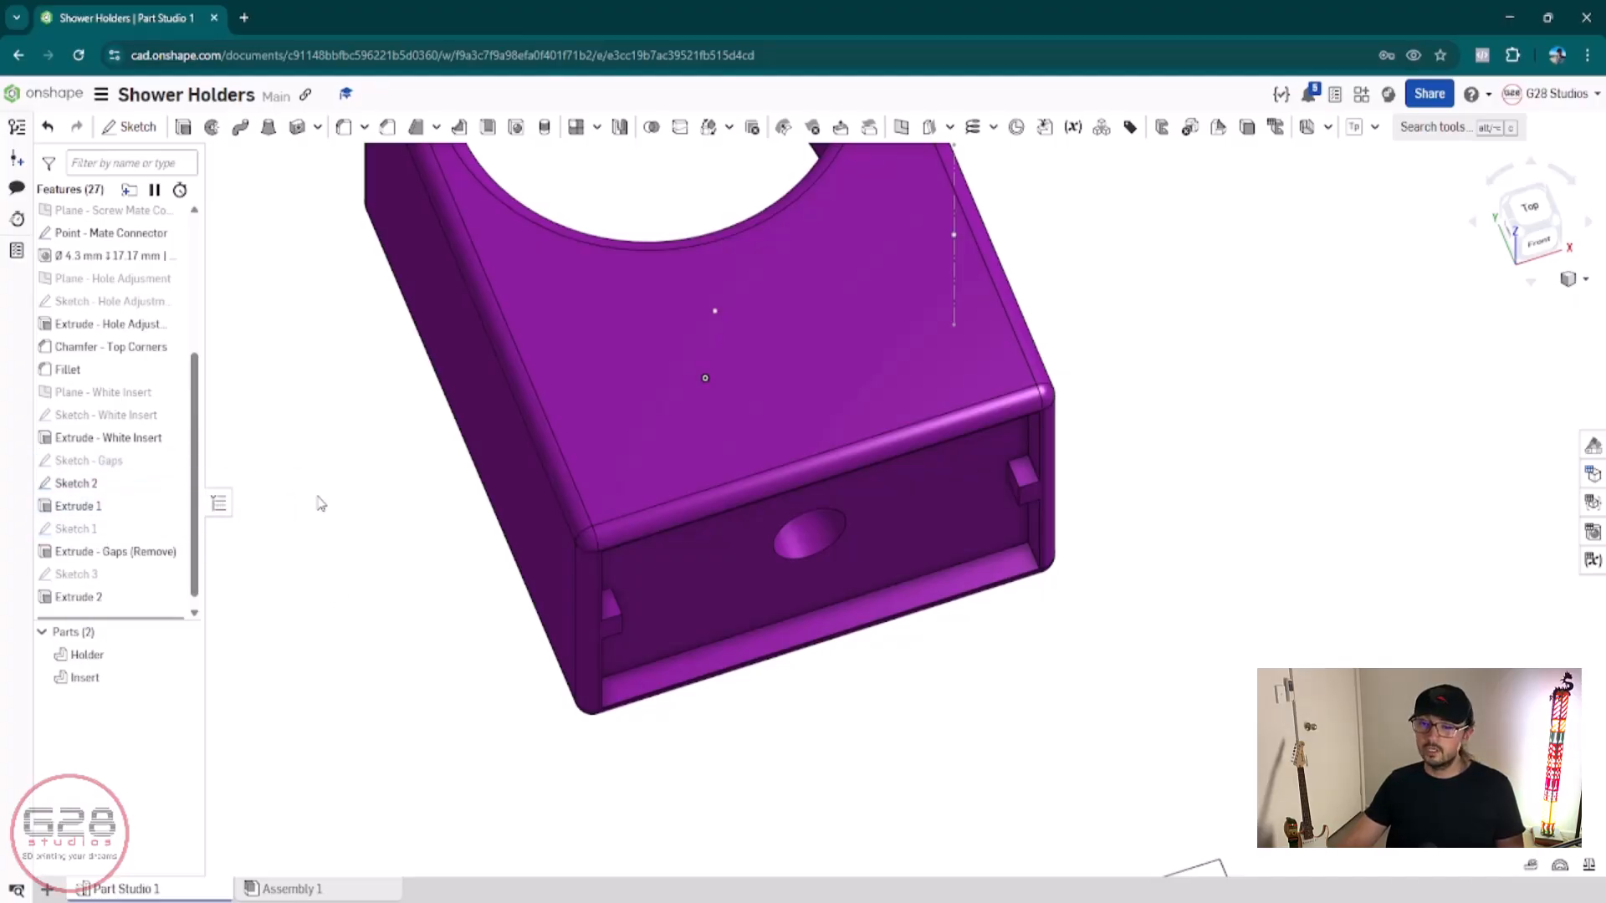
{"action": "scroll", "coordinate": [318, 497], "scroll_direction": "down", "scroll_amount": 3}
{"action": "right_click_drag", "start_coordinate": [326, 473], "coordinate": [327, 485]}
{"action": "scroll", "coordinate": [328, 485], "scroll_direction": "down", "scroll_amount": 3}
{"action": "middle_click_drag", "start_coordinate": [327, 484], "coordinate": [498, 330]}
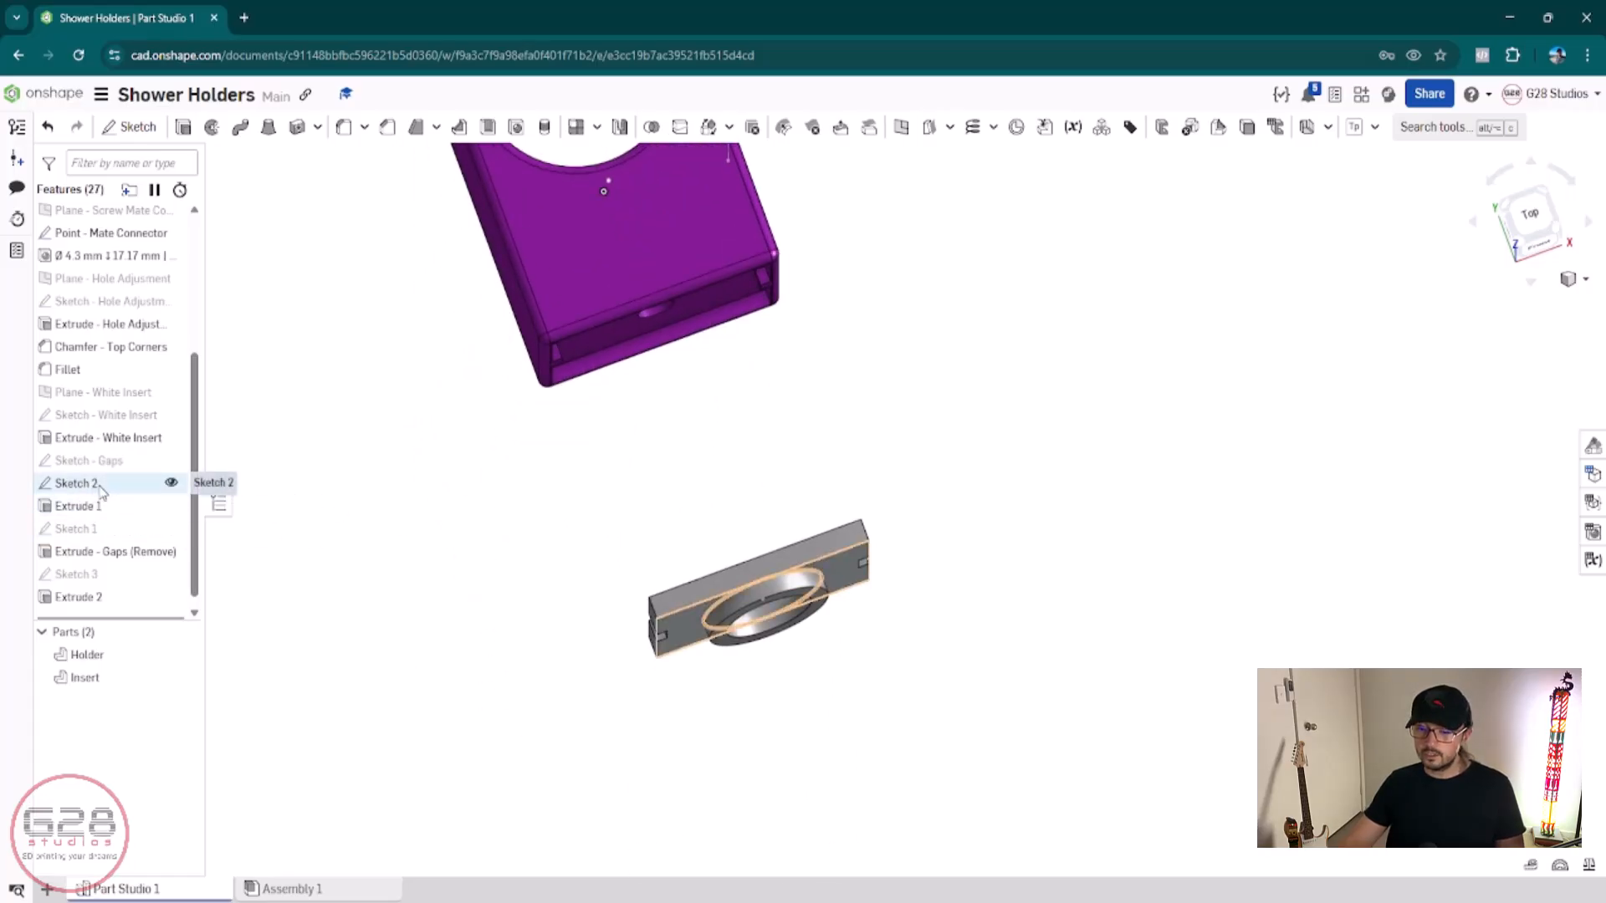
Step: Check Sketch 2's contents and give the insert and recess features descriptive names, including Sketch - Ring, Extrude - Ring, Sketch - Hole Ring and Sketch - Gap Insert
{"action": "double_click", "coordinate": [77, 483]}
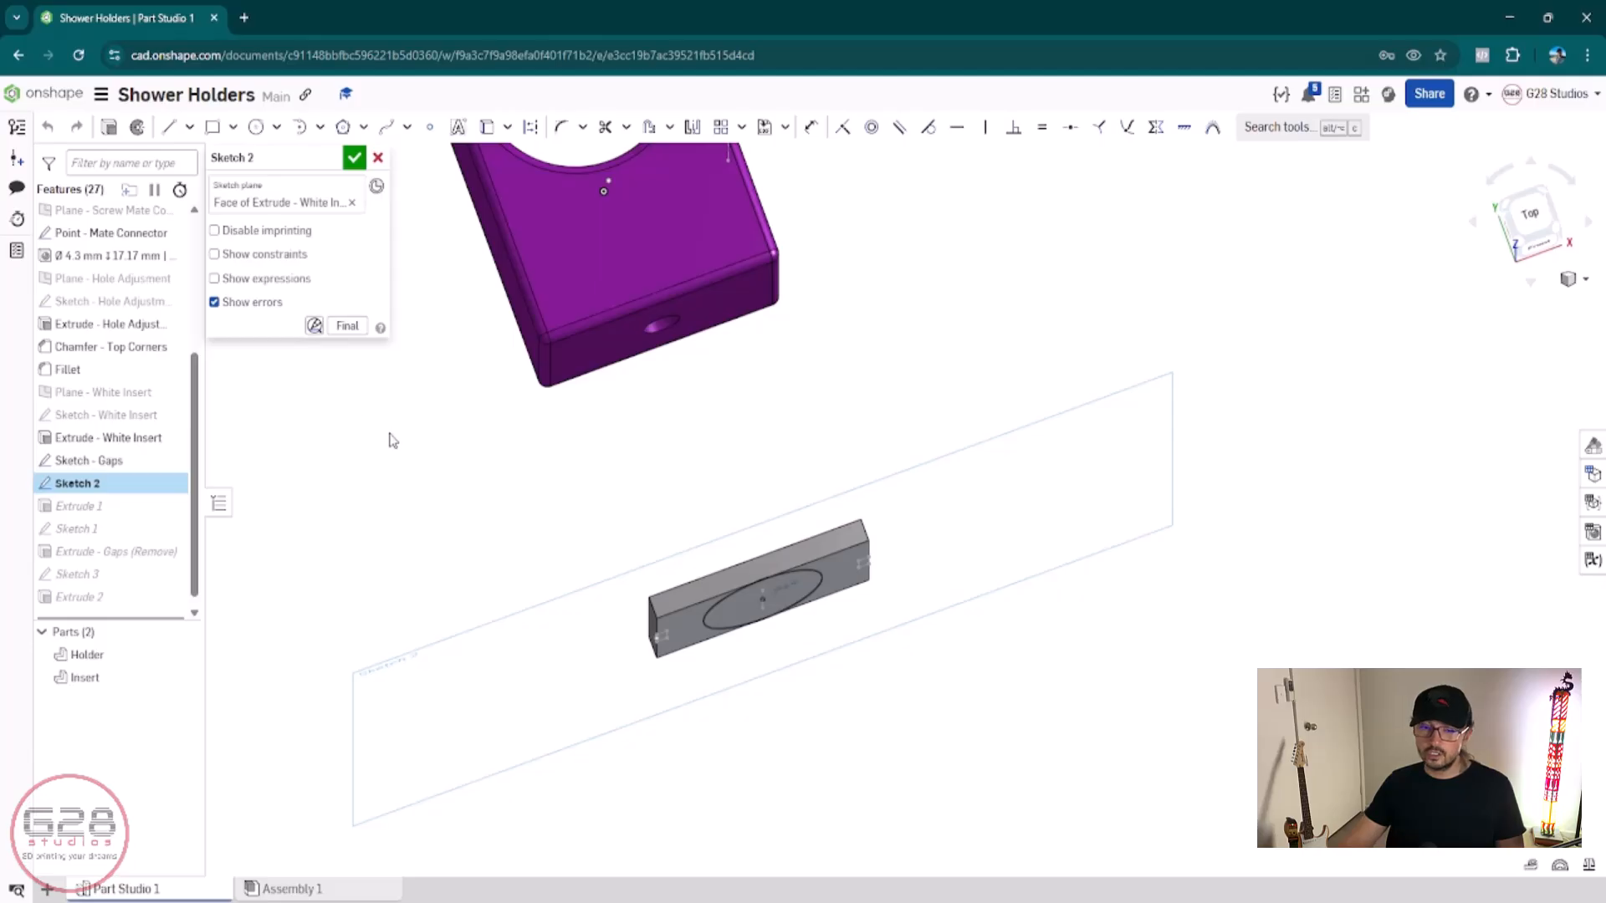
{"action": "left_click", "coordinate": [379, 159]}
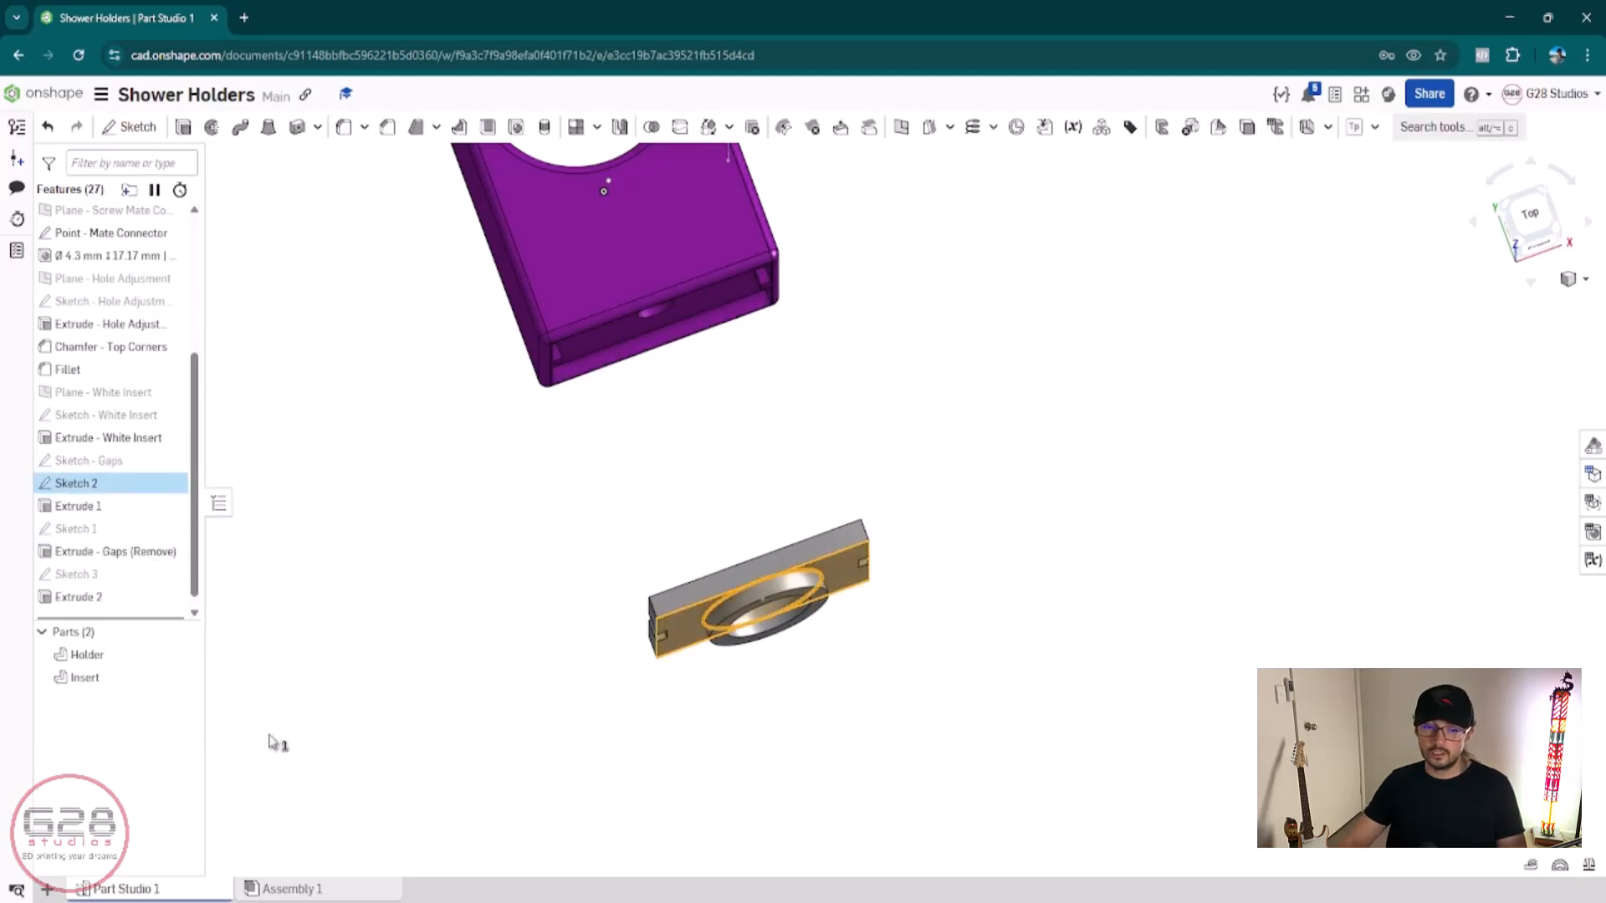
{"action": "key", "text": "shift+n"}
{"action": "key", "text": "Right"}
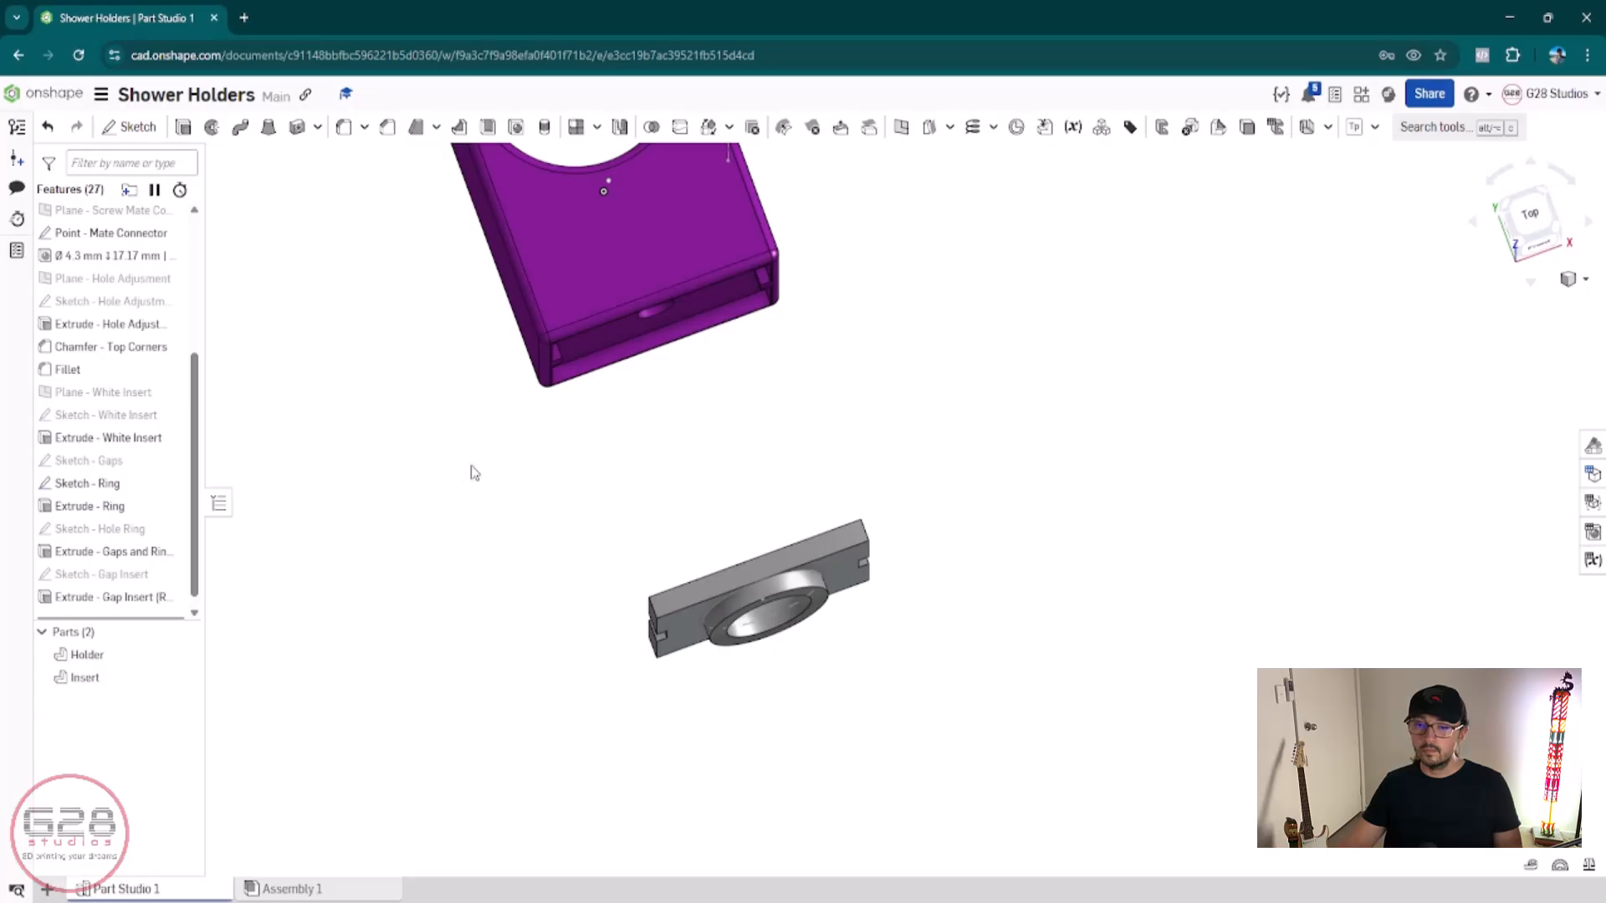
Step: Export the Holder and Insert parts together as a binary STL in millimetres at fine resolution, with the file name Shower Holder
{"action": "right_click_drag", "start_coordinate": [470, 465], "coordinate": [496, 603]}
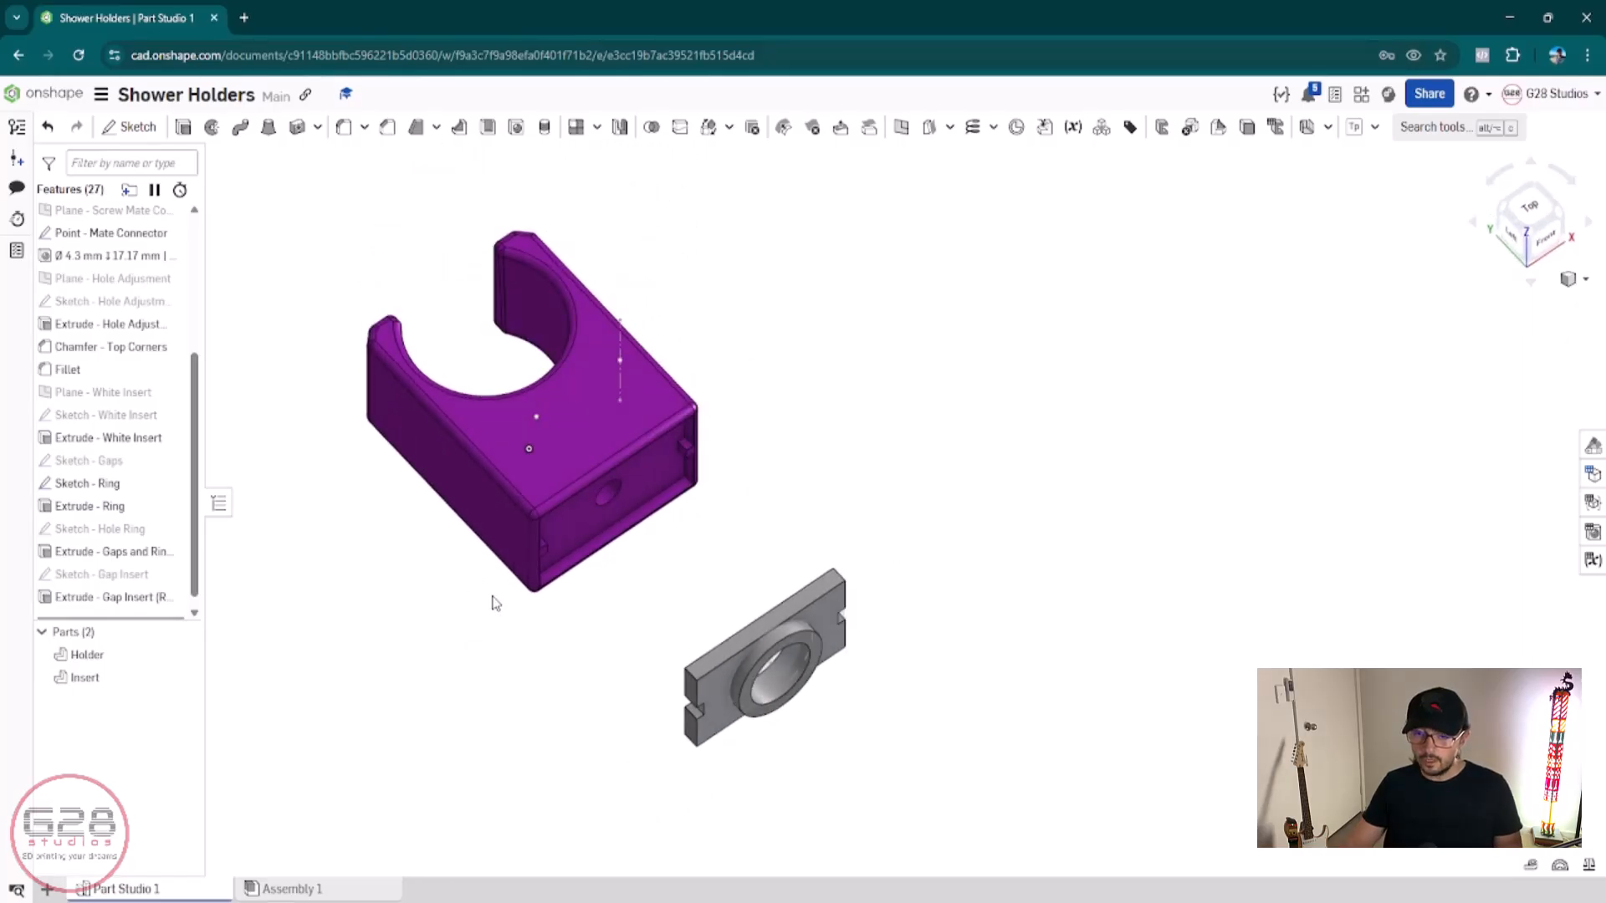
{"action": "scroll", "coordinate": [493, 596], "scroll_direction": "up", "scroll_amount": 2}
{"action": "scroll", "coordinate": [493, 596], "scroll_direction": "down", "scroll_amount": 1}
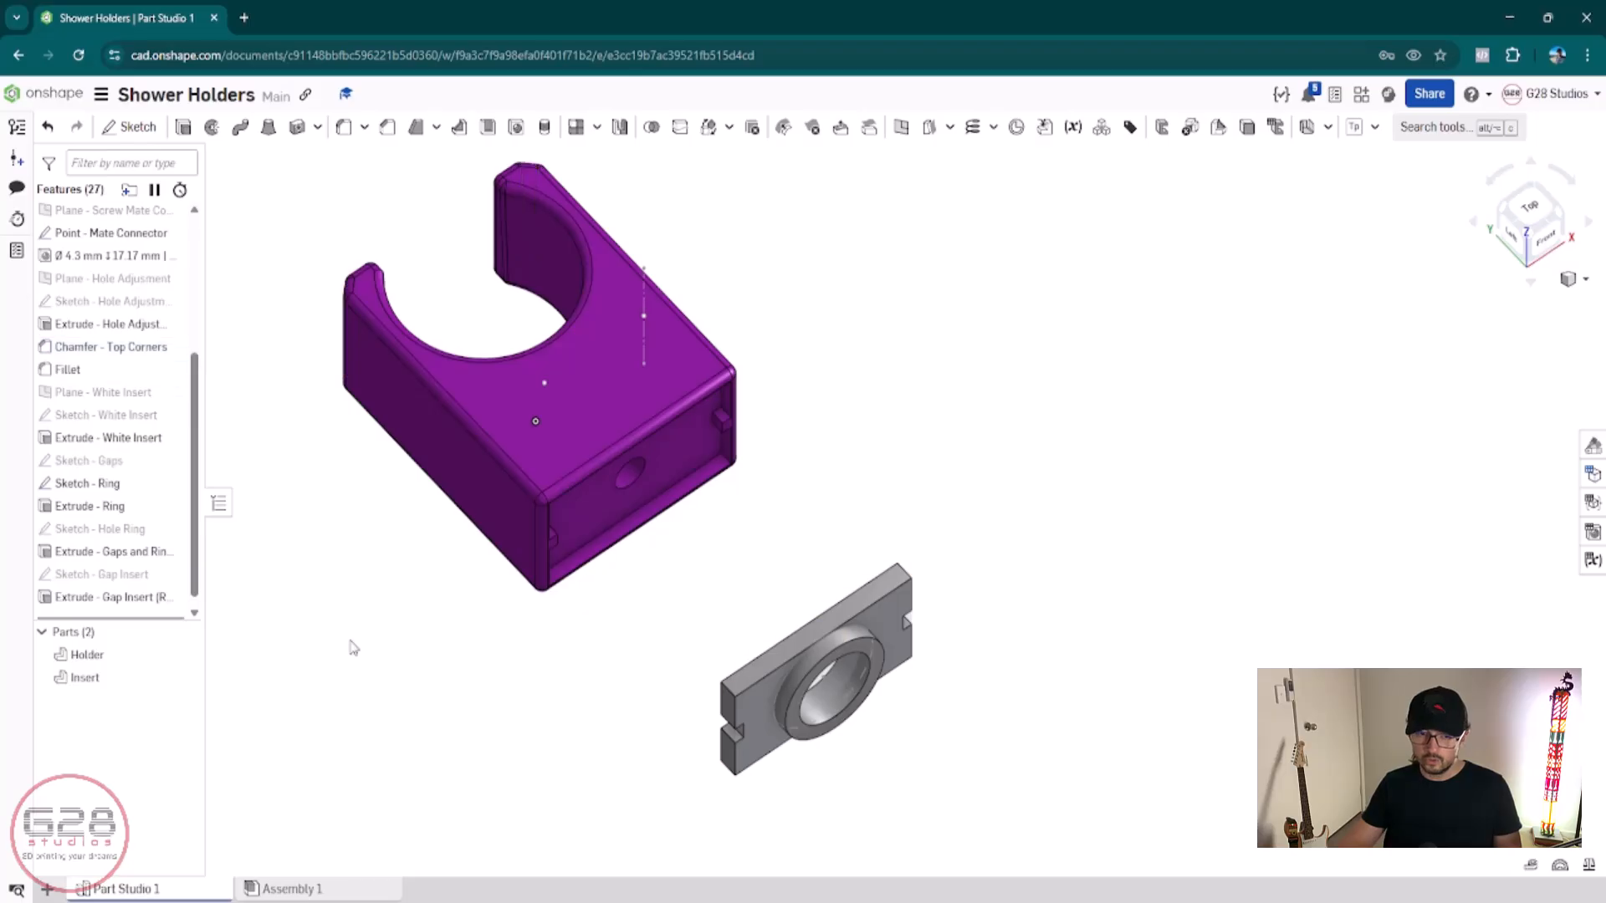
{"action": "left_click", "coordinate": [87, 655]}
{"action": "left_click", "coordinate": [87, 677], "text": "shift"}
{"action": "right_click", "coordinate": [90, 680]}
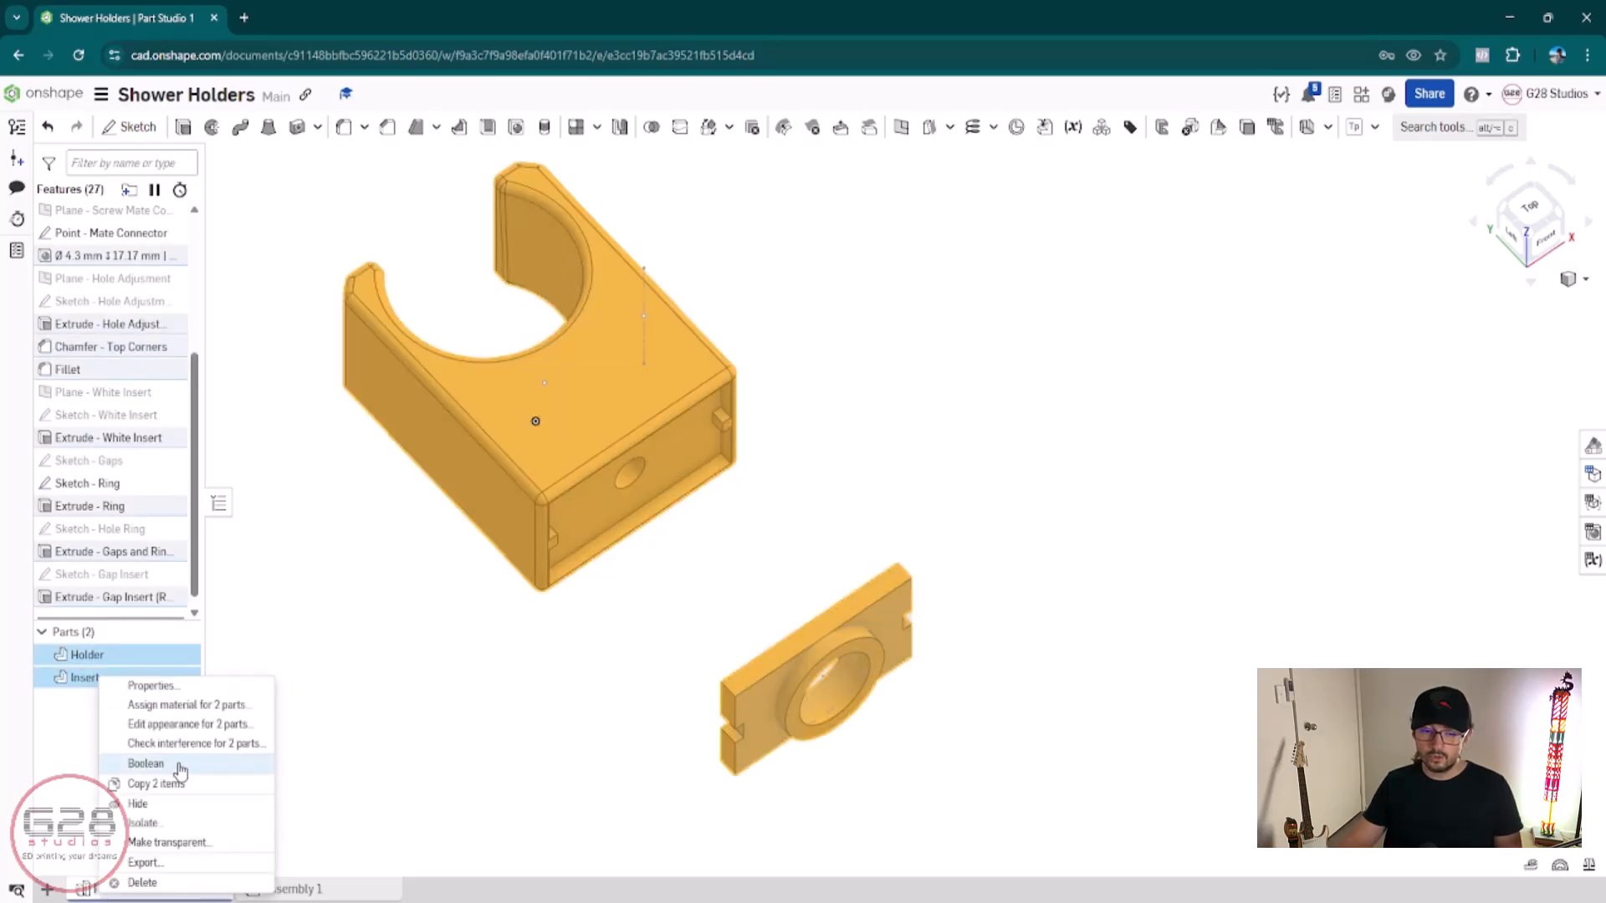
{"action": "left_click", "coordinate": [144, 863]}
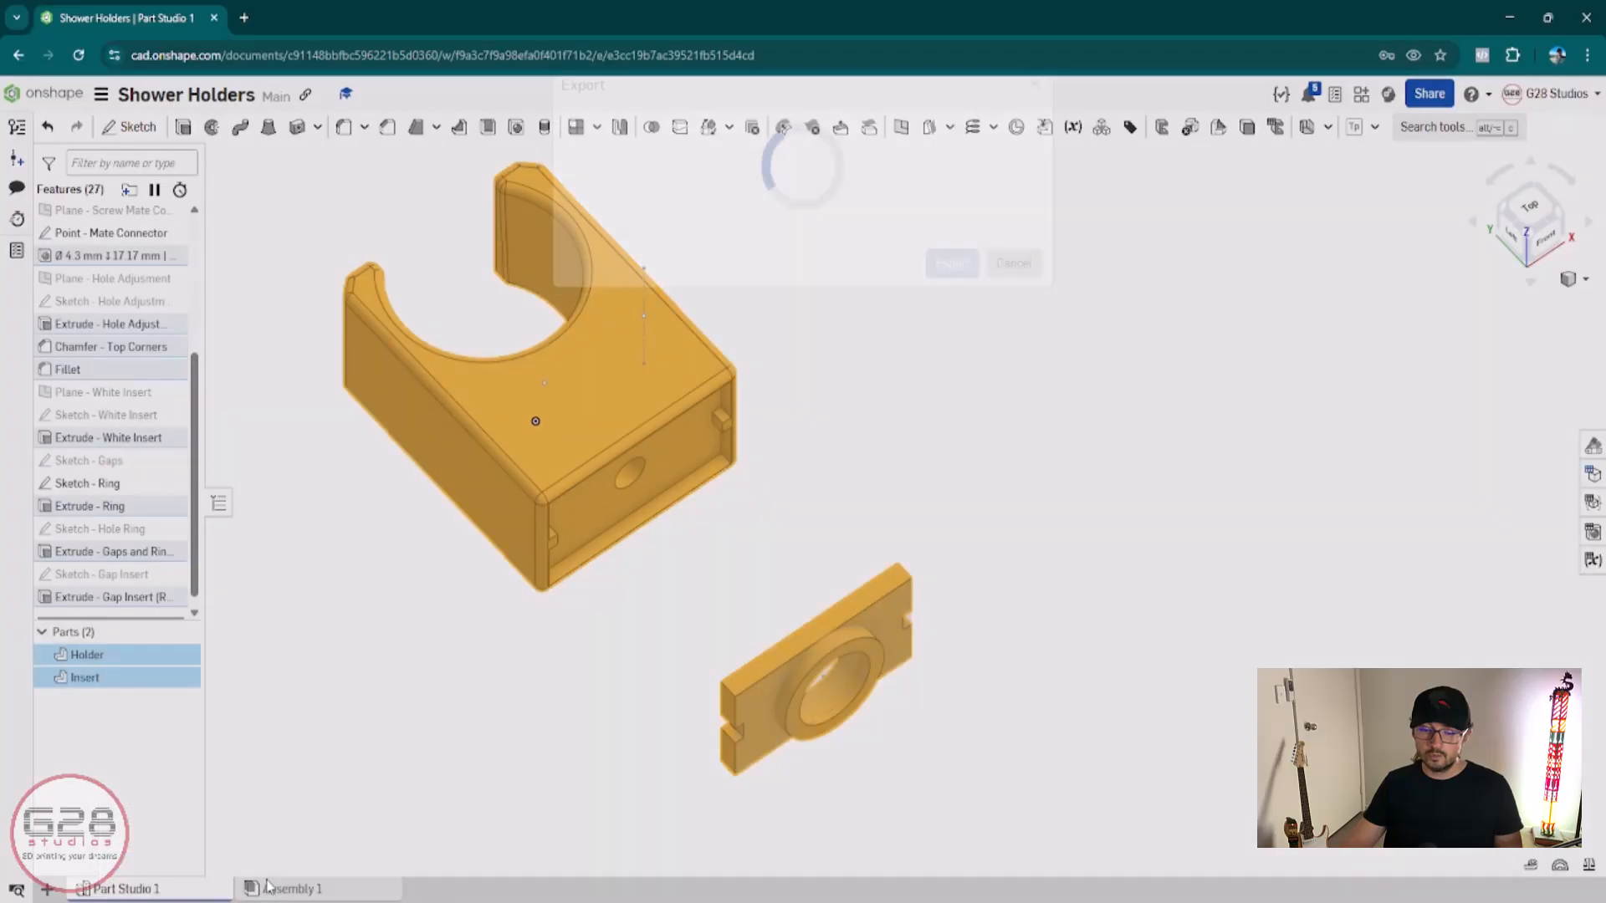
{"action": "left_click", "coordinate": [684, 179]}
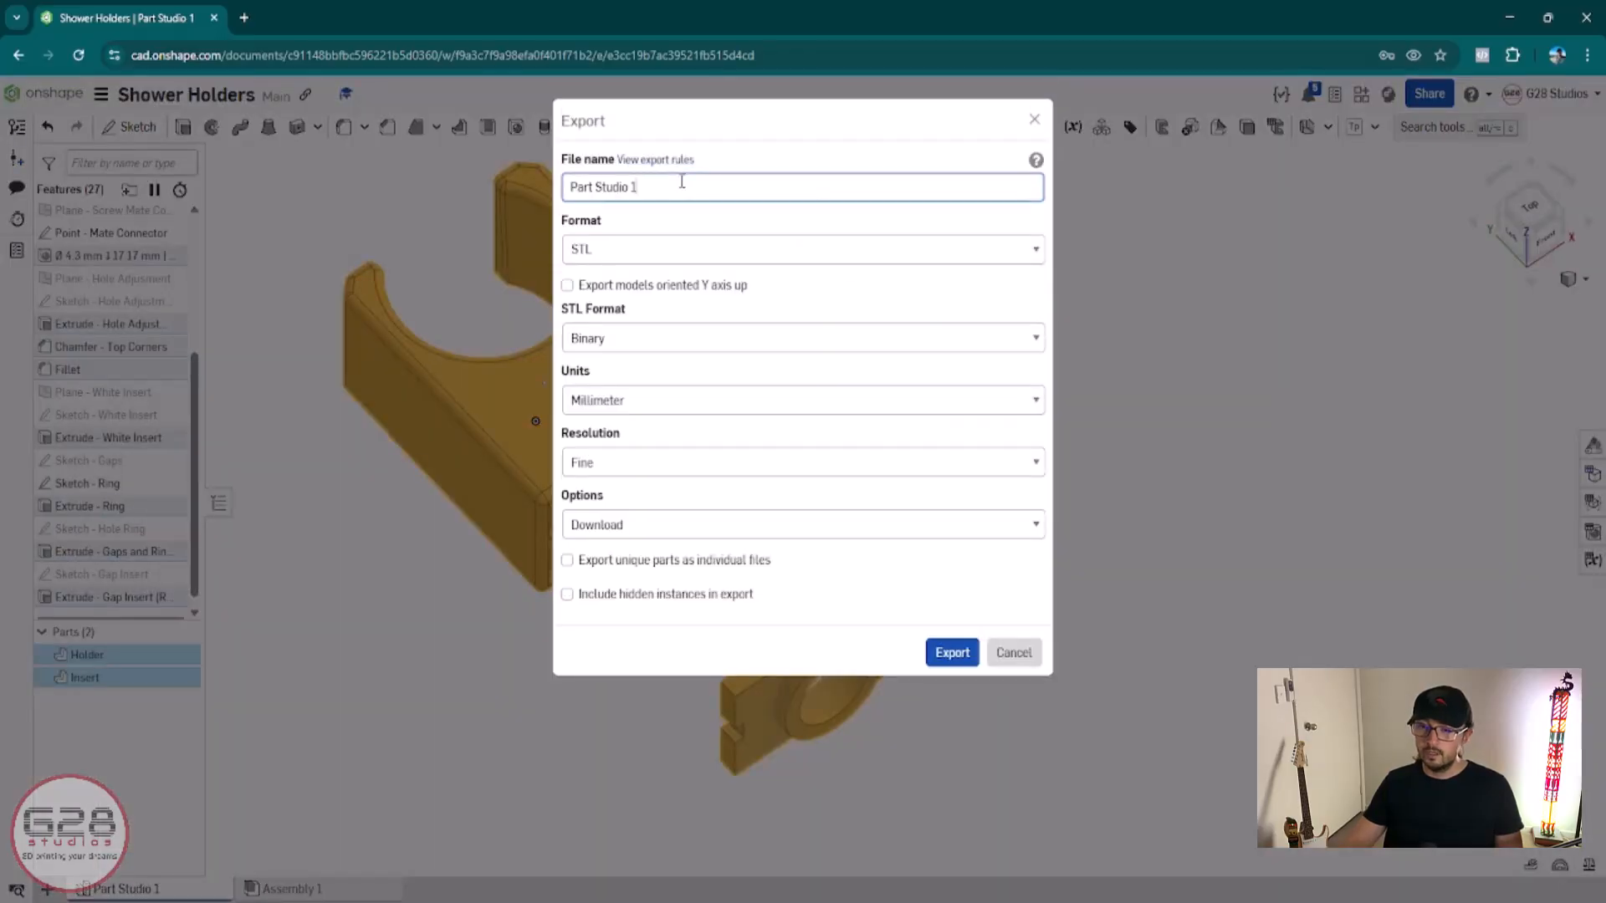
{"action": "key", "text": "ctrl+a"}
{"action": "type", "text": "S"}
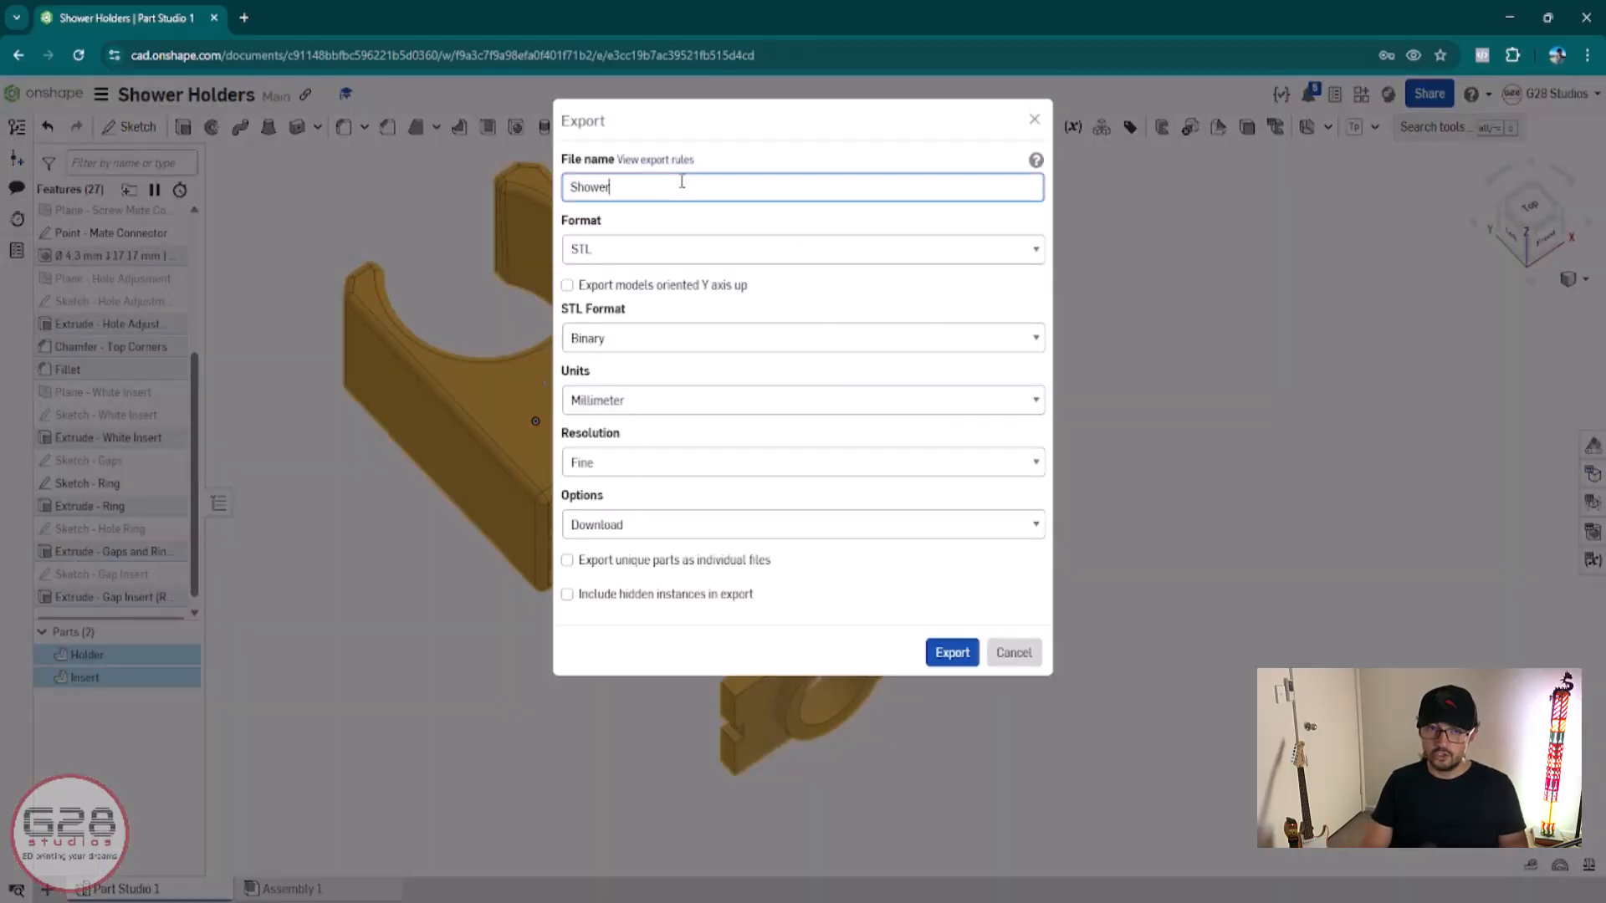
{"action": "type", "text": "hower Holder"}
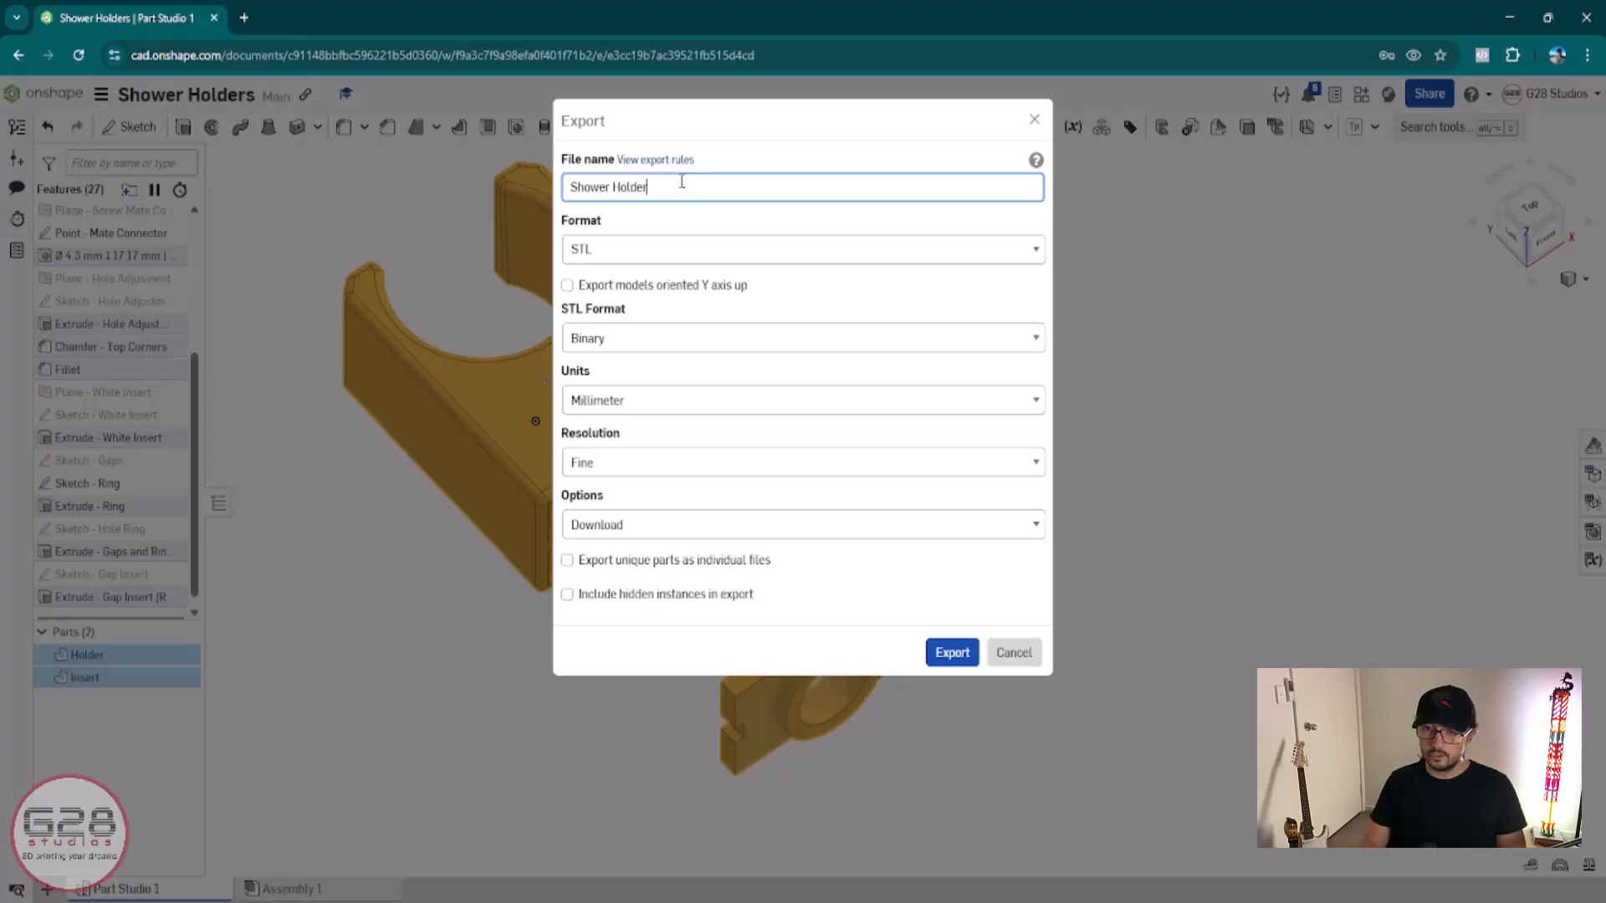
{"action": "left_click", "coordinate": [952, 653]}
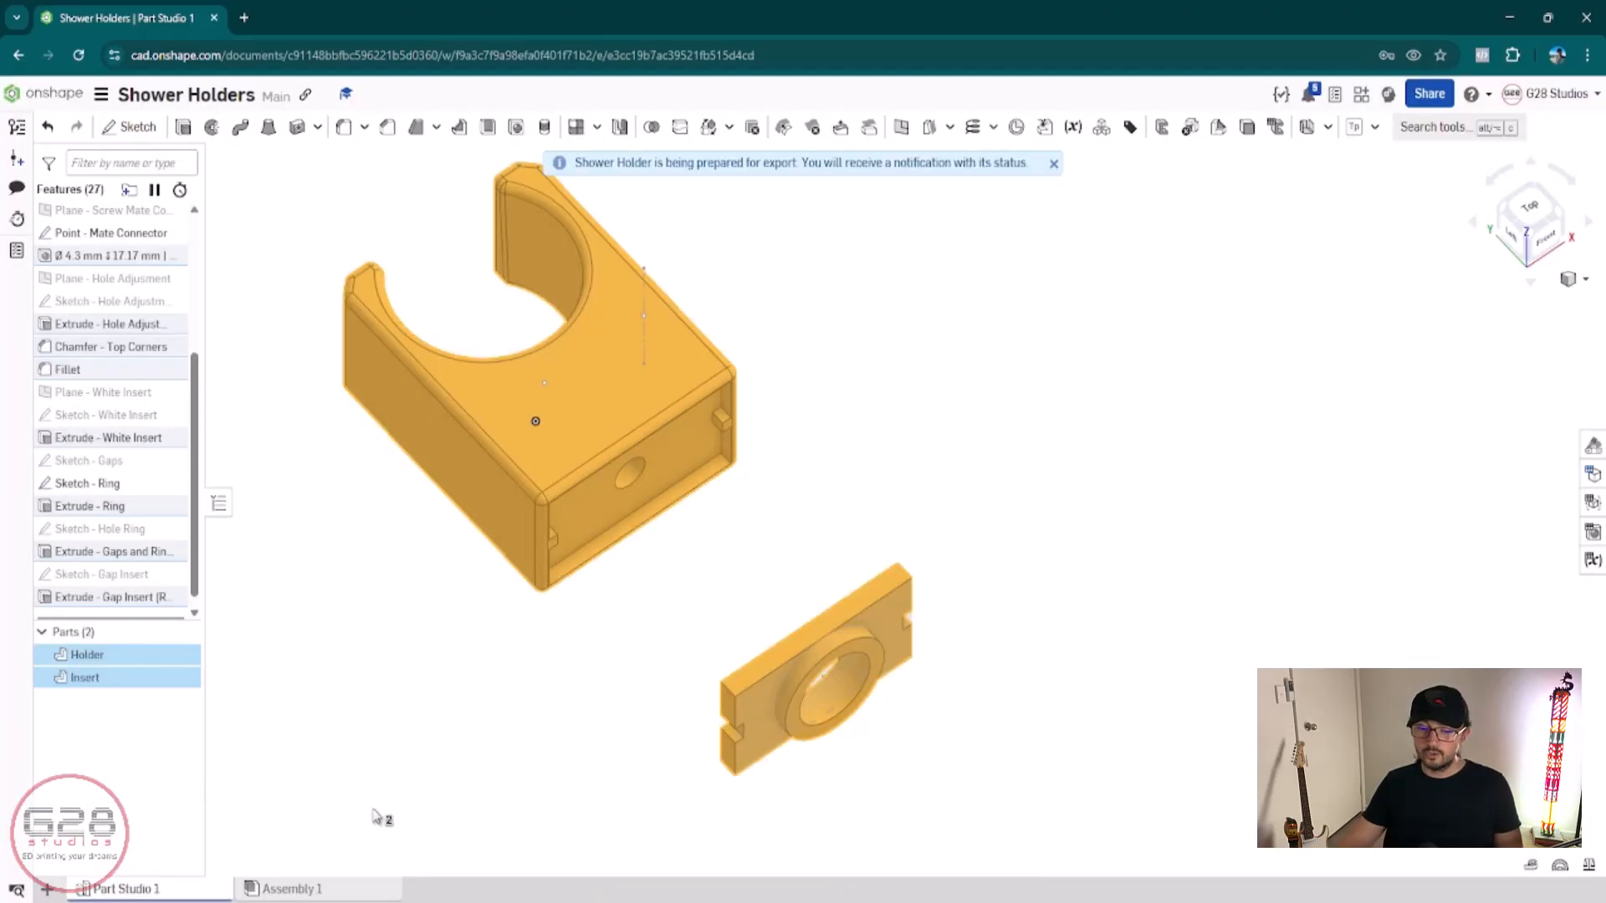
Step: Close the PrusaSlicer session that is already open, discarding its unsaved project and preset changes
{"action": "right_click", "coordinate": [360, 901]}
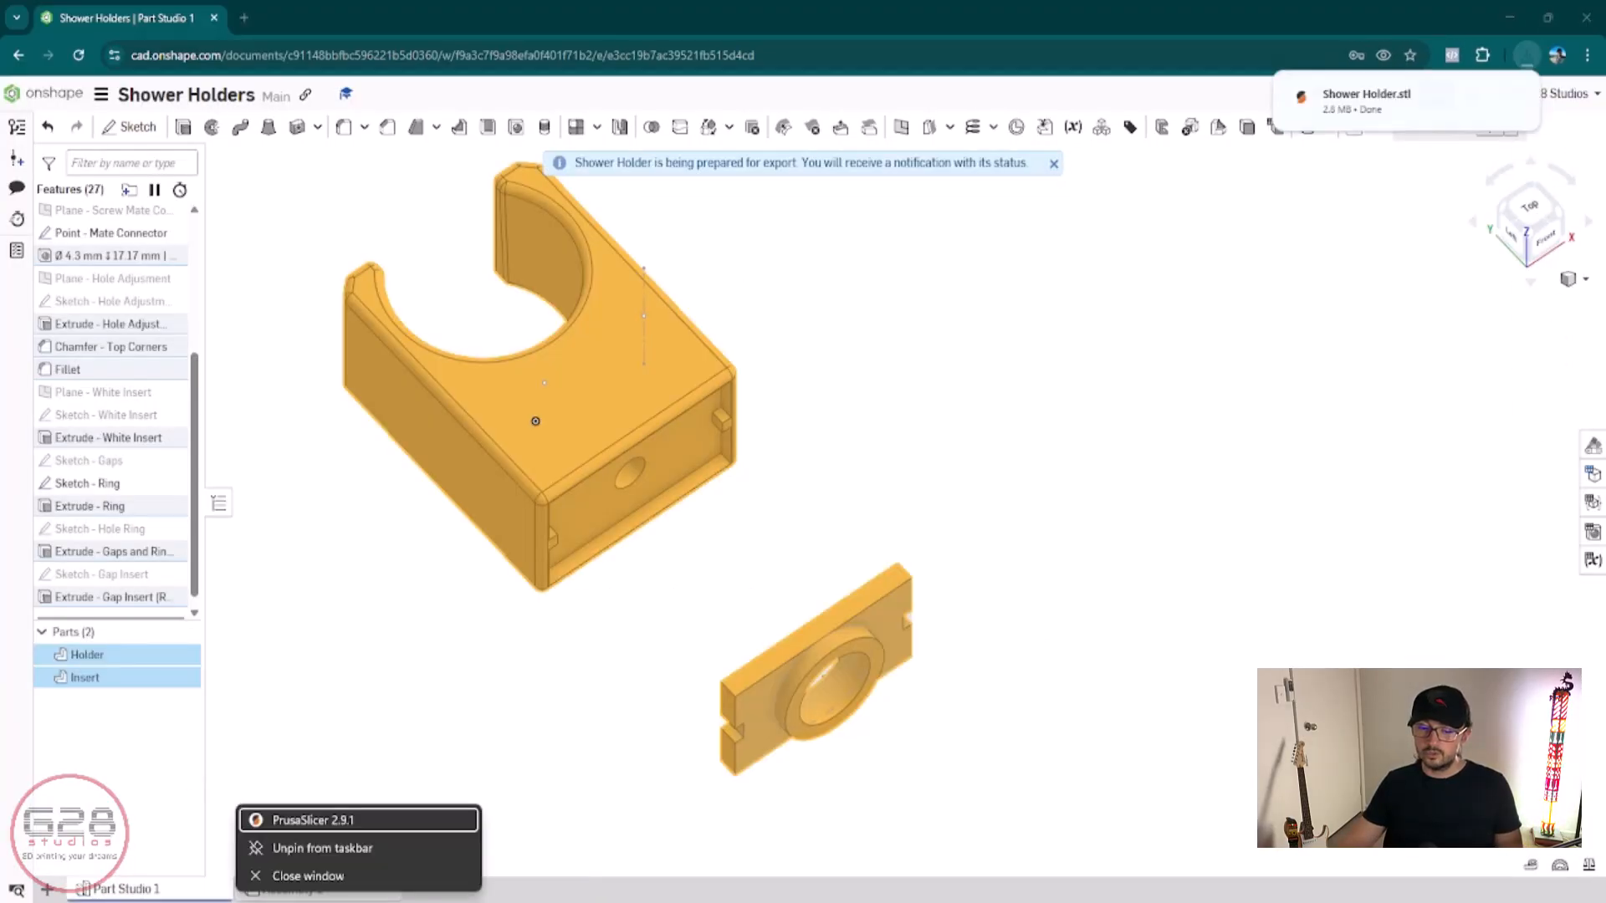
{"action": "left_click", "coordinate": [343, 876]}
{"action": "left_click", "coordinate": [933, 524]}
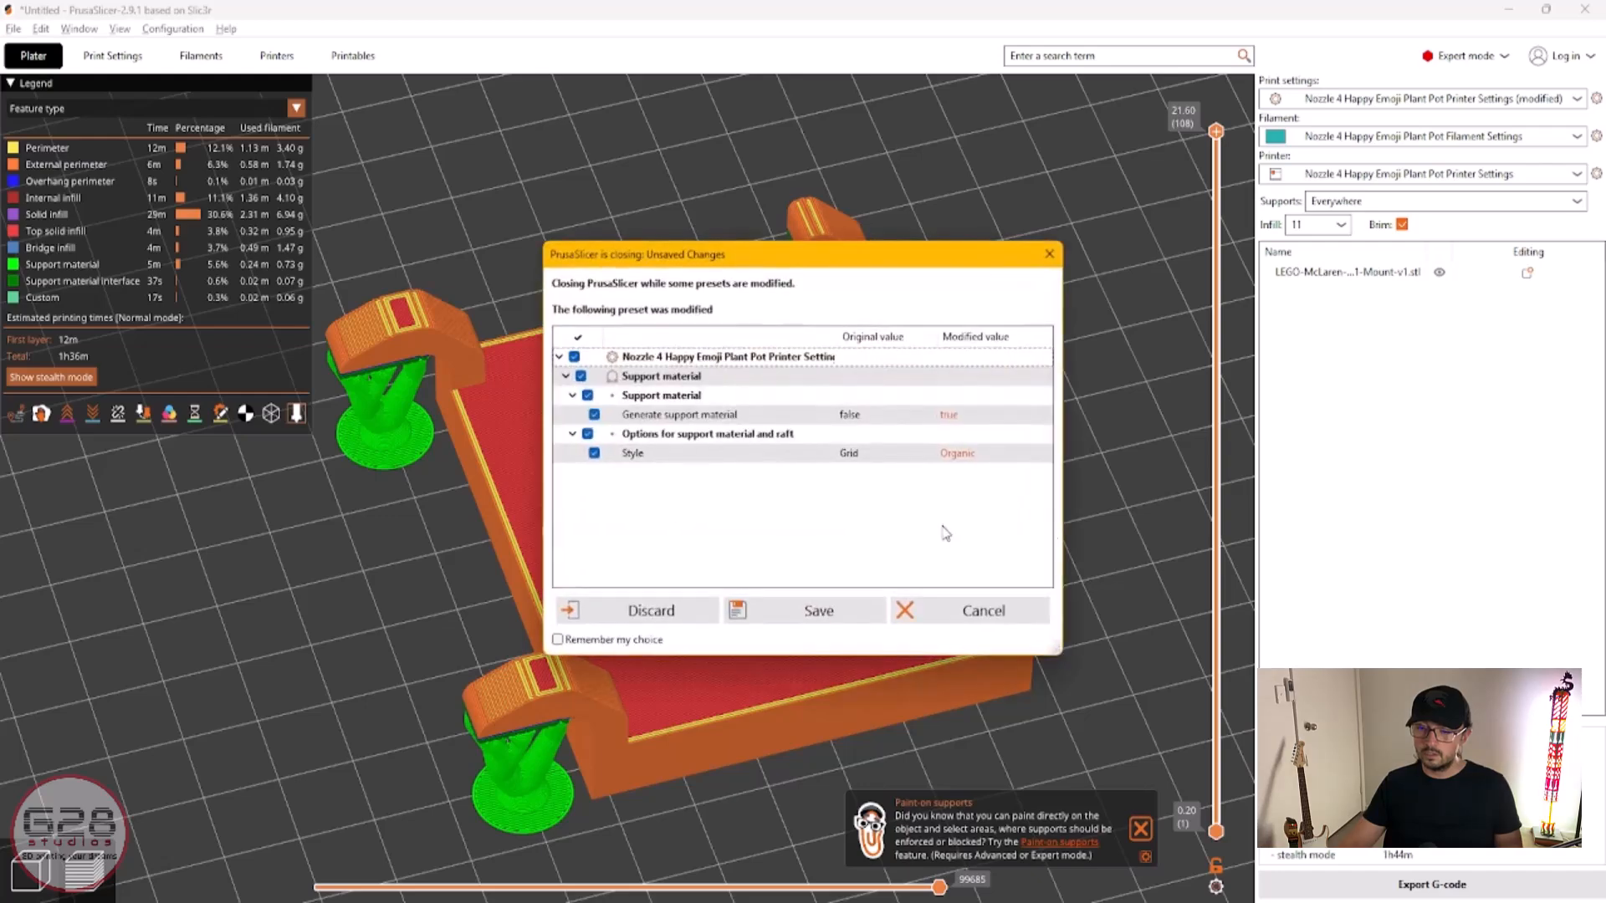
{"action": "left_click", "coordinate": [676, 610]}
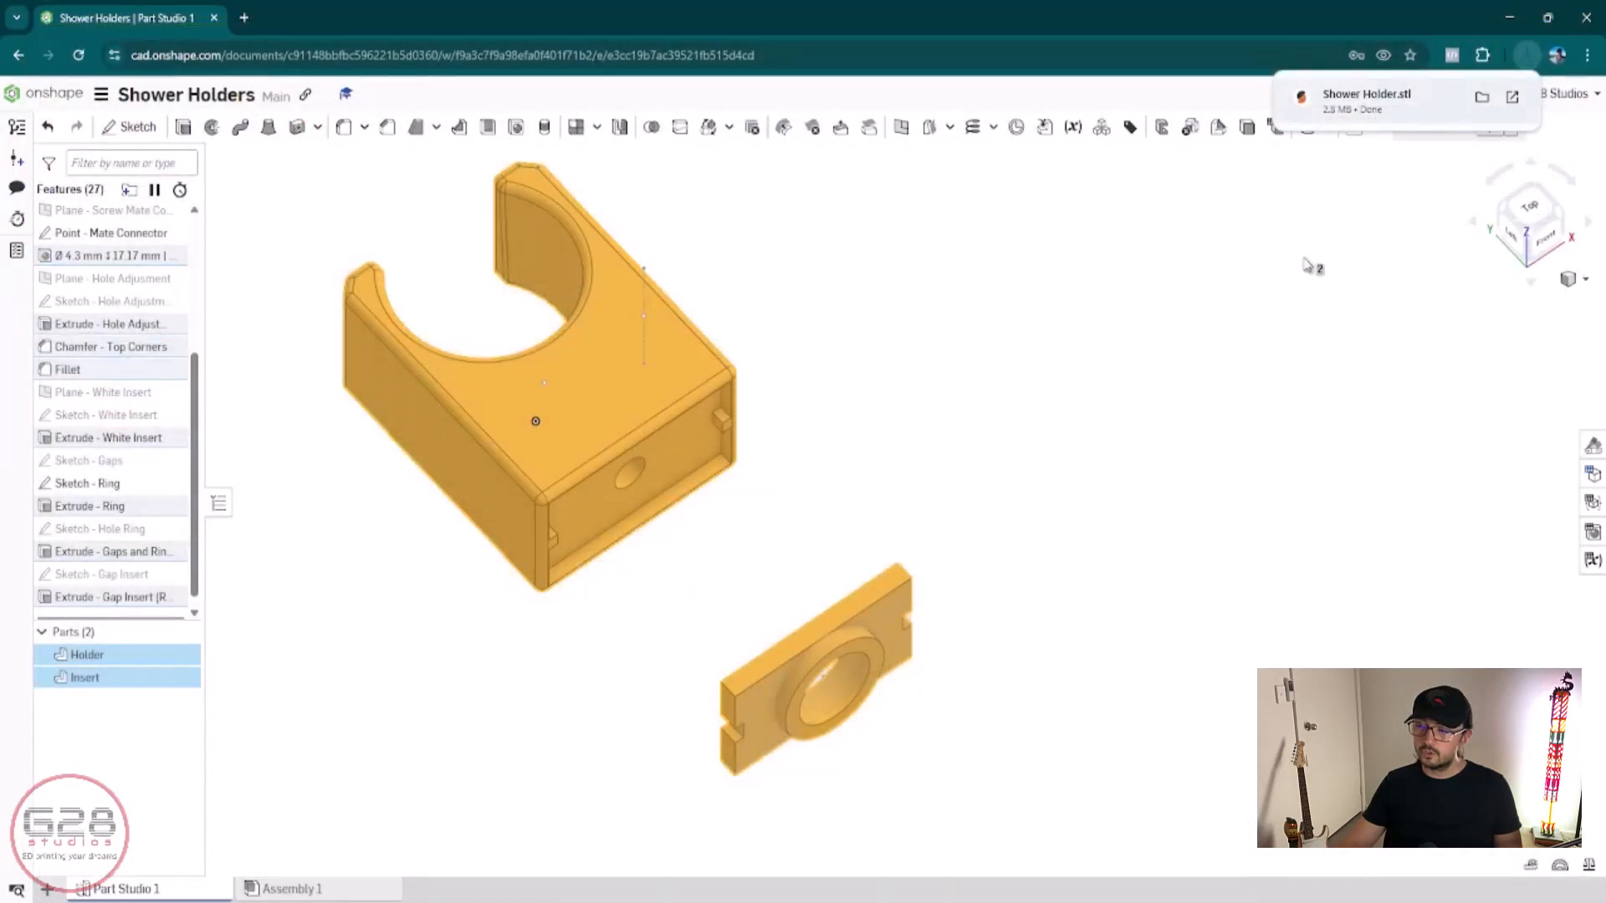
Step: Open the downloaded Shower Holder.stl in PrusaSlicer, decline the application update and deselect the model
{"action": "left_click", "coordinate": [1345, 98]}
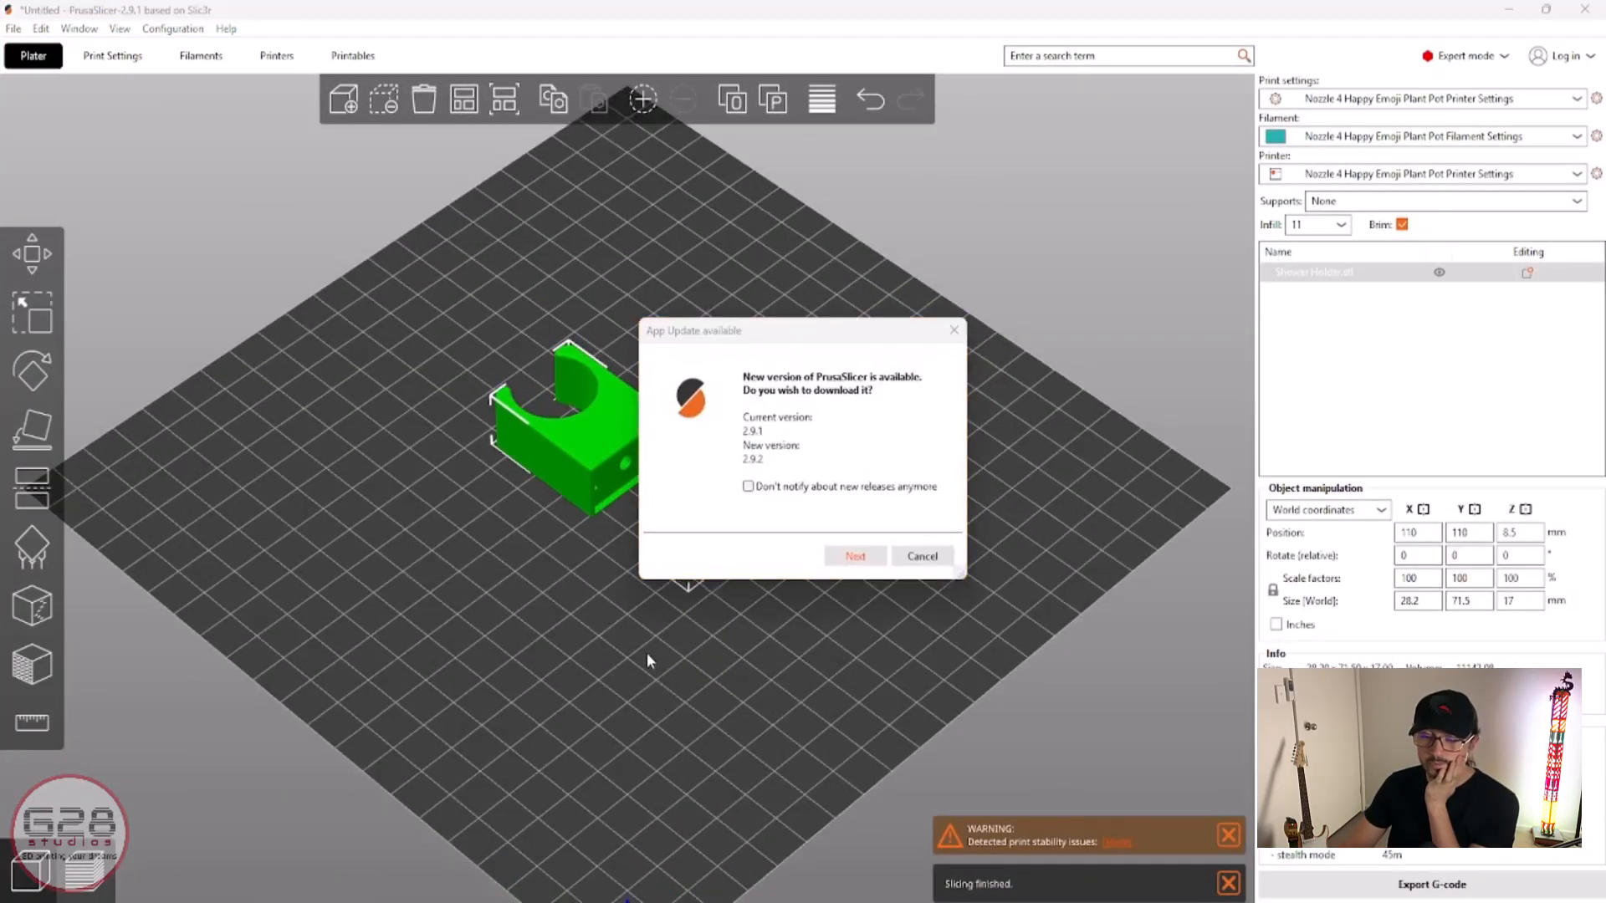
{"action": "left_click", "coordinate": [918, 556]}
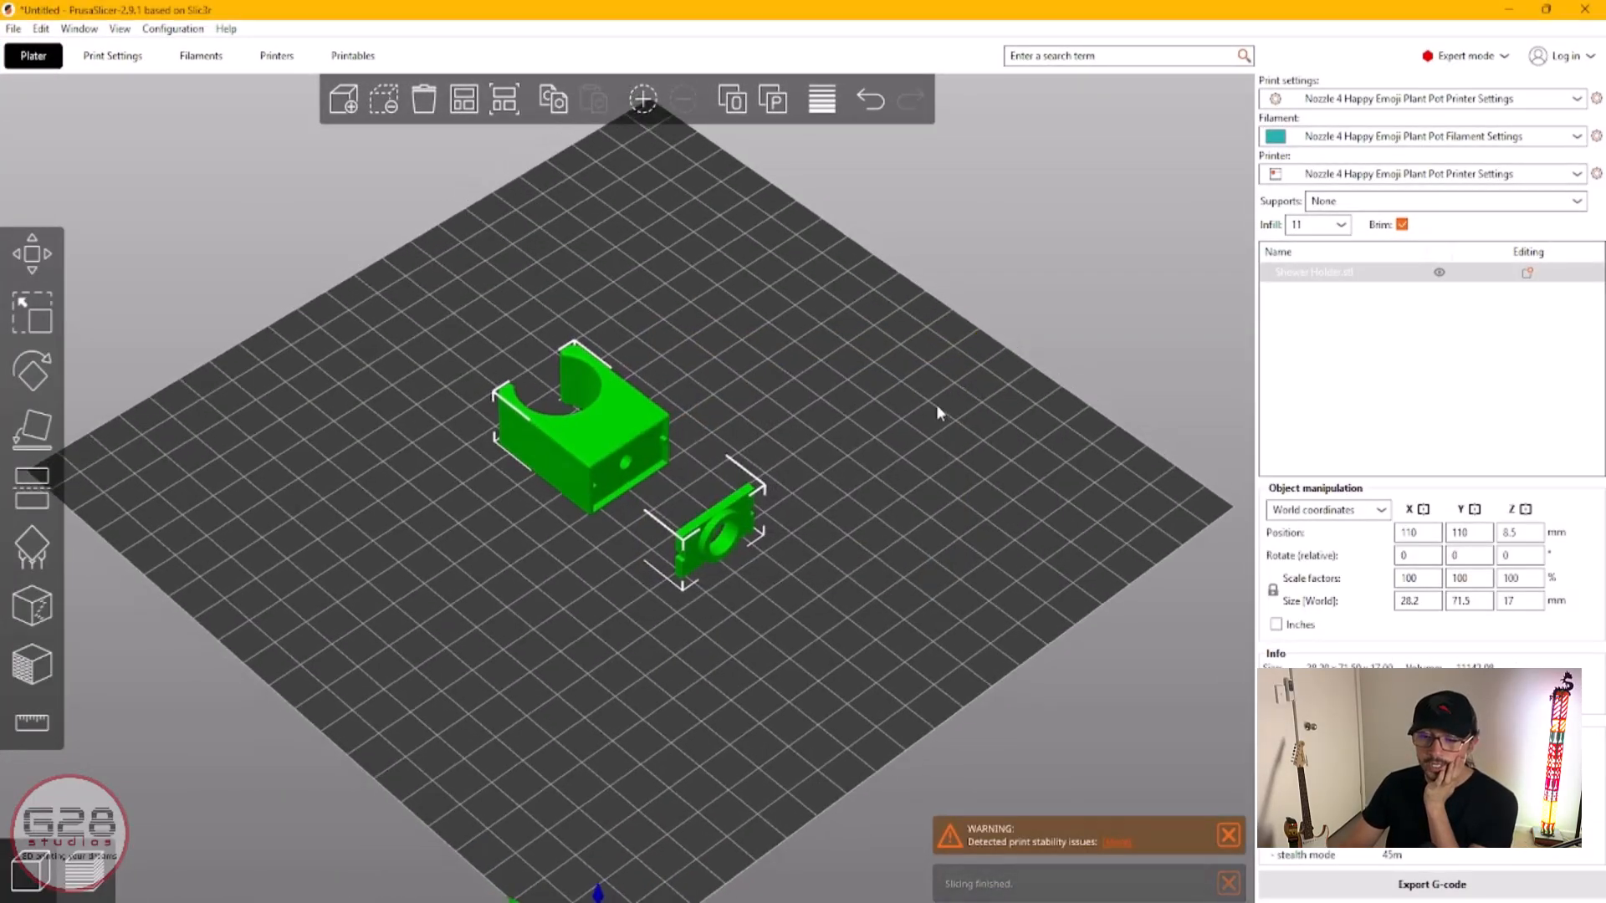
{"action": "left_click", "coordinate": [781, 407]}
{"action": "left_click", "coordinate": [637, 440]}
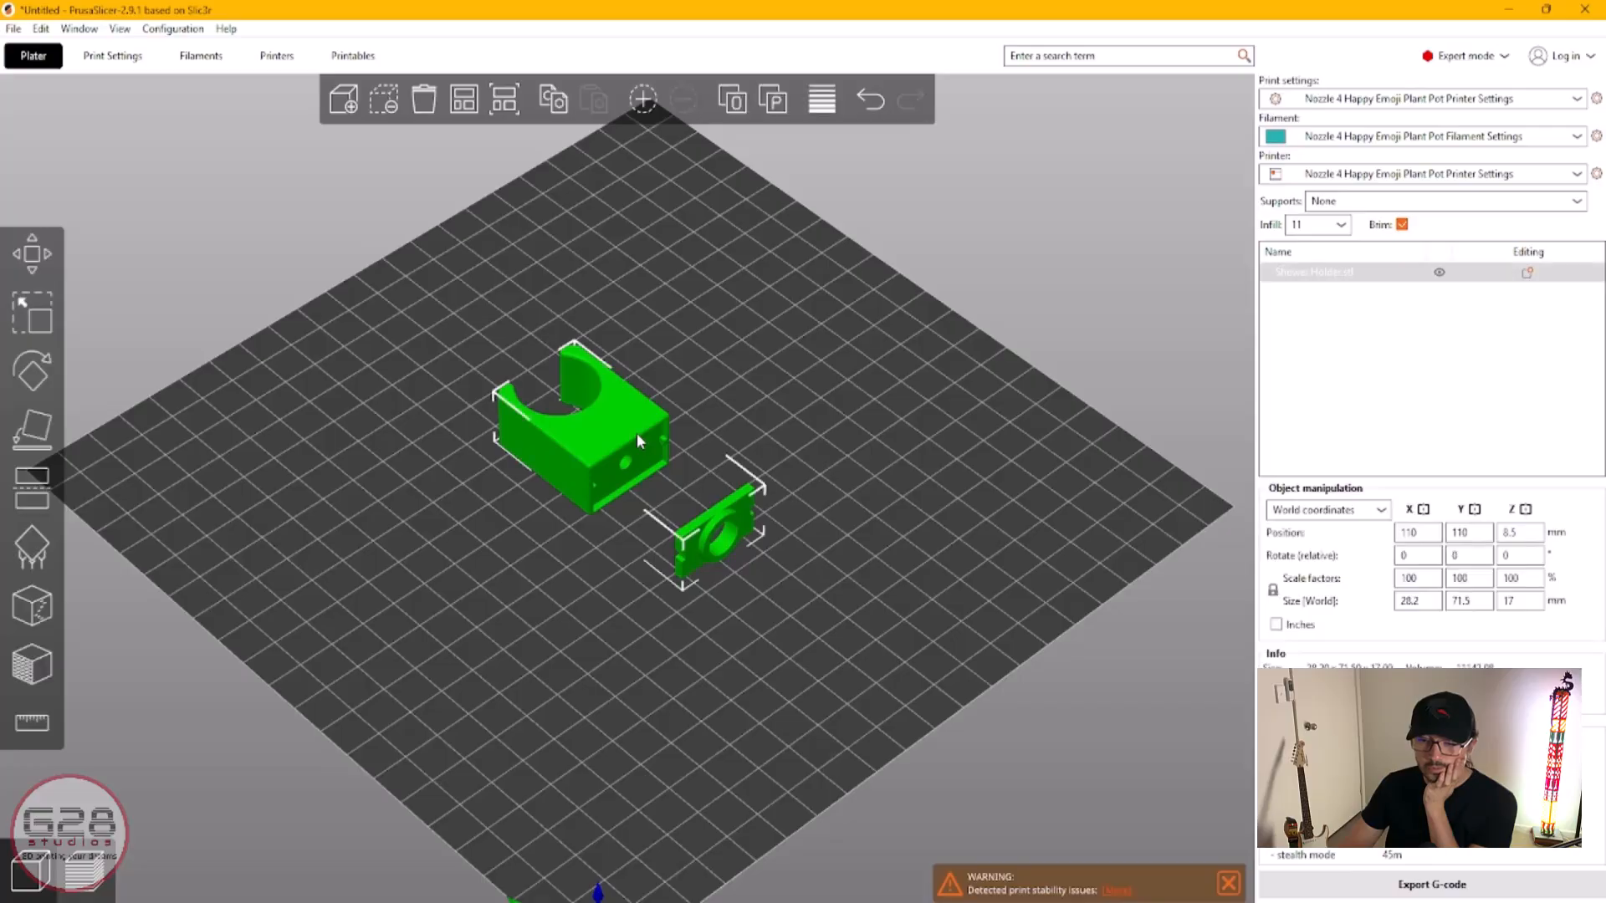
{"action": "left_click", "coordinate": [699, 332]}
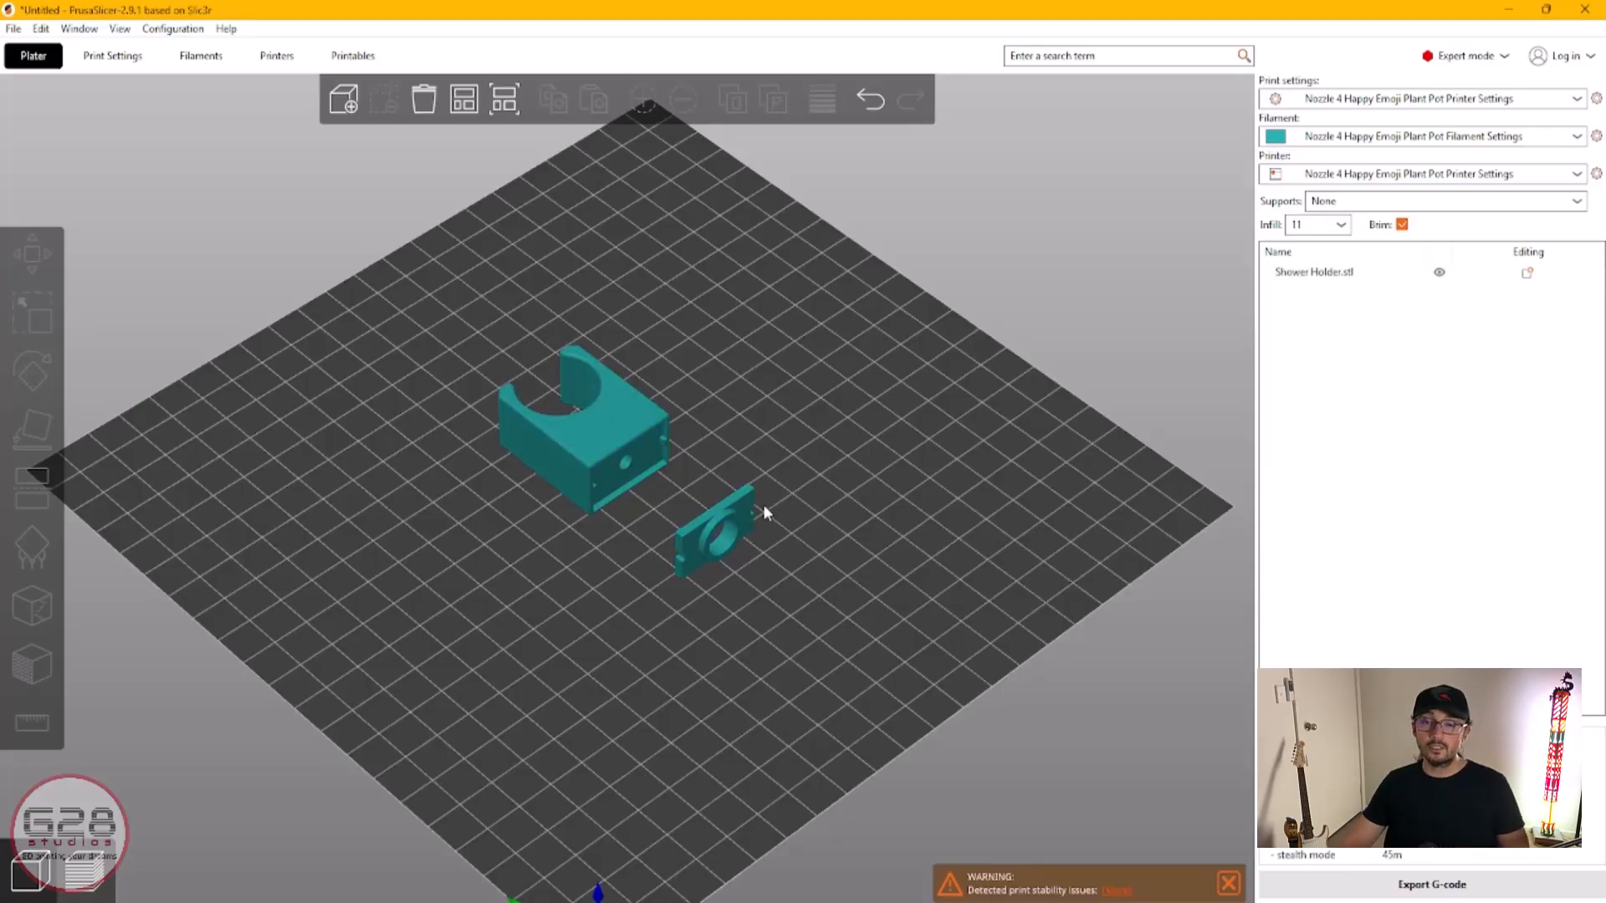
Step: Split the imported Shower Holder model into separate objects for the holder and the insert
{"action": "left_click", "coordinate": [591, 425]}
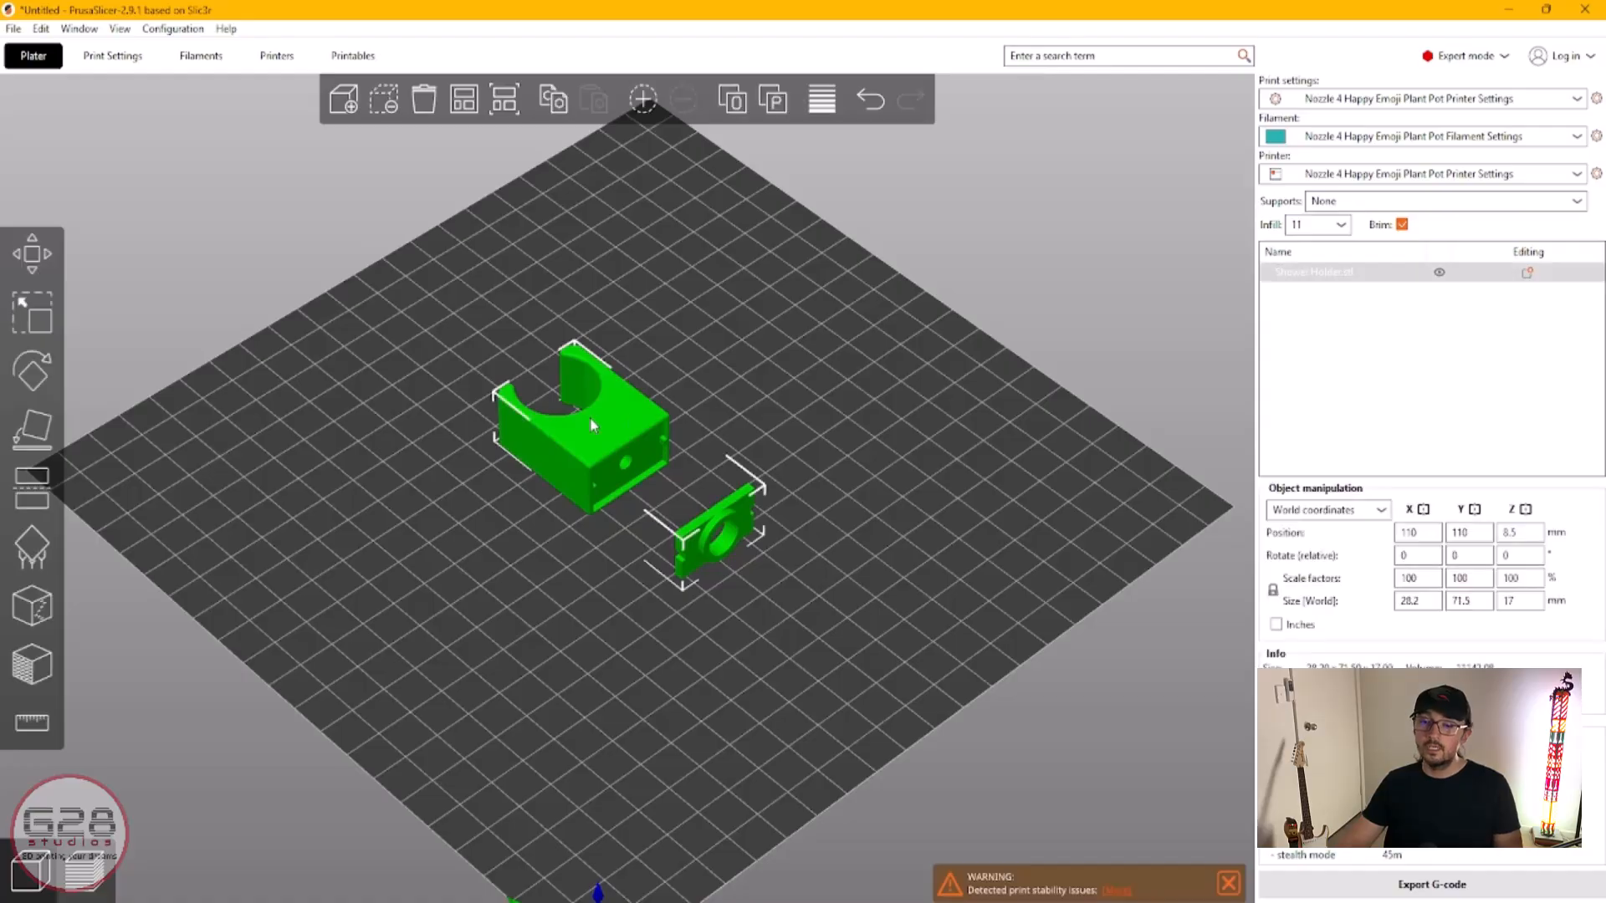
{"action": "left_click", "coordinate": [733, 99]}
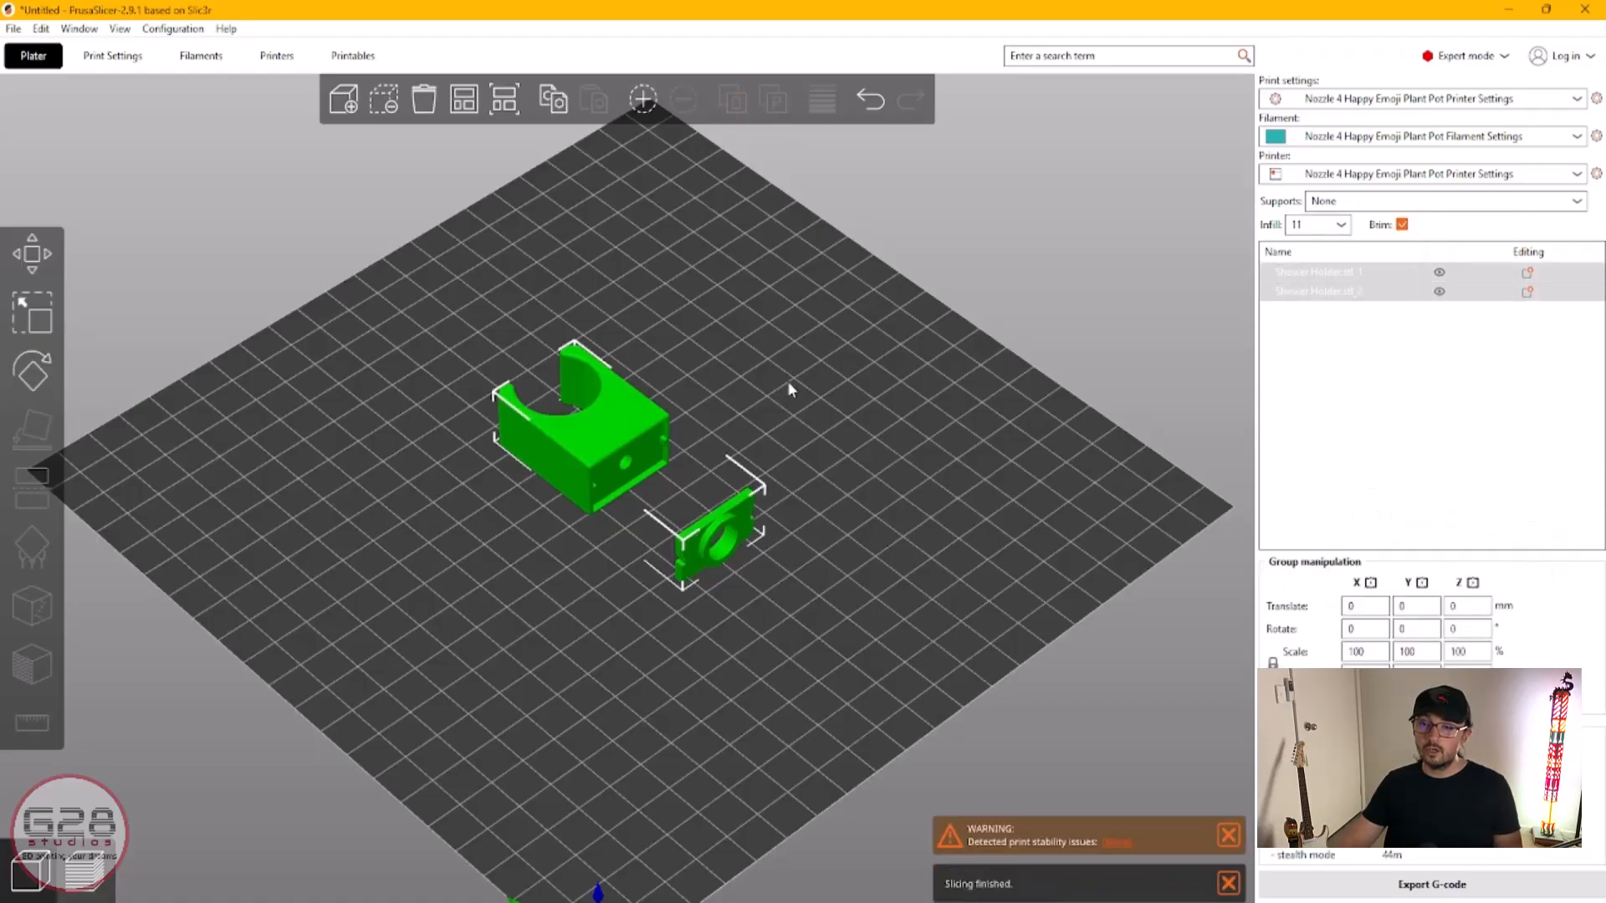
{"action": "left_click", "coordinate": [774, 387]}
Step: Check that the holder and insert can be selected separately, nudging the insert slightly on the bed
{"action": "scroll", "coordinate": [803, 401], "scroll_direction": "up", "scroll_amount": 3}
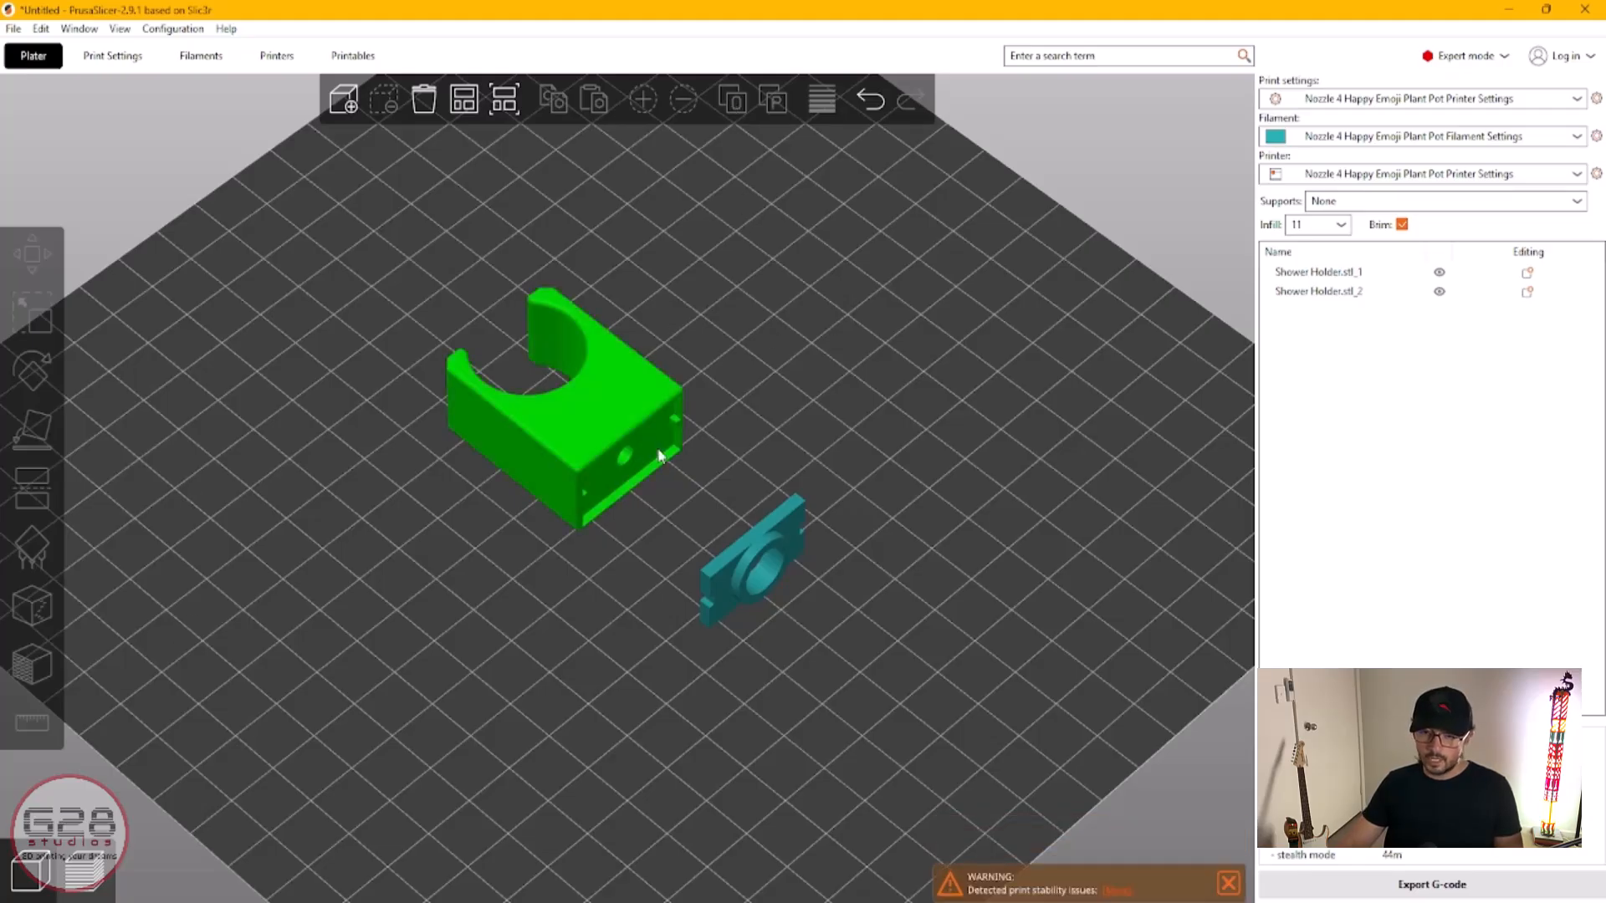
{"action": "left_click", "coordinate": [565, 444]}
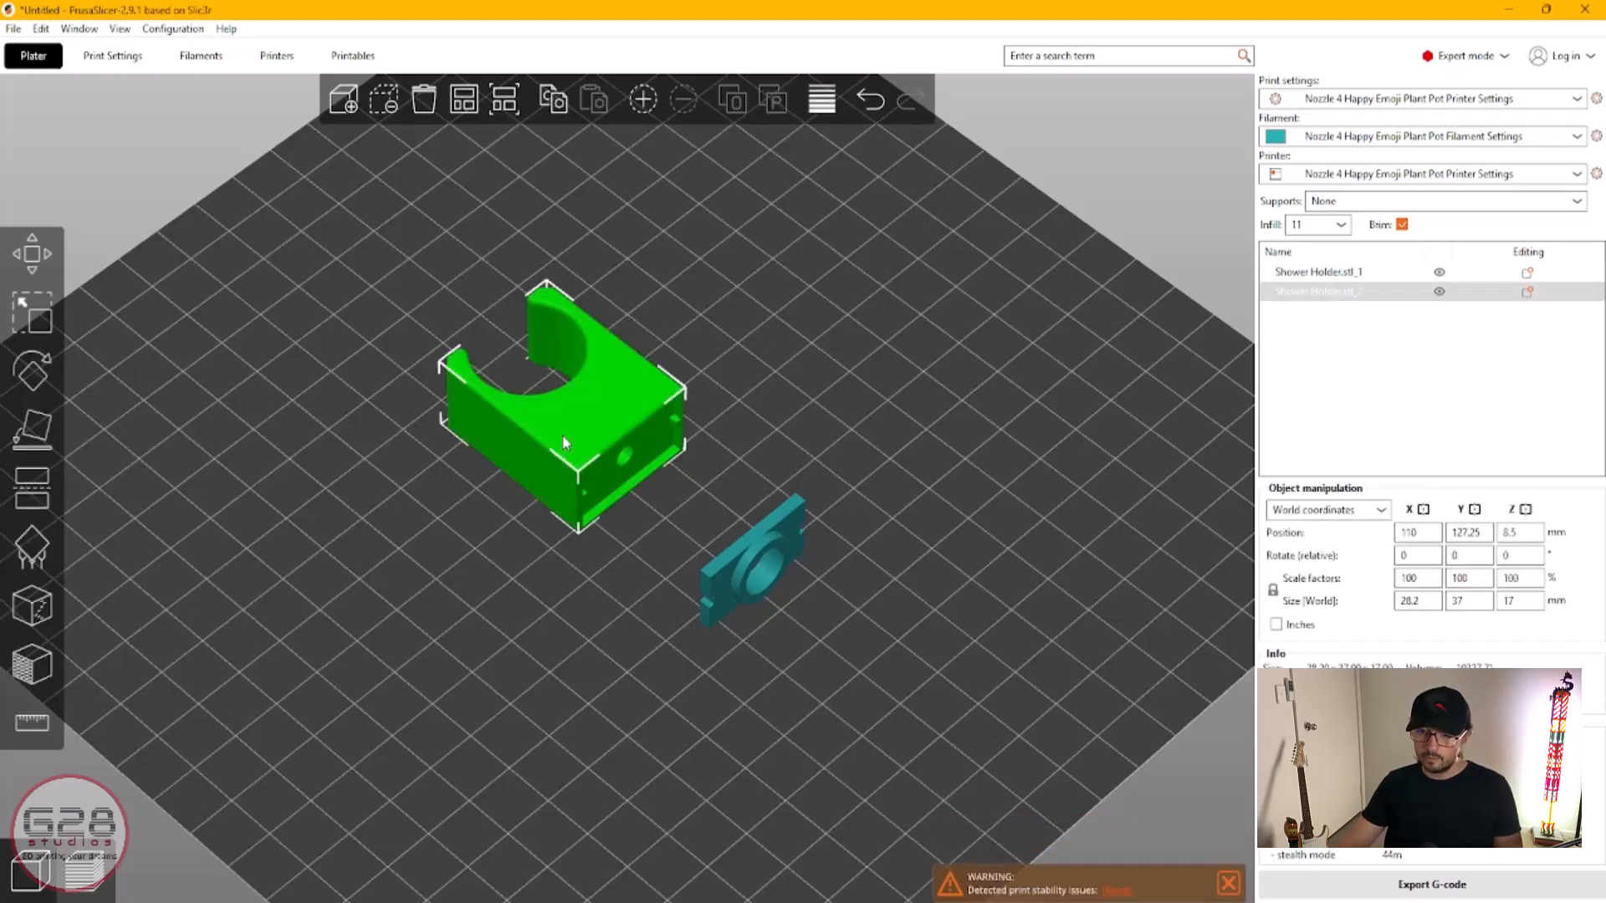
{"action": "left_click", "coordinate": [944, 465]}
{"action": "left_click_drag", "start_coordinate": [757, 550], "coordinate": [753, 546]}
{"action": "left_click", "coordinate": [719, 475]}
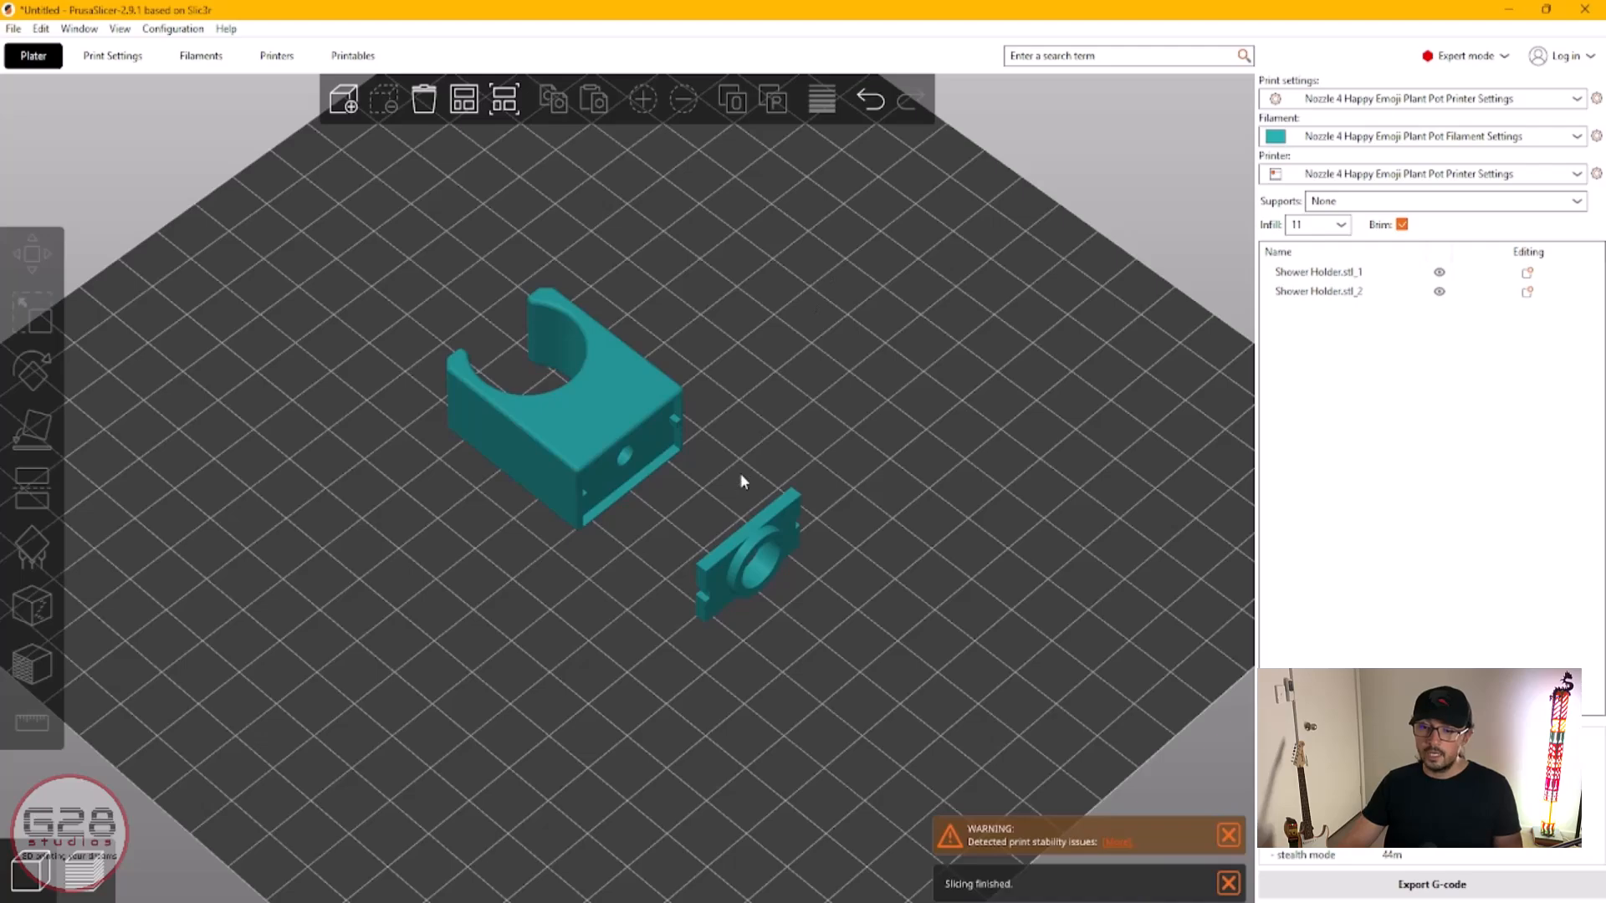
Step: Place the holder on its recessed end face so its open hook points upward
{"action": "left_click", "coordinate": [582, 436]}
{"action": "left_click", "coordinate": [34, 428]}
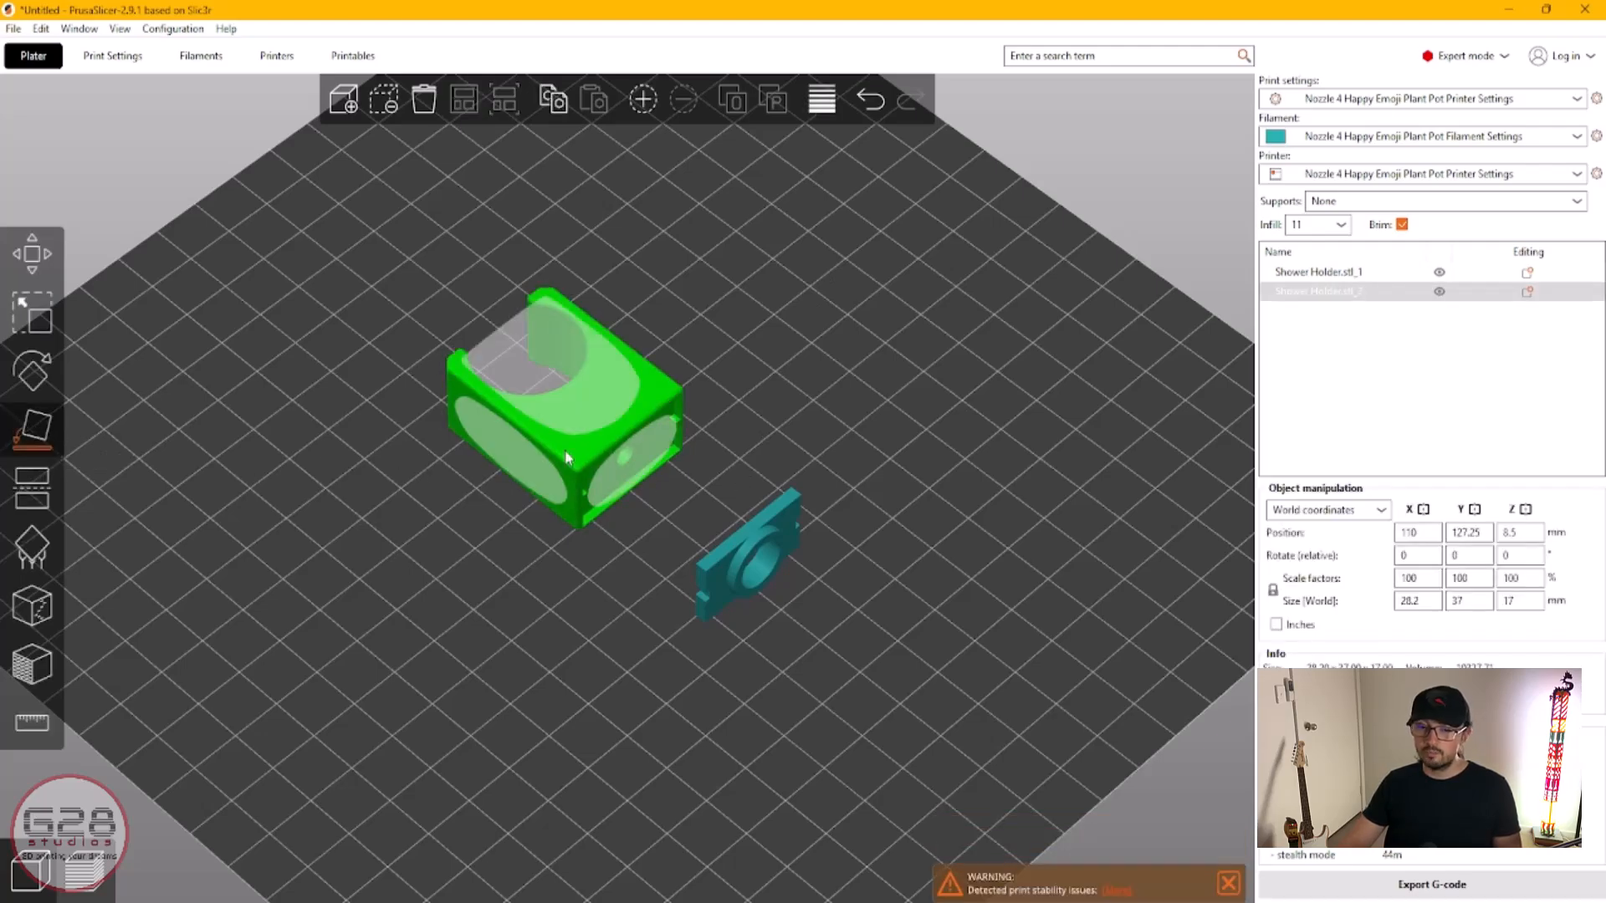
{"action": "left_click", "coordinate": [631, 459]}
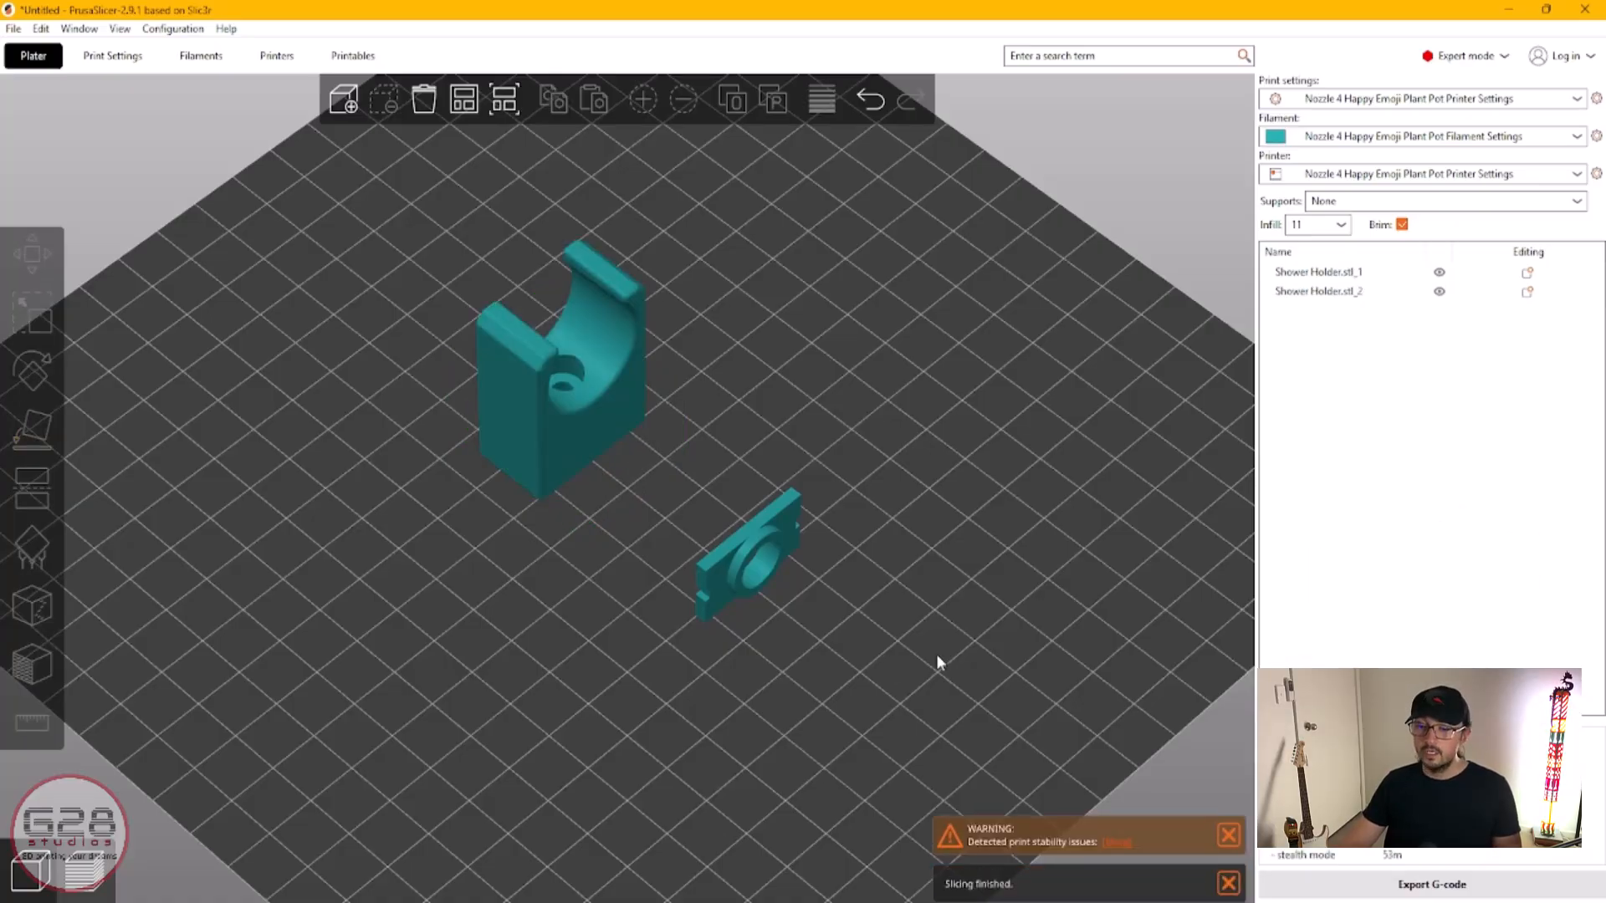
Step: Lay the insert flat on the bed on its back face, with the ring pointing upward
{"action": "left_click_drag", "start_coordinate": [936, 662], "coordinate": [761, 518]}
{"action": "left_click", "coordinate": [740, 381]}
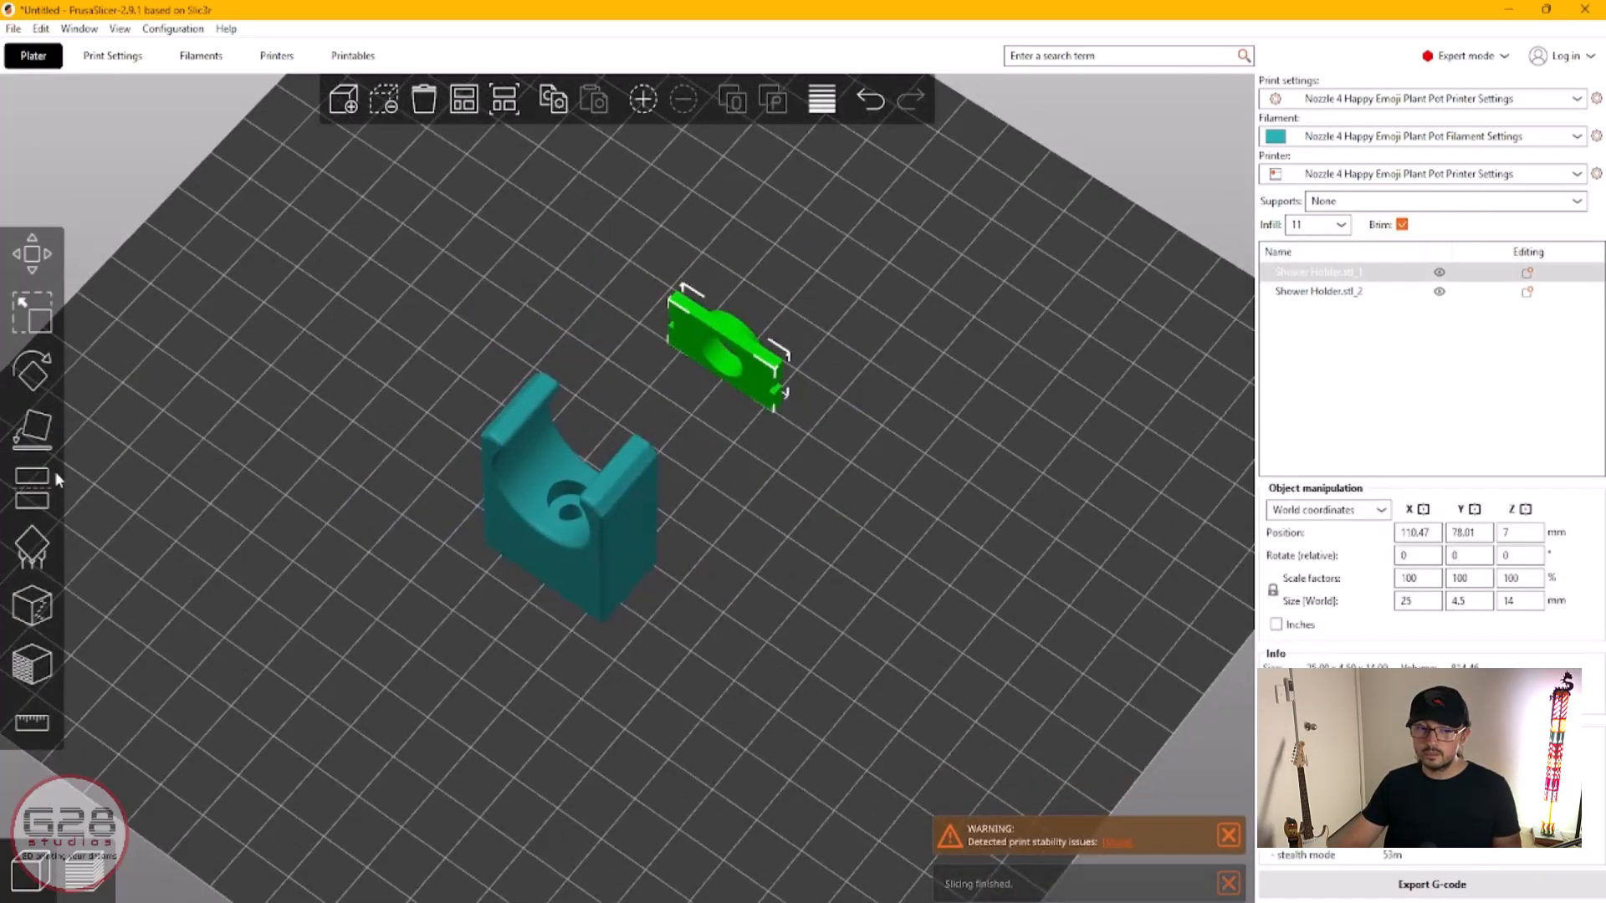
{"action": "left_click", "coordinate": [32, 428]}
{"action": "left_click", "coordinate": [716, 369]}
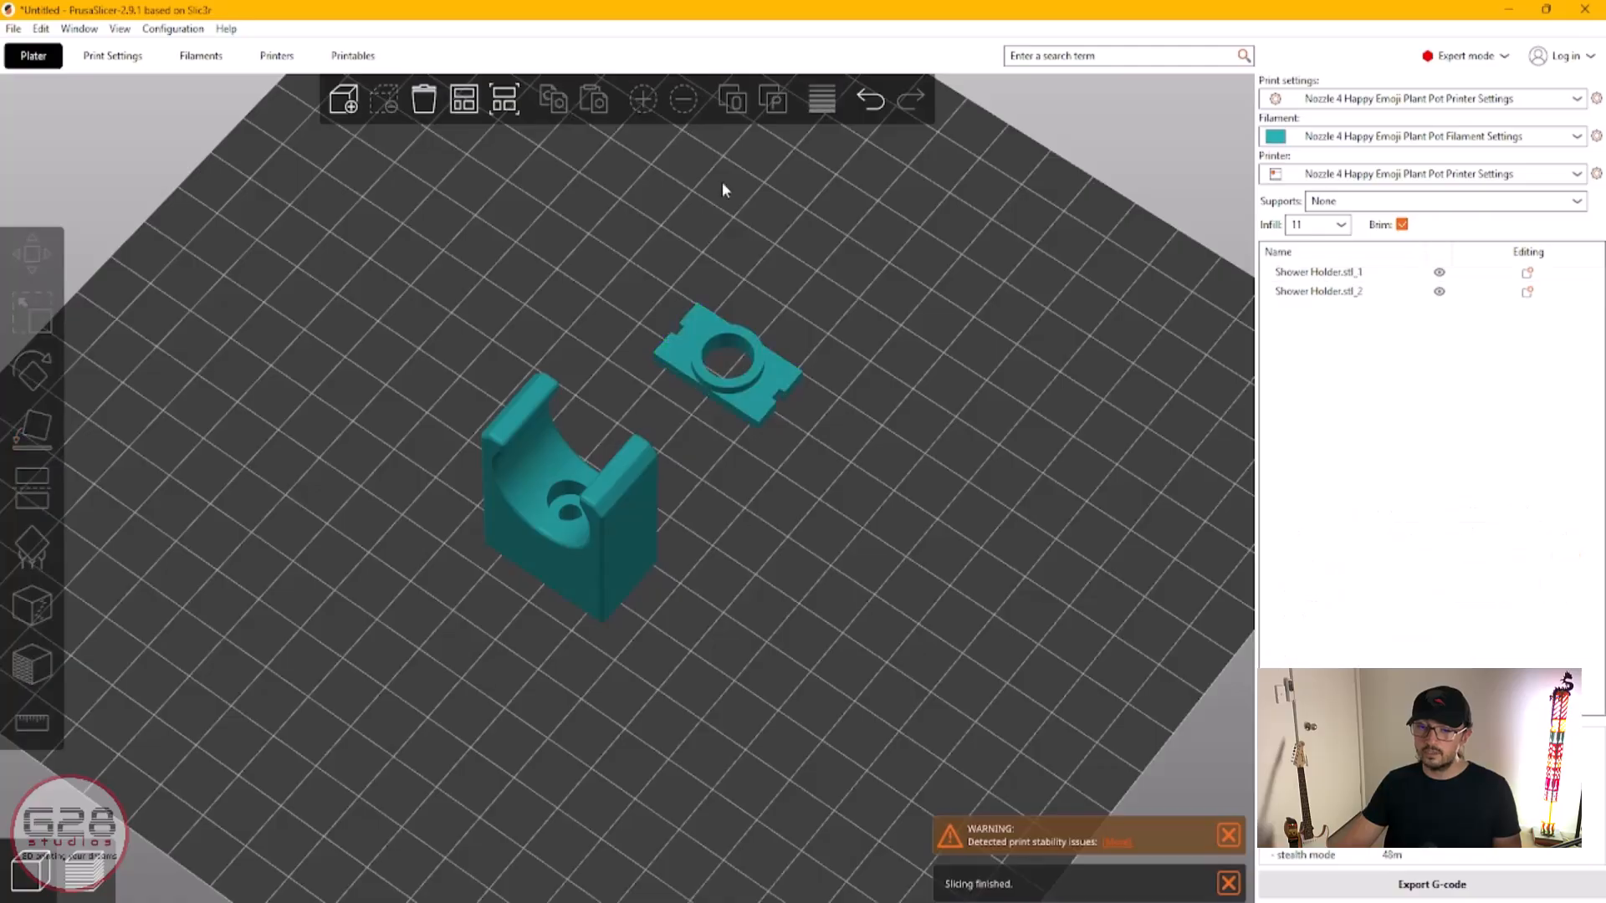
Step: Arrange the holder and insert on the print bed and inspect their placement
{"action": "left_click", "coordinate": [460, 104]}
{"action": "left_click_drag", "start_coordinate": [858, 456], "coordinate": [785, 512]}
{"action": "scroll", "coordinate": [785, 515], "scroll_direction": "up", "scroll_amount": 6}
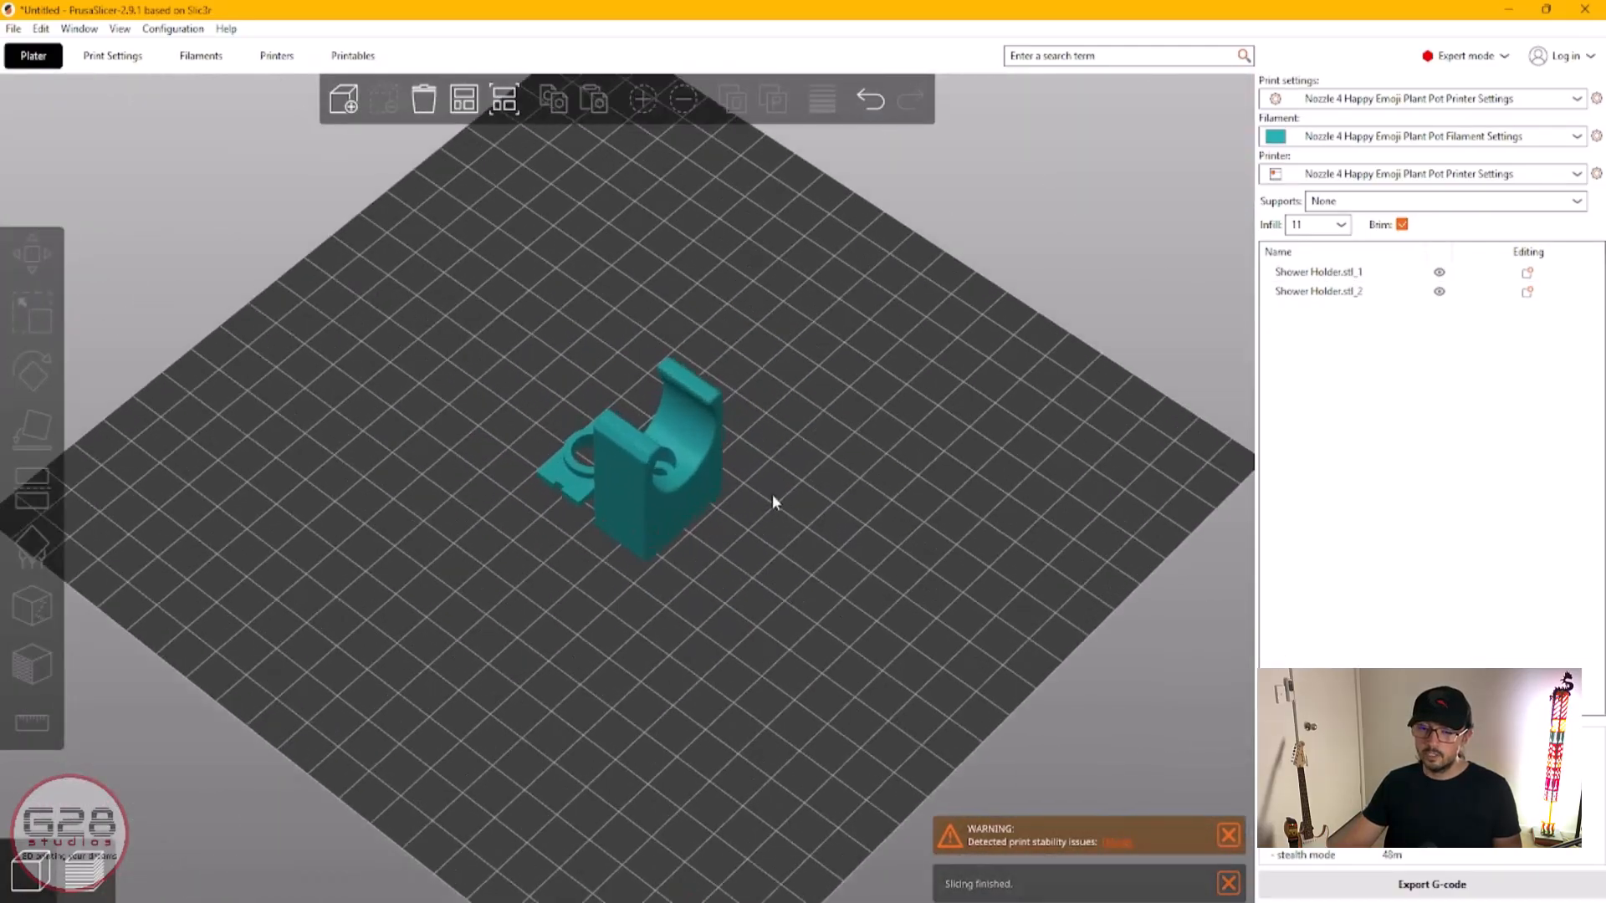
{"action": "scroll", "coordinate": [815, 648], "scroll_direction": "up", "scroll_amount": 1}
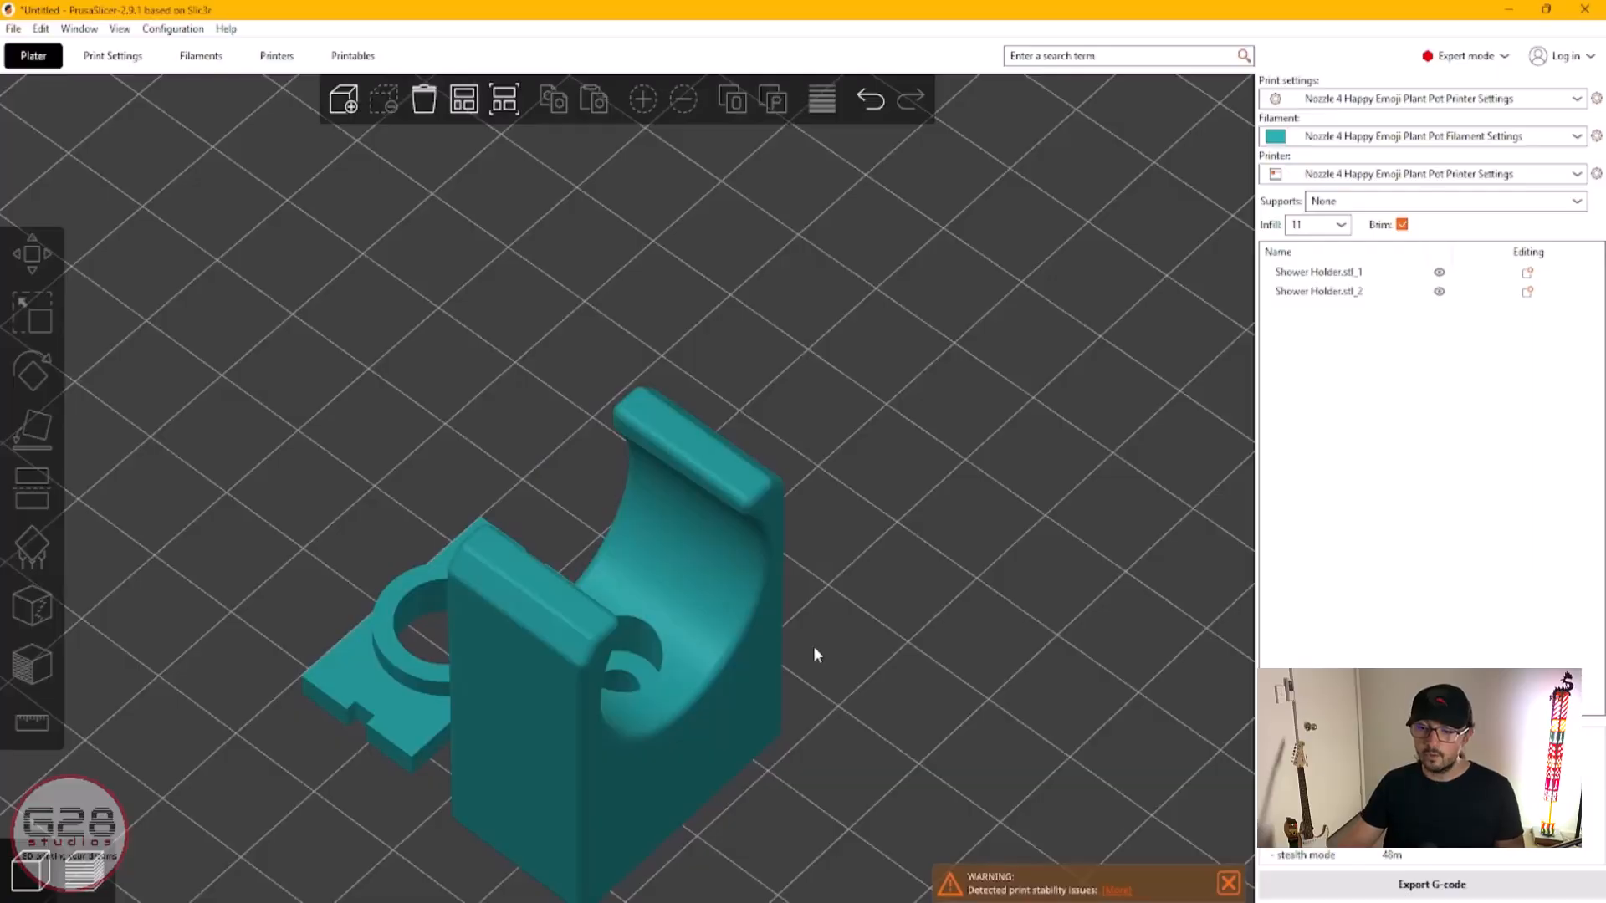
{"action": "scroll", "coordinate": [813, 646], "scroll_direction": "up", "scroll_amount": 2}
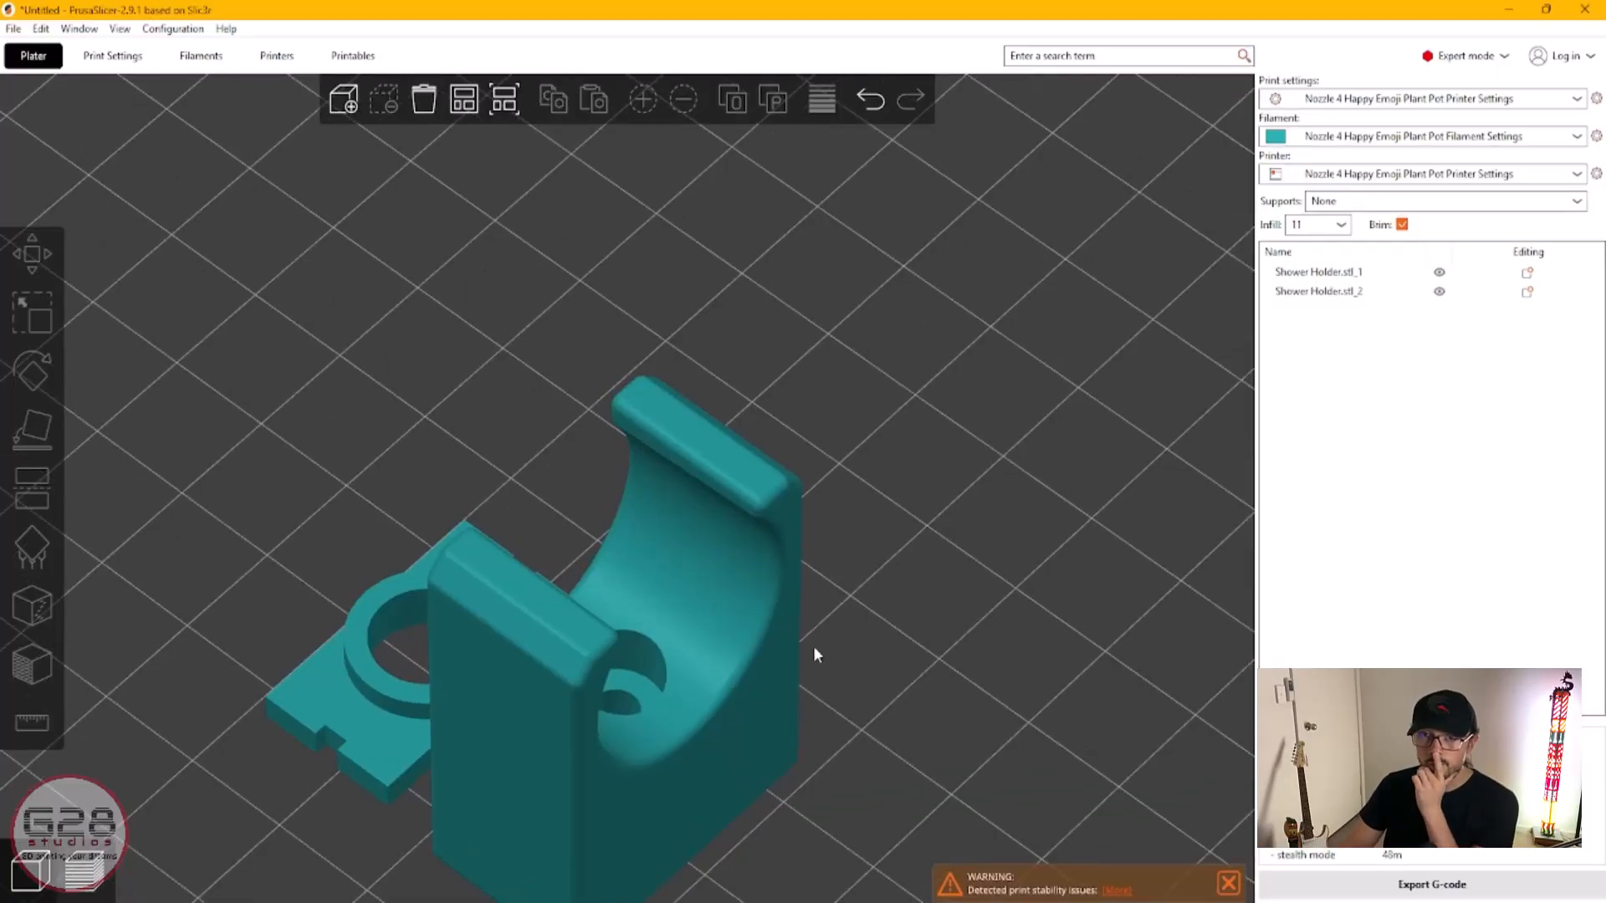
Step: Preview the sliced parts up to layer 10 (2.00 mm) and examine the bridging over the holder's recess from below
{"action": "left_click", "coordinate": [83, 876]}
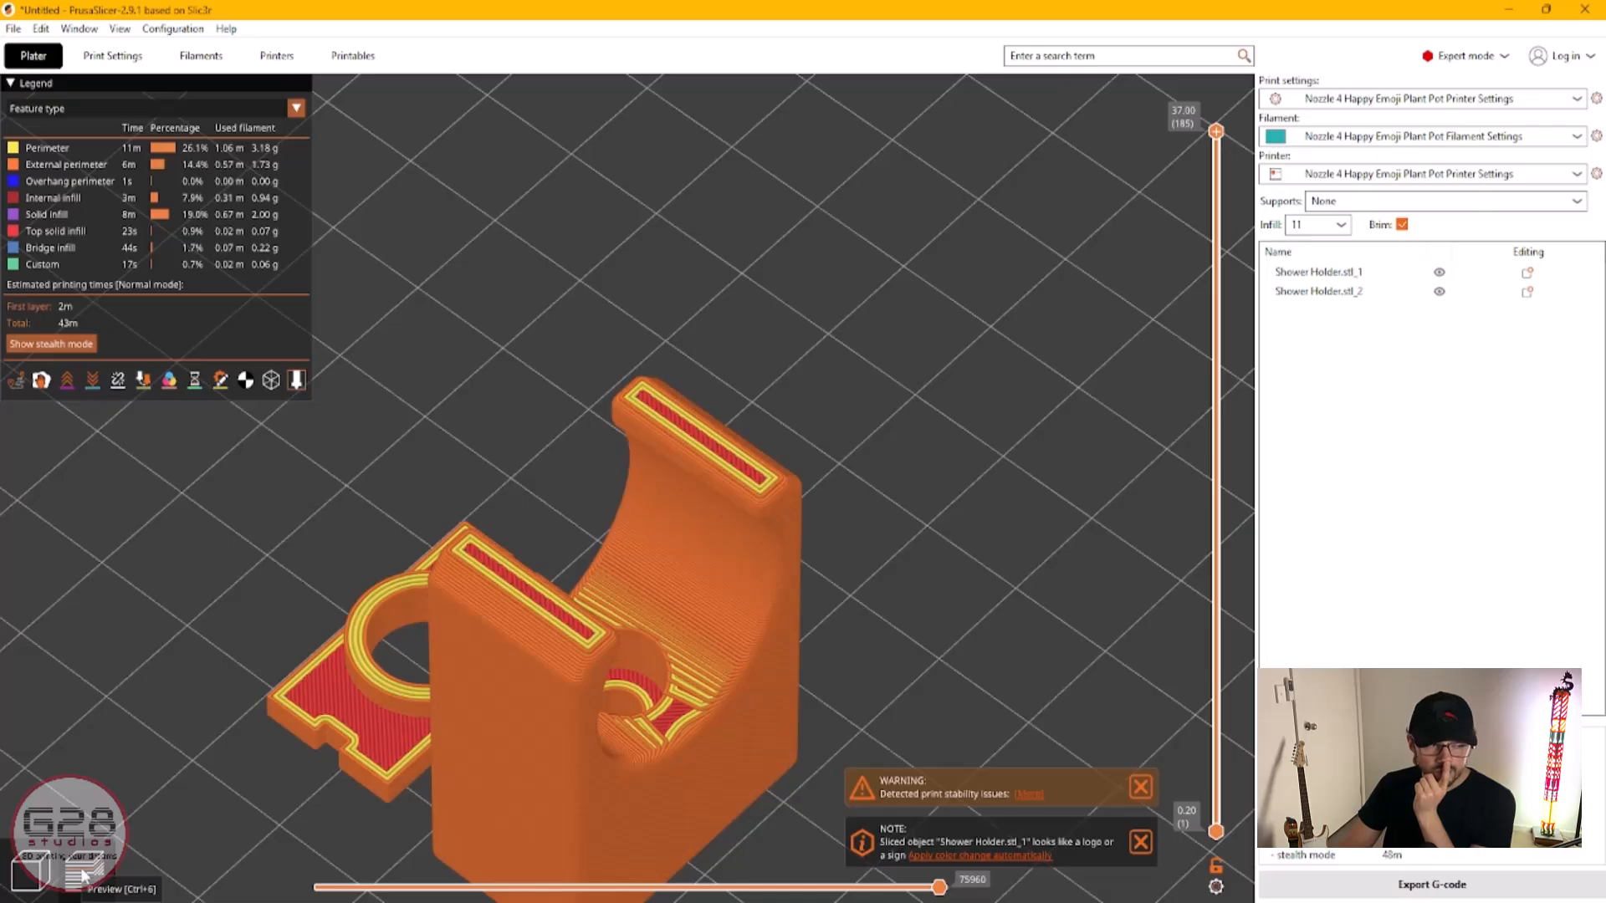
{"action": "middle_click_drag", "start_coordinate": [858, 601], "coordinate": [987, 338]}
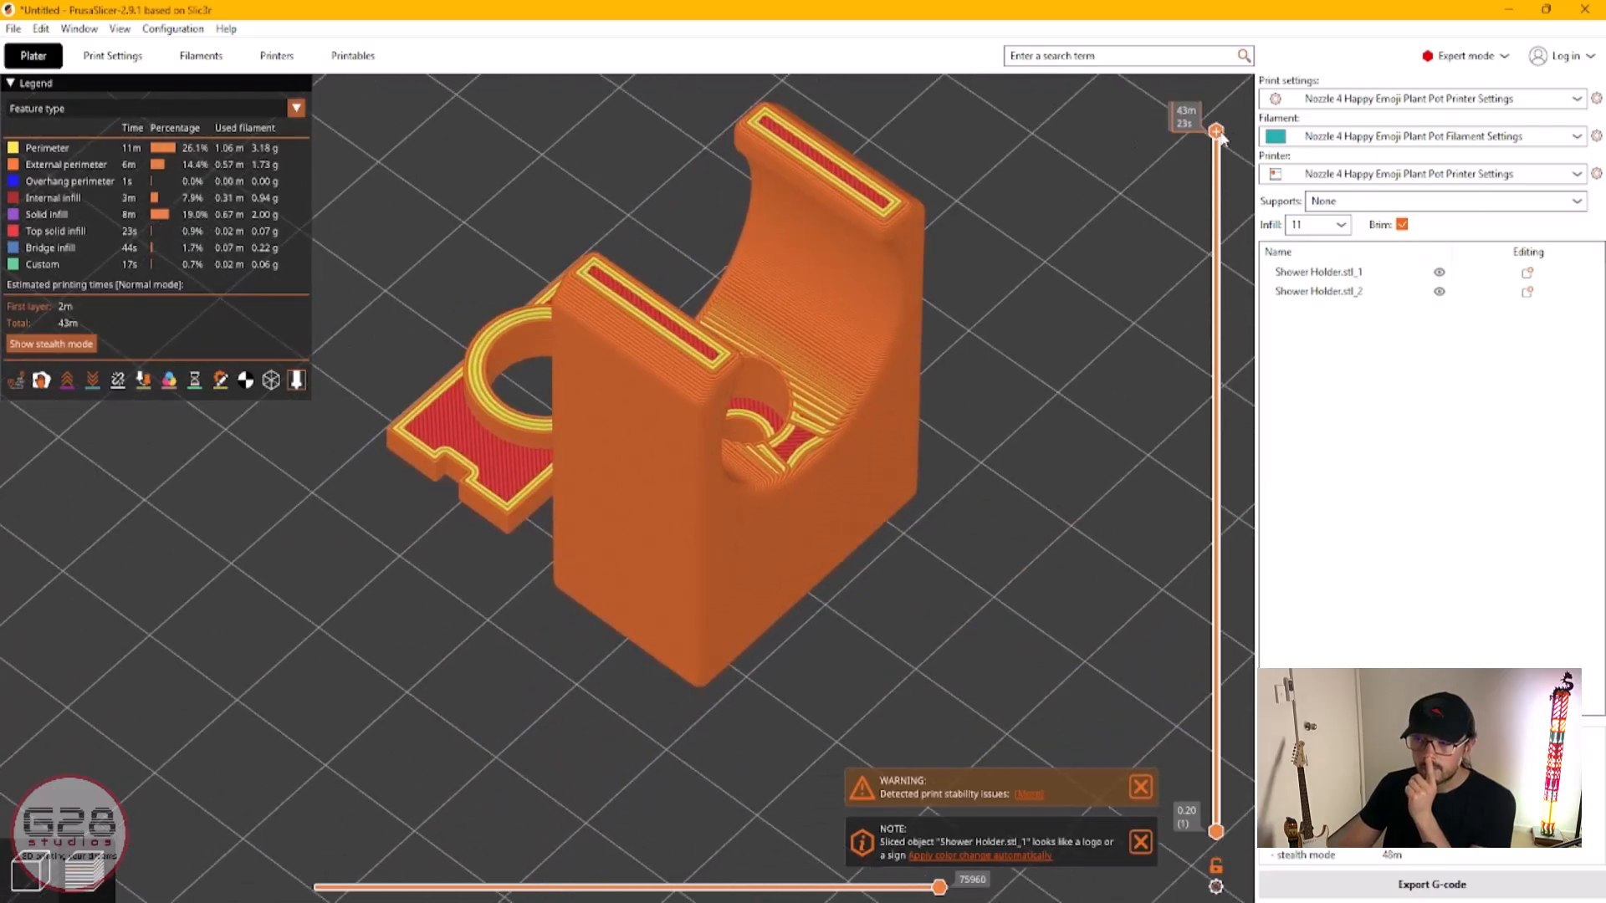
{"action": "left_click_drag", "start_coordinate": [1219, 134], "coordinate": [1192, 796]}
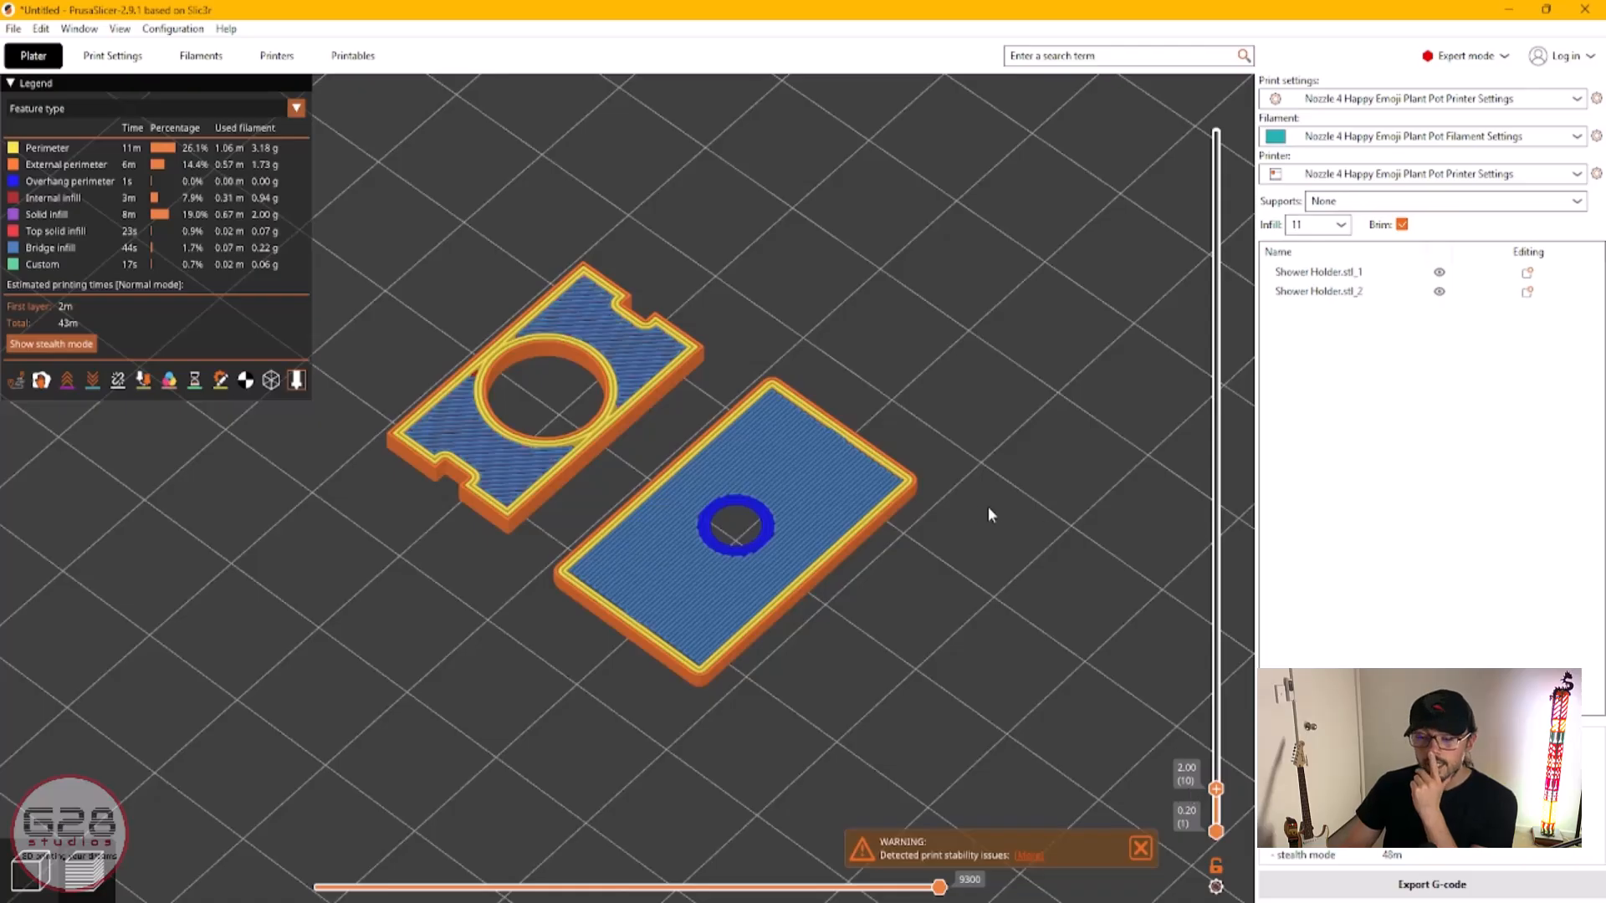
{"action": "scroll", "coordinate": [978, 527], "scroll_direction": "up", "scroll_amount": 5}
{"action": "left_click_drag", "start_coordinate": [1037, 696], "coordinate": [825, 435]}
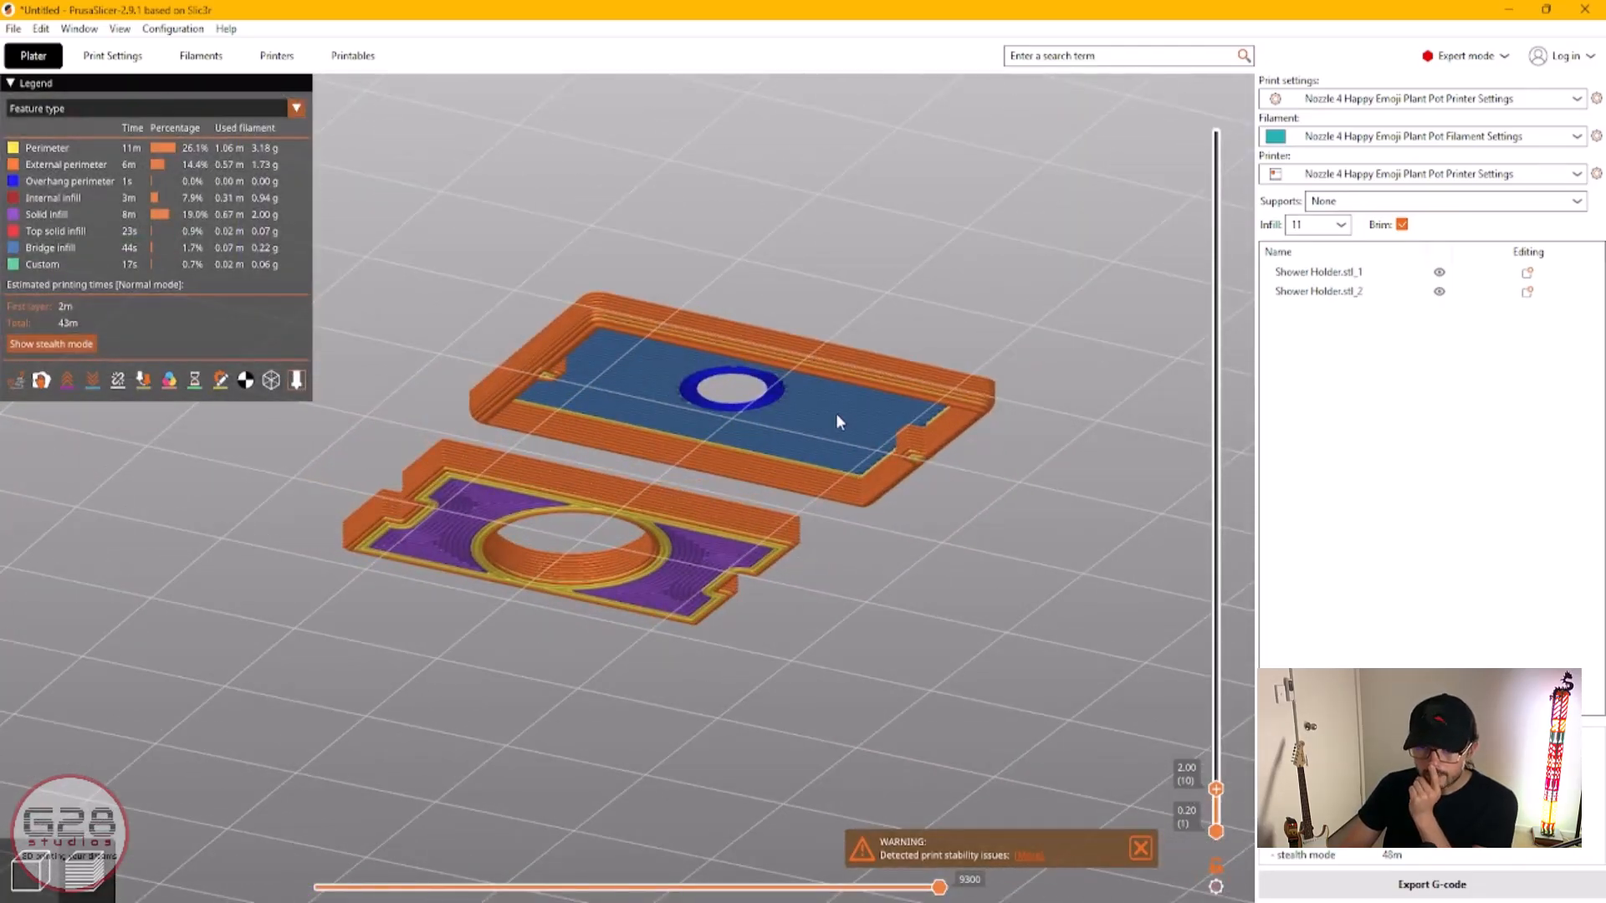
{"action": "scroll", "coordinate": [828, 424], "scroll_direction": "up", "scroll_amount": 3}
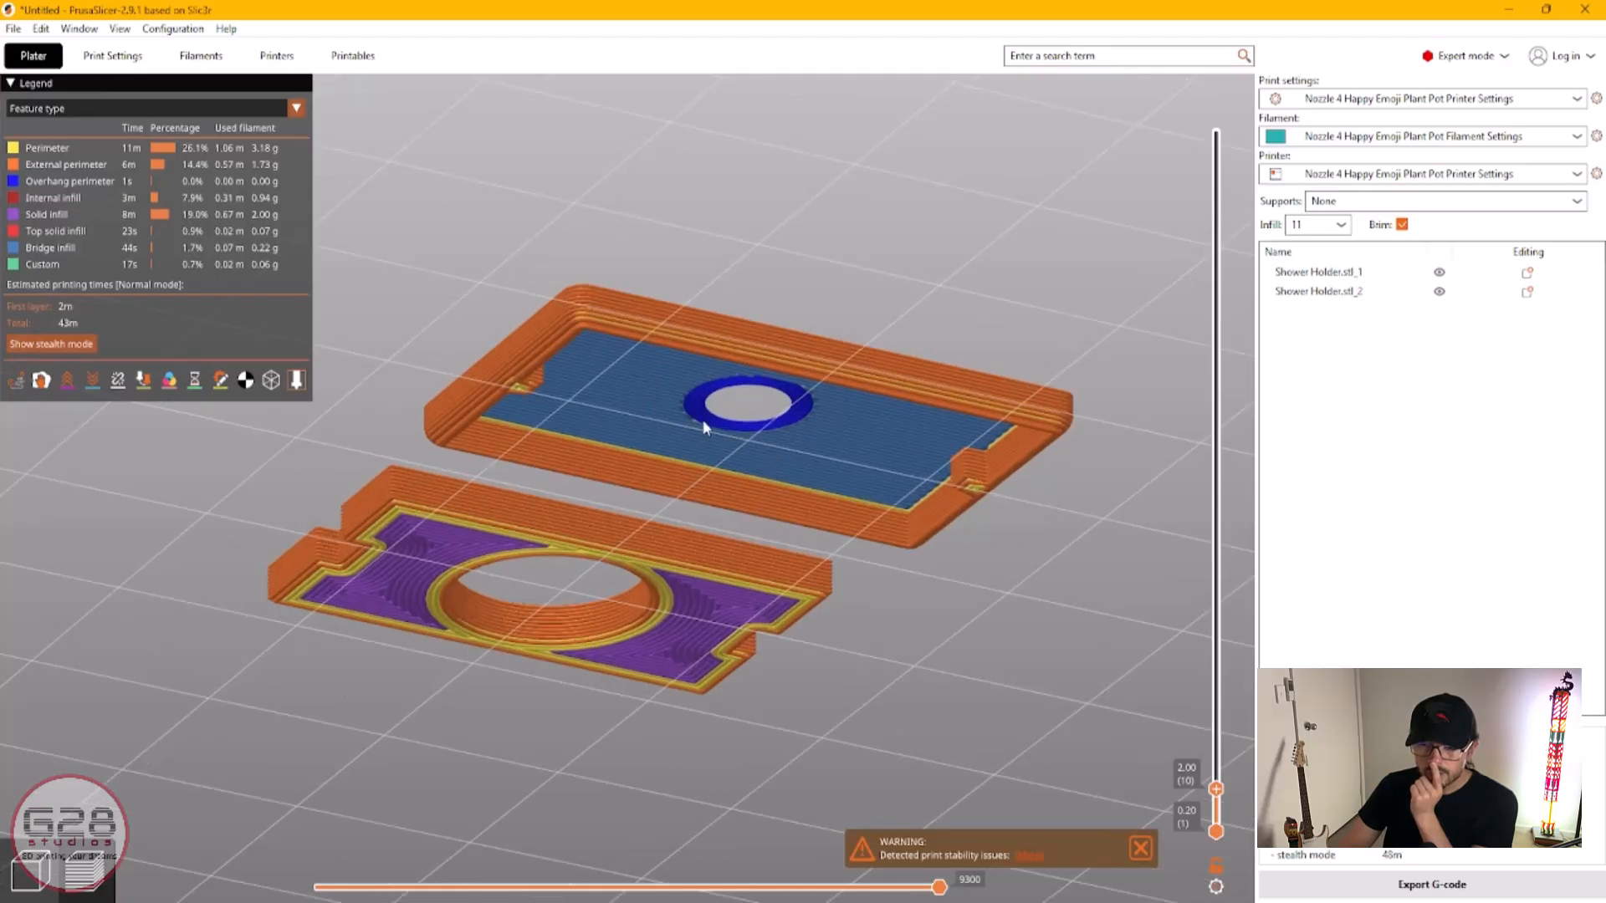
Step: Look briefly at the print settings, return to the 3D editor view and inspect both parts from below
{"action": "left_click", "coordinate": [111, 58]}
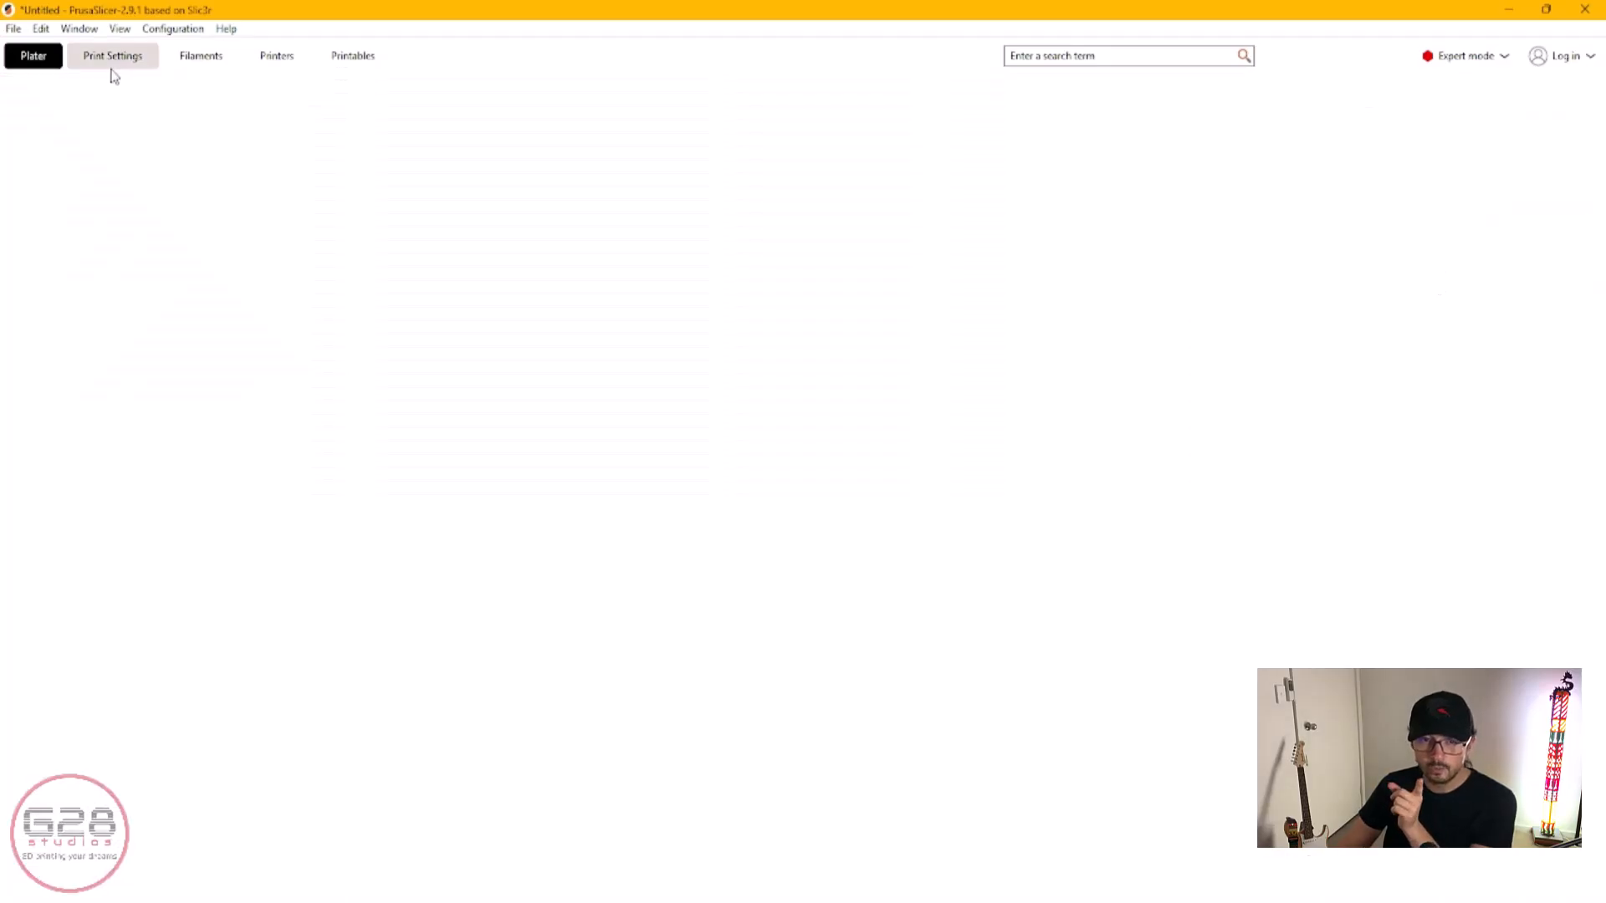
{"action": "left_click", "coordinate": [35, 56]}
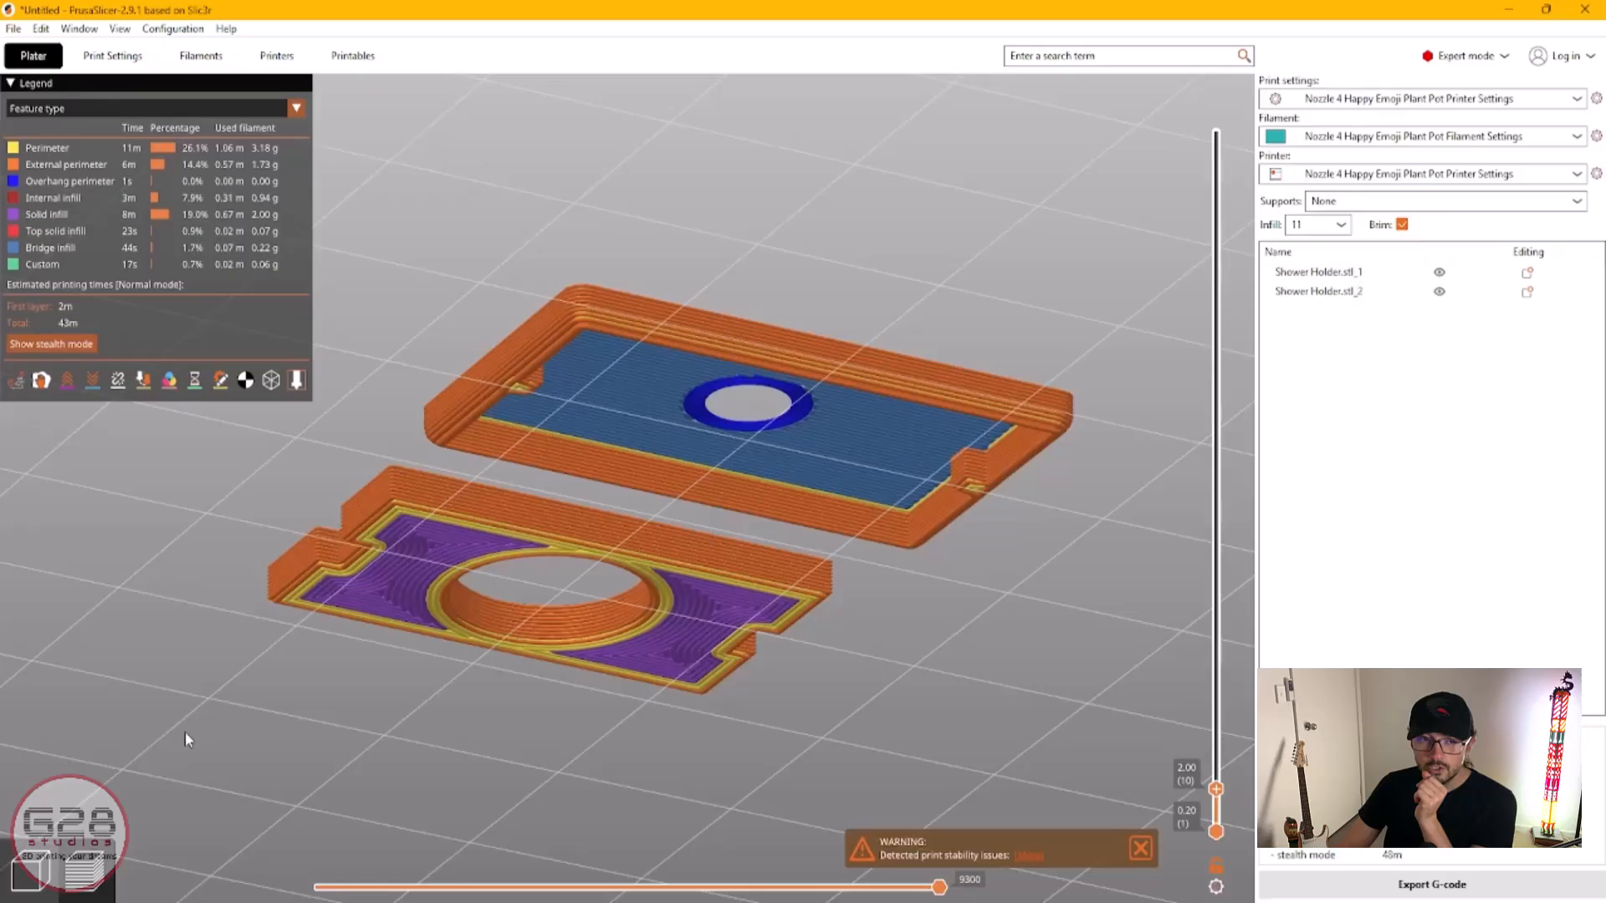
{"action": "left_click", "coordinate": [30, 872]}
{"action": "left_click_drag", "start_coordinate": [1052, 641], "coordinate": [1050, 602]}
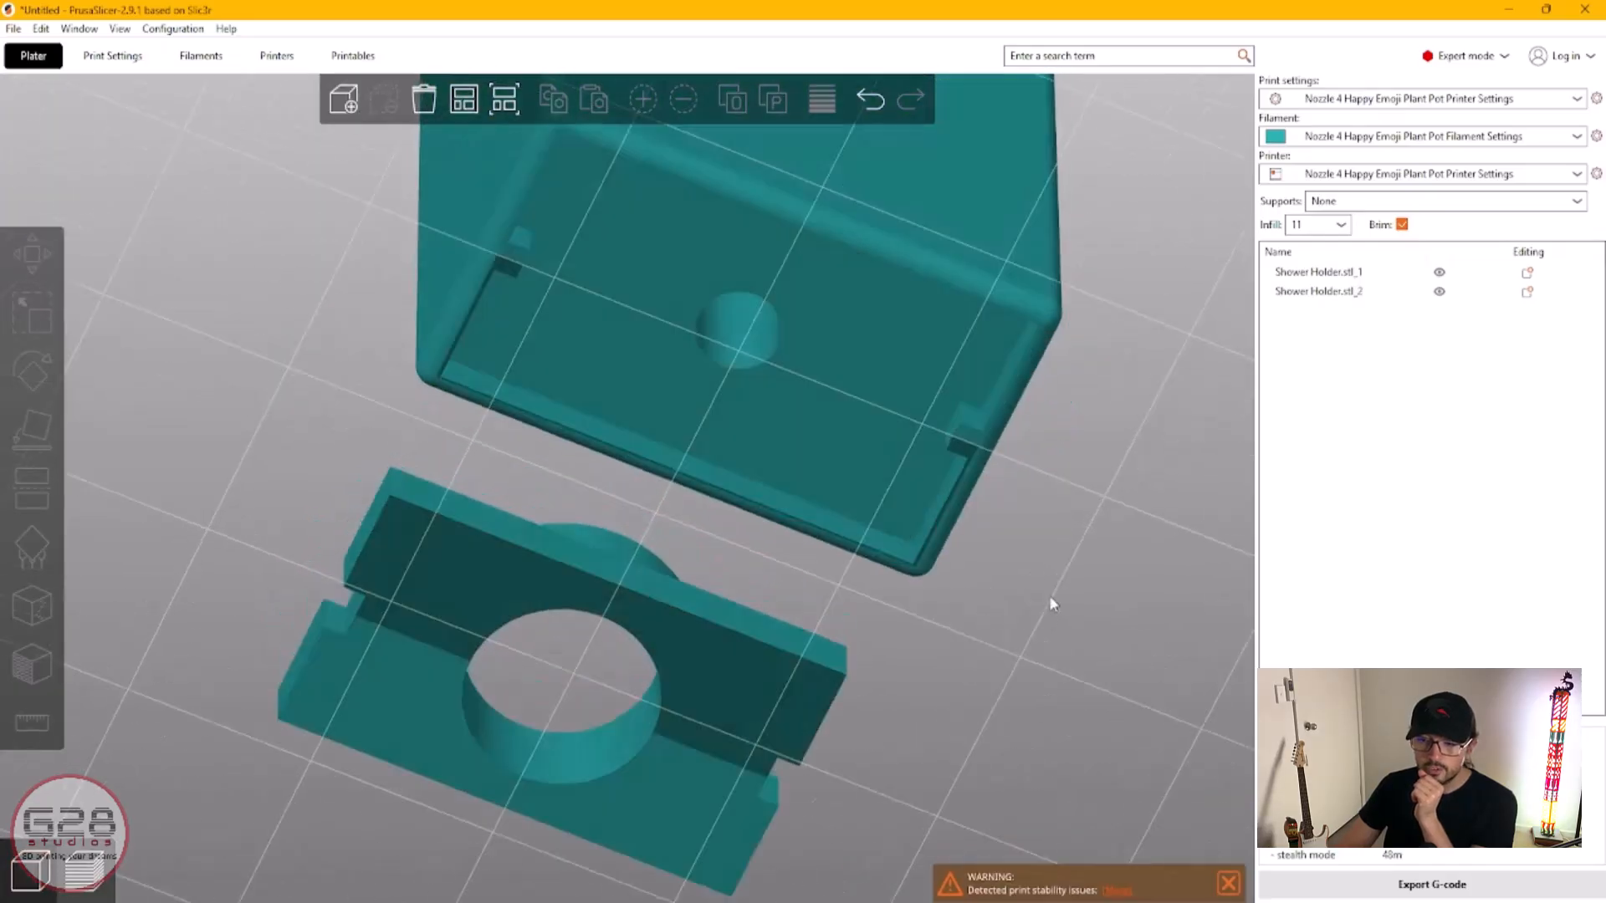
Step: Paint a ring of support enforcers around the screw hole in the holder's underside recess and preview the slice
{"action": "scroll", "coordinate": [1011, 739], "scroll_direction": "up", "scroll_amount": 6}
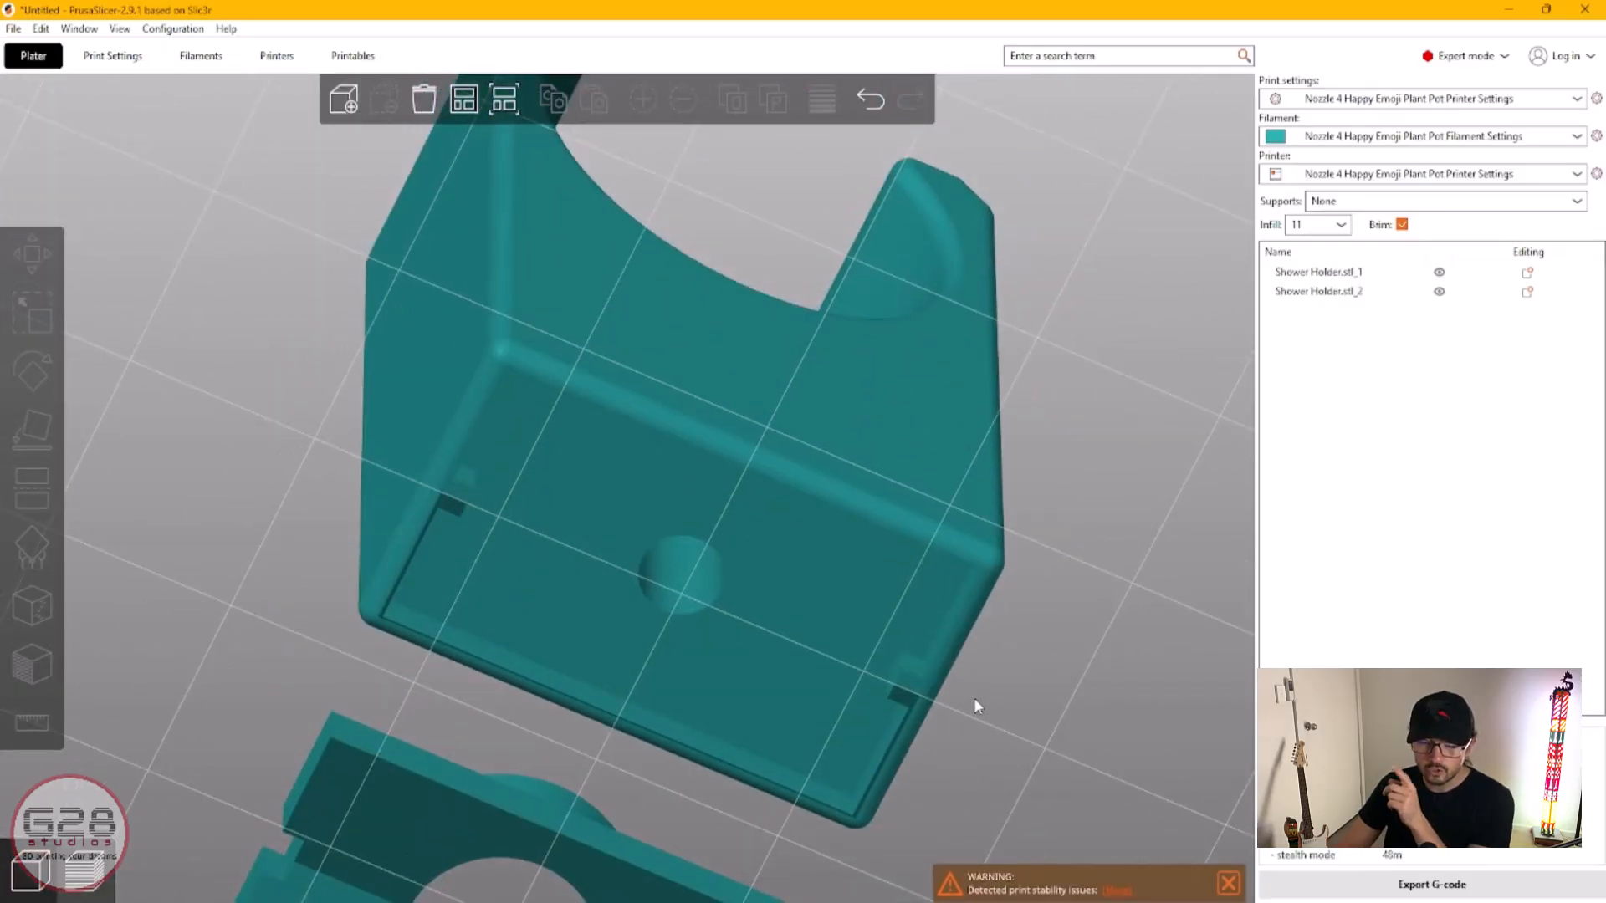
{"action": "left_click", "coordinate": [797, 567]}
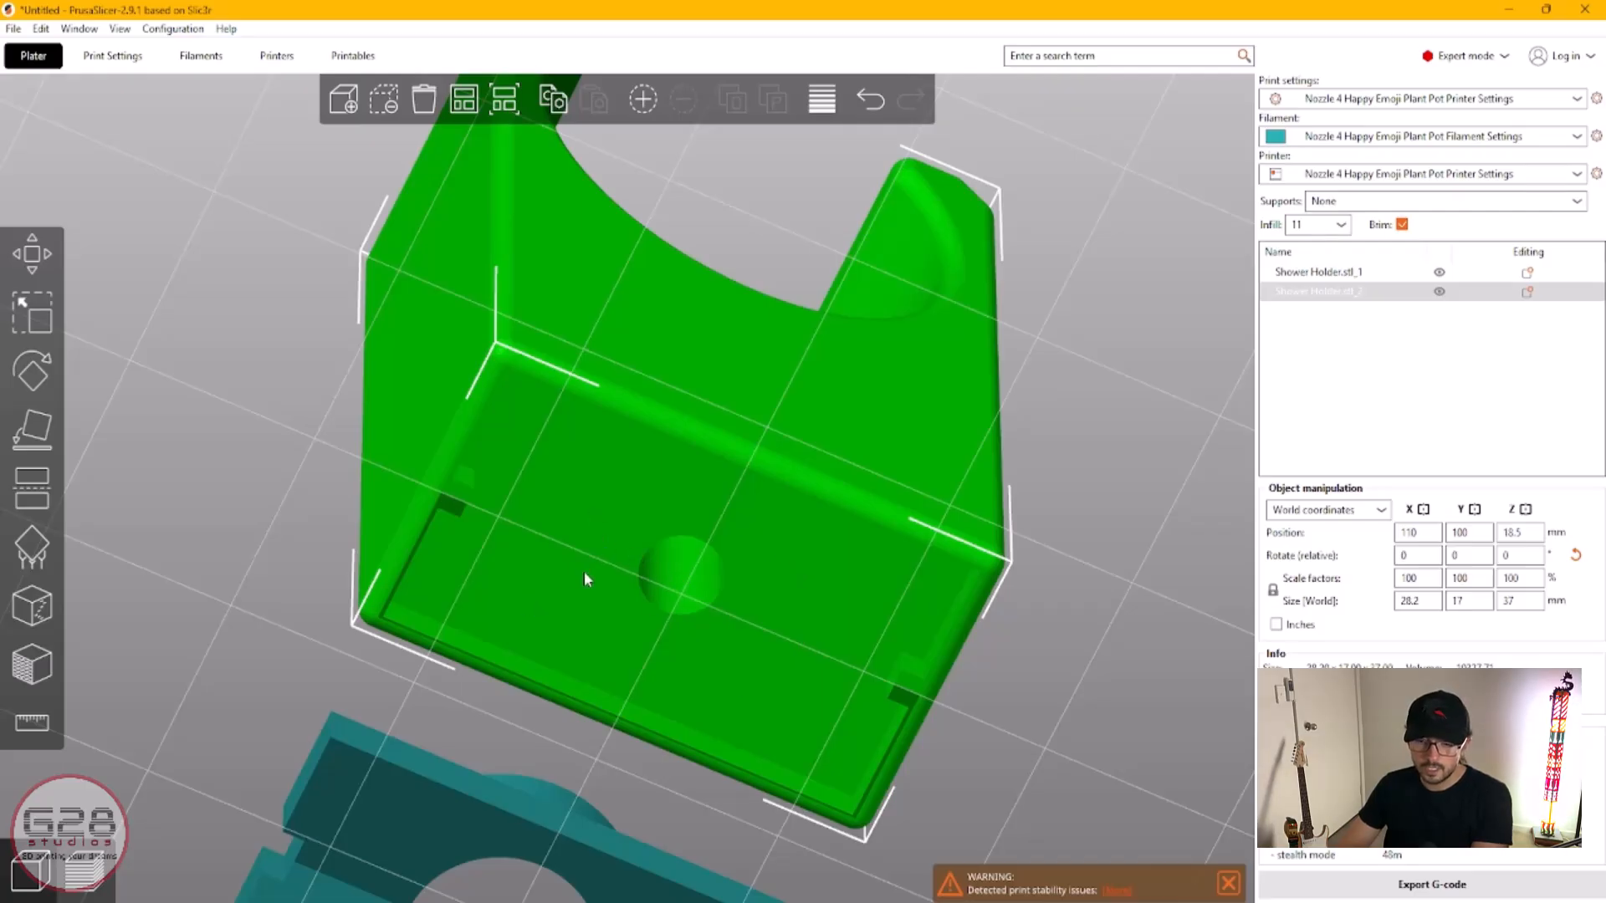
{"action": "left_click", "coordinate": [34, 548]}
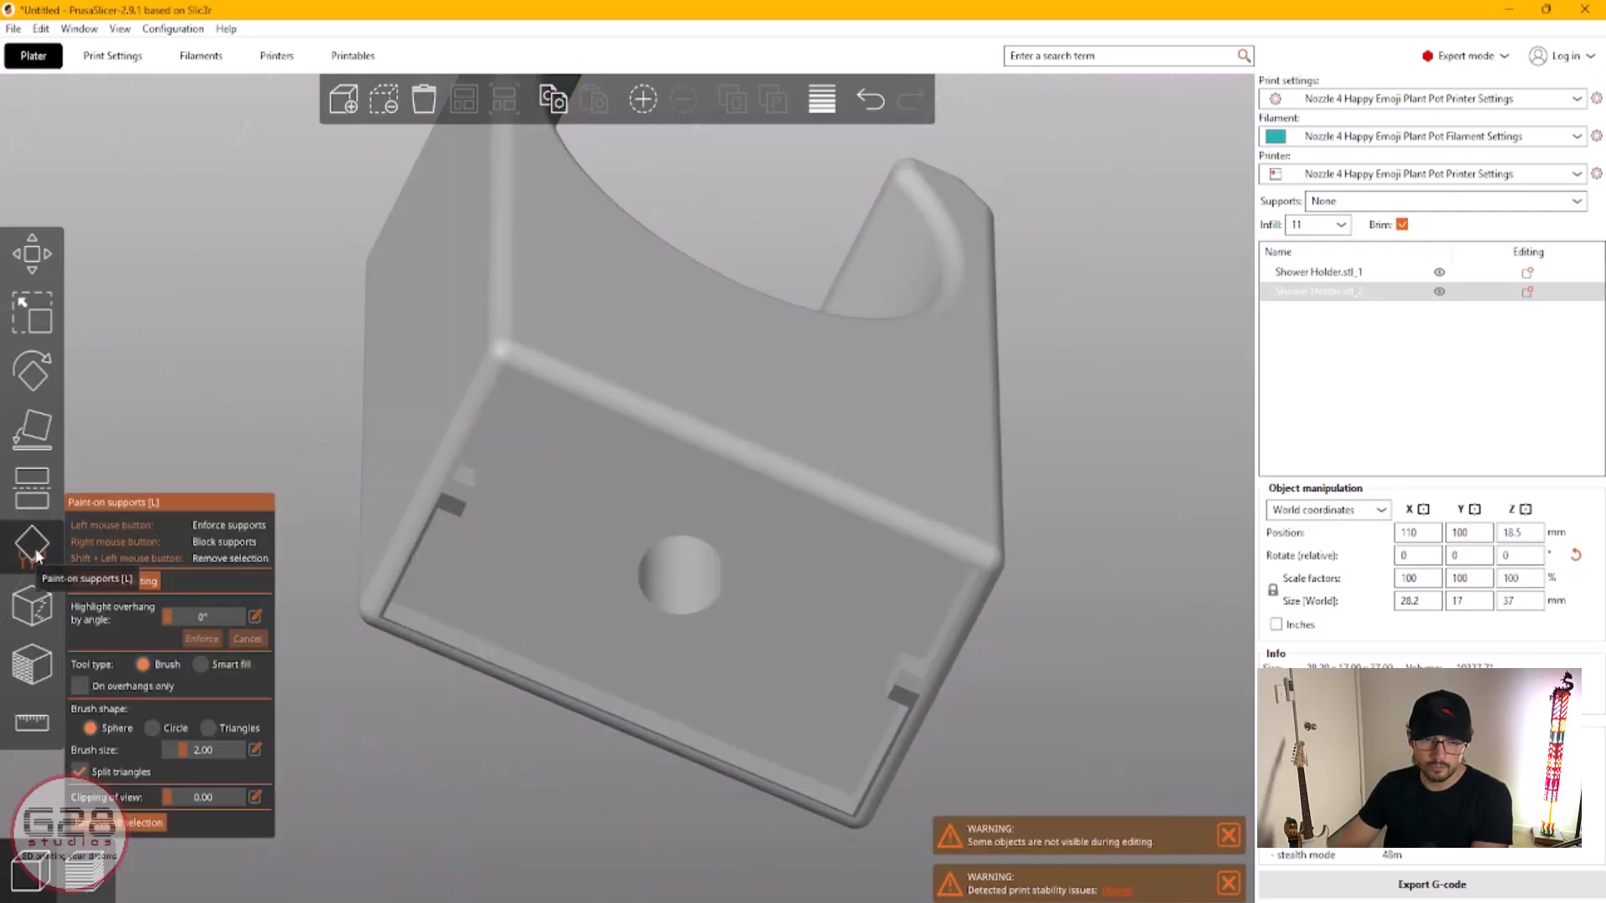
{"action": "left_click", "coordinate": [642, 534]}
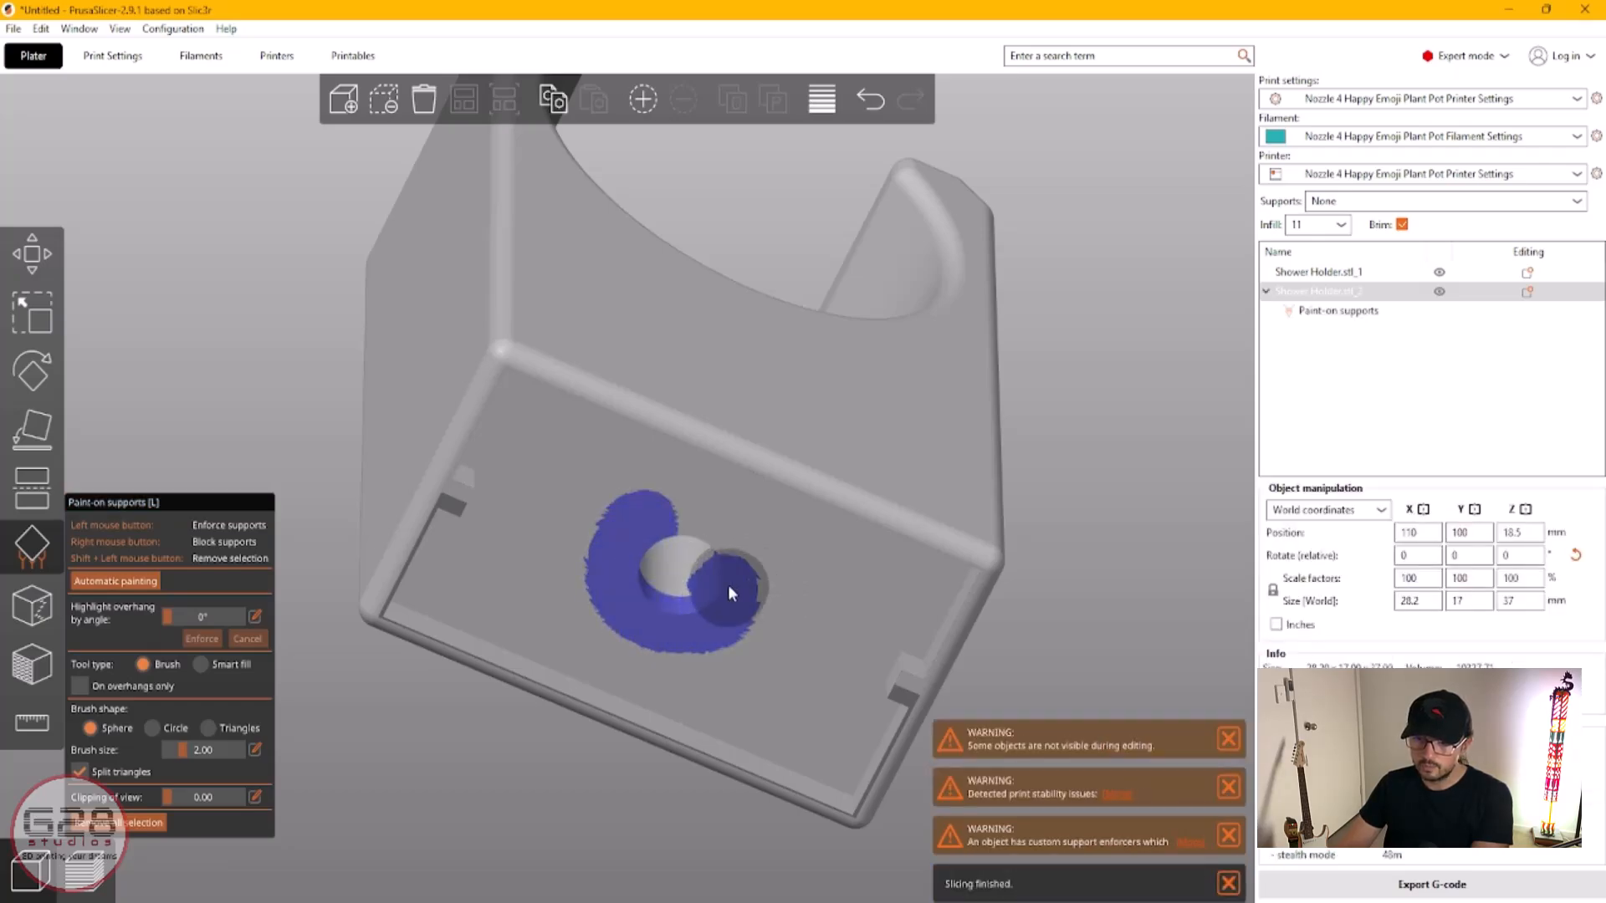
{"action": "key", "text": "ctrl+z"}
{"action": "left_click_drag", "start_coordinate": [720, 527], "coordinate": [651, 517]}
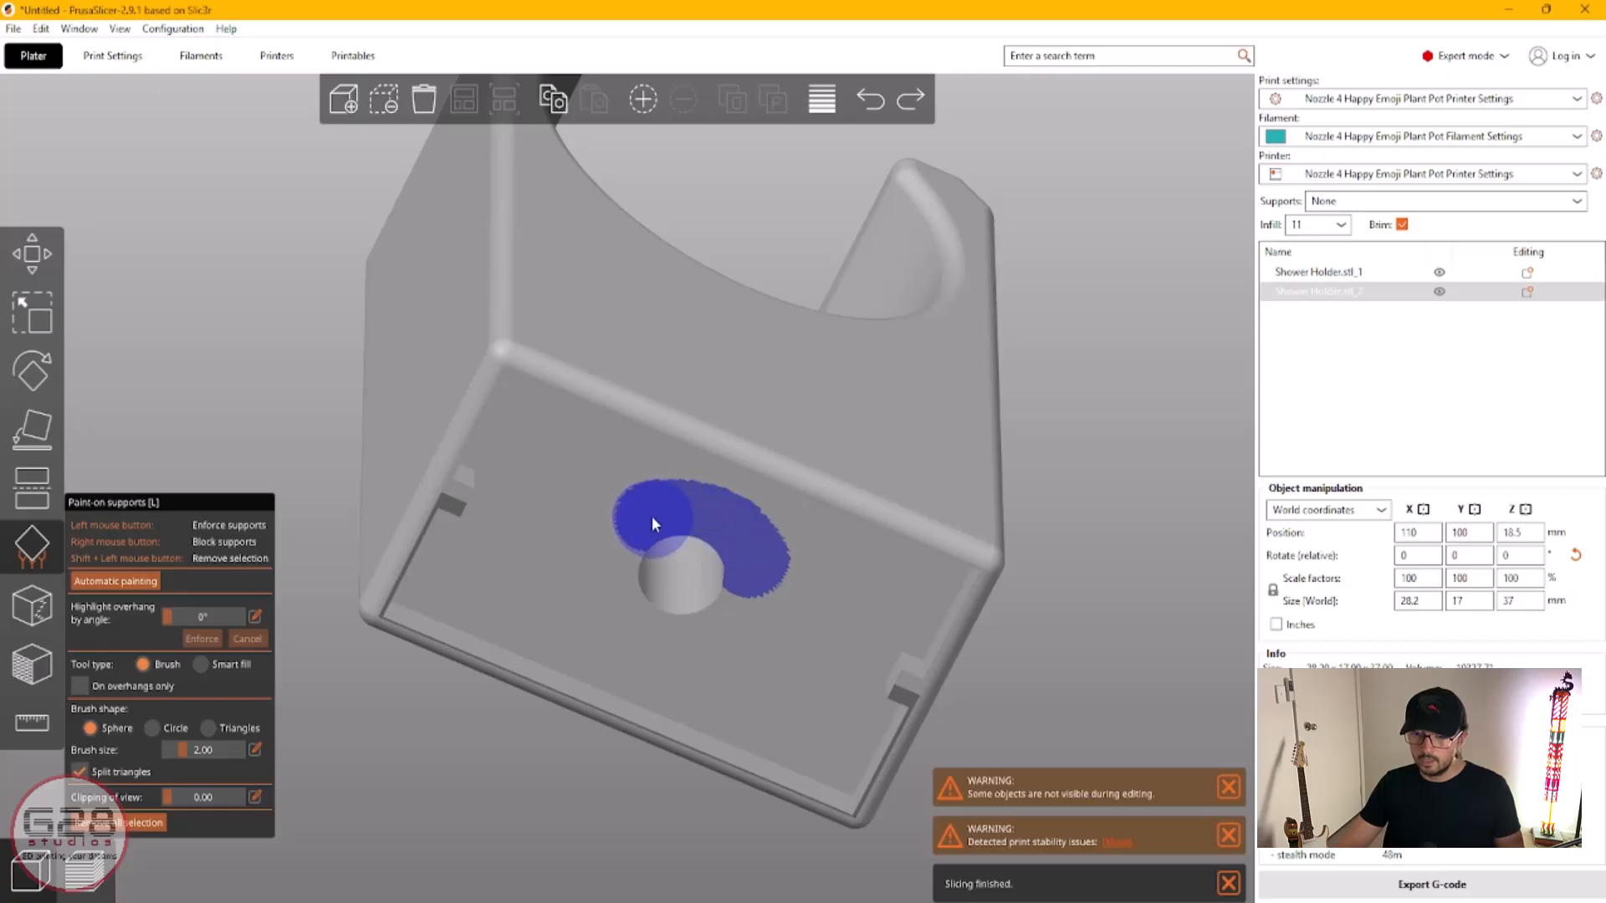
{"action": "mouse_move", "coordinate": [639, 619]}
{"action": "left_mouse_down"}
{"action": "mouse_move", "coordinate": [723, 635]}
{"action": "mouse_move", "coordinate": [741, 591]}
{"action": "mouse_move", "coordinate": [730, 549]}
{"action": "mouse_move", "coordinate": [673, 519]}
{"action": "mouse_move", "coordinate": [609, 587]}
{"action": "left_mouse_up"}
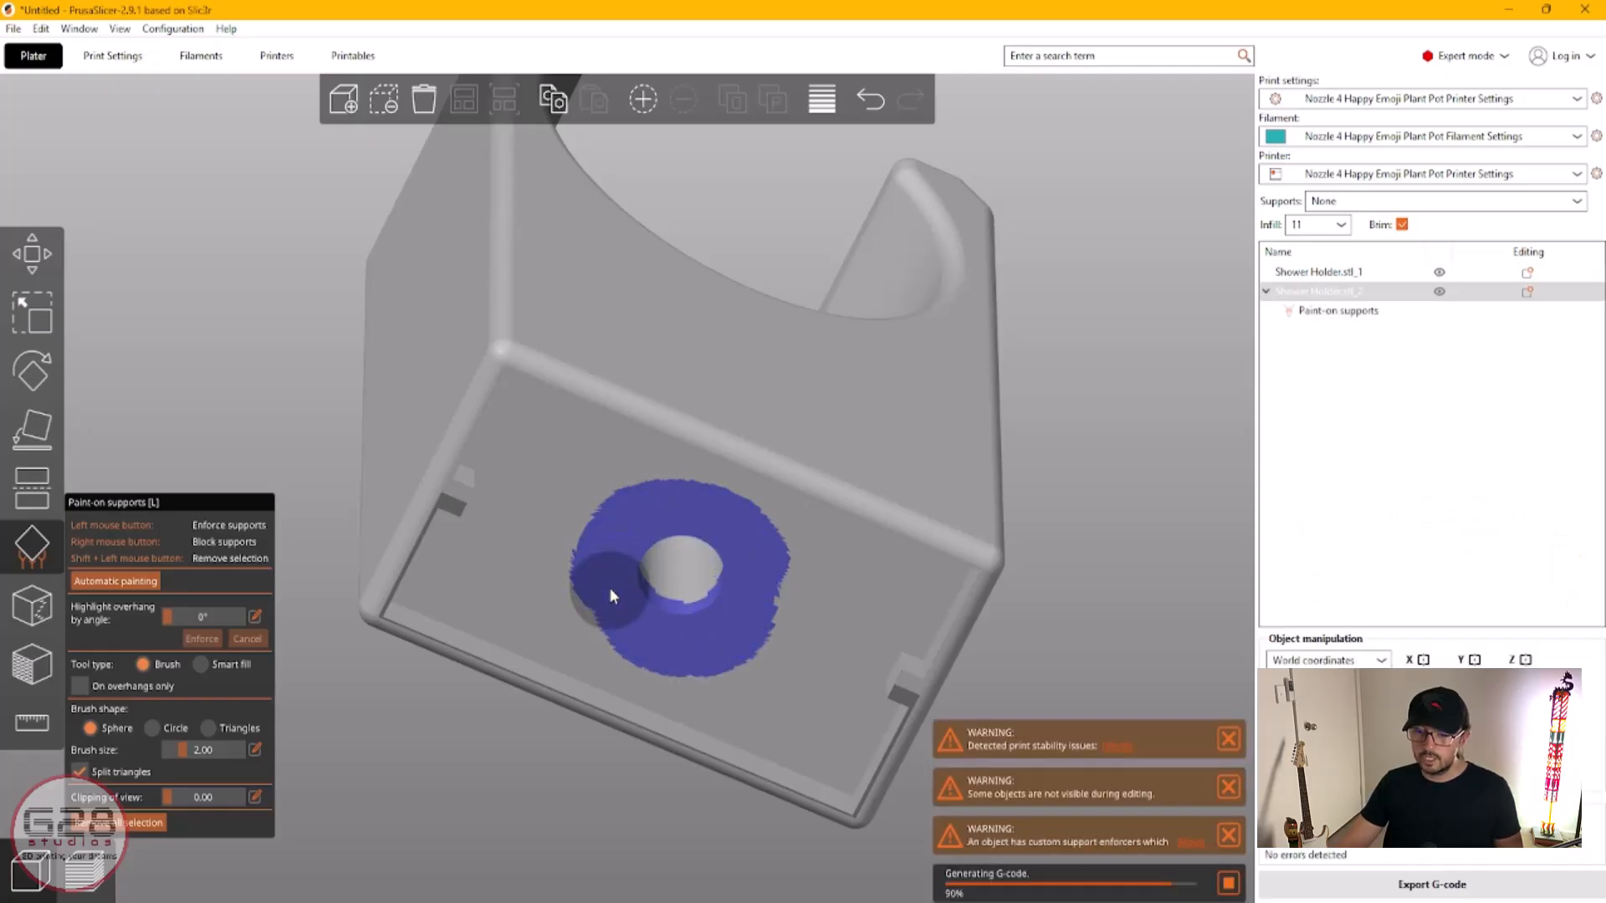
{"action": "left_click", "coordinate": [84, 871]}
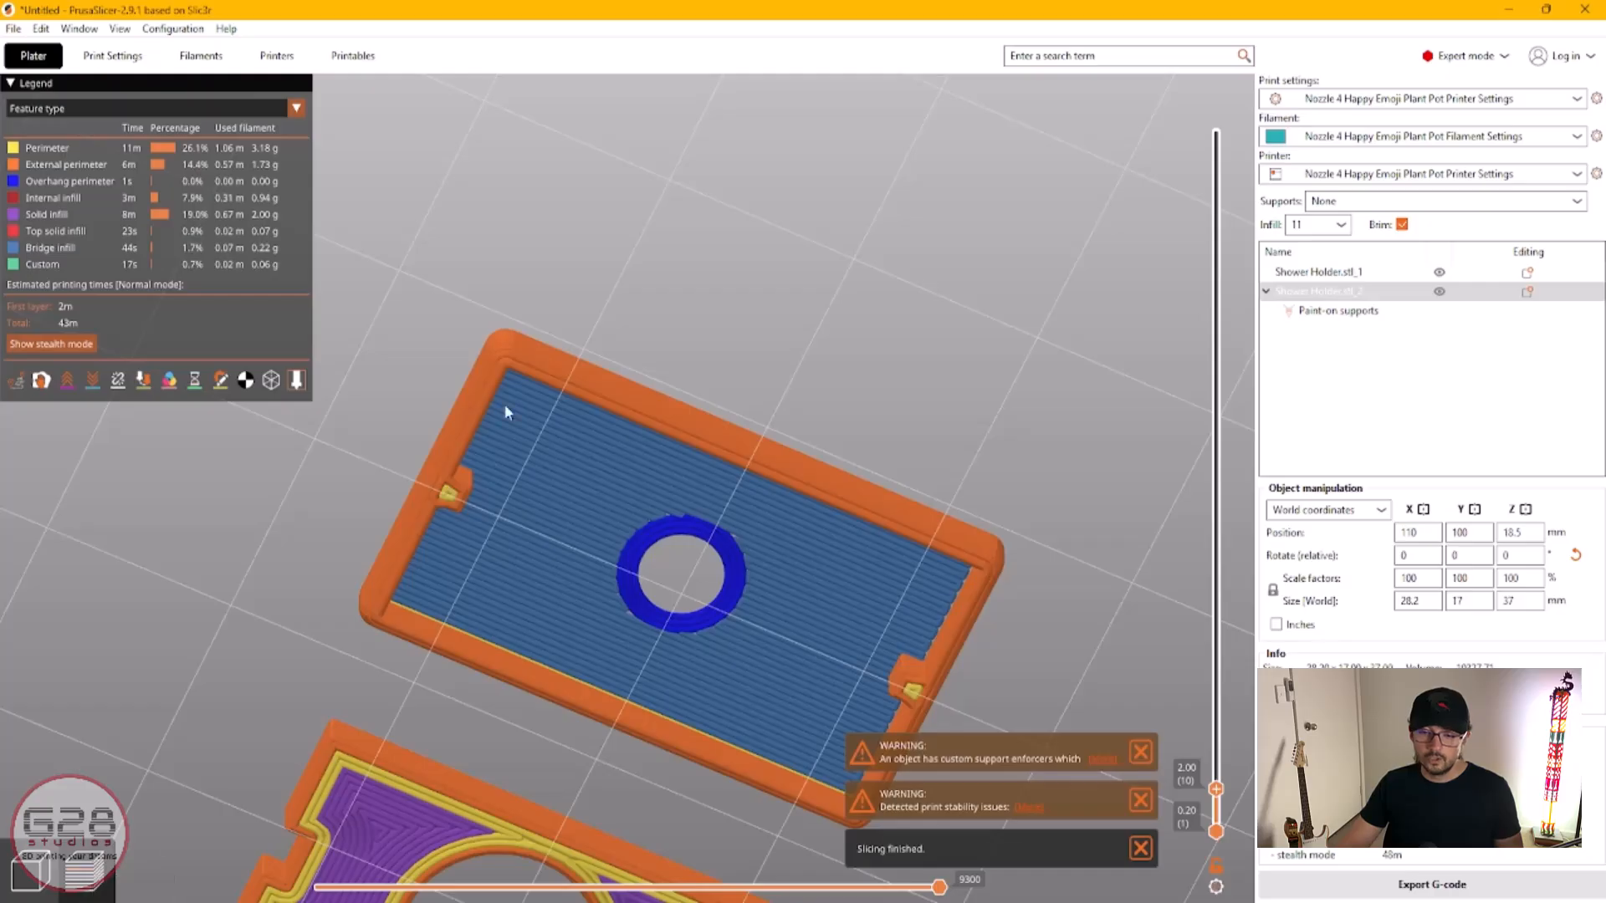
Step: Enable support material generation in the print settings and set the support style to Organic
{"action": "left_click", "coordinate": [113, 55]}
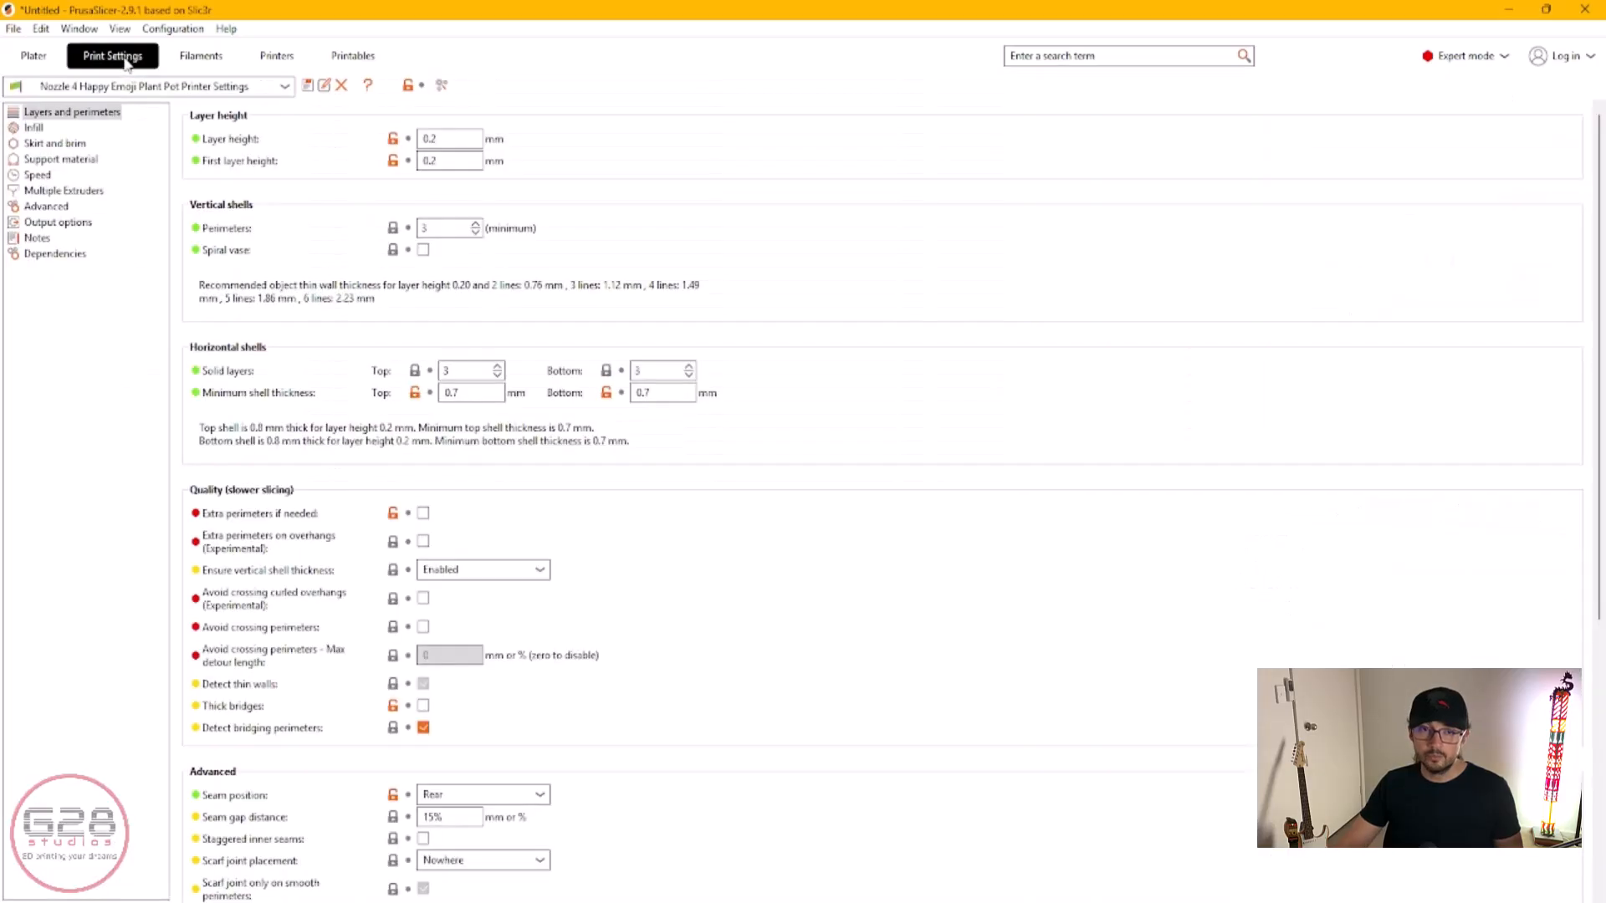
{"action": "left_click", "coordinate": [50, 159]}
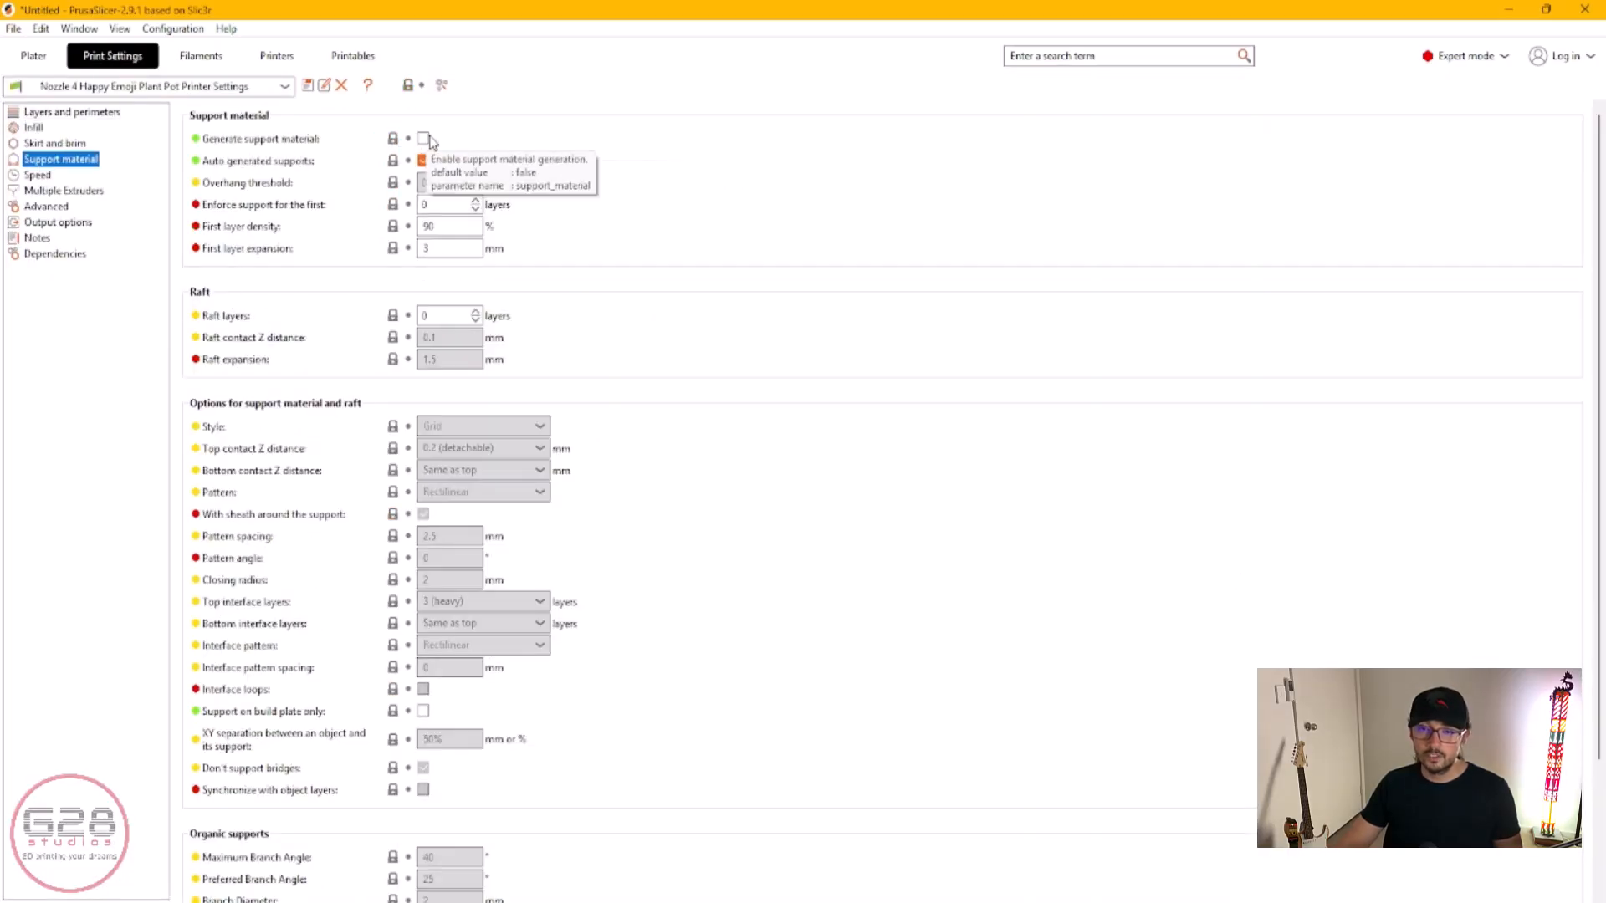
{"action": "left_click", "coordinate": [423, 138]}
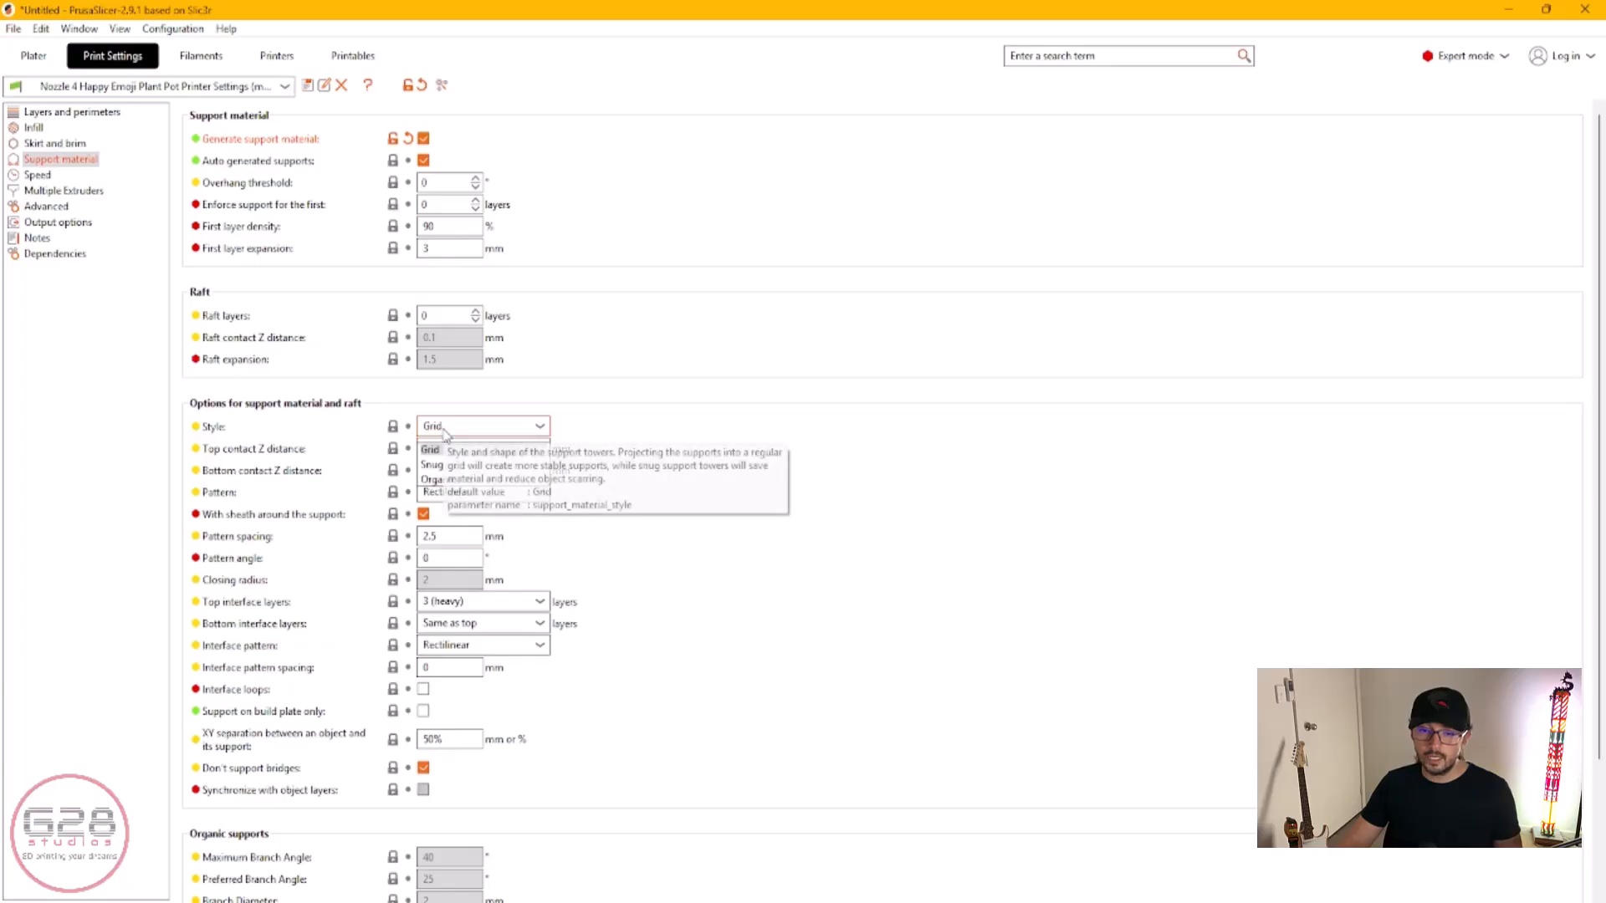
{"action": "left_click", "coordinate": [469, 426]}
{"action": "left_click", "coordinate": [461, 488]}
Step: Examine the generated supports and the bridging around the holder's screw hole from above at layer 10 (2.00 mm)
{"action": "left_click", "coordinate": [33, 56]}
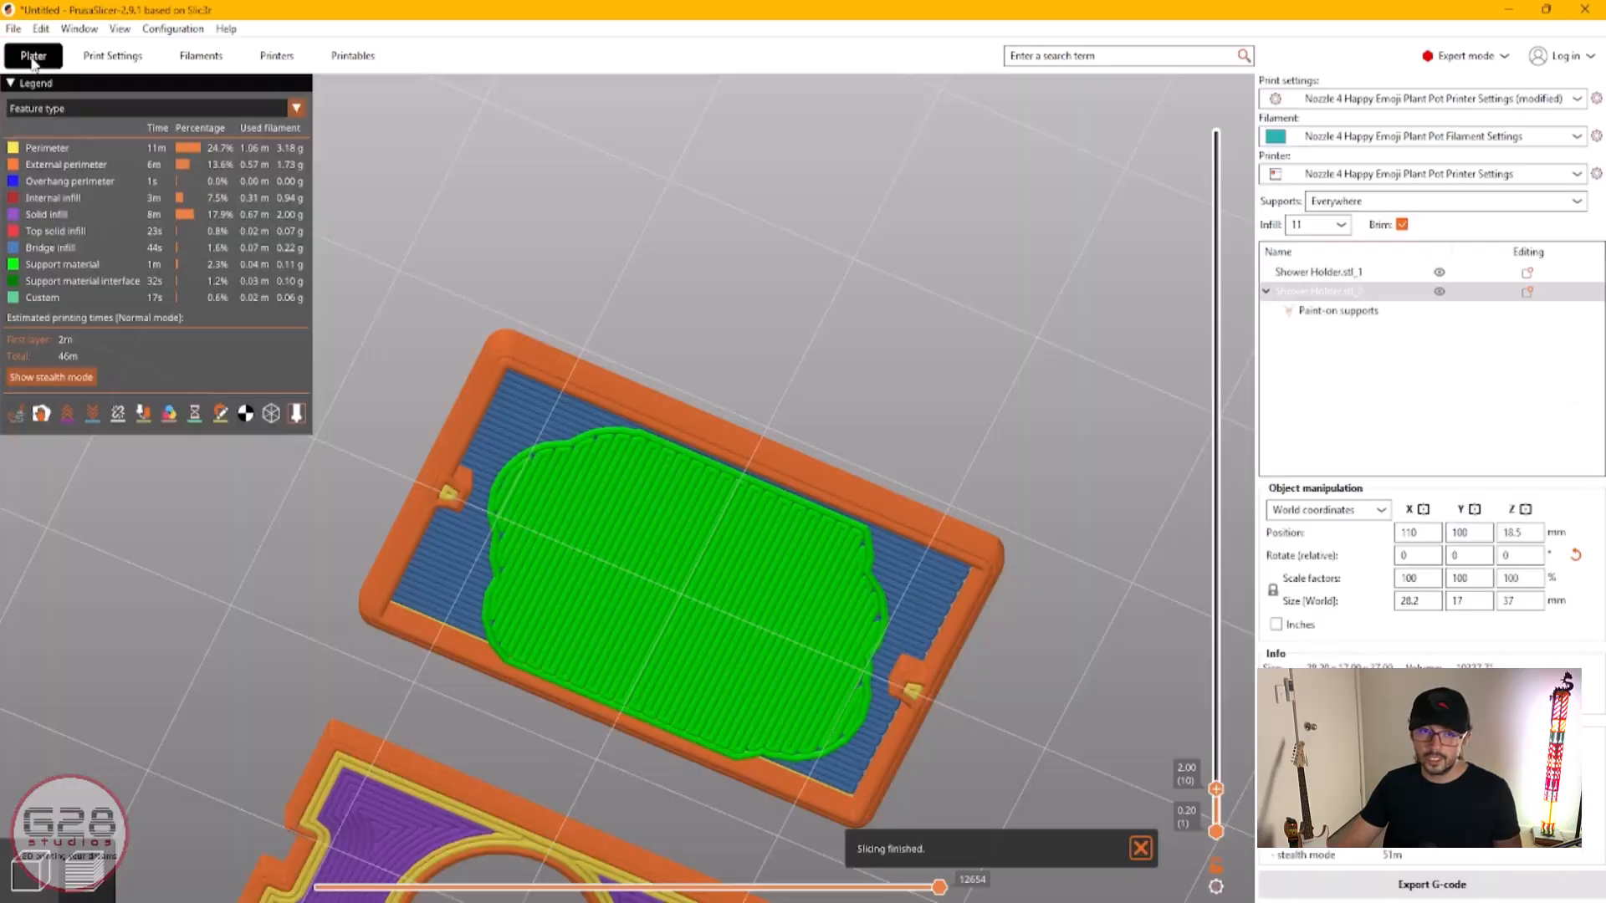
{"action": "left_click_drag", "start_coordinate": [1035, 458], "coordinate": [1075, 574]}
{"action": "mouse_move", "coordinate": [1216, 799]}
{"action": "left_mouse_down"}
{"action": "mouse_move", "coordinate": [1219, 841]}
{"action": "mouse_move", "coordinate": [1239, 800]}
{"action": "left_mouse_up"}
{"action": "scroll", "coordinate": [1239, 799], "scroll_direction": "up", "scroll_amount": 1}
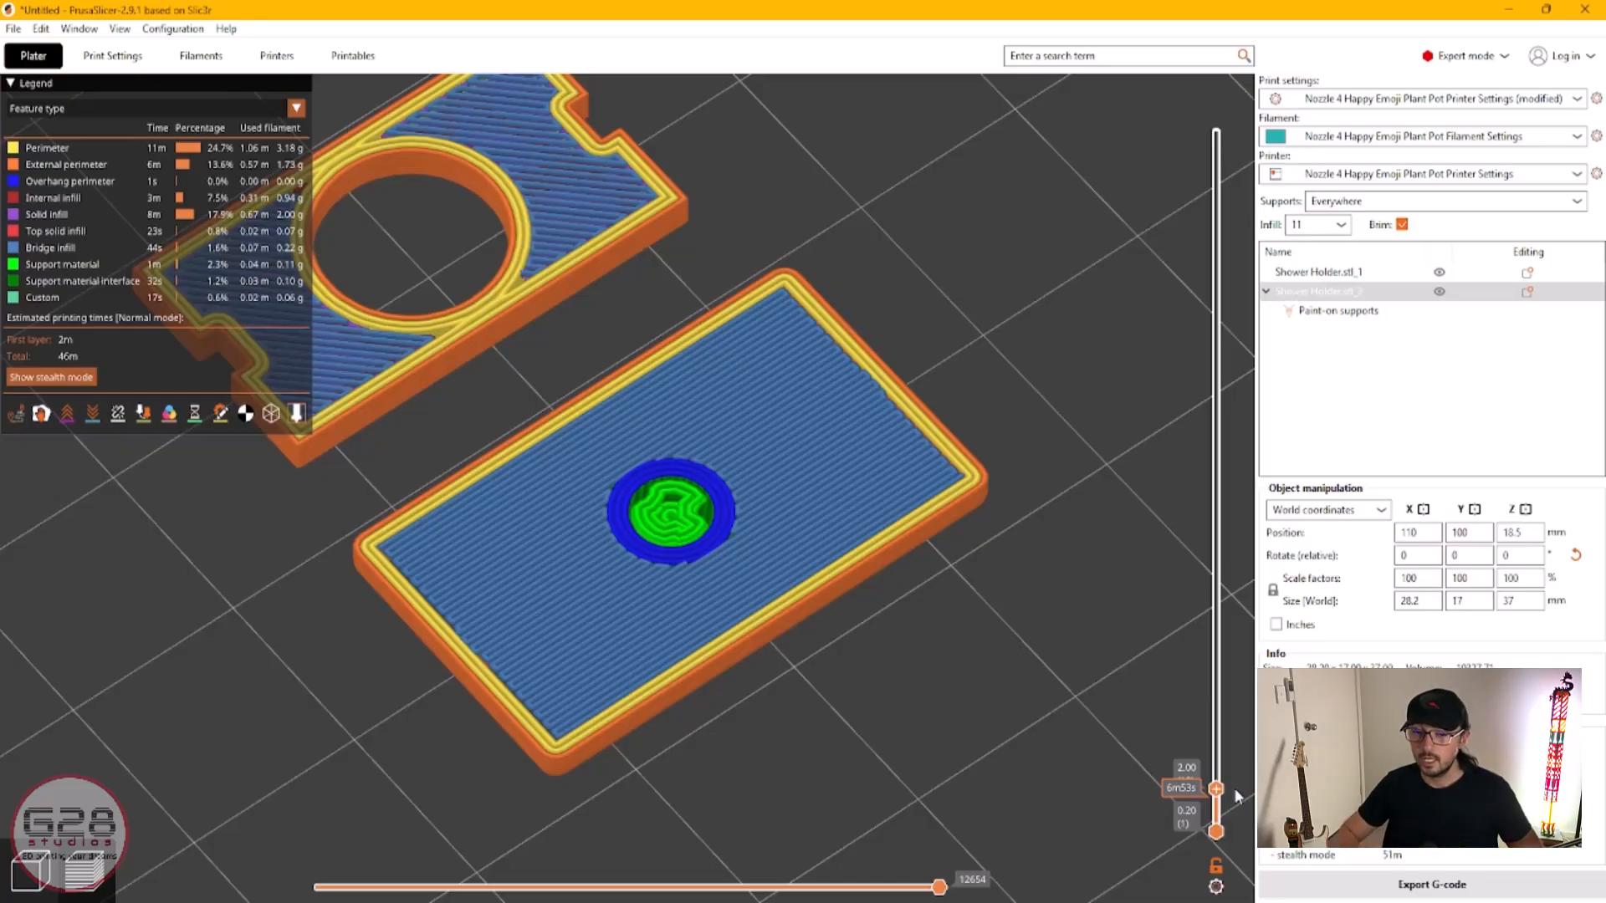
Step: Leave support painting and rotate both parts together about the vertical axis so they sit diagonally to the bed axes
{"action": "left_click", "coordinate": [28, 874]}
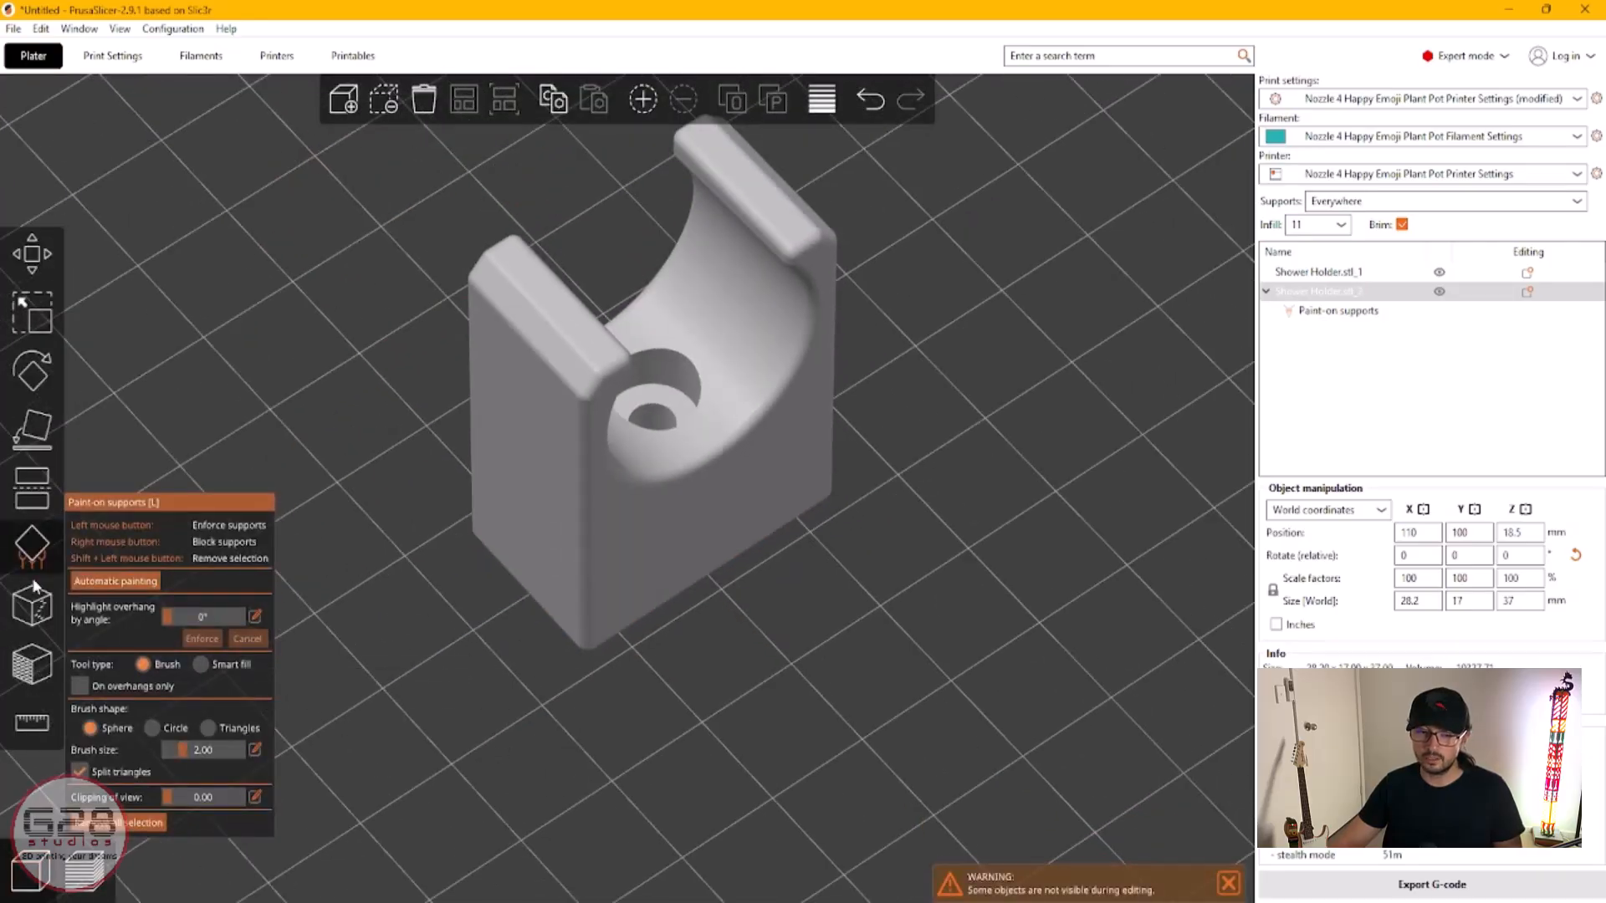
{"action": "left_click", "coordinate": [32, 547]}
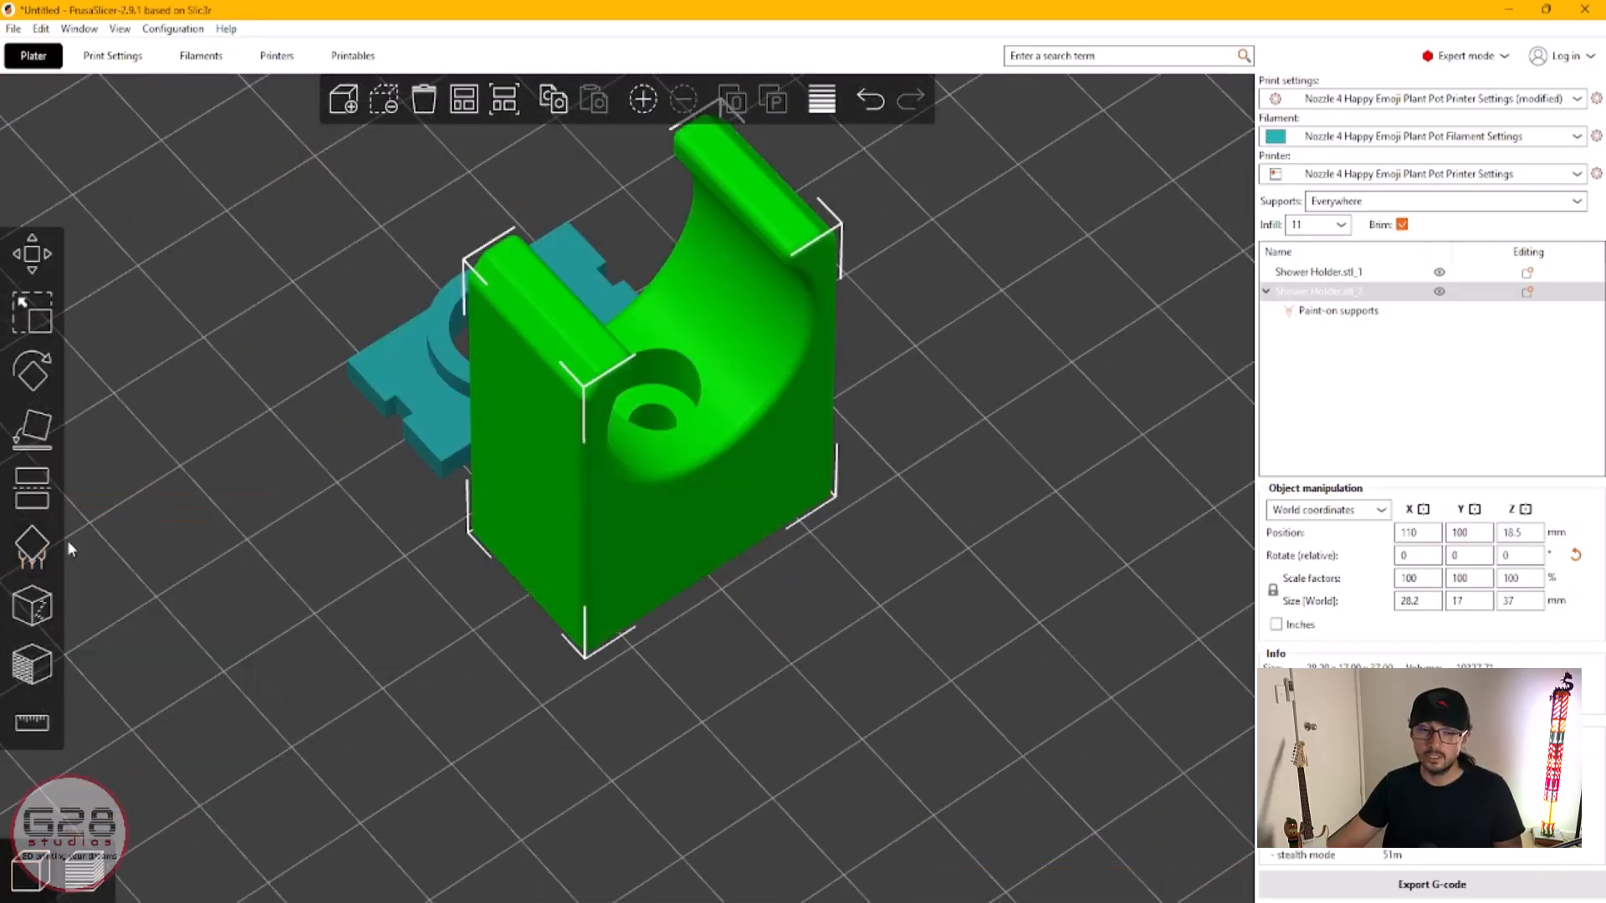
{"action": "scroll", "coordinate": [753, 519], "scroll_direction": "down", "scroll_amount": 5}
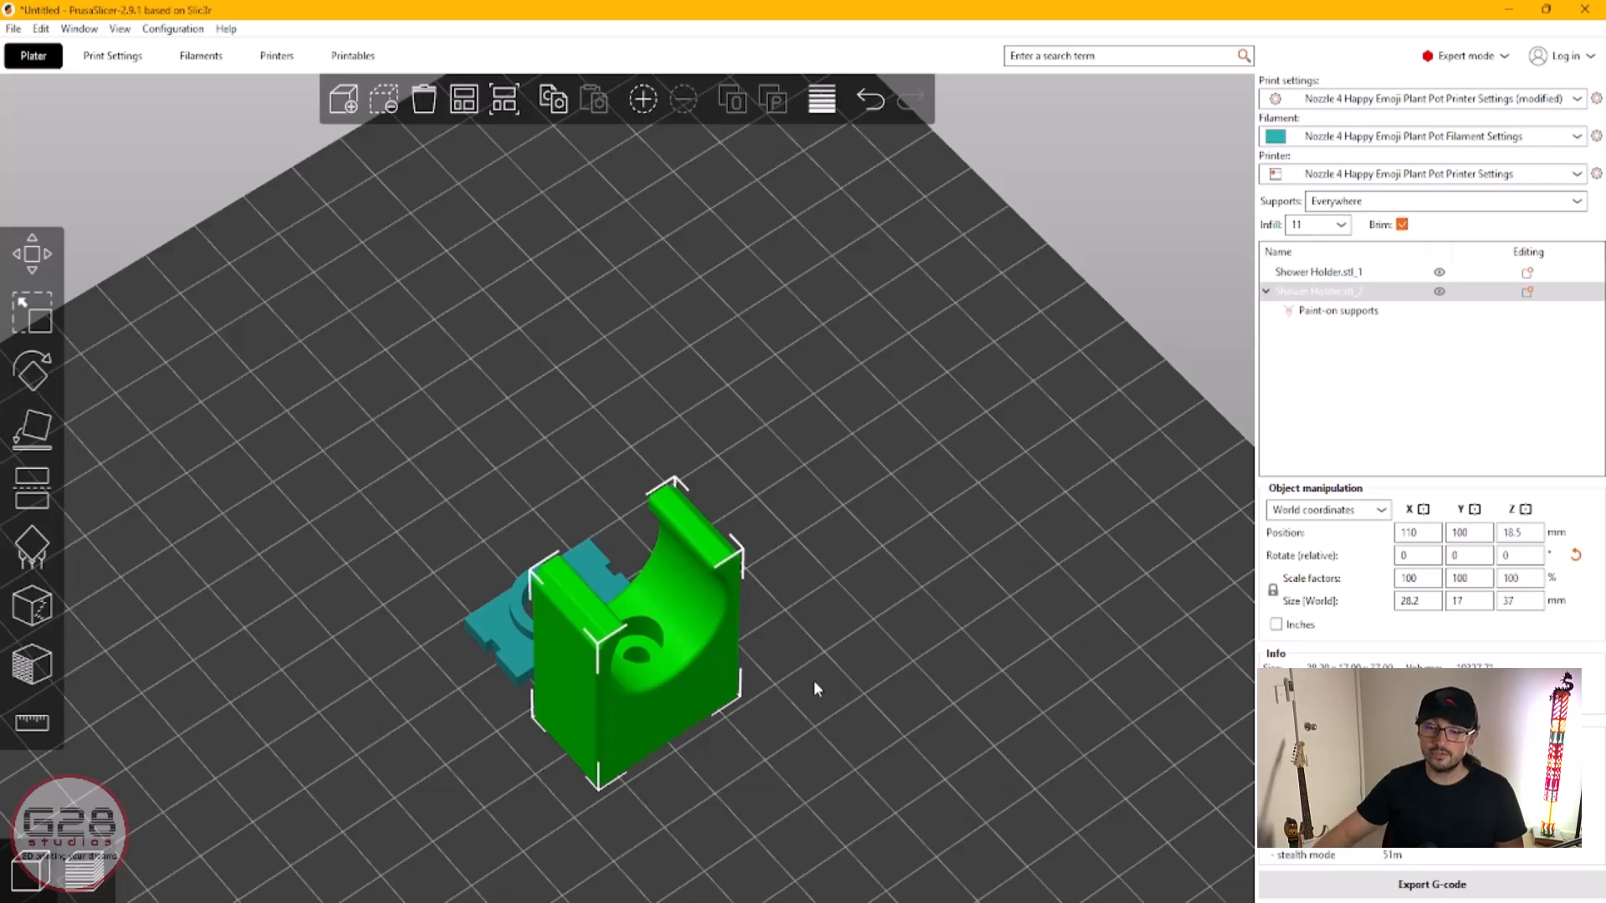
{"action": "key", "text": "ctrl+a"}
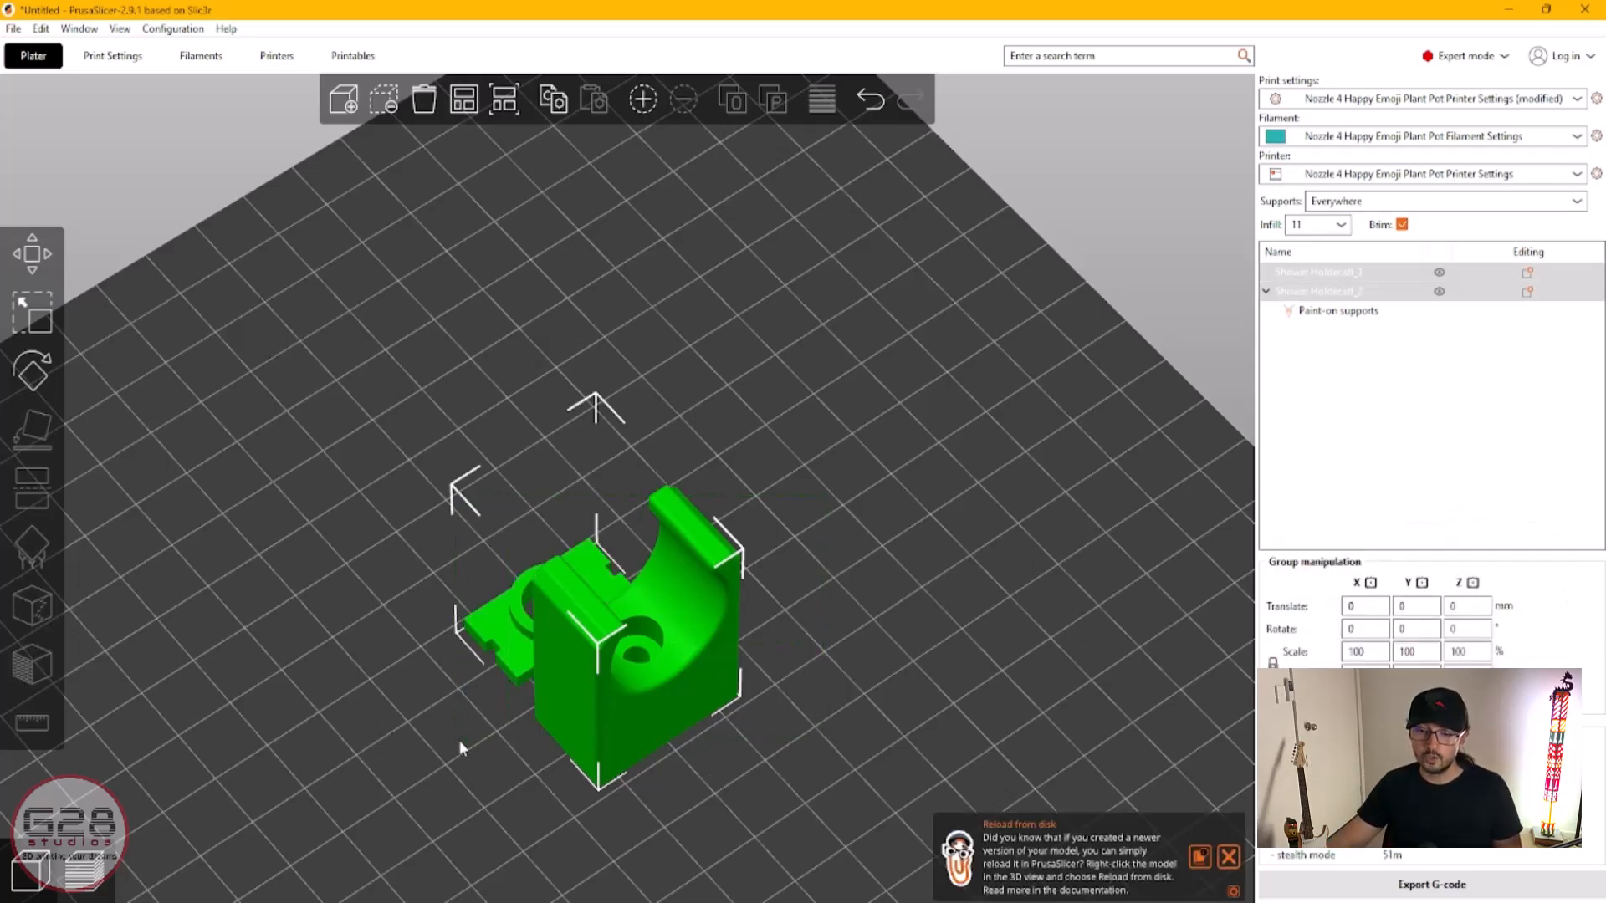
{"action": "left_click", "coordinate": [34, 376]}
{"action": "left_click_drag", "start_coordinate": [774, 458], "coordinate": [846, 595]}
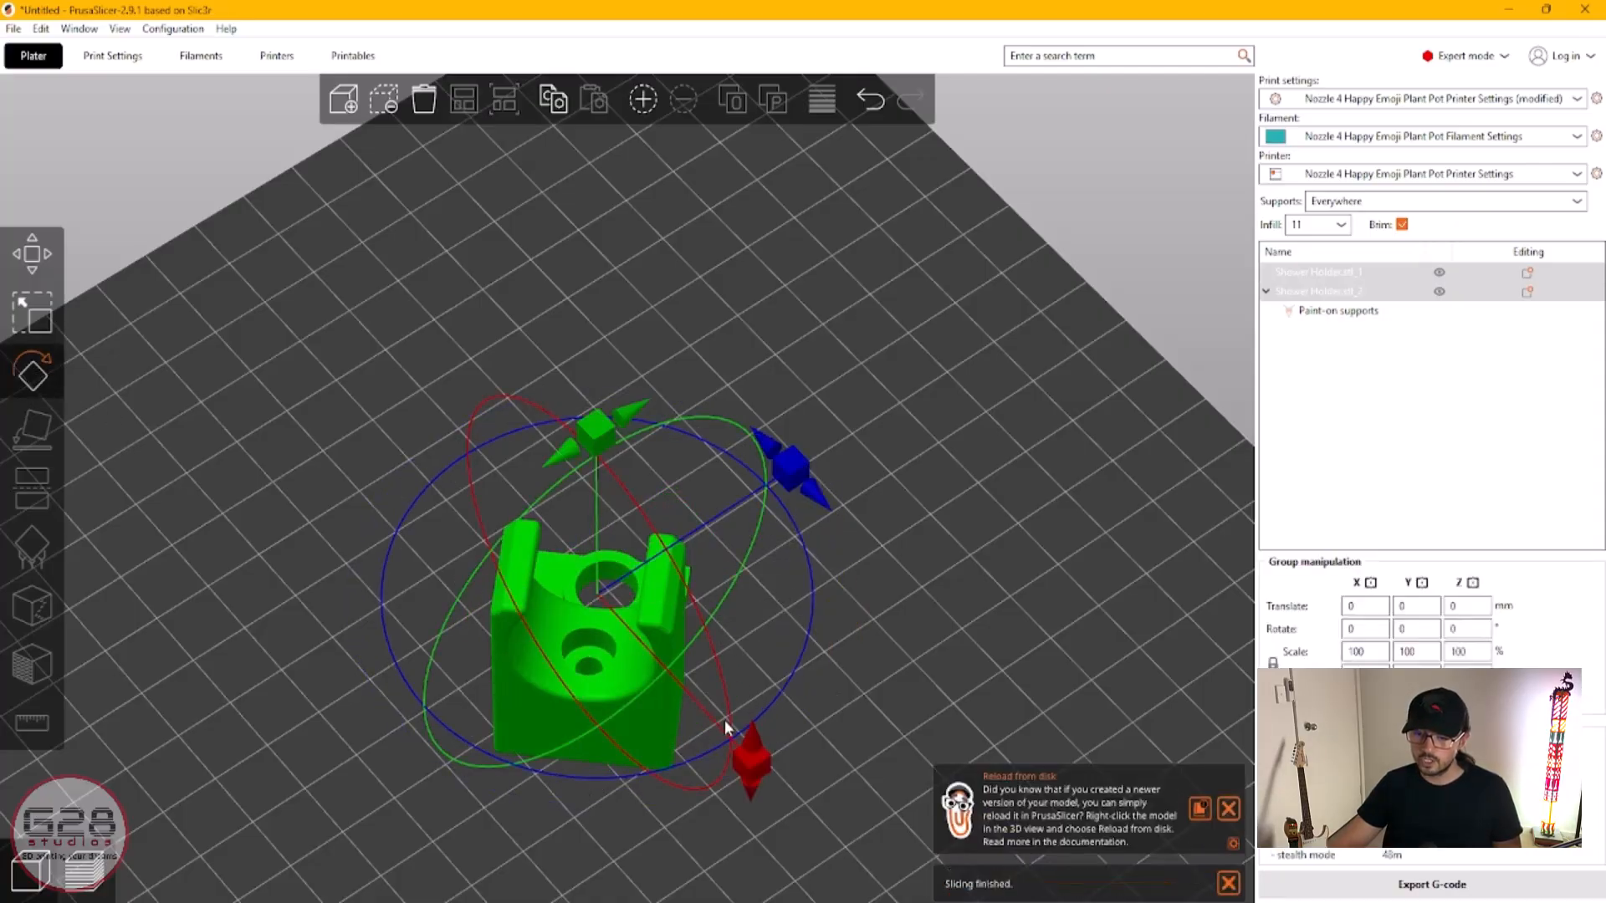
Step: Preview the rotated parts at layer 10 (2.00 mm) and examine the direction of the bridging lines on both
{"action": "left_click", "coordinate": [81, 872]}
{"action": "scroll", "coordinate": [635, 753], "scroll_direction": "up", "scroll_amount": 5}
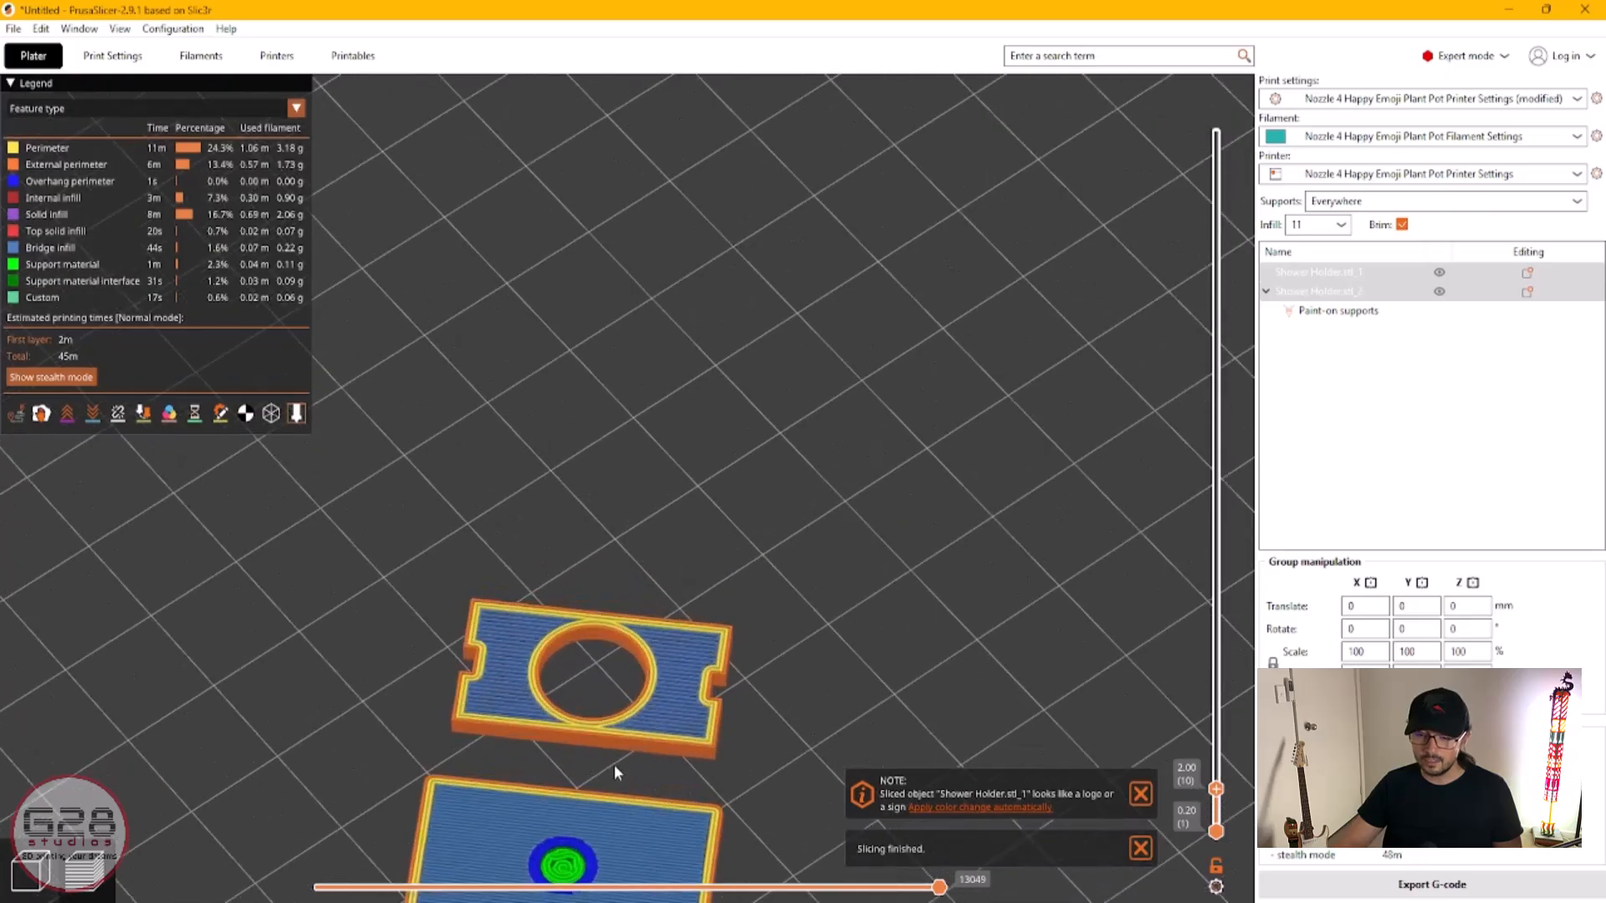
{"action": "scroll", "coordinate": [703, 443], "scroll_direction": "up", "scroll_amount": 5}
{"action": "mouse_move", "coordinate": [1214, 790]}
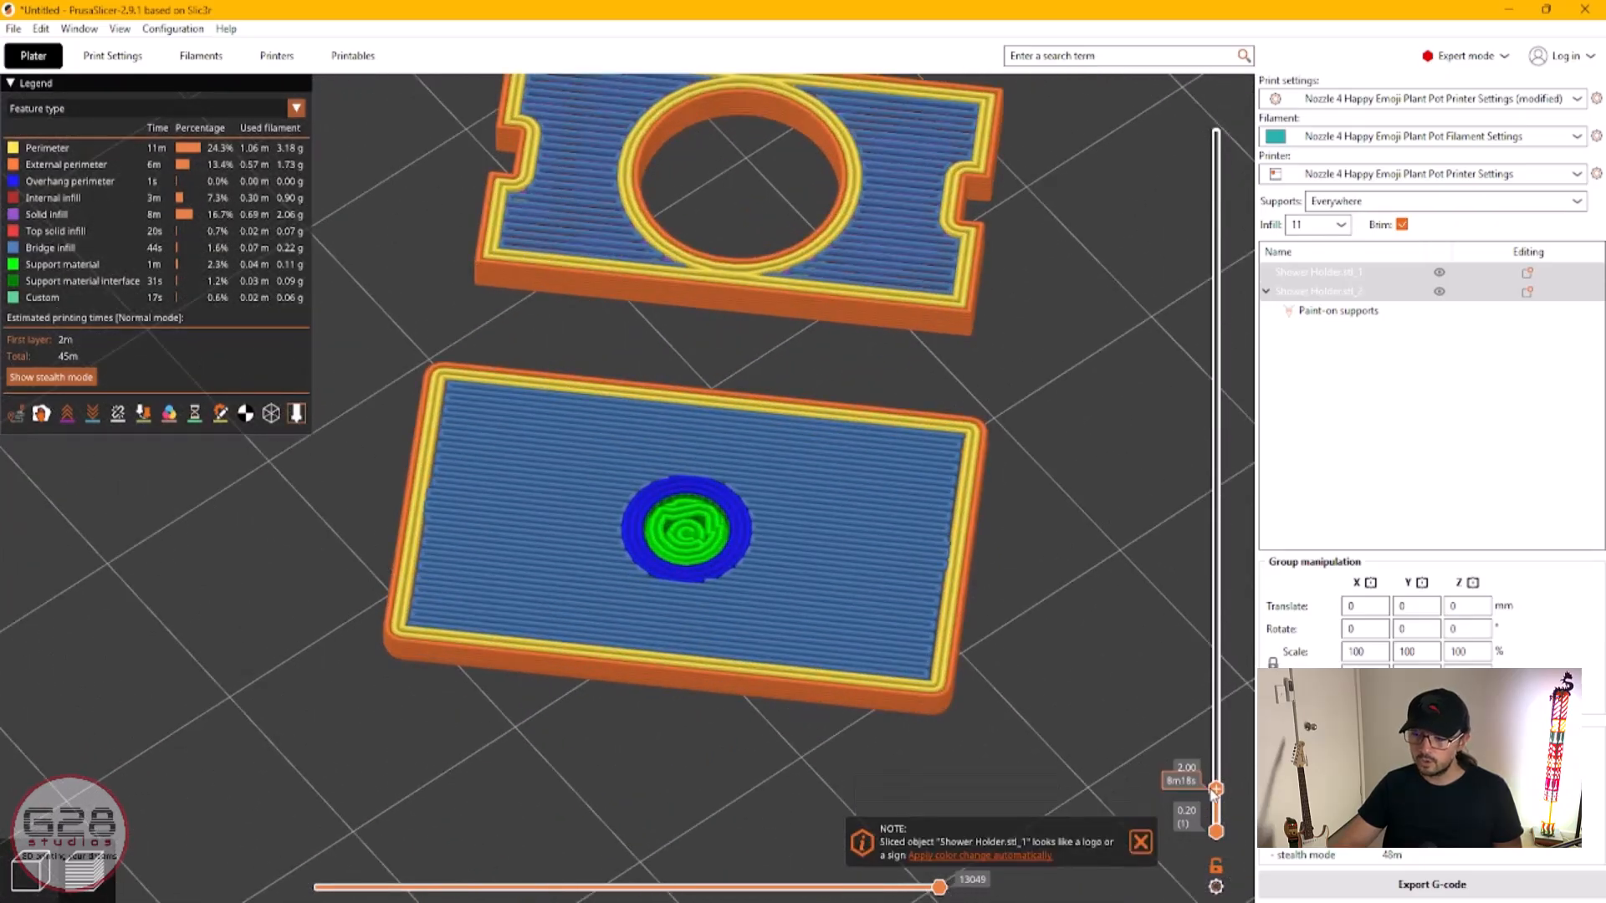
{"action": "left_click_drag", "start_coordinate": [1216, 793], "coordinate": [1215, 795]}
{"action": "mouse_move", "coordinate": [1215, 791]}
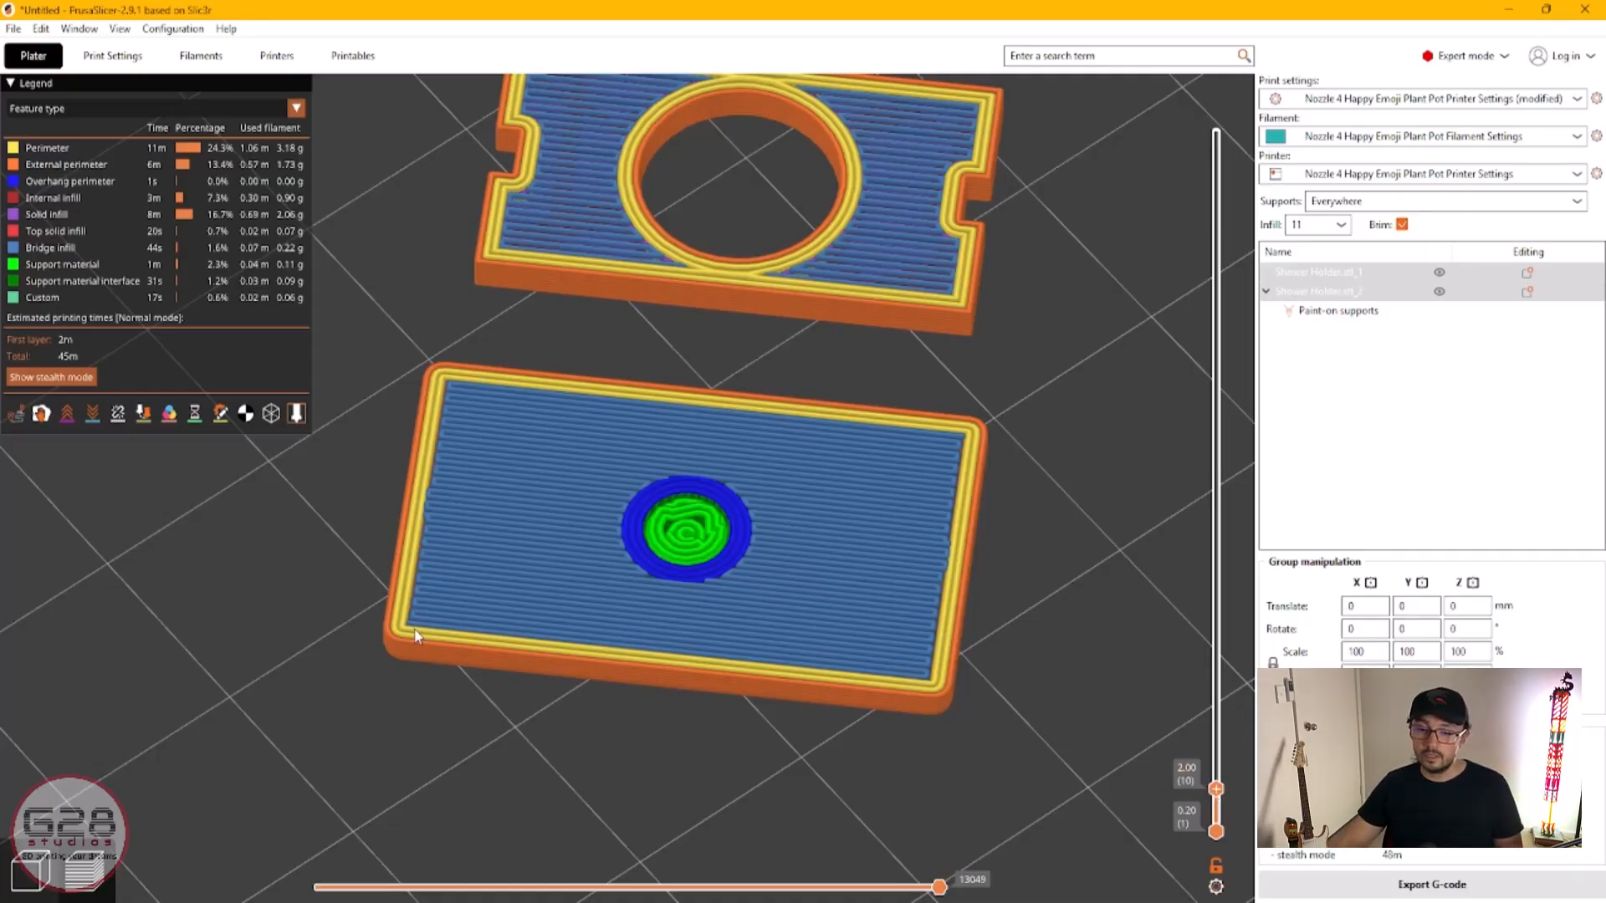
{"action": "scroll", "coordinate": [438, 646], "scroll_direction": "up", "scroll_amount": 2}
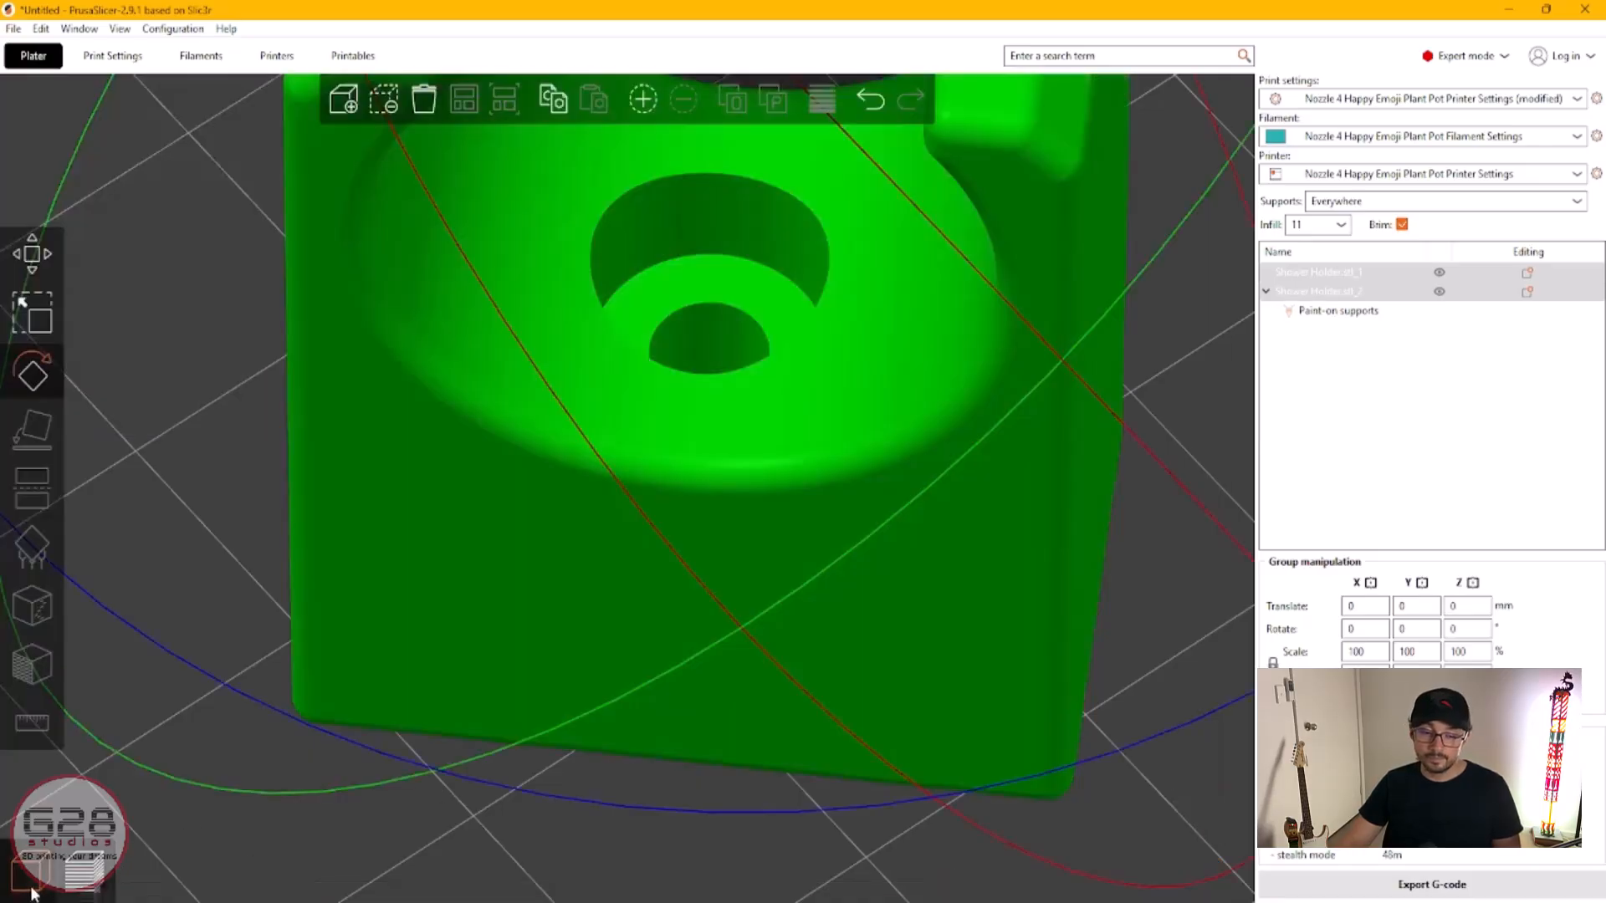
Step: Try a further rotation of both parts about the vertical axis and preview the bridging lines
{"action": "scroll", "coordinate": [981, 465], "scroll_direction": "down", "scroll_amount": 5}
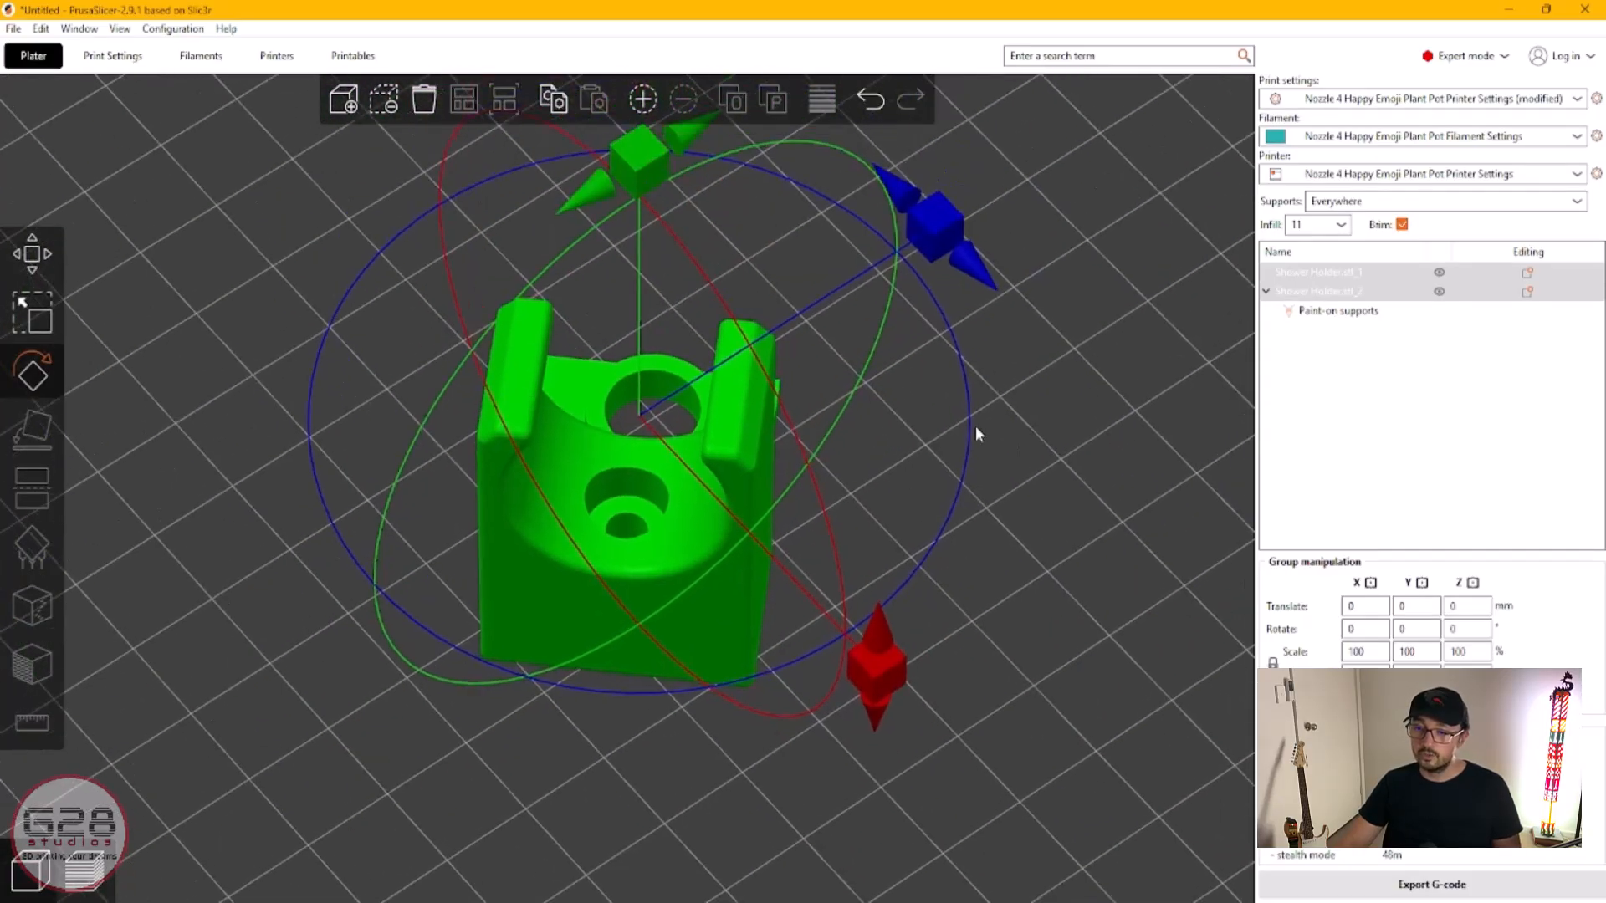
{"action": "left_click_drag", "start_coordinate": [975, 435], "coordinate": [954, 301]}
{"action": "left_click", "coordinate": [1092, 660]}
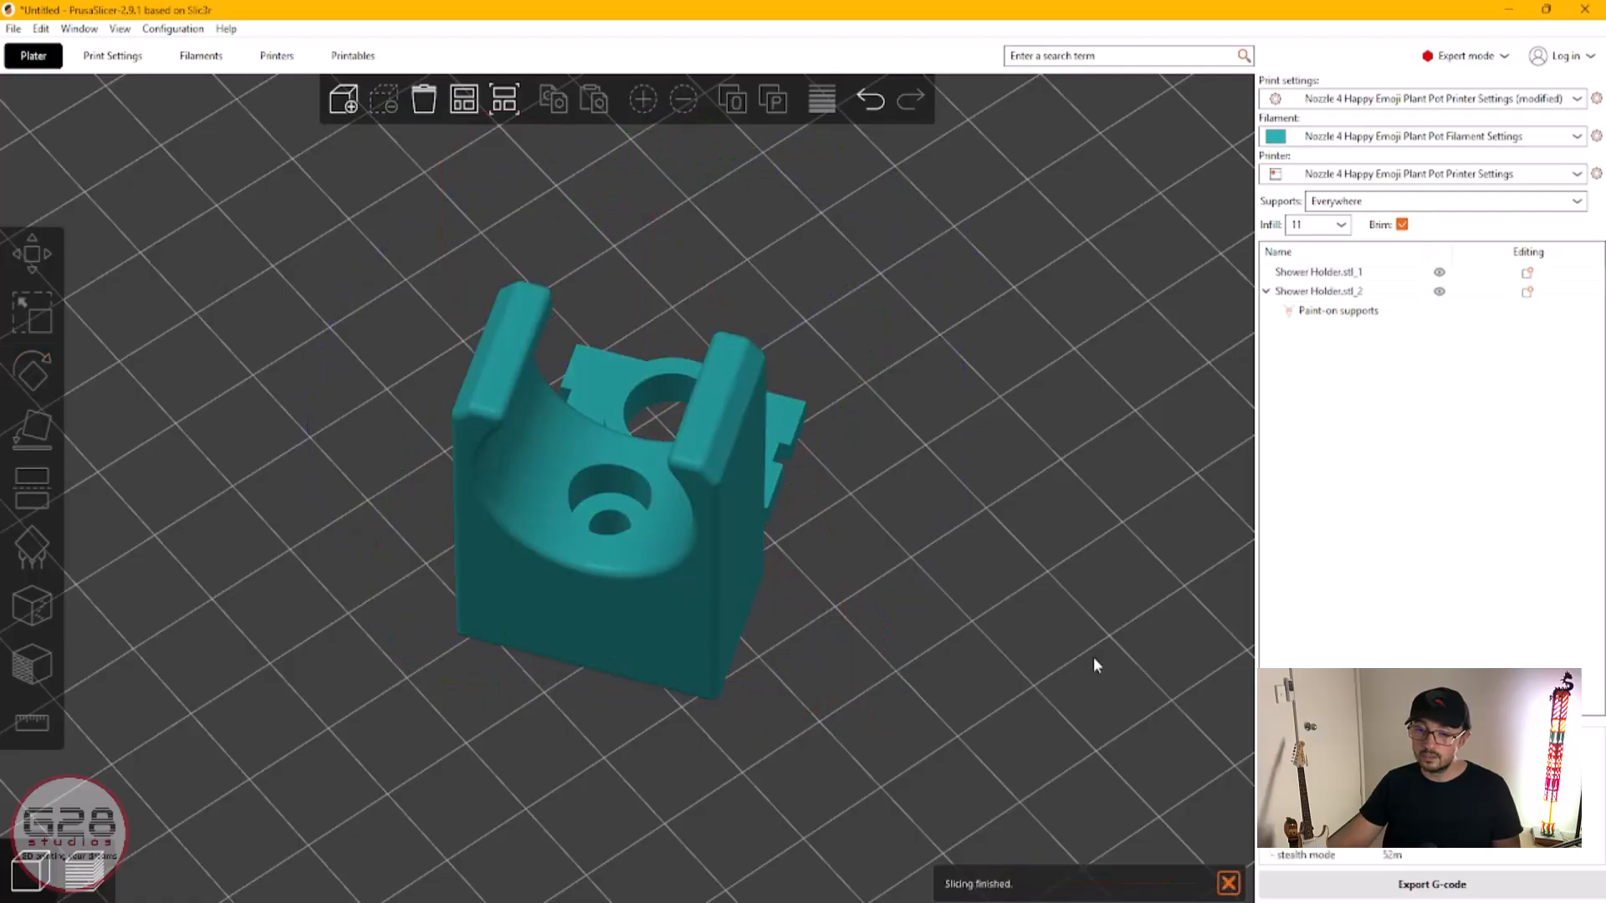
{"action": "left_click", "coordinate": [86, 875]}
{"action": "scroll", "coordinate": [609, 629], "scroll_direction": "up", "scroll_amount": 5}
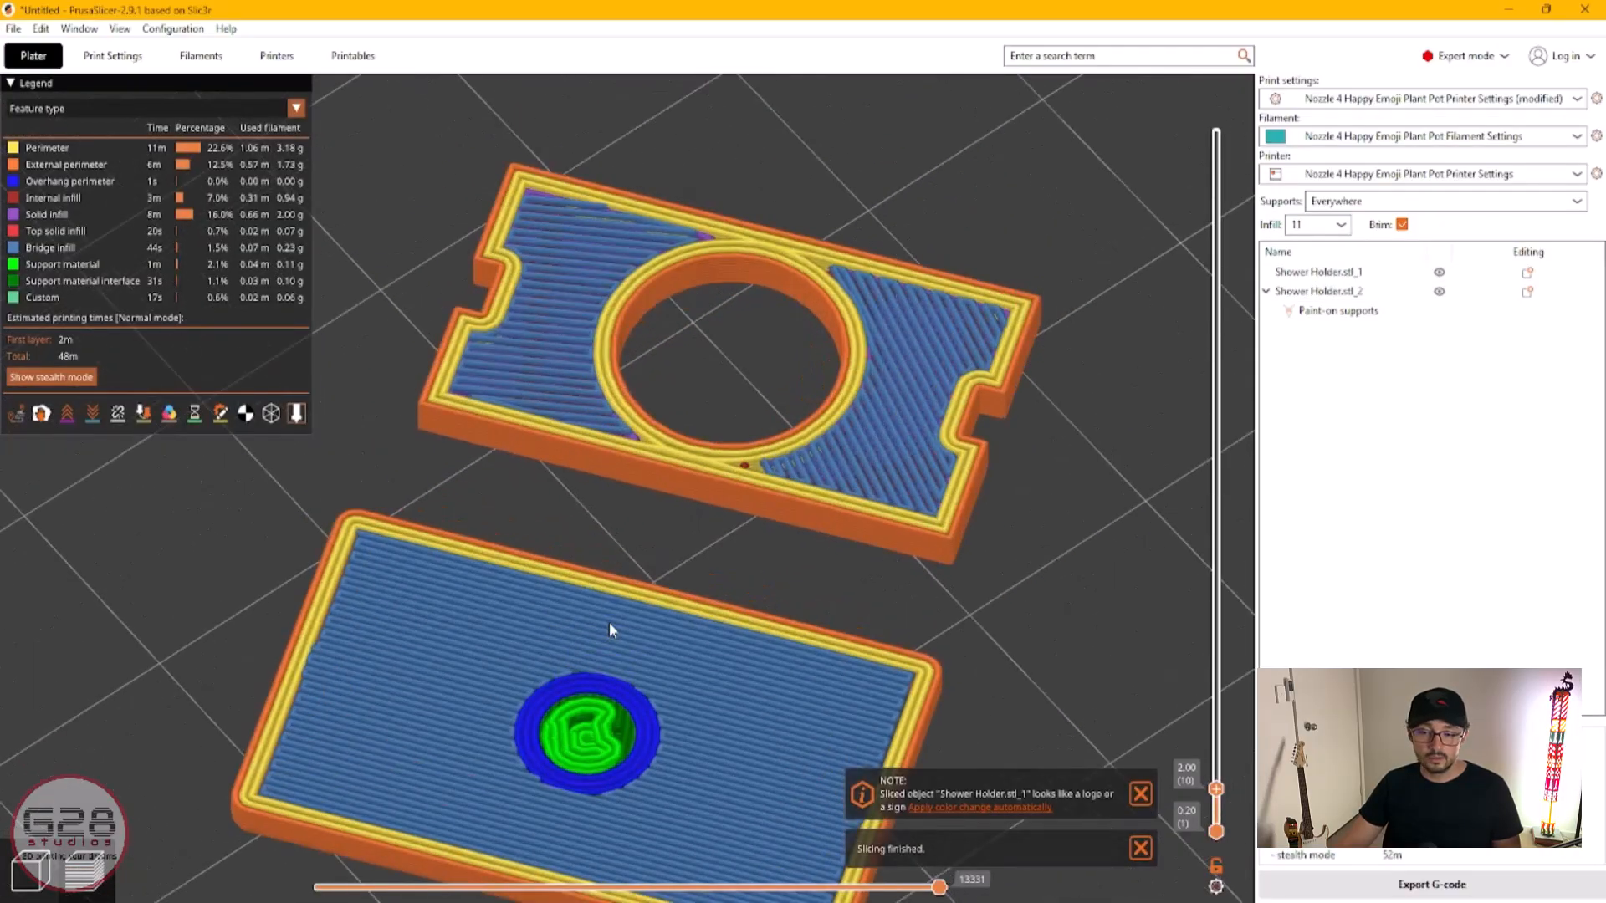
Step: Return to the 3D editor view and undo the last rotation of both parts
{"action": "left_click", "coordinate": [29, 872]}
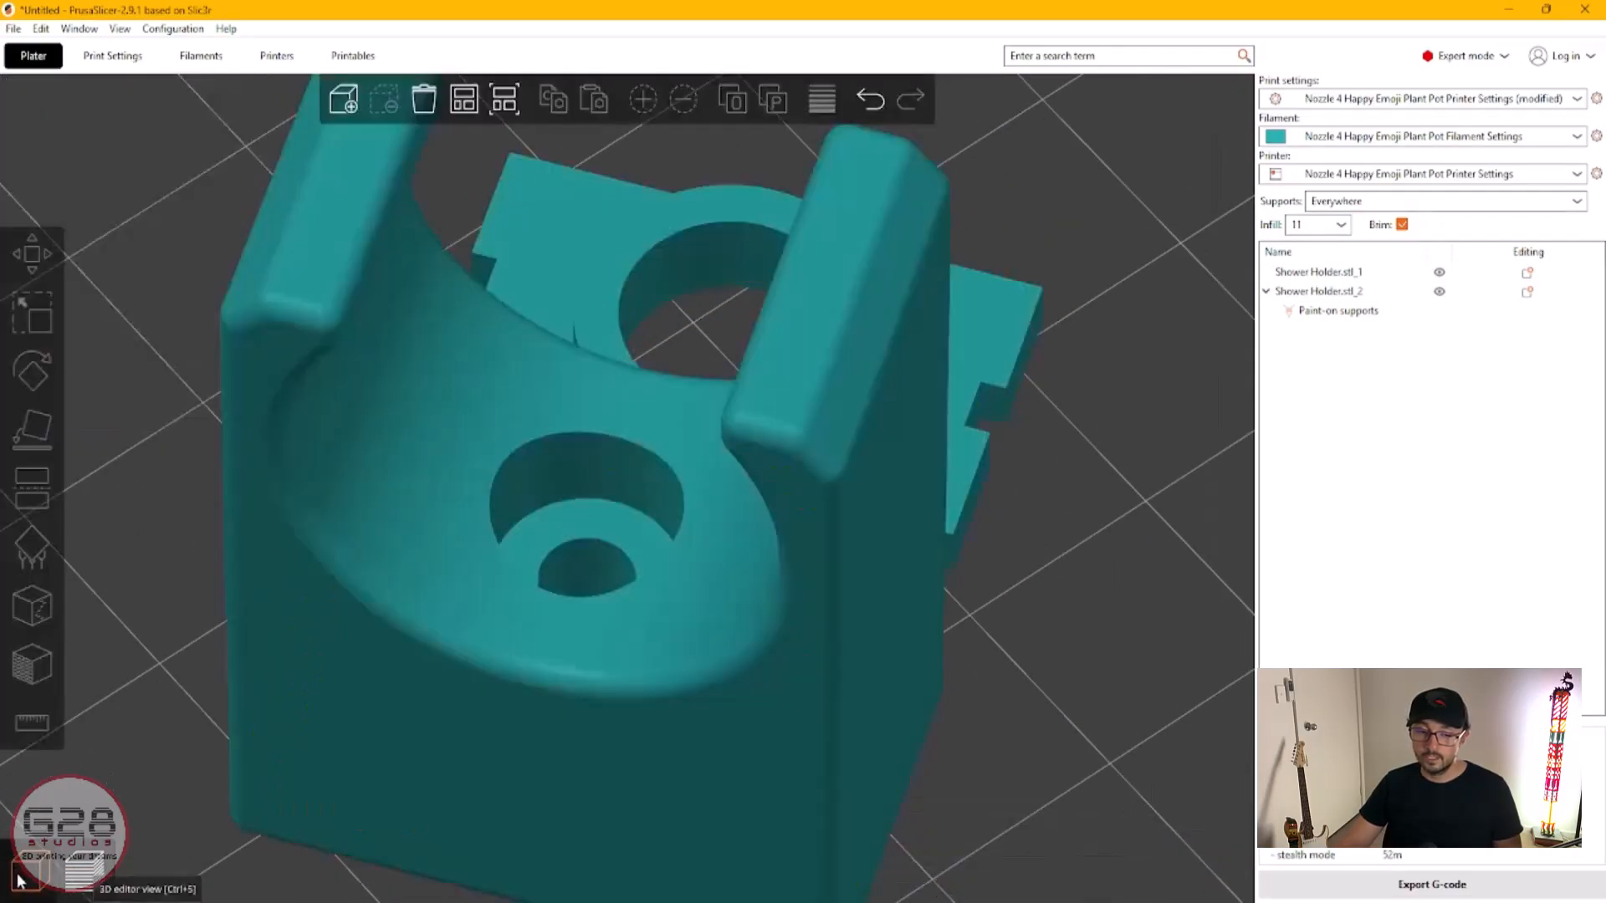
{"action": "key", "text": "ctrl+a"}
{"action": "left_click", "coordinate": [1101, 700]}
{"action": "key", "text": "ctrl+z"}
{"action": "key", "text": "ctrl+z"}
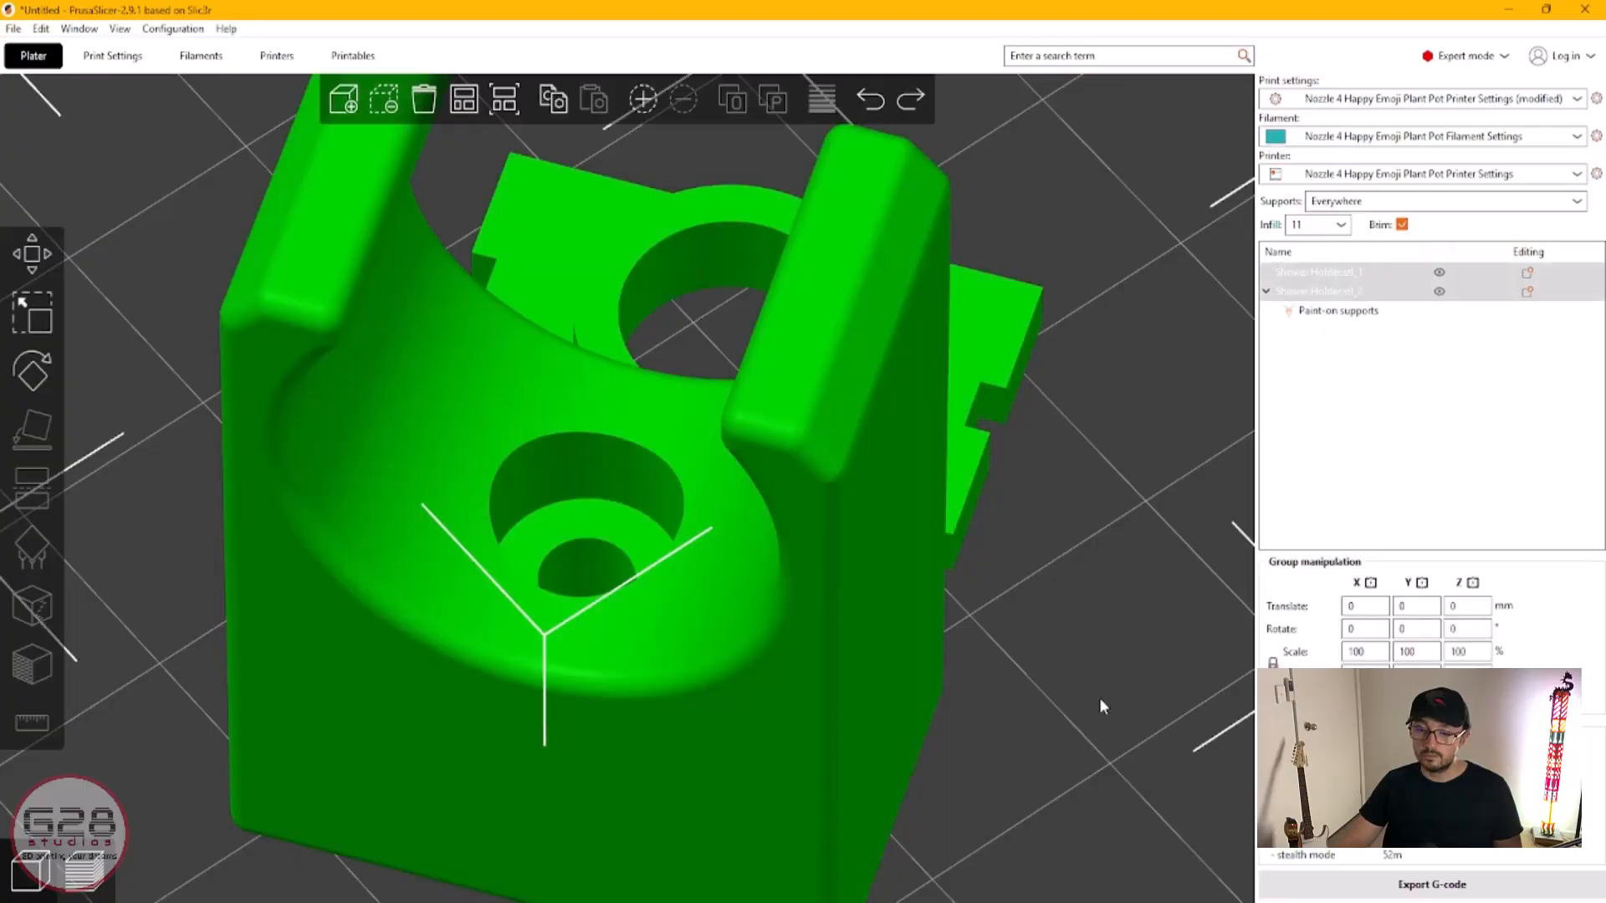
{"action": "scroll", "coordinate": [697, 731], "scroll_direction": "down", "scroll_amount": 5}
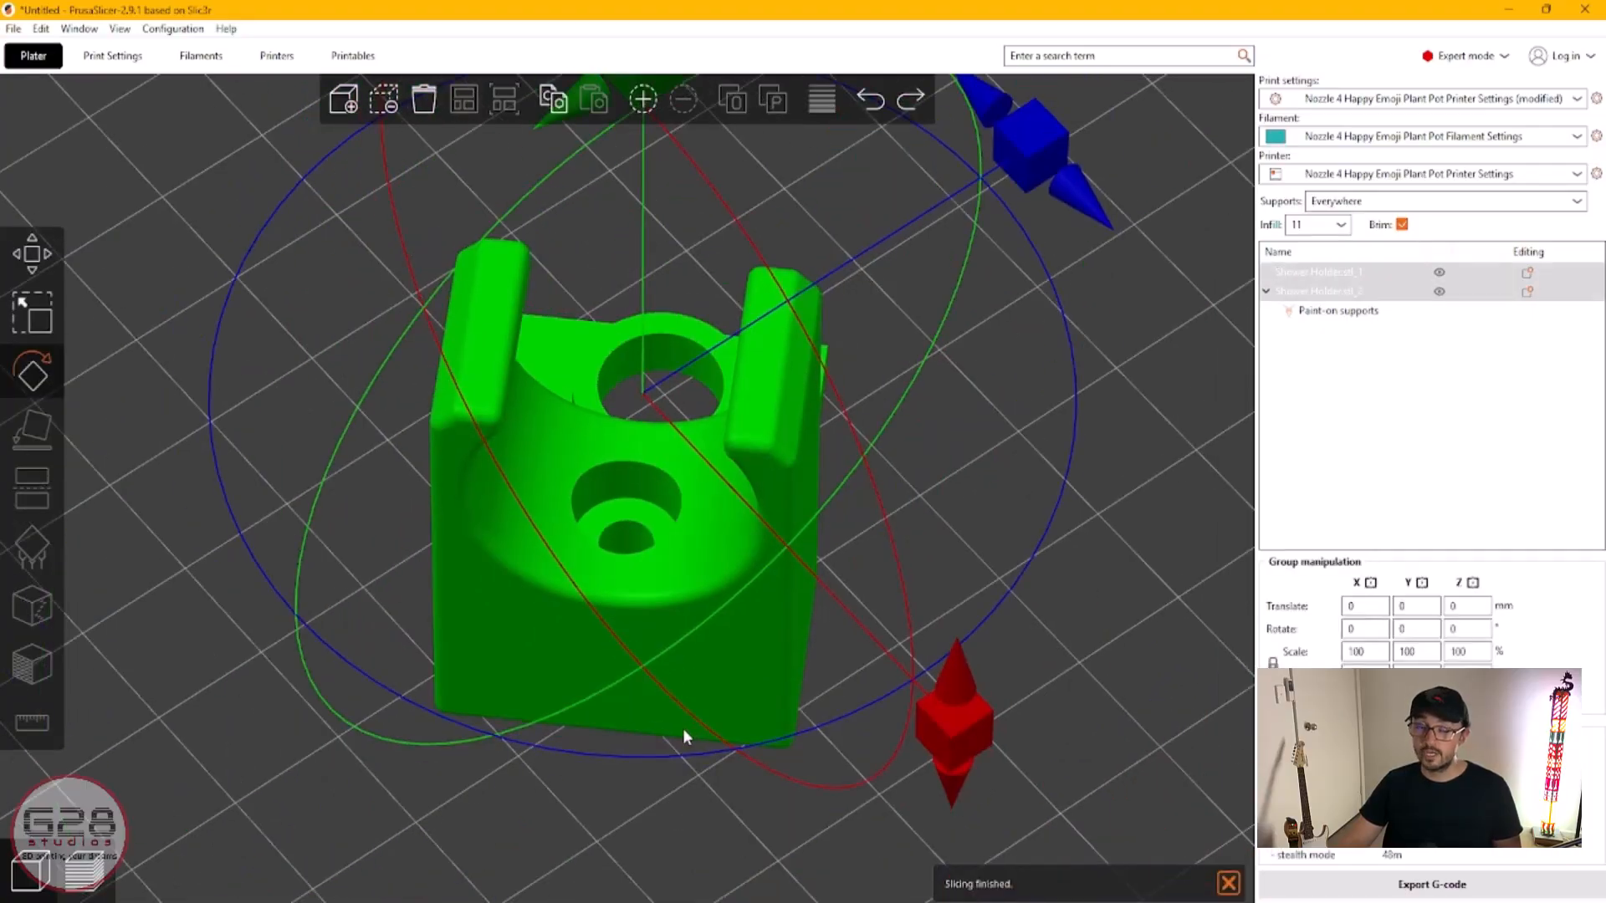
{"action": "left_click", "coordinate": [246, 779]}
Step: Preview the sliced parts up to layer 73 (14.60 mm) and examine the infill and walls around the screw hole
{"action": "scroll", "coordinate": [243, 780], "scroll_direction": "down", "scroll_amount": 3}
{"action": "right_click_drag", "start_coordinate": [492, 599], "coordinate": [439, 746]}
{"action": "scroll", "coordinate": [785, 710], "scroll_direction": "up", "scroll_amount": 3}
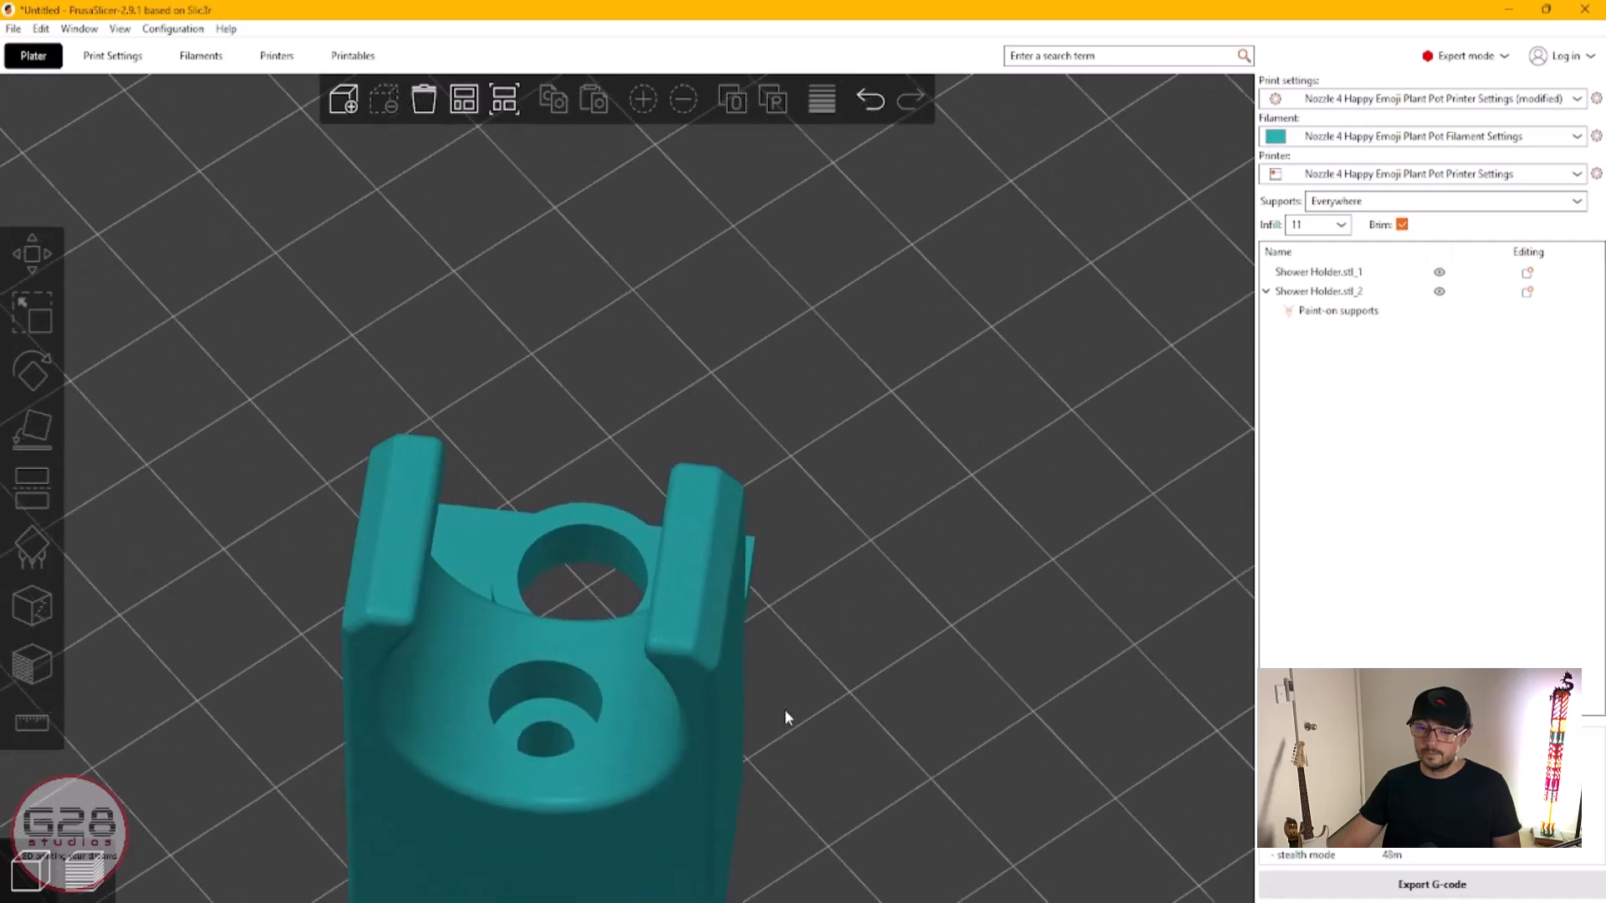
{"action": "right_click_drag", "start_coordinate": [784, 709], "coordinate": [871, 493]}
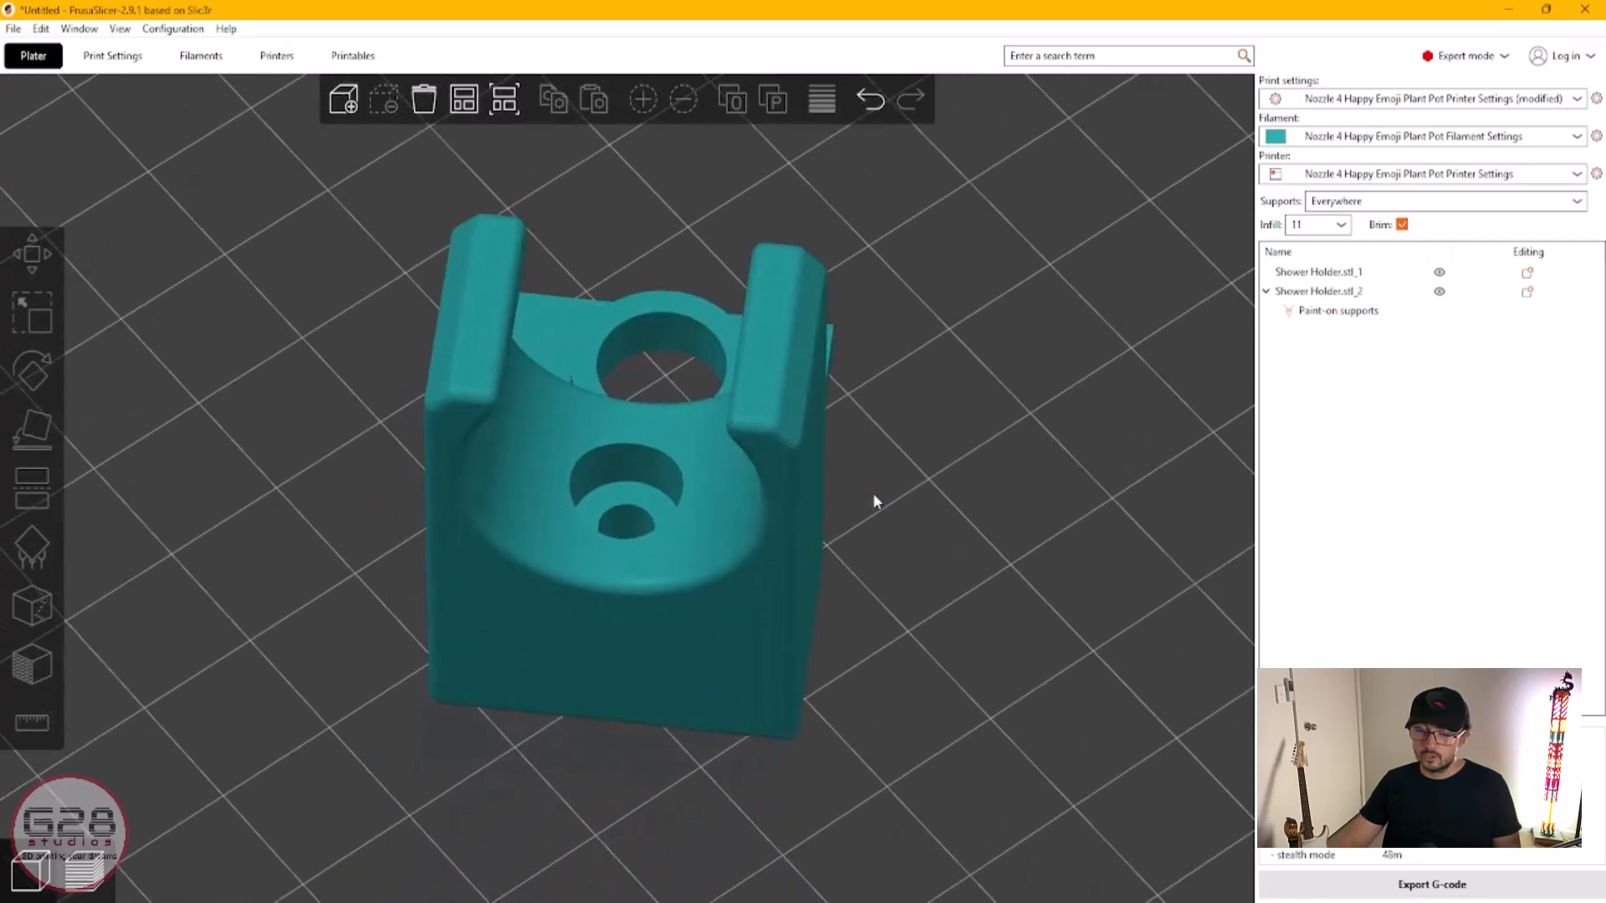
{"action": "left_click", "coordinate": [84, 872]}
{"action": "left_click_drag", "start_coordinate": [1216, 791], "coordinate": [1223, 661]}
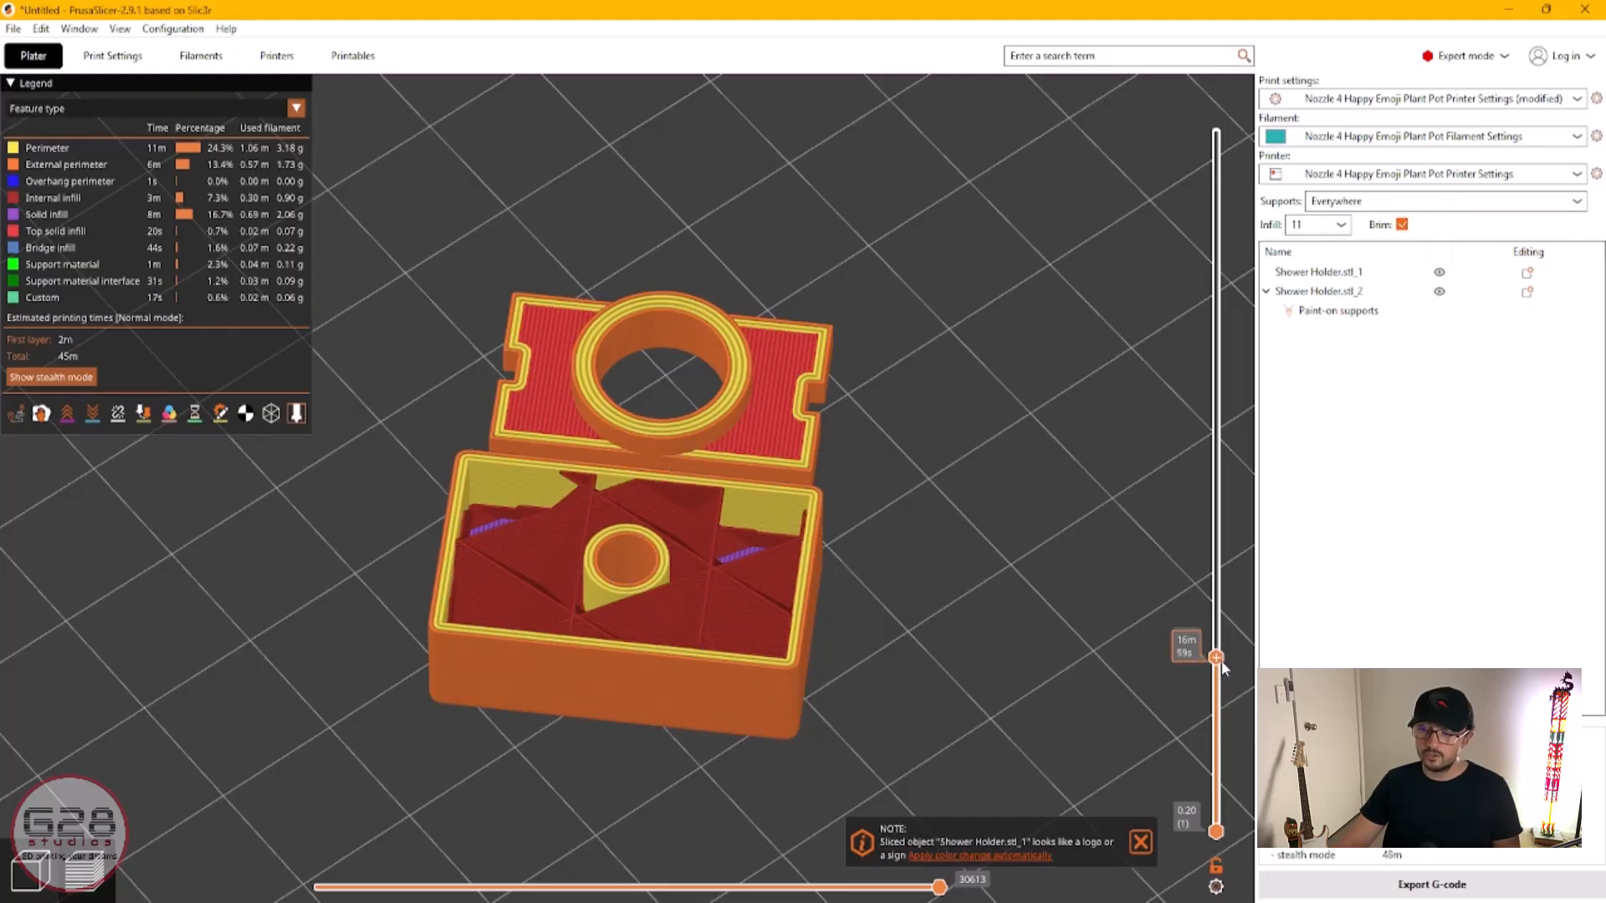
{"action": "left_click_drag", "start_coordinate": [1216, 657], "coordinate": [1238, 554]}
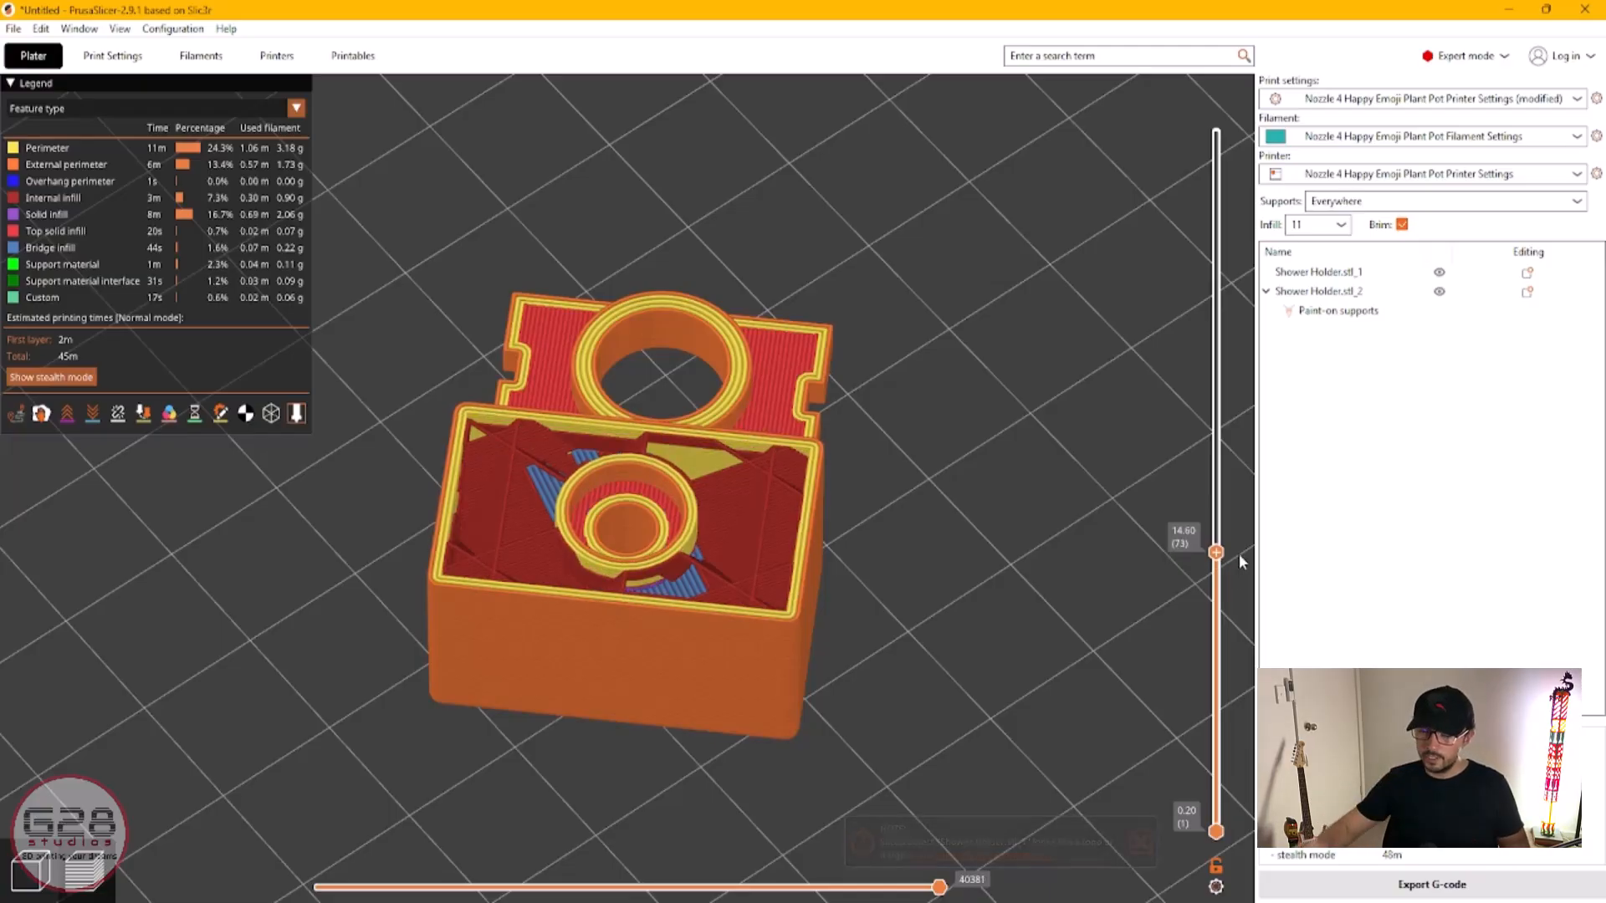
Step: Add a cylinder modifier to the shower holder in the 3D editor view and move it over the screw hole
{"action": "left_click", "coordinate": [30, 872]}
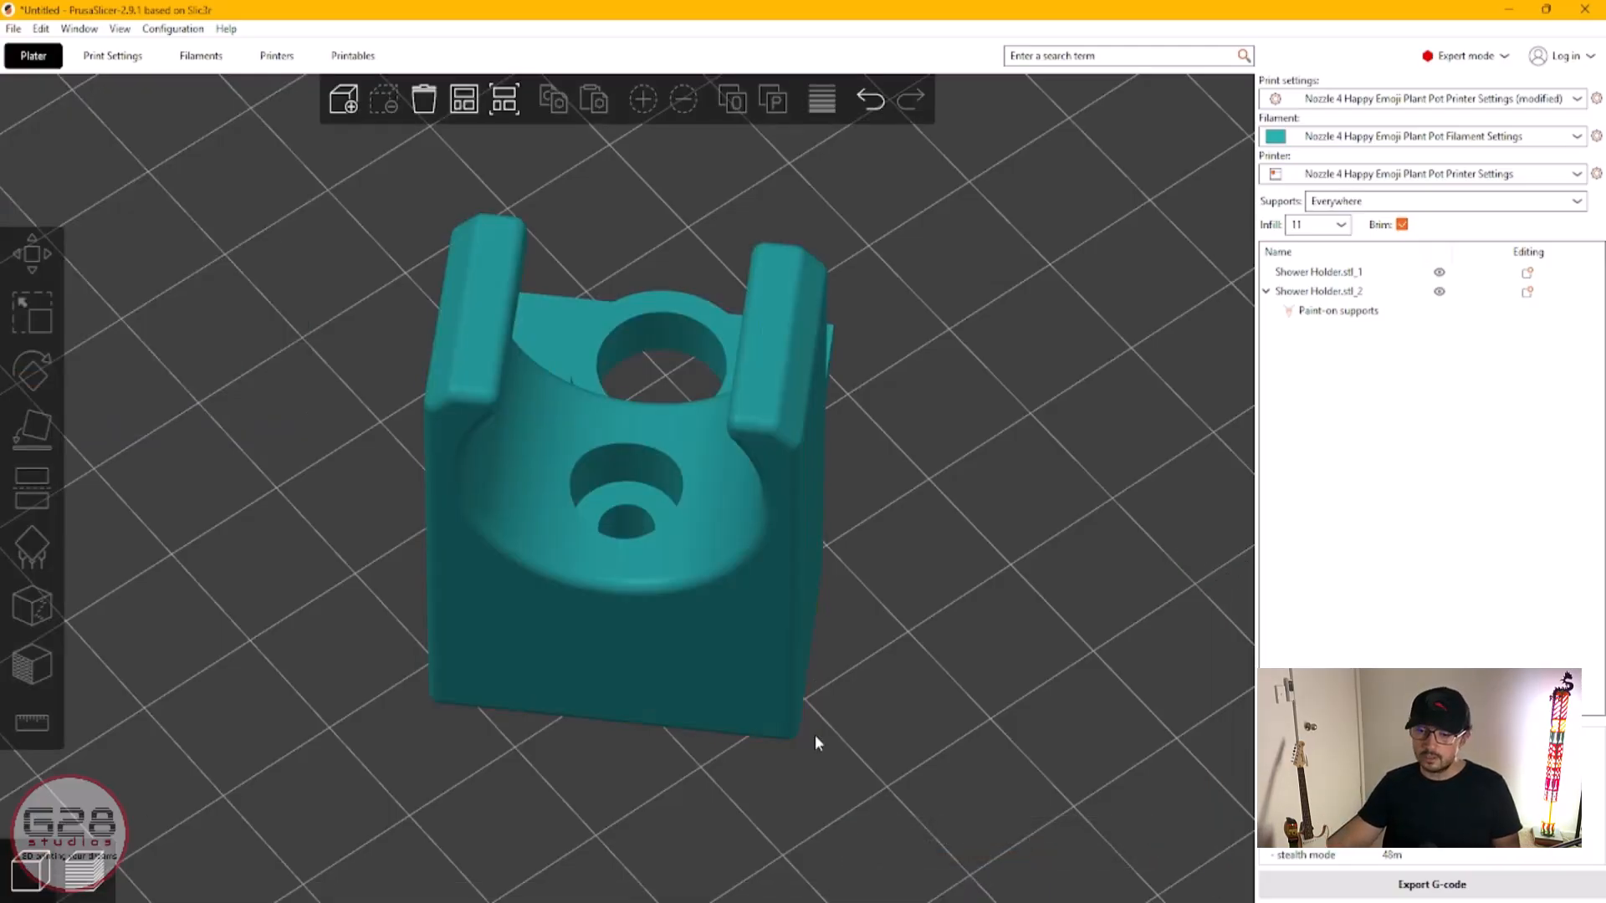
{"action": "left_click", "coordinate": [711, 653]}
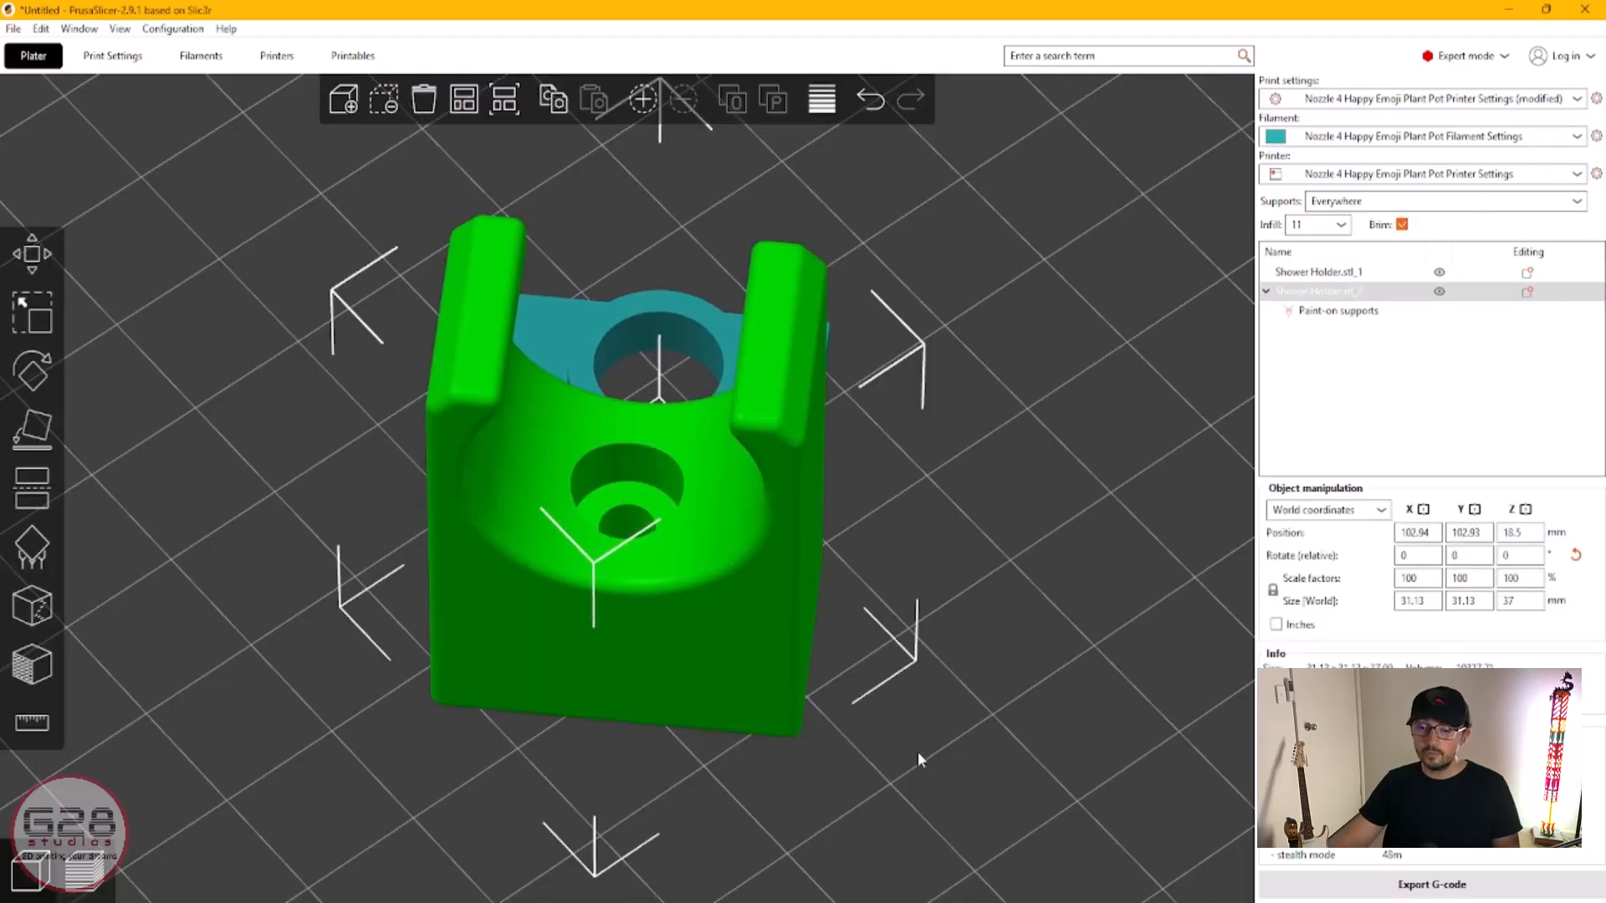
{"action": "left_click_drag", "start_coordinate": [916, 751], "coordinate": [1047, 779]}
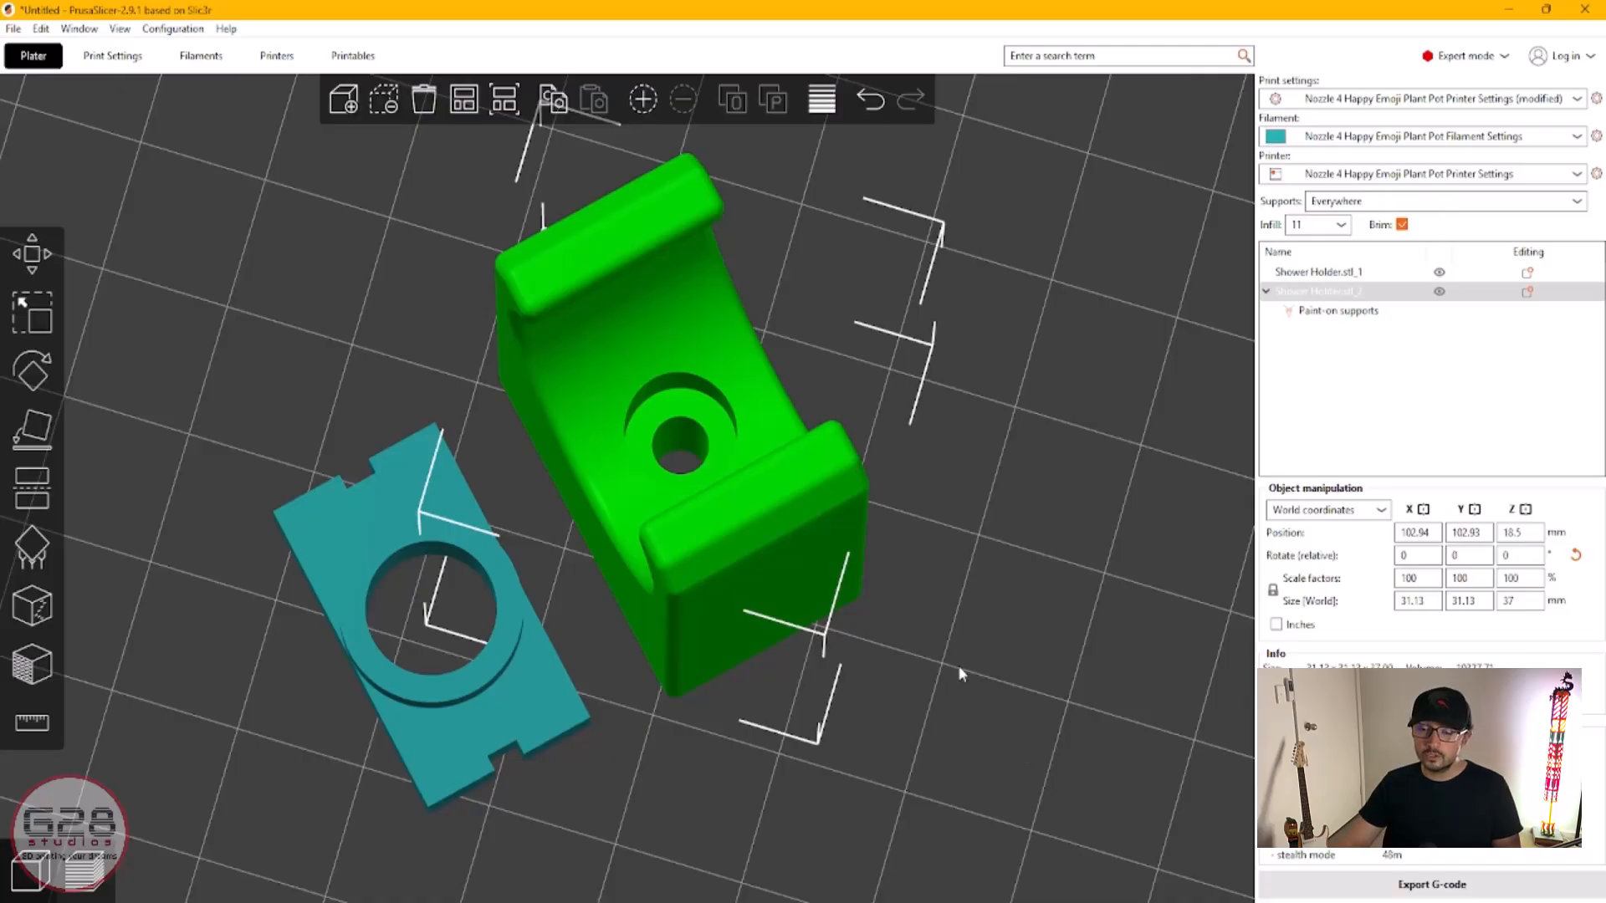
{"action": "right_click", "coordinate": [656, 359]}
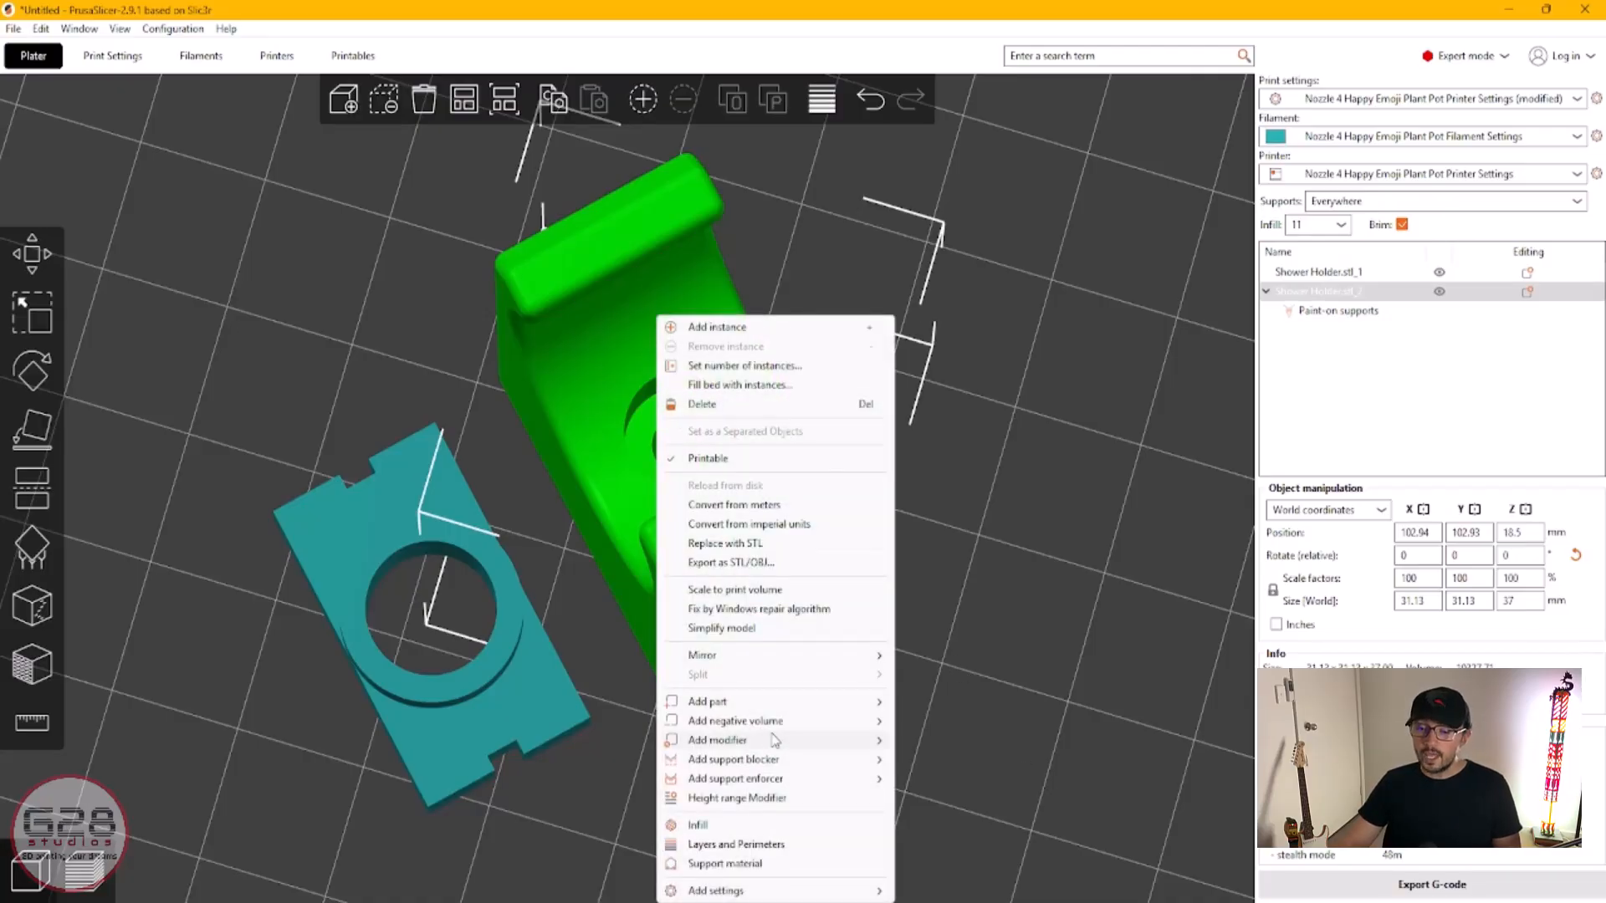
{"action": "mouse_move", "coordinate": [738, 745]}
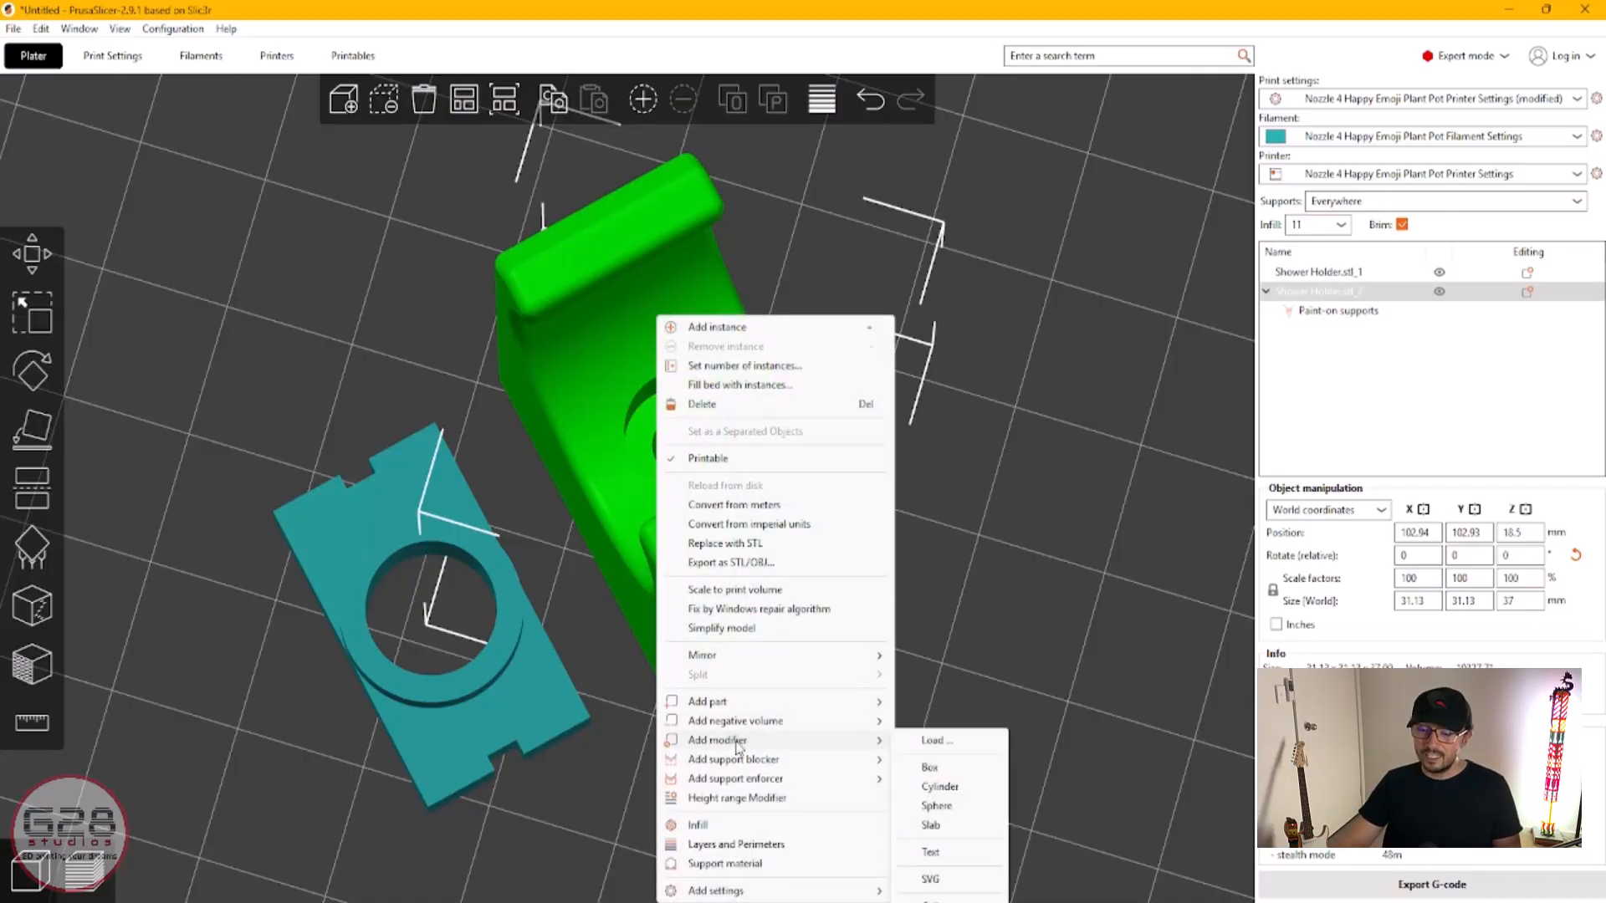
{"action": "left_click", "coordinate": [939, 787]}
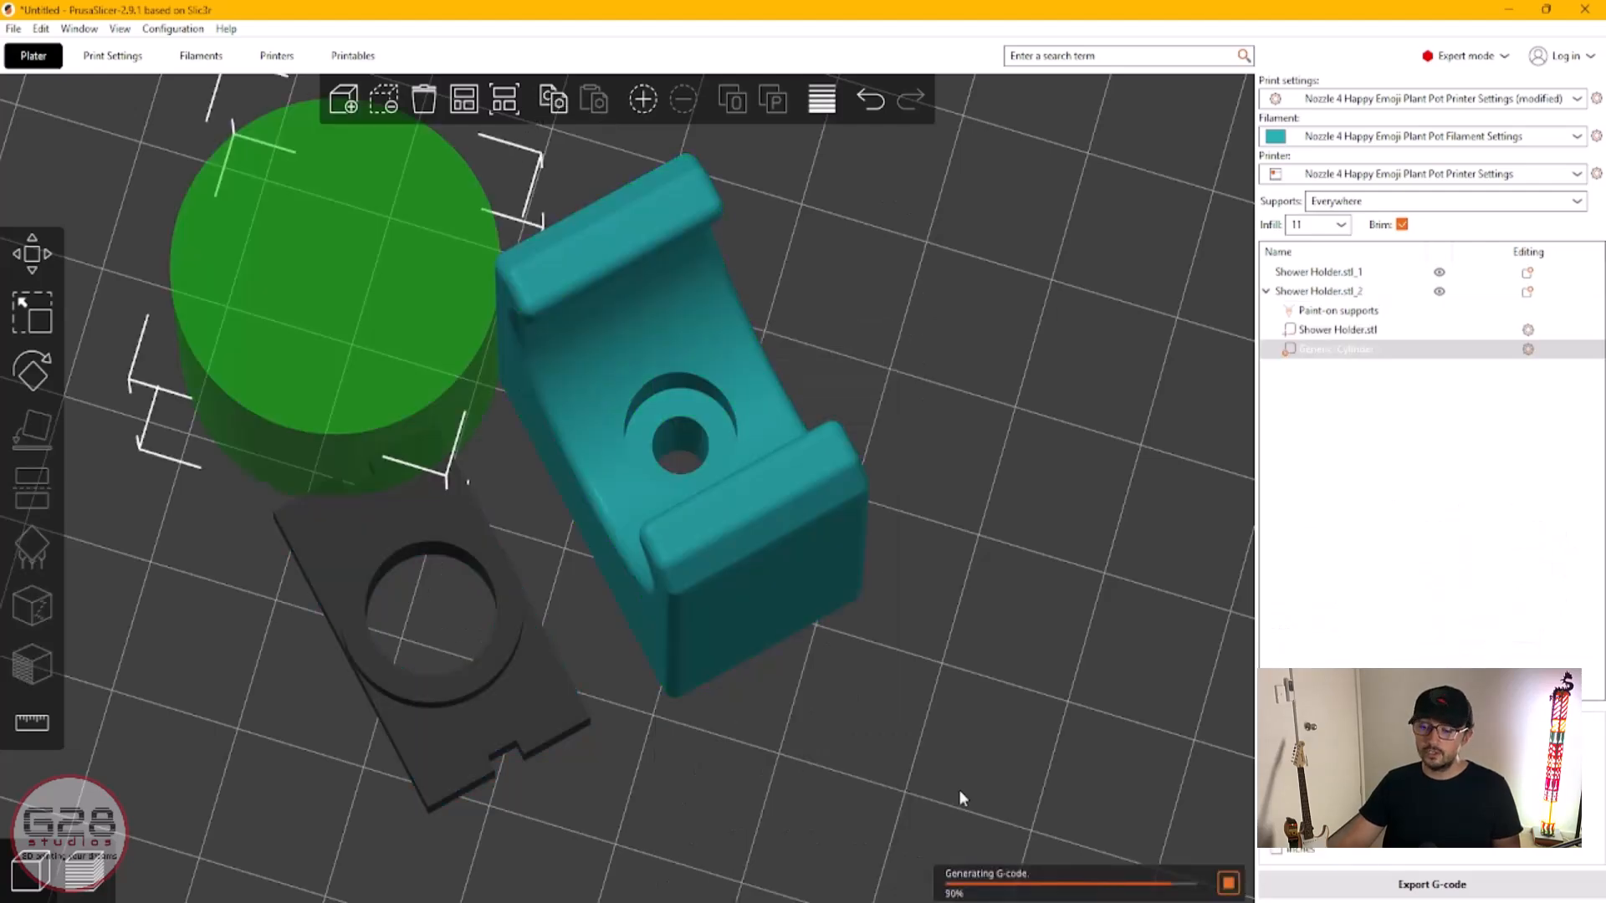
{"action": "left_click_drag", "start_coordinate": [349, 281], "coordinate": [687, 426]}
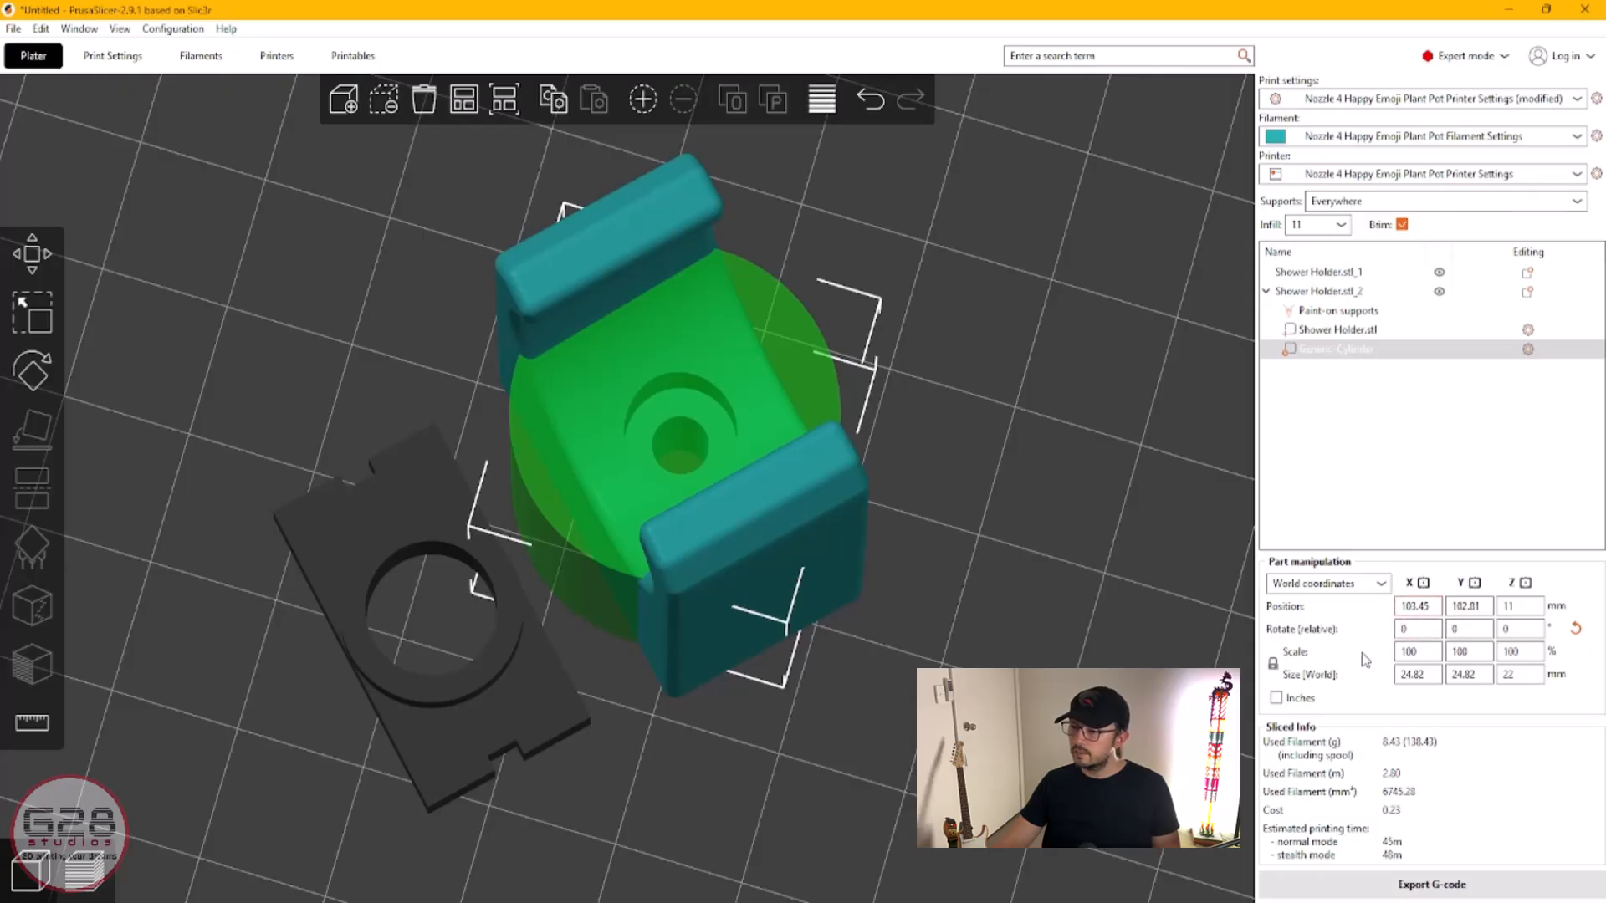
Step: Unlock the cylinder modifier's proportions and set its X and Y sizes to 9 mm
{"action": "left_click", "coordinate": [1273, 664]}
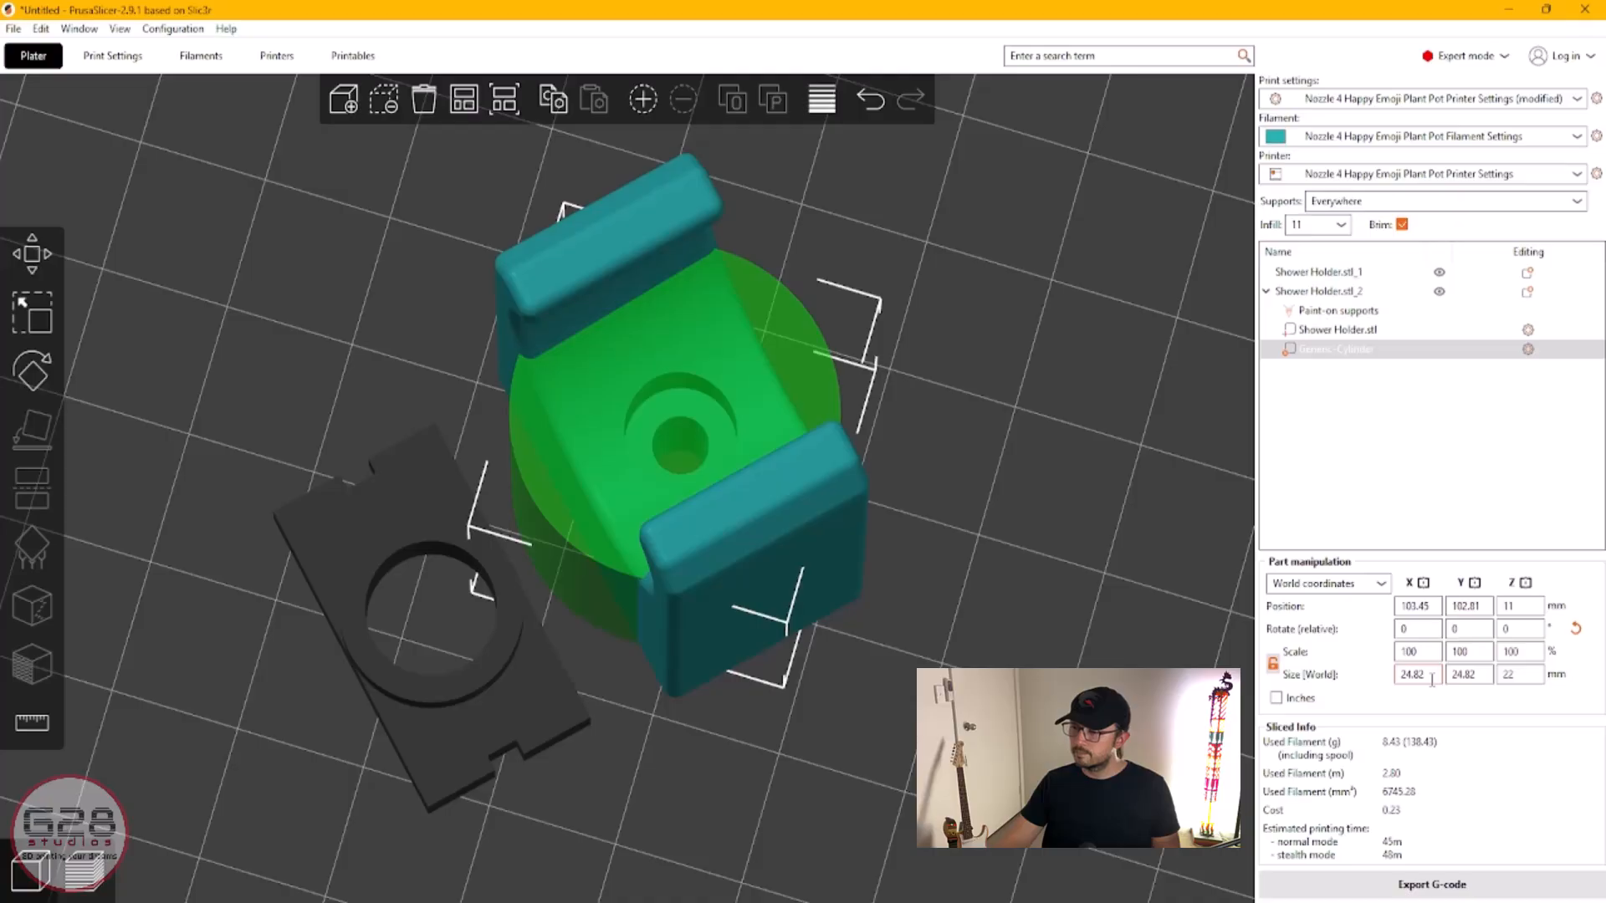
{"action": "left_click_drag", "start_coordinate": [1432, 680], "coordinate": [1394, 679]}
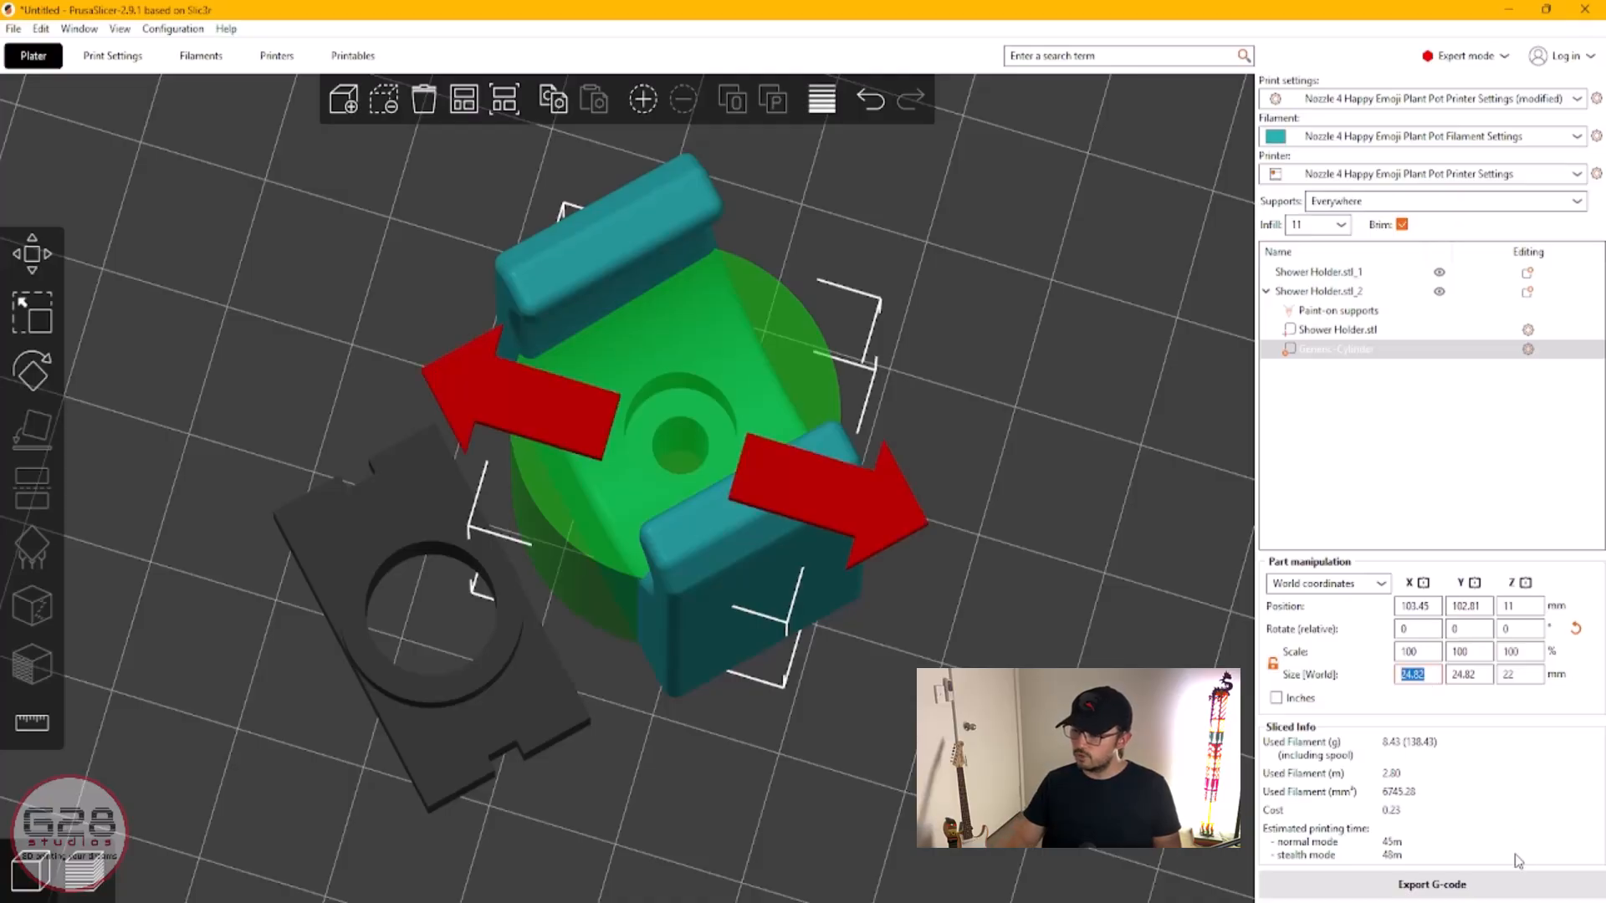
{"action": "type", "text": "9"}
{"action": "key", "text": "Tab"}
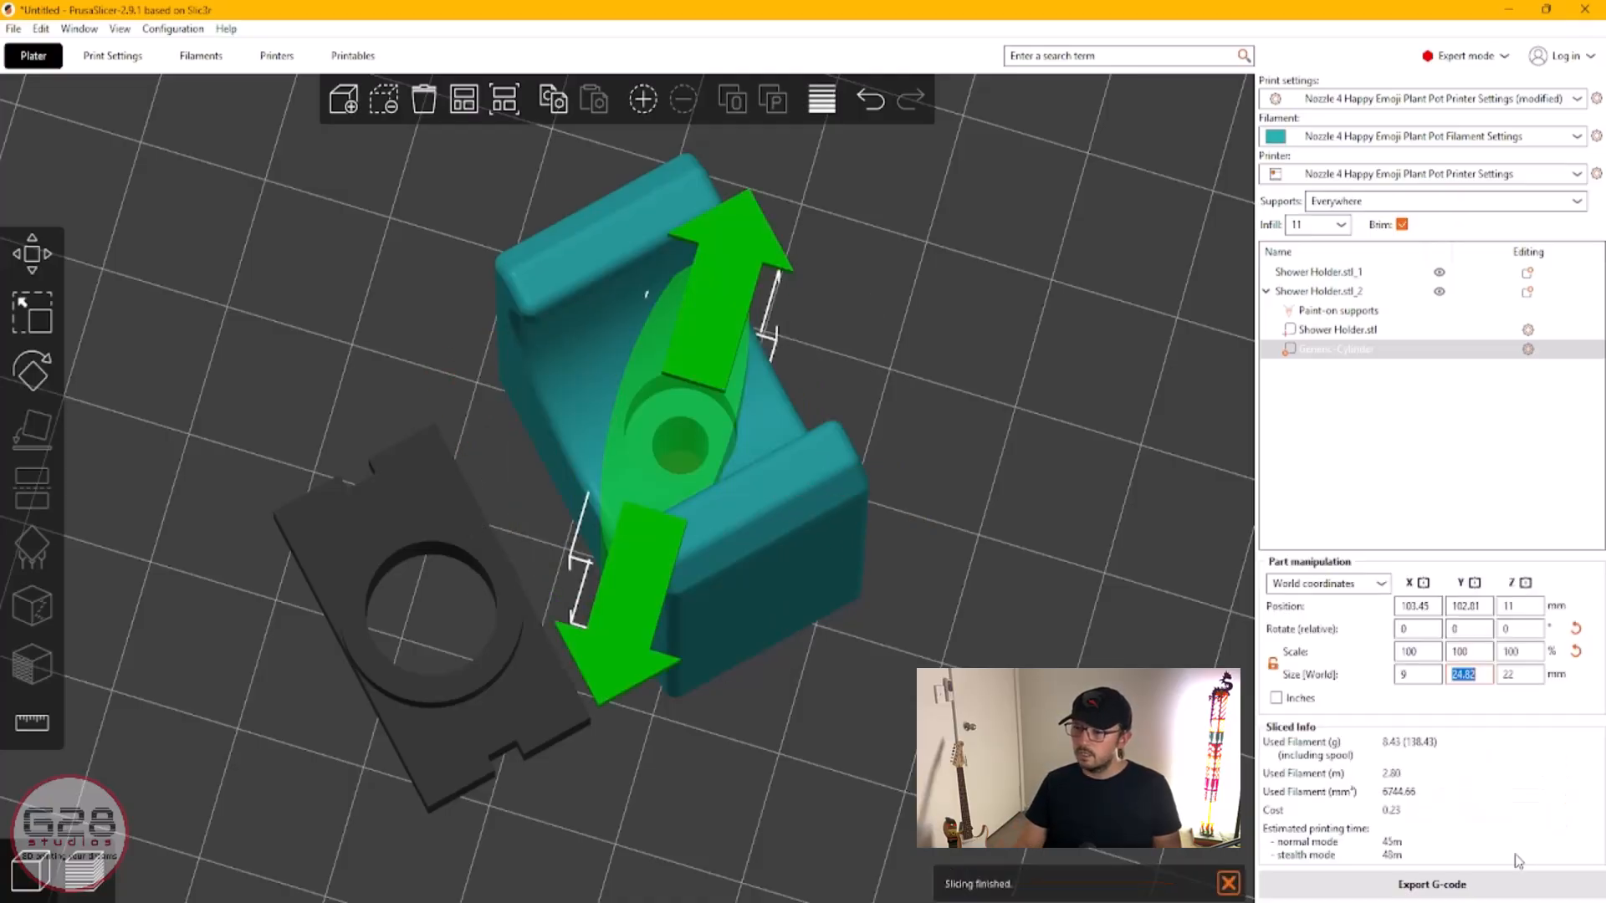
{"action": "type", "text": "9"}
{"action": "key", "text": "Tab"}
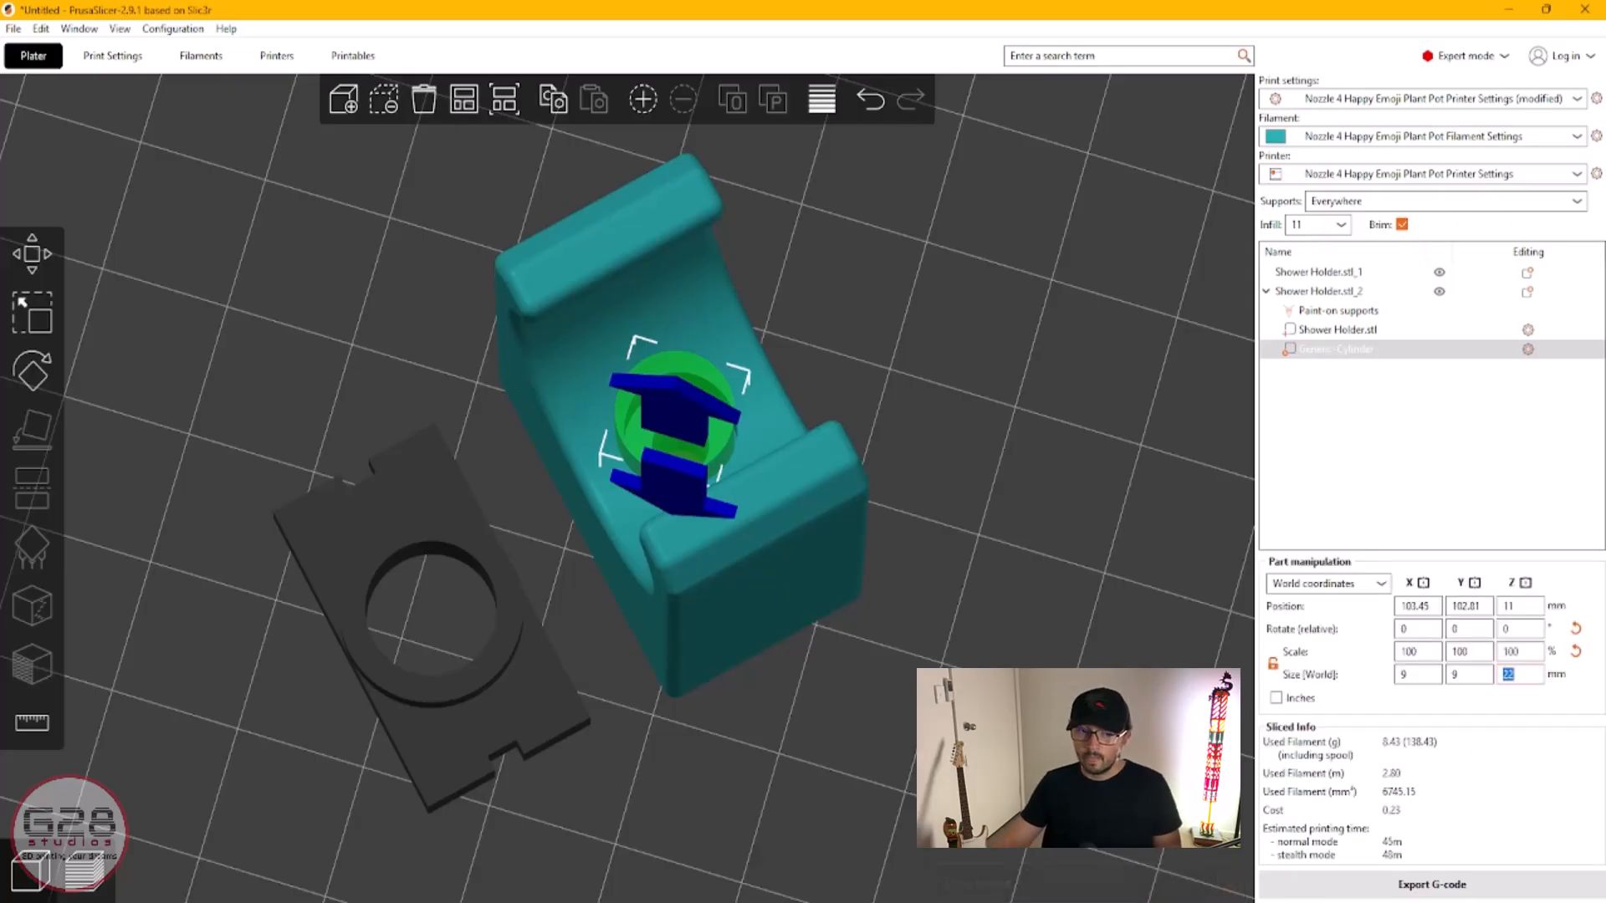
Step: Centre the cylinder modifier on the screw hole with the Move tool, viewing the holder from above
{"action": "left_click", "coordinate": [37, 260]}
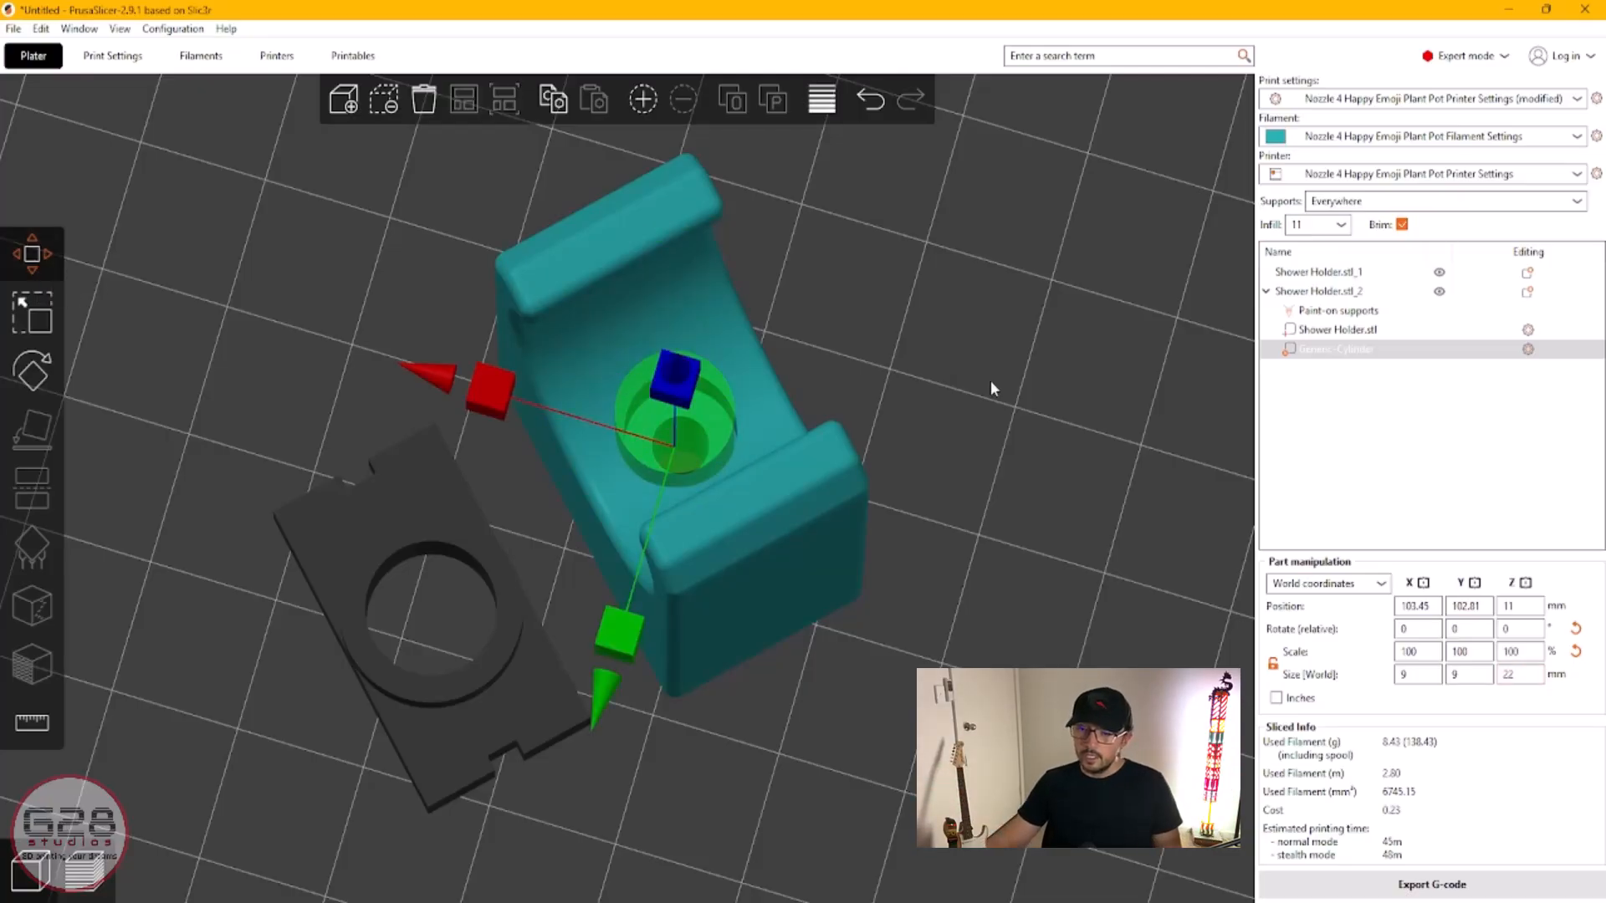
{"action": "key", "text": "1"}
{"action": "scroll", "coordinate": [808, 424], "scroll_direction": "up", "scroll_amount": 2}
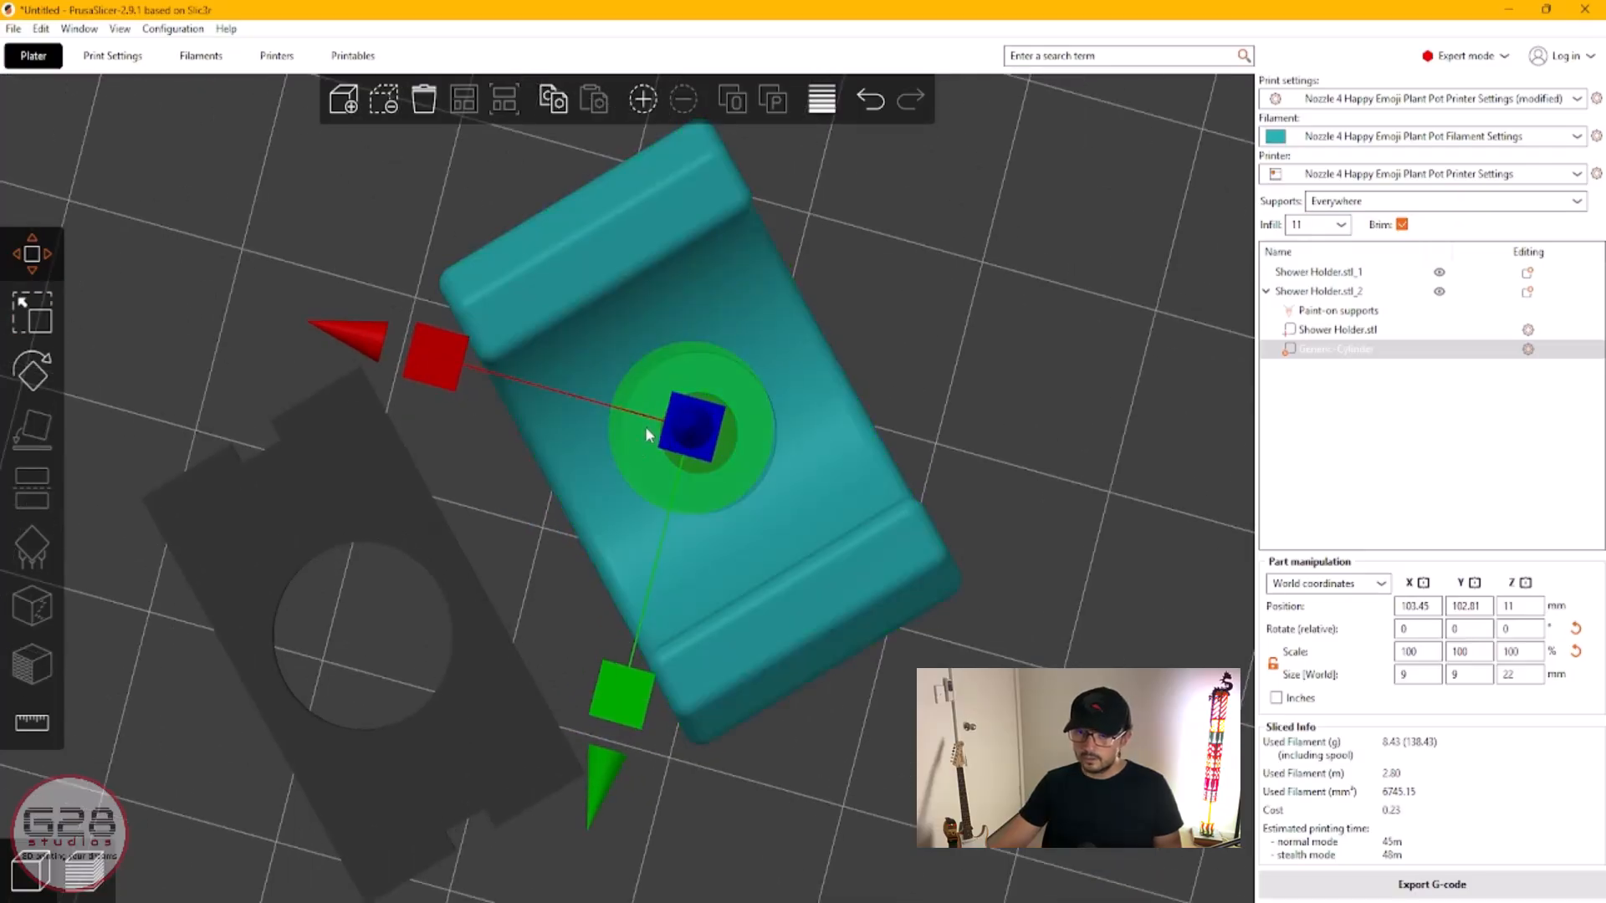
{"action": "left_click_drag", "start_coordinate": [421, 393], "coordinate": [430, 395]}
{"action": "left_click_drag", "start_coordinate": [611, 681], "coordinate": [638, 703]}
{"action": "left_click", "coordinate": [1074, 462]}
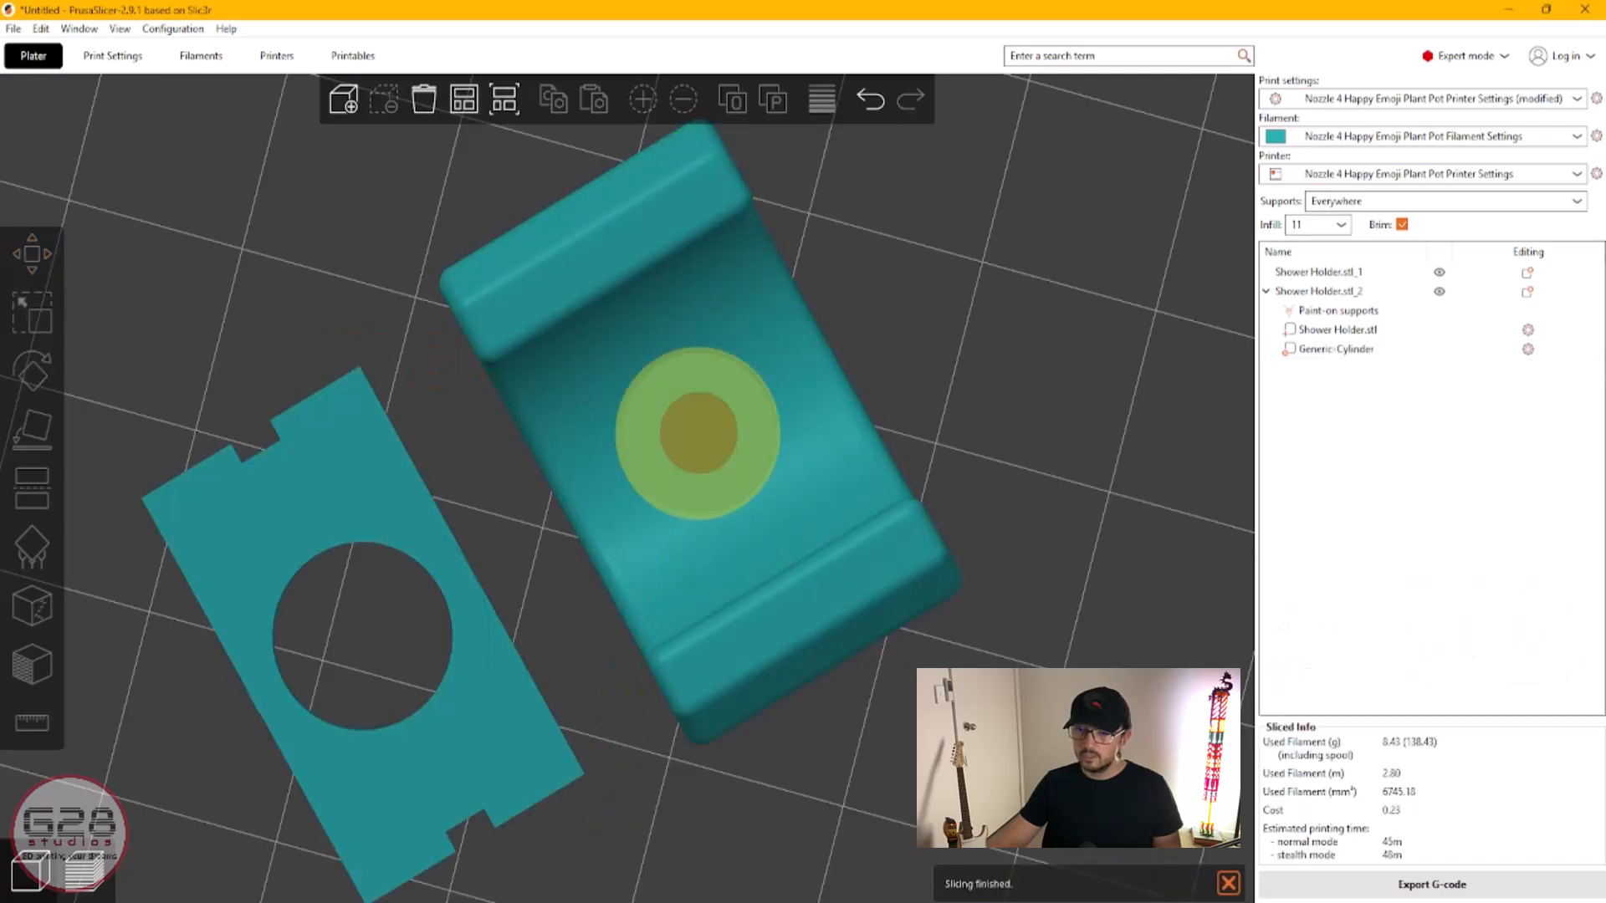
{"action": "left_click_drag", "start_coordinate": [1007, 773], "coordinate": [991, 653]}
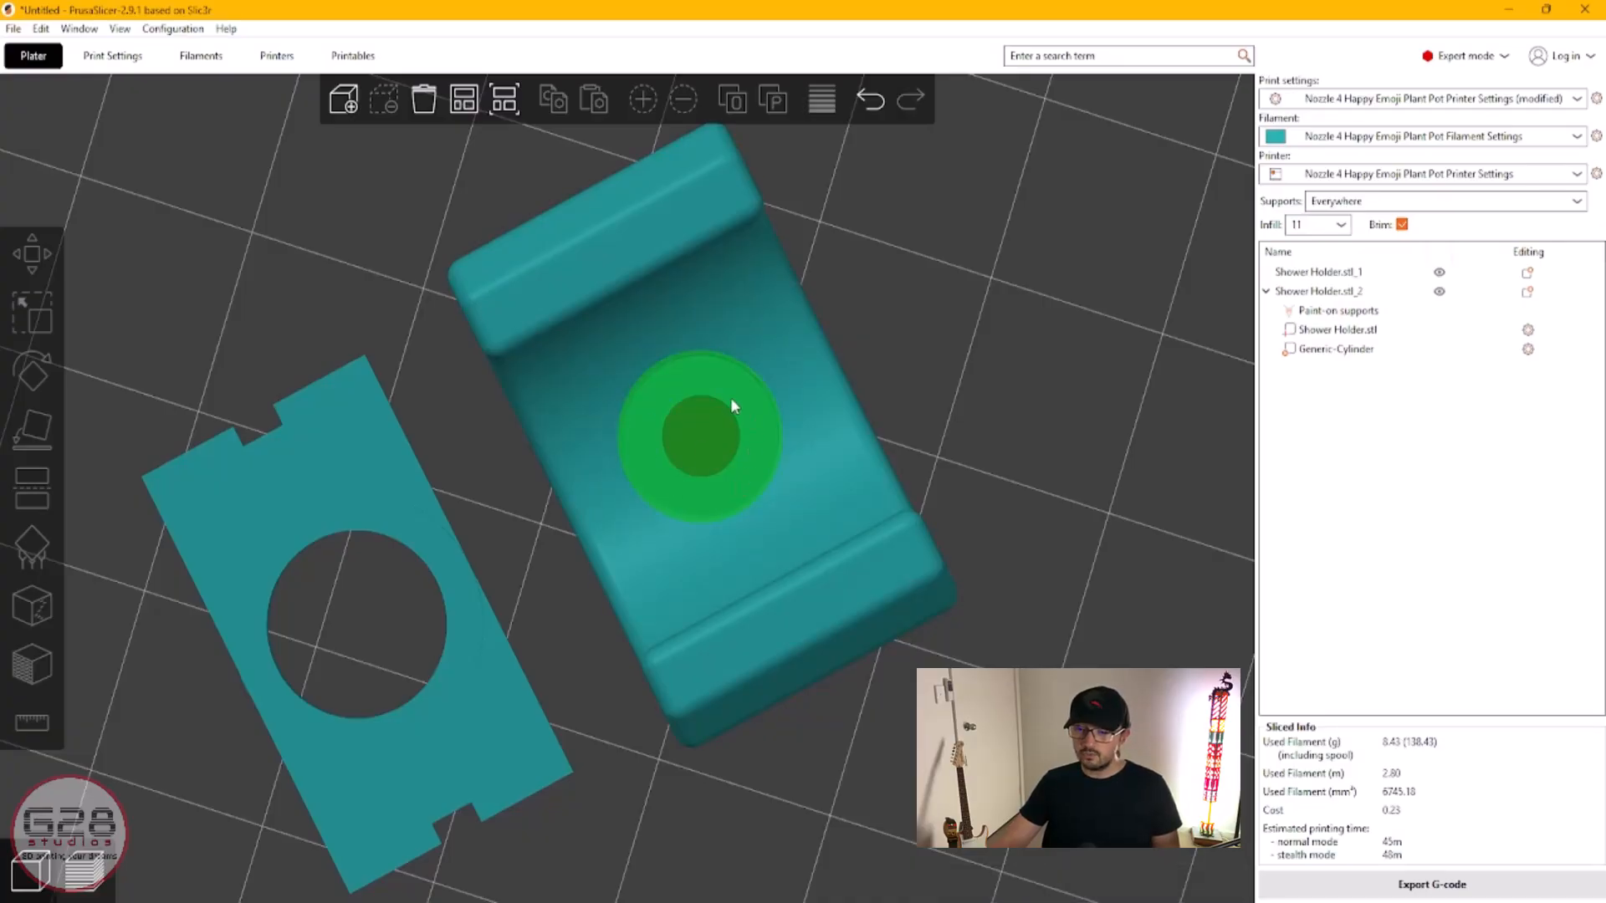
Step: Add infill settings to the cylinder modifier and set its fill density to 50%
{"action": "left_click", "coordinate": [1356, 351]}
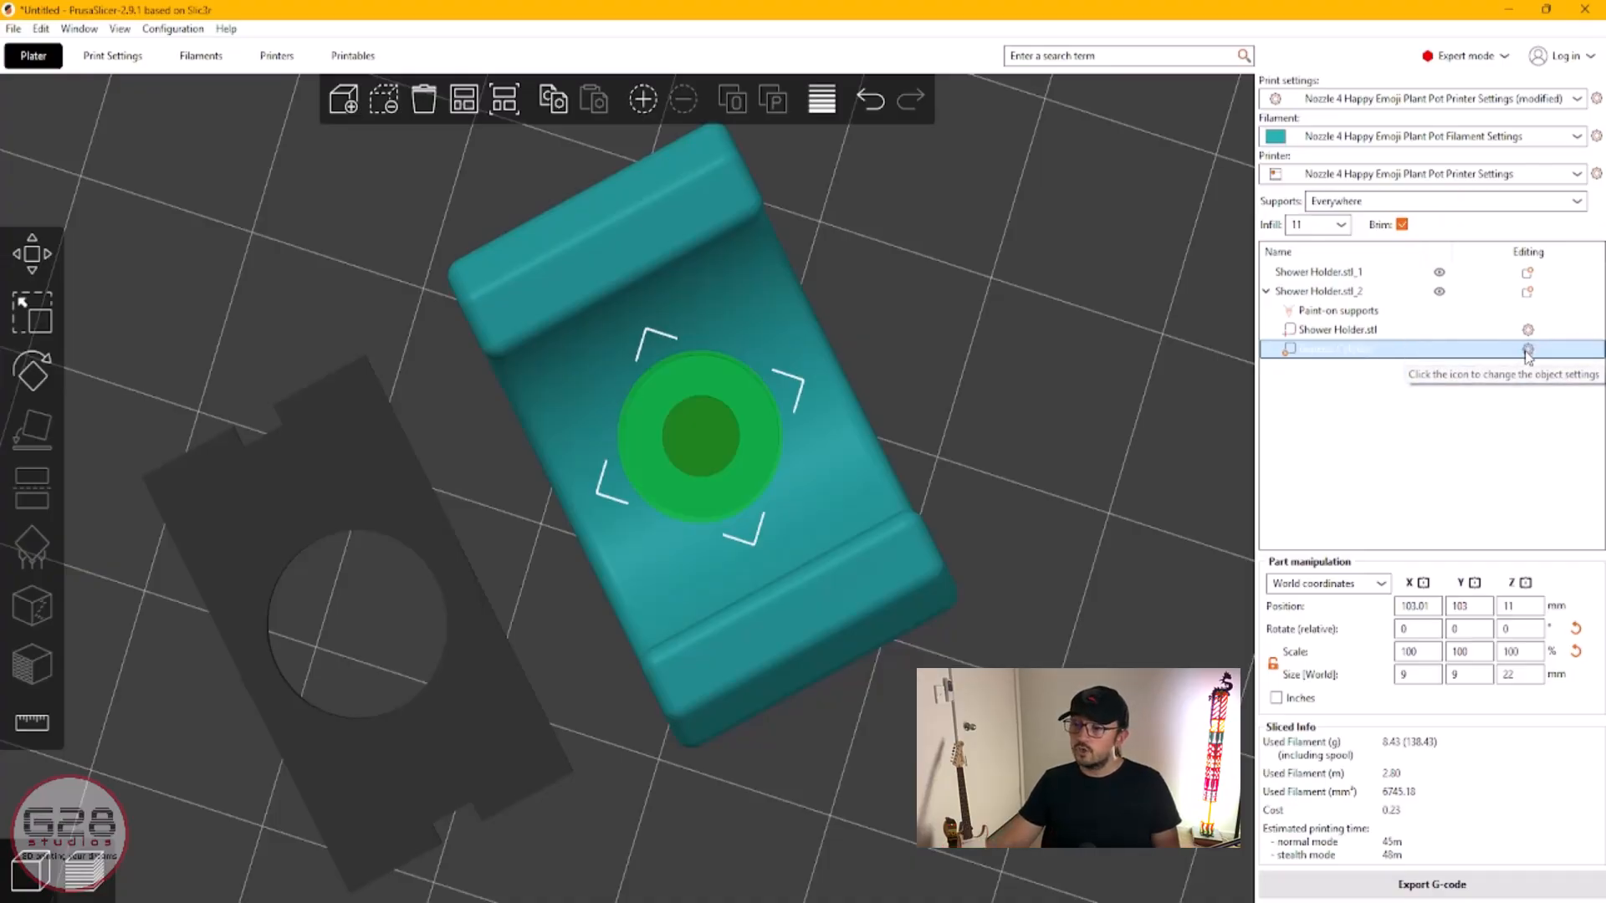
{"action": "left_click", "coordinate": [1528, 352]}
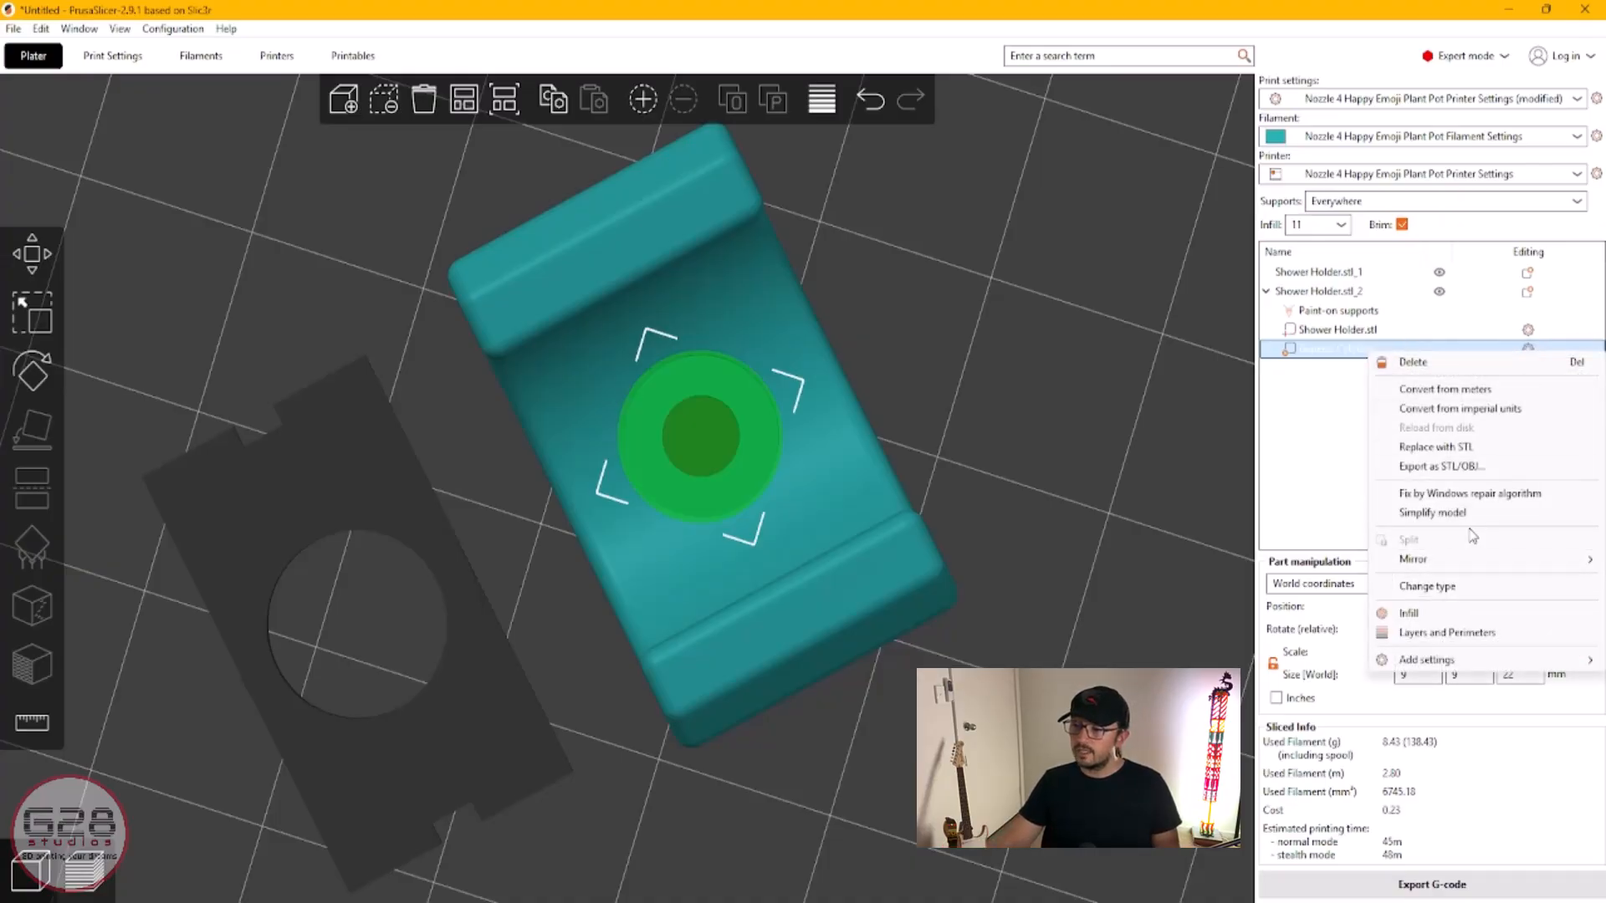
{"action": "left_click", "coordinate": [1430, 613]}
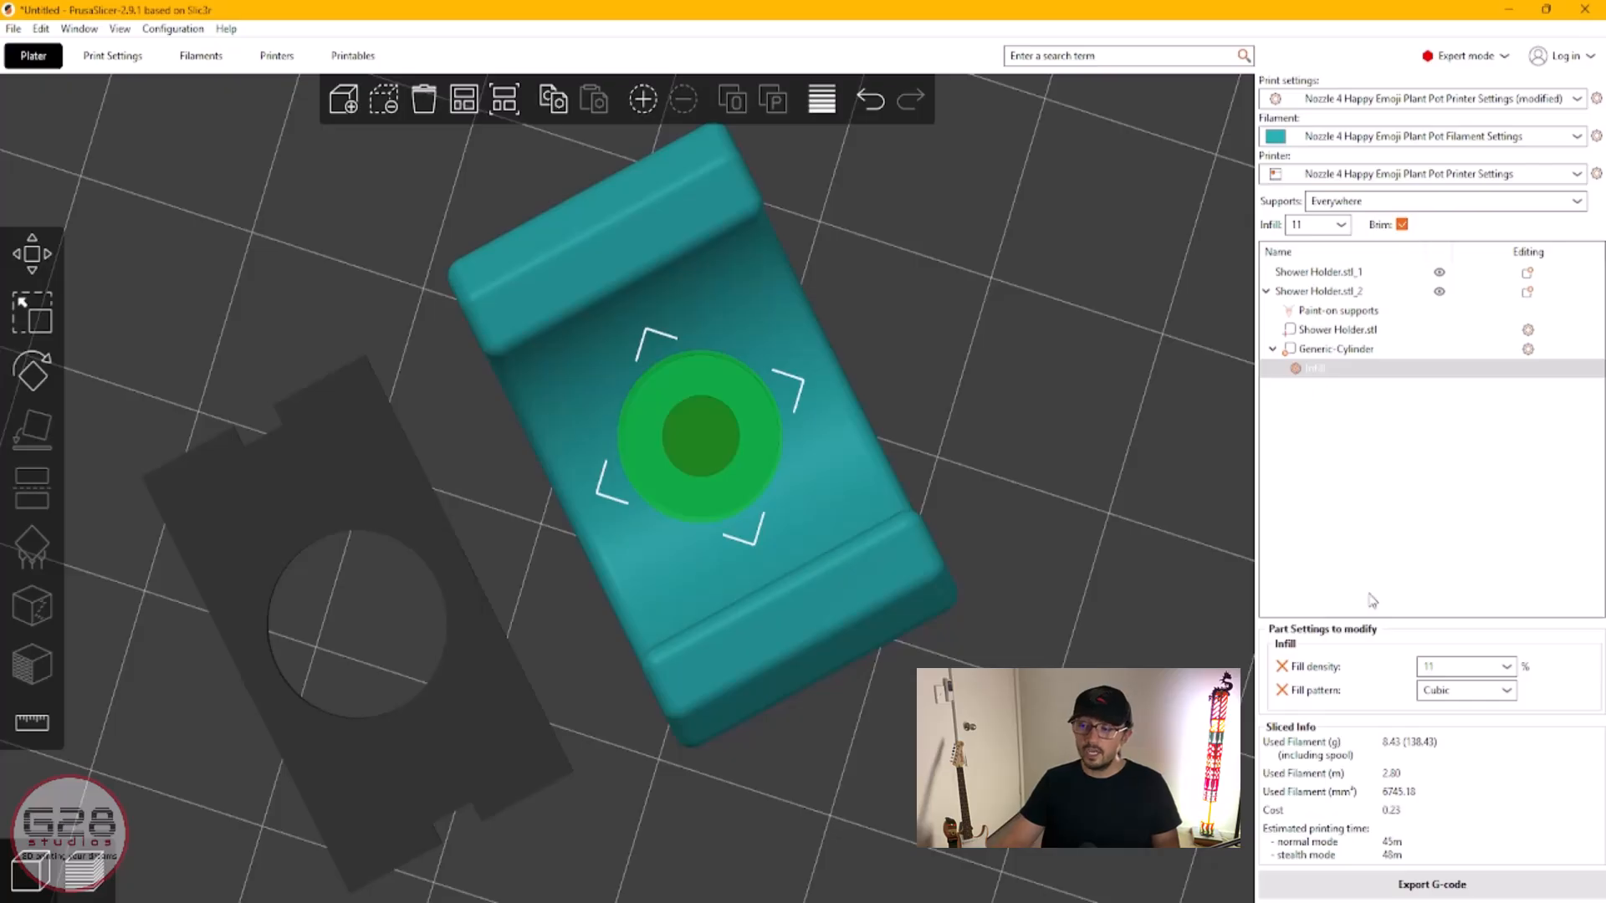
{"action": "left_click", "coordinate": [1454, 670]}
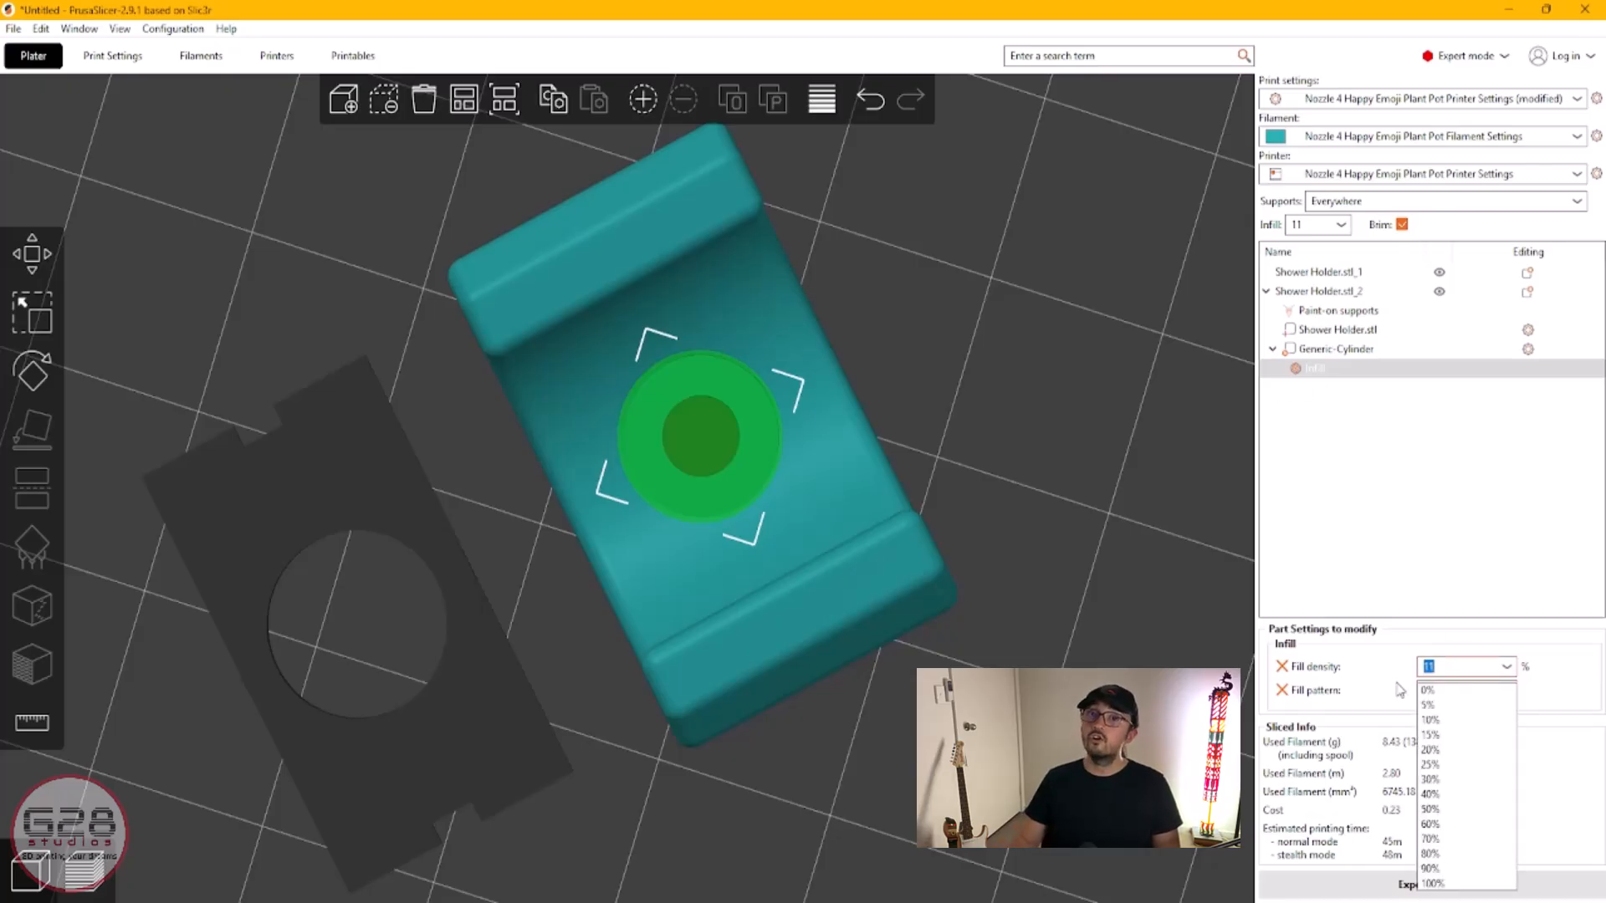
{"action": "type", "text": "50"}
{"action": "key", "text": "Return"}
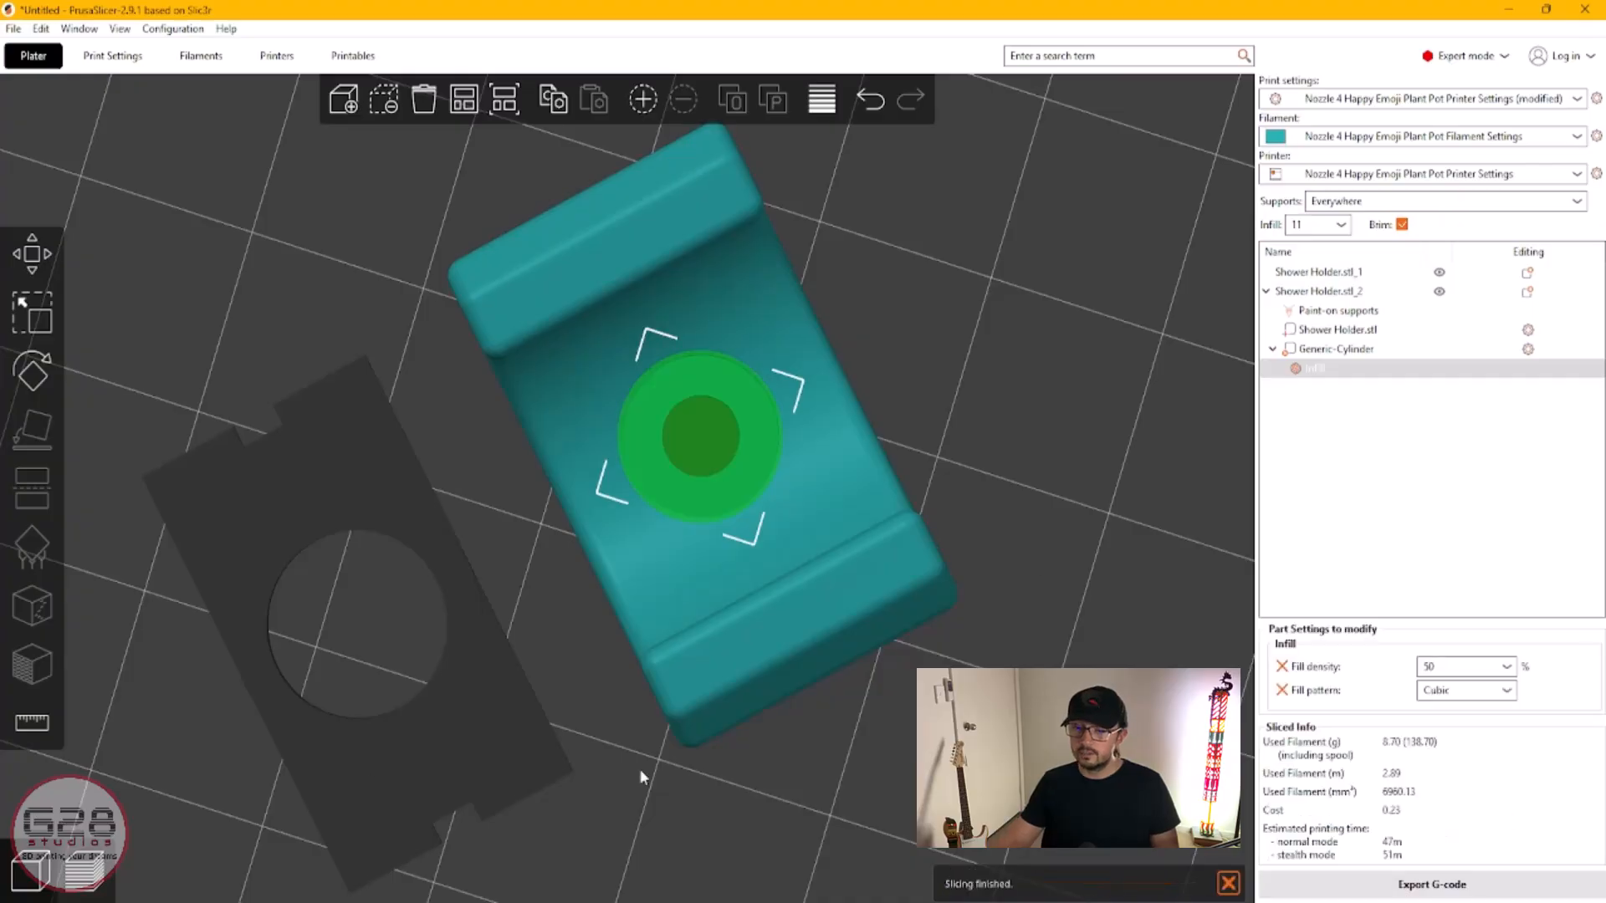
Step: Preview the sliced parts down to layer 45 (9.00 mm) and examine the infill around the screw hole
{"action": "left_click", "coordinate": [84, 872]}
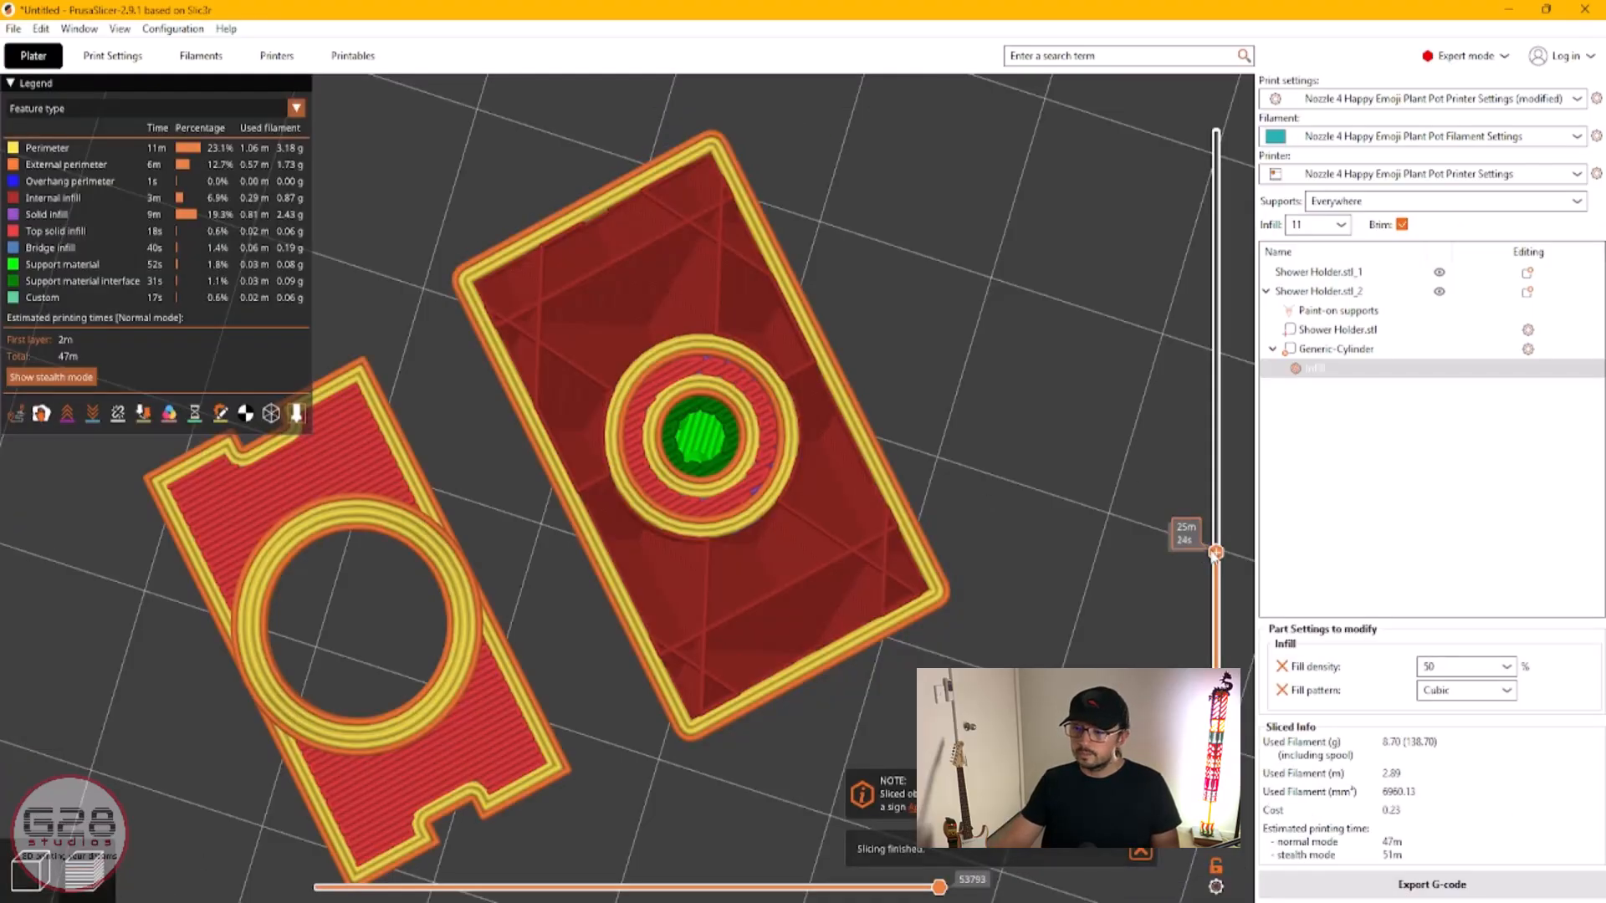
{"action": "left_click_drag", "start_coordinate": [1077, 513], "coordinate": [1094, 485]}
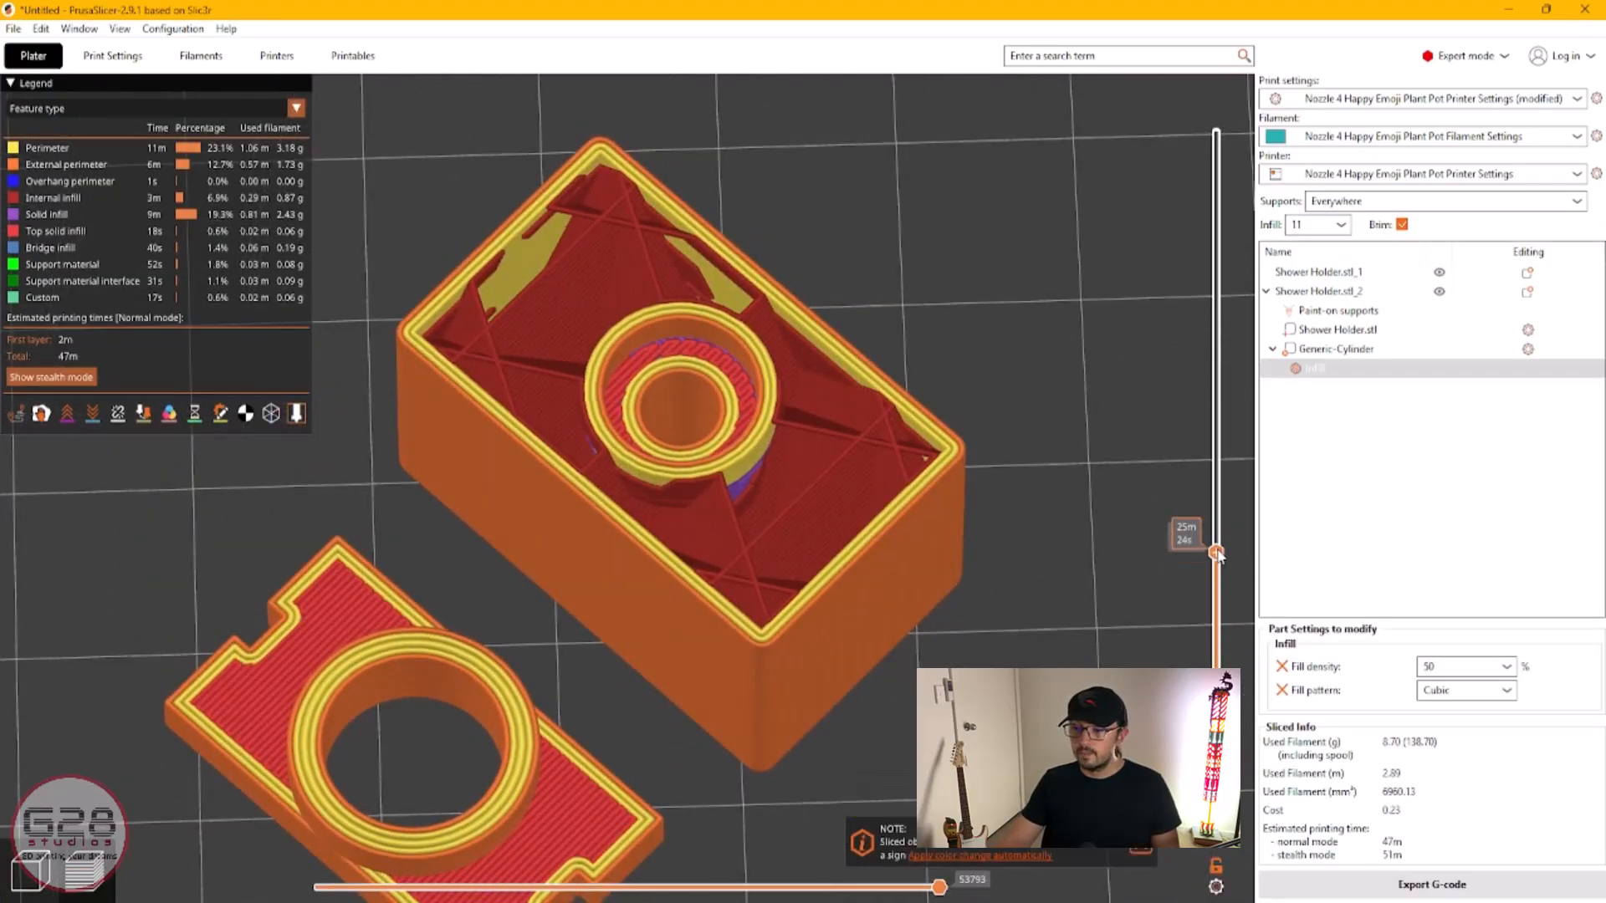
{"action": "left_click_drag", "start_coordinate": [1217, 554], "coordinate": [1218, 658]}
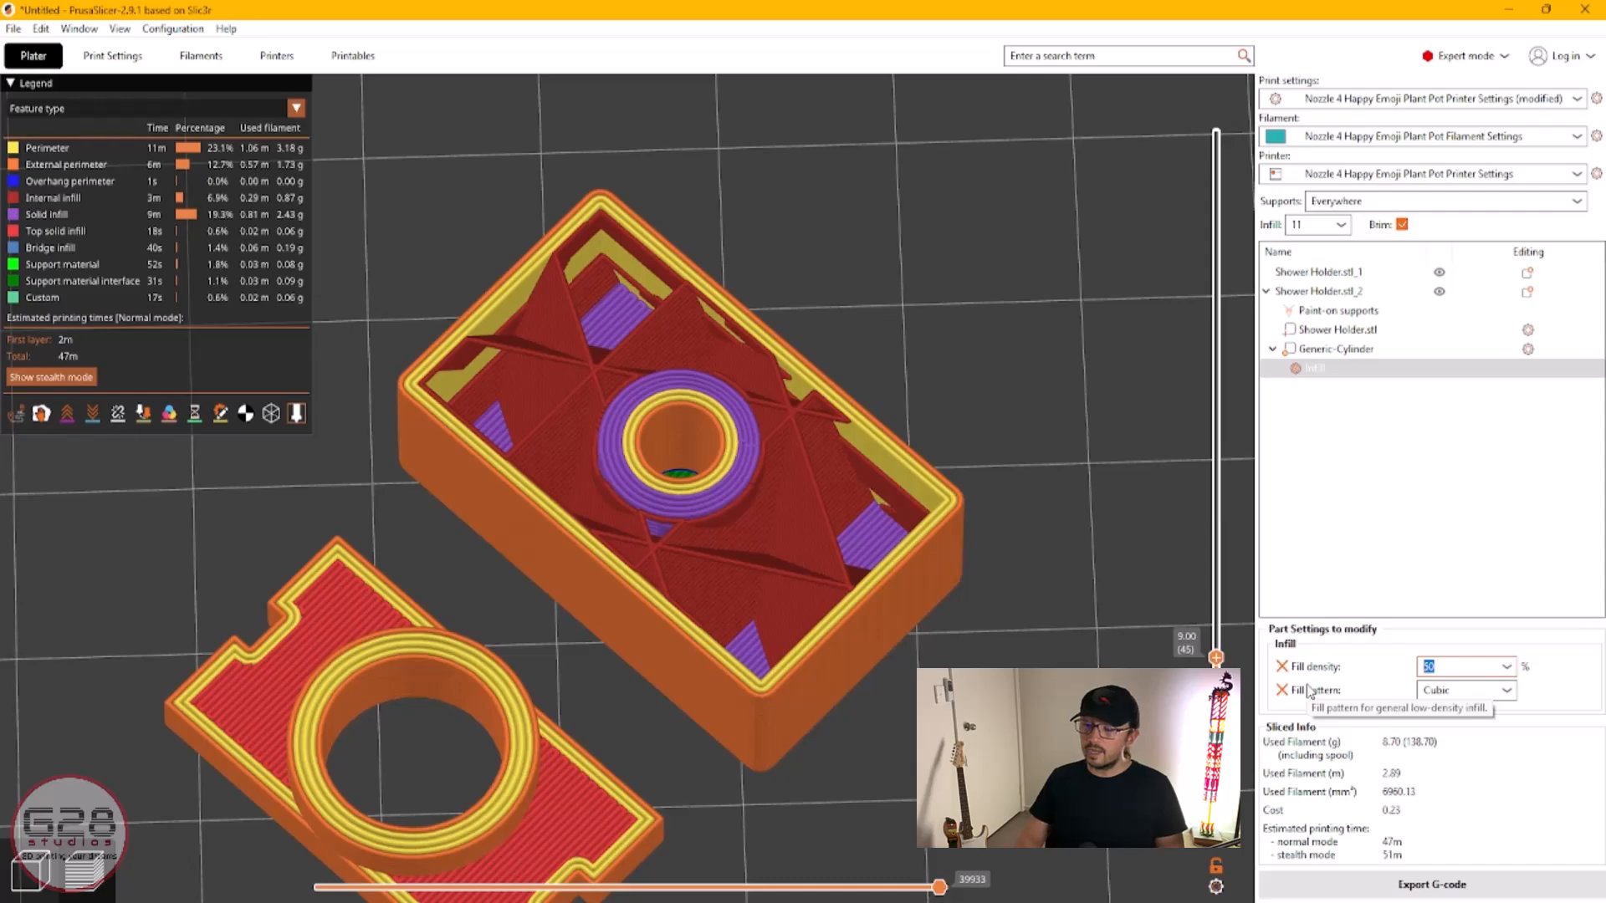
Step: Try fill densities of 5% and 1% on the cylinder modifier and compare the sliced layers around the screw hole
{"action": "type", "text": "5"}
{"action": "key", "text": "Return"}
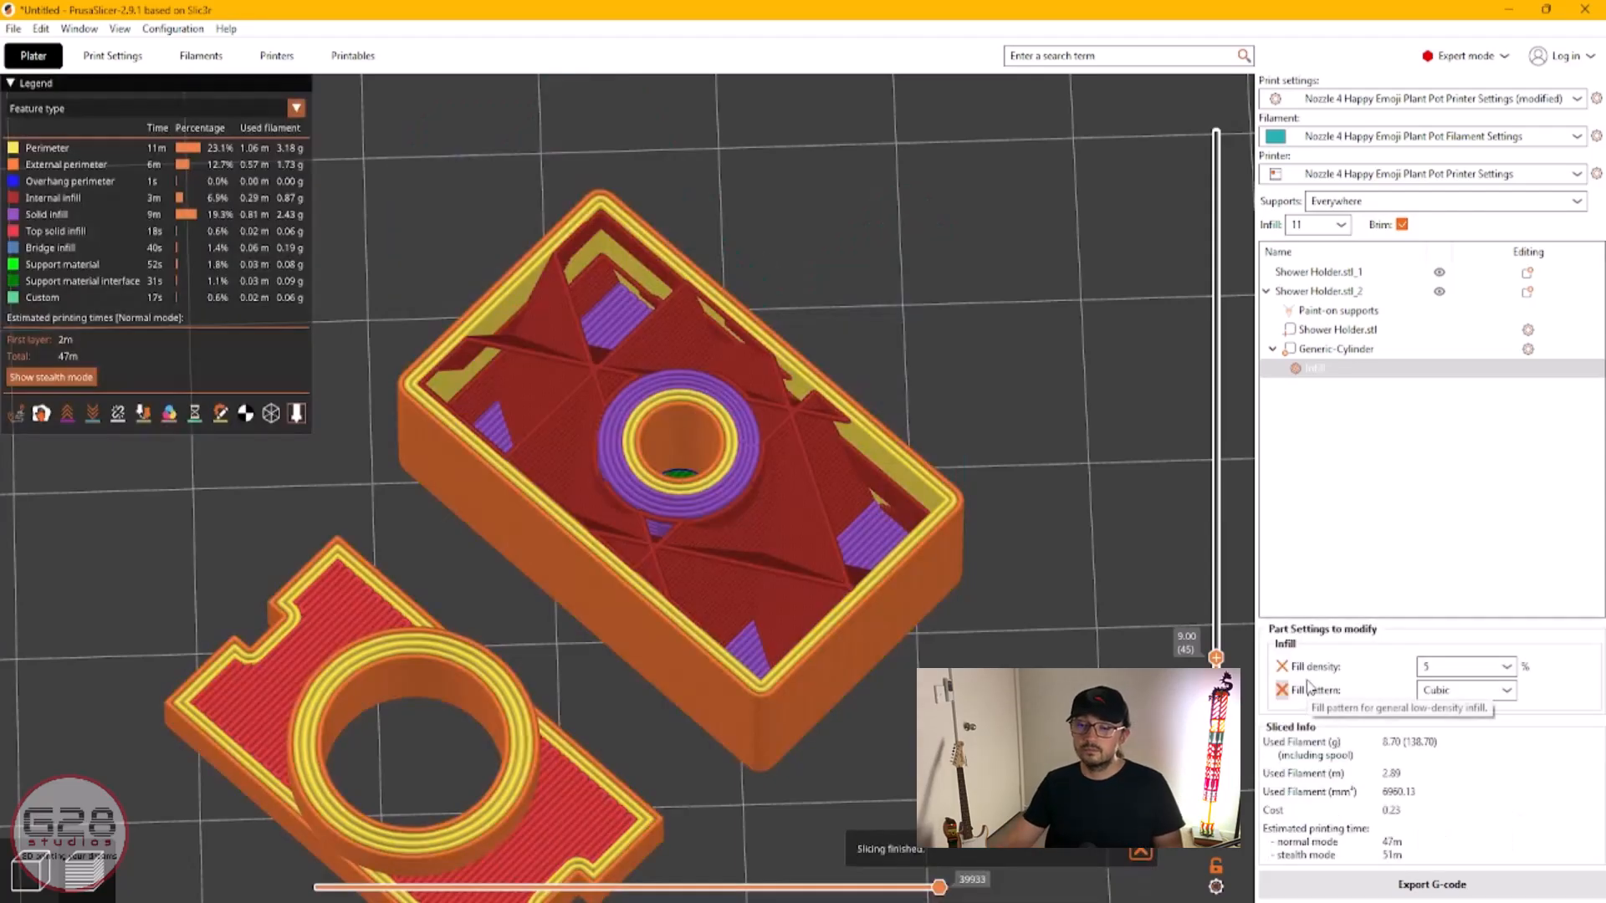
{"action": "left_click_drag", "start_coordinate": [1217, 658], "coordinate": [1211, 722]}
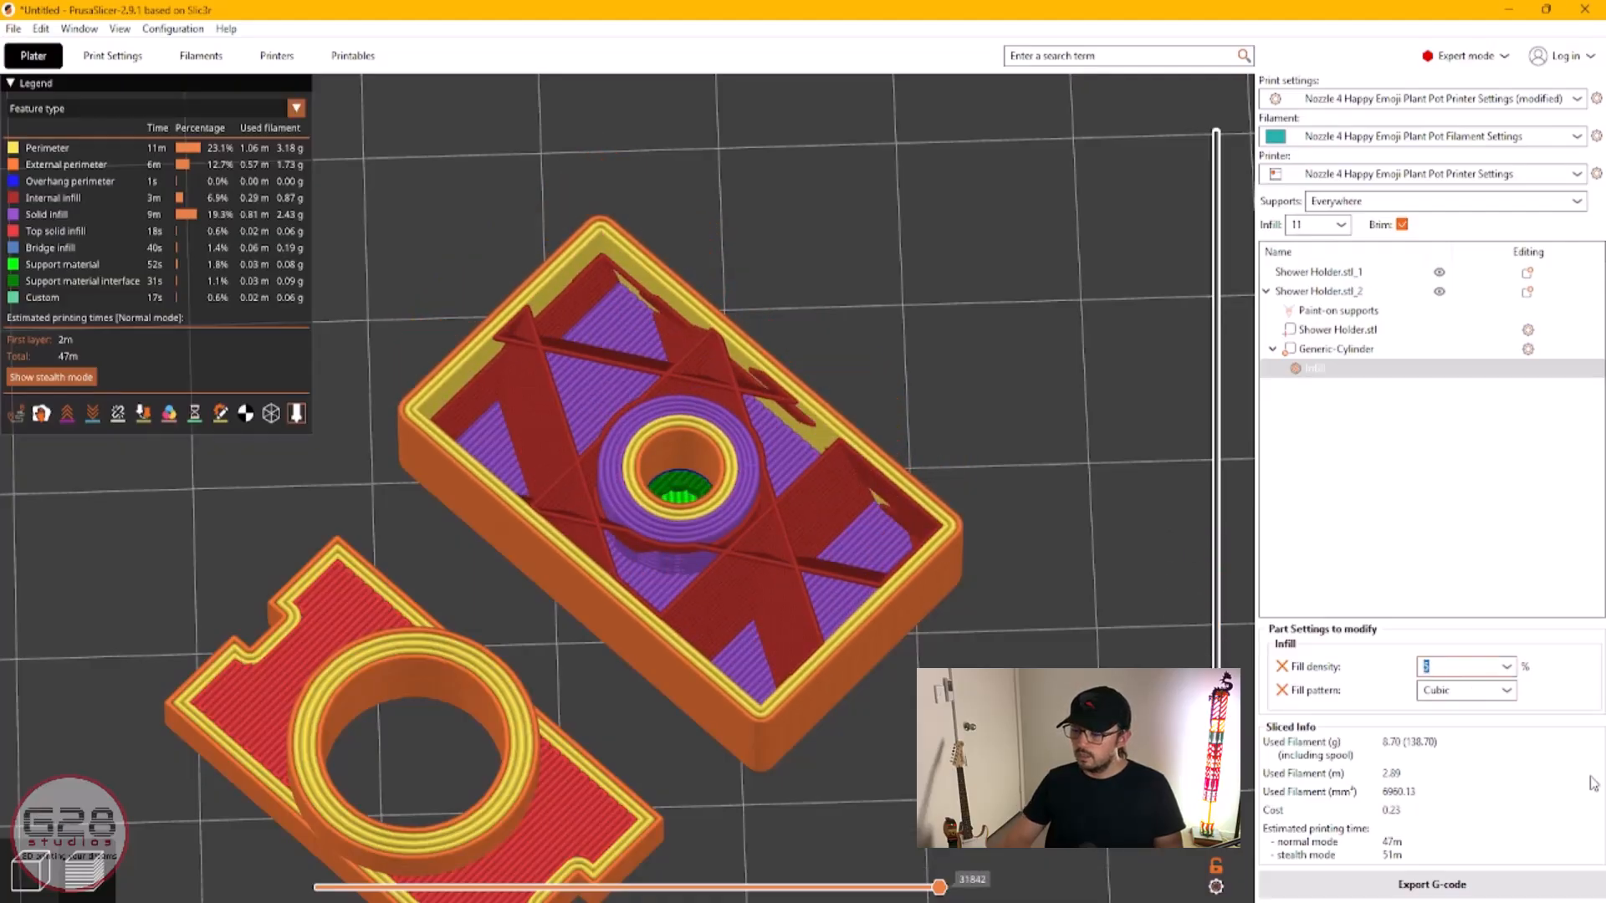
{"action": "type", "text": "1"}
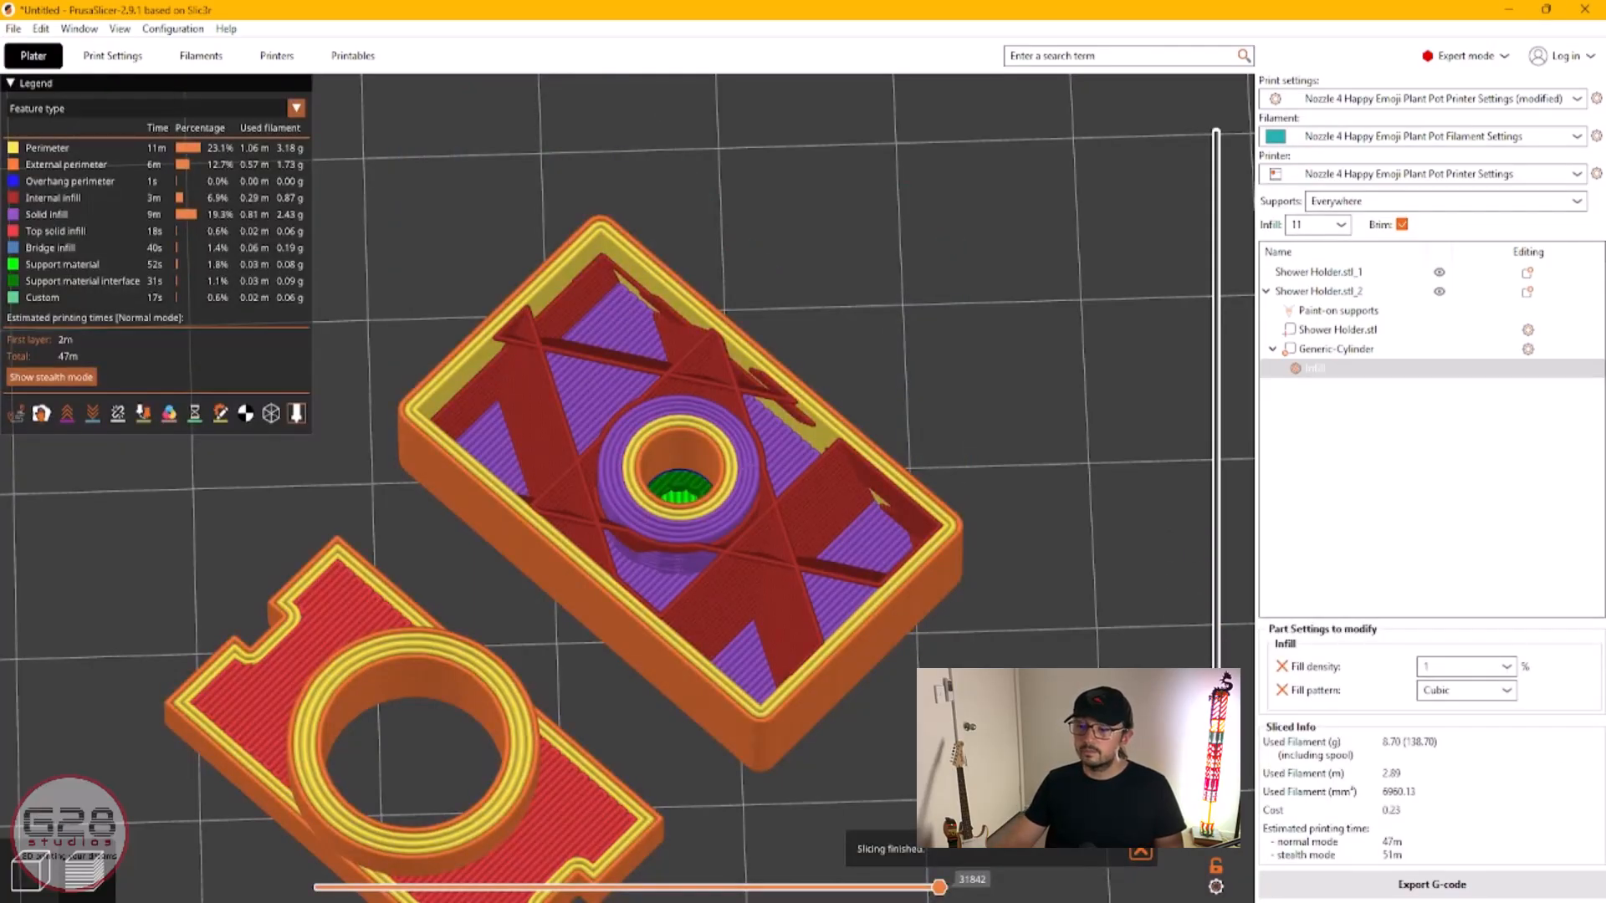
{"action": "left_click_drag", "start_coordinate": [1215, 711], "coordinate": [1216, 673]}
Step: Set the cylinder modifier's fill density back to 50%
{"action": "double_click", "coordinate": [1431, 667]}
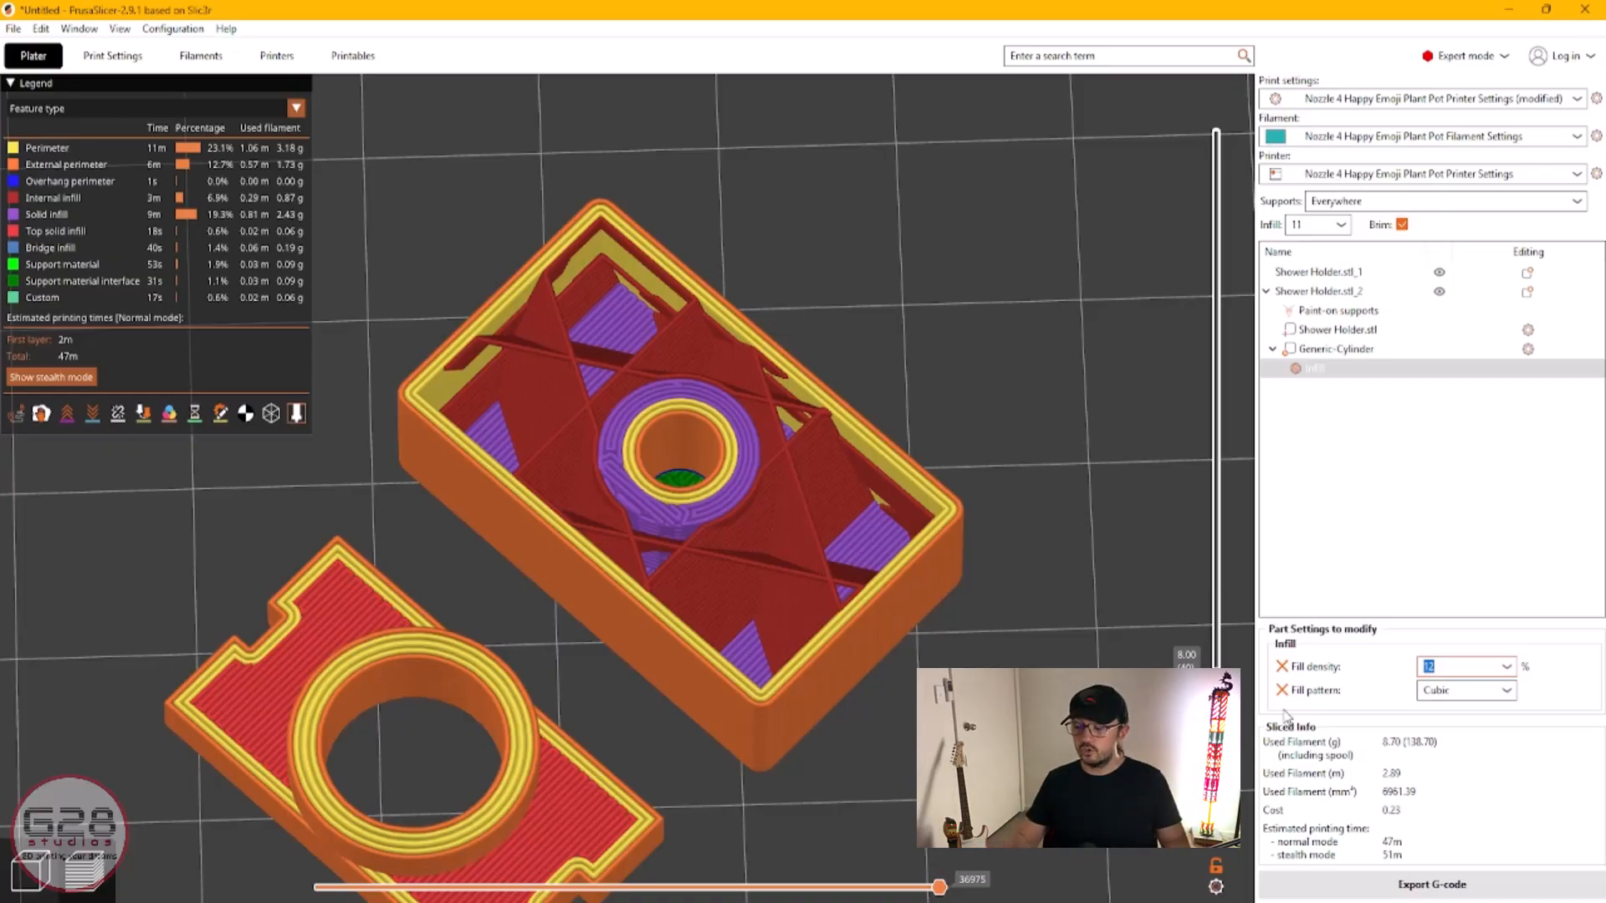
{"action": "type", "text": "50"}
{"action": "key", "text": "Return"}
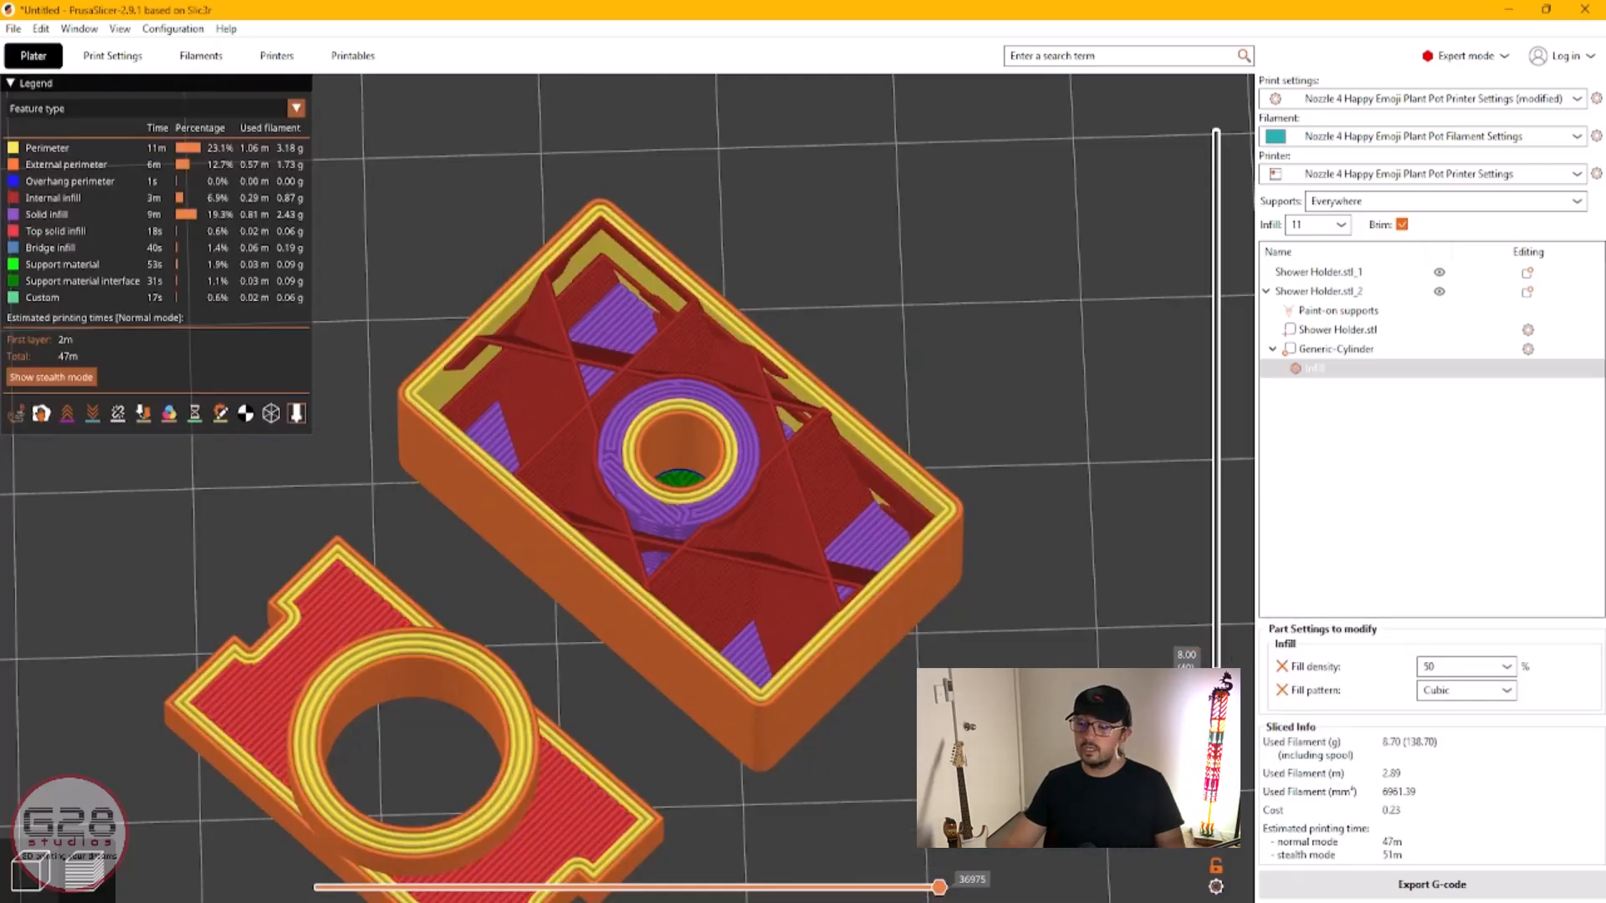
Step: Set the overall fill density to 25% in the infill print settings and return to the sliced preview
{"action": "left_click", "coordinate": [112, 55]}
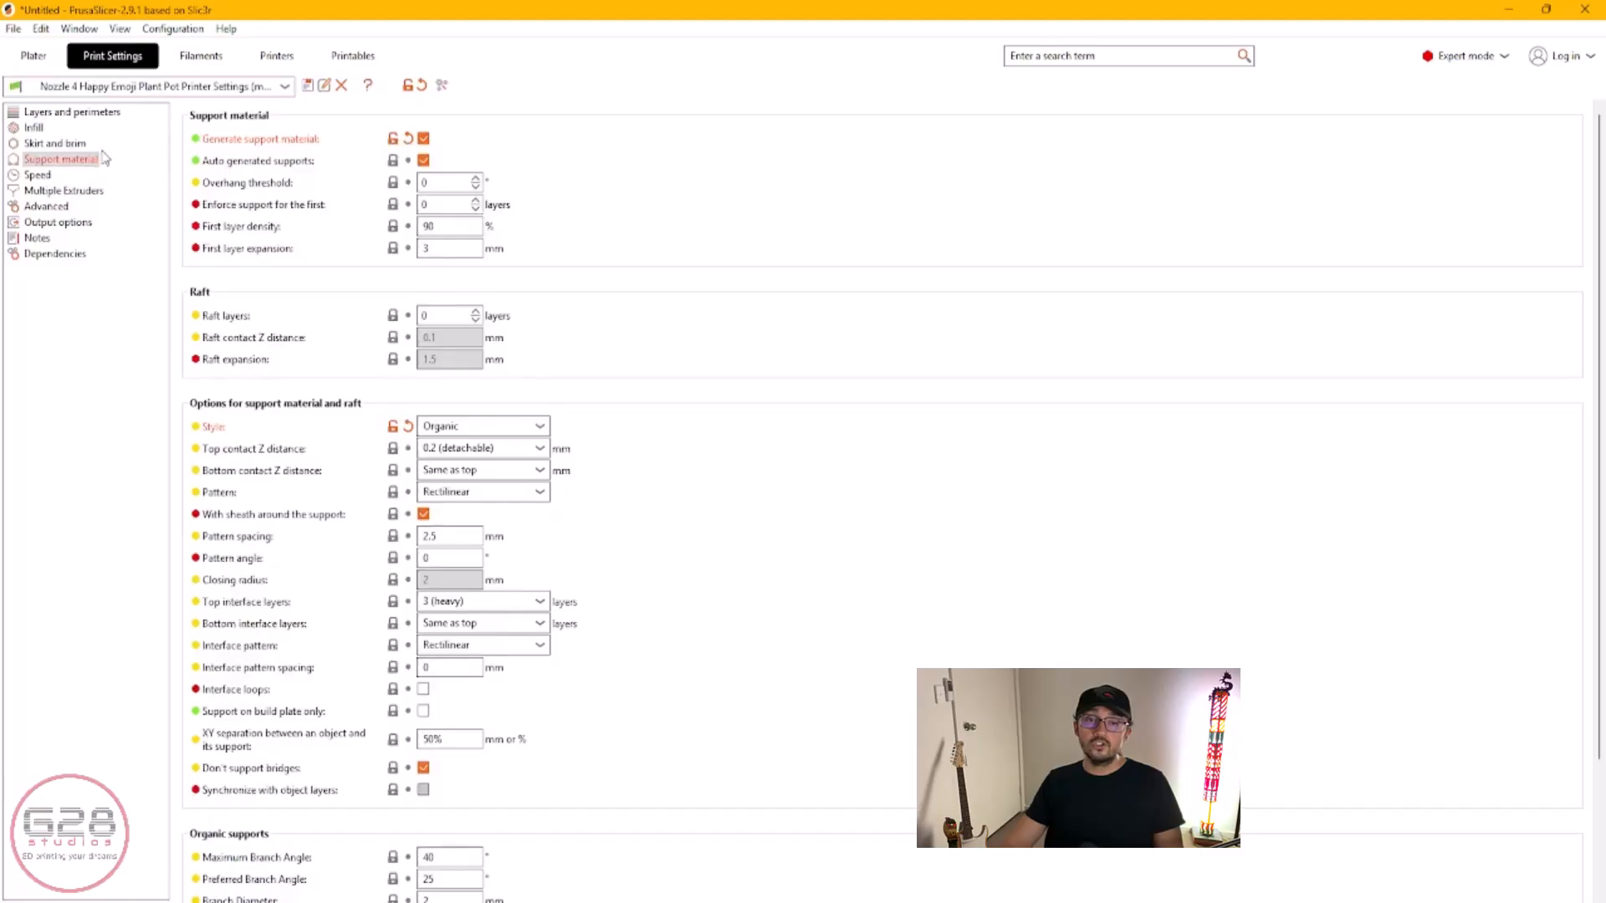
{"action": "left_click", "coordinate": [33, 127]}
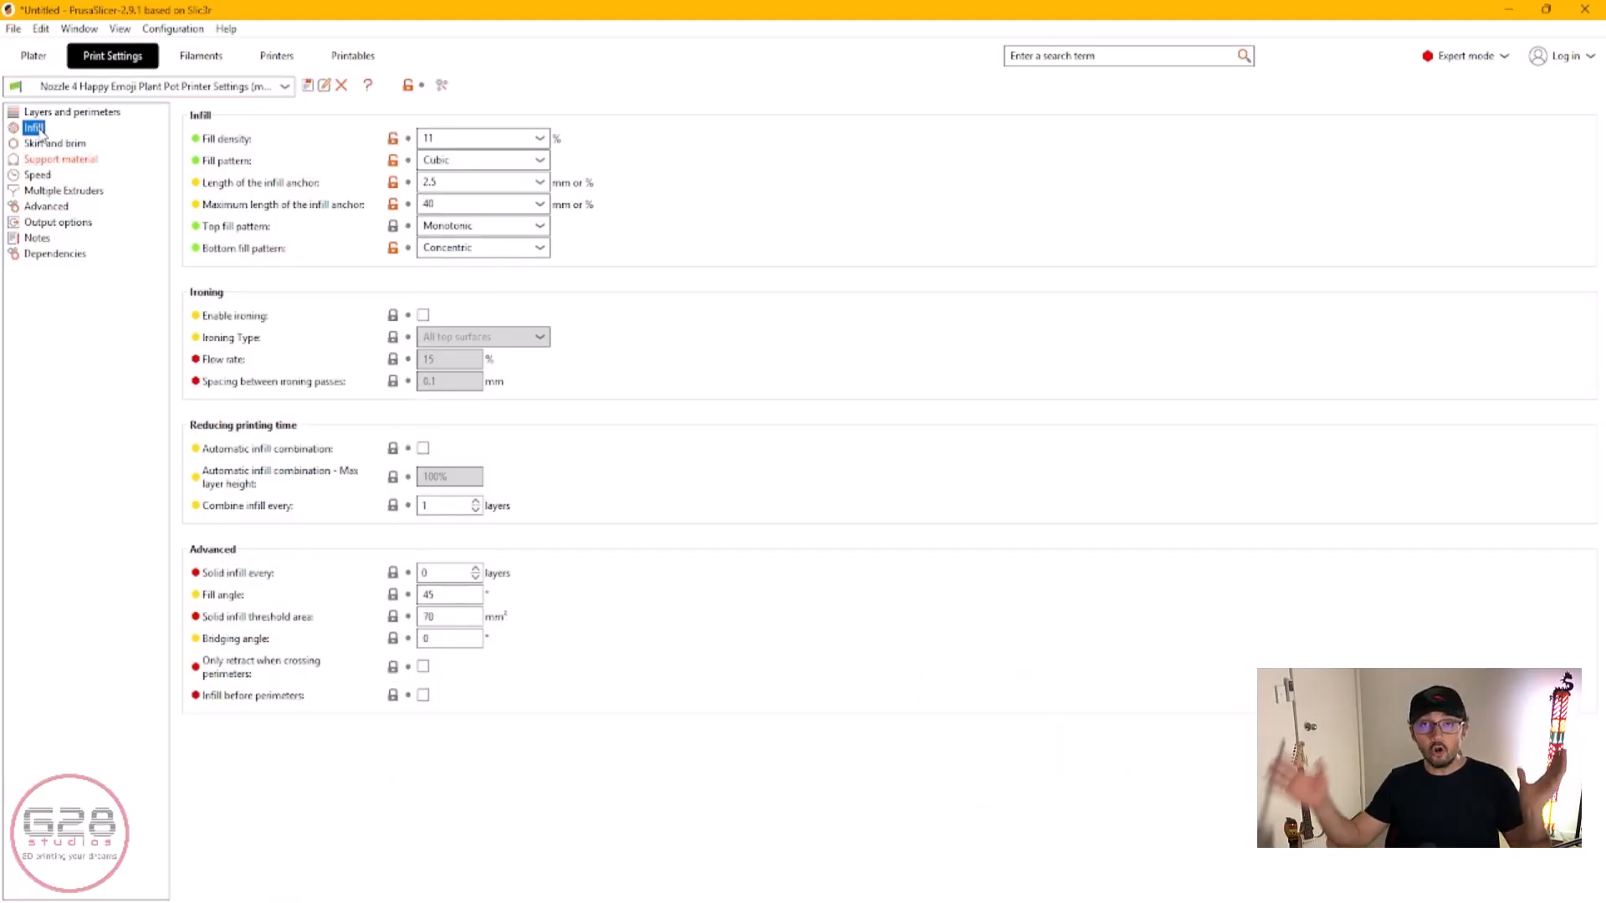
{"action": "double_click", "coordinate": [431, 138]}
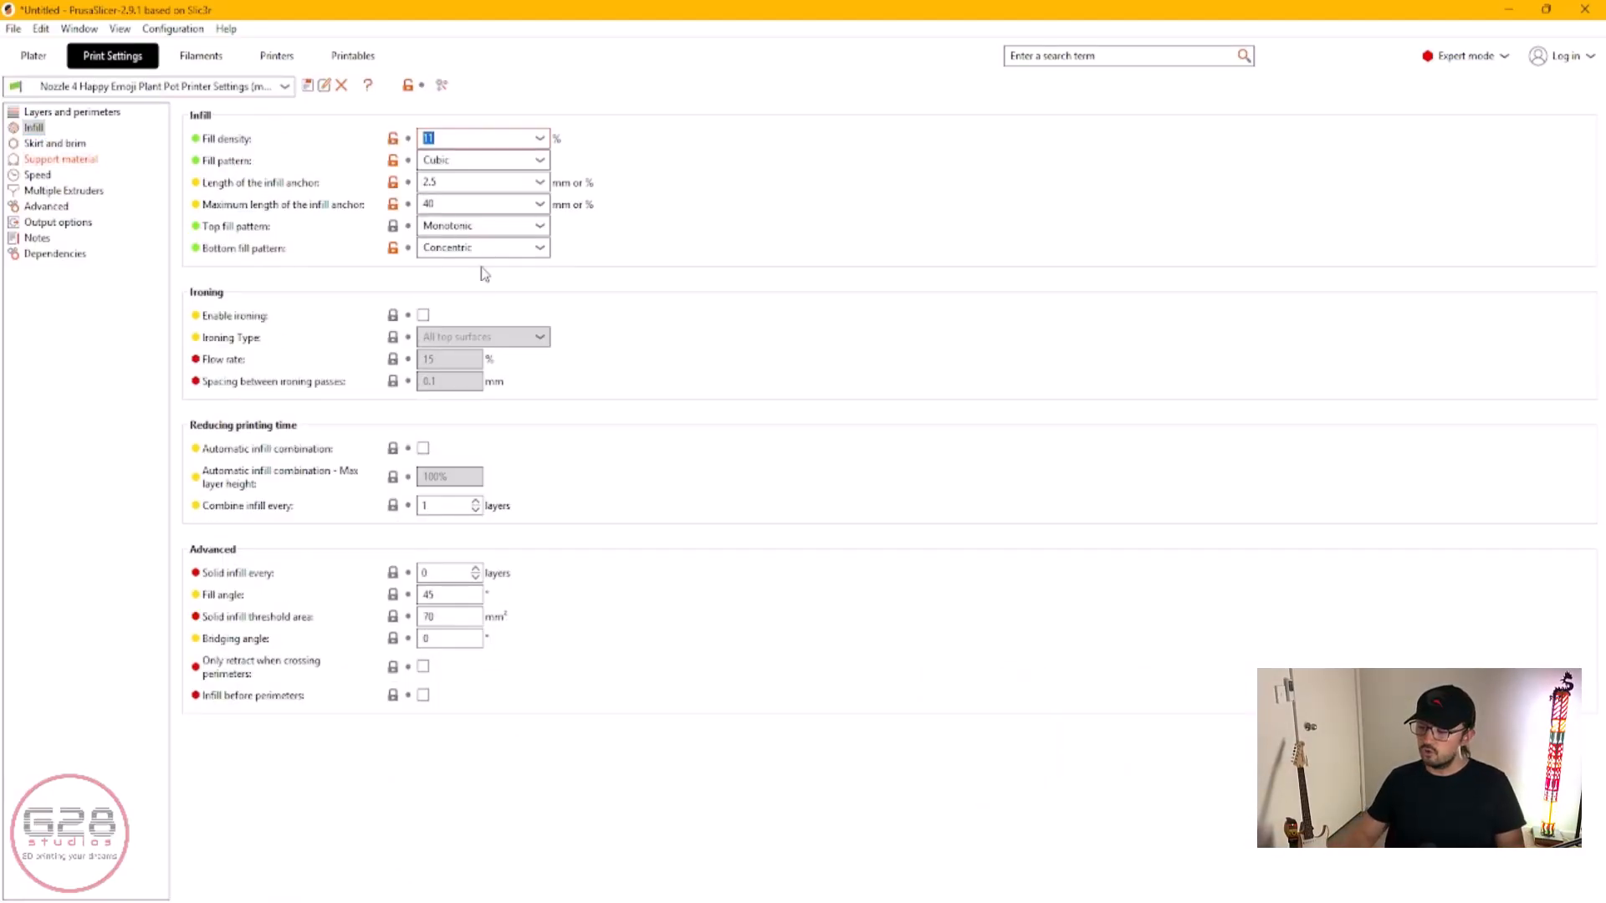
{"action": "type", "text": "25"}
{"action": "left_click", "coordinate": [34, 55]}
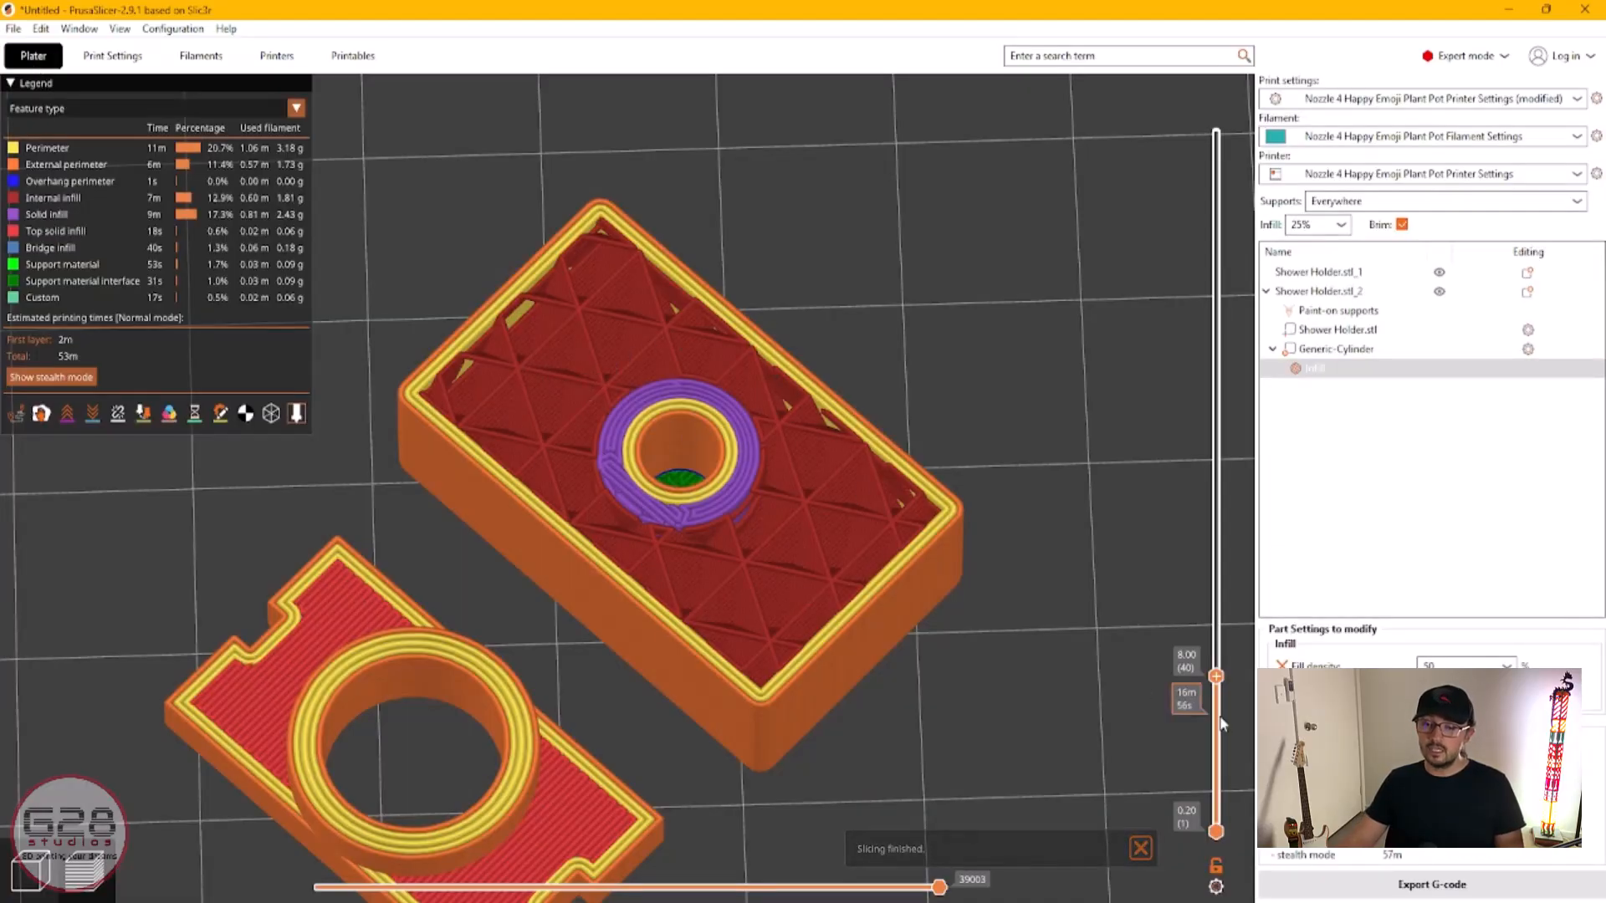
Step: Preview the sliced parts at layer 140 (28.00 mm) and down at the first layer, examining the holder and its support base
{"action": "left_click_drag", "start_coordinate": [1218, 679], "coordinate": [1230, 307]}
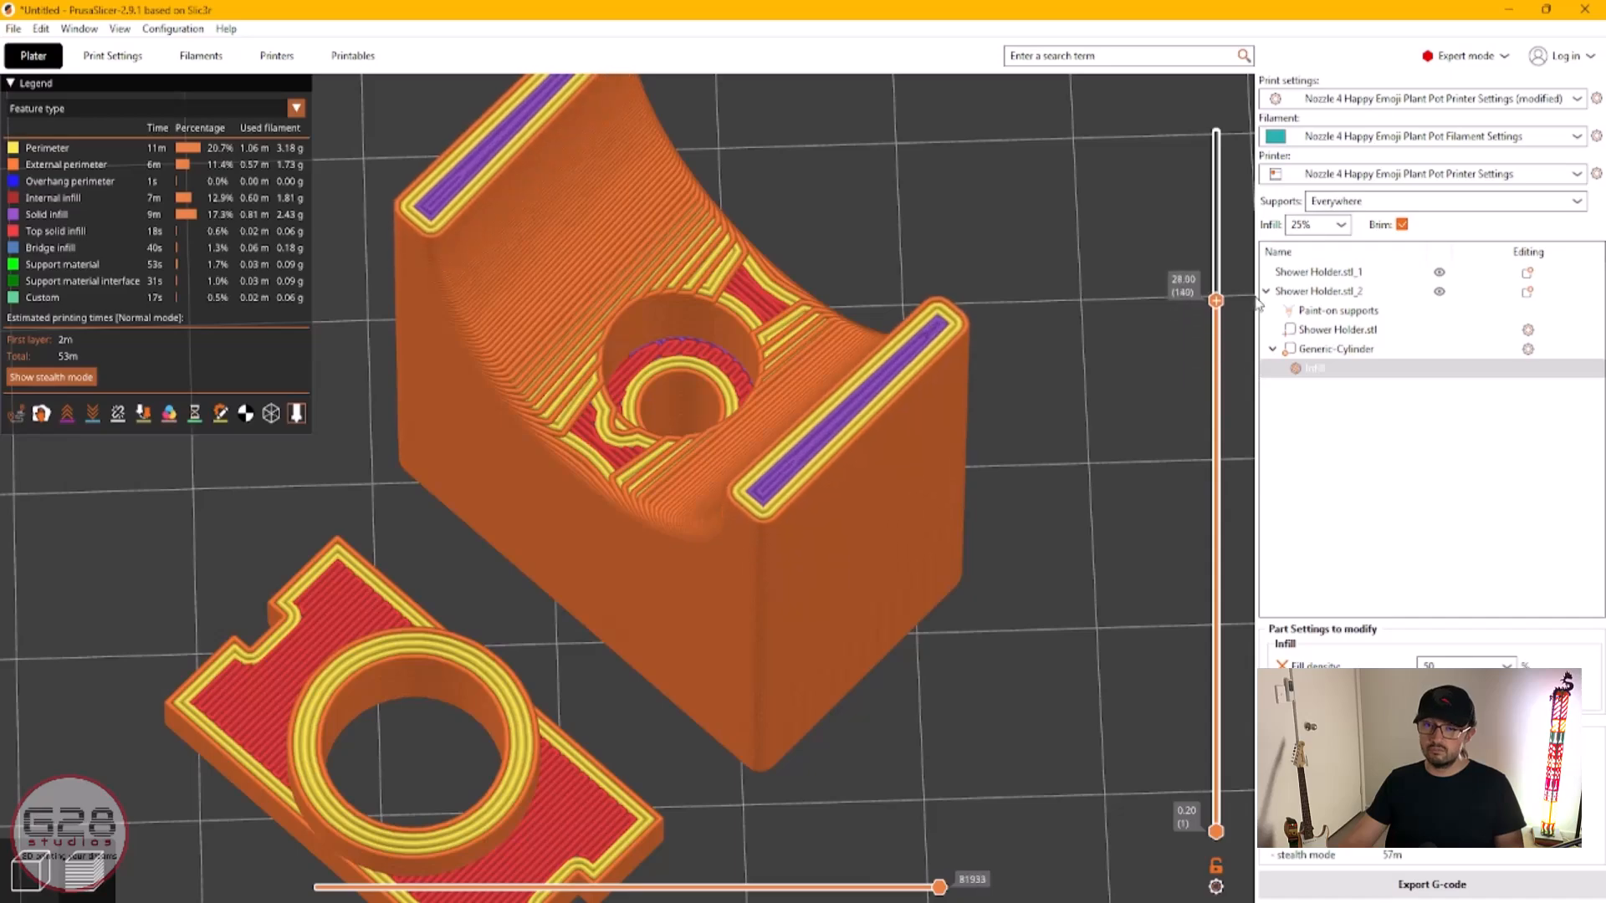
{"action": "left_click_drag", "start_coordinate": [1200, 229], "coordinate": [1171, 845]}
{"action": "right_click_drag", "start_coordinate": [942, 780], "coordinate": [1003, 639]}
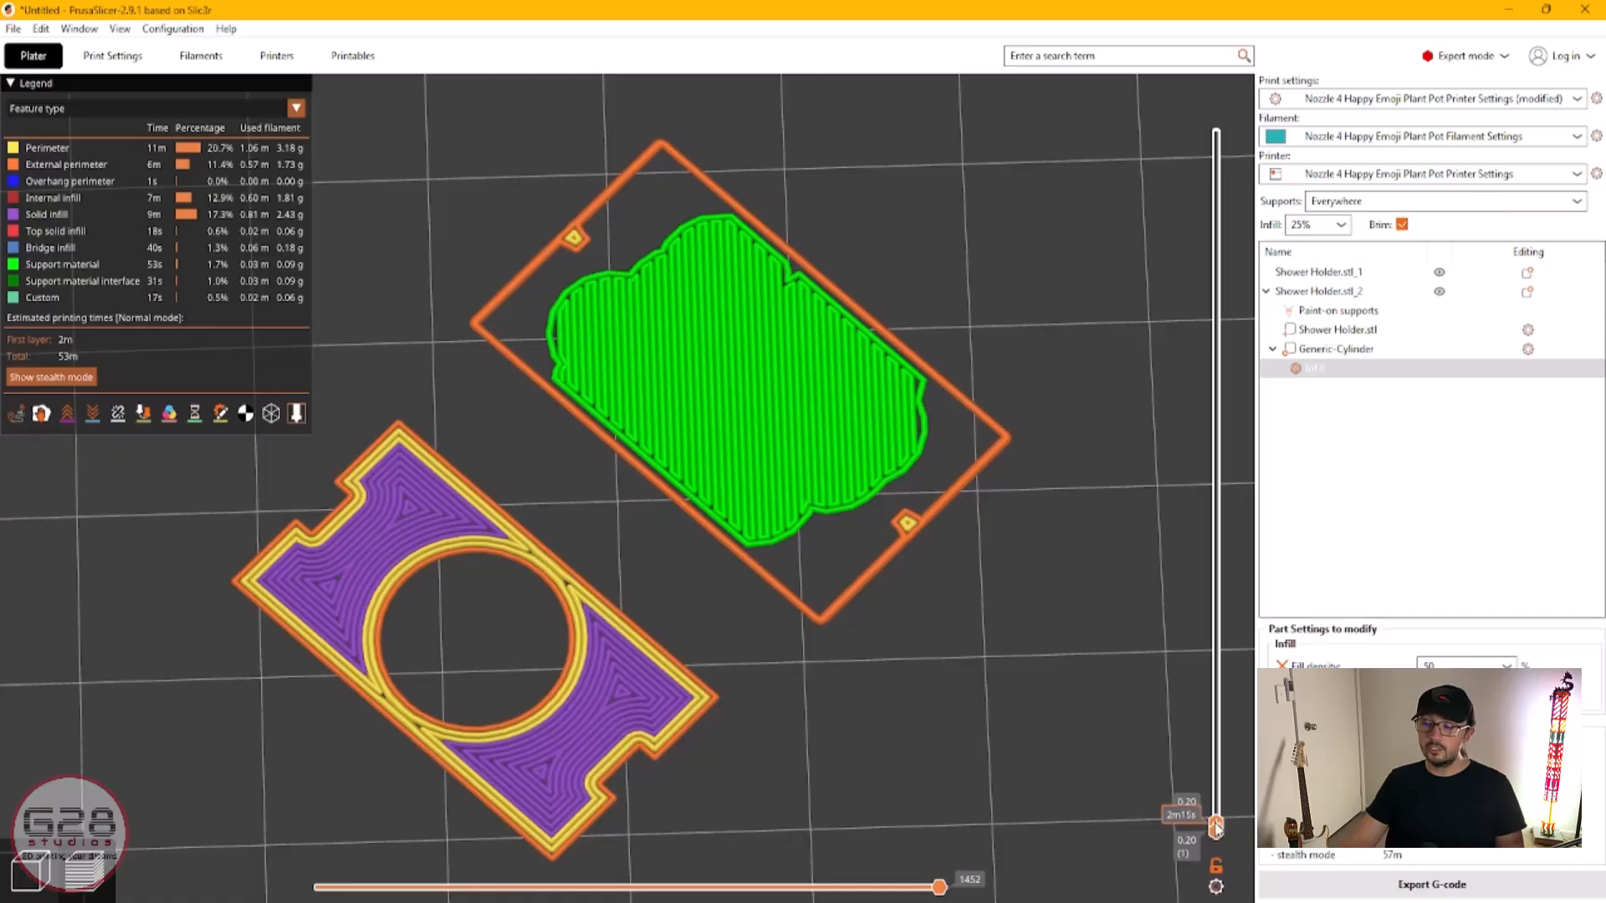
Step: Preview the sliced parts up to layer 16 (3.20 mm) and examine their placement on the print bed
{"action": "left_click_drag", "start_coordinate": [1216, 825], "coordinate": [1213, 766]}
{"action": "scroll", "coordinate": [937, 611], "scroll_direction": "down", "scroll_amount": 10}
{"action": "right_click_drag", "start_coordinate": [901, 580], "coordinate": [1018, 574]}
{"action": "scroll", "coordinate": [945, 645], "scroll_direction": "down", "scroll_amount": 5}
{"action": "left_click_drag", "start_coordinate": [947, 641], "coordinate": [691, 419]}
{"action": "scroll", "coordinate": [688, 591], "scroll_direction": "up", "scroll_amount": 4}
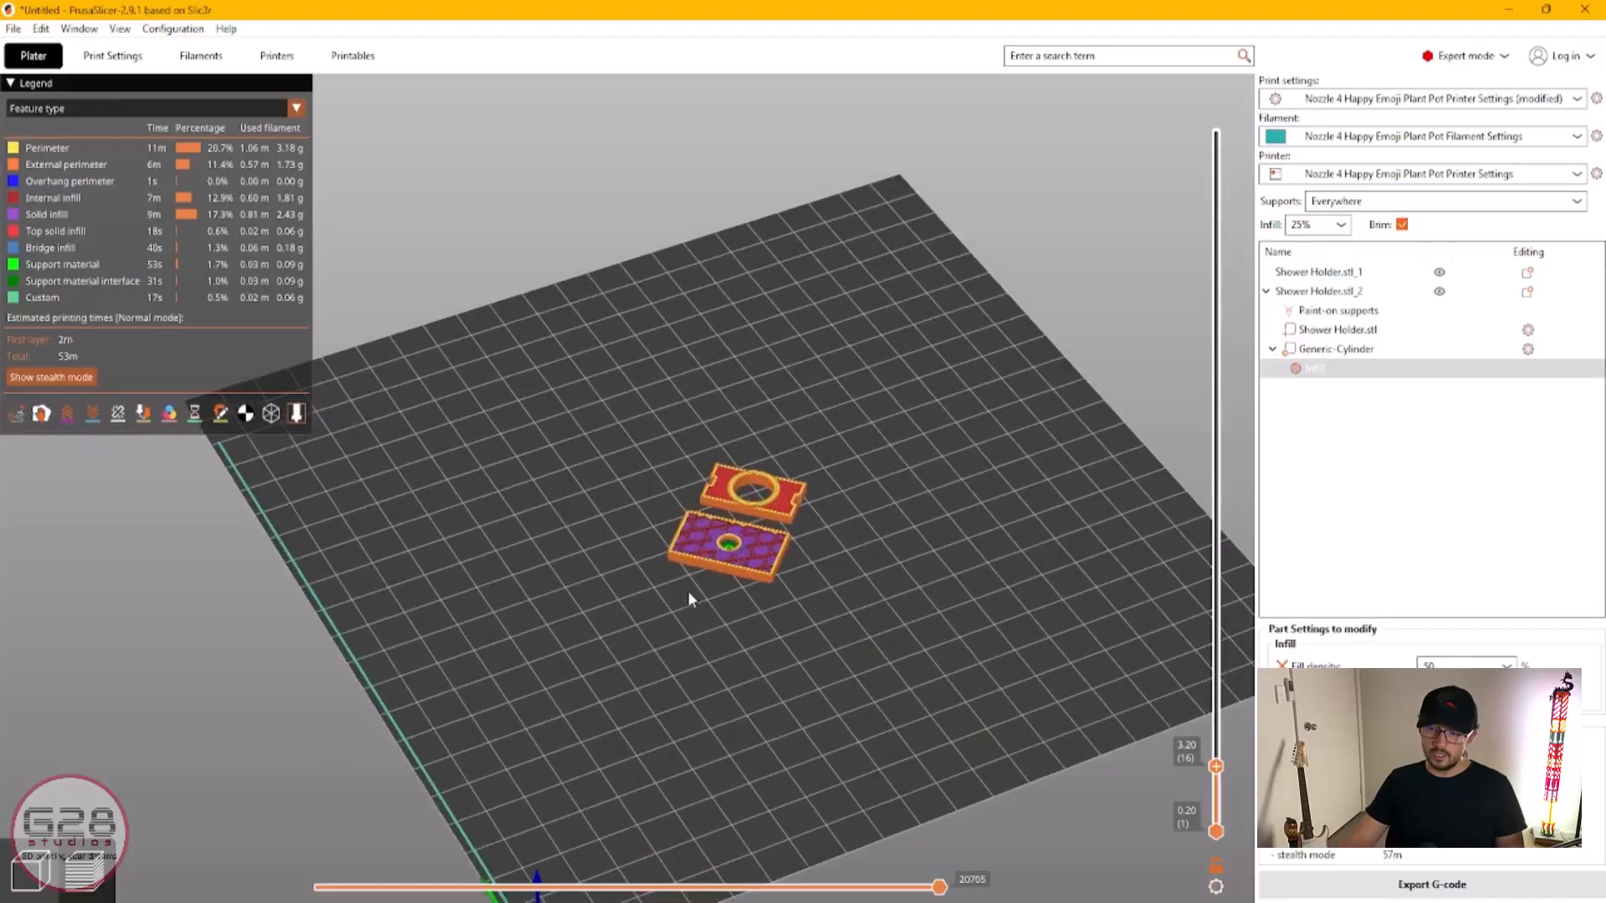
Step: Add a skirt around the parts by setting its minimum loops to 2, and return to the sliced preview
{"action": "scroll", "coordinate": [602, 470], "scroll_direction": "up", "scroll_amount": 8}
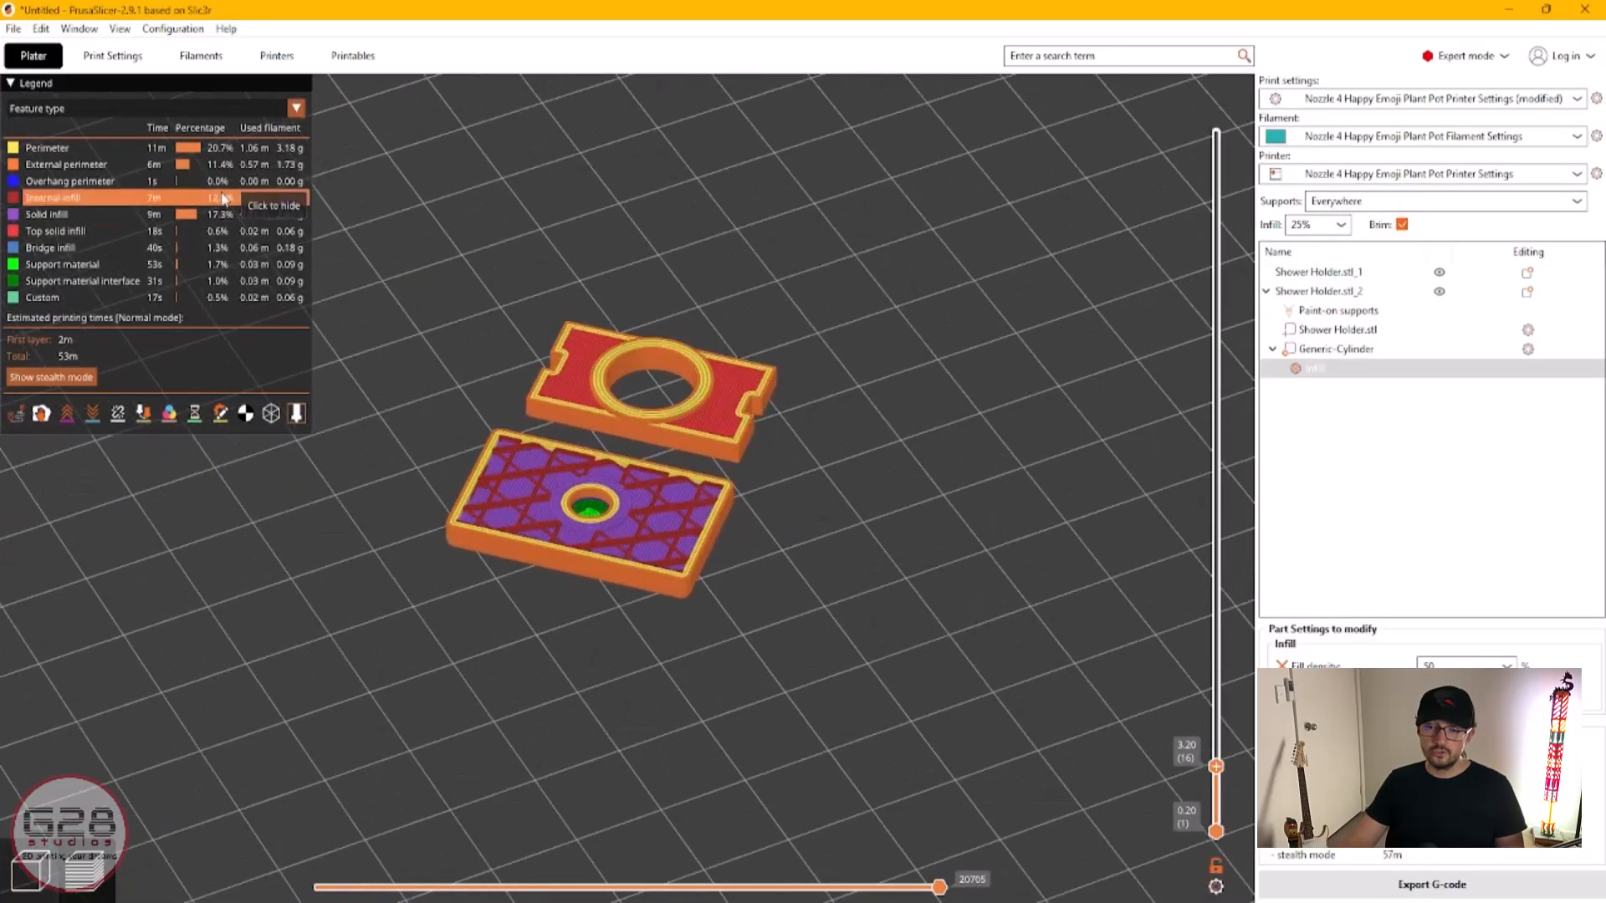
{"action": "left_click", "coordinate": [120, 60]}
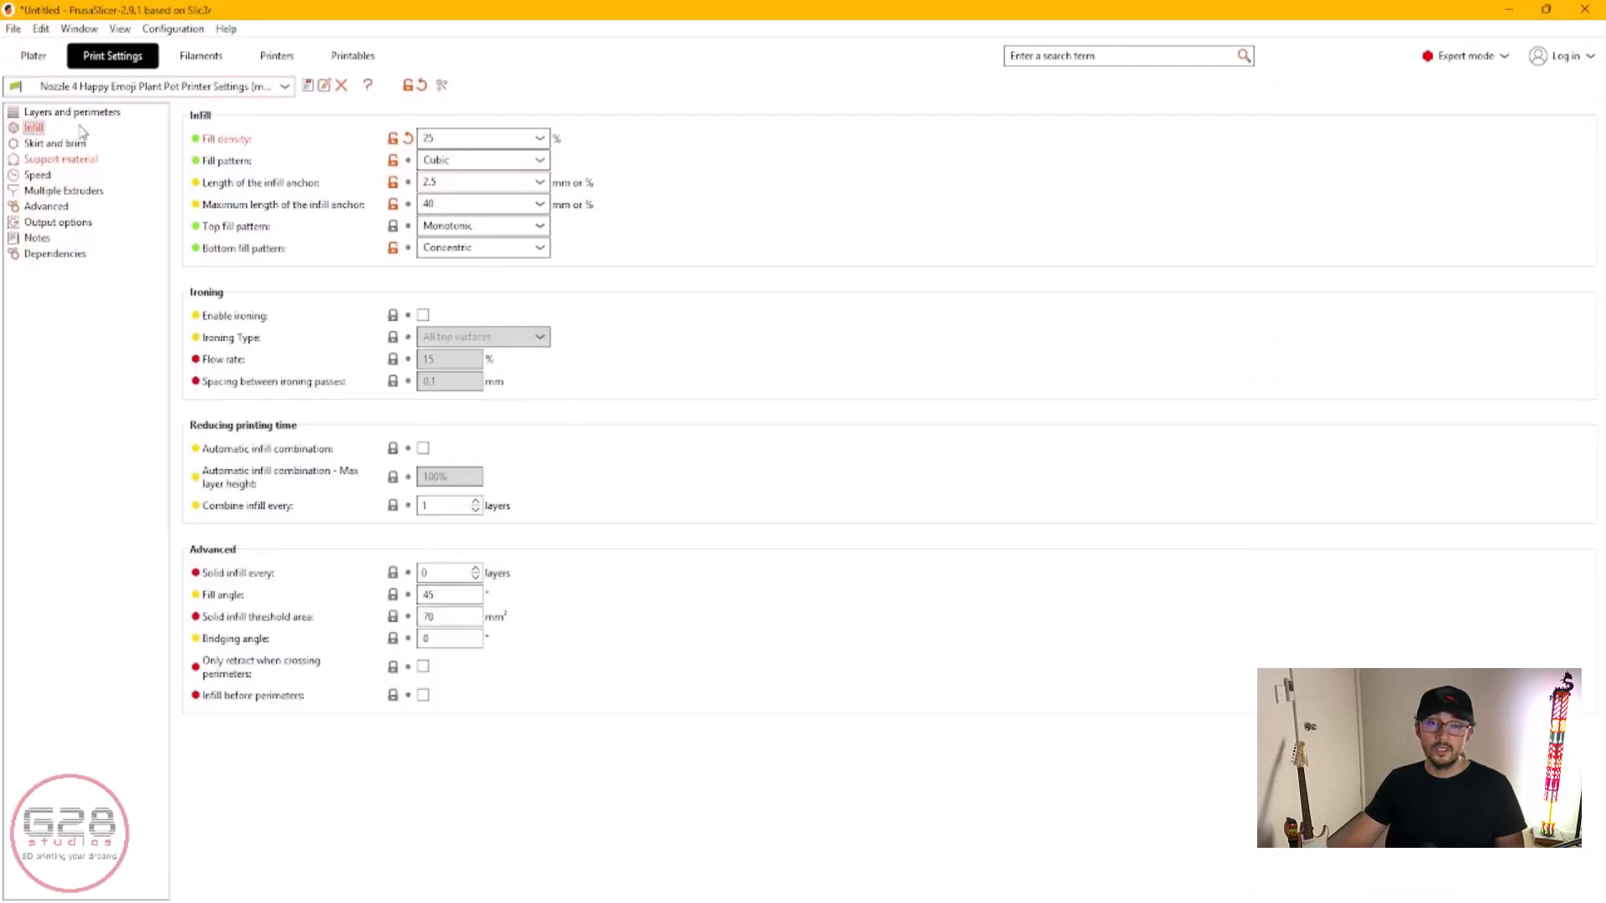
{"action": "left_click", "coordinate": [32, 143]}
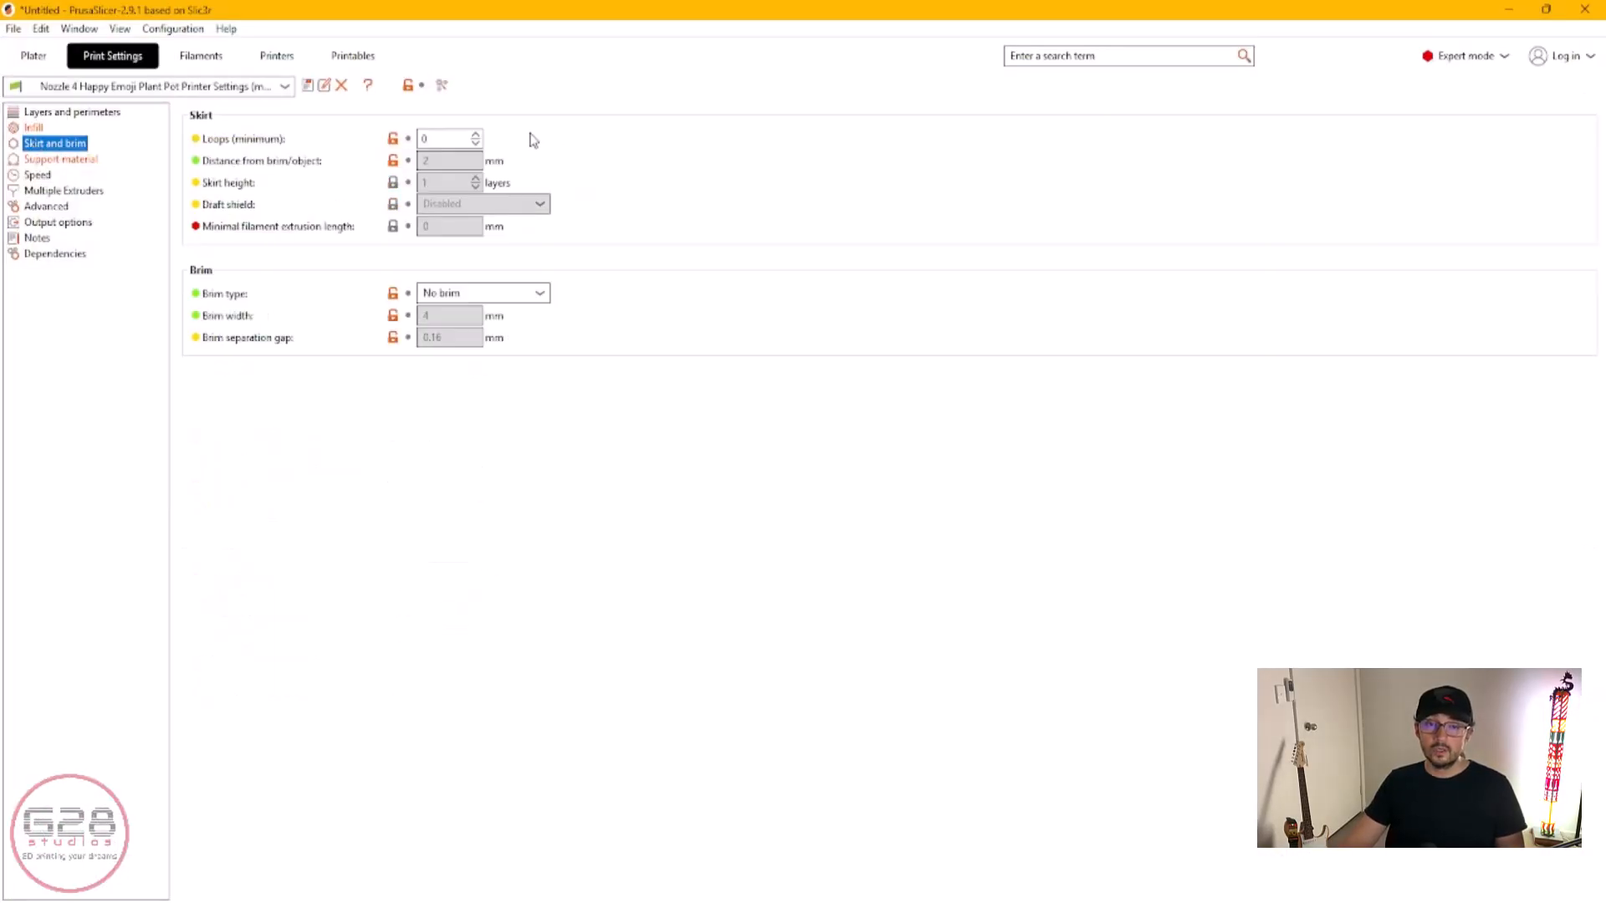
{"action": "left_click", "coordinate": [477, 136]}
{"action": "left_click", "coordinate": [476, 136]}
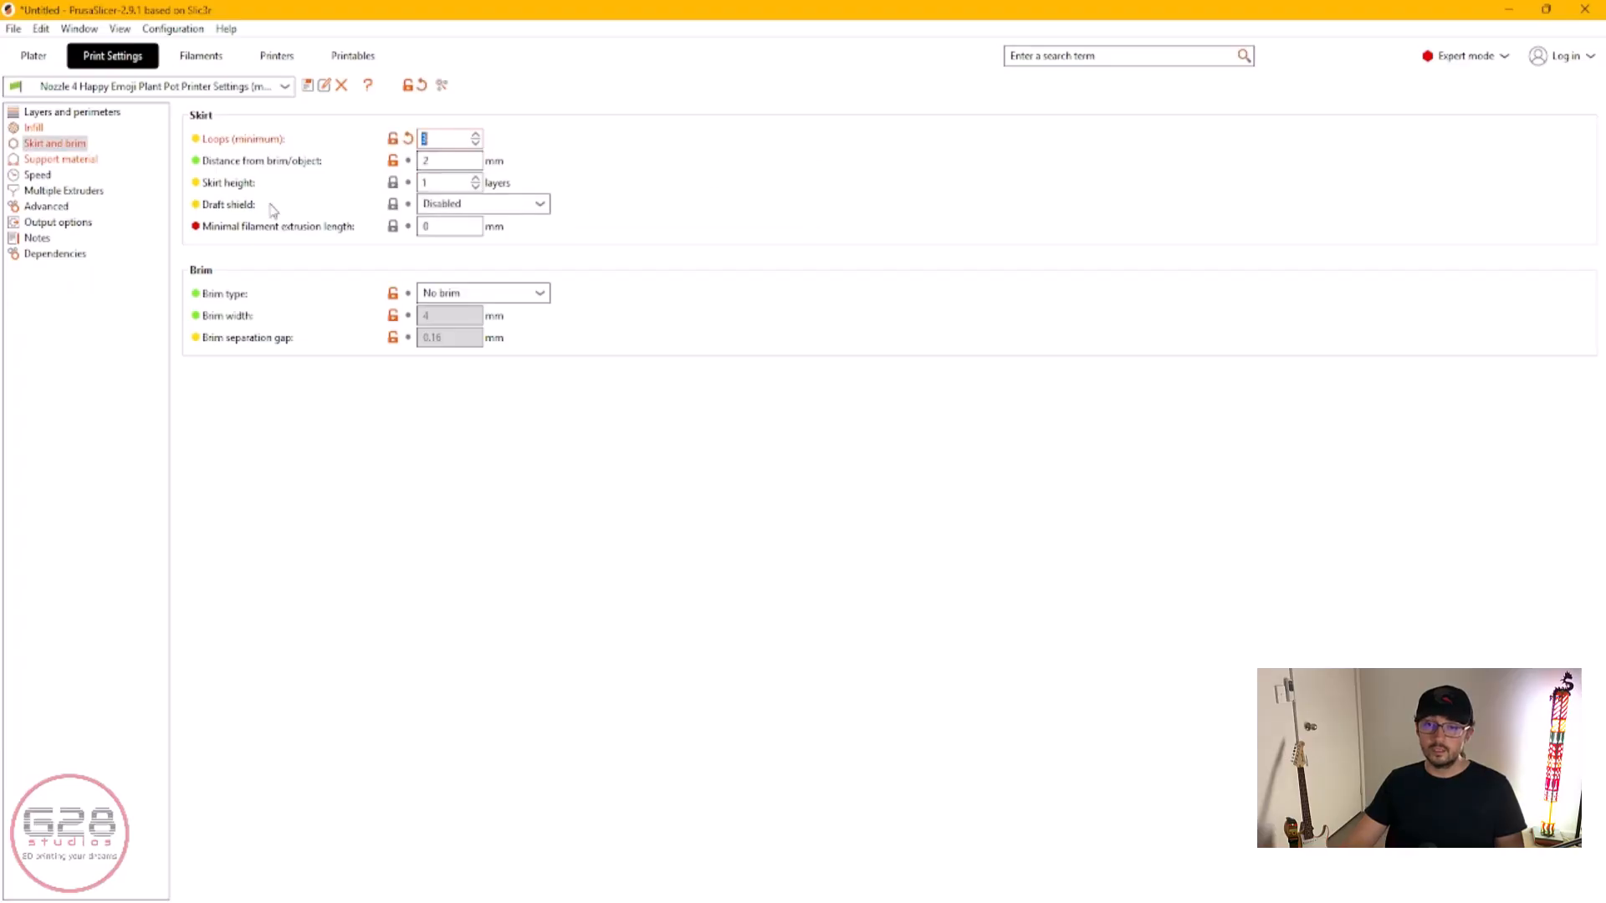
{"action": "left_click", "coordinate": [33, 56]}
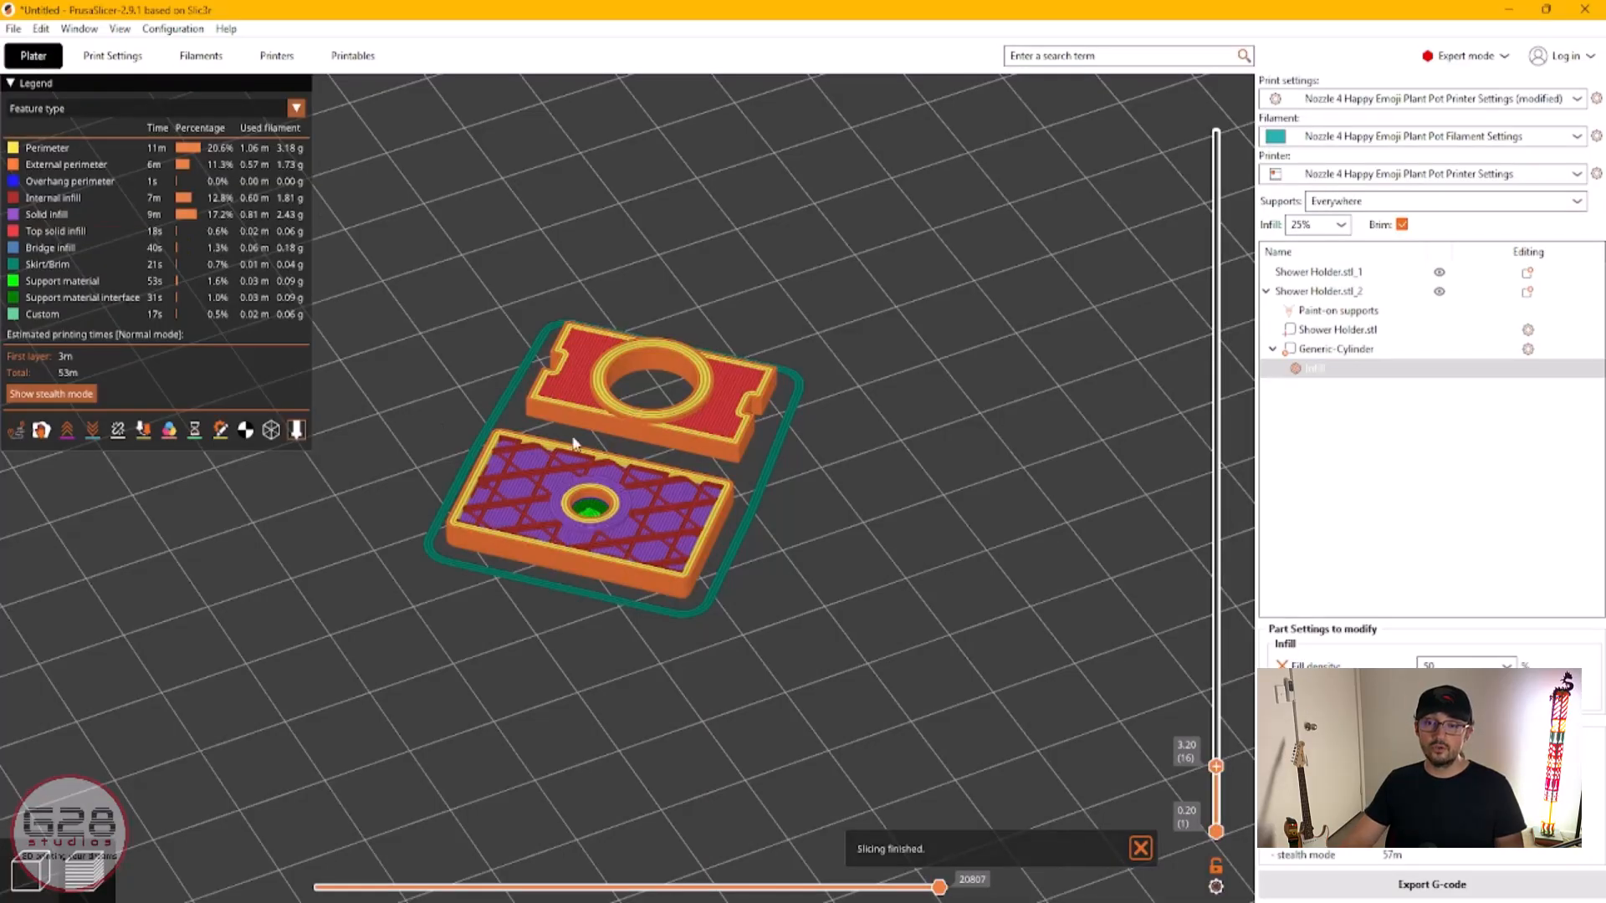
Step: Preview the sliced parts at layer 88 (17.60 mm) and up to the full height, examining the infill around the screw hole and the skirt
{"action": "scroll", "coordinate": [629, 502], "scroll_direction": "up", "scroll_amount": 3}
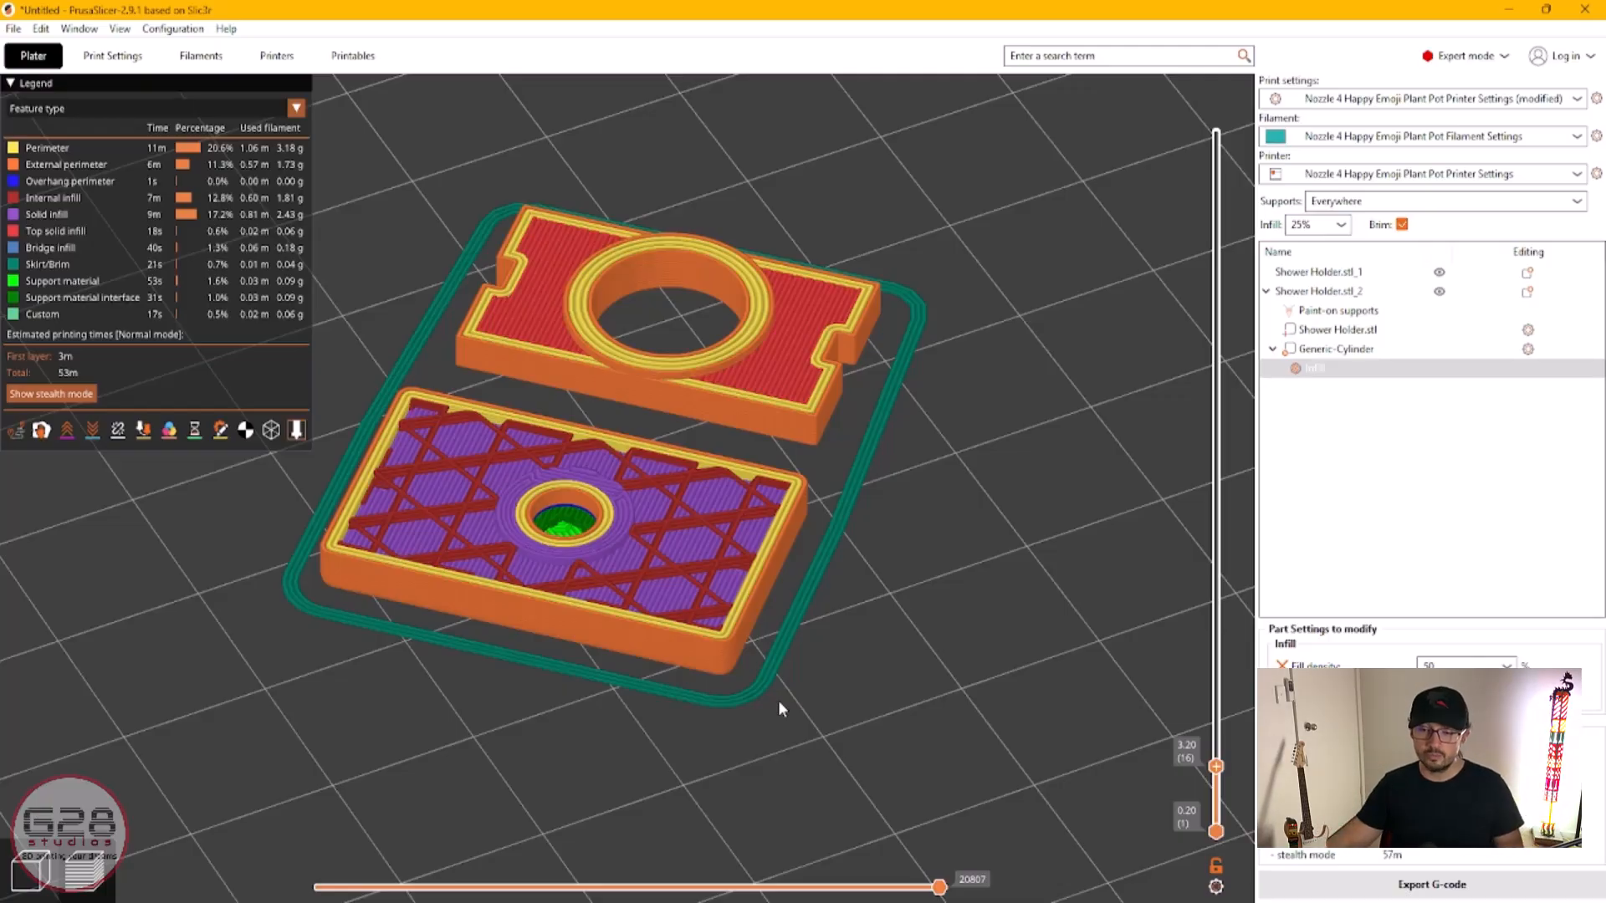
{"action": "key", "text": "1"}
{"action": "left_click_drag", "start_coordinate": [1215, 766], "coordinate": [1136, 496]}
{"action": "left_click_drag", "start_coordinate": [1092, 552], "coordinate": [349, 480]}
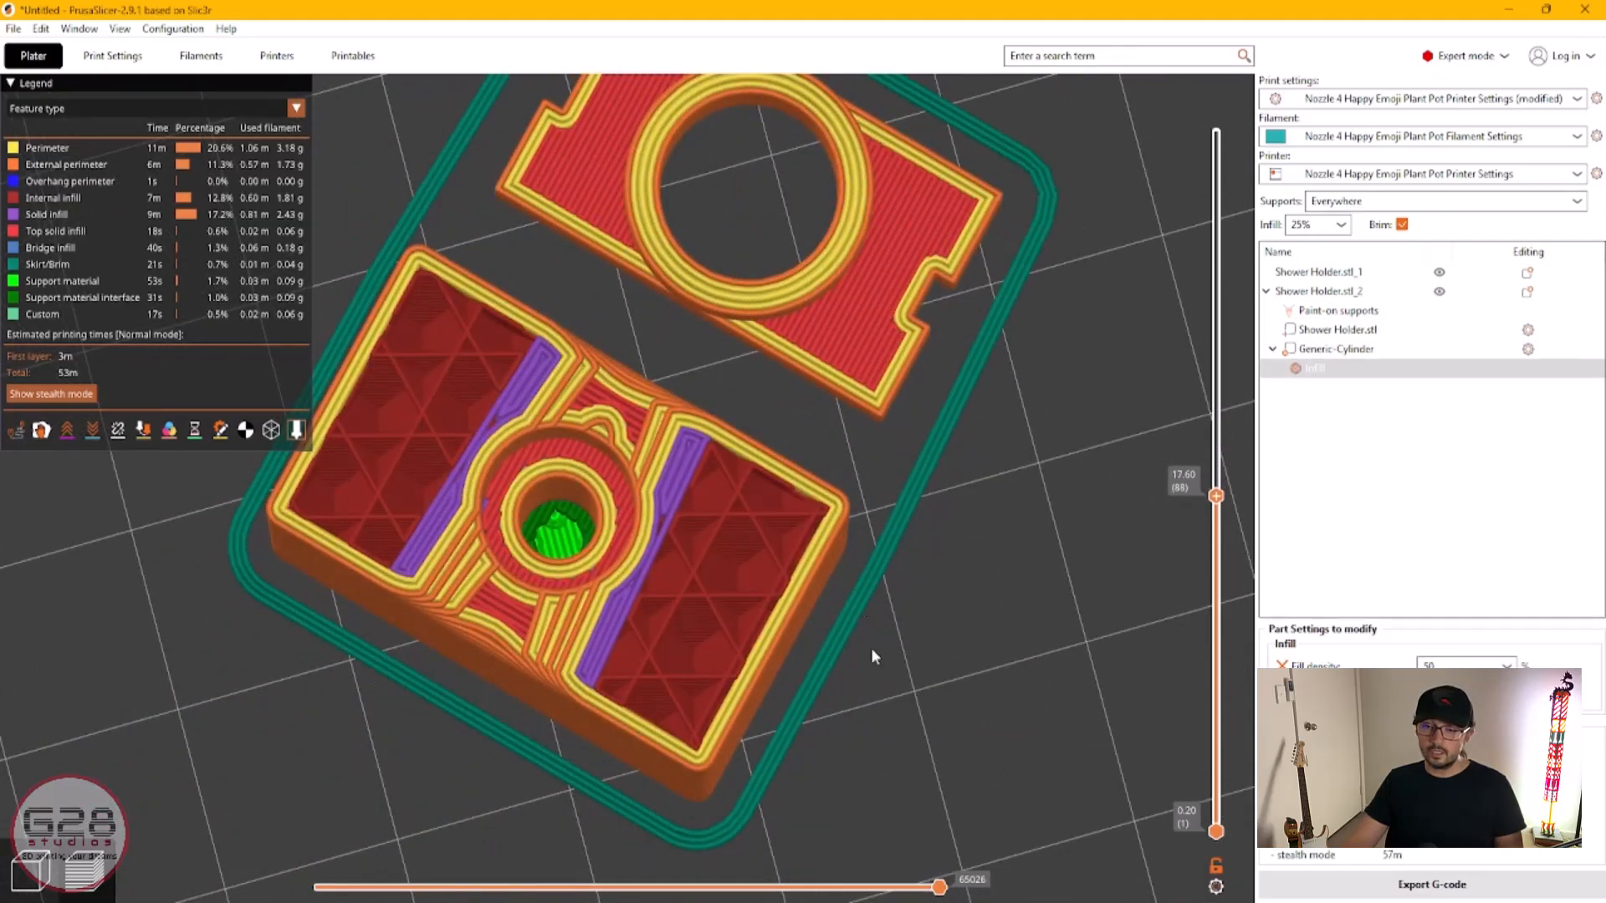
{"action": "left_click_drag", "start_coordinate": [873, 653], "coordinate": [887, 729]}
{"action": "left_click_drag", "start_coordinate": [1215, 495], "coordinate": [1155, 380]}
{"action": "scroll", "coordinate": [956, 299], "scroll_direction": "down", "scroll_amount": 4}
{"action": "middle_click_drag", "start_coordinate": [970, 370], "coordinate": [990, 510]}
{"action": "left_click_drag", "start_coordinate": [1218, 381], "coordinate": [1185, 119]}
{"action": "scroll", "coordinate": [932, 428], "scroll_direction": "down", "scroll_amount": 2}
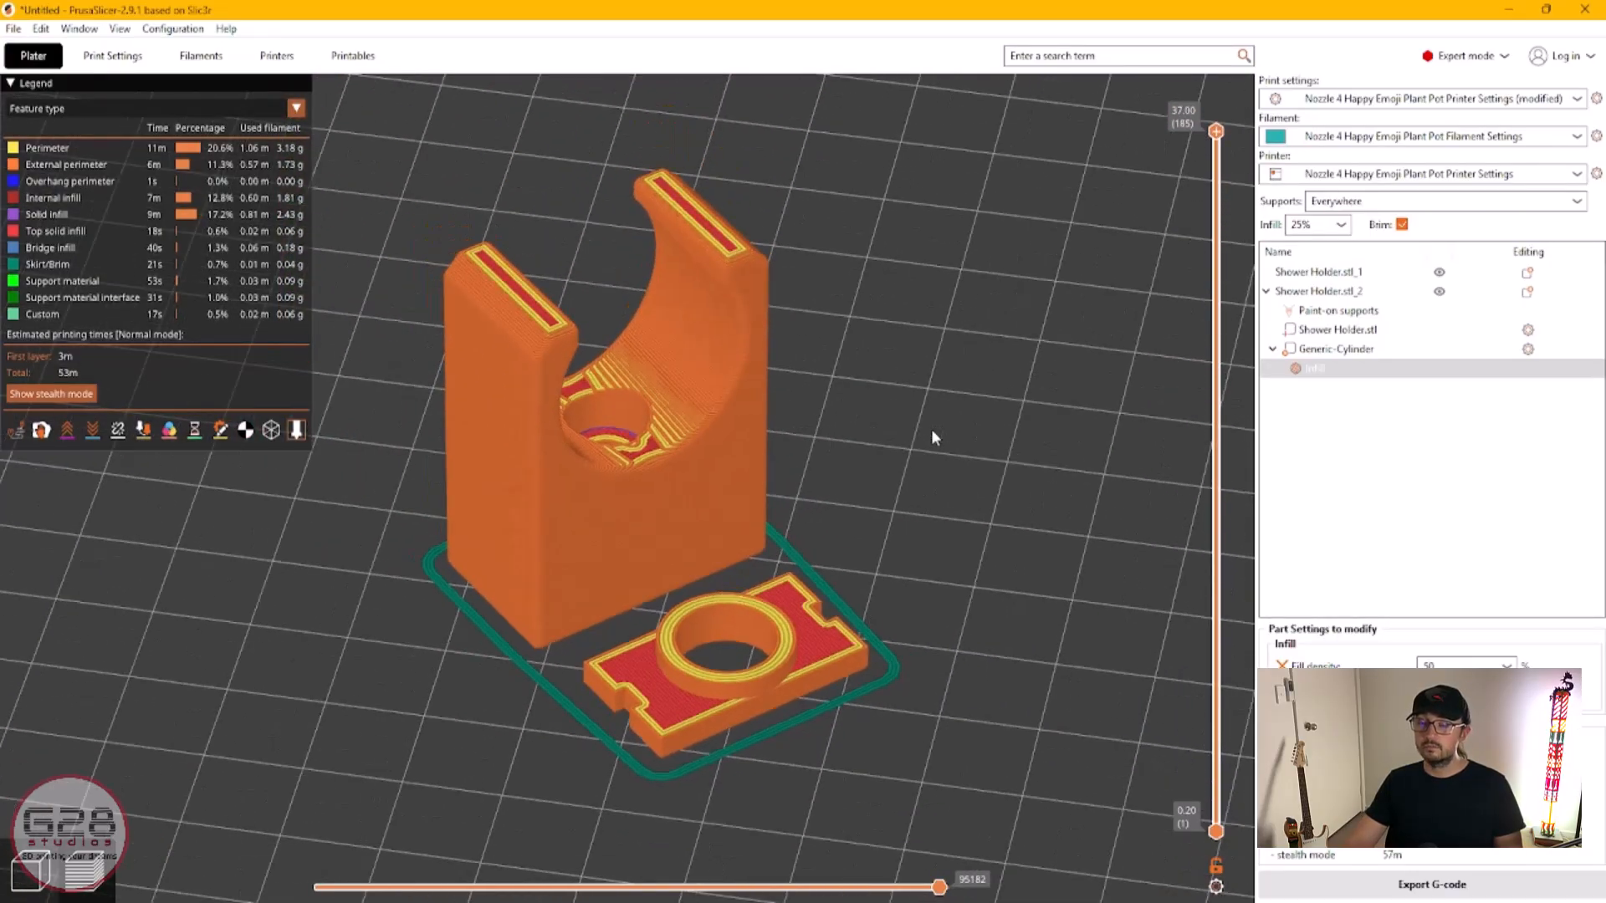
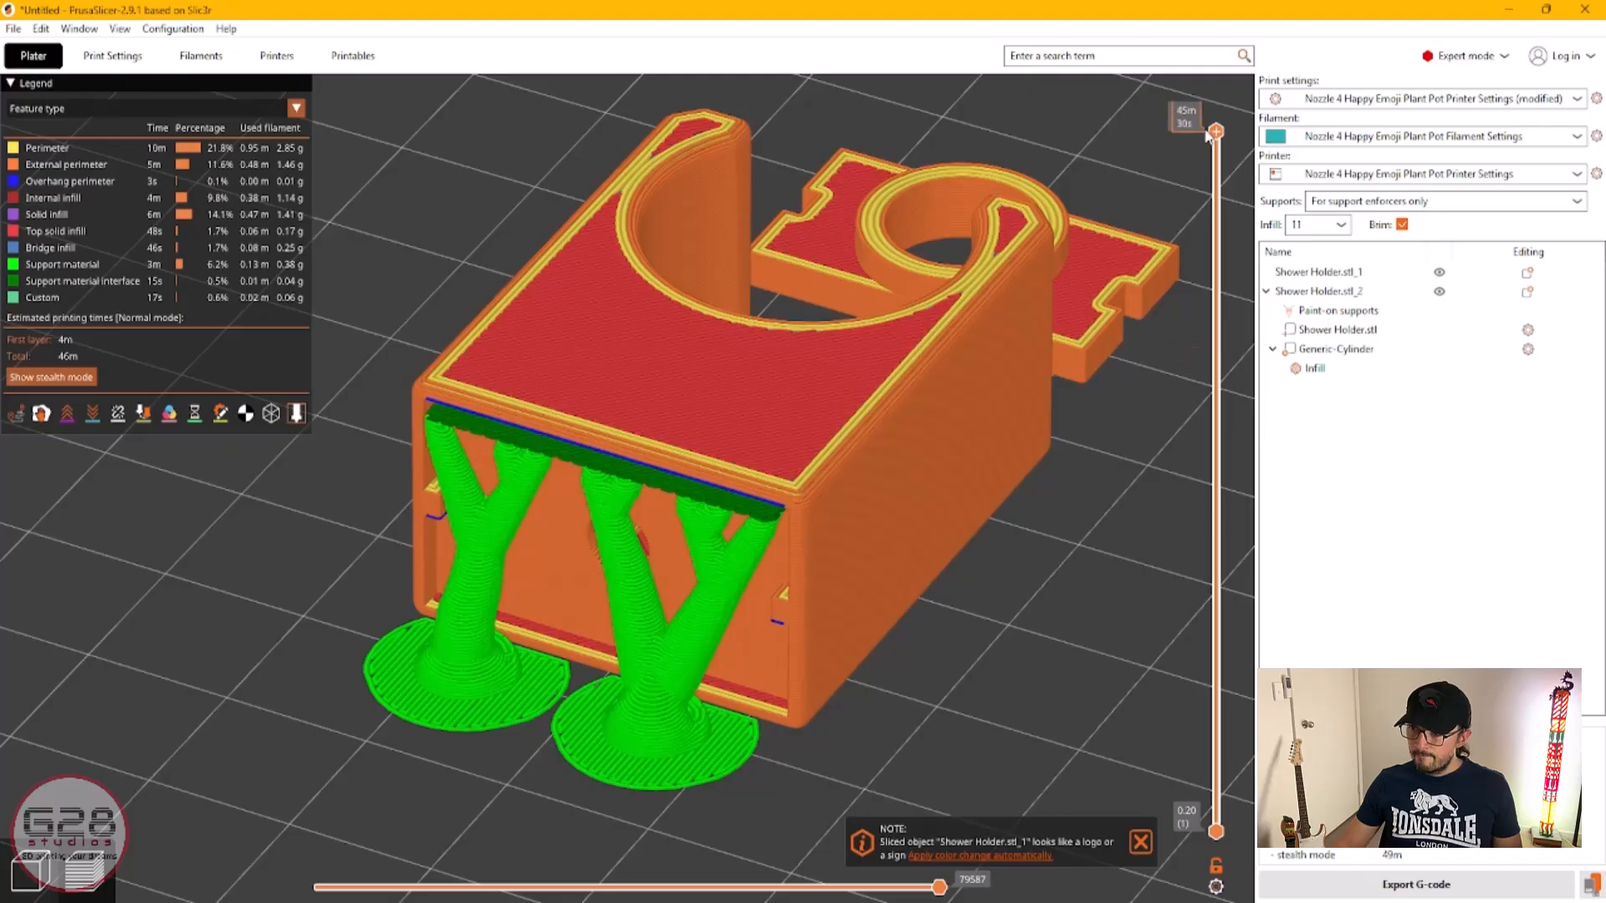
Step: Preview the lying holder at layer 80 (16.00 mm), examining its infill and the organic supports under the recess edge
{"action": "left_click_drag", "start_coordinate": [1216, 133], "coordinate": [1219, 178]}
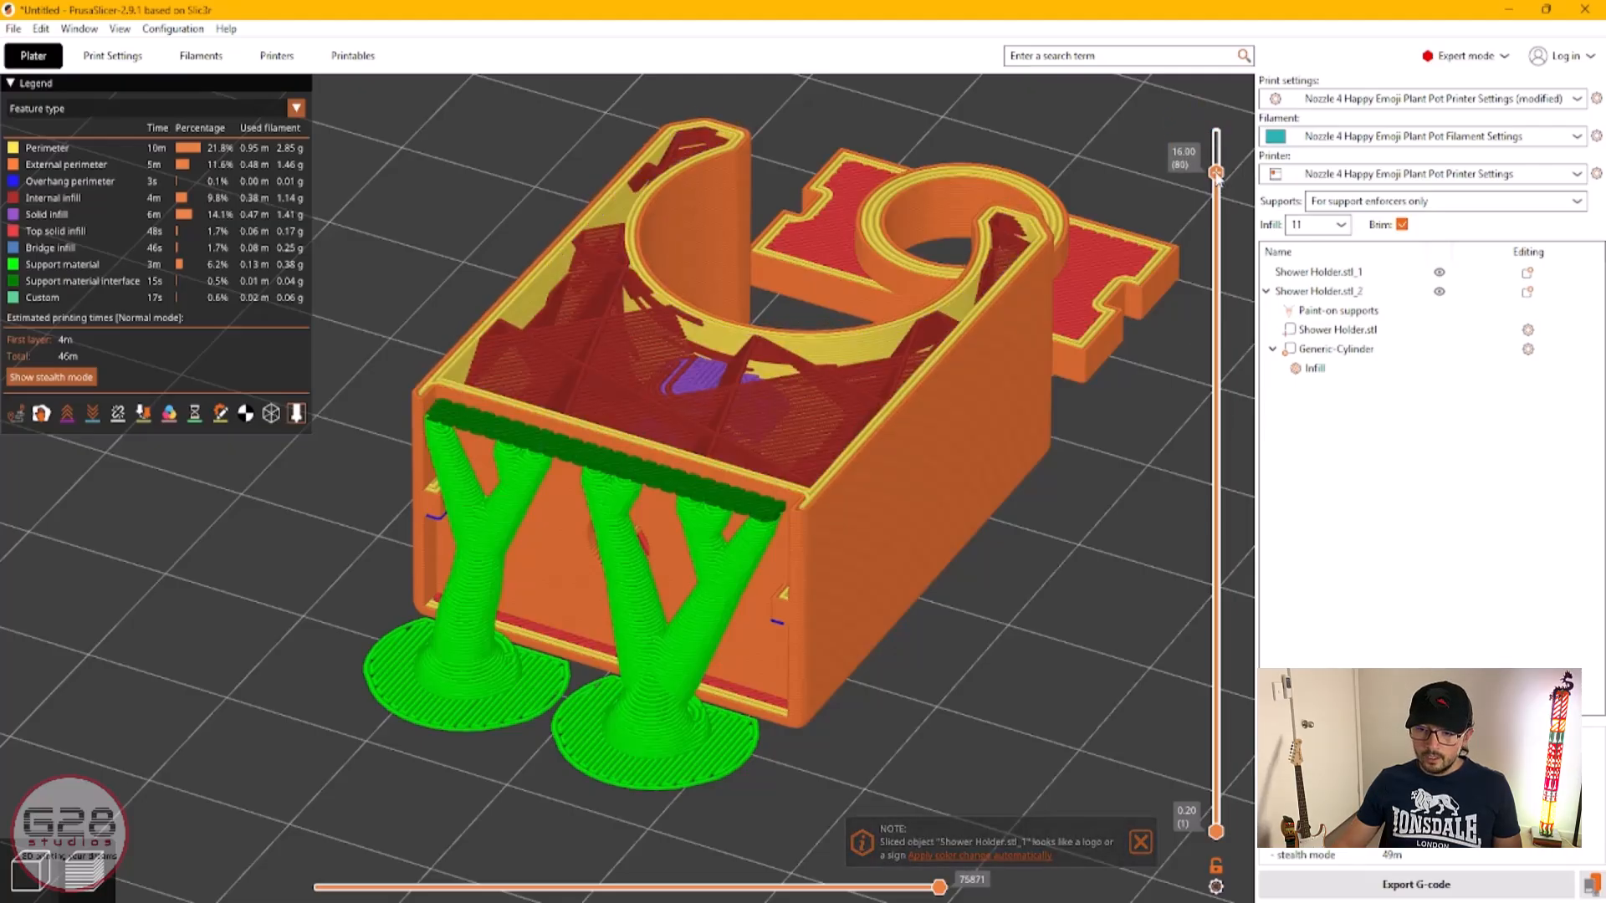
{"action": "scroll", "coordinate": [706, 606], "scroll_direction": "up", "scroll_amount": 4}
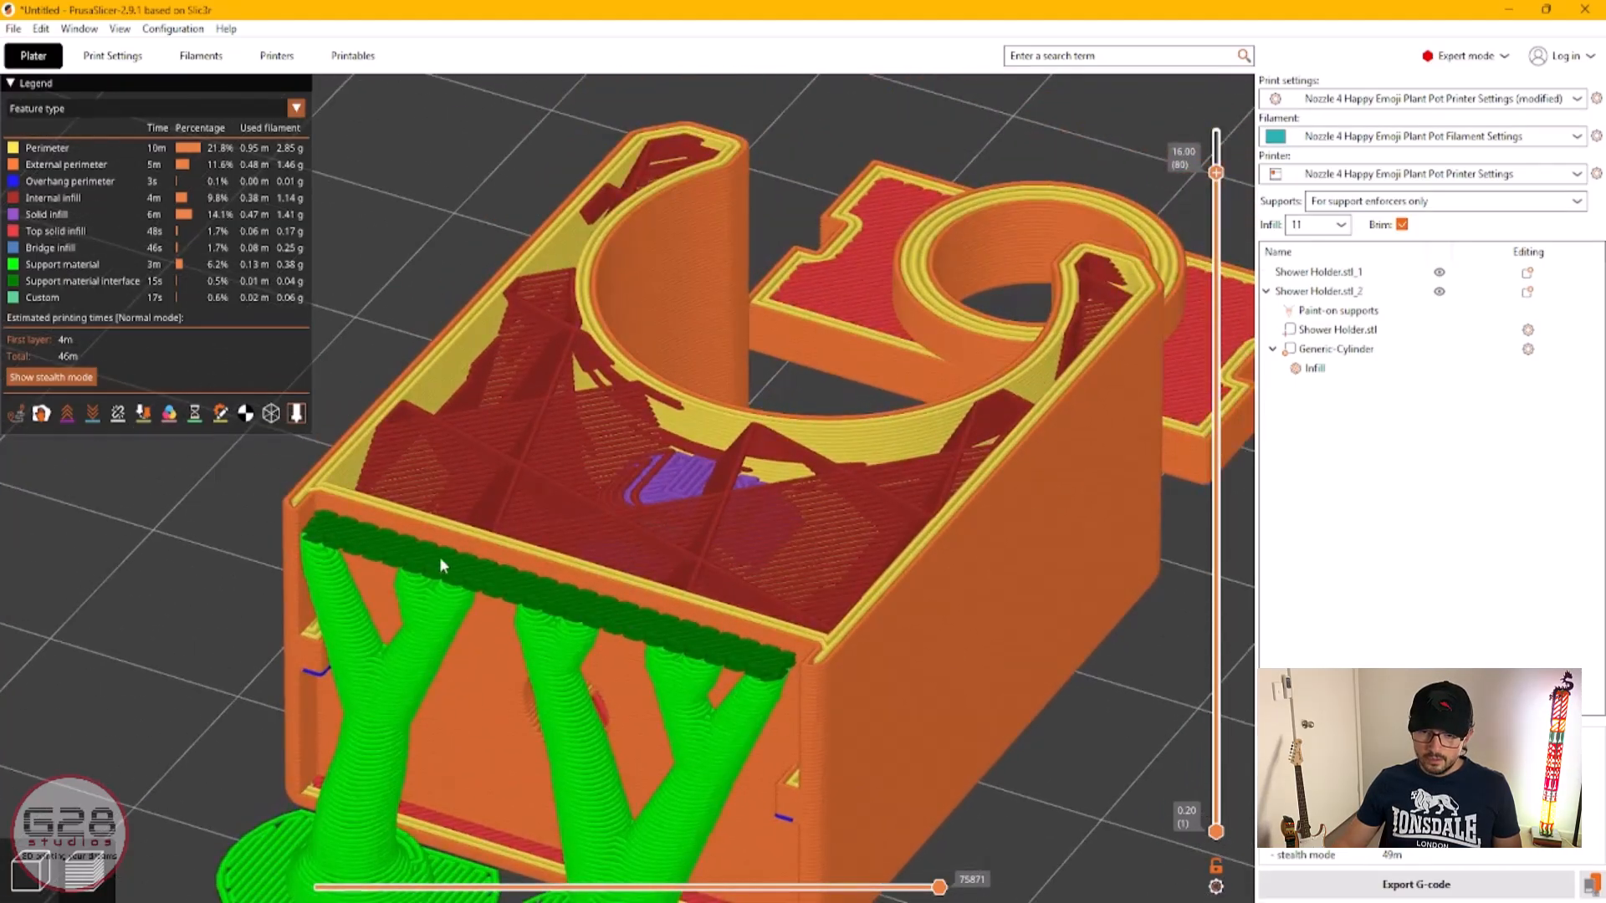
{"action": "key", "text": "Up"}
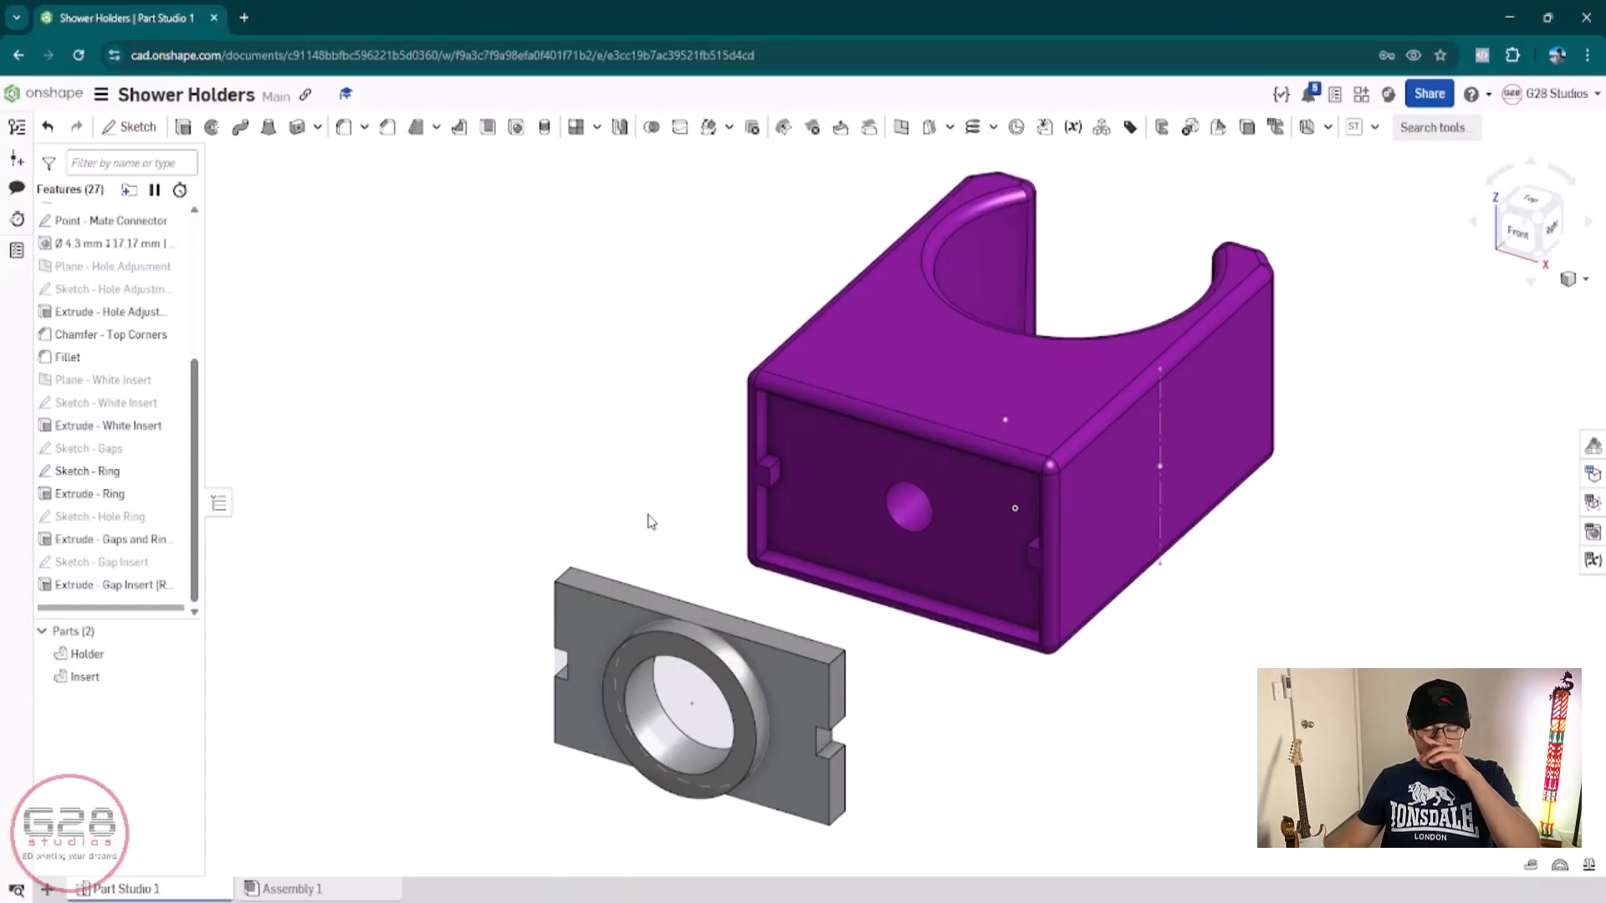
Step: In the Onshape Part Studio, examine the insert's side notches and the matching recess and tabs on the holder's front face
{"action": "middle_click_drag", "start_coordinate": [523, 431], "coordinate": [406, 431]}
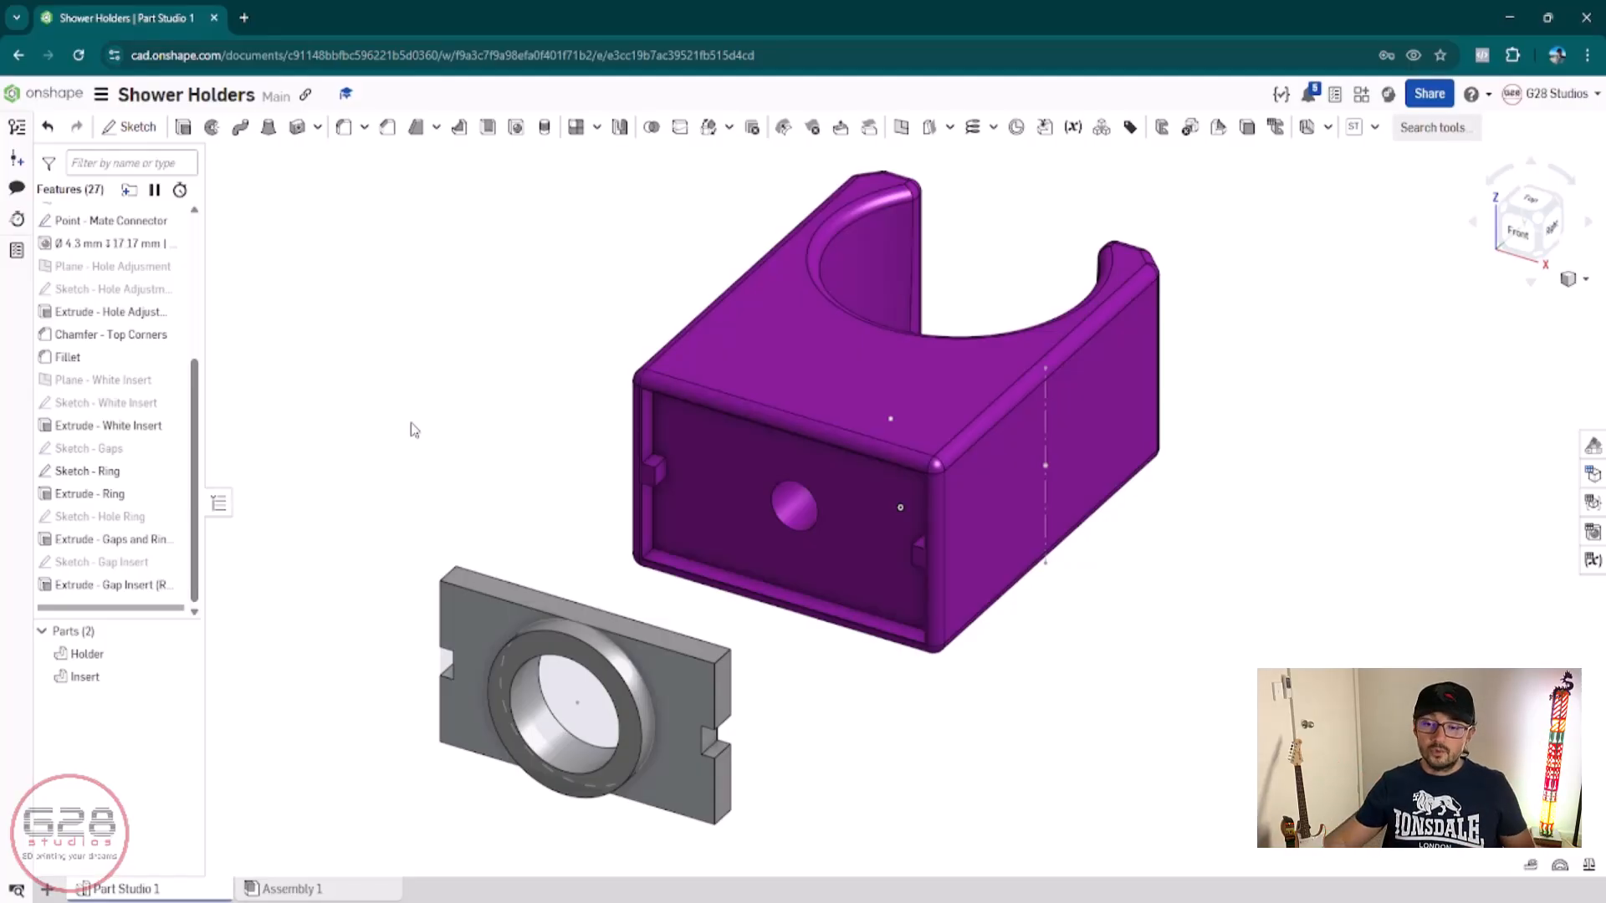
{"action": "middle_click_drag", "start_coordinate": [424, 444], "coordinate": [345, 381]}
{"action": "scroll", "coordinate": [381, 422], "scroll_direction": "up", "scroll_amount": 1}
{"action": "scroll", "coordinate": [382, 422], "scroll_direction": "up", "scroll_amount": 1}
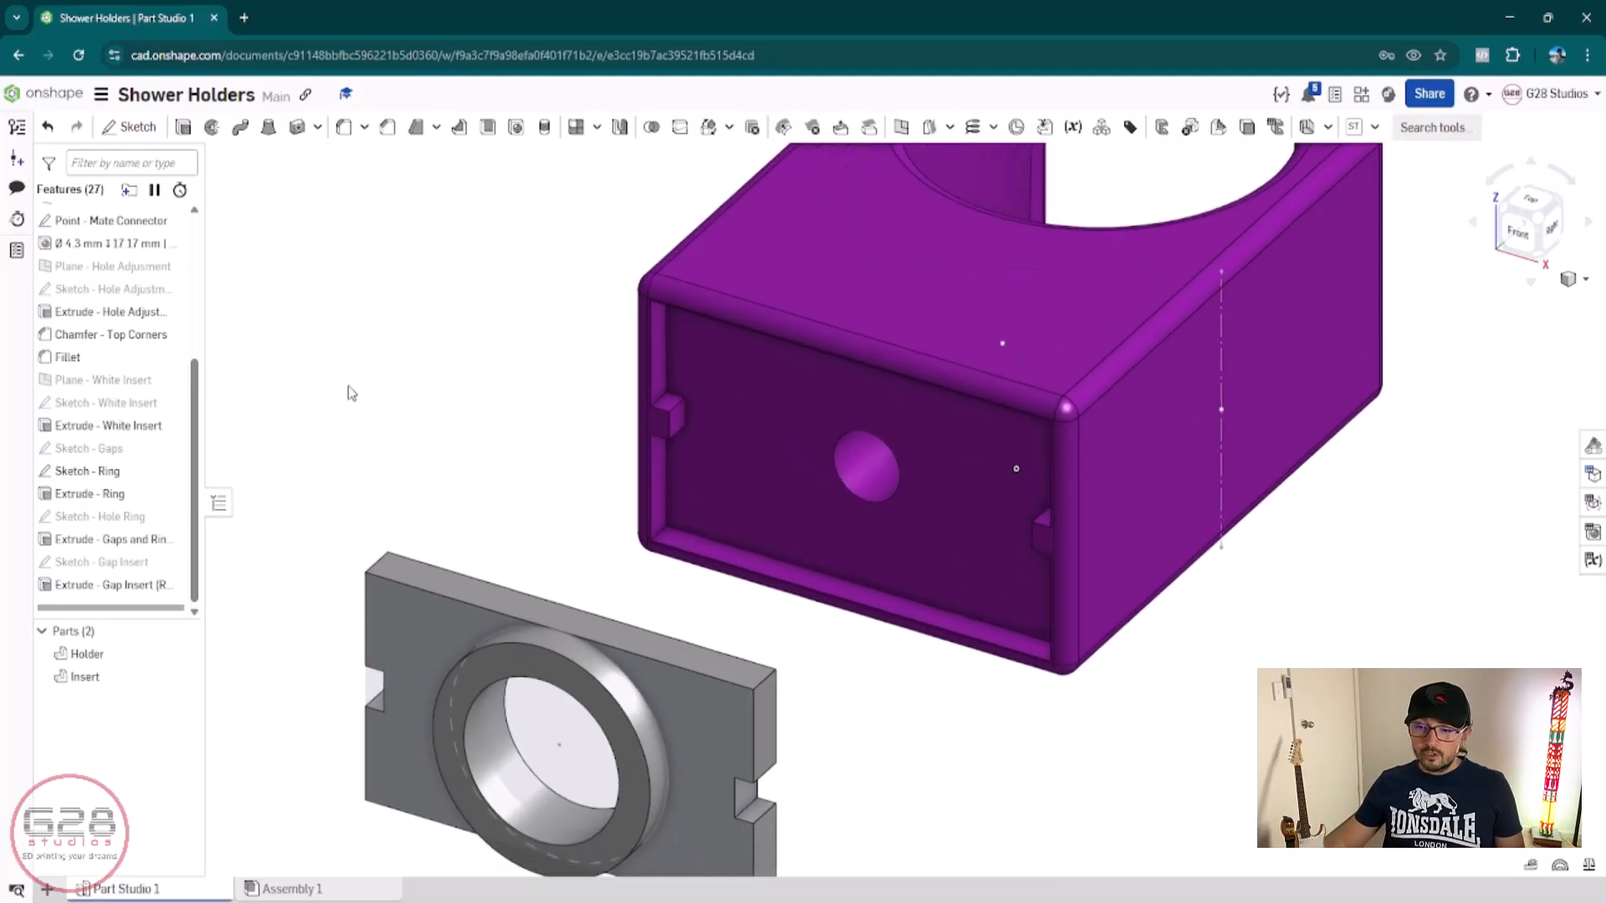
{"action": "scroll", "coordinate": [345, 382], "scroll_direction": "down", "scroll_amount": 1}
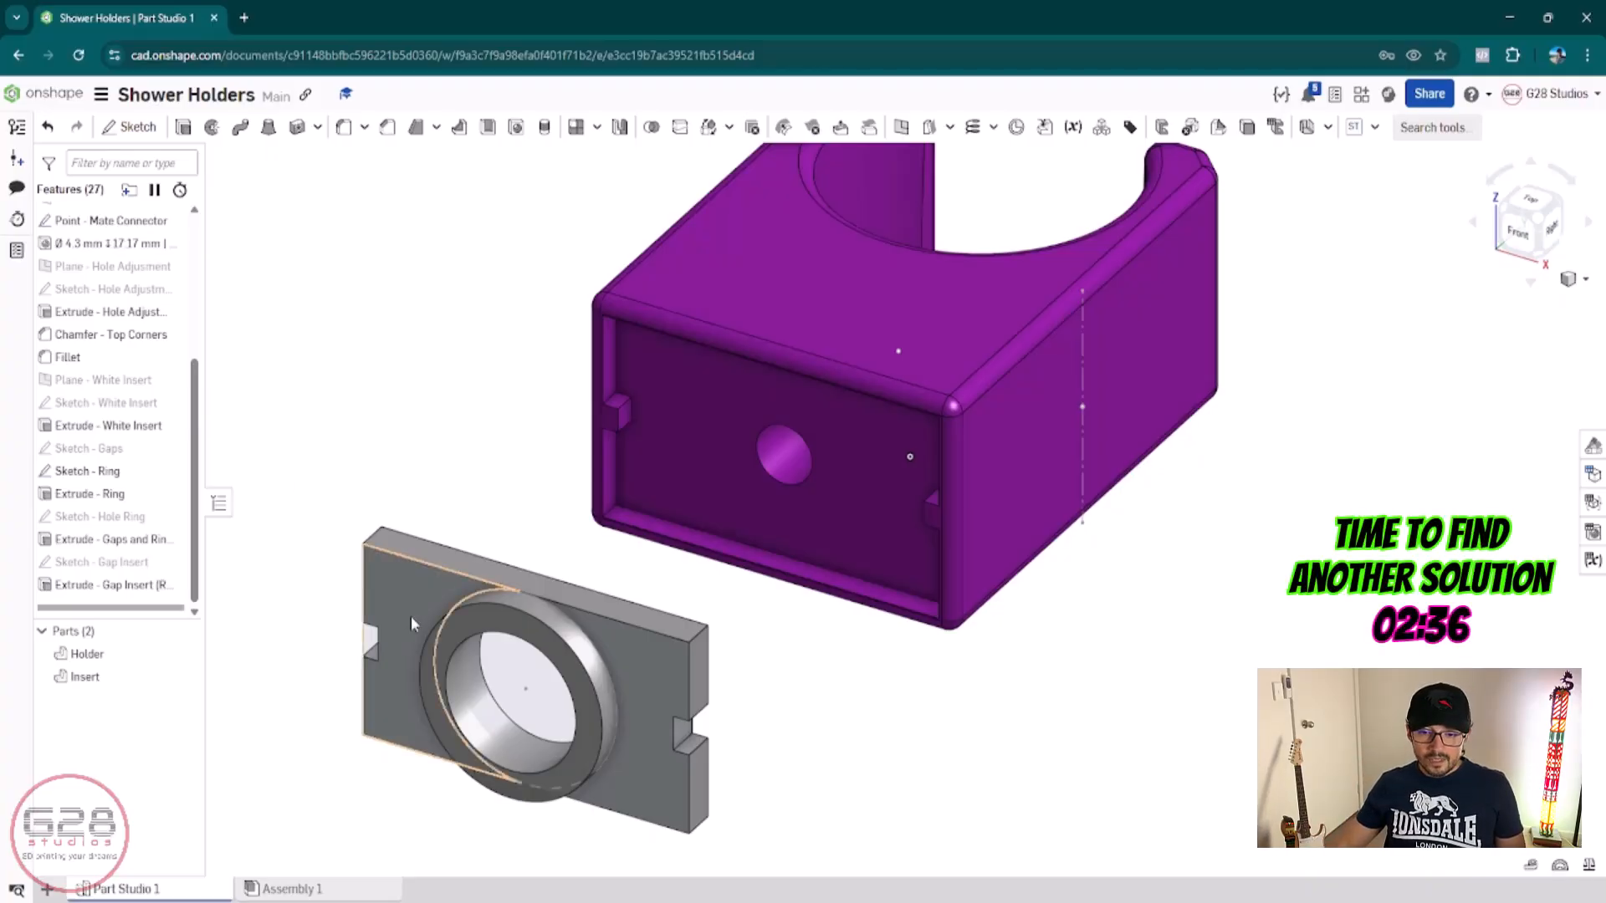
{"action": "right_click_drag", "start_coordinate": [566, 681], "coordinate": [691, 697]}
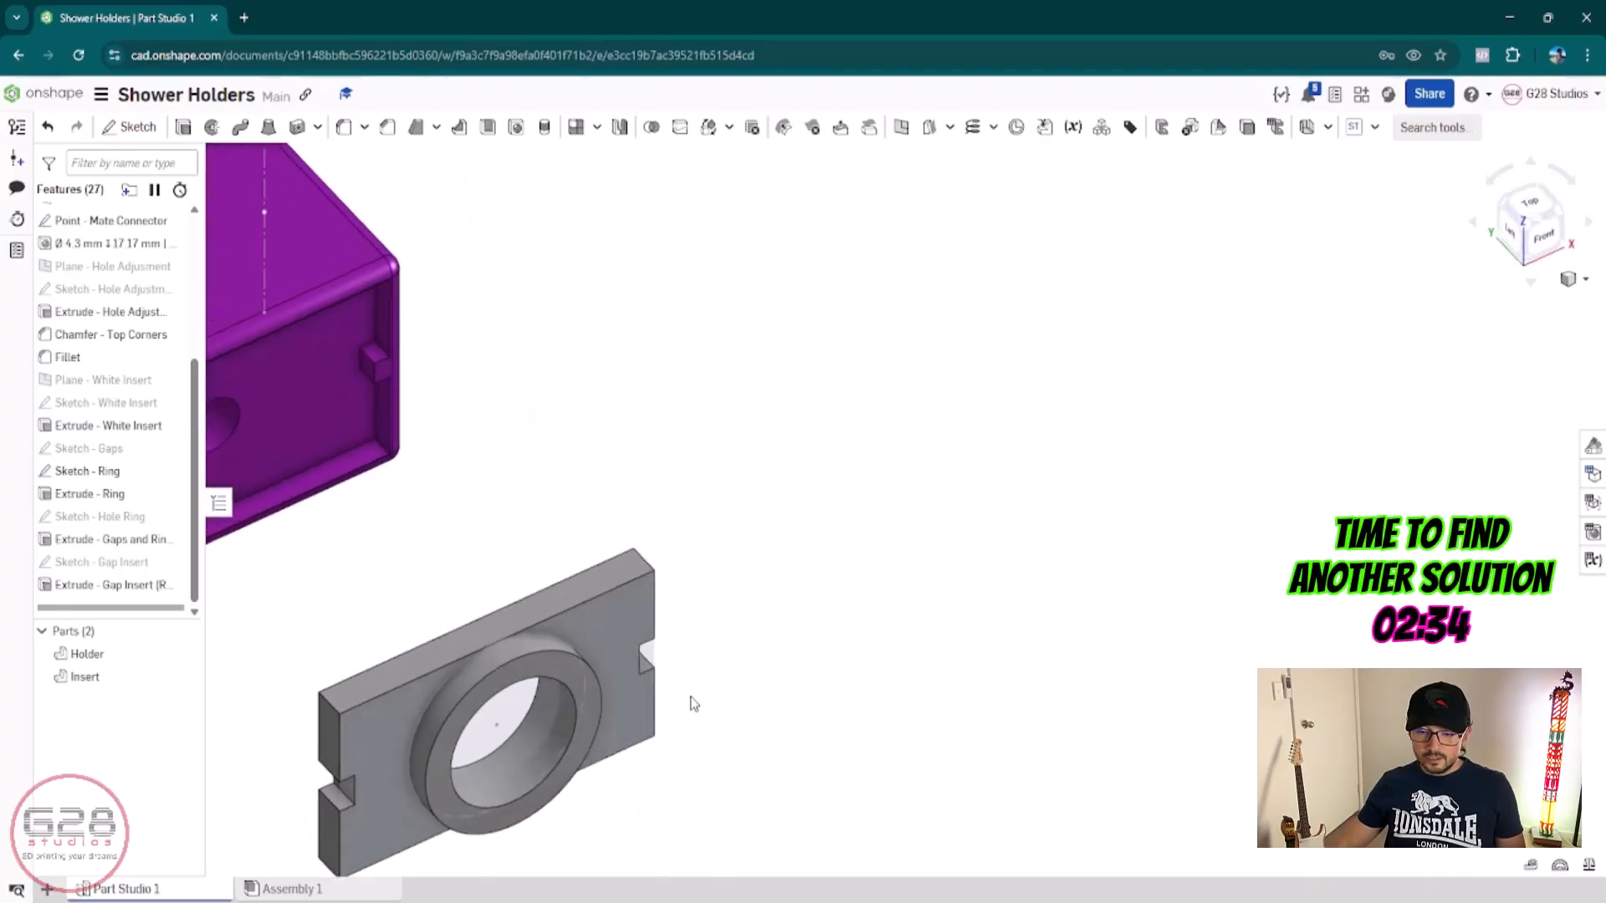
{"action": "middle_click_drag", "start_coordinate": [691, 698], "coordinate": [1019, 522]}
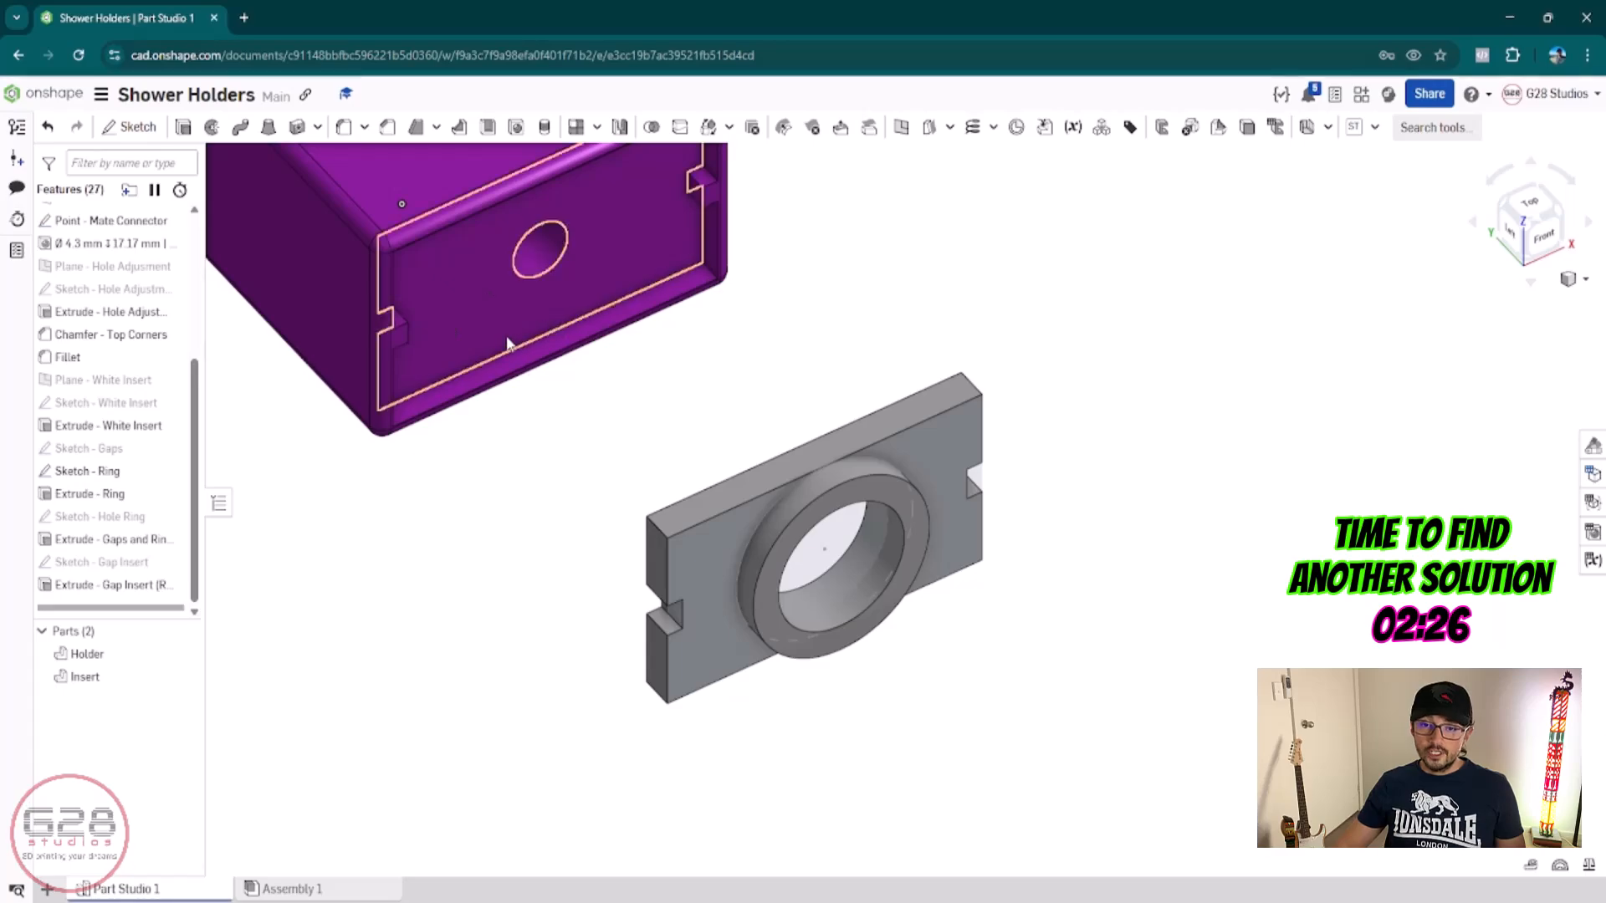
{"action": "scroll", "coordinate": [681, 614], "scroll_direction": "up", "scroll_amount": 5}
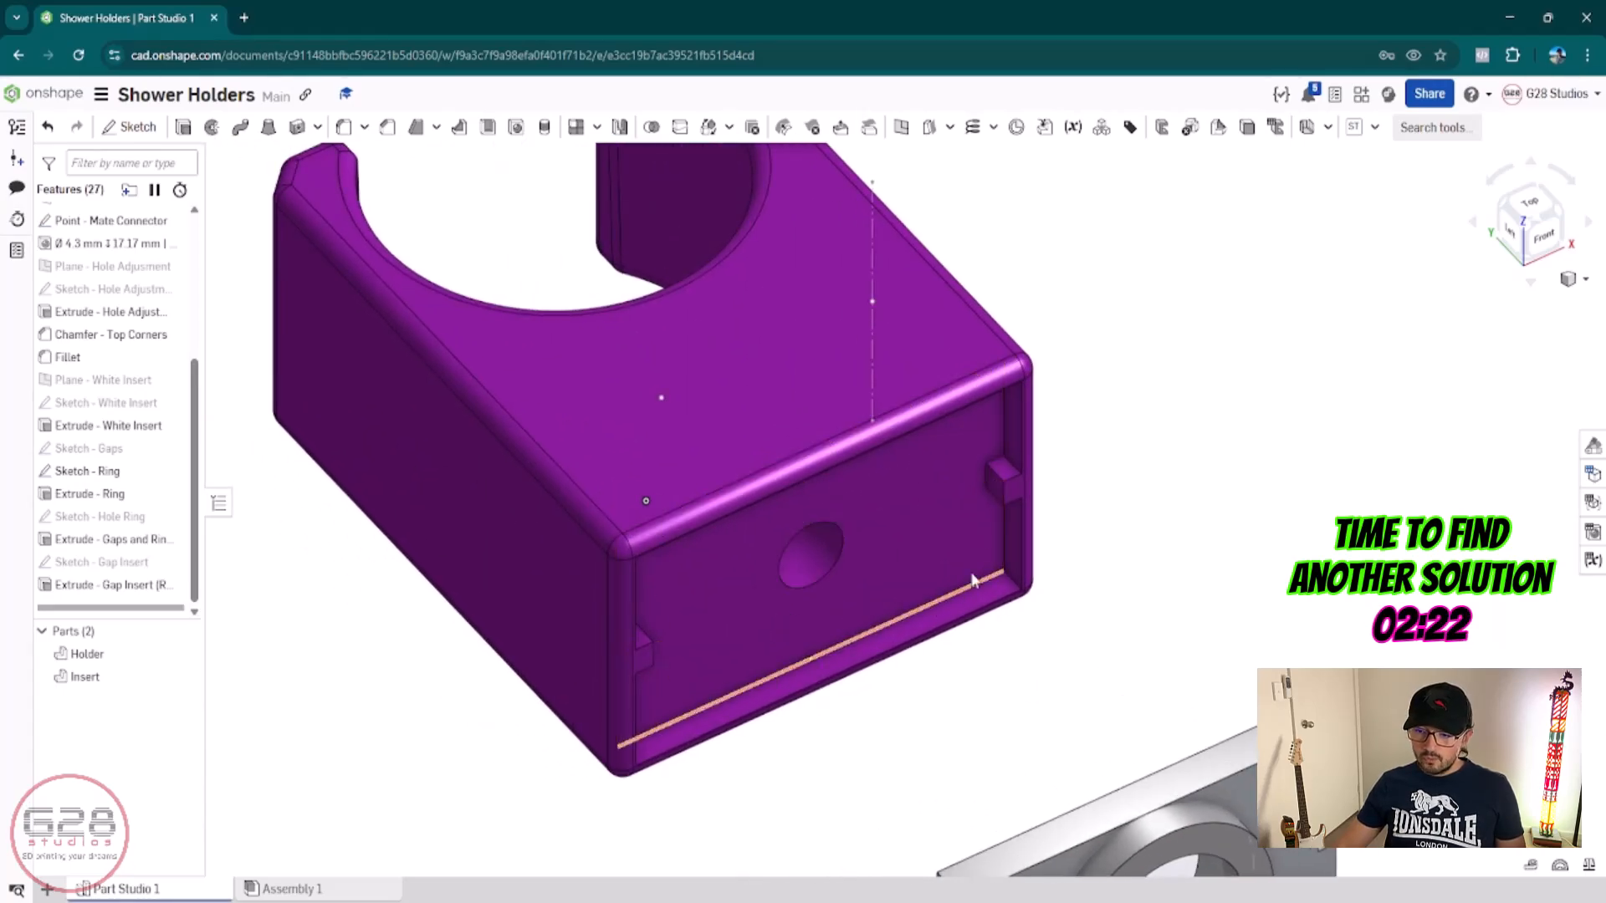
Step: Suppress the Gap Insert sketch and its extrude to remove the recess from the holder's front face
{"action": "right_click", "coordinate": [117, 570]}
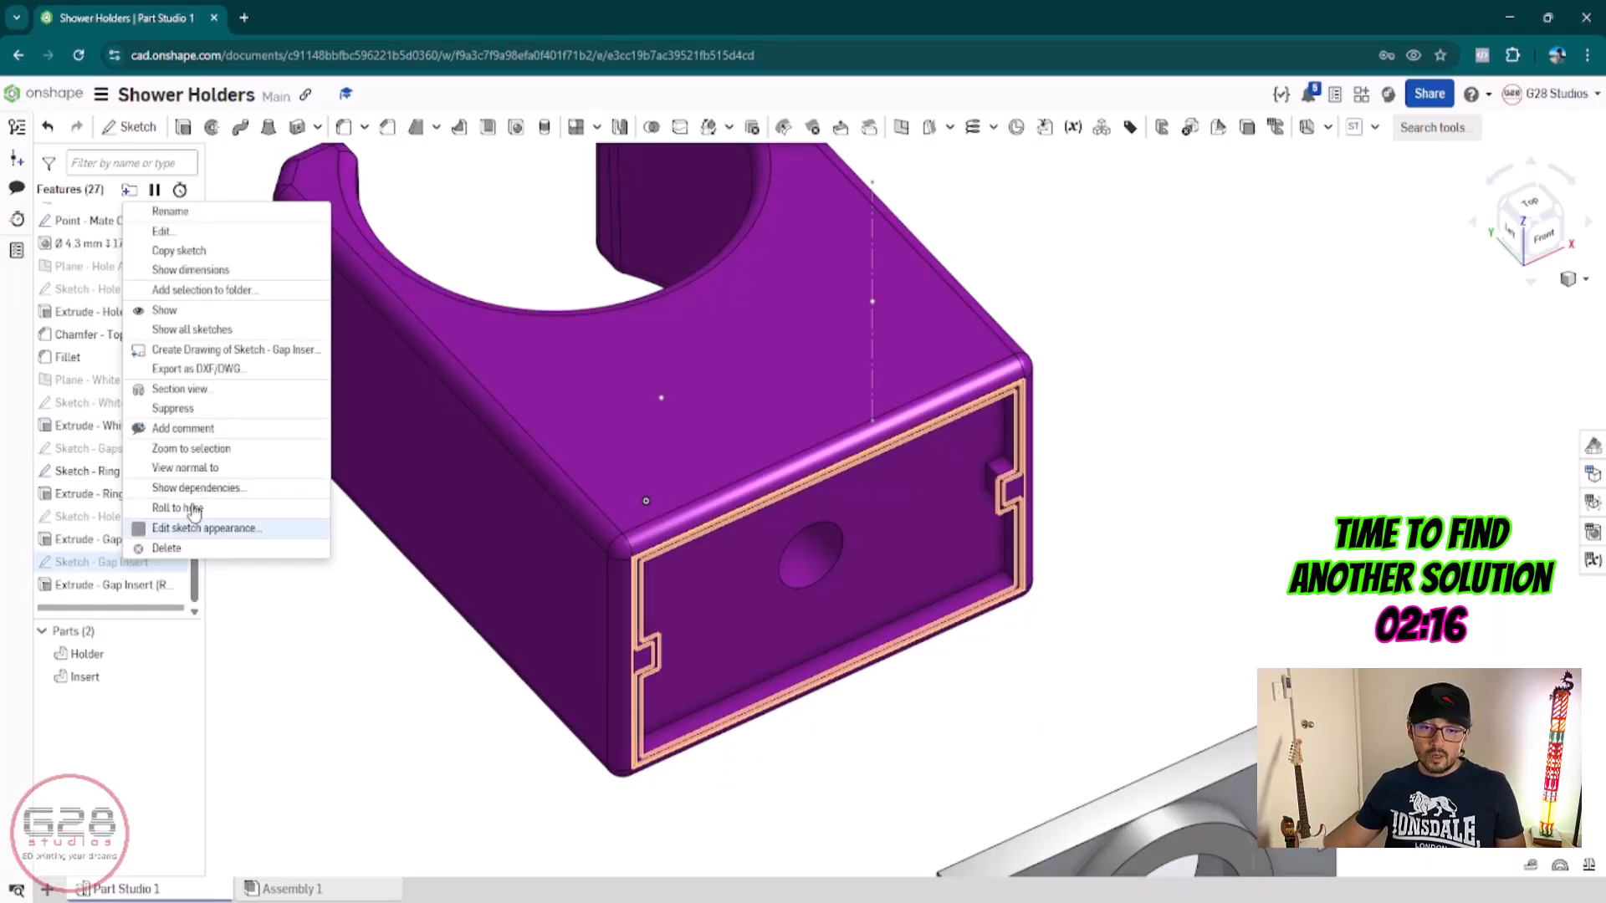
{"action": "left_click", "coordinate": [216, 409]}
{"action": "right_click", "coordinate": [88, 594]}
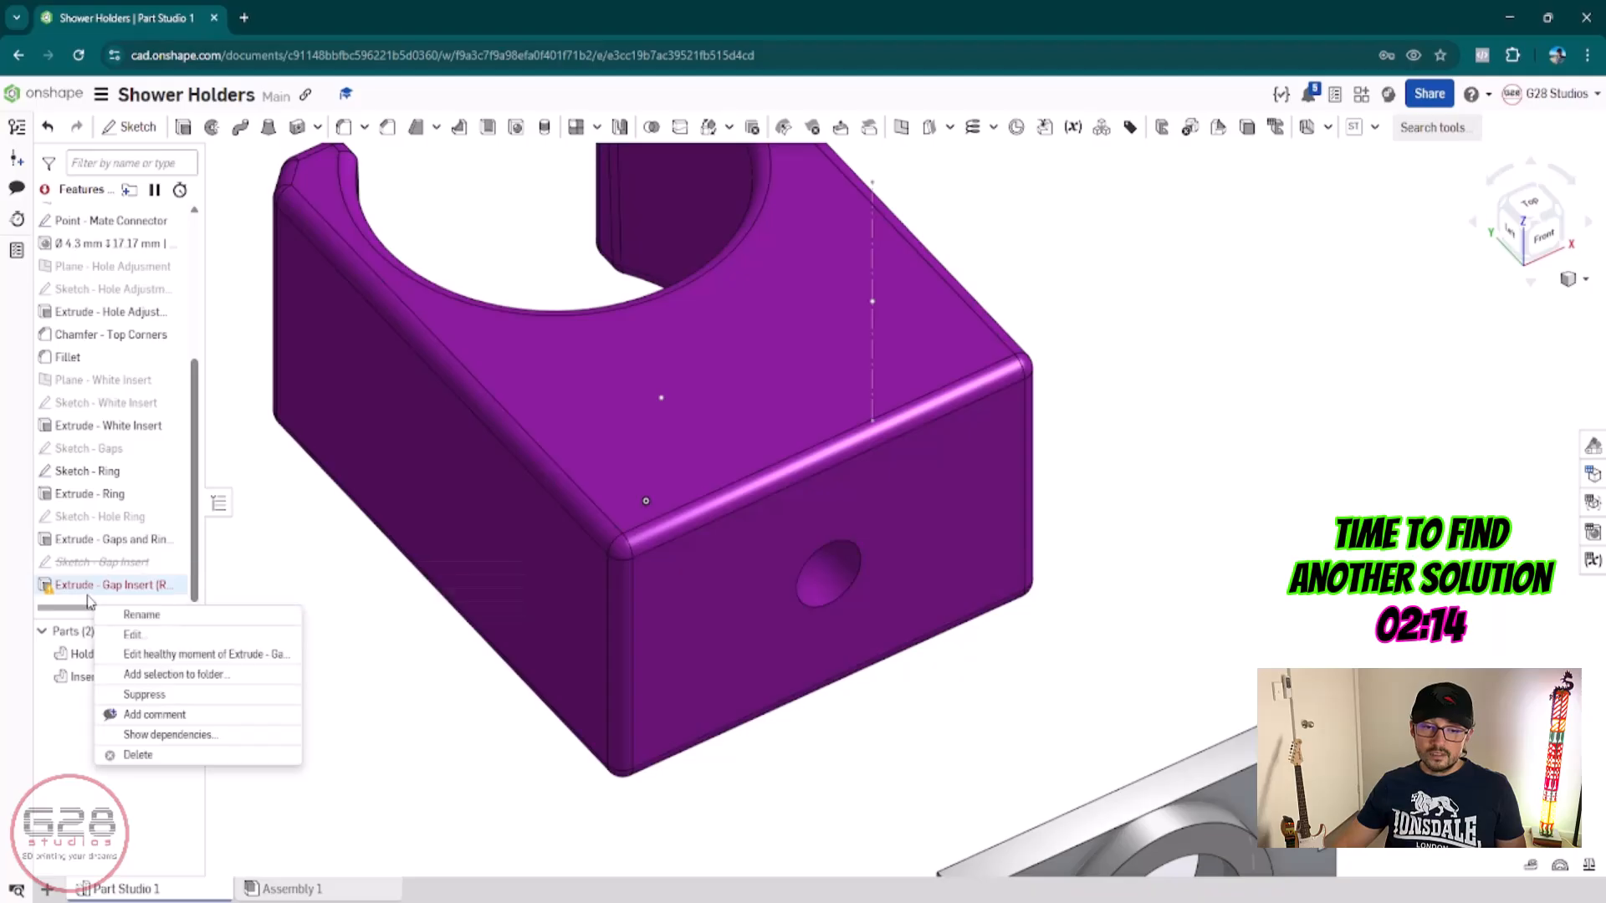
{"action": "left_click", "coordinate": [170, 697]}
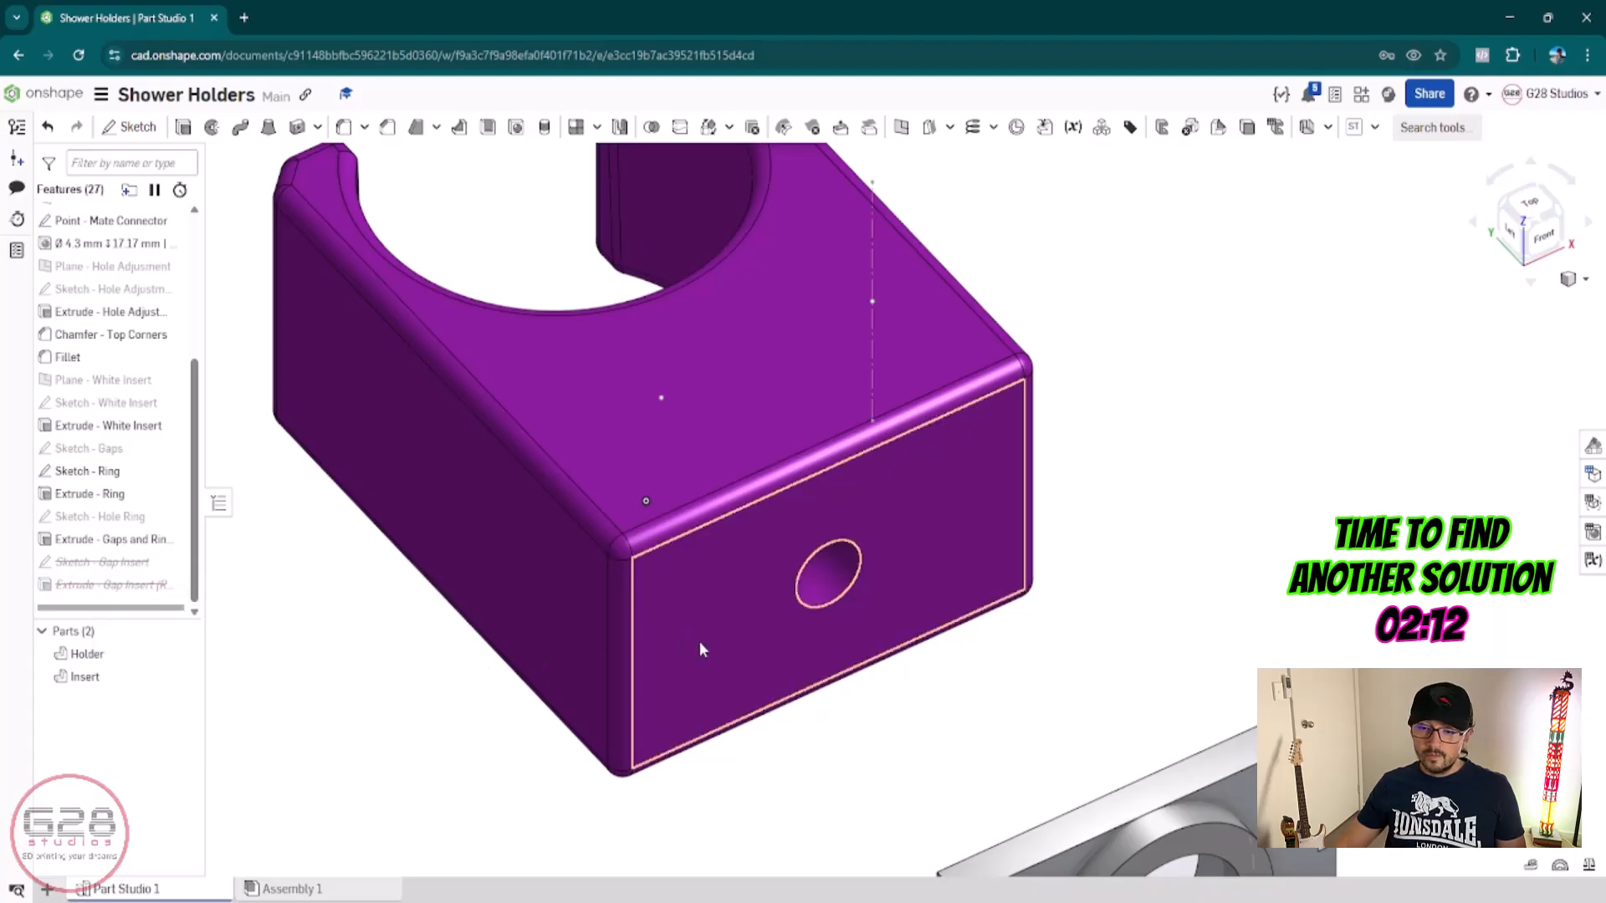
{"action": "middle_click_drag", "start_coordinate": [699, 646], "coordinate": [630, 562]}
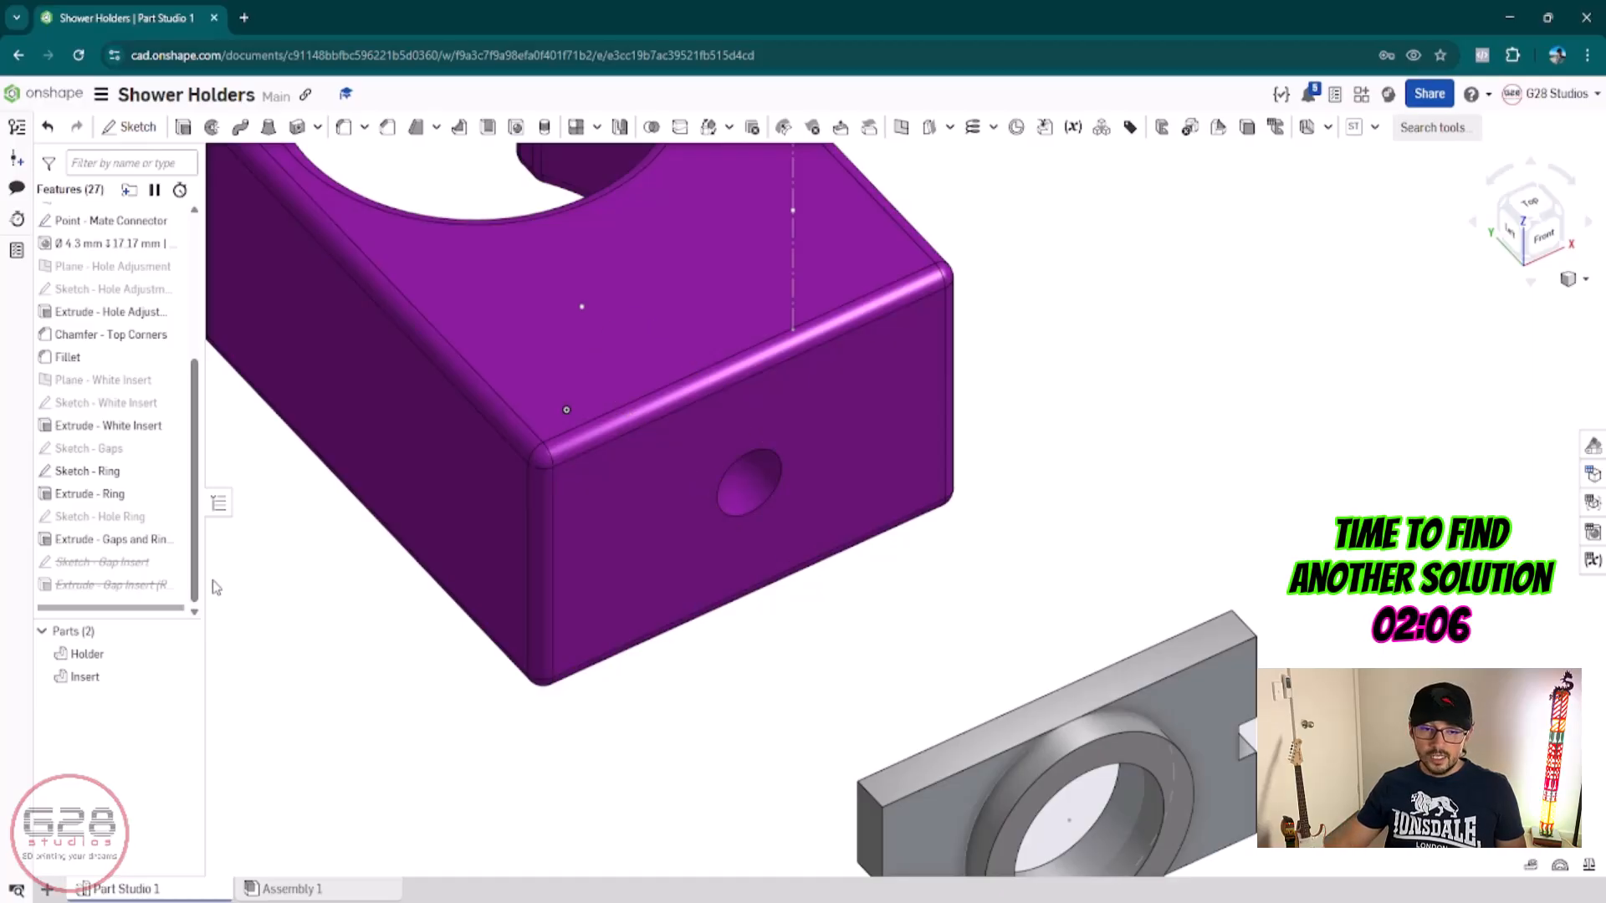
{"action": "middle_click_drag", "start_coordinate": [348, 645], "coordinate": [334, 563]}
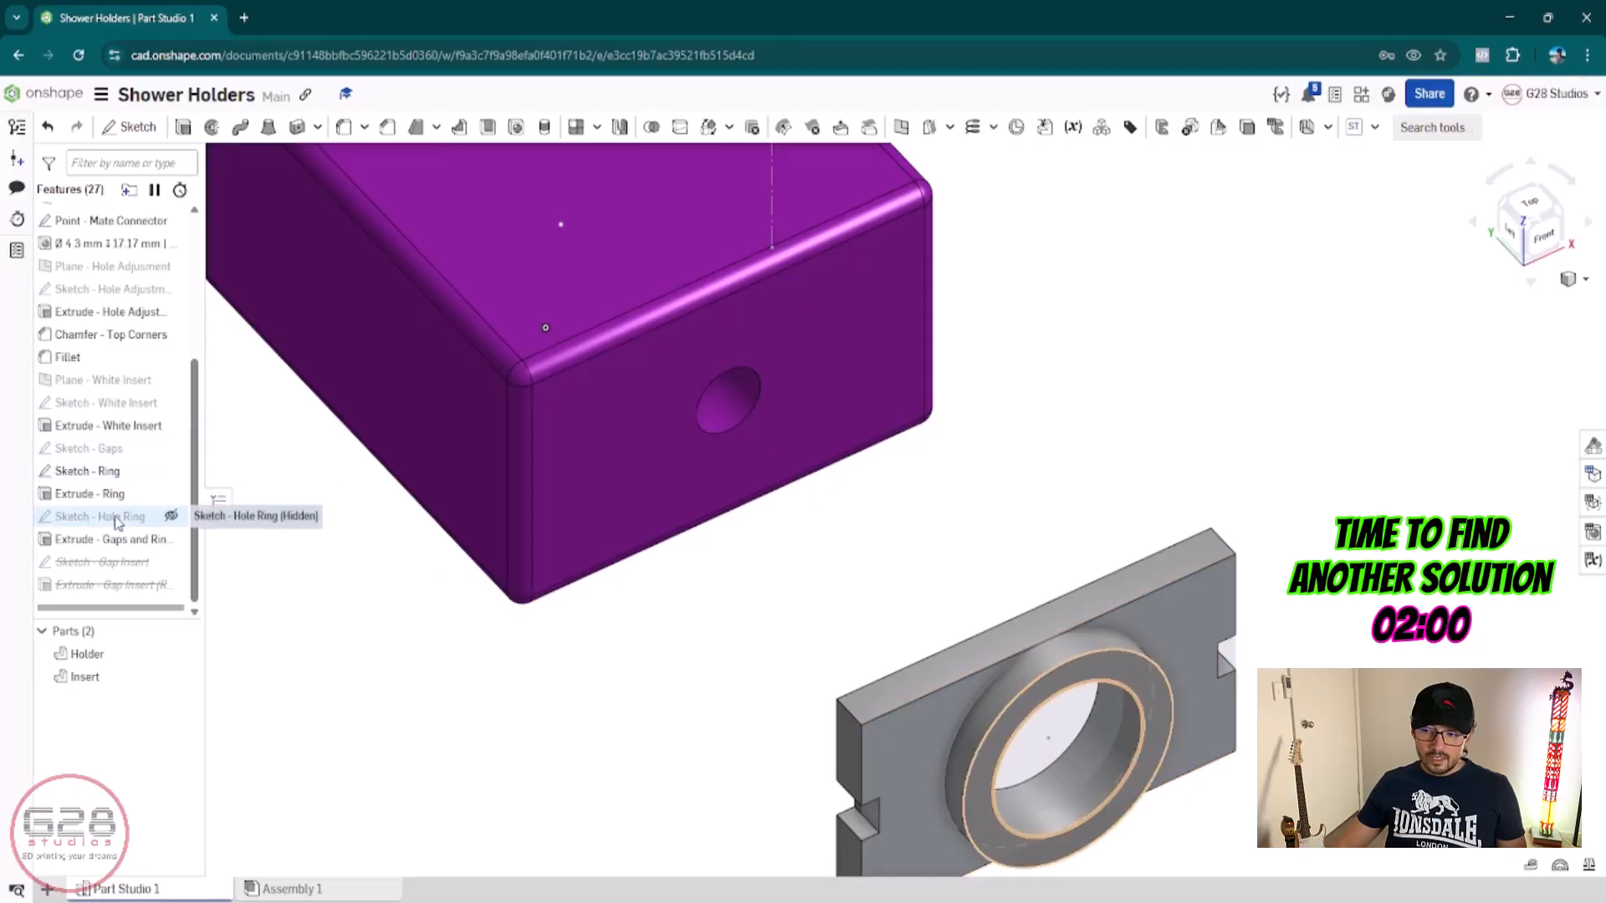
Step: Reassign the White Insert sketch from its offset plane to the holder's front face
{"action": "left_click", "coordinate": [123, 404]}
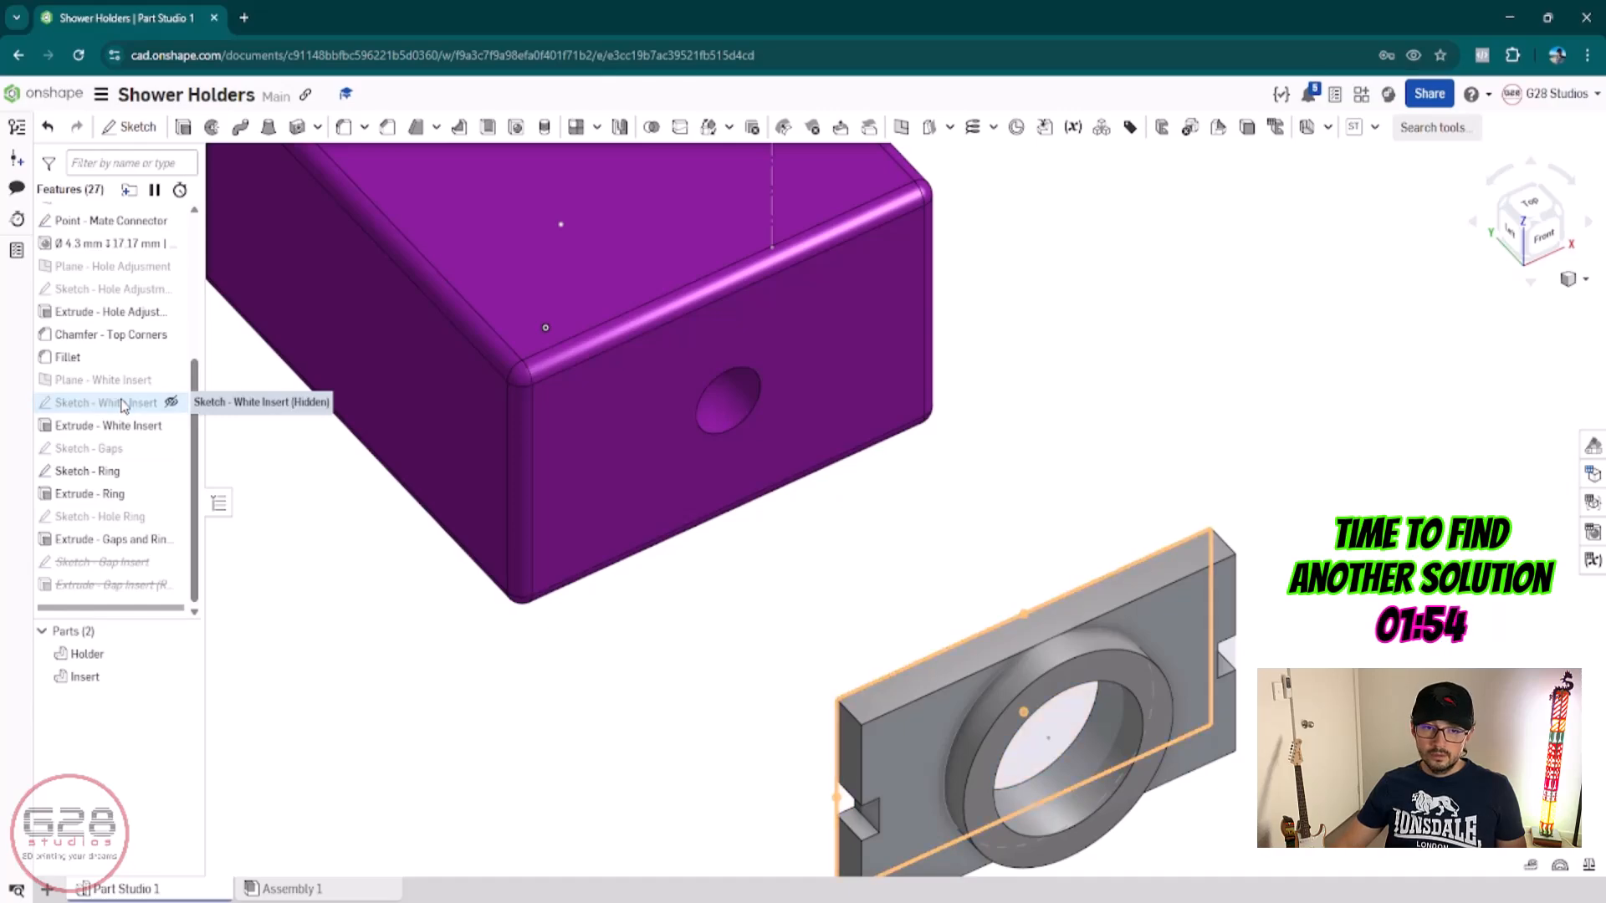
{"action": "double_click", "coordinate": [123, 403]}
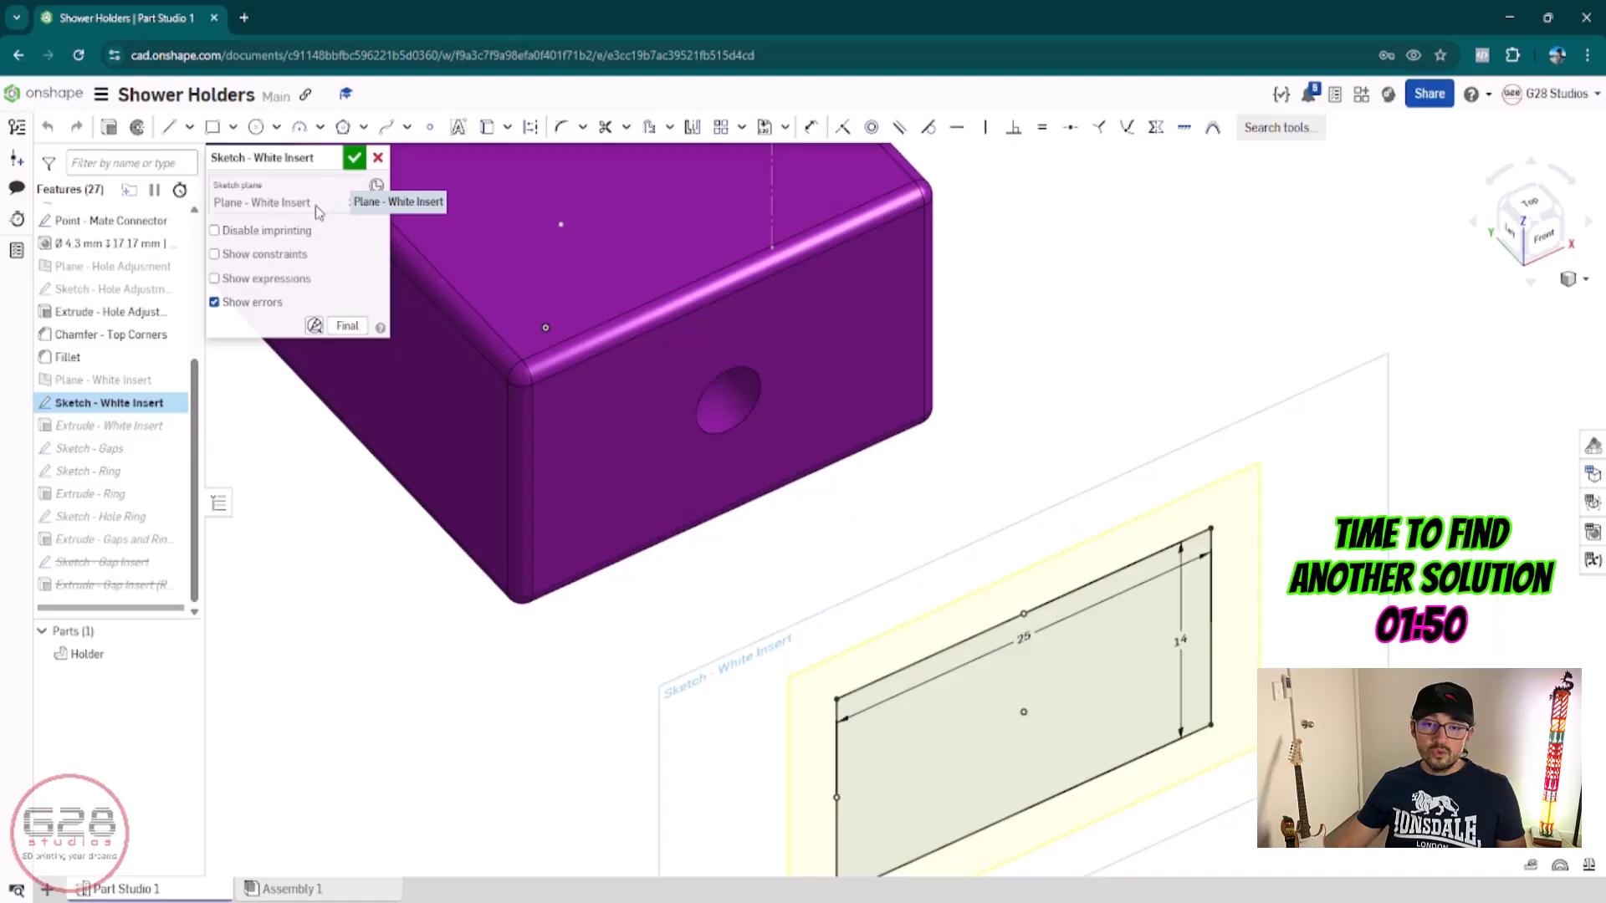
{"action": "left_click", "coordinate": [352, 205]}
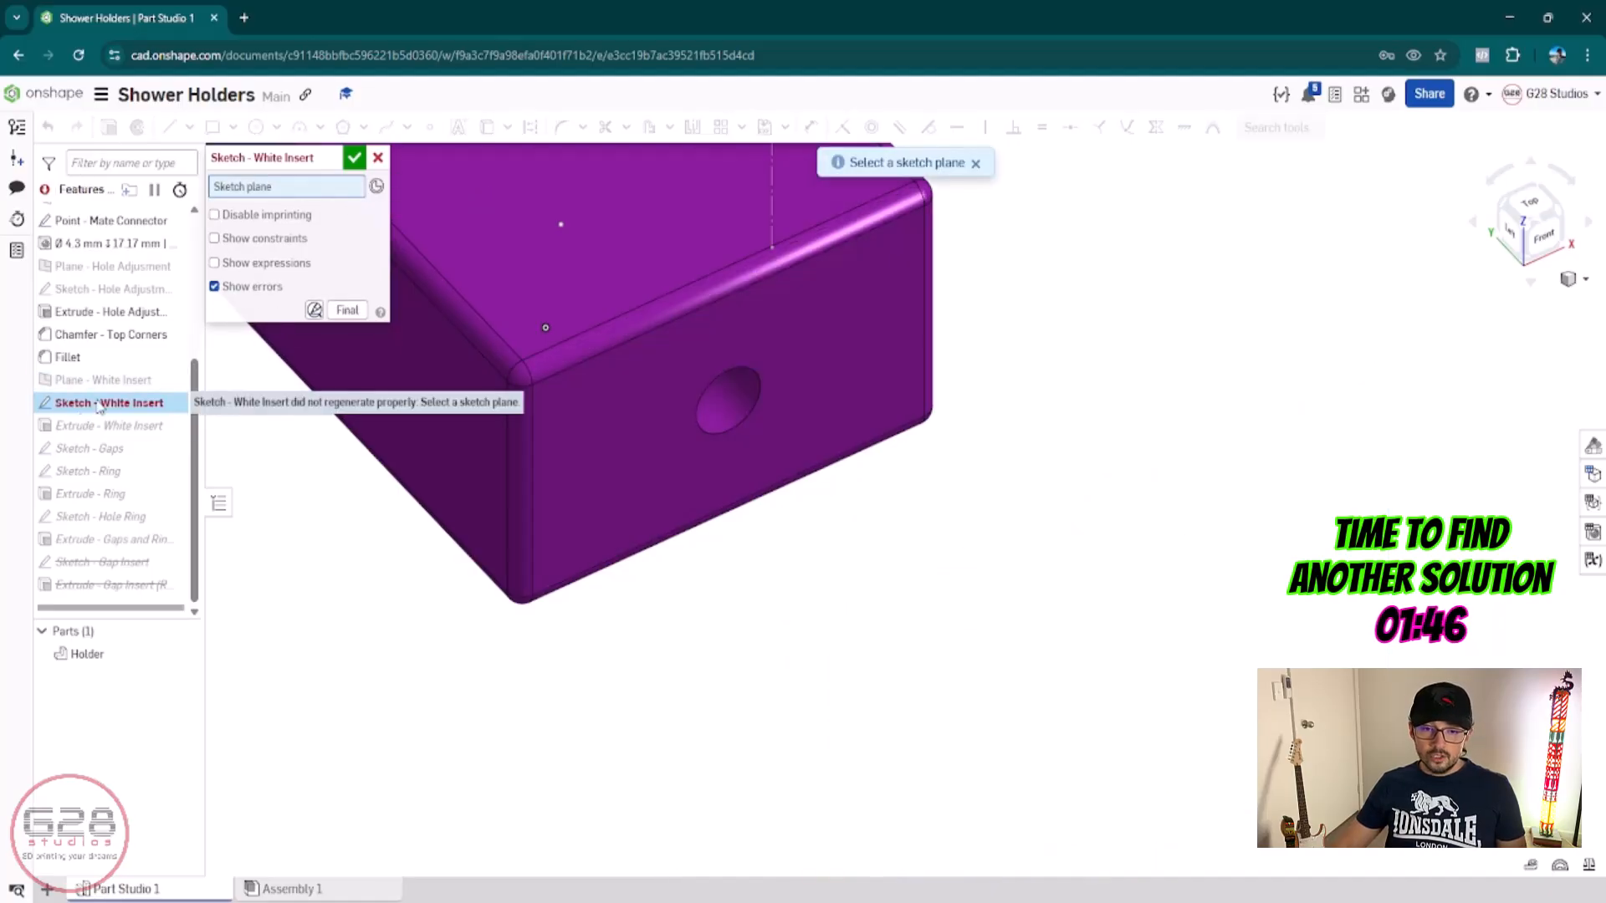
{"action": "left_click", "coordinate": [613, 432]}
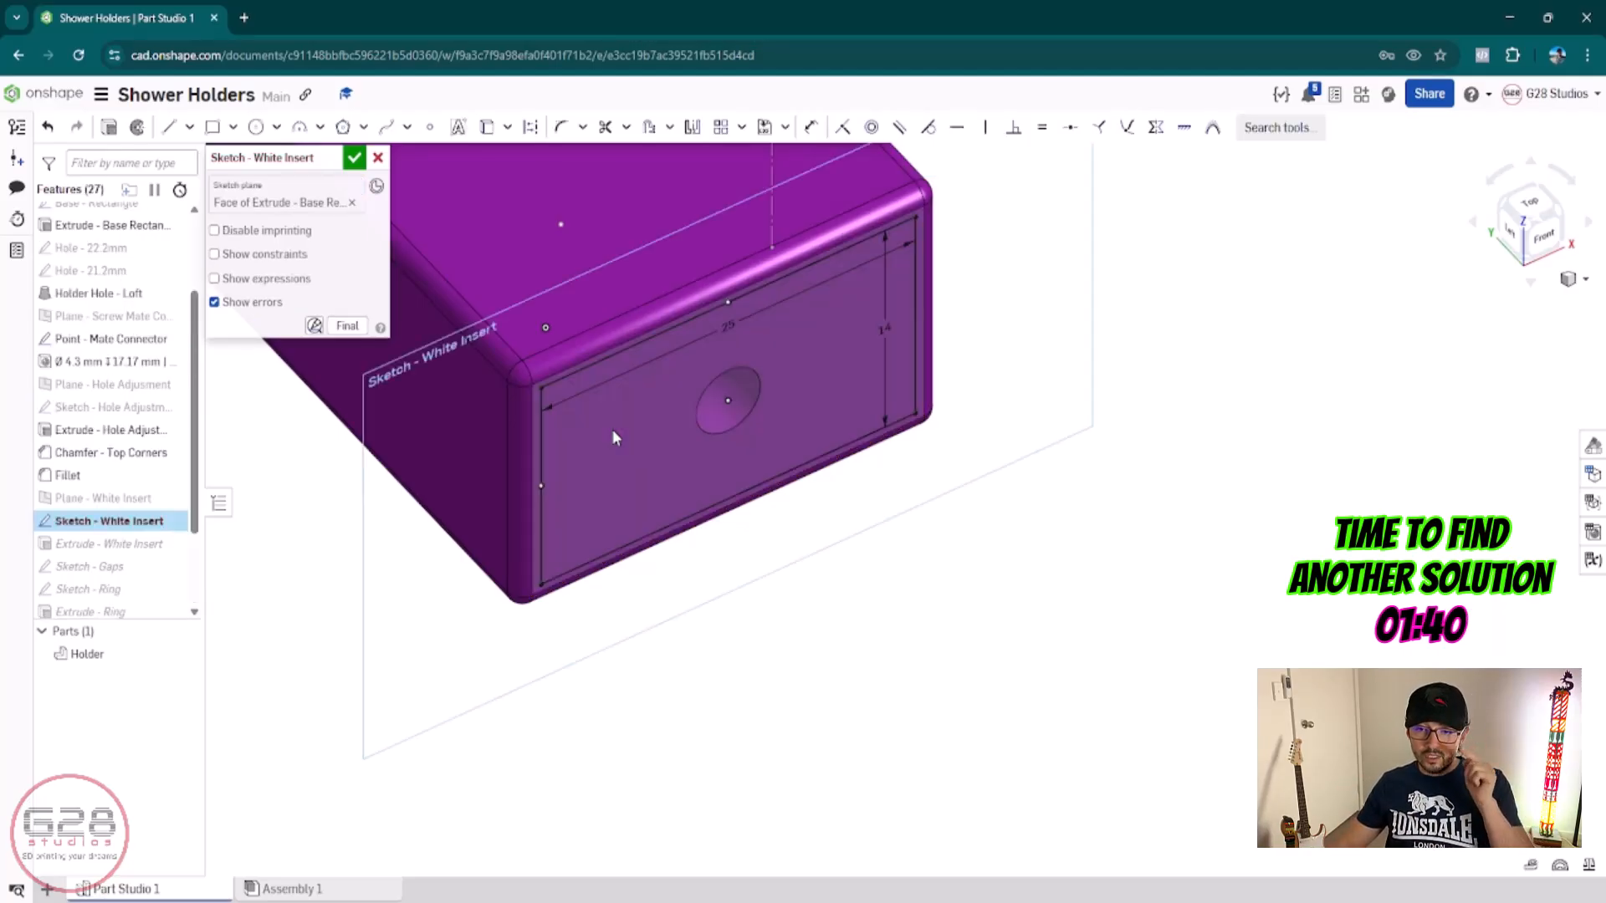
{"action": "left_click", "coordinate": [354, 161]}
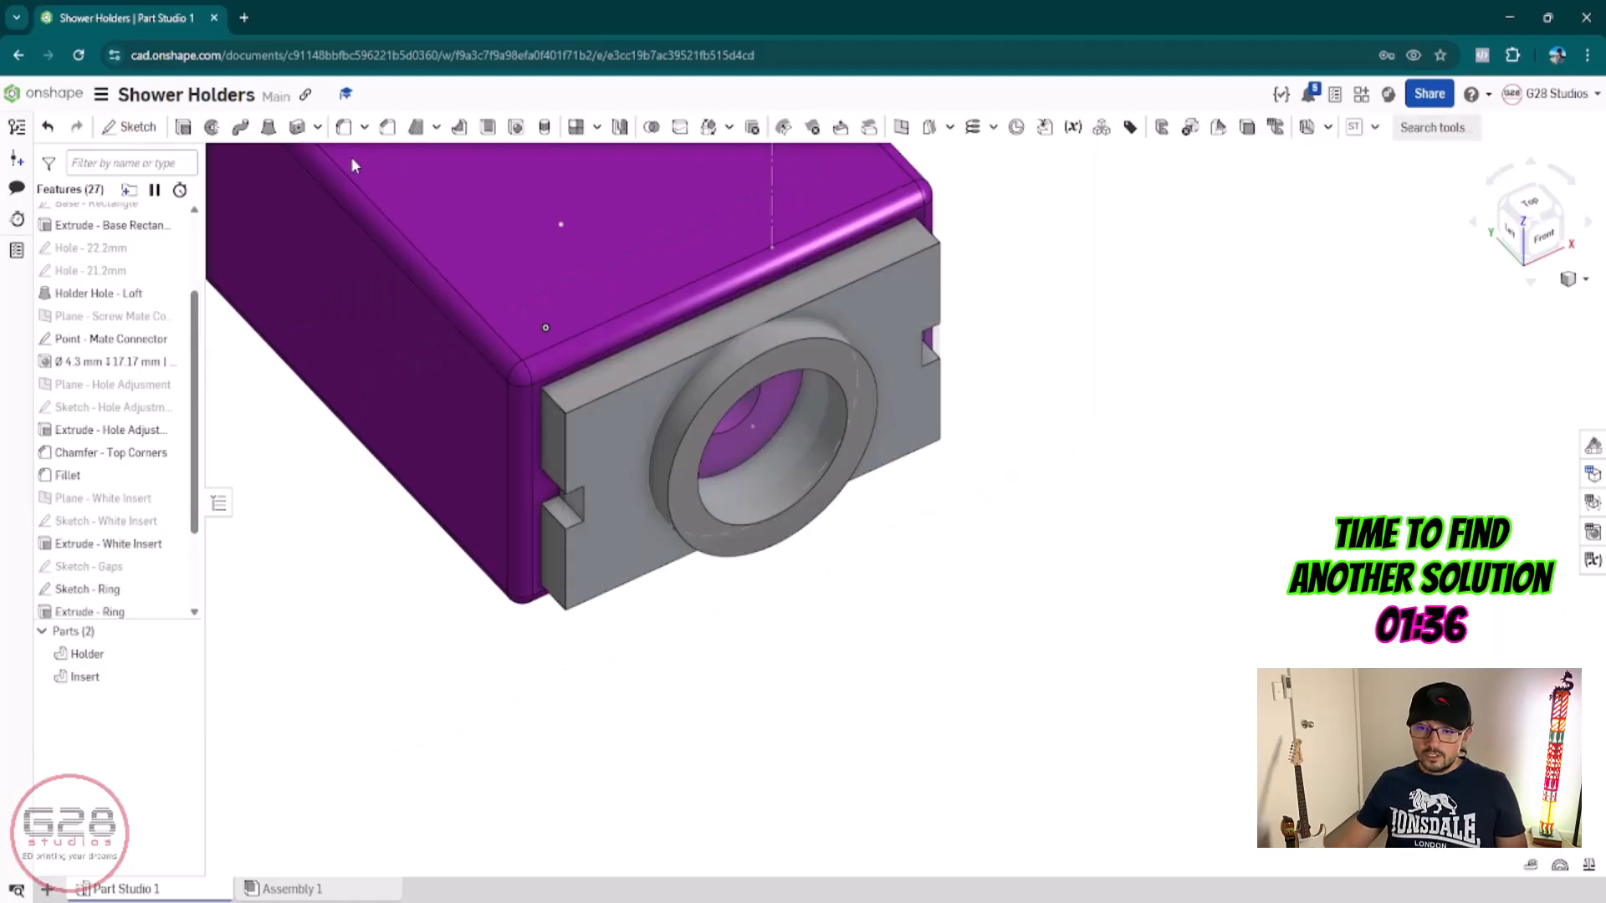
{"action": "scroll", "coordinate": [707, 435], "scroll_direction": "up", "scroll_amount": 2}
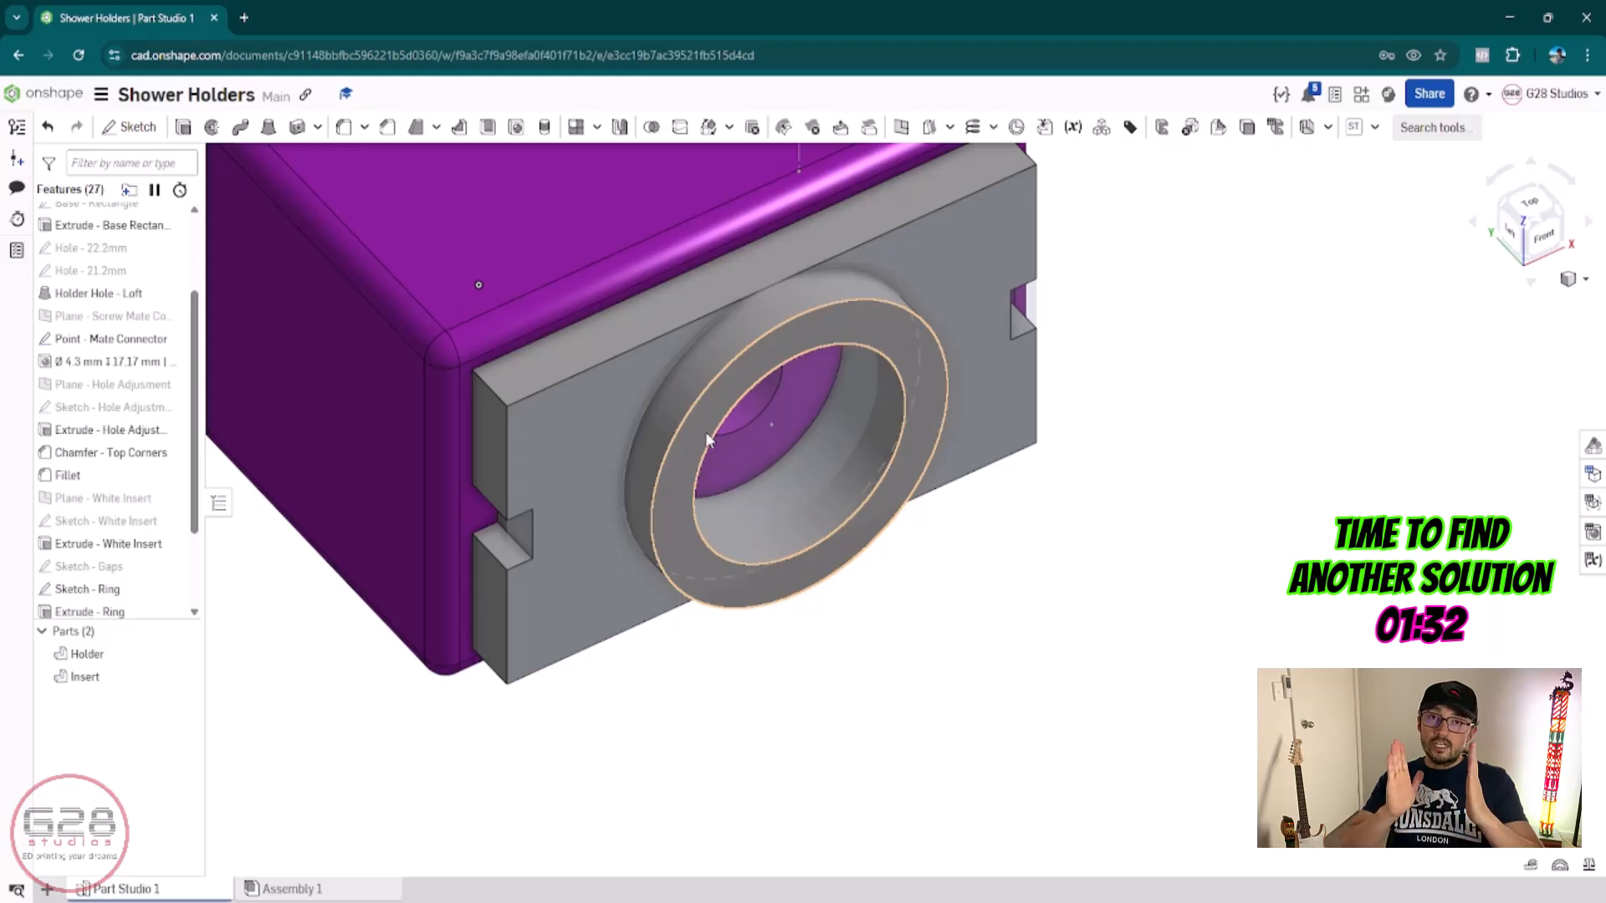
Step: Give the White Insert extrude a 2.5 mm starting offset, flipped so it starts inside the holder
{"action": "right_click_drag", "start_coordinate": [652, 685], "coordinate": [742, 695]}
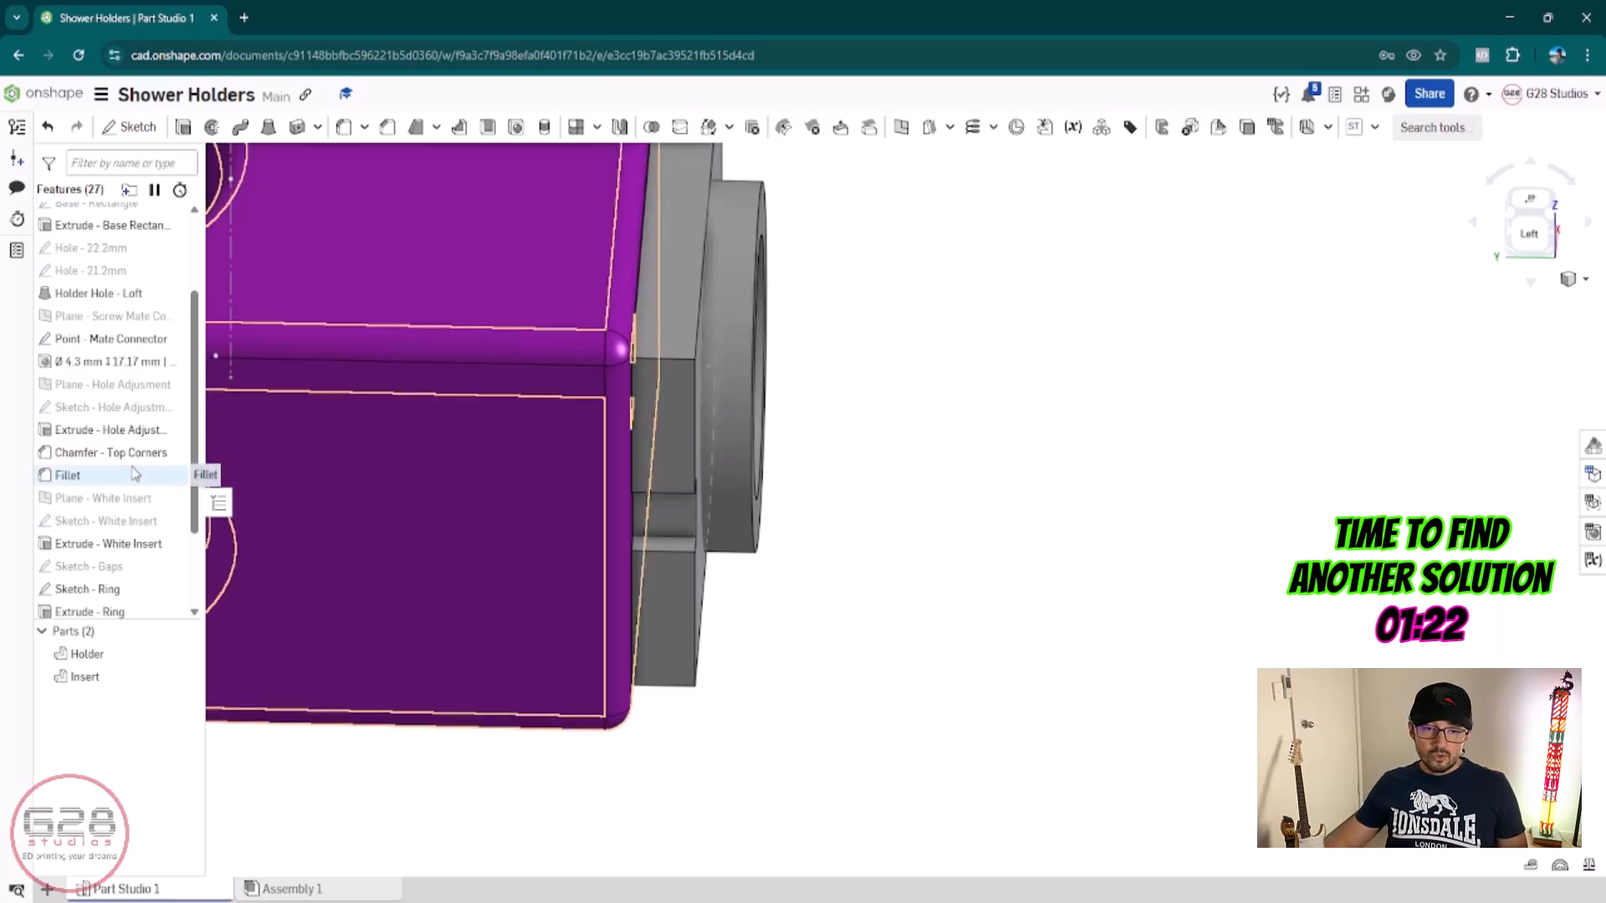
{"action": "left_click", "coordinate": [125, 502]}
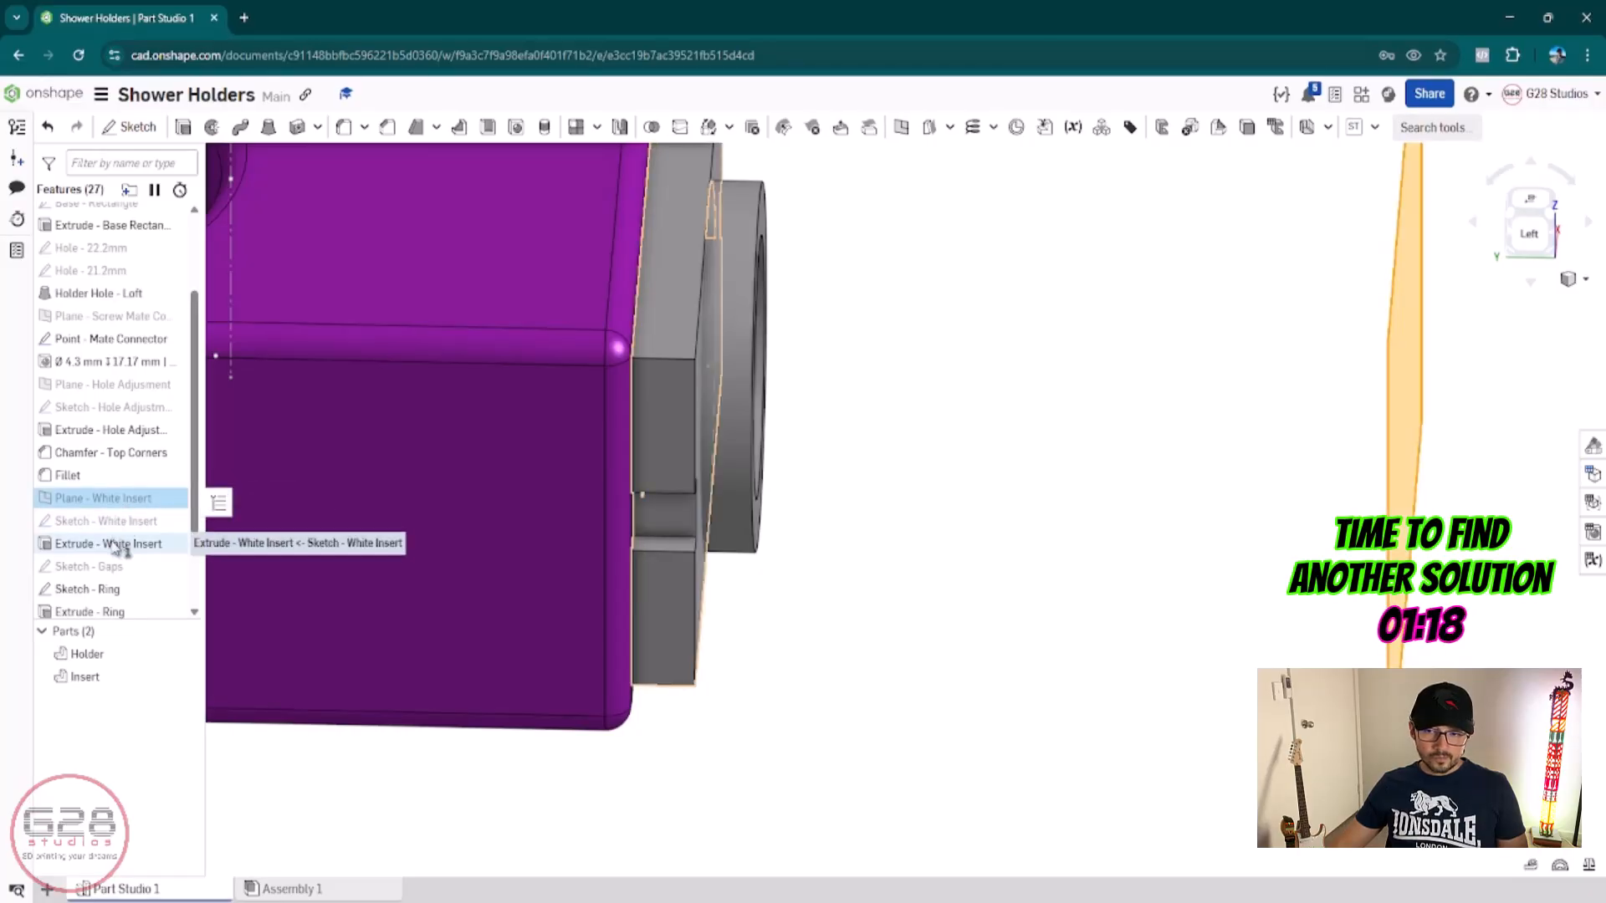
{"action": "double_click", "coordinate": [117, 544]}
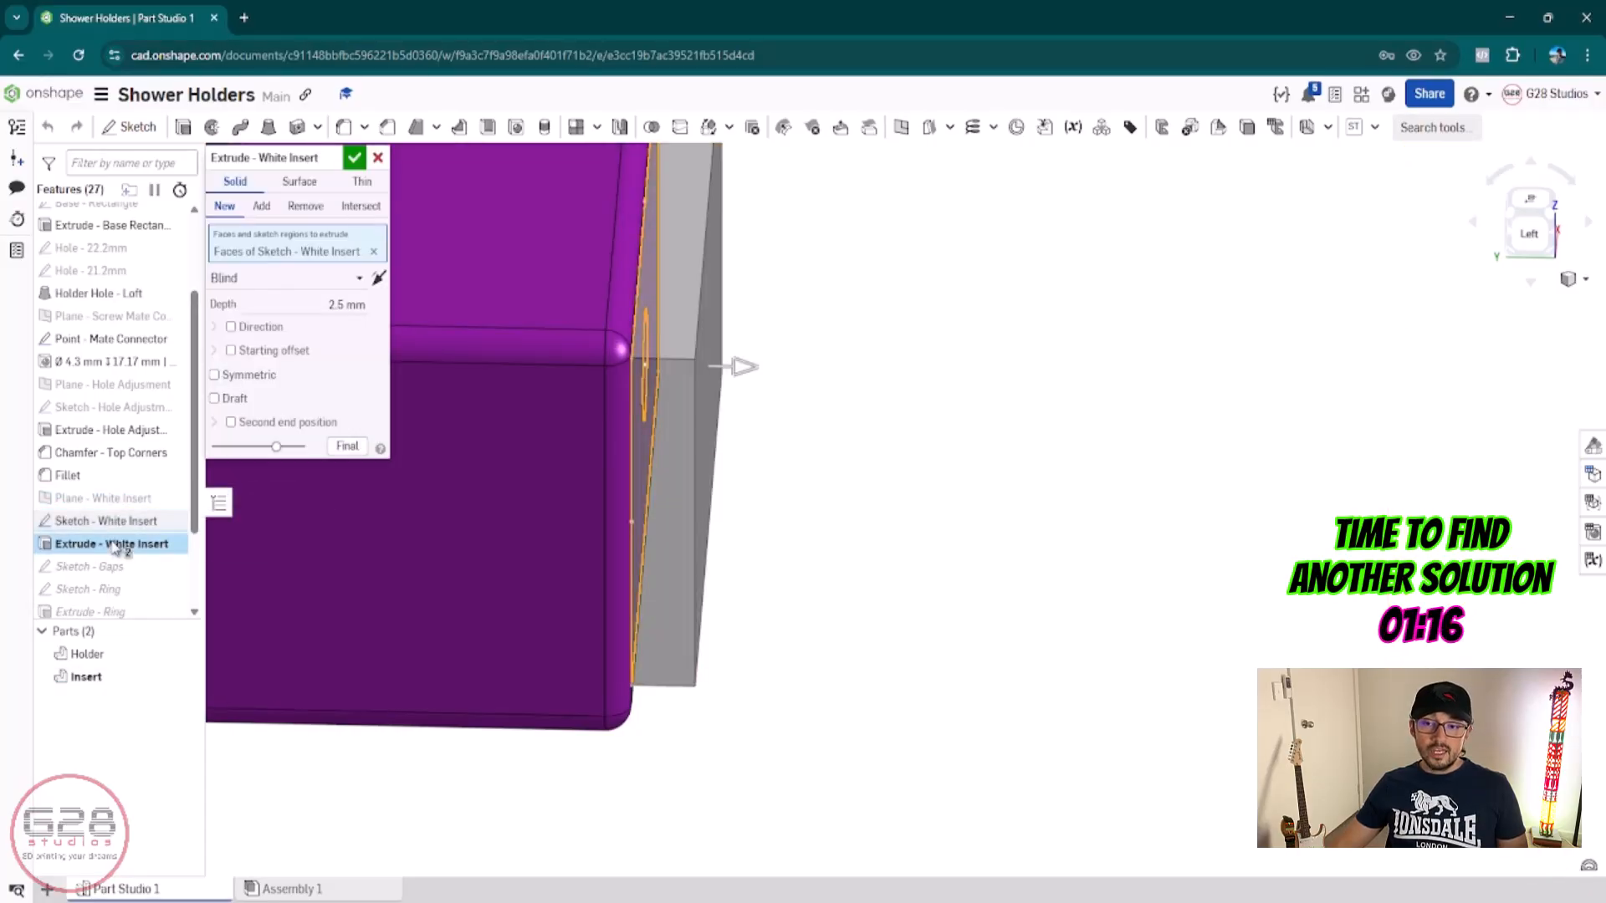
{"action": "left_click", "coordinate": [231, 351]}
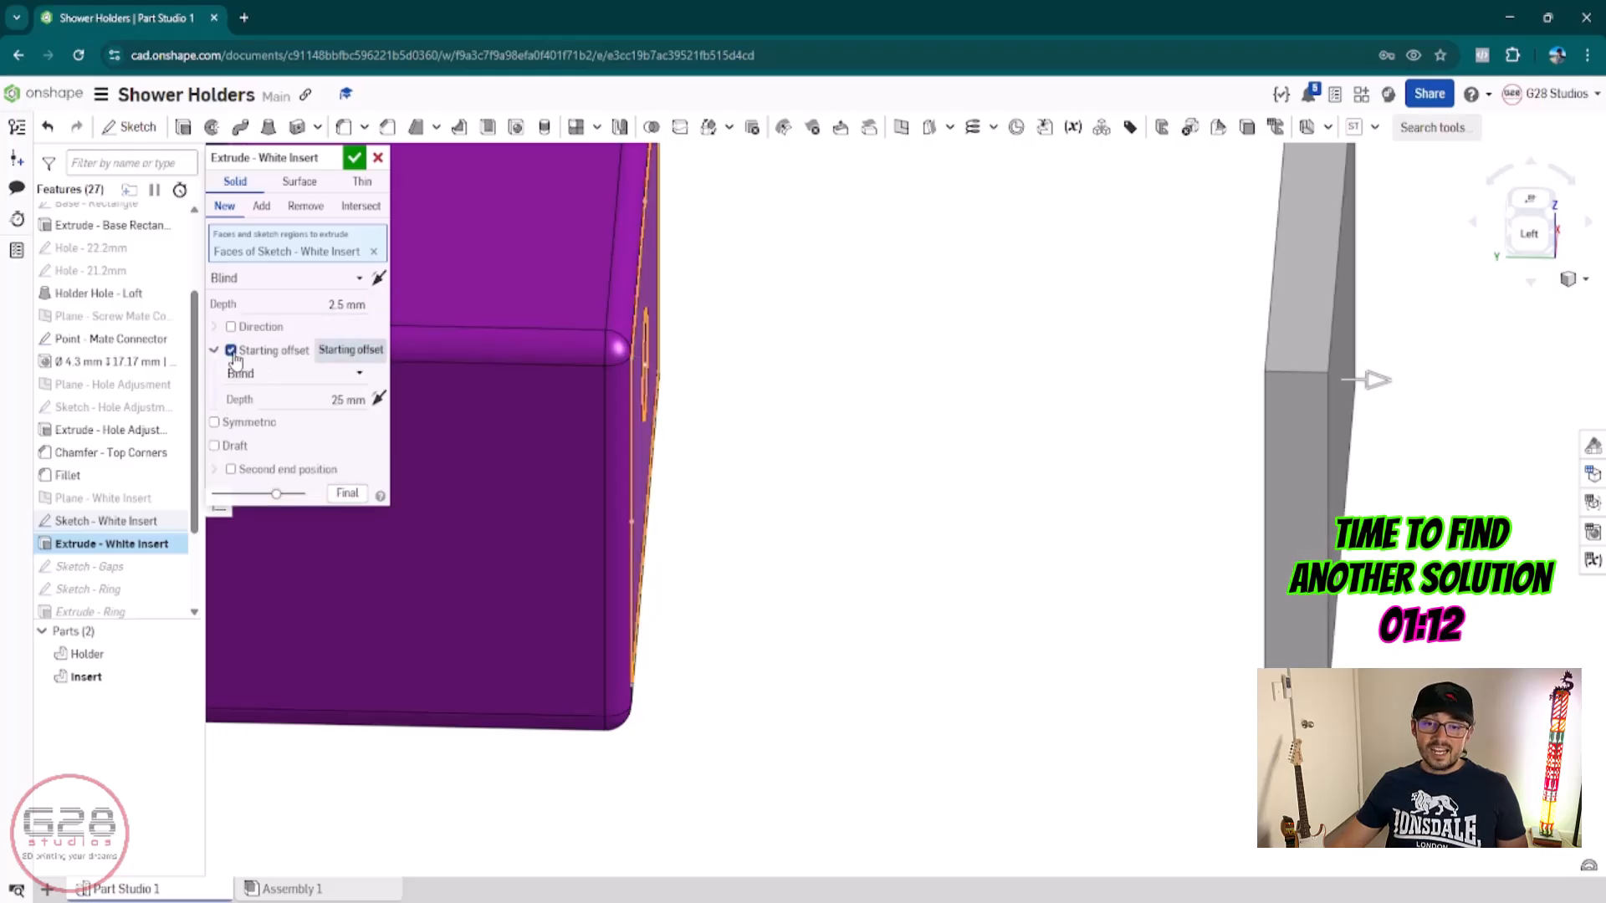
{"action": "left_click", "coordinate": [291, 407]}
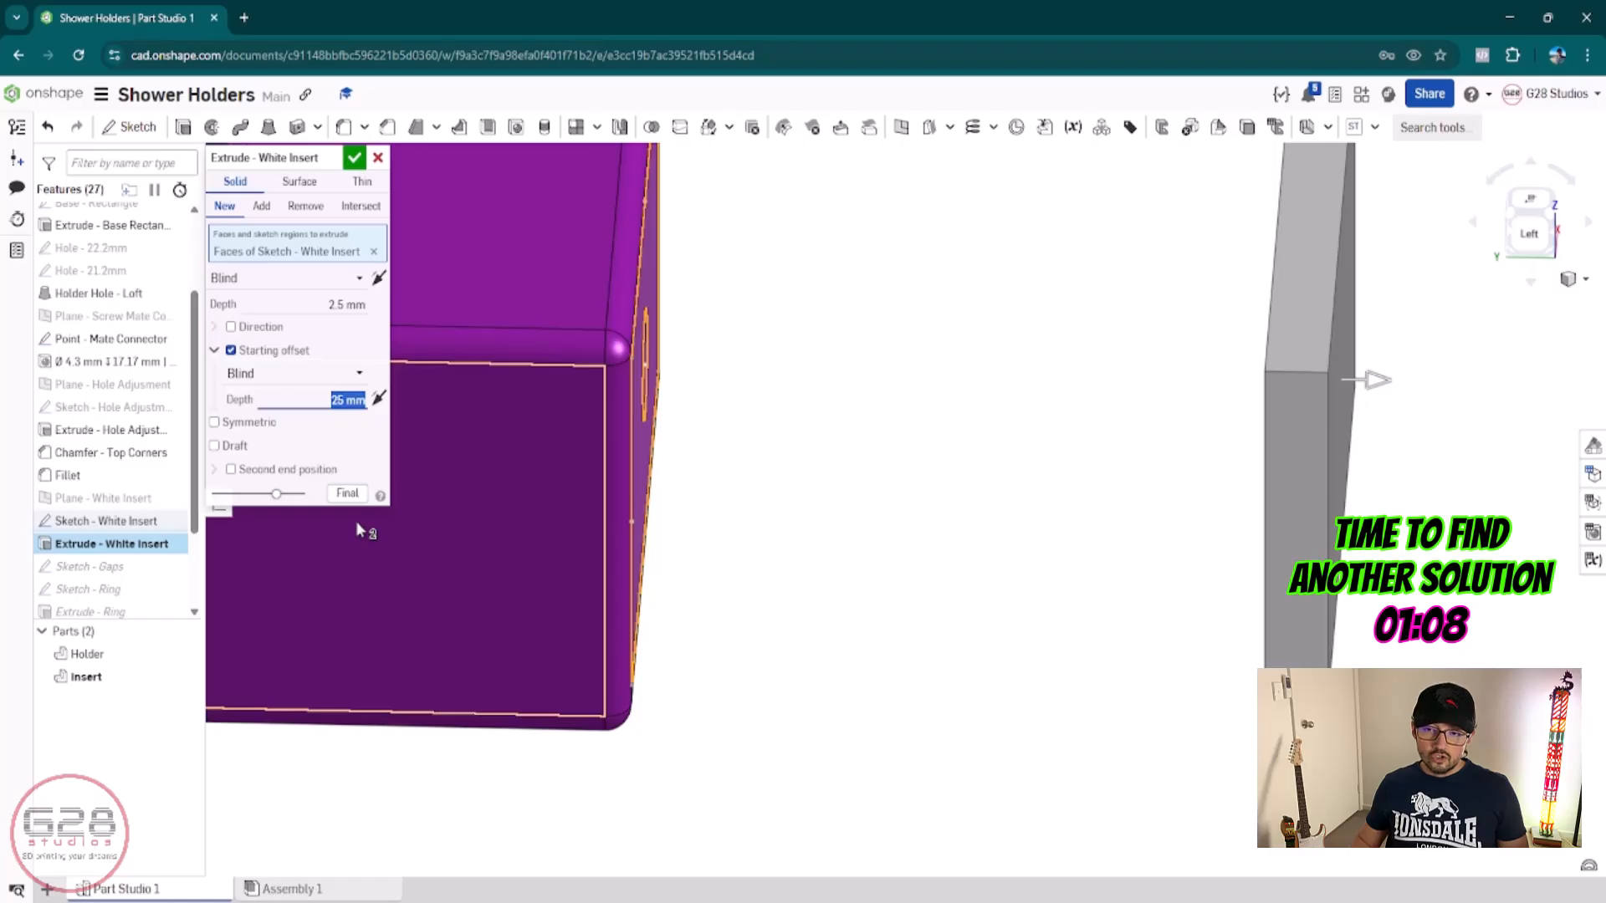
{"action": "type", "text": "2.5"}
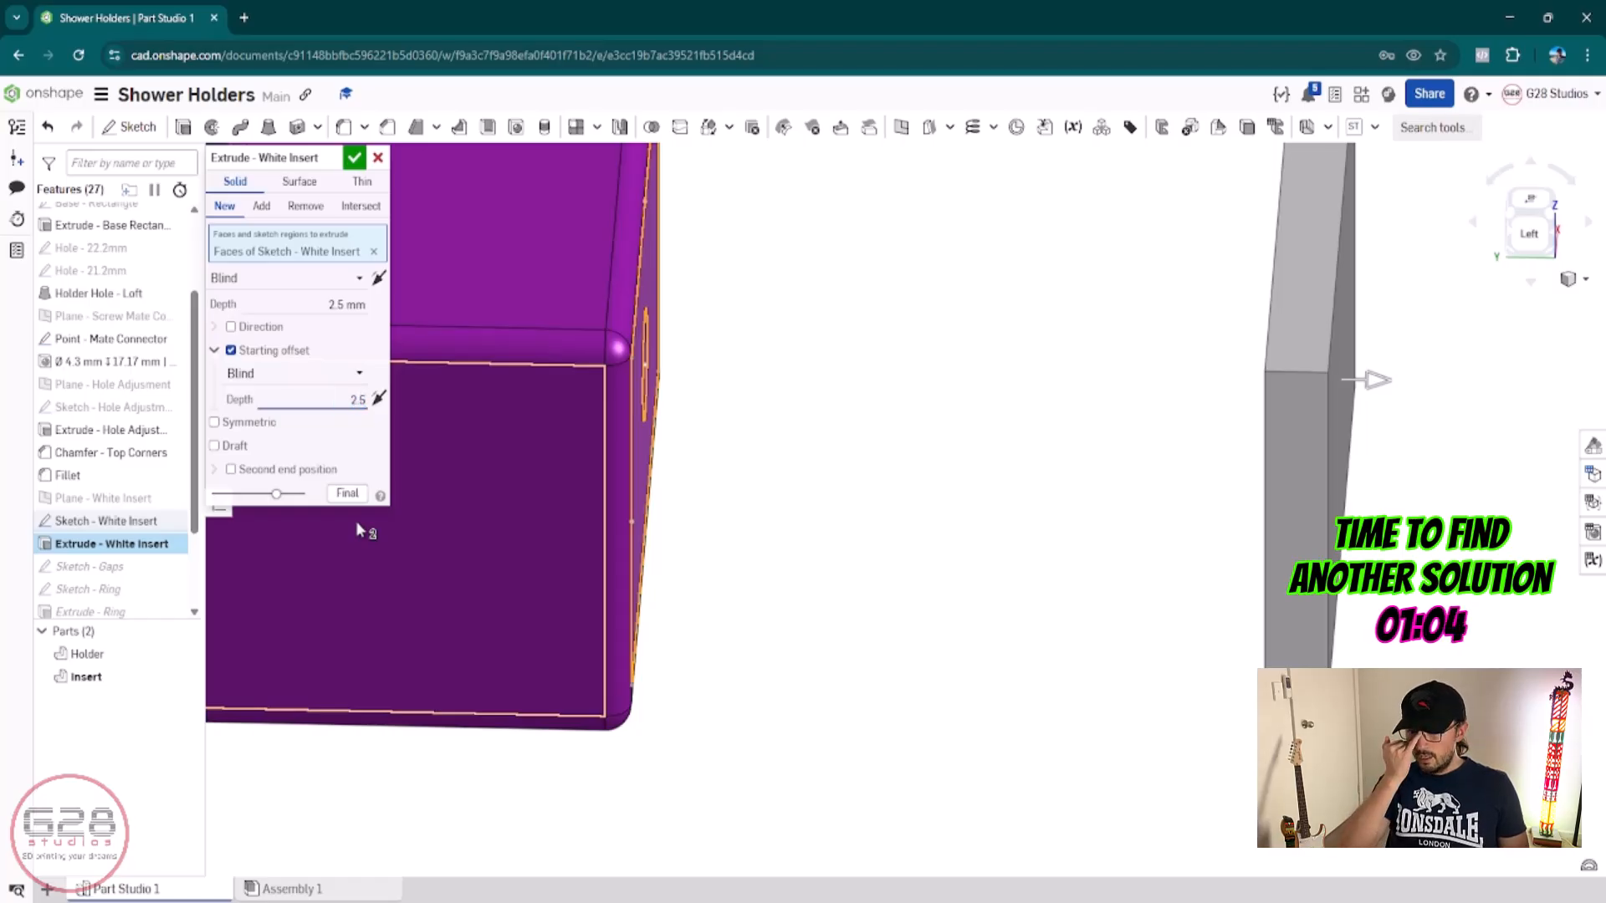
{"action": "key", "text": "Return"}
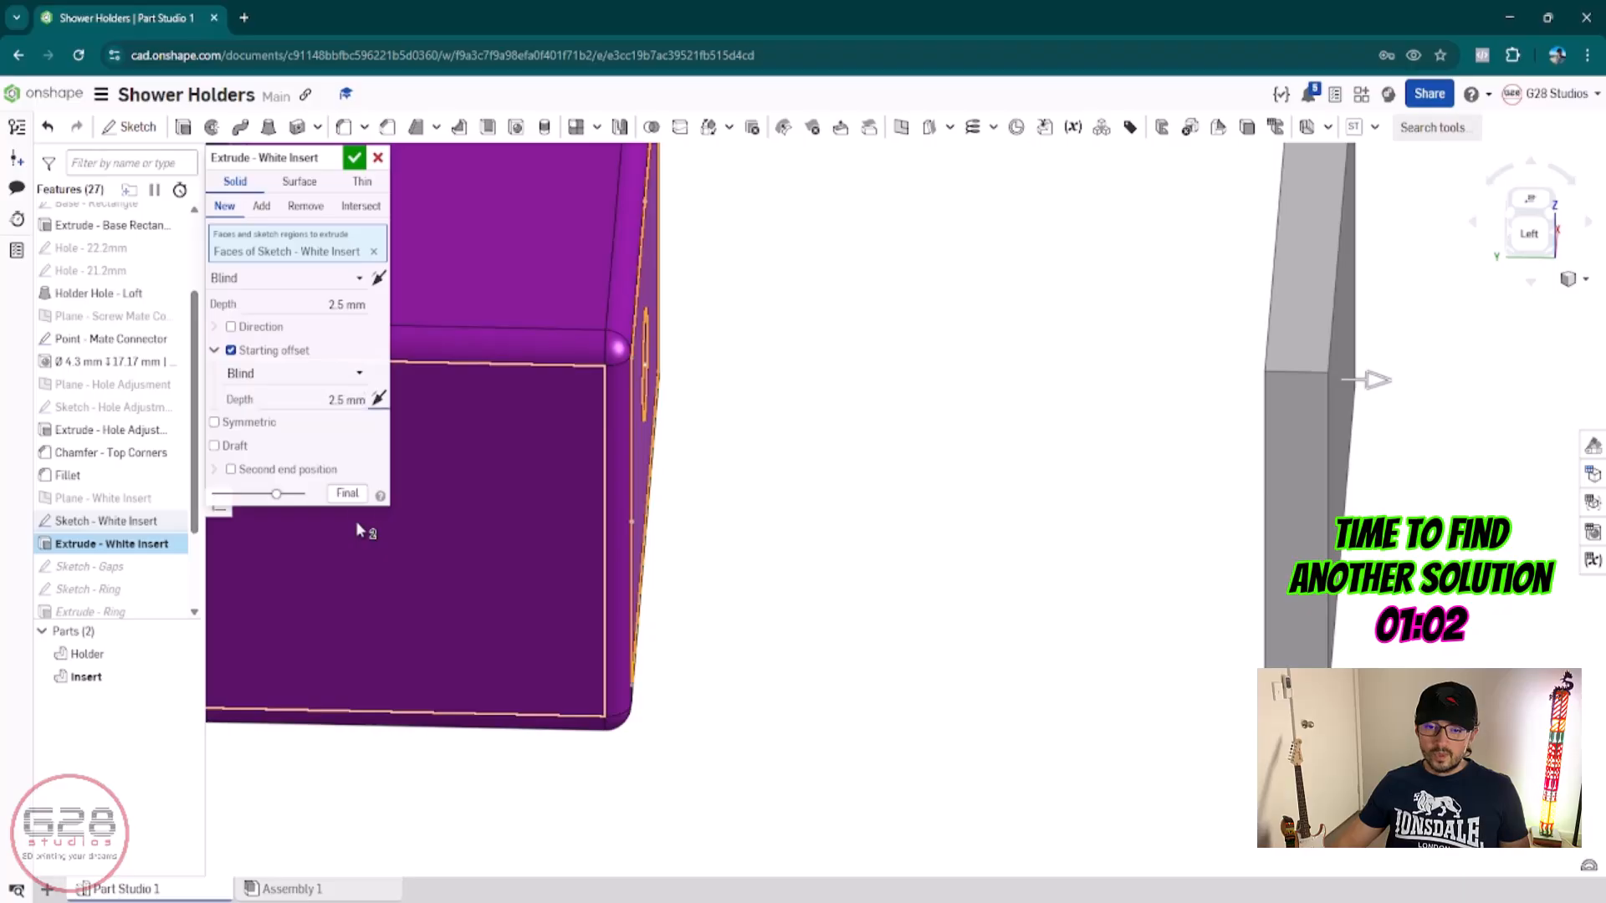
{"action": "left_click", "coordinate": [379, 399]}
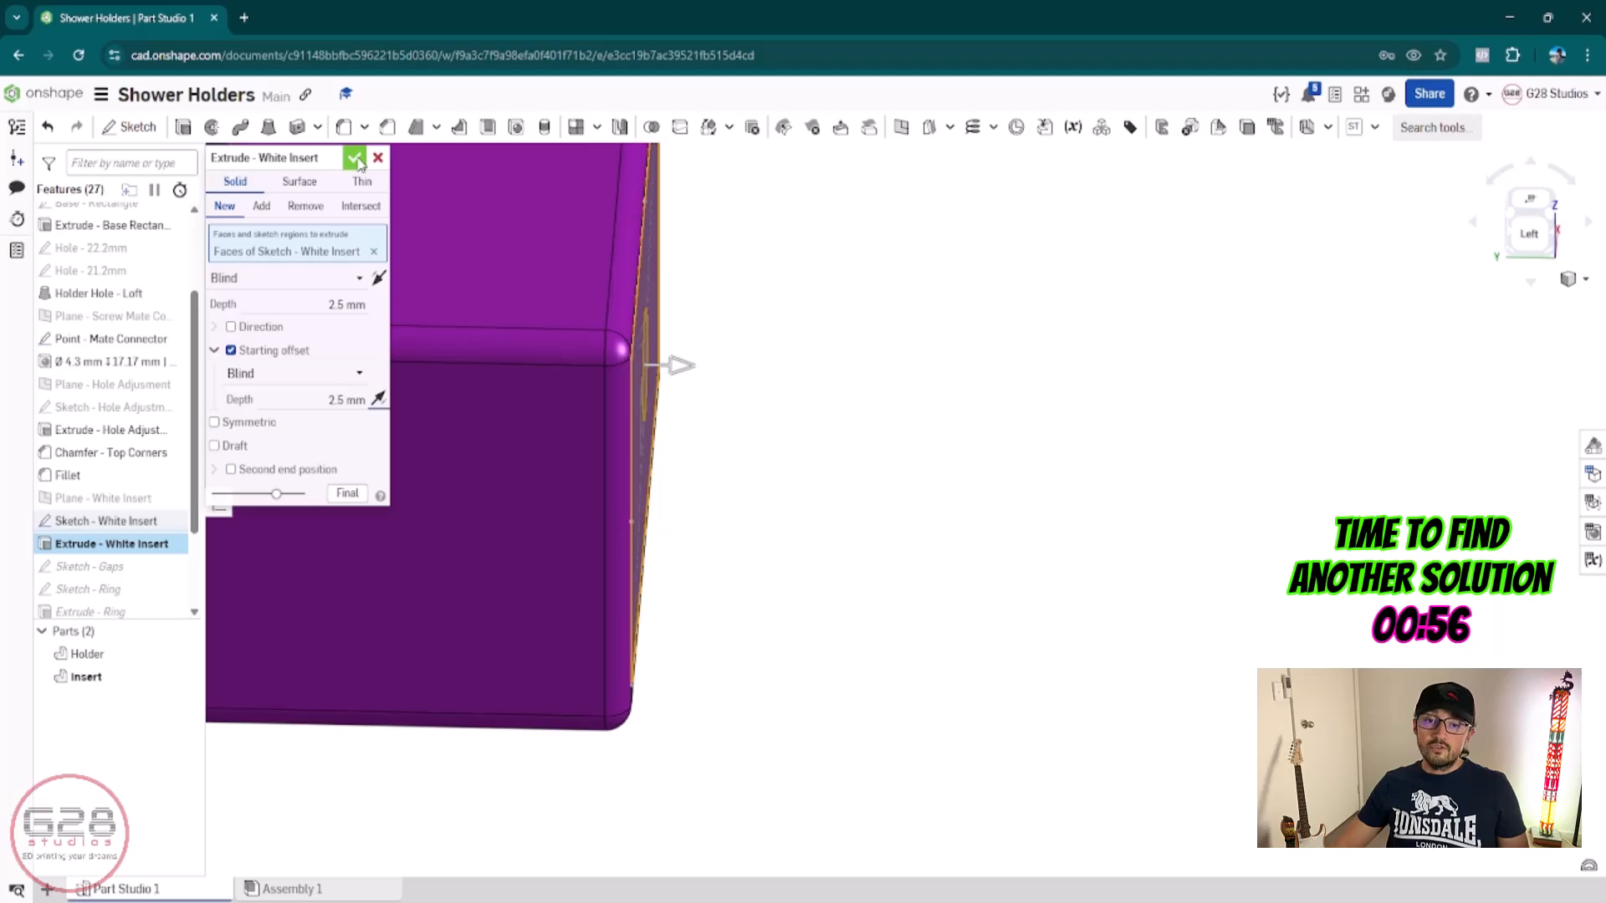
Step: Change the White Insert extrude to add material, merged with the Holder part
{"action": "left_click", "coordinate": [263, 206]}
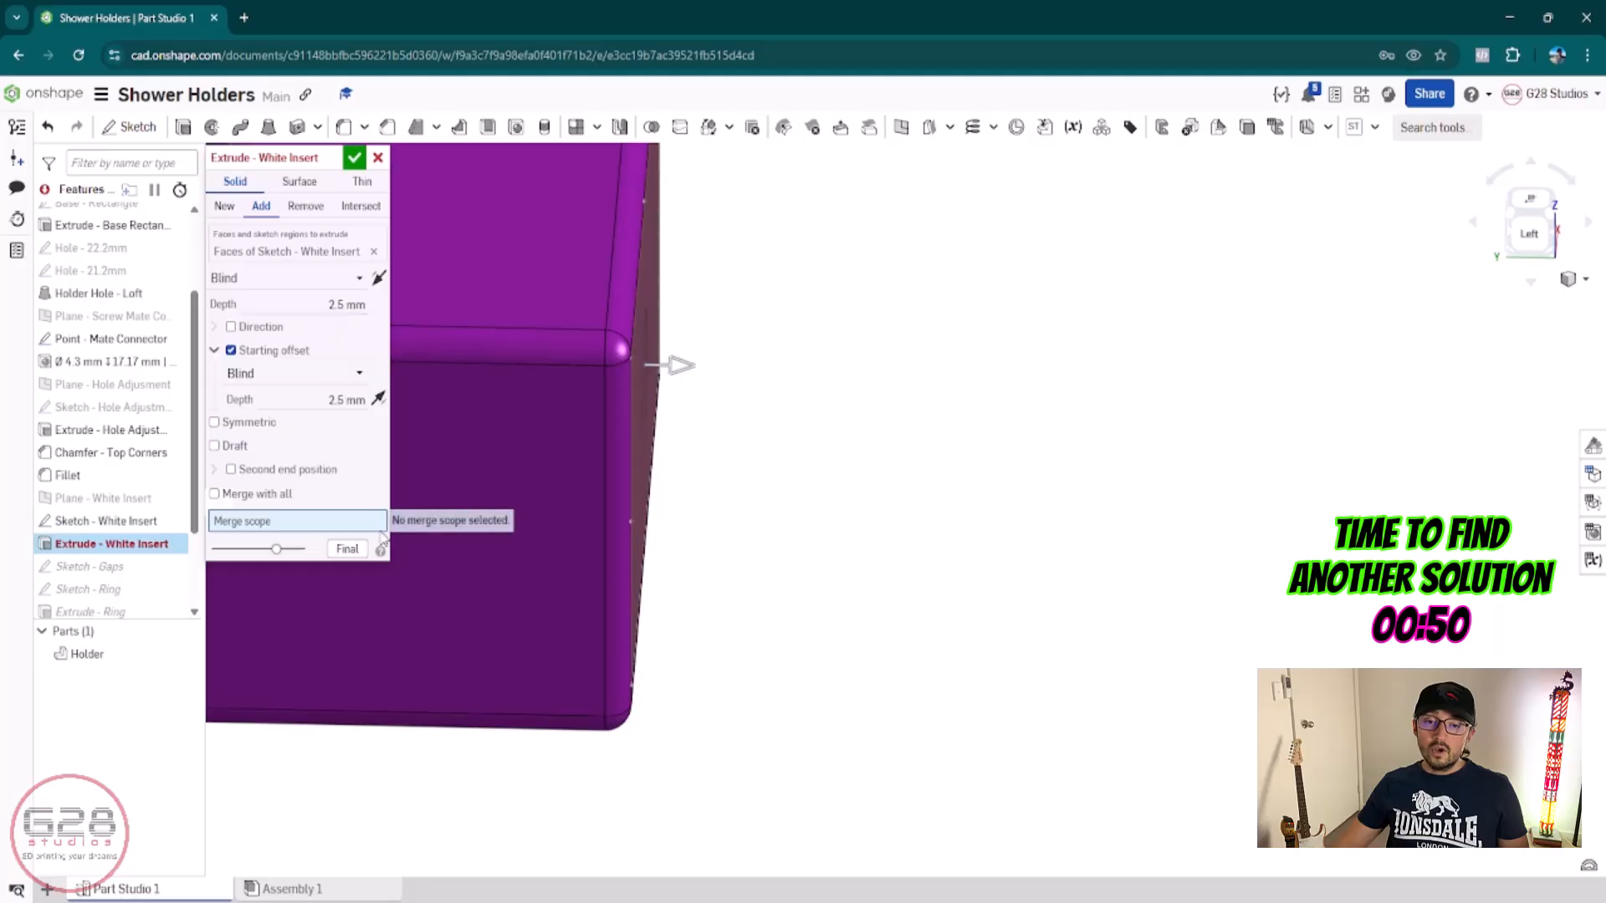
{"action": "left_click", "coordinate": [466, 414]}
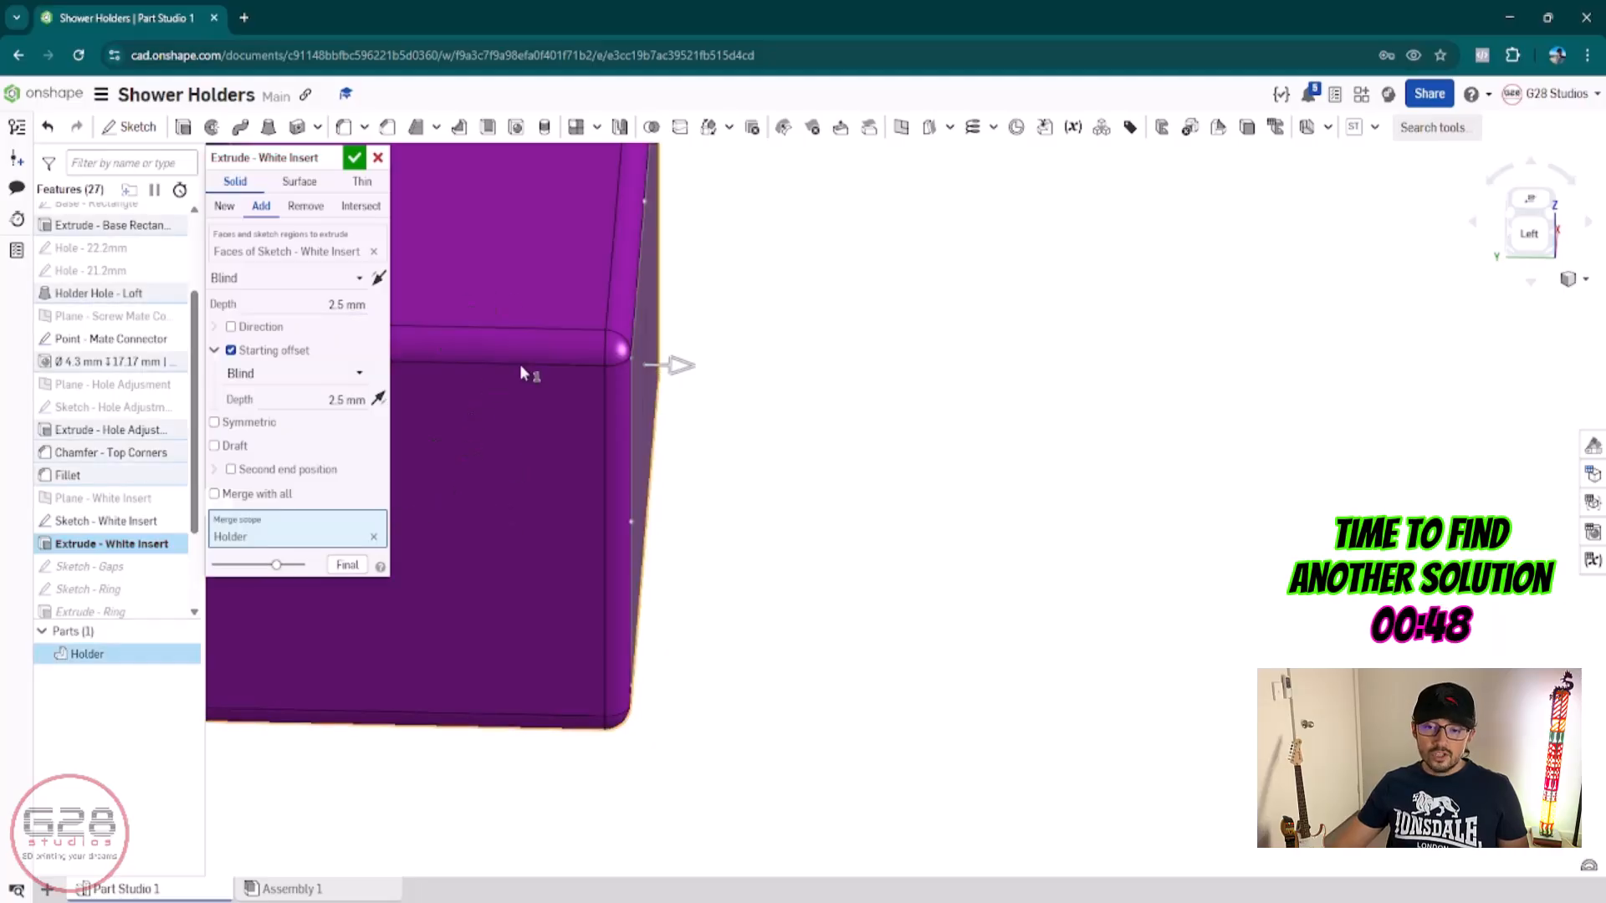
{"action": "middle_click_drag", "start_coordinate": [462, 367], "coordinate": [664, 447]}
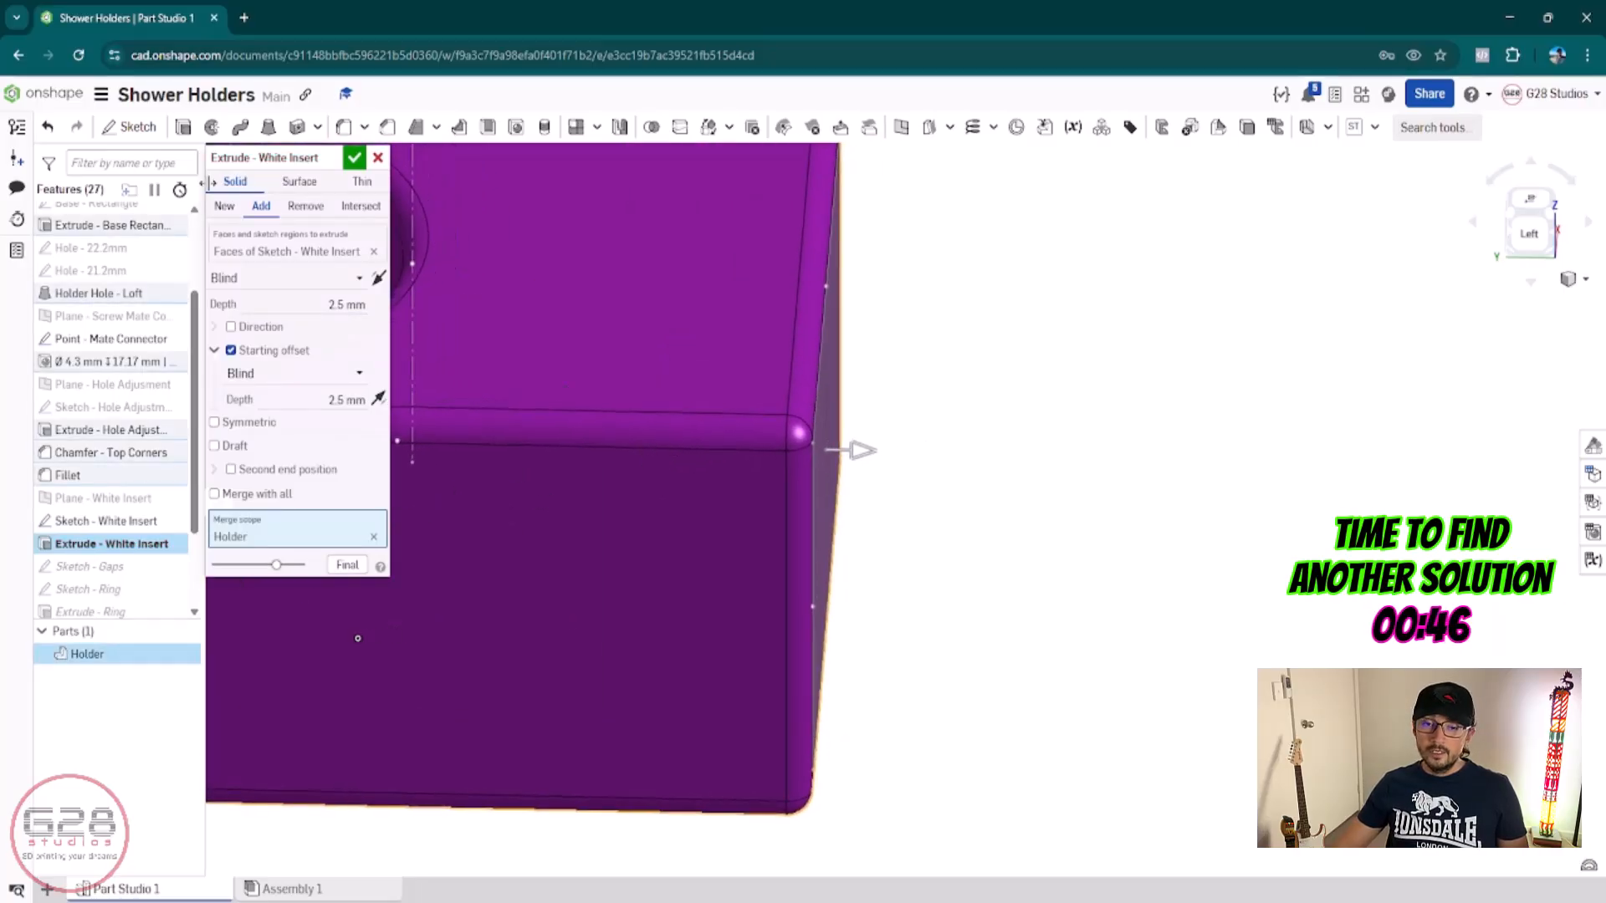
{"action": "left_click", "coordinate": [354, 157]}
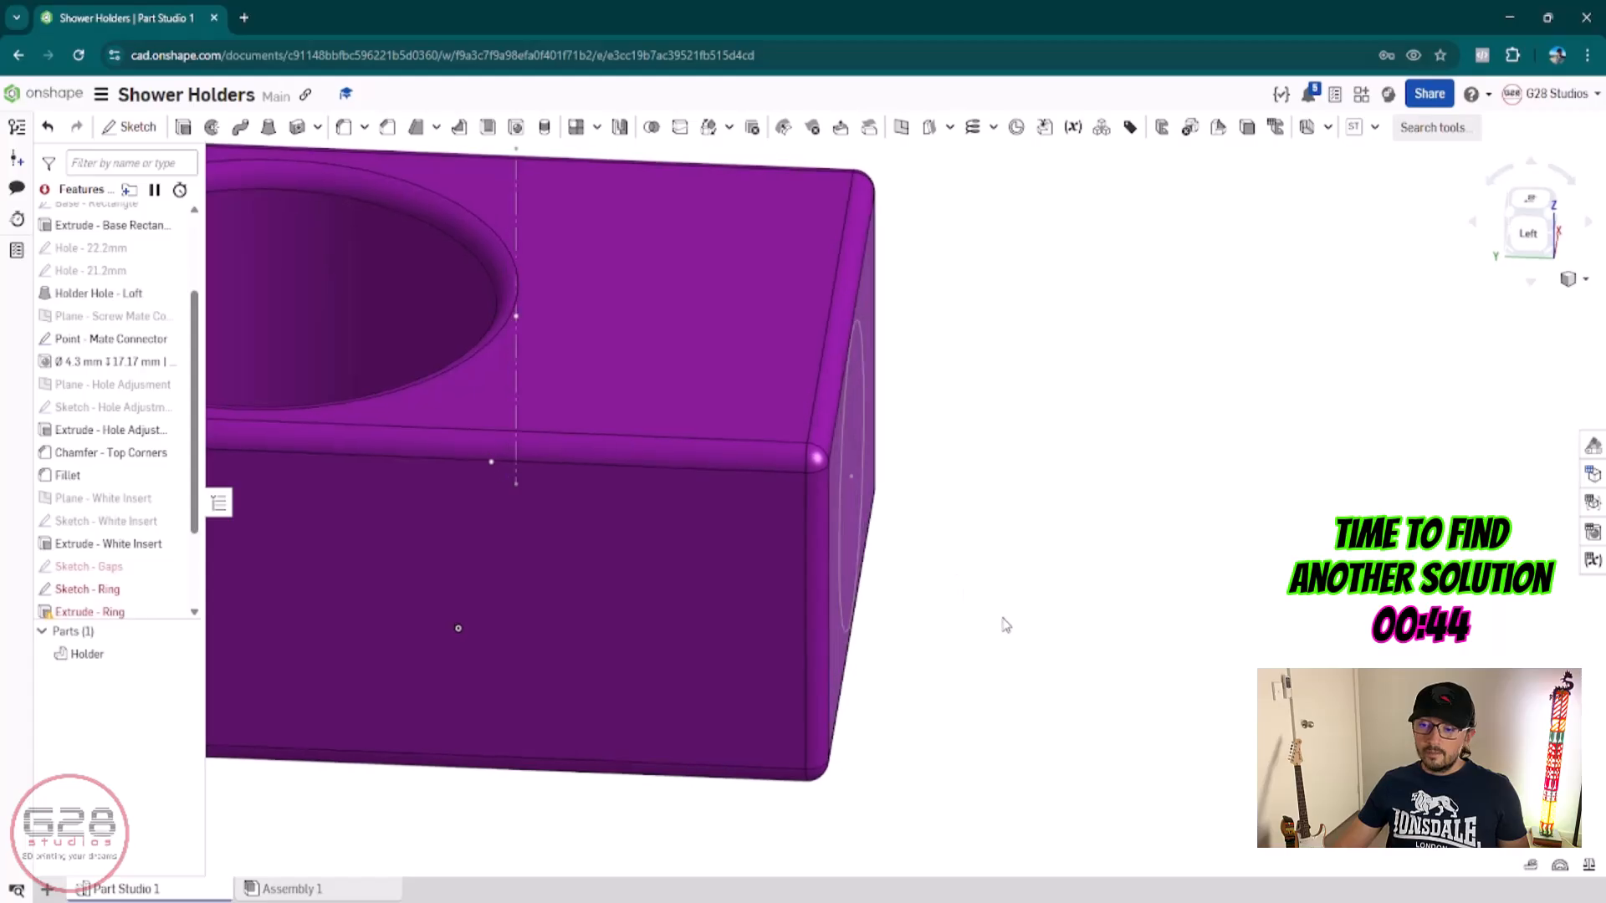
Step: Suppress the Gaps sketch with the two small side rectangles on the holder's front face
{"action": "right_click_drag", "start_coordinate": [1005, 625], "coordinate": [940, 608]}
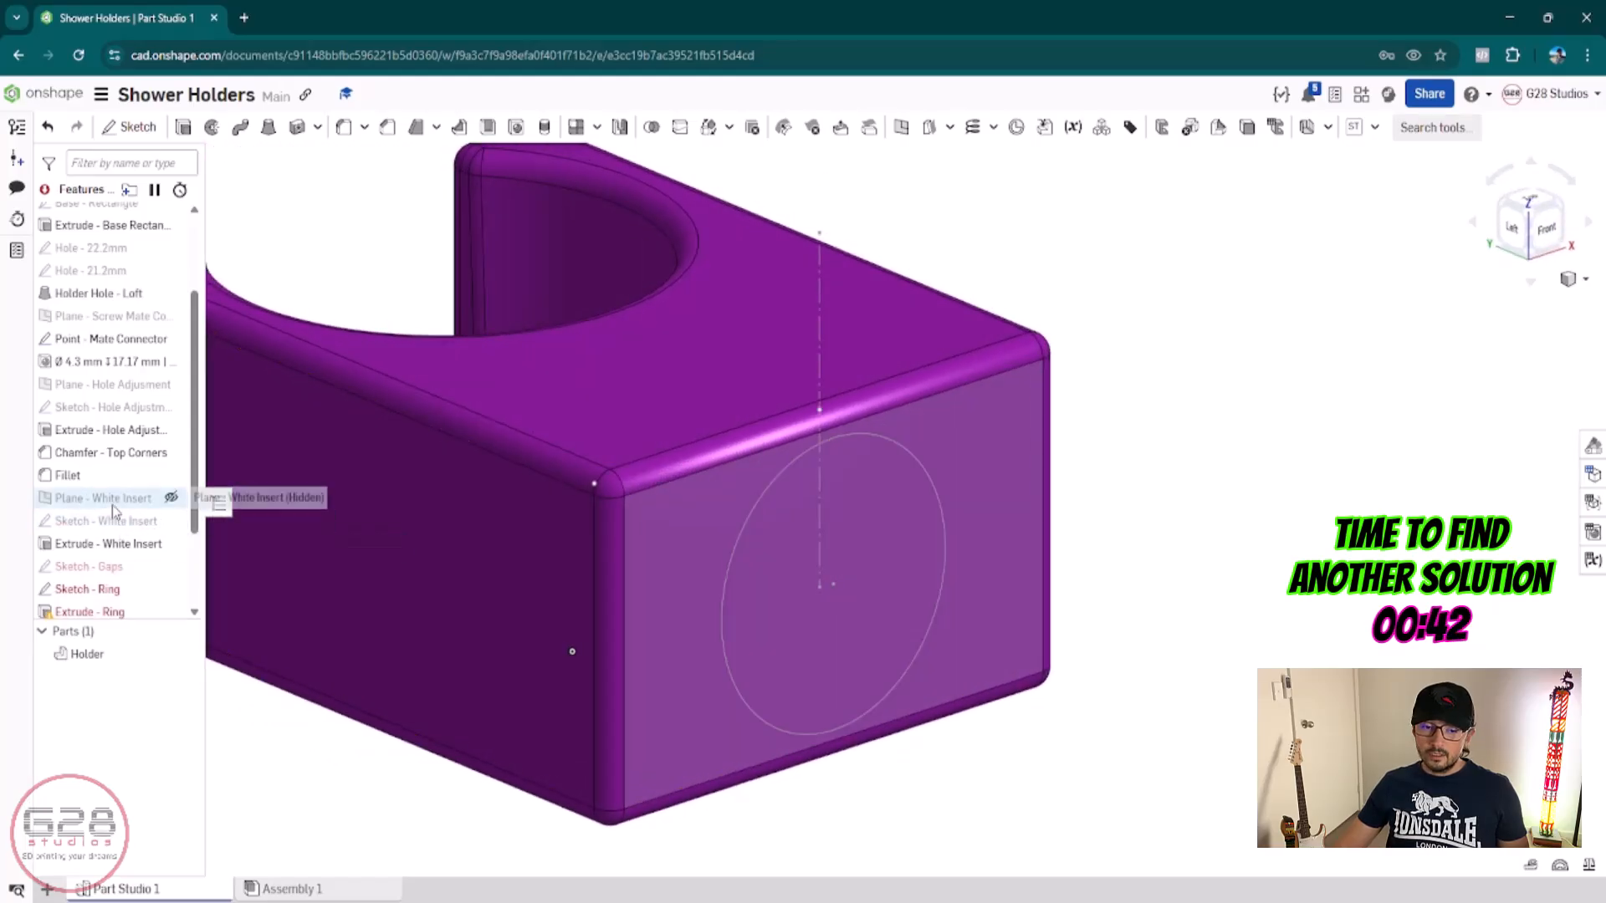
{"action": "scroll", "coordinate": [115, 509], "scroll_direction": "down", "scroll_amount": 3}
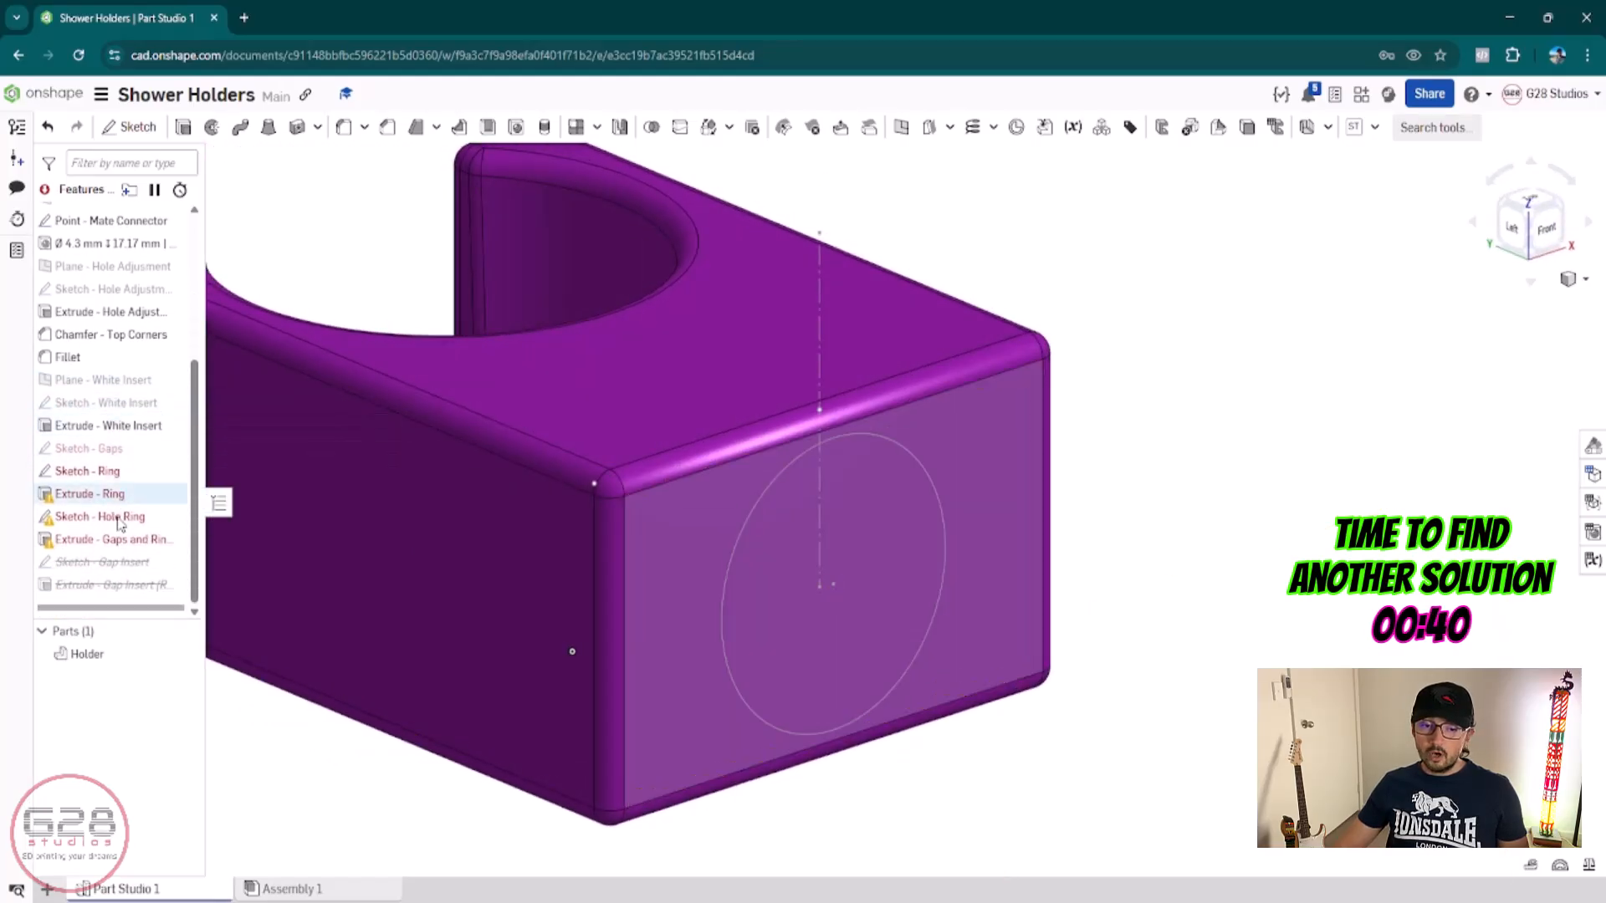
{"action": "left_click", "coordinate": [128, 454]}
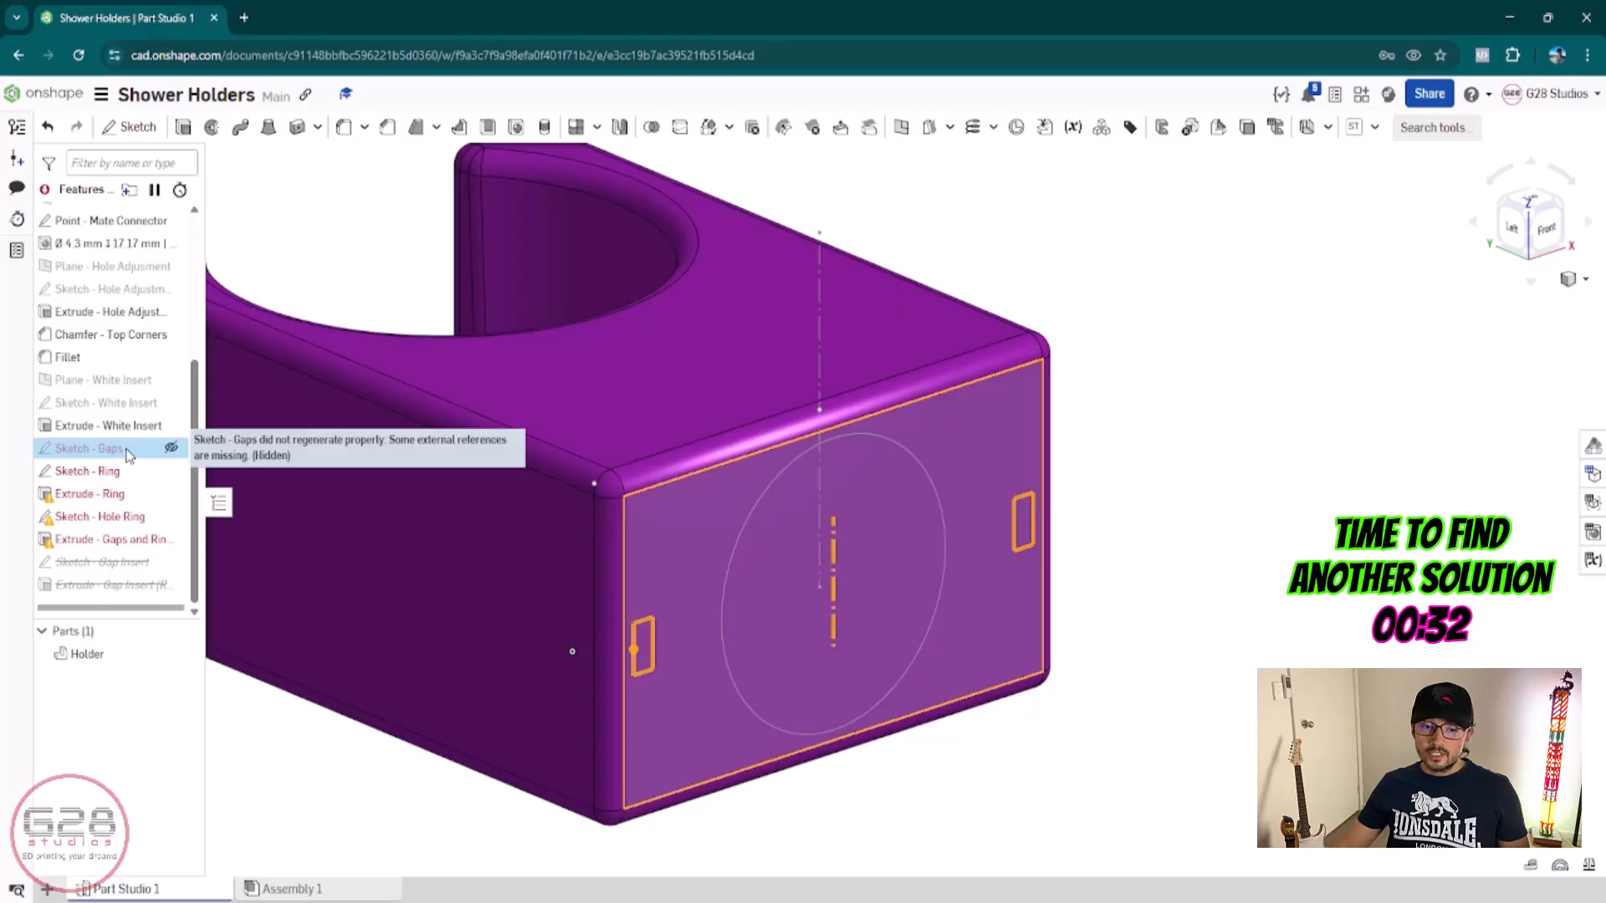
{"action": "right_click", "coordinate": [128, 454]}
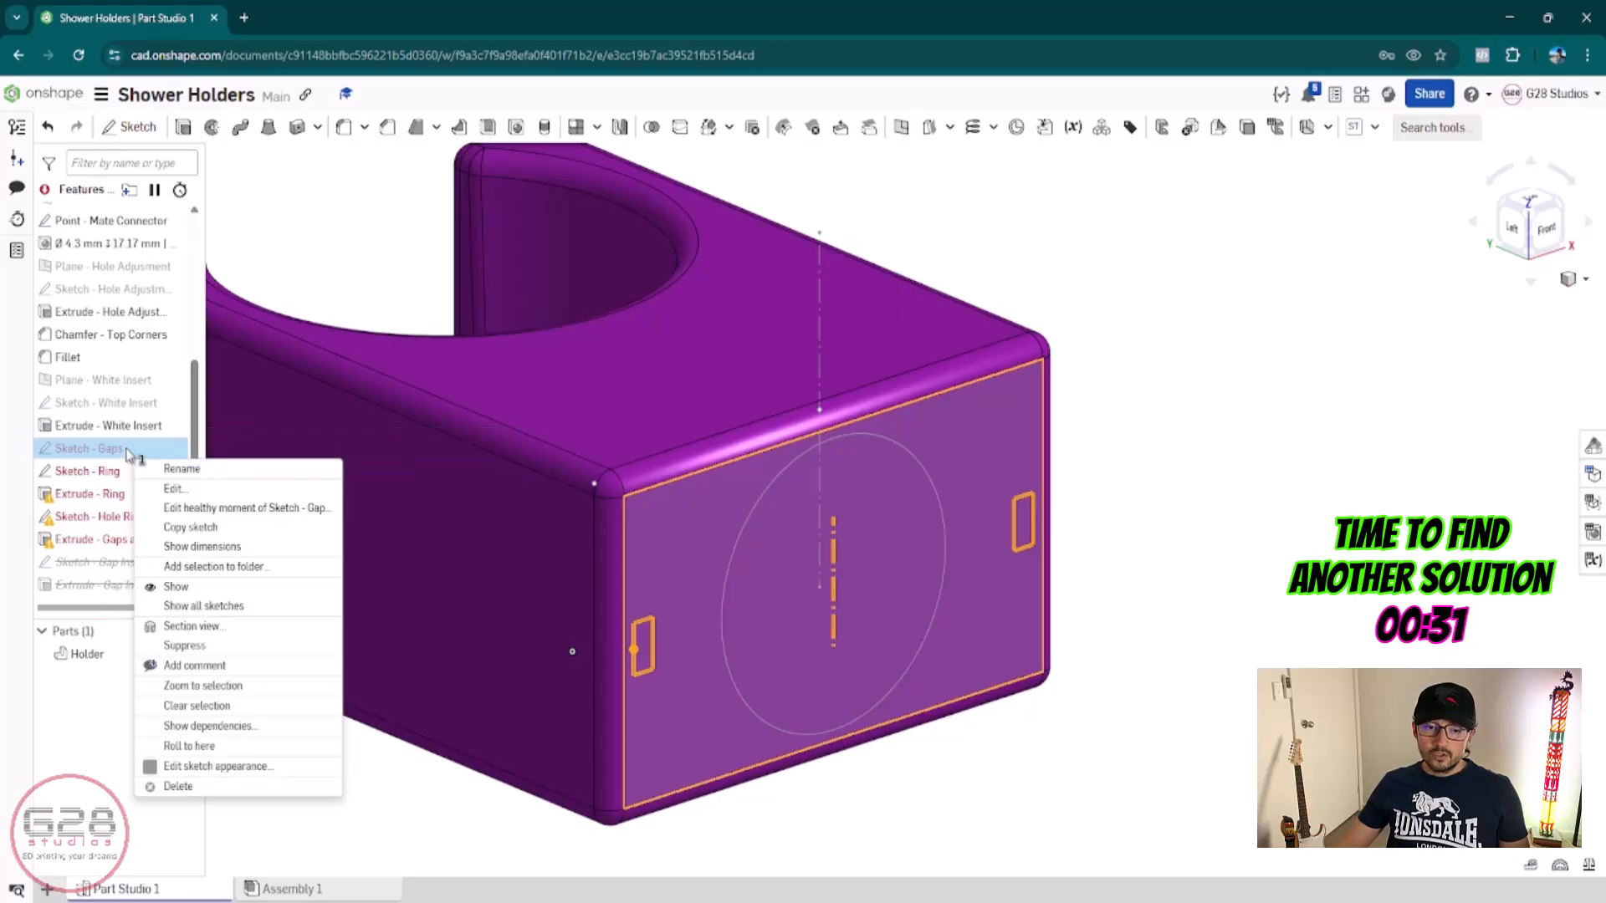
{"action": "left_click", "coordinate": [207, 654]}
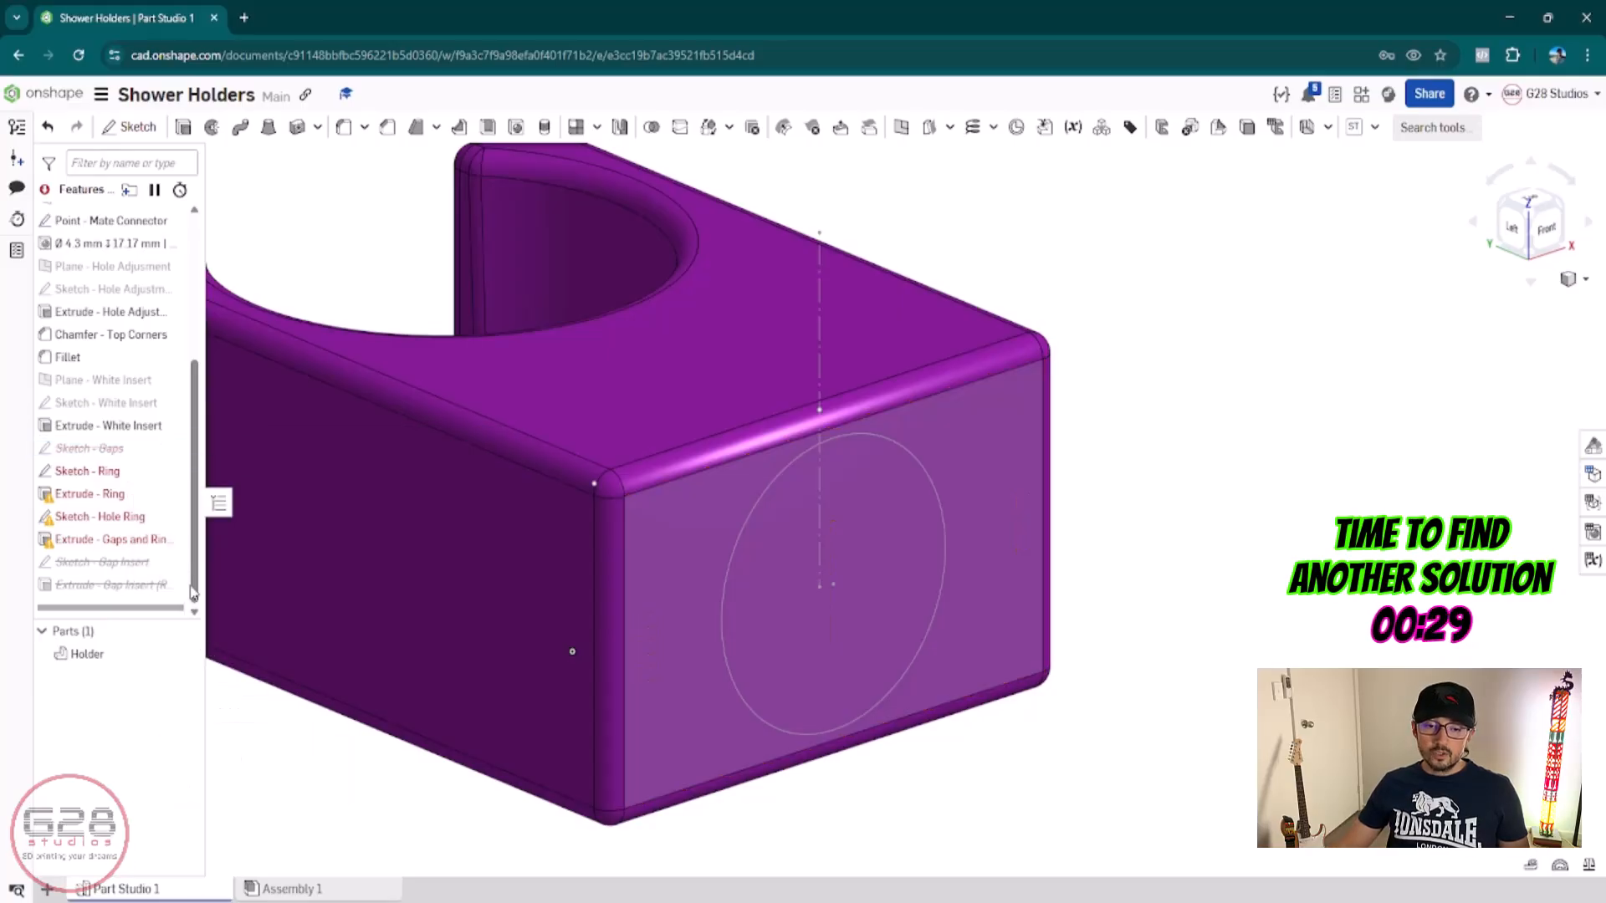
Step: Open the Ring sketch, clear its sketch plane, and suppress the White Insert plane, sketch and extrude
{"action": "double_click", "coordinate": [136, 473]}
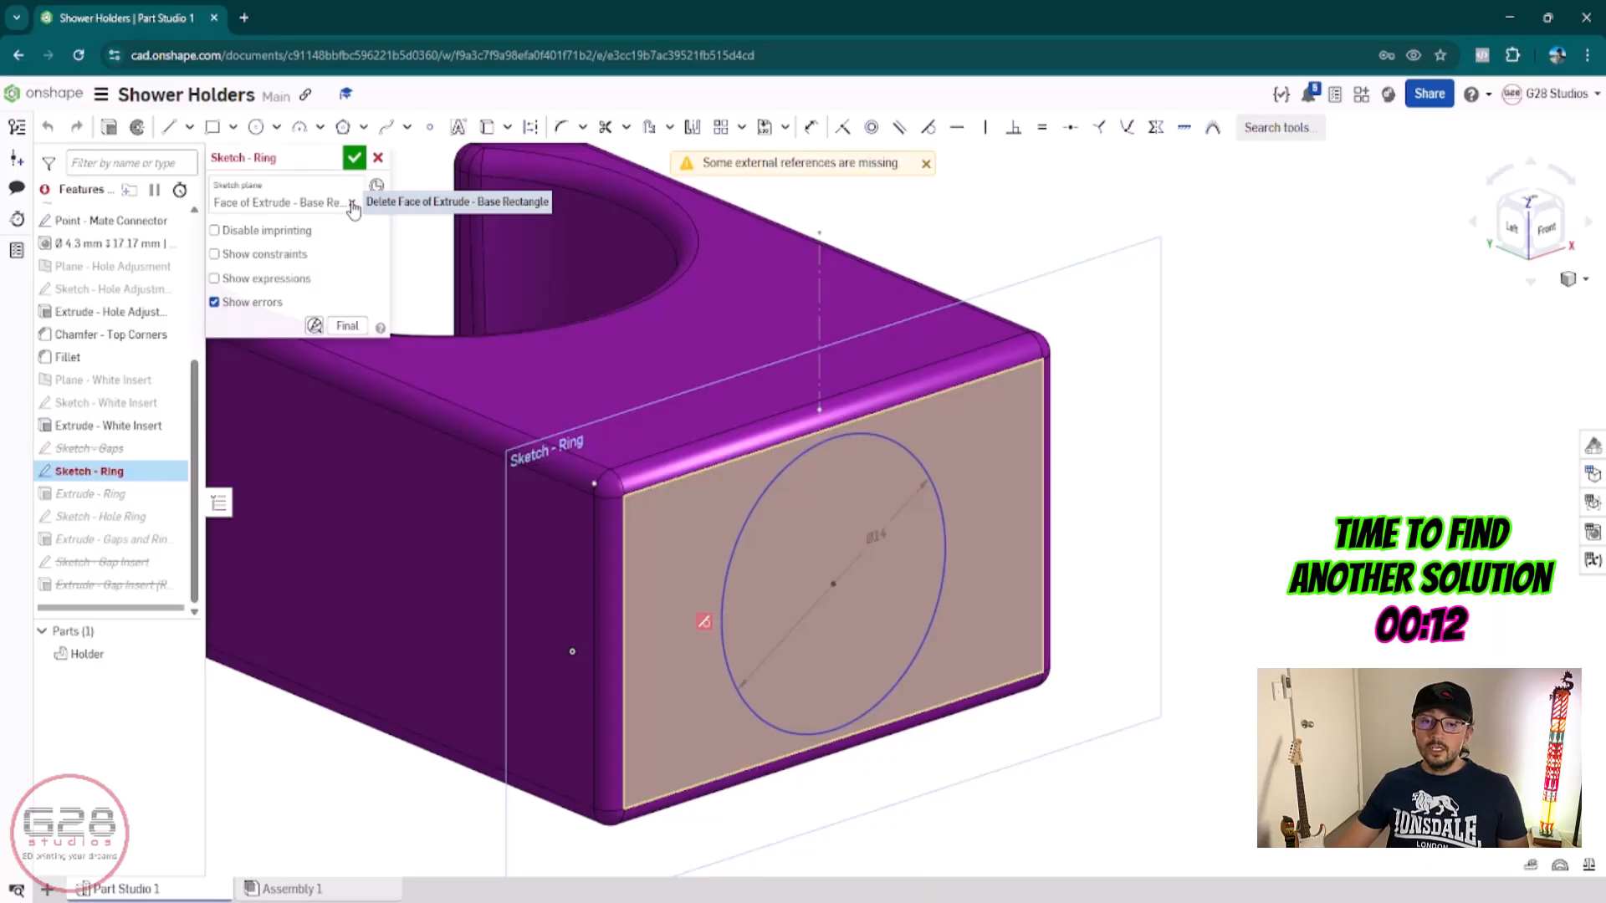
{"action": "left_click", "coordinate": [352, 206]}
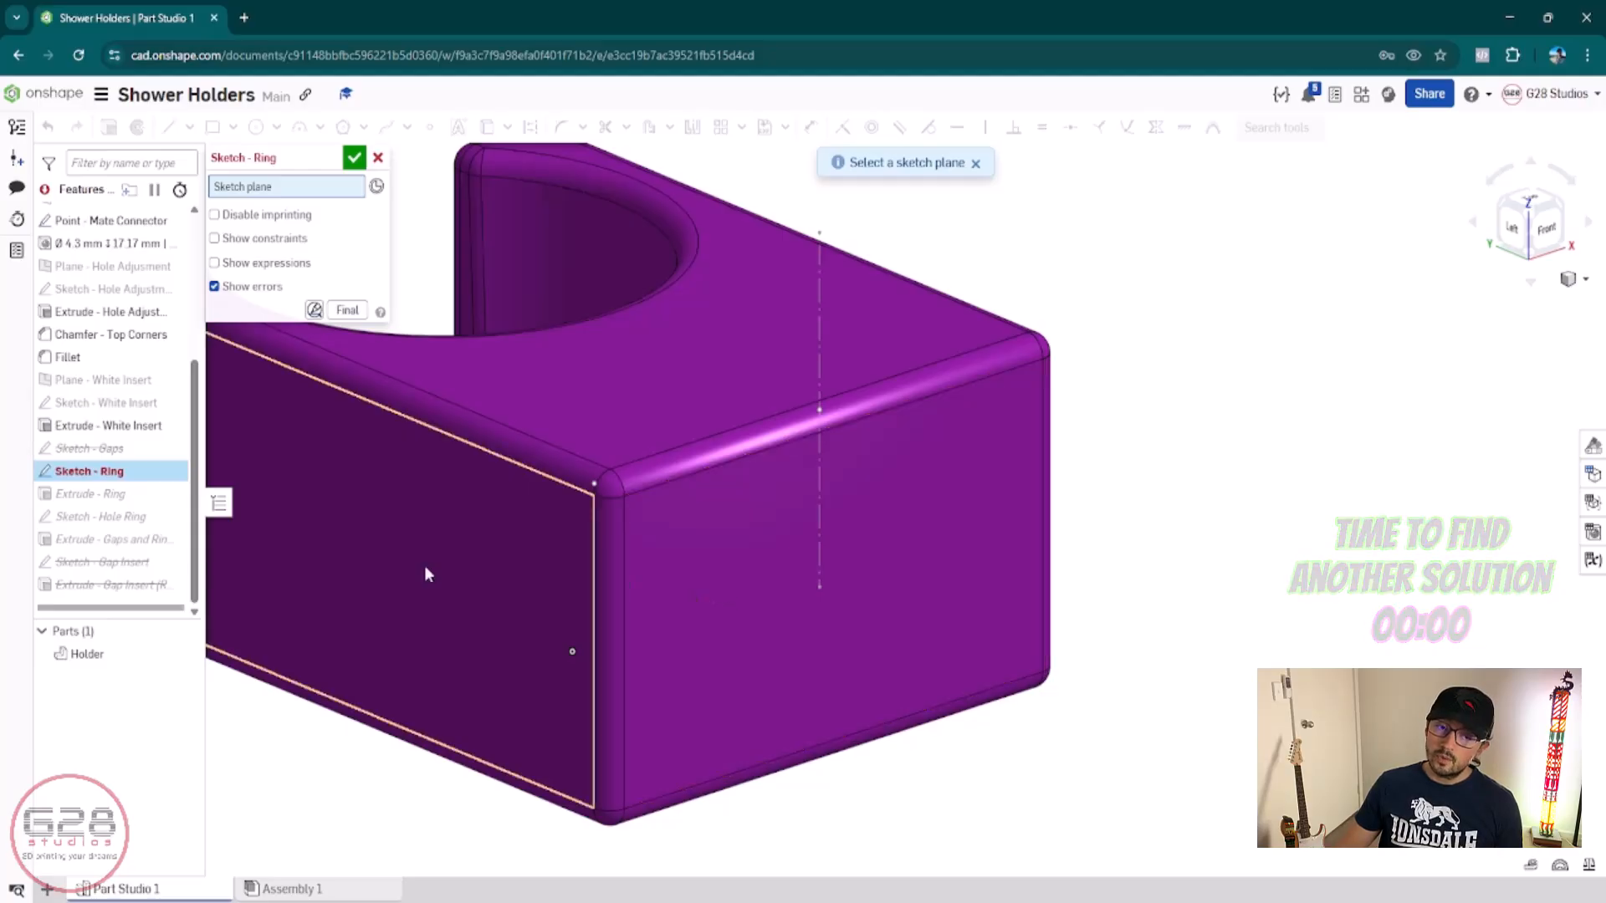
{"action": "right_click", "coordinate": [119, 380]}
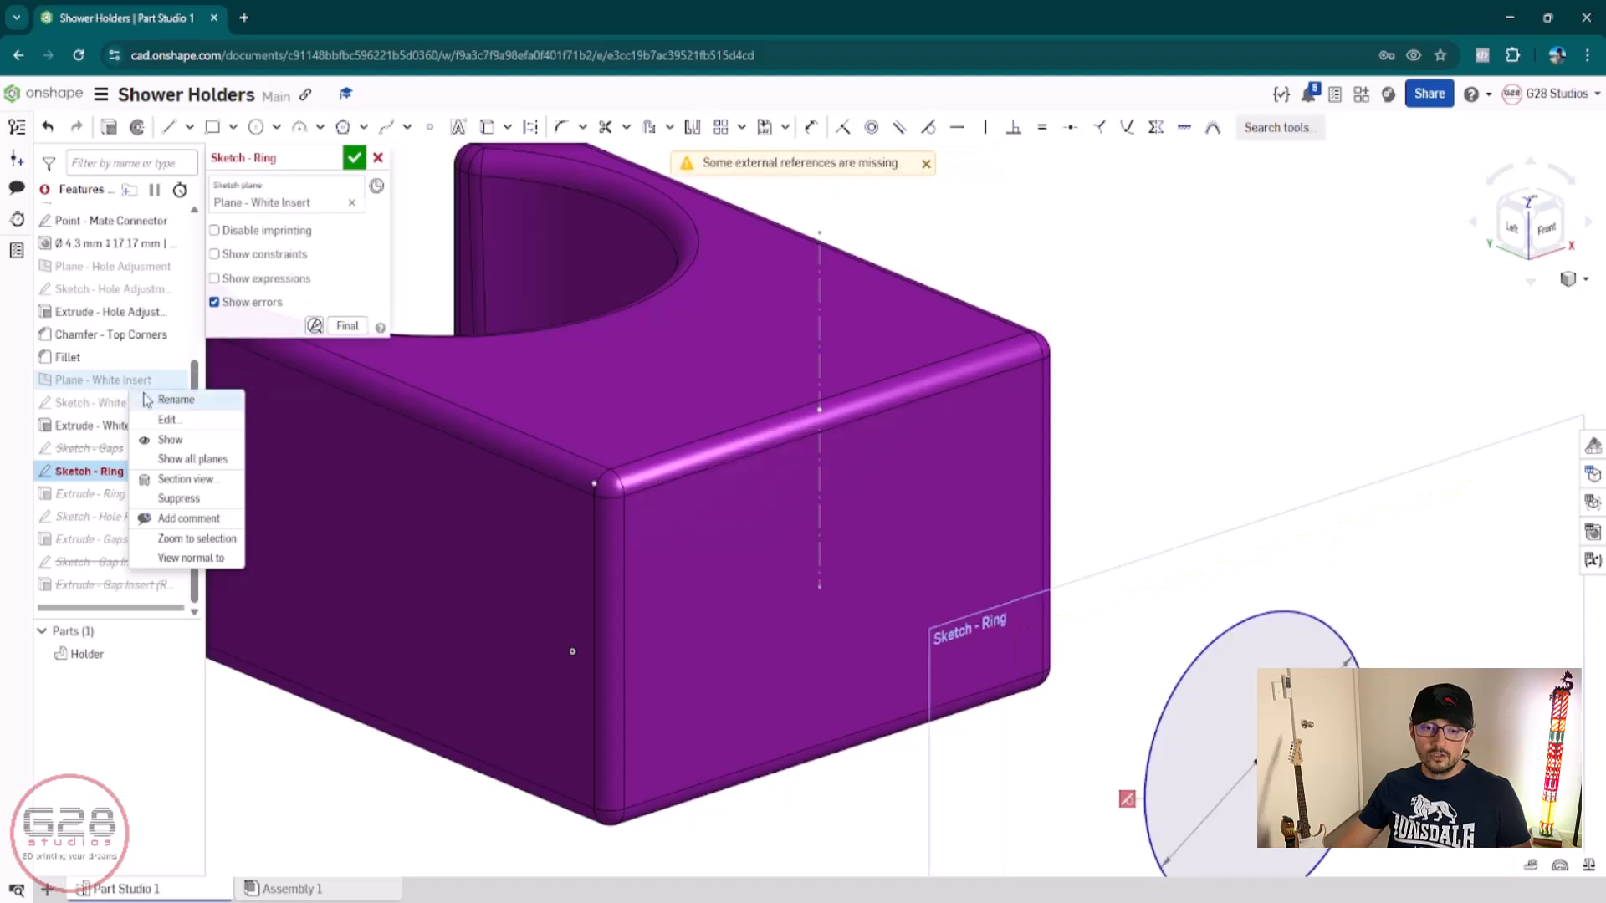
{"action": "left_click", "coordinate": [174, 507]}
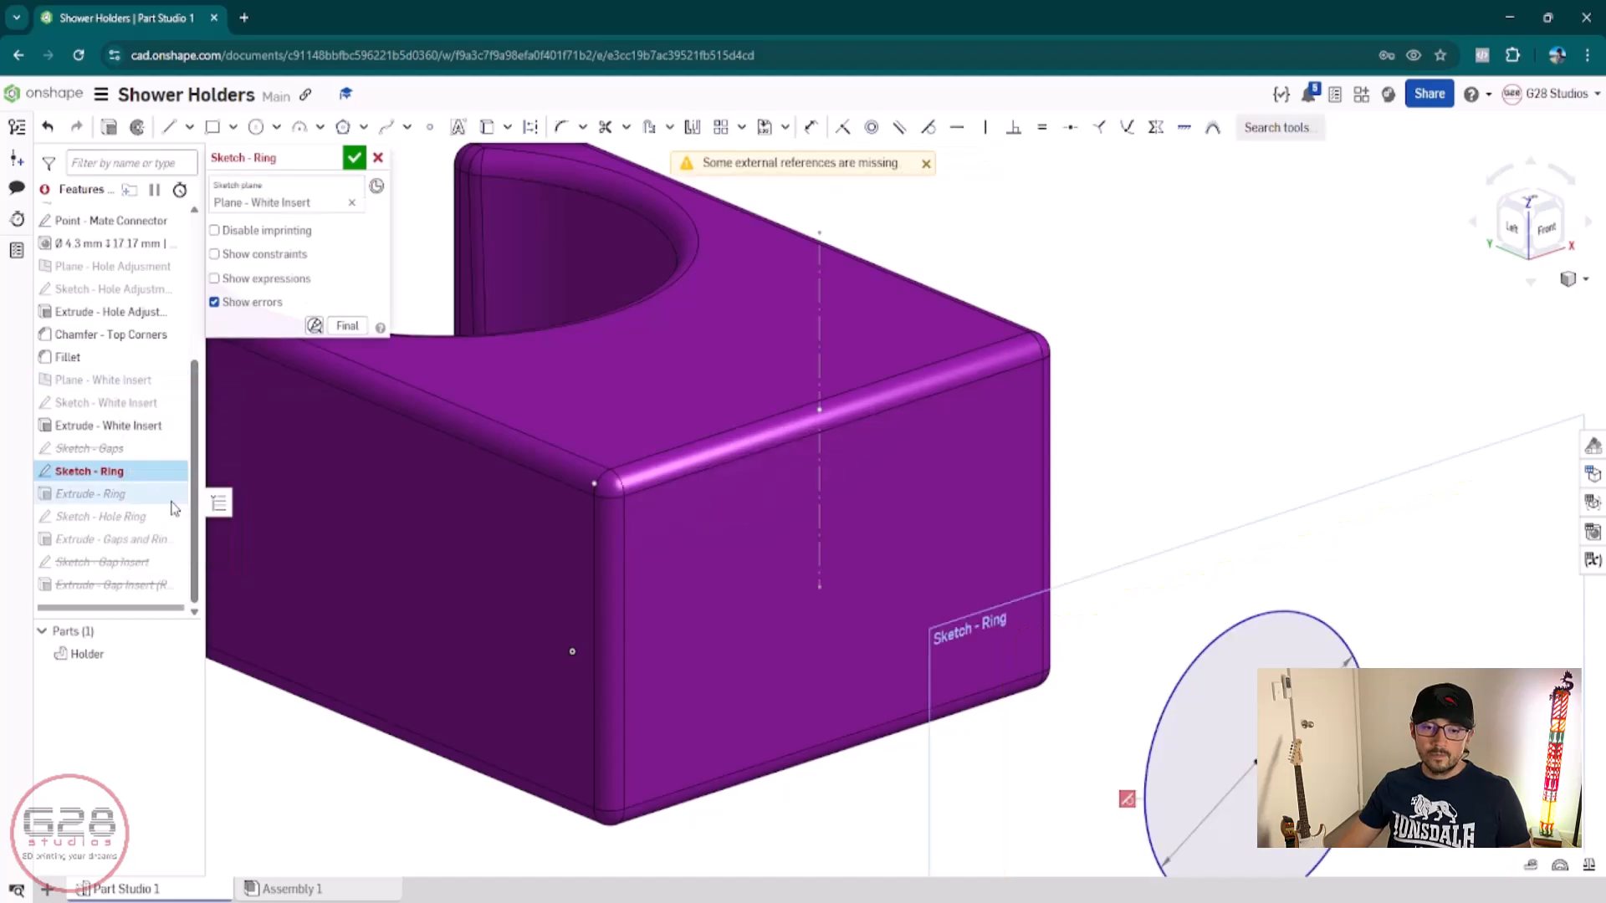
{"action": "right_click", "coordinate": [88, 403]}
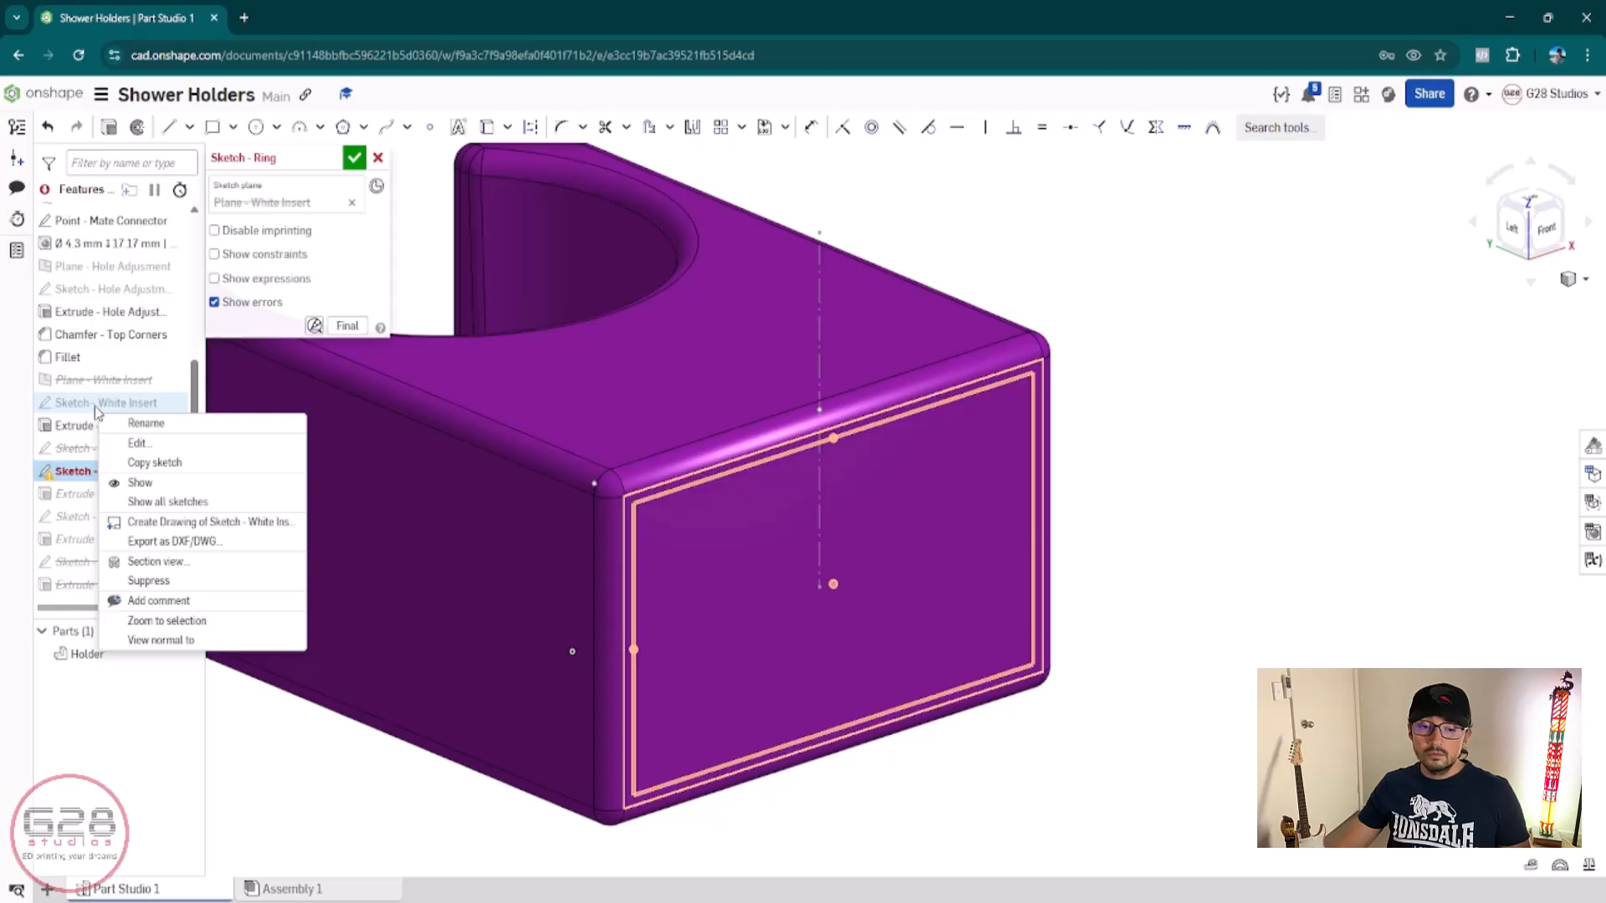
{"action": "left_click", "coordinate": [149, 581]}
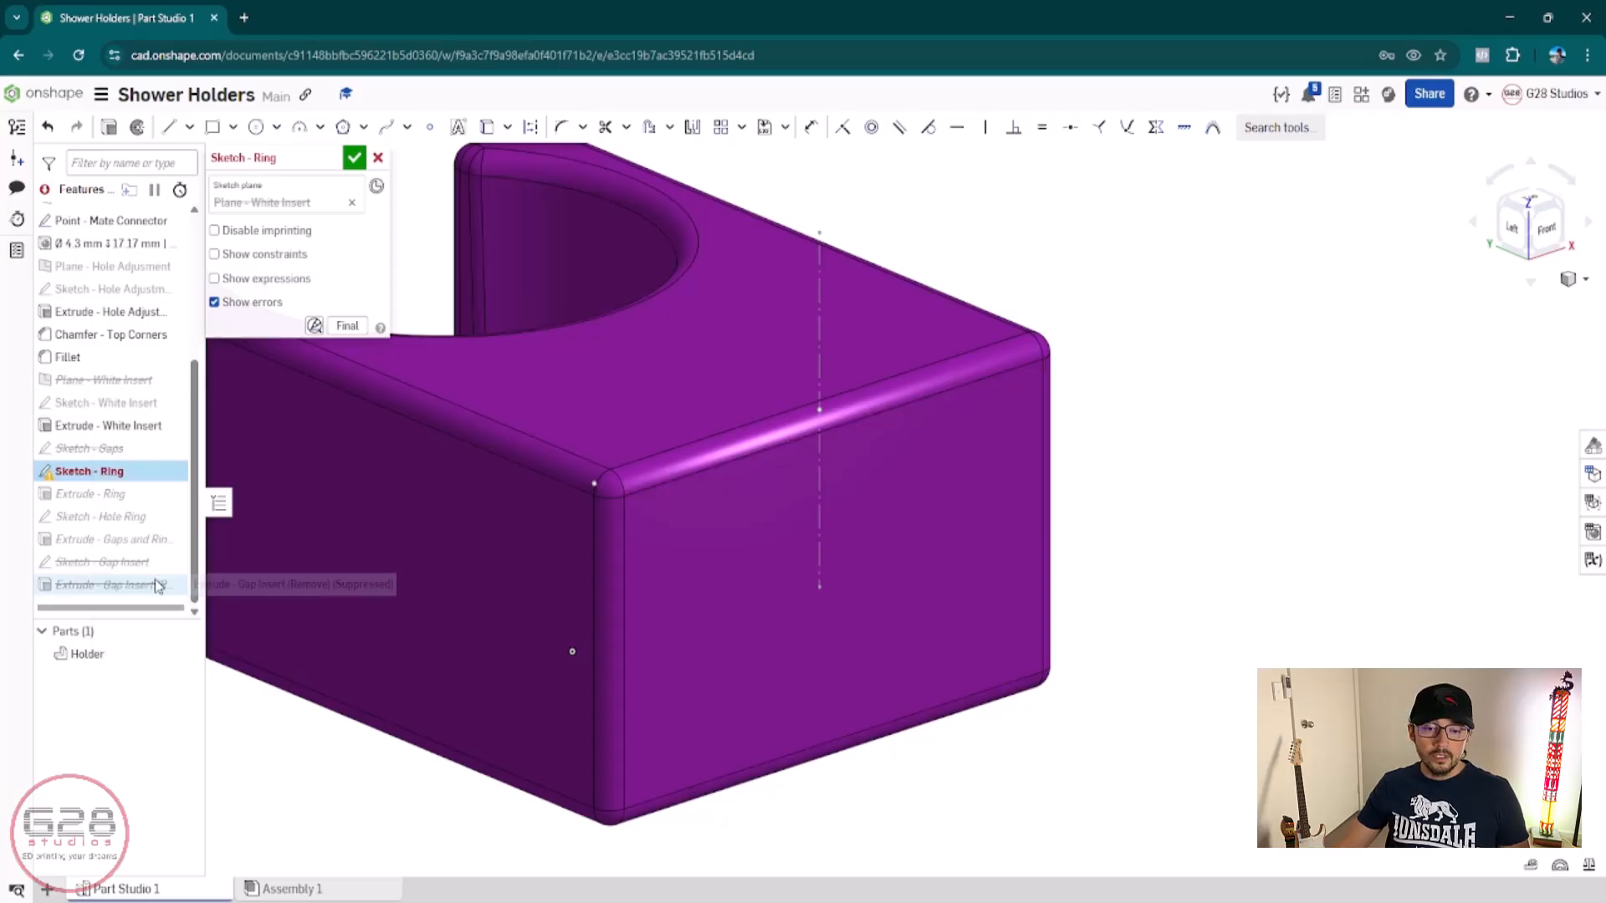
{"action": "right_click", "coordinate": [130, 432]}
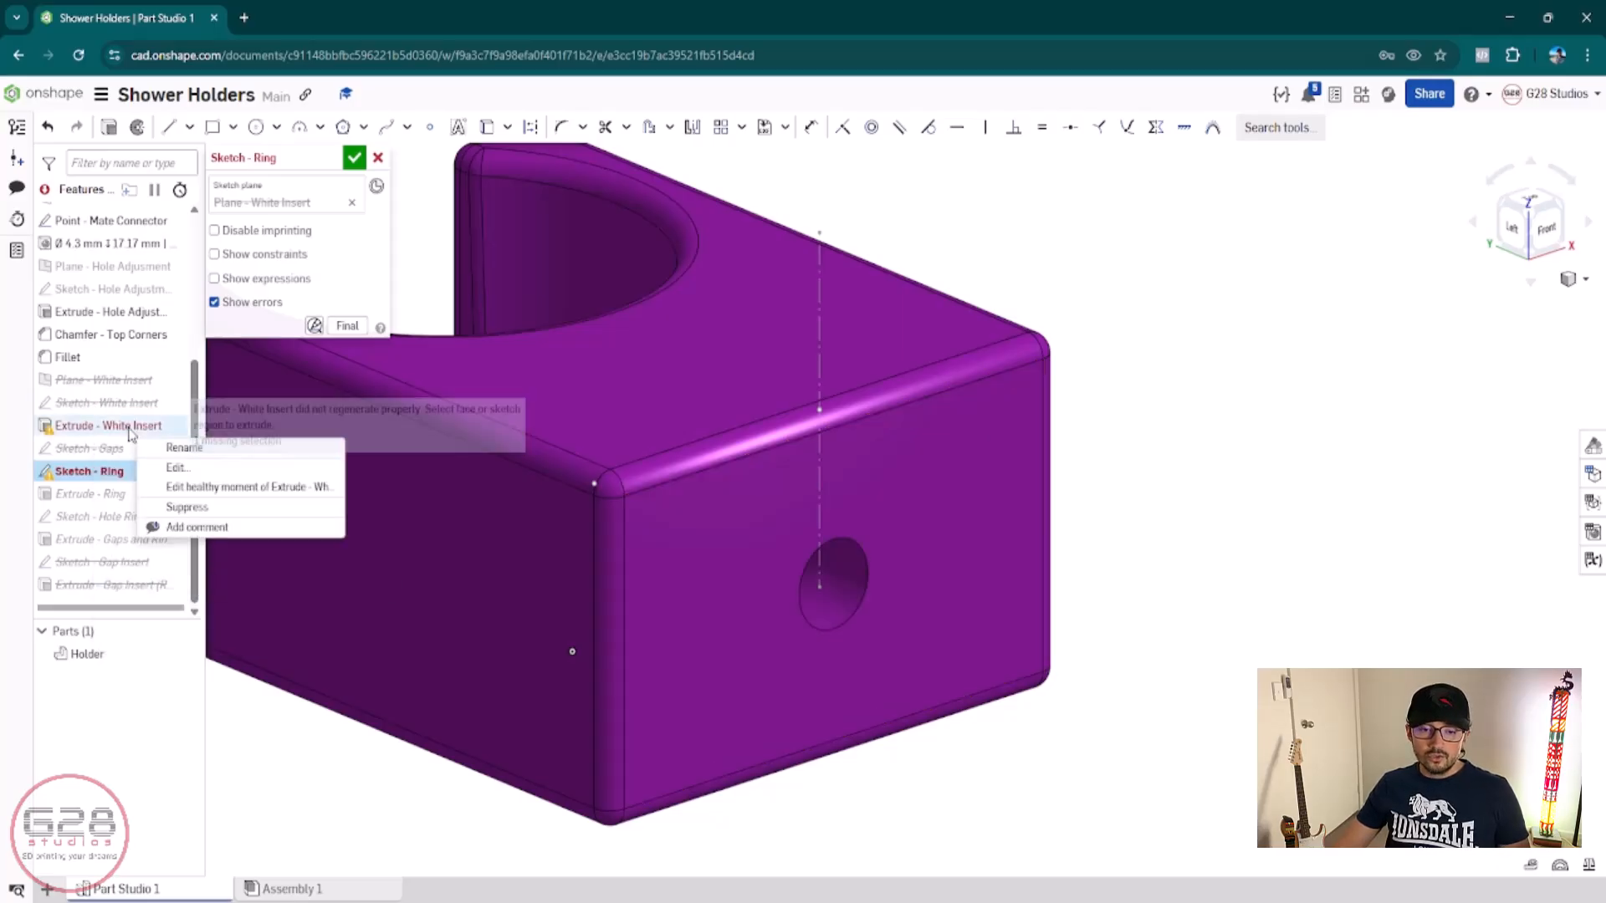
{"action": "left_click", "coordinate": [197, 510]}
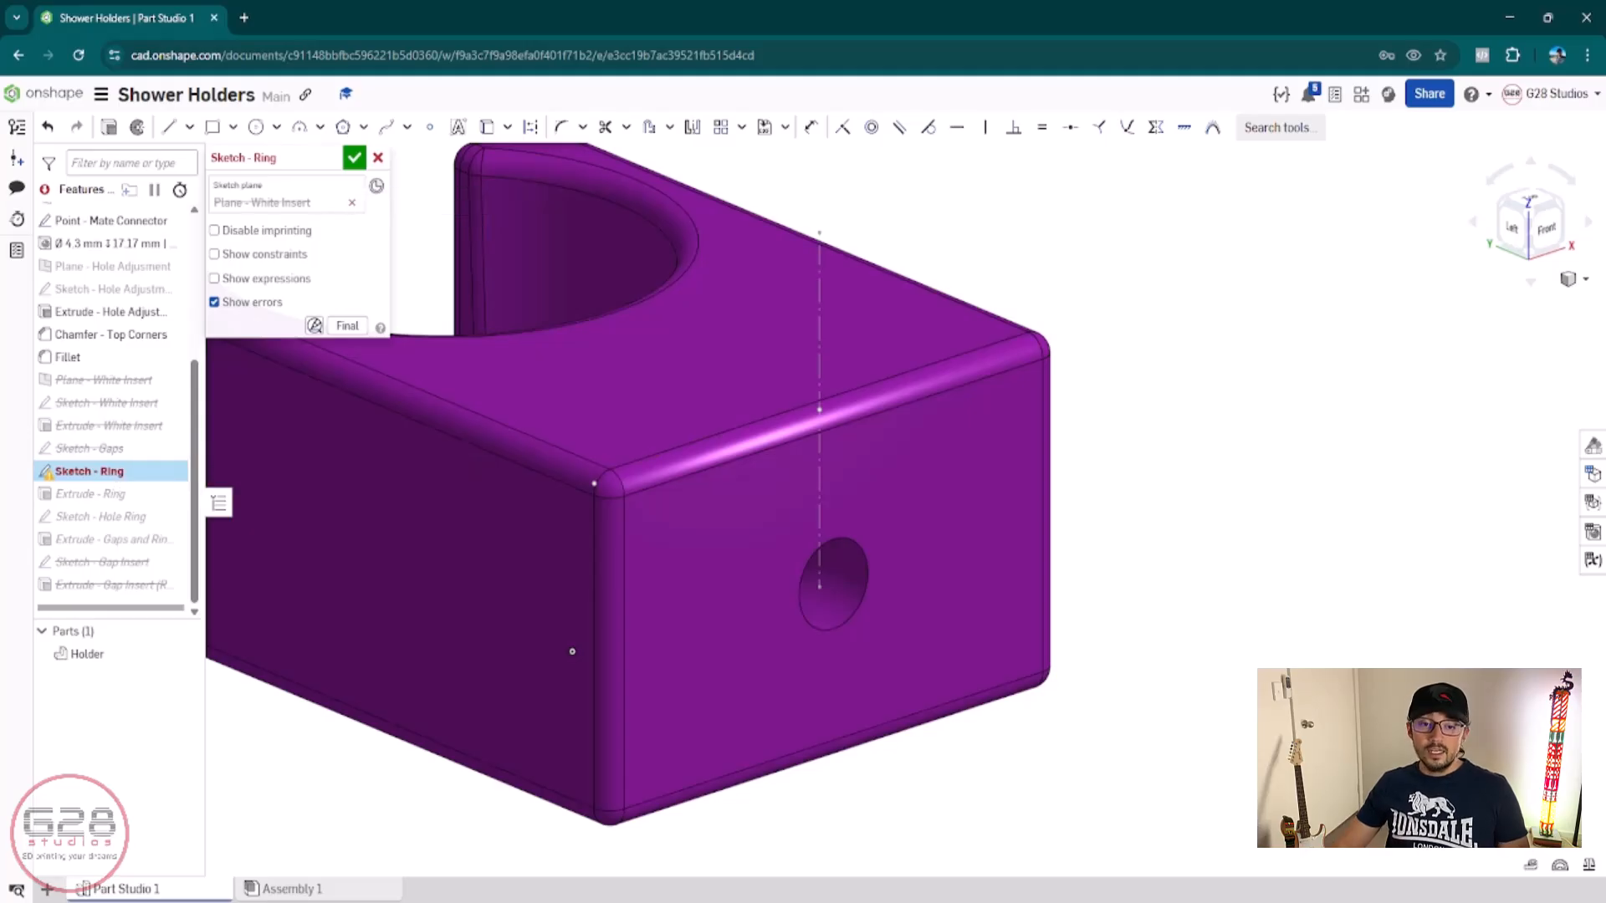
Step: Reassign the Ring sketch to the holder's front face
{"action": "left_click", "coordinate": [352, 203]}
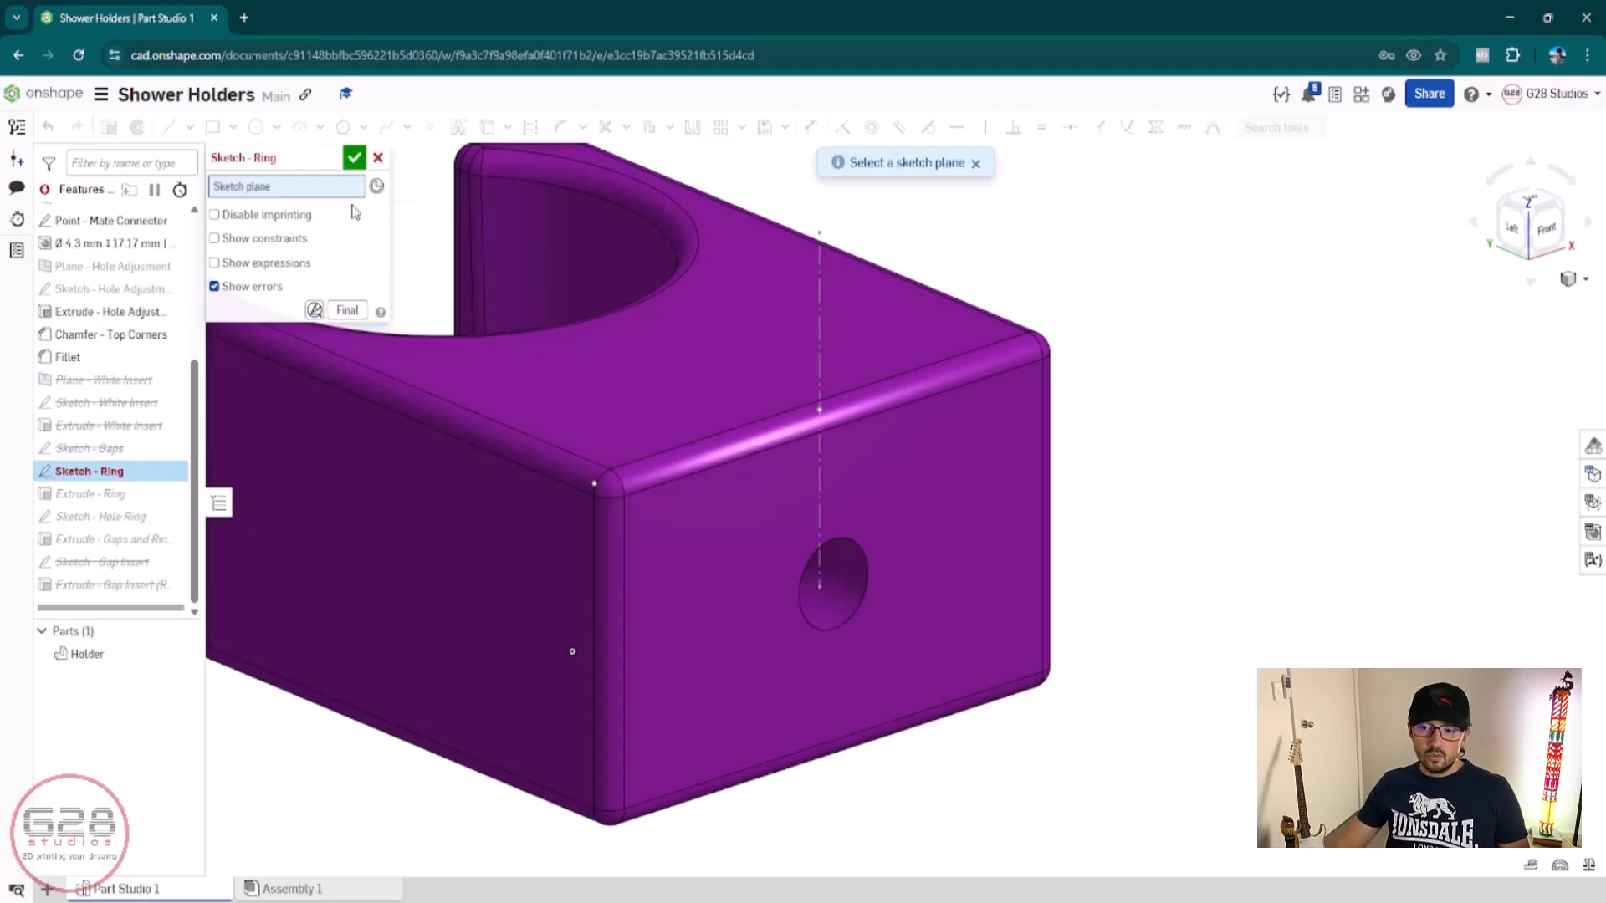
{"action": "left_click", "coordinate": [731, 575]}
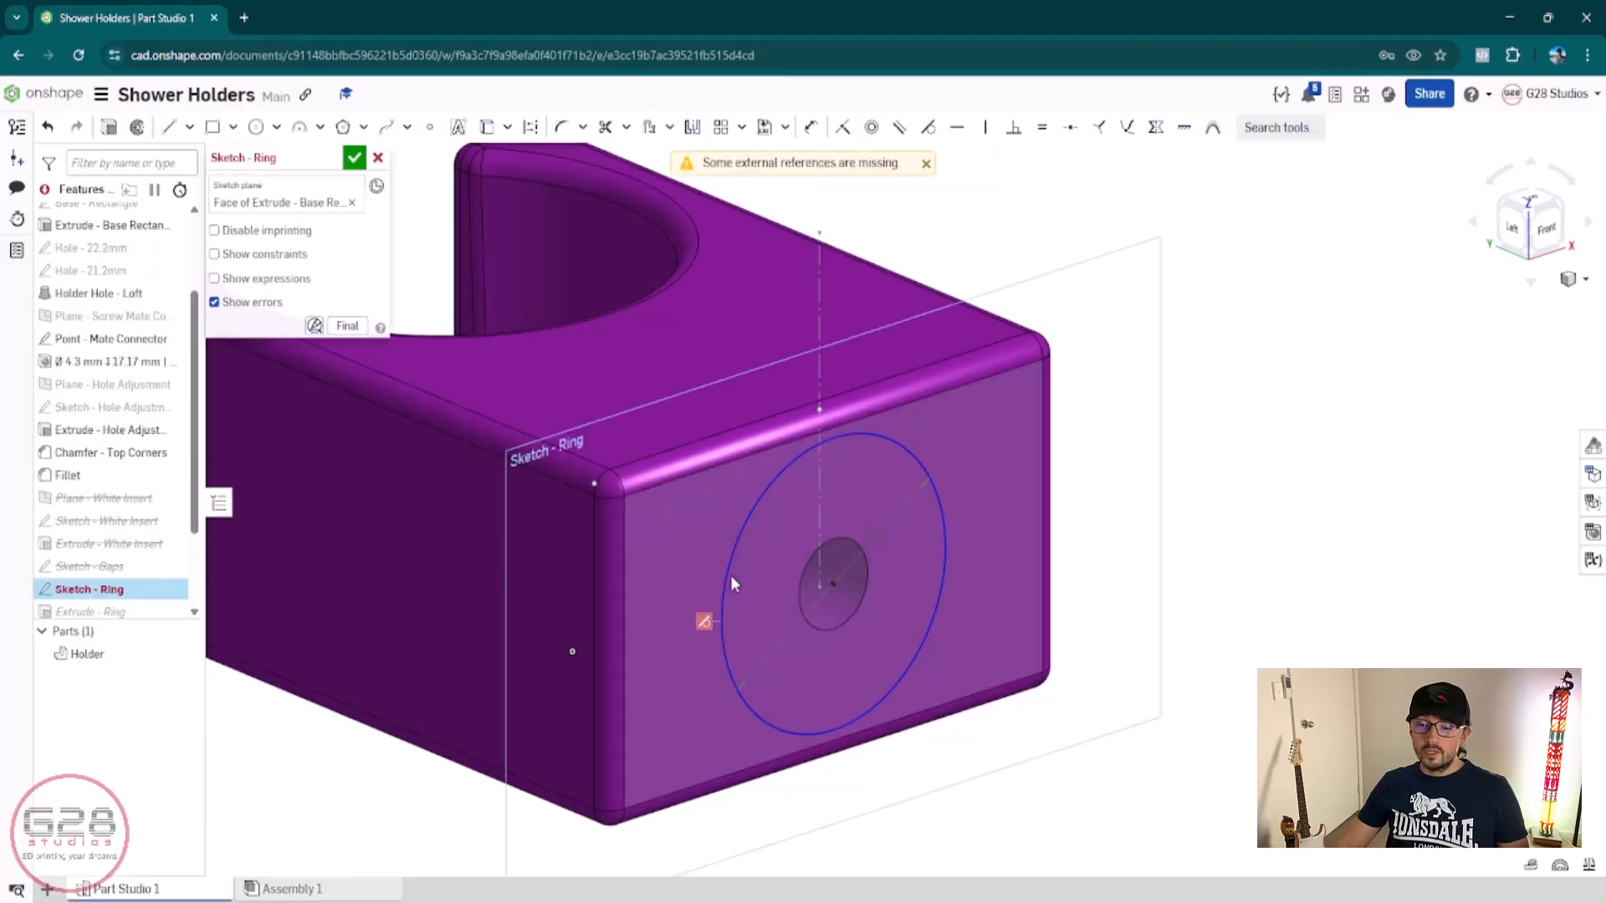
{"action": "left_click", "coordinate": [353, 158]}
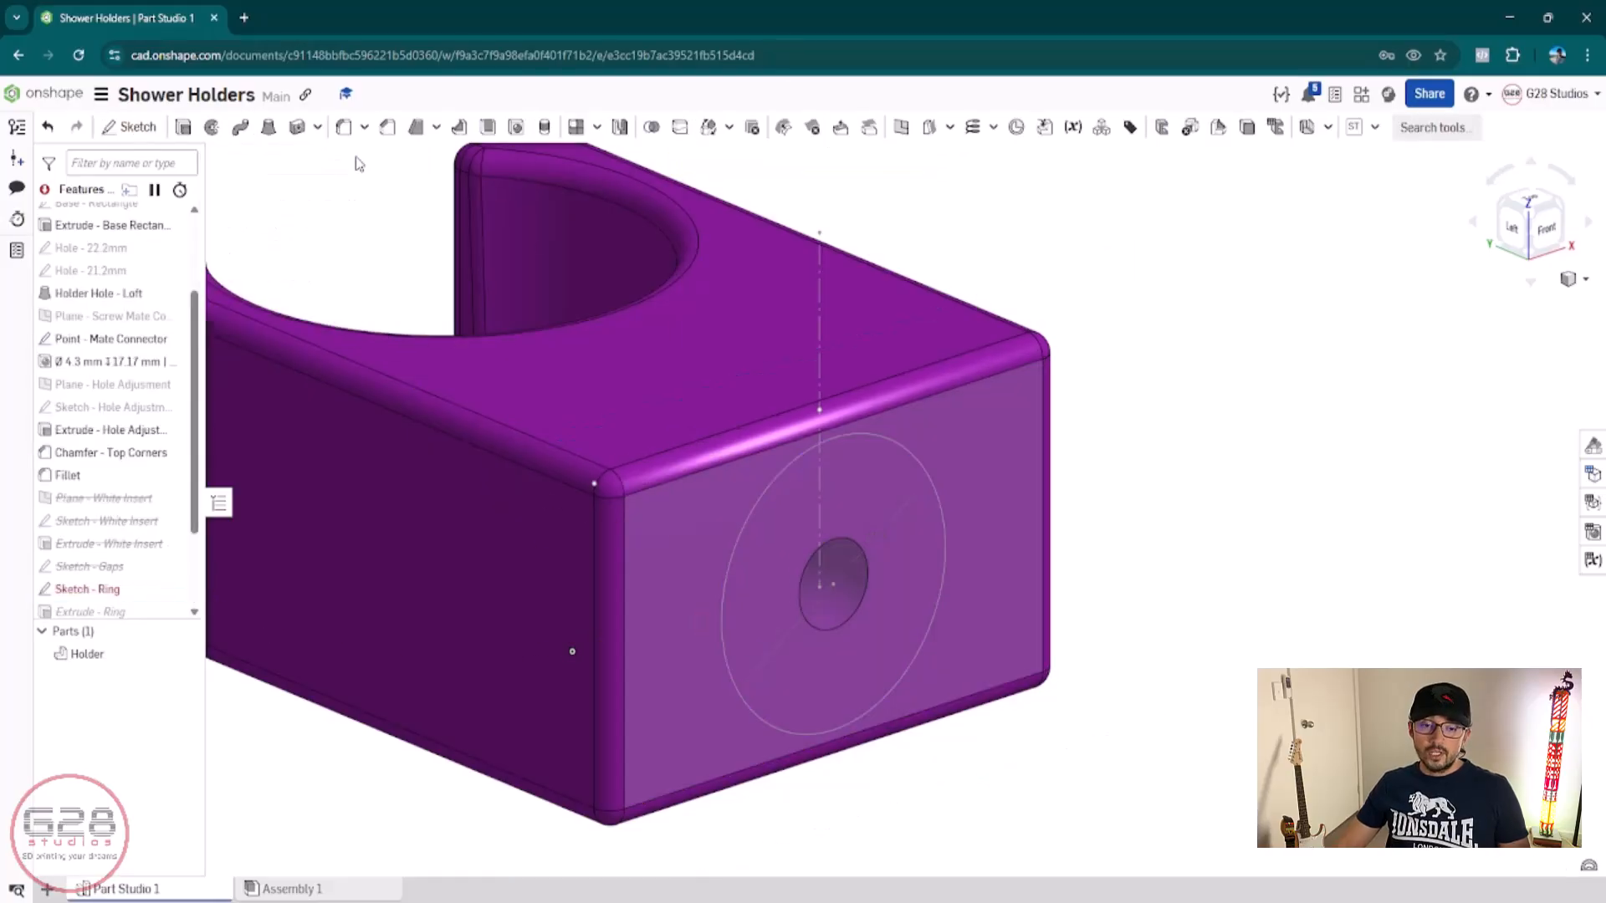
{"action": "double_click", "coordinate": [117, 591]}
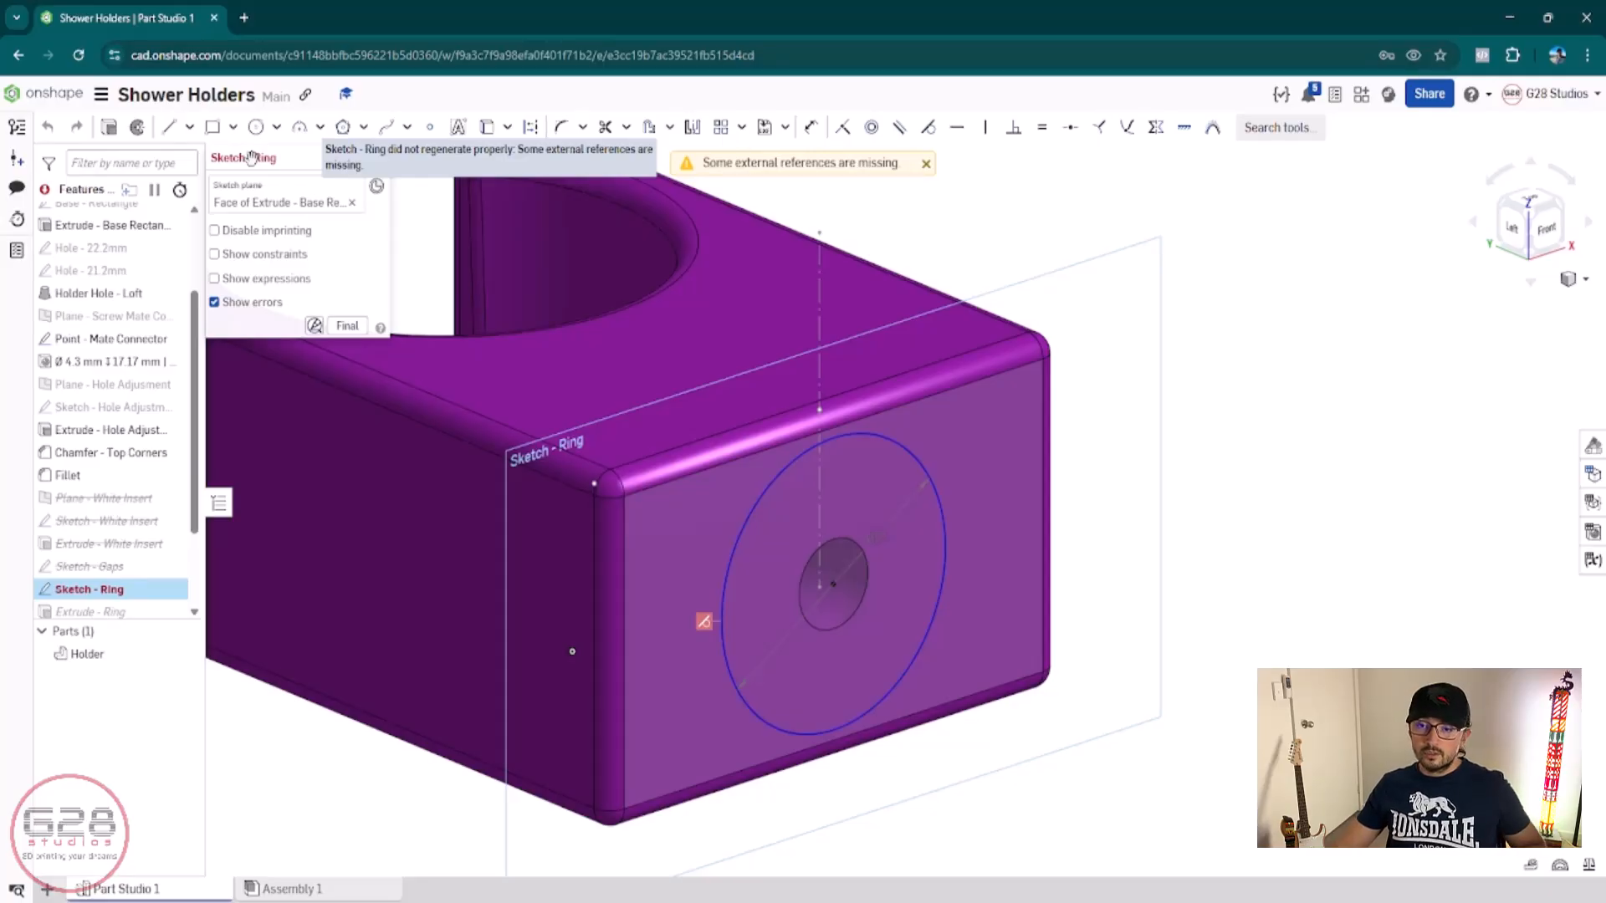
{"action": "left_click", "coordinate": [926, 163]}
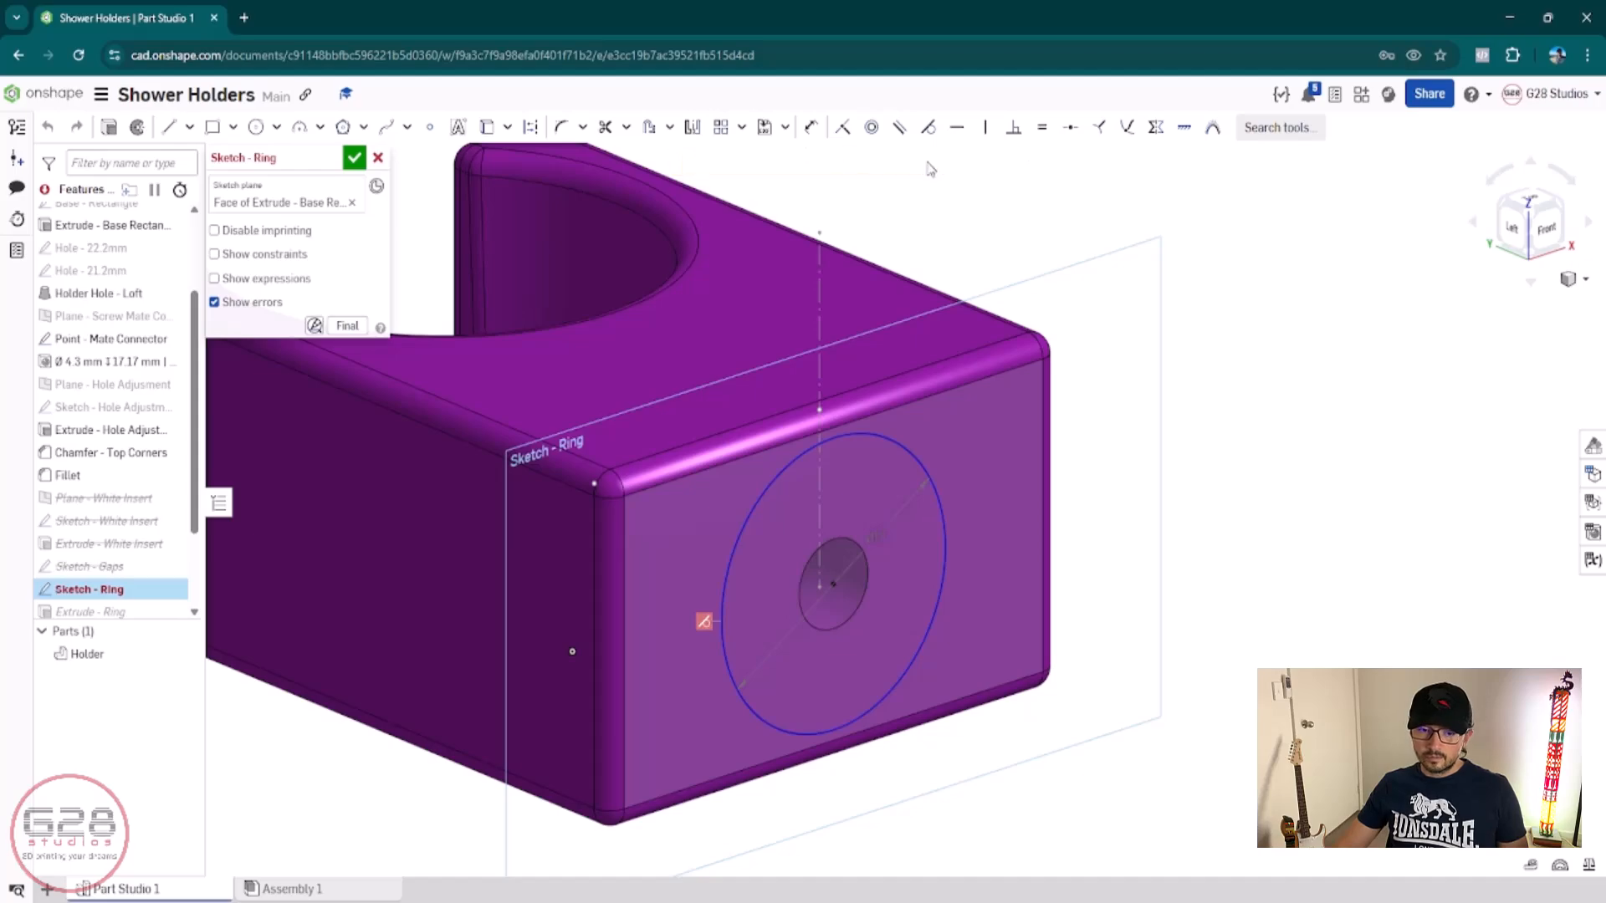
{"action": "left_click", "coordinate": [351, 204]}
{"action": "left_click", "coordinate": [770, 623]}
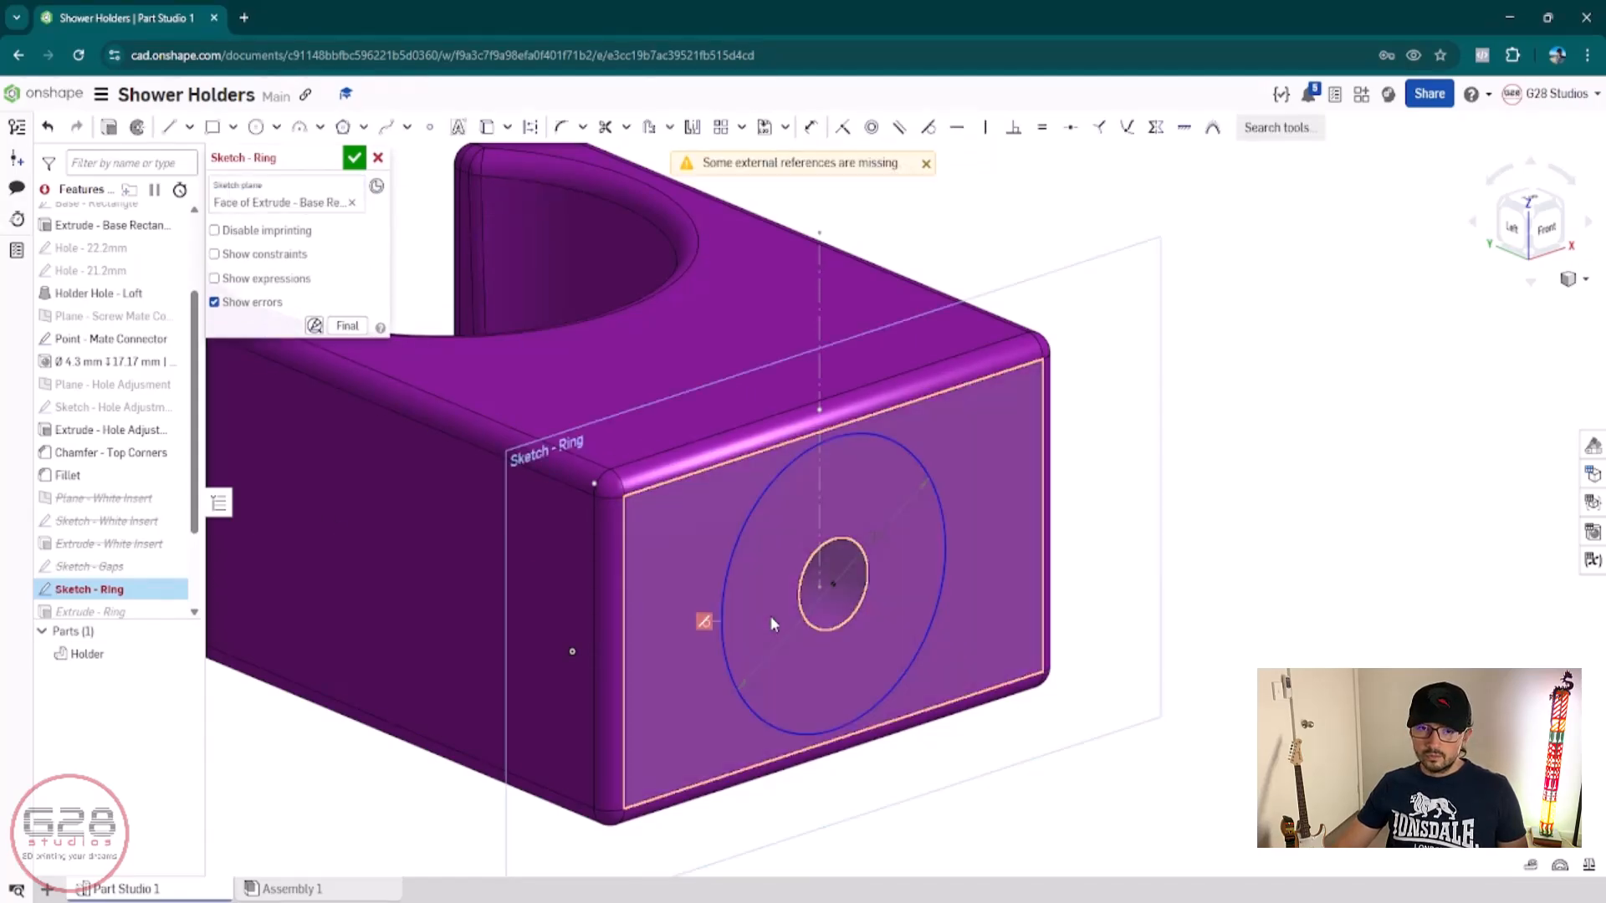
{"action": "key", "text": "n"}
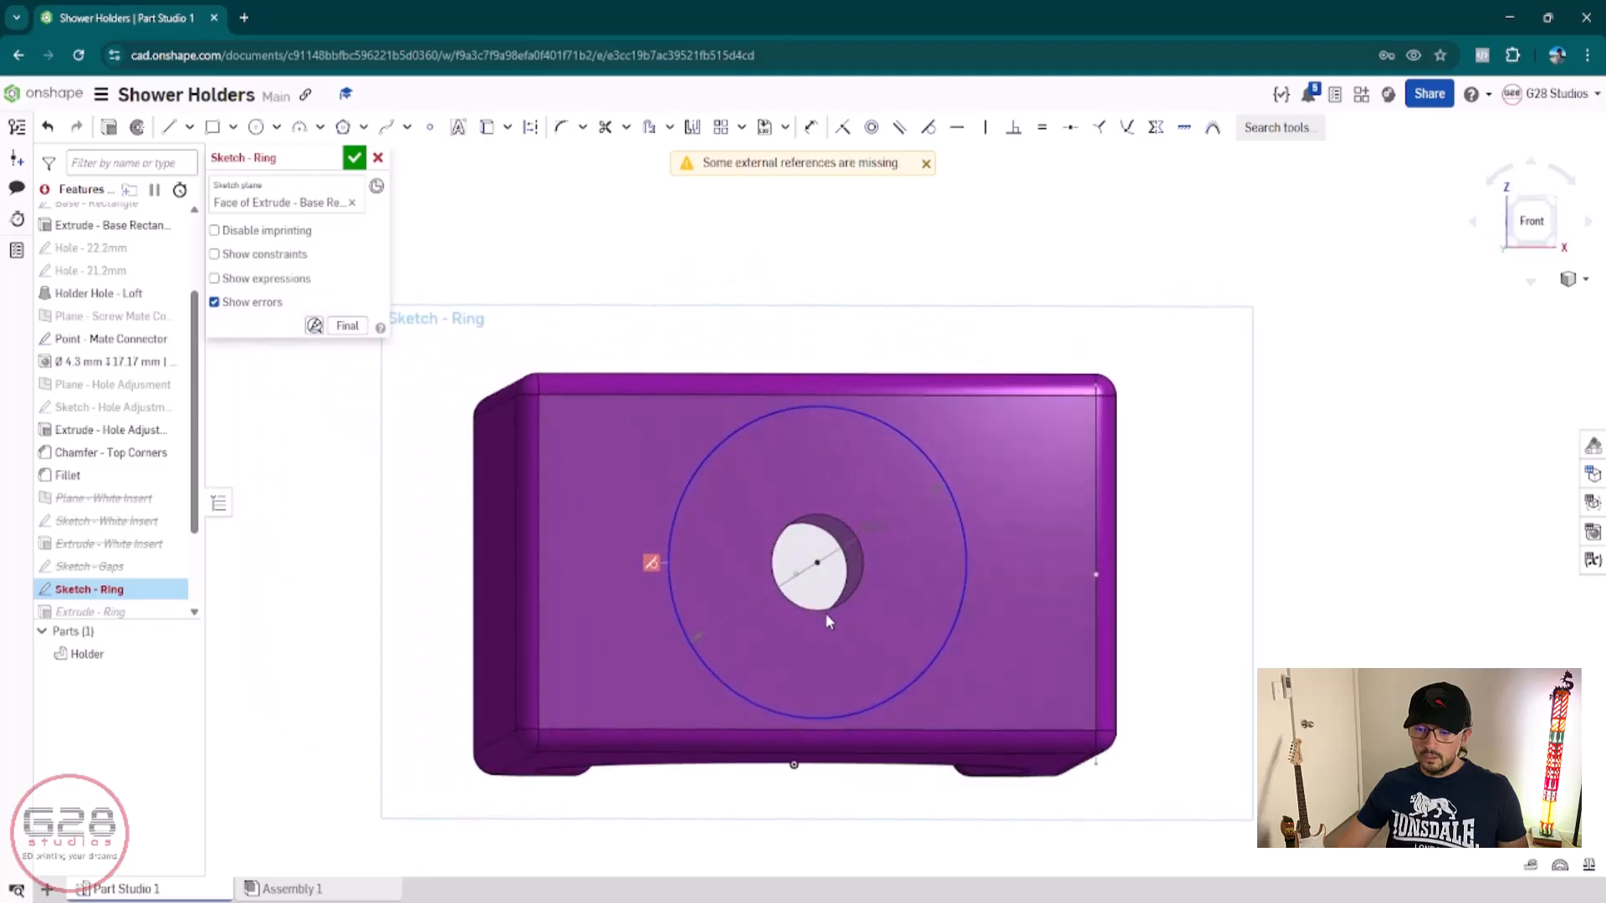
{"action": "scroll", "coordinate": [815, 598], "scroll_direction": "up", "scroll_amount": 4}
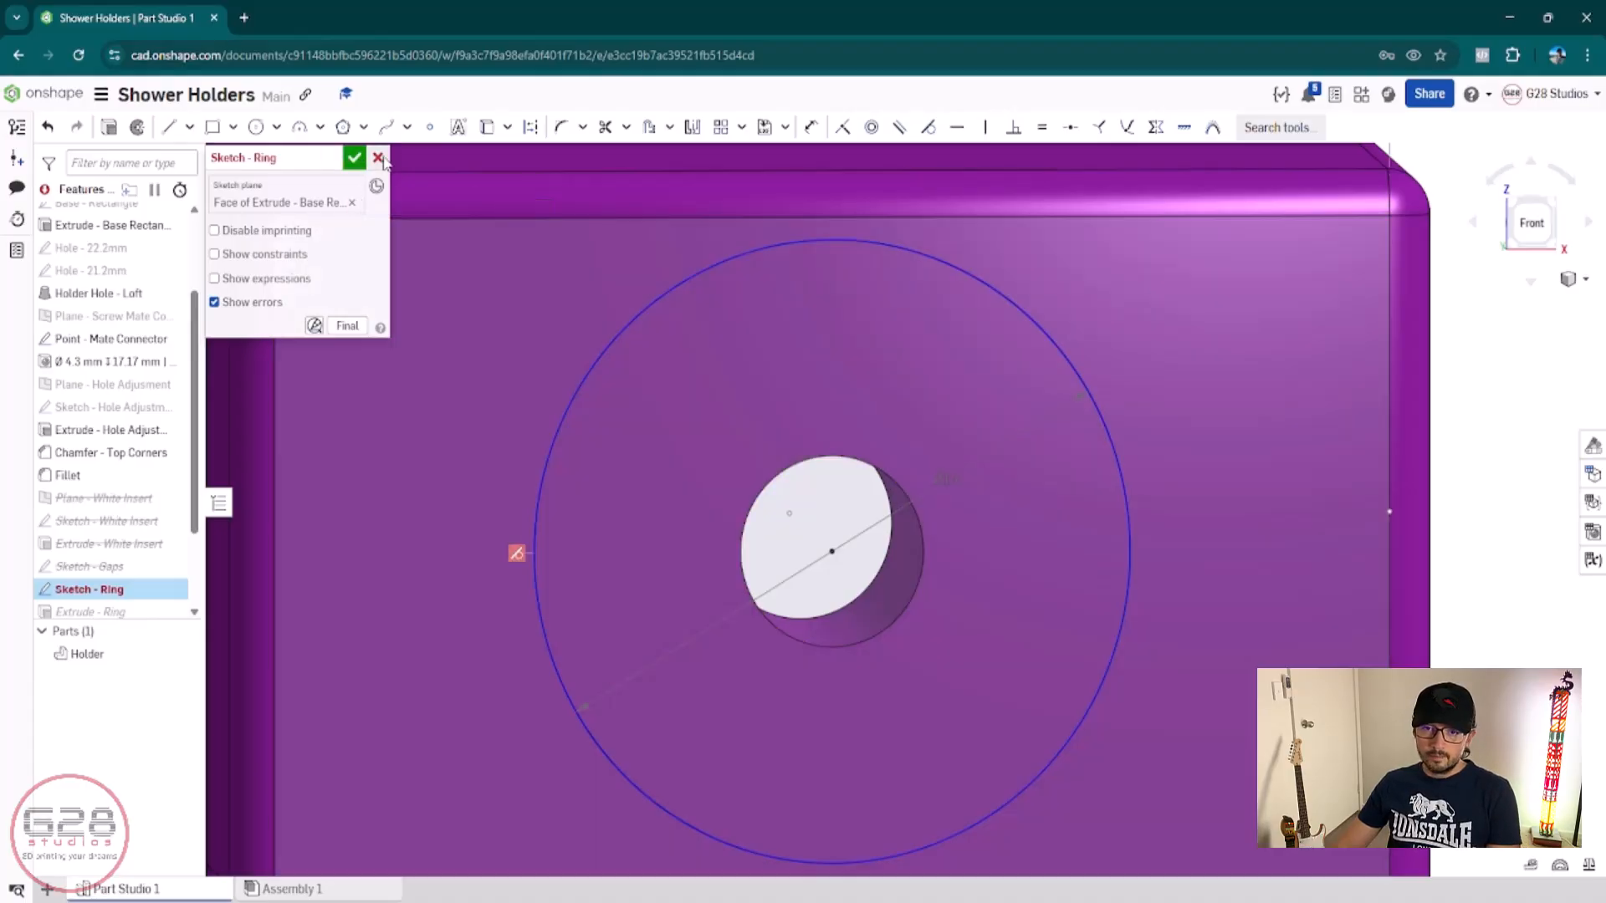
{"action": "left_click", "coordinate": [381, 159]}
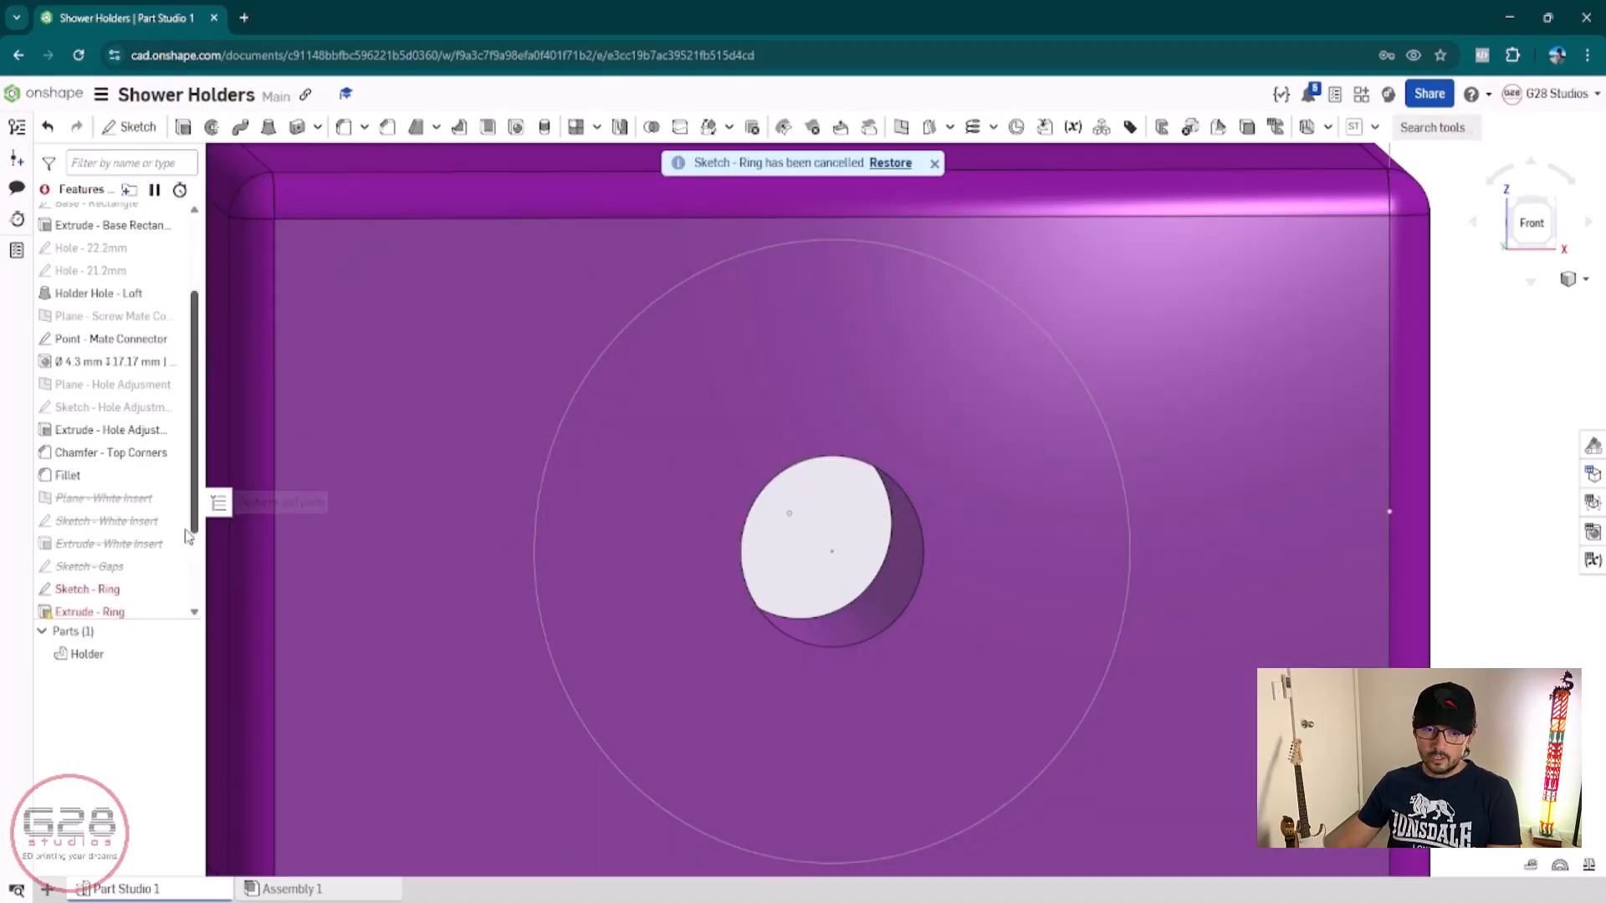
Step: Delete the broken constraint attached to the circle in the Ring sketch
{"action": "double_click", "coordinate": [100, 589]}
{"action": "left_click", "coordinate": [516, 556]}
{"action": "key", "text": "Delete"}
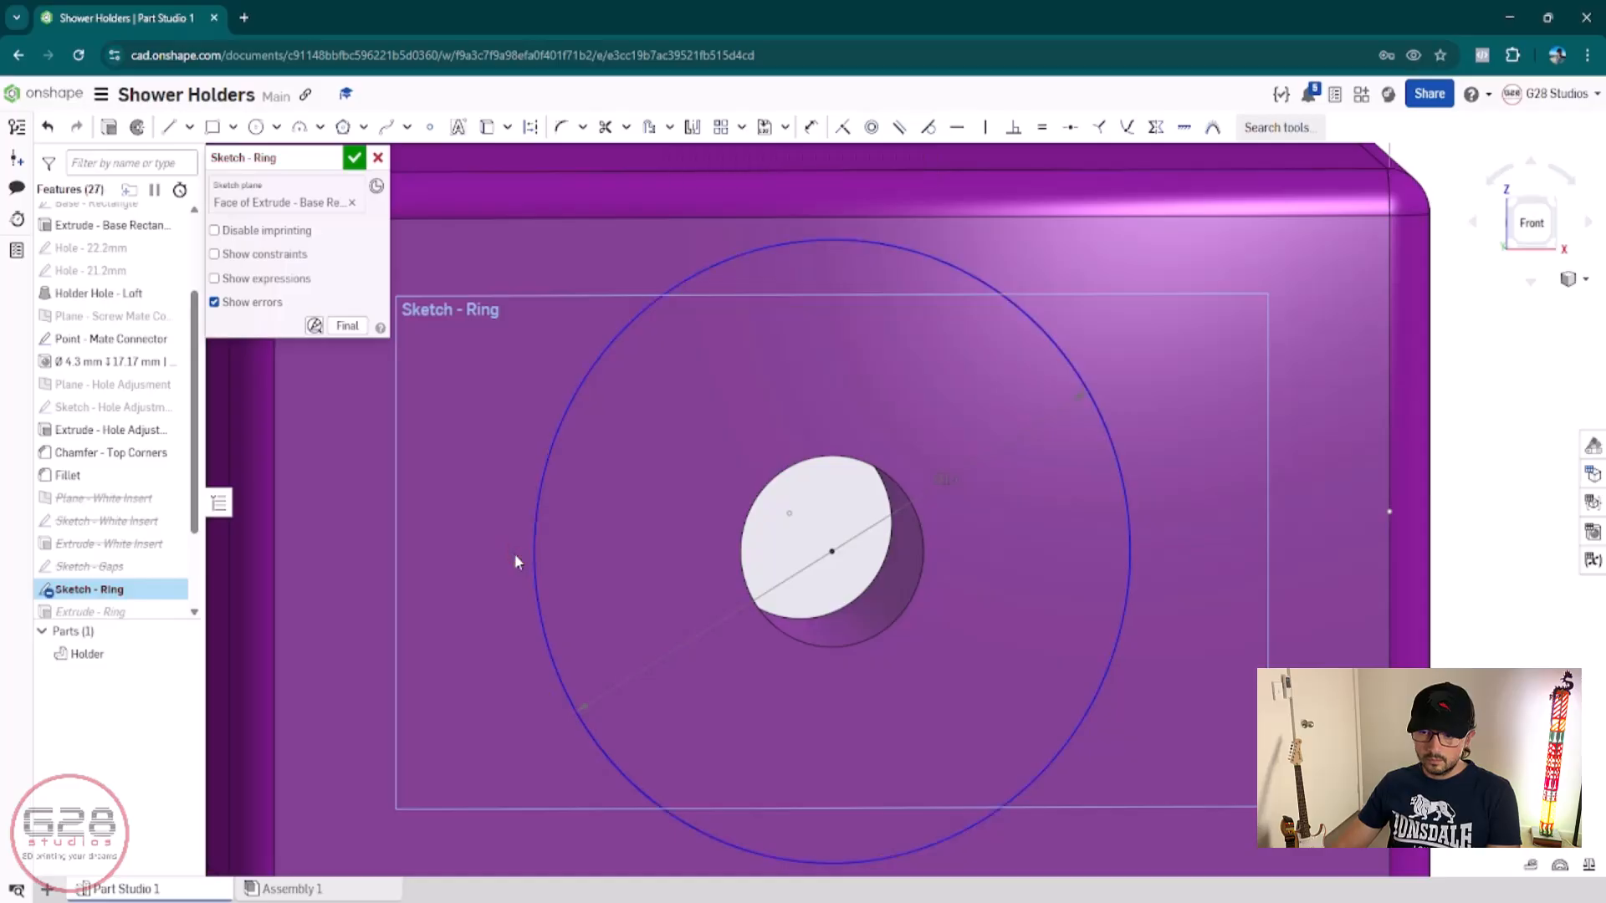
Step: Try to resize the Ring sketch's circle freehand to about 12.9 mm in diameter
{"action": "scroll", "coordinate": [812, 652], "scroll_direction": "down", "scroll_amount": 3}
{"action": "left_click", "coordinate": [1531, 222]}
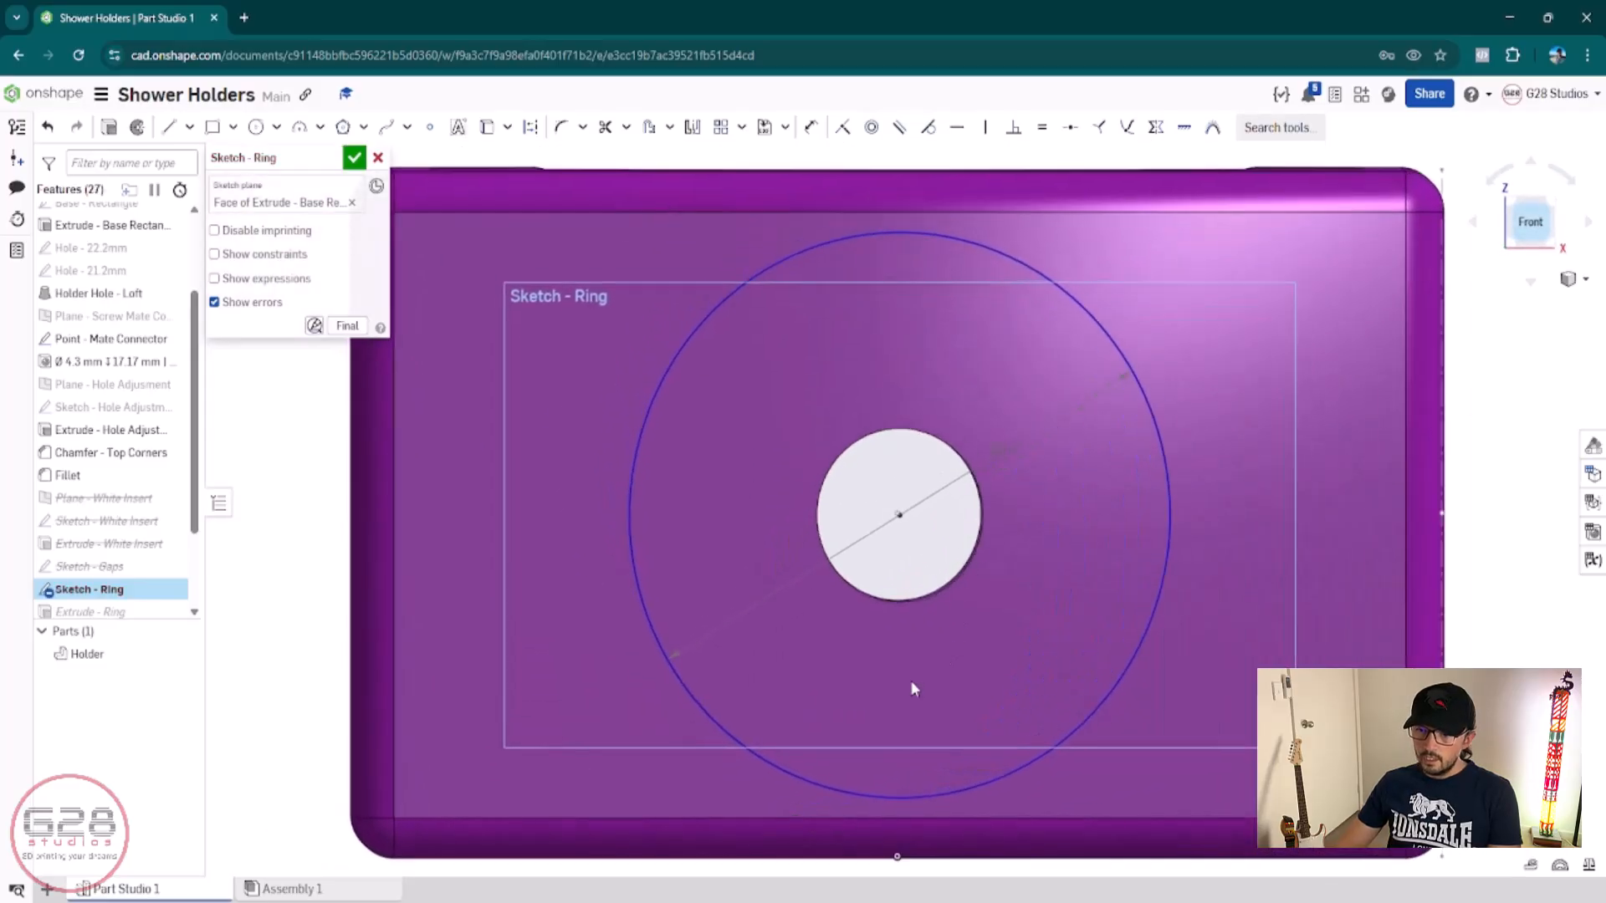
{"action": "scroll", "coordinate": [931, 537], "scroll_direction": "up", "scroll_amount": 3}
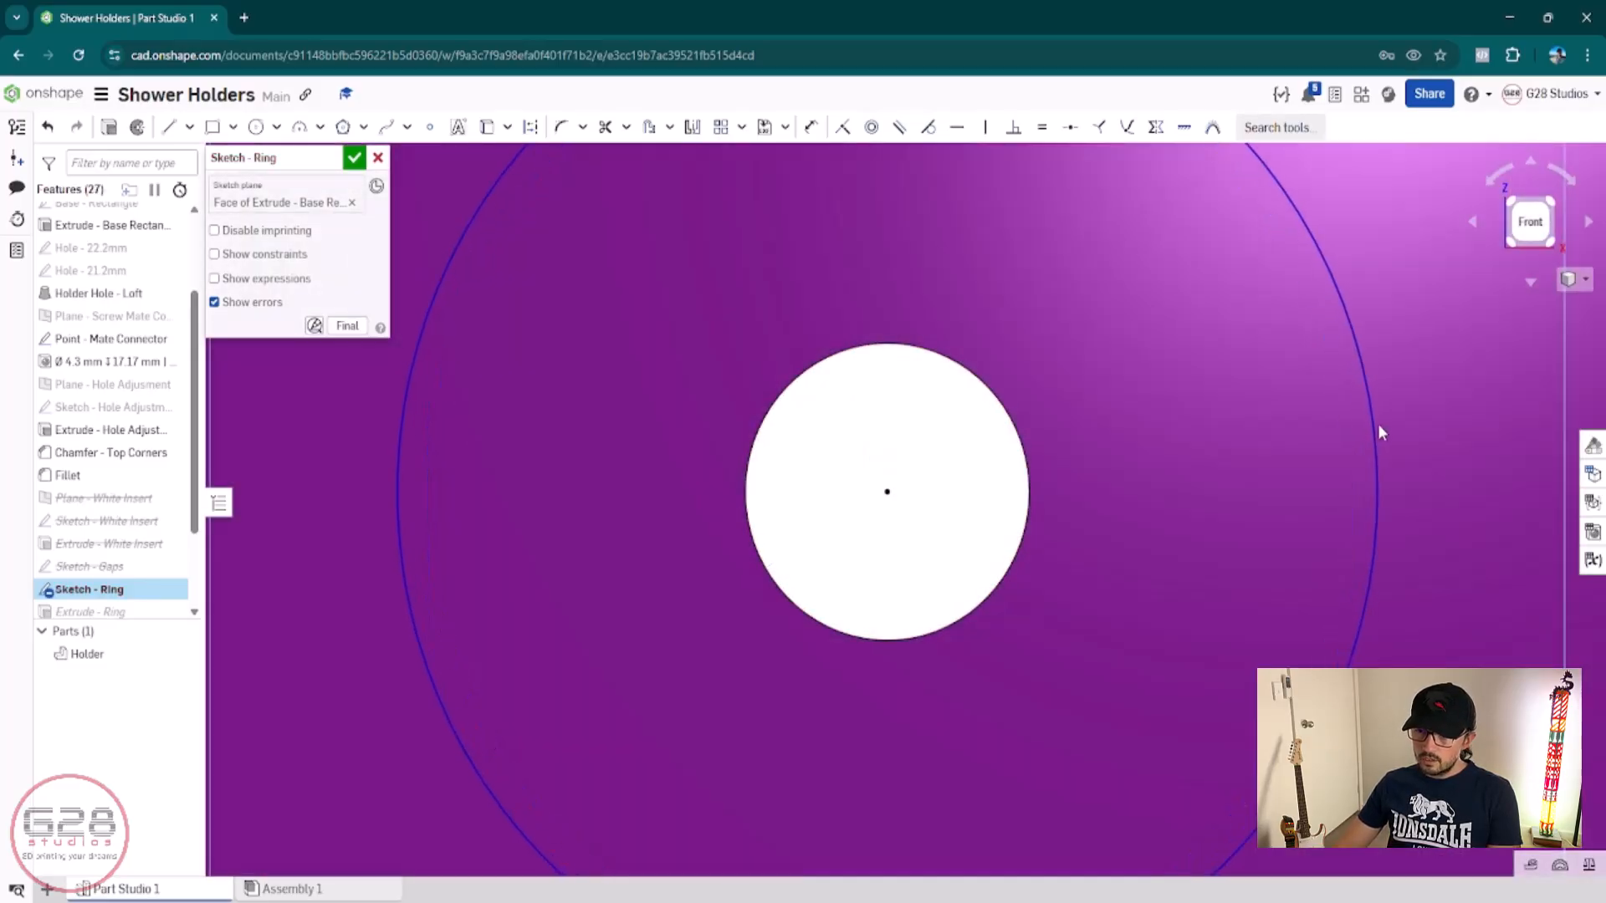
{"action": "left_click_drag", "start_coordinate": [1378, 425], "coordinate": [1403, 423]}
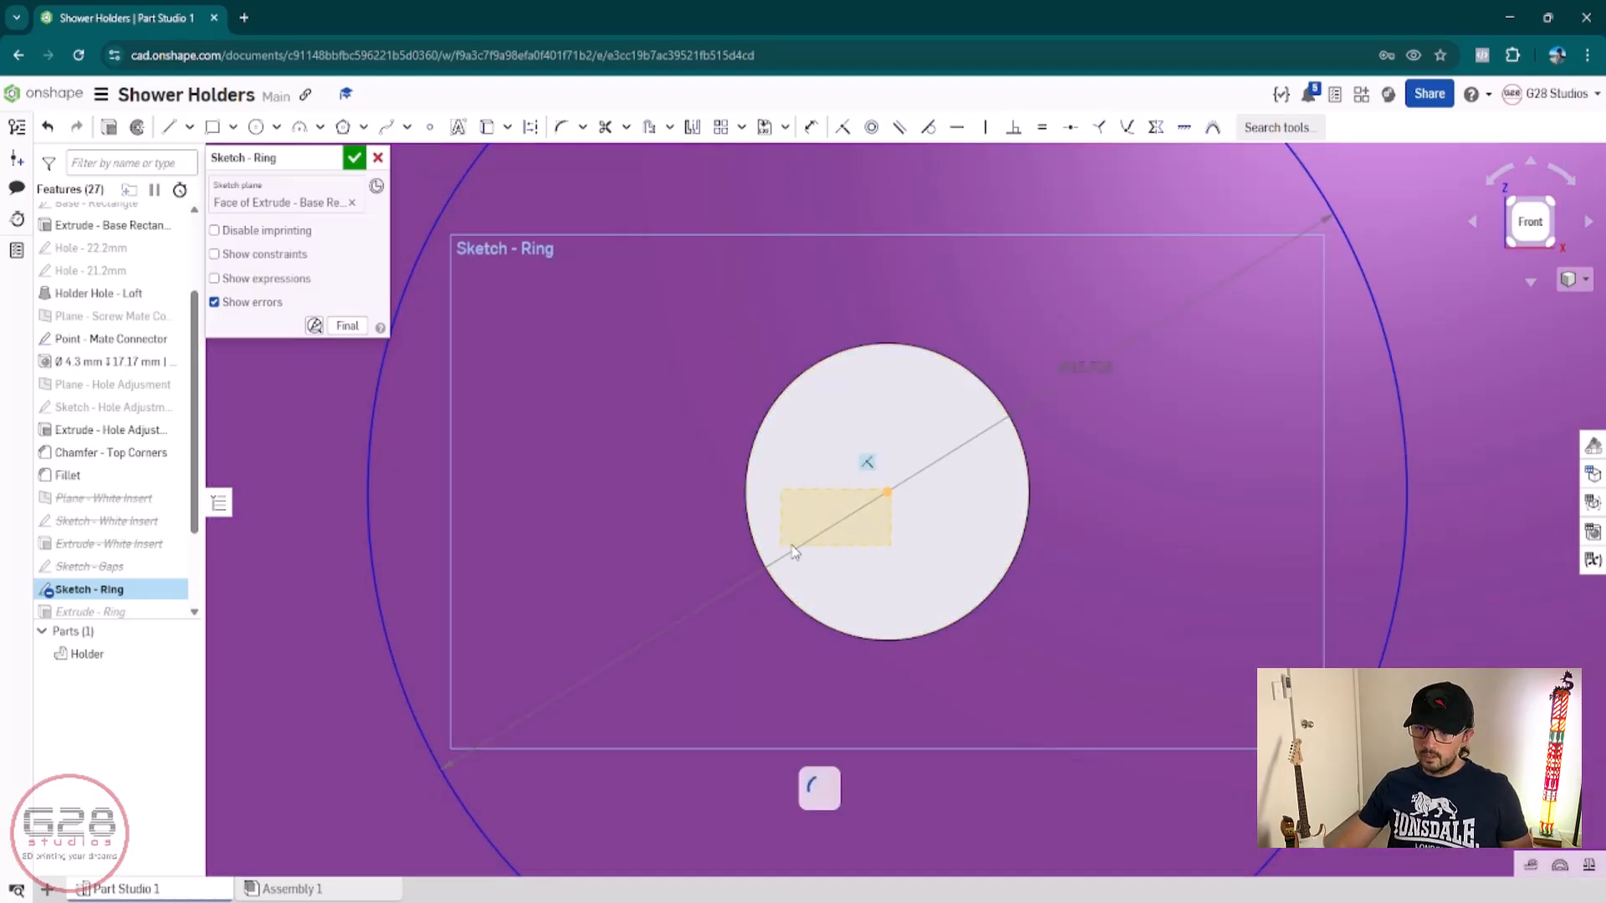
{"action": "scroll", "coordinate": [992, 570], "scroll_direction": "down", "scroll_amount": 3}
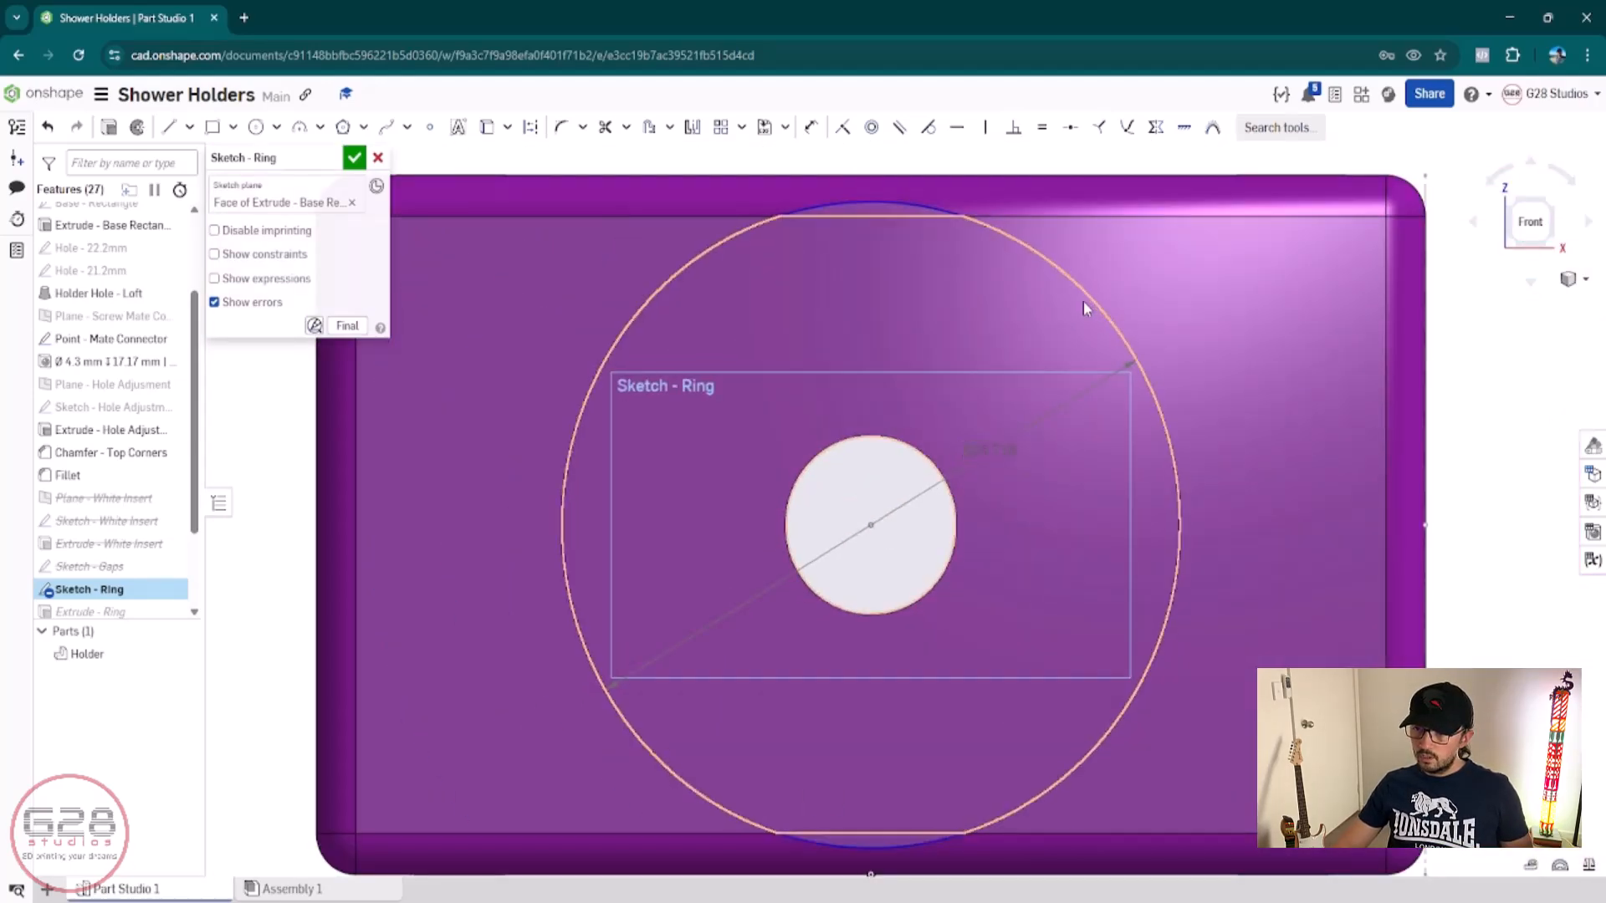
{"action": "left_click_drag", "start_coordinate": [1088, 307], "coordinate": [1005, 323]}
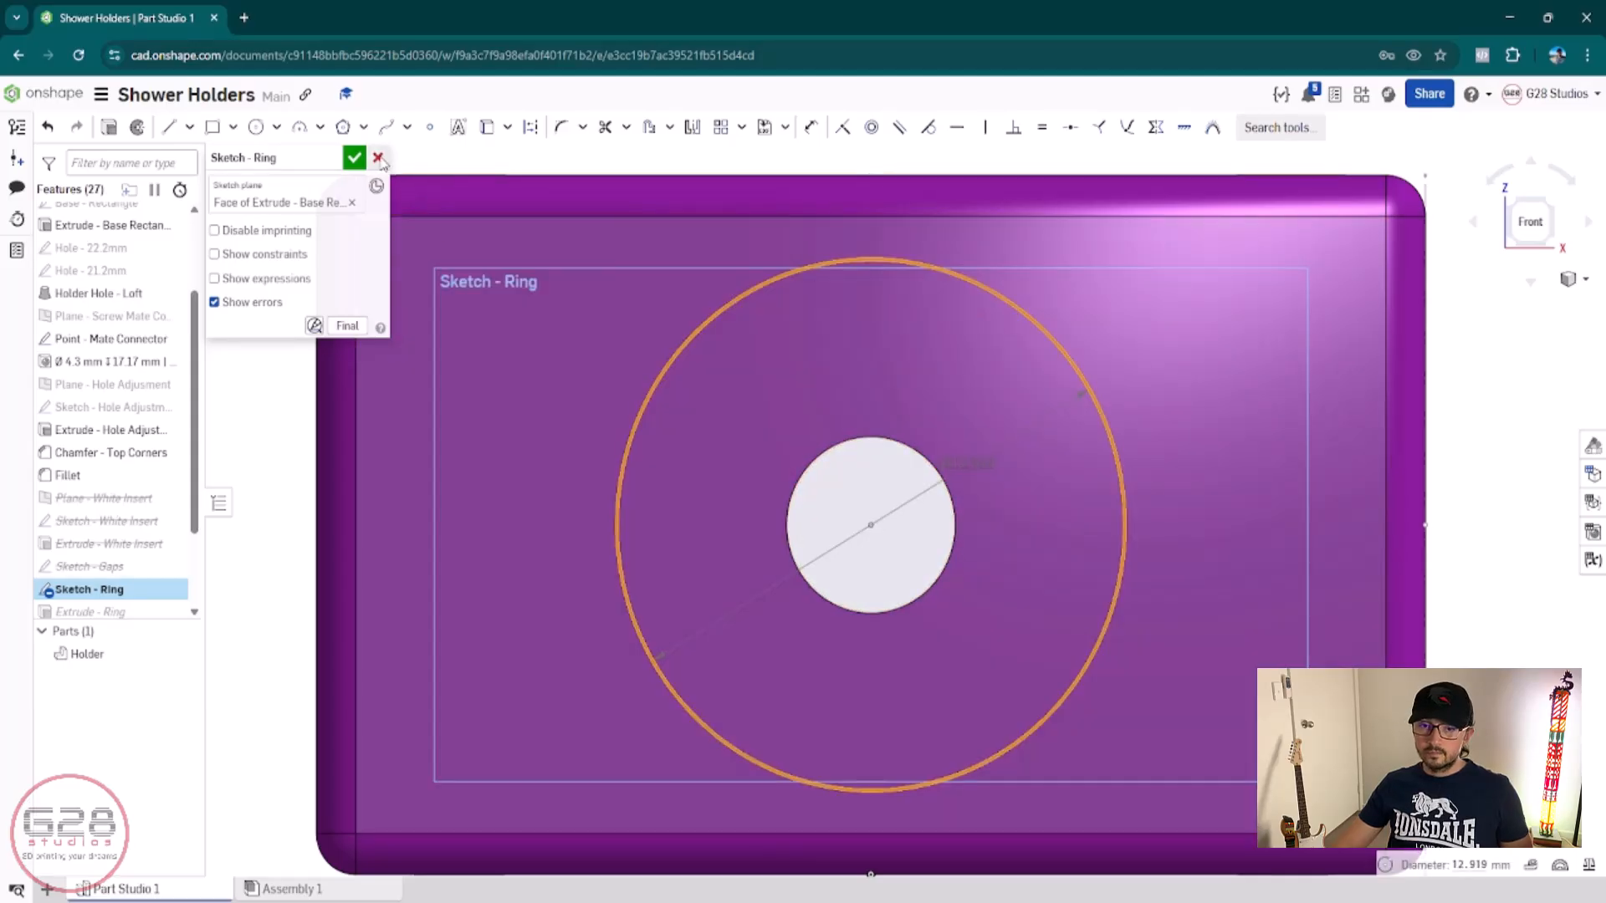
{"action": "left_click", "coordinate": [354, 157]}
Step: Reopen the Ring sketch and reposition the circle's 14 mm diameter dimension
{"action": "double_click", "coordinate": [88, 589]}
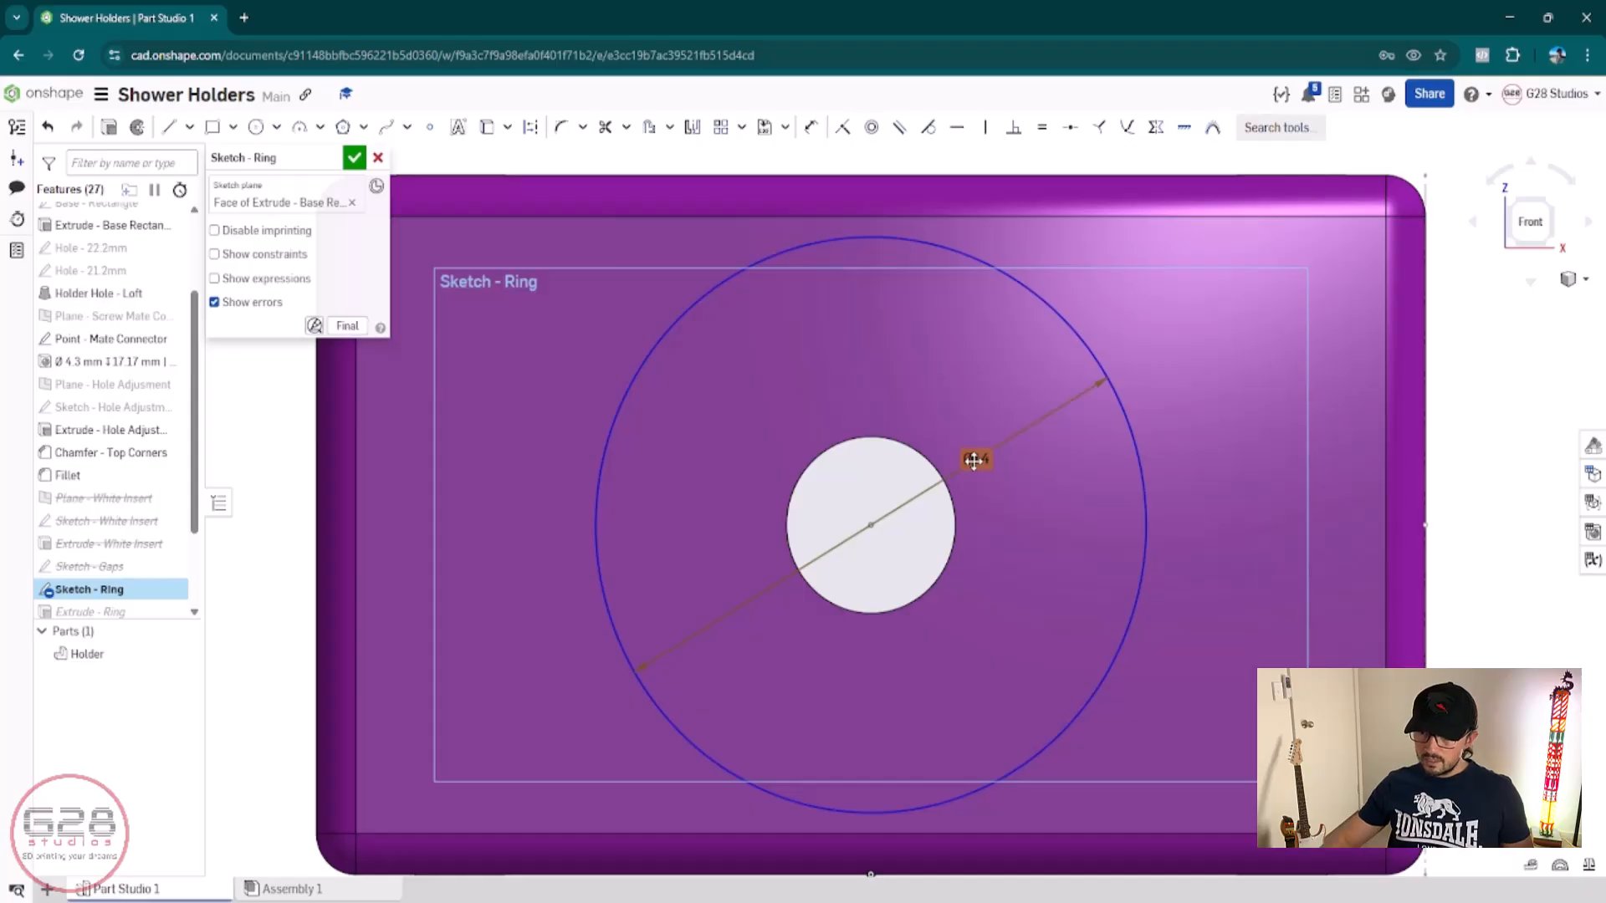
{"action": "left_click_drag", "start_coordinate": [976, 454], "coordinate": [998, 503]}
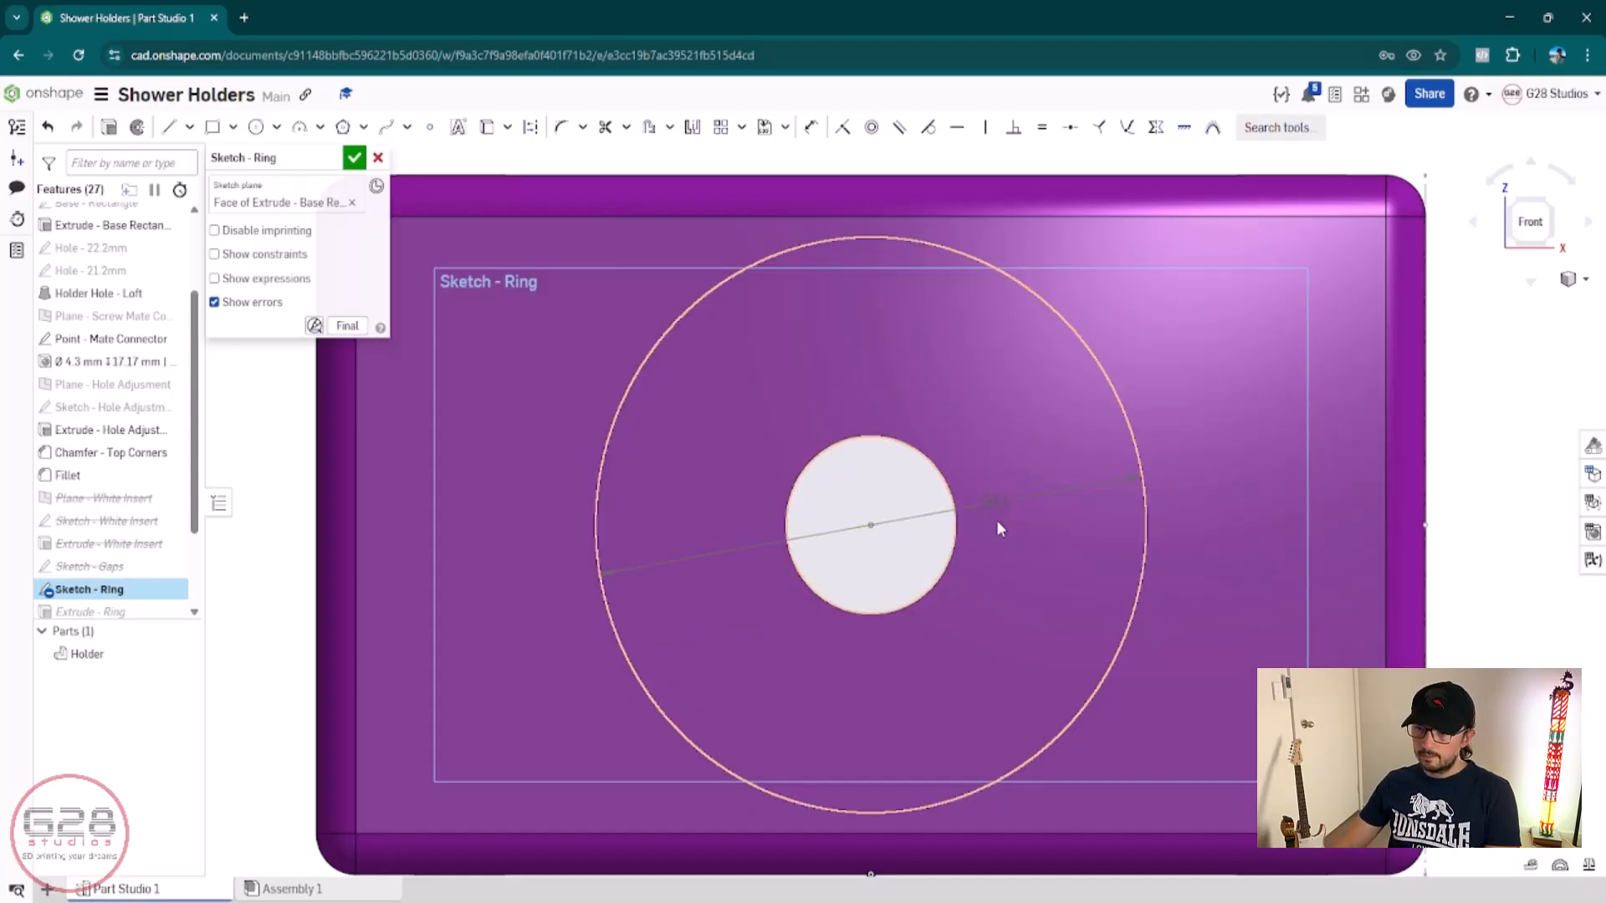
{"action": "left_click_drag", "start_coordinate": [1001, 501], "coordinate": [1014, 544]}
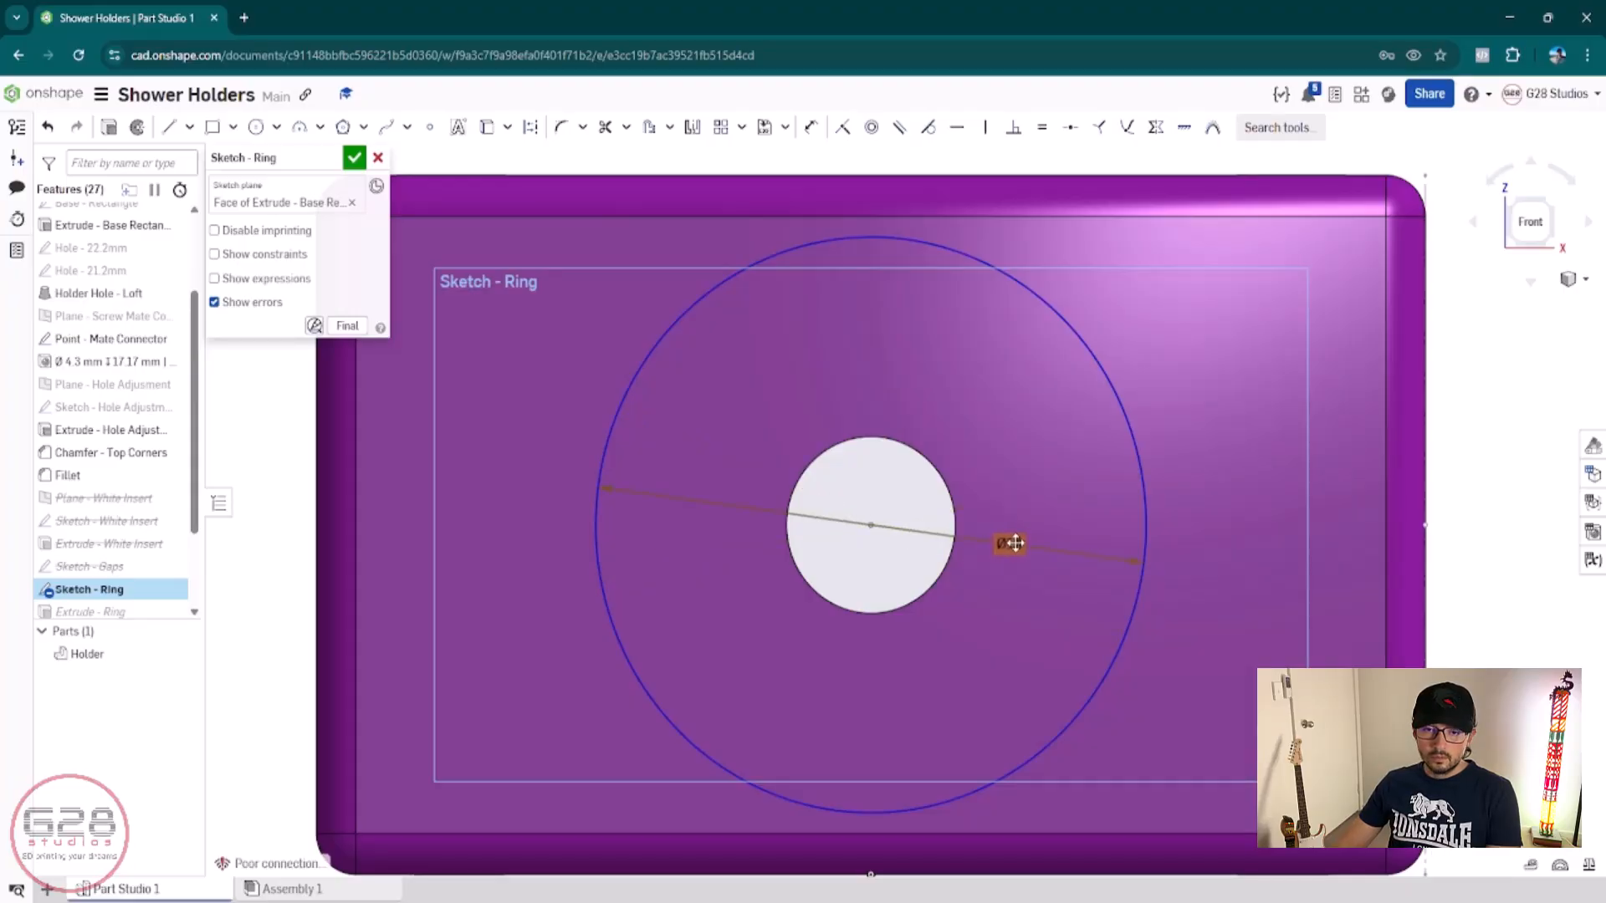
{"action": "left_click_drag", "start_coordinate": [1015, 544], "coordinate": [1027, 457]}
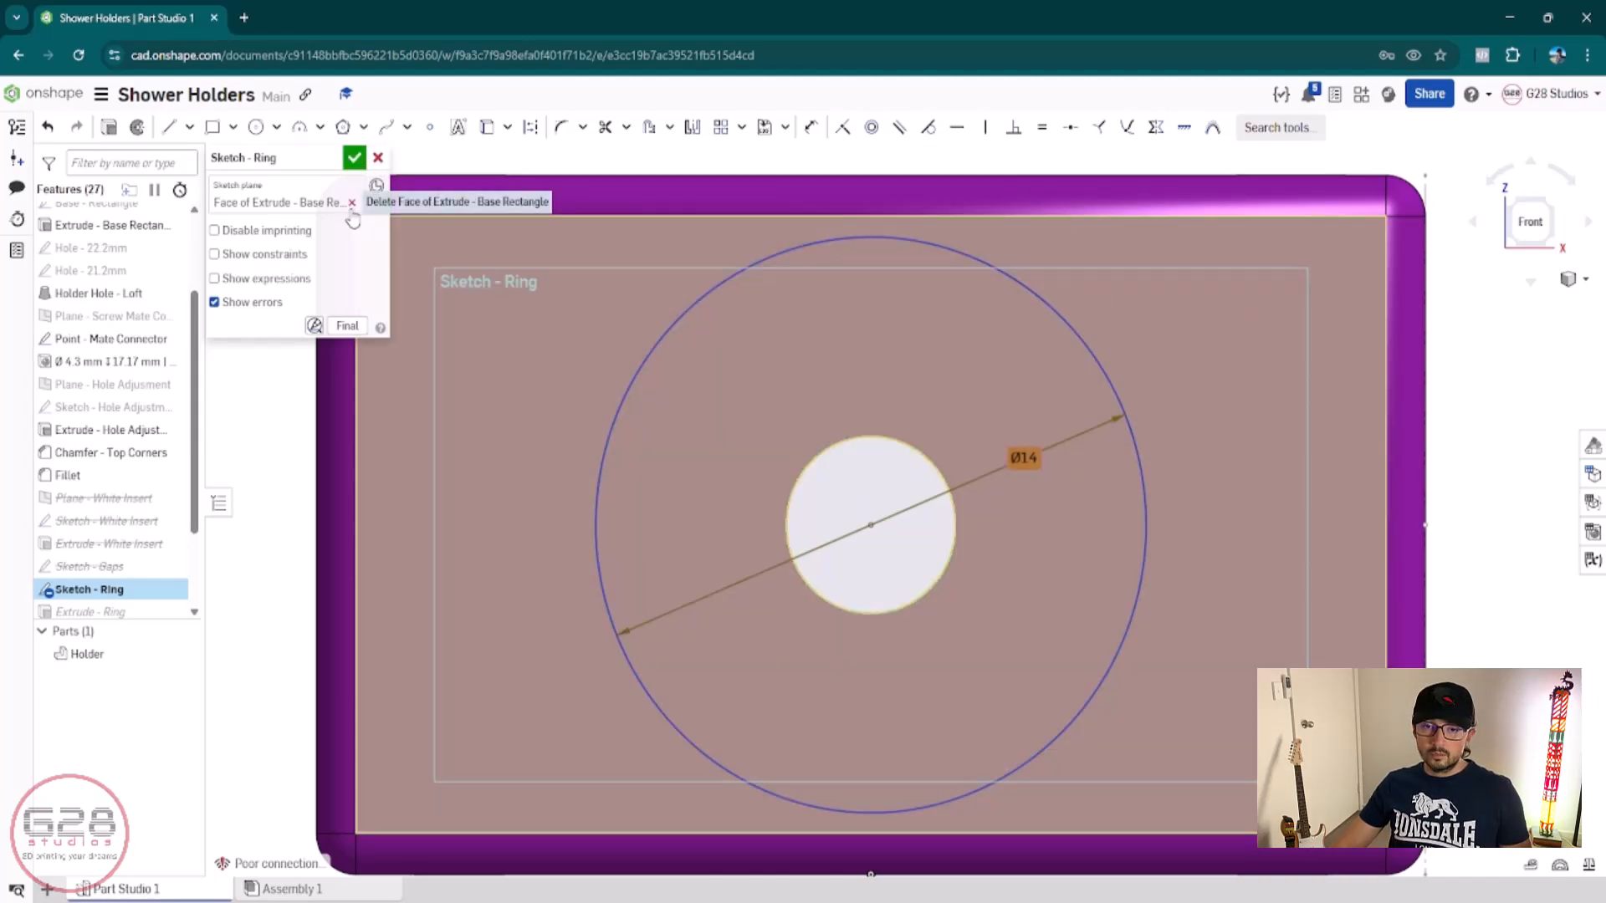
Step: Remove the circle's broken constraint in the Ring sketch and reassign its cleared sketch plane to the holder's front face
{"action": "left_click", "coordinate": [353, 202]}
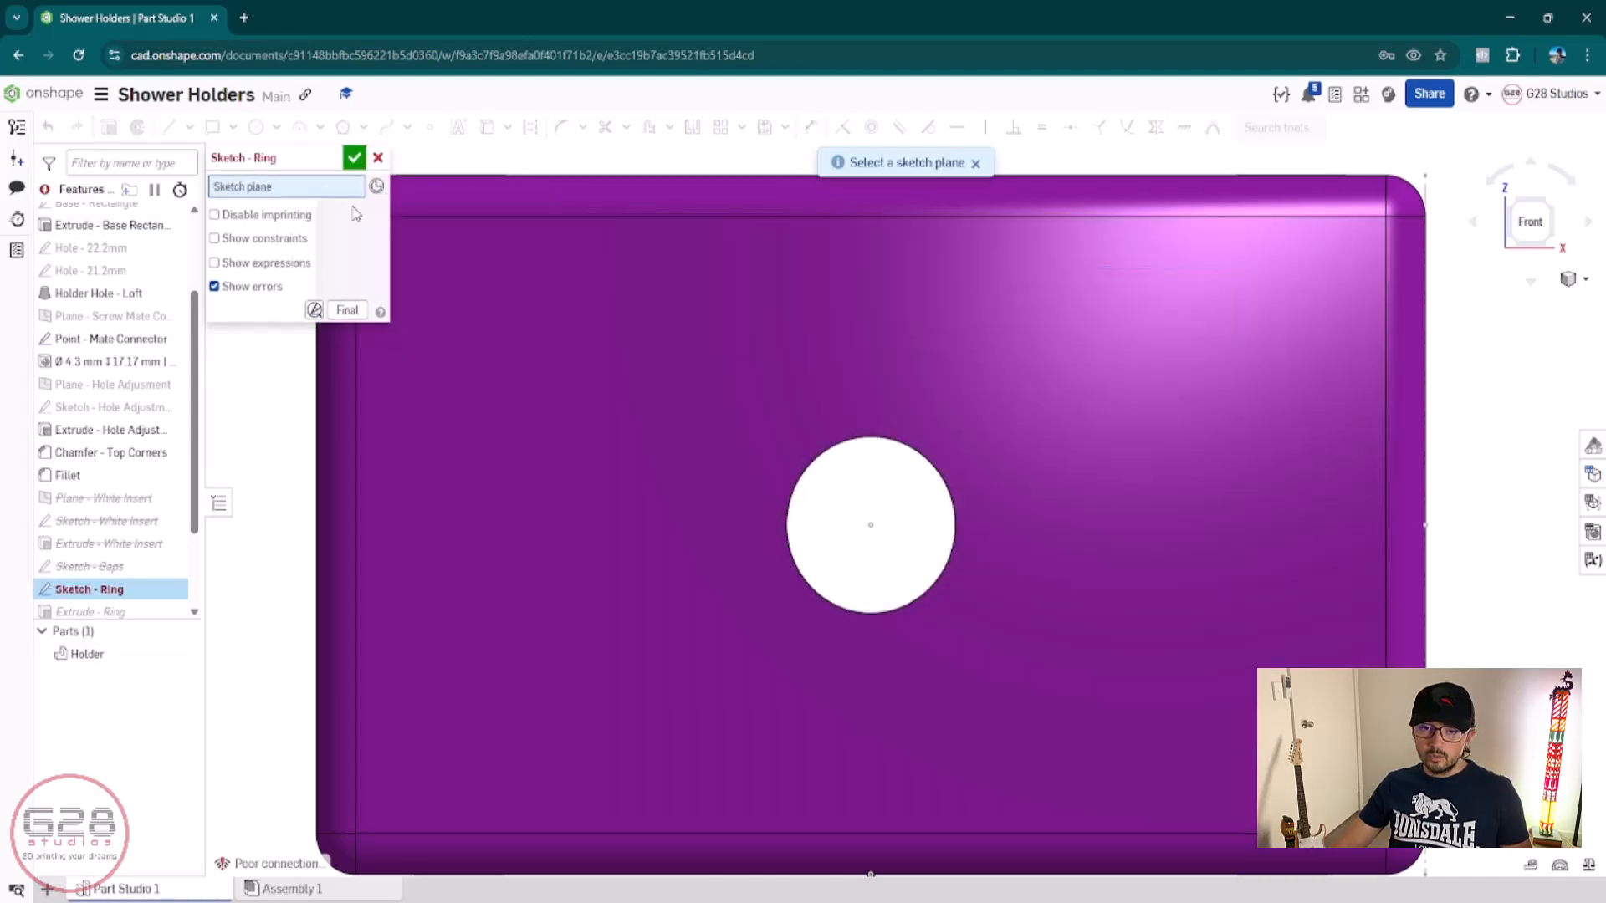
{"action": "left_click", "coordinate": [377, 159]}
{"action": "double_click", "coordinate": [90, 590]}
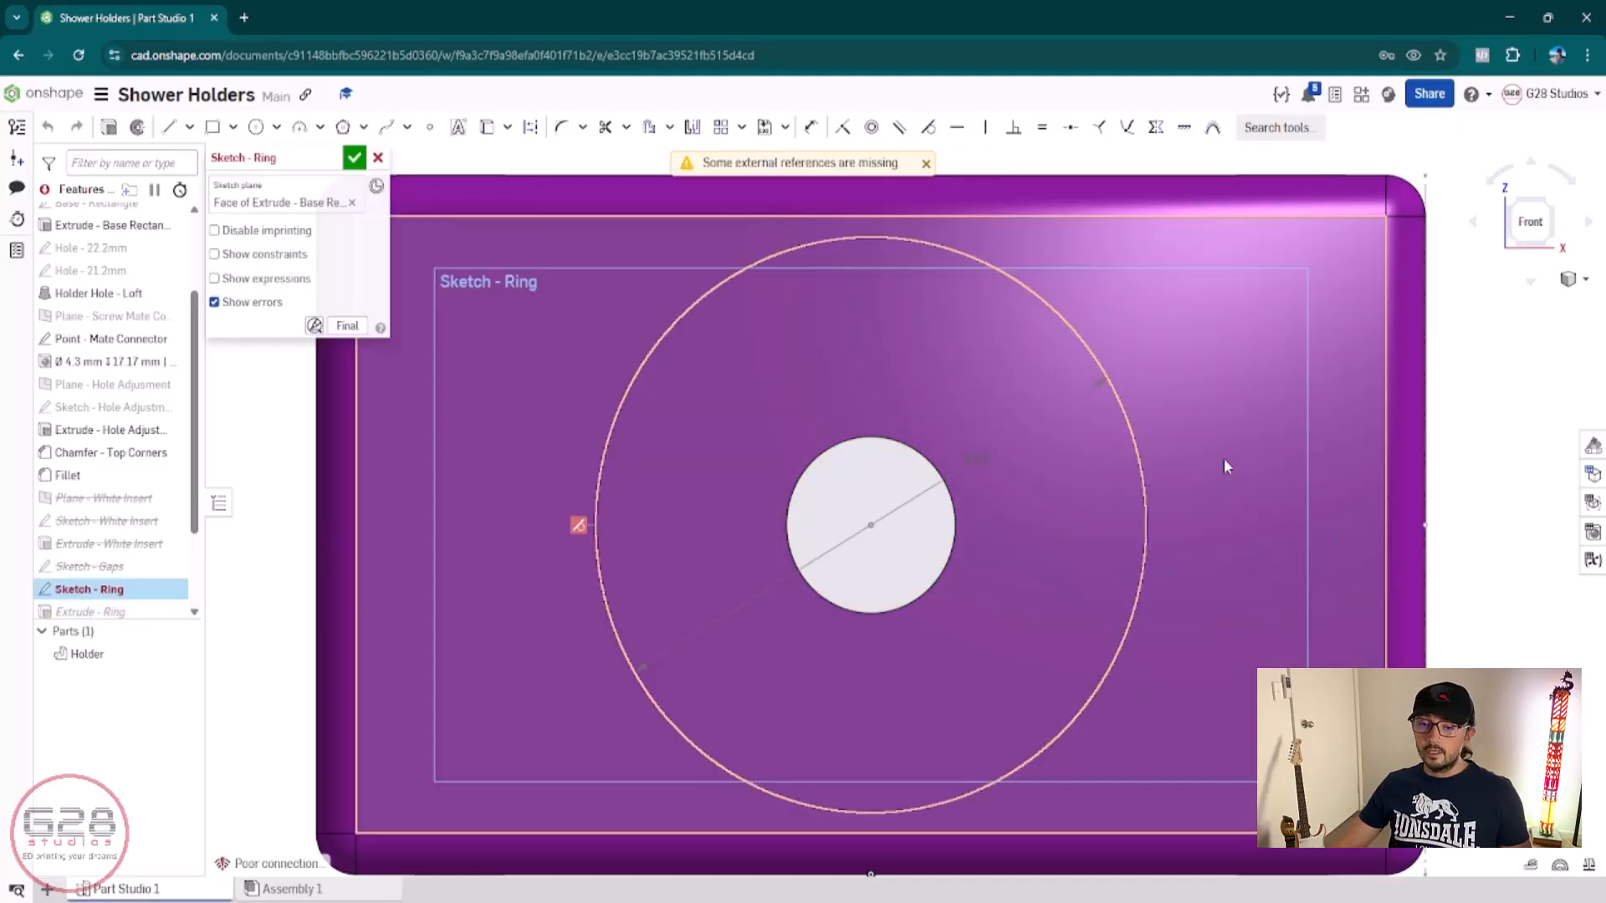
{"action": "left_click", "coordinate": [1004, 277]}
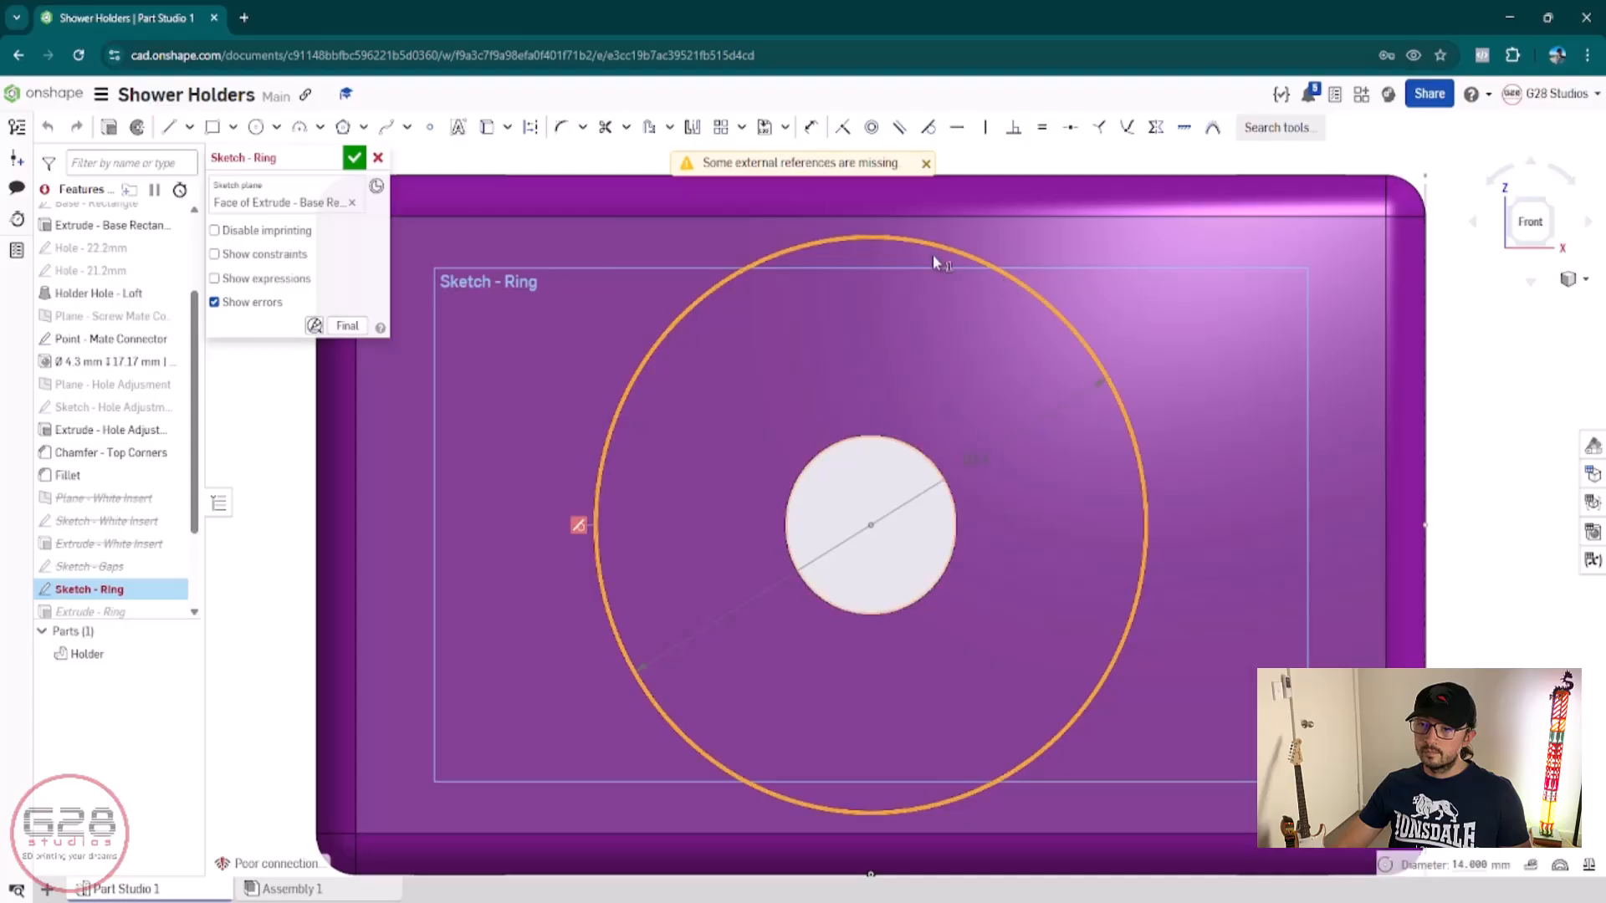
{"action": "left_click", "coordinate": [926, 163]}
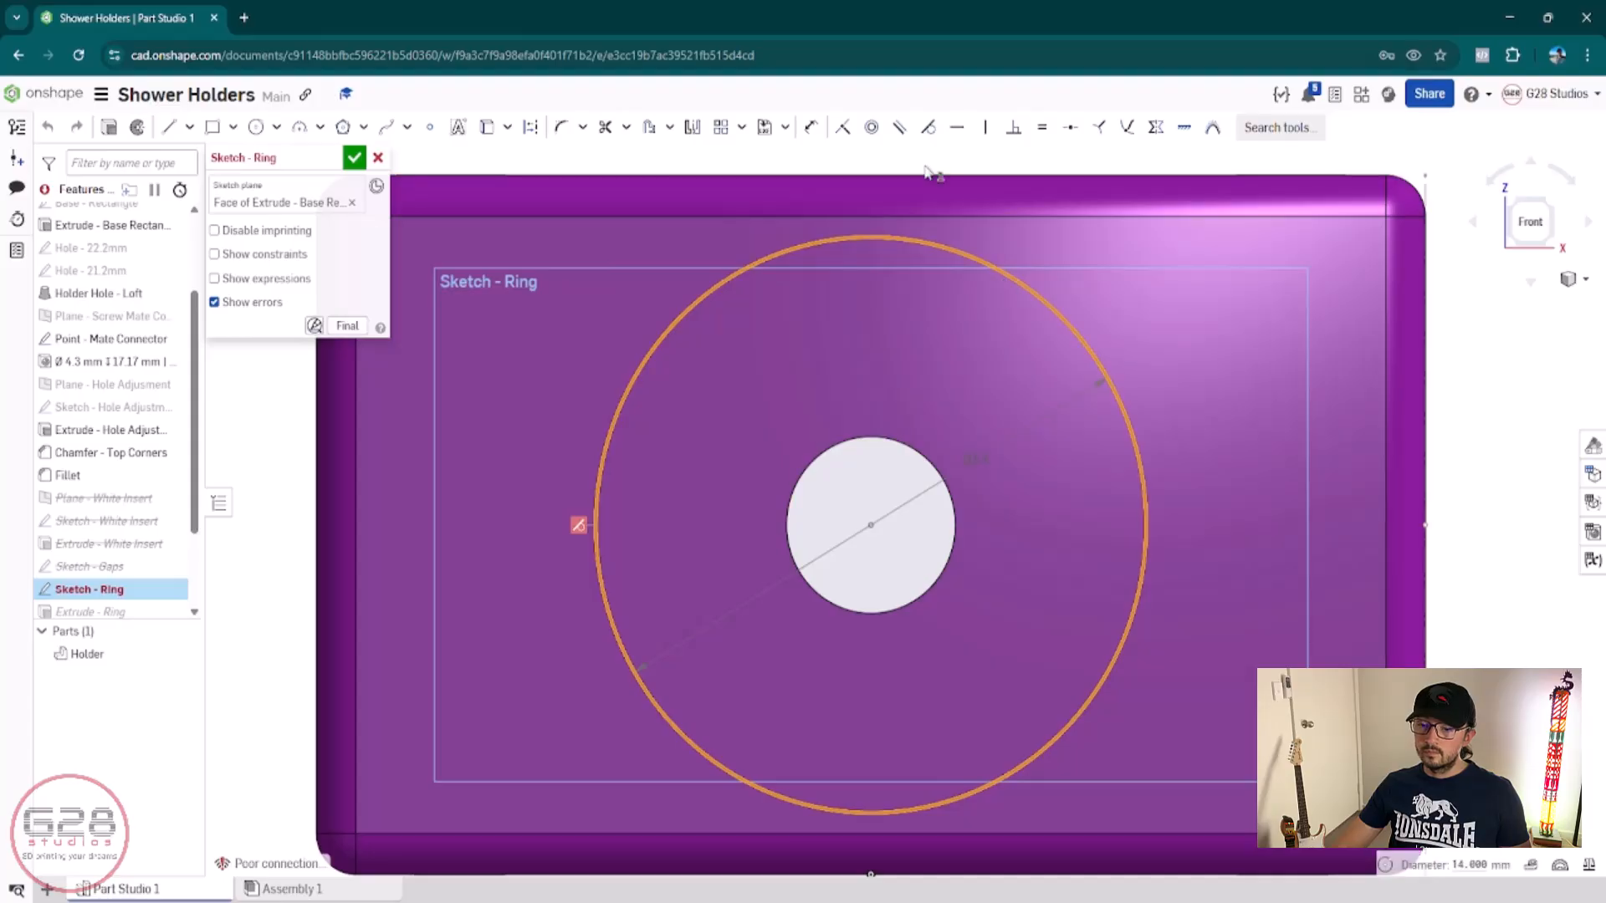
{"action": "left_click", "coordinate": [581, 532]}
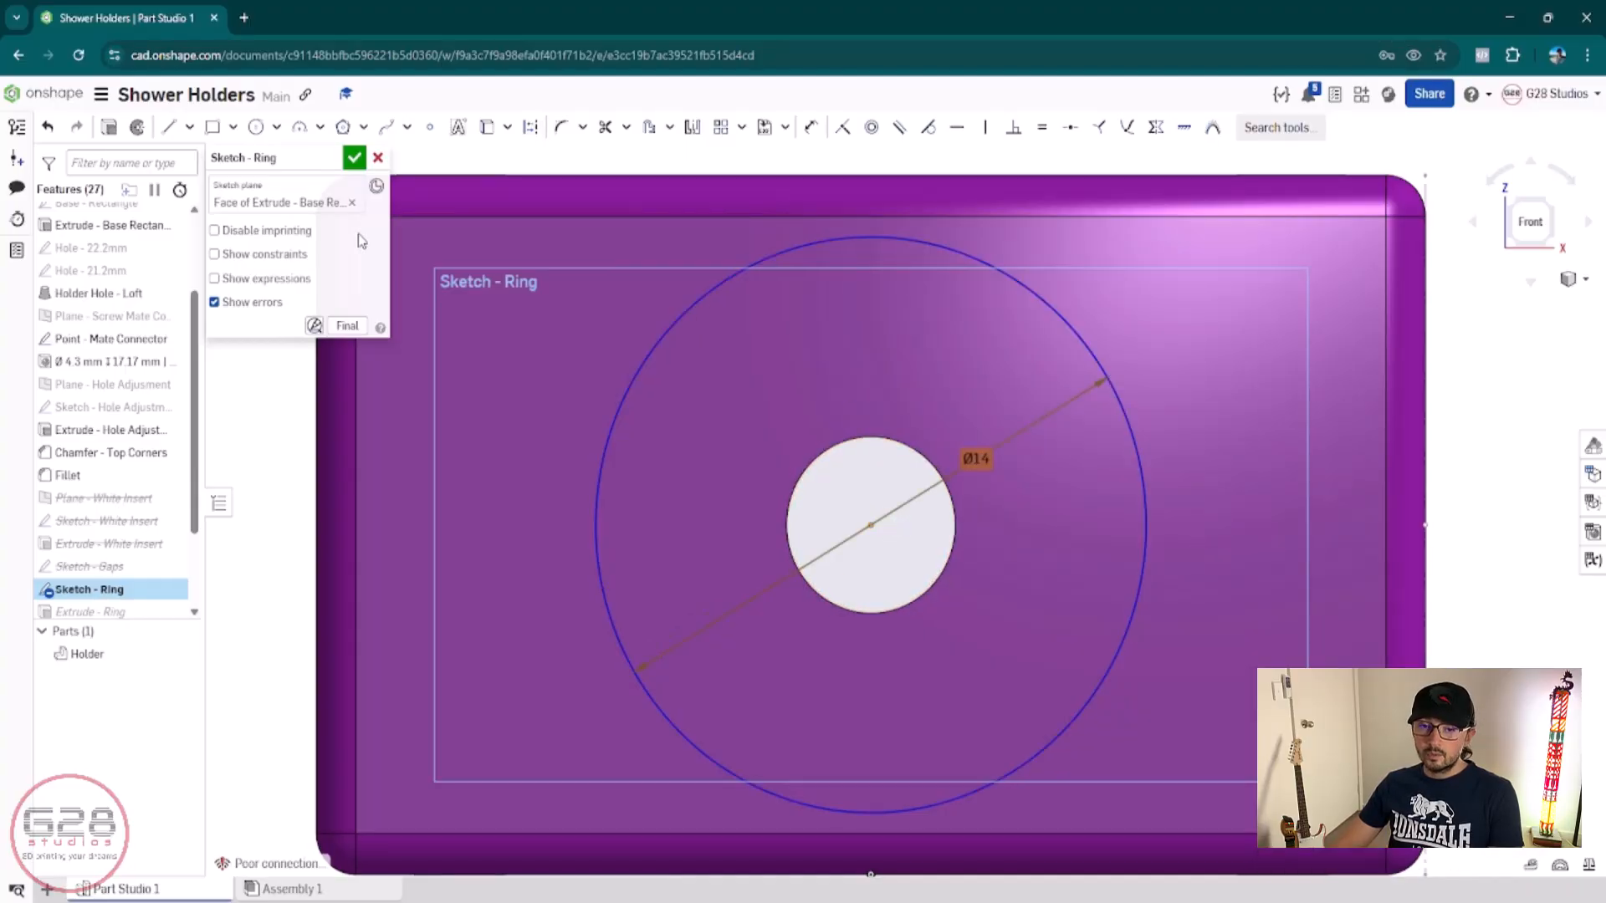
{"action": "left_click", "coordinate": [352, 202]}
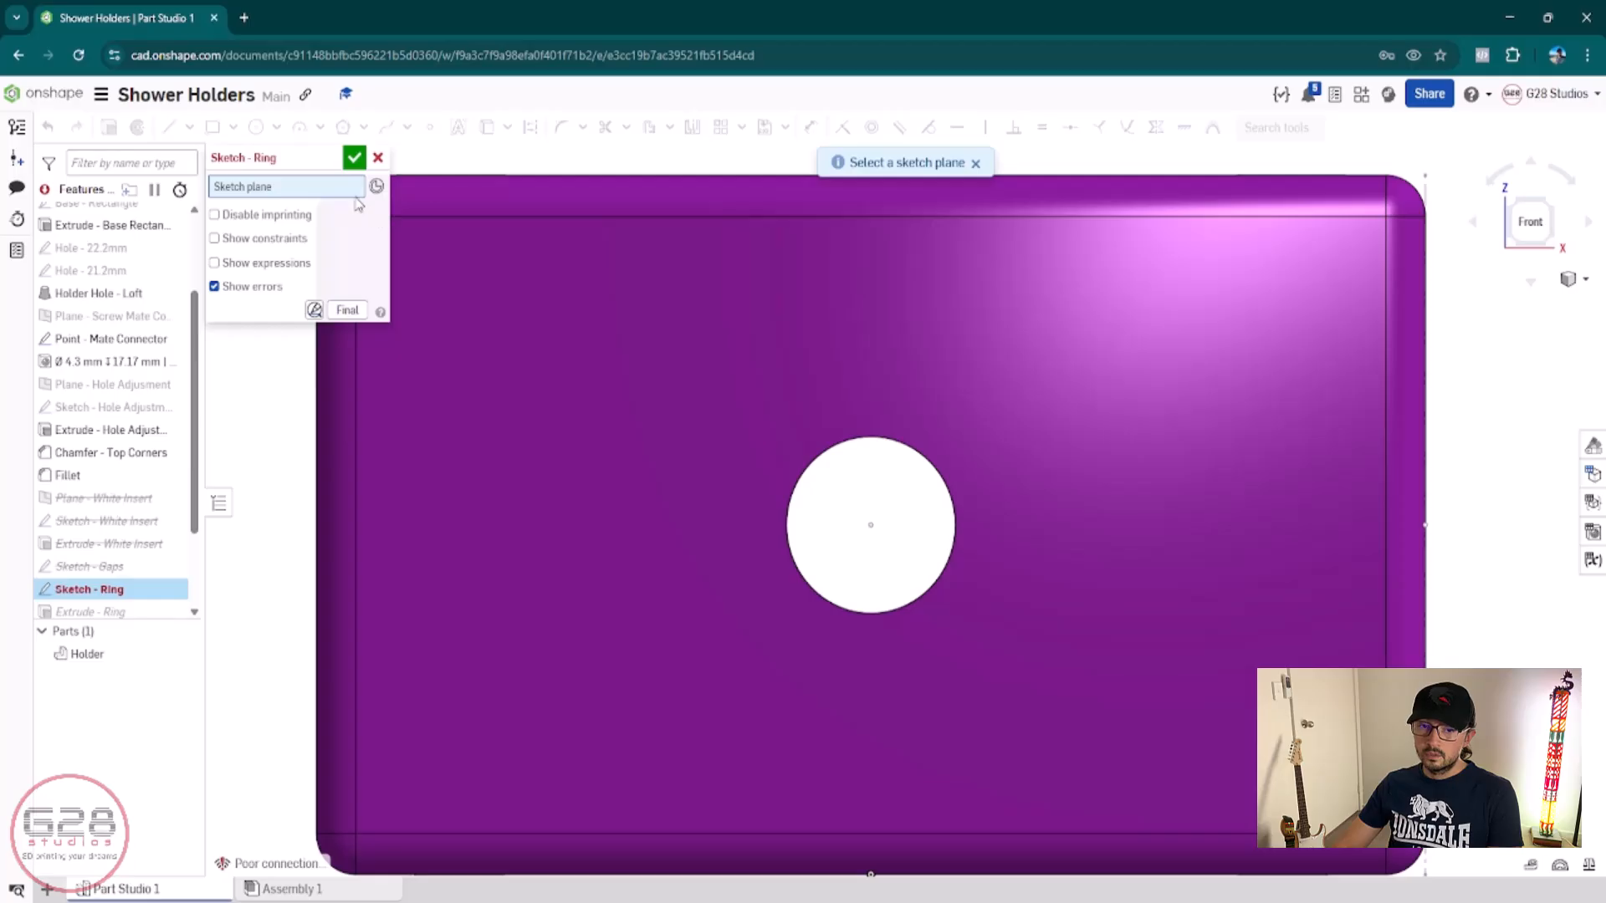
{"action": "left_click", "coordinate": [616, 524]}
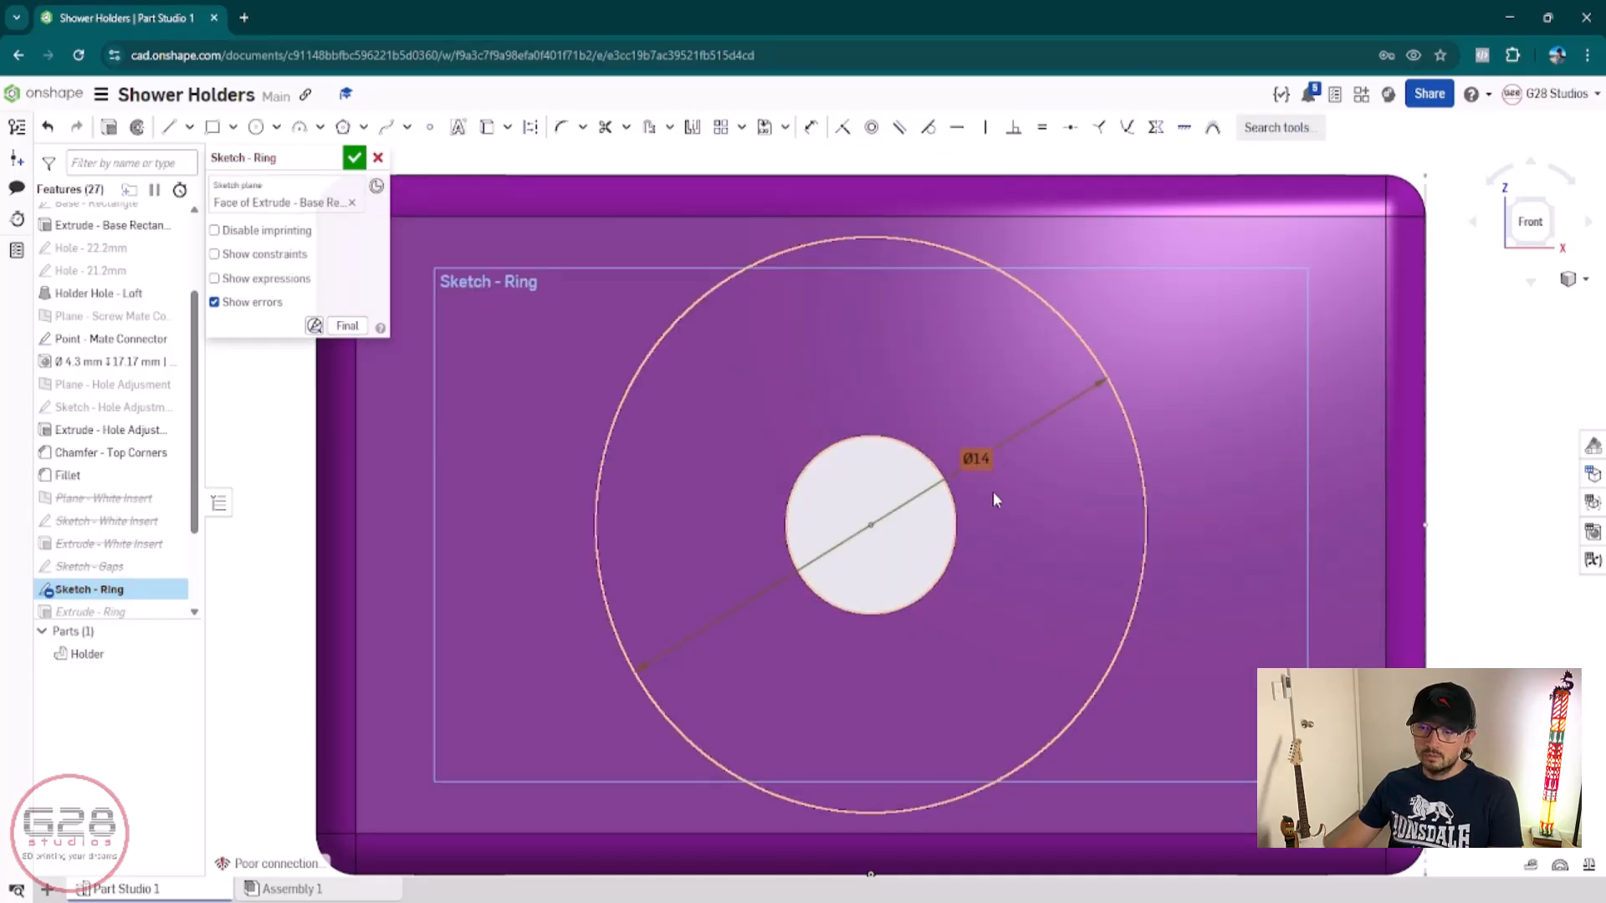
Step: Try to shrink the Ring sketch's circle freehand to about 9.4 mm in diameter and discard the sketch edits
{"action": "left_click_drag", "start_coordinate": [1126, 414], "coordinate": [1043, 458]}
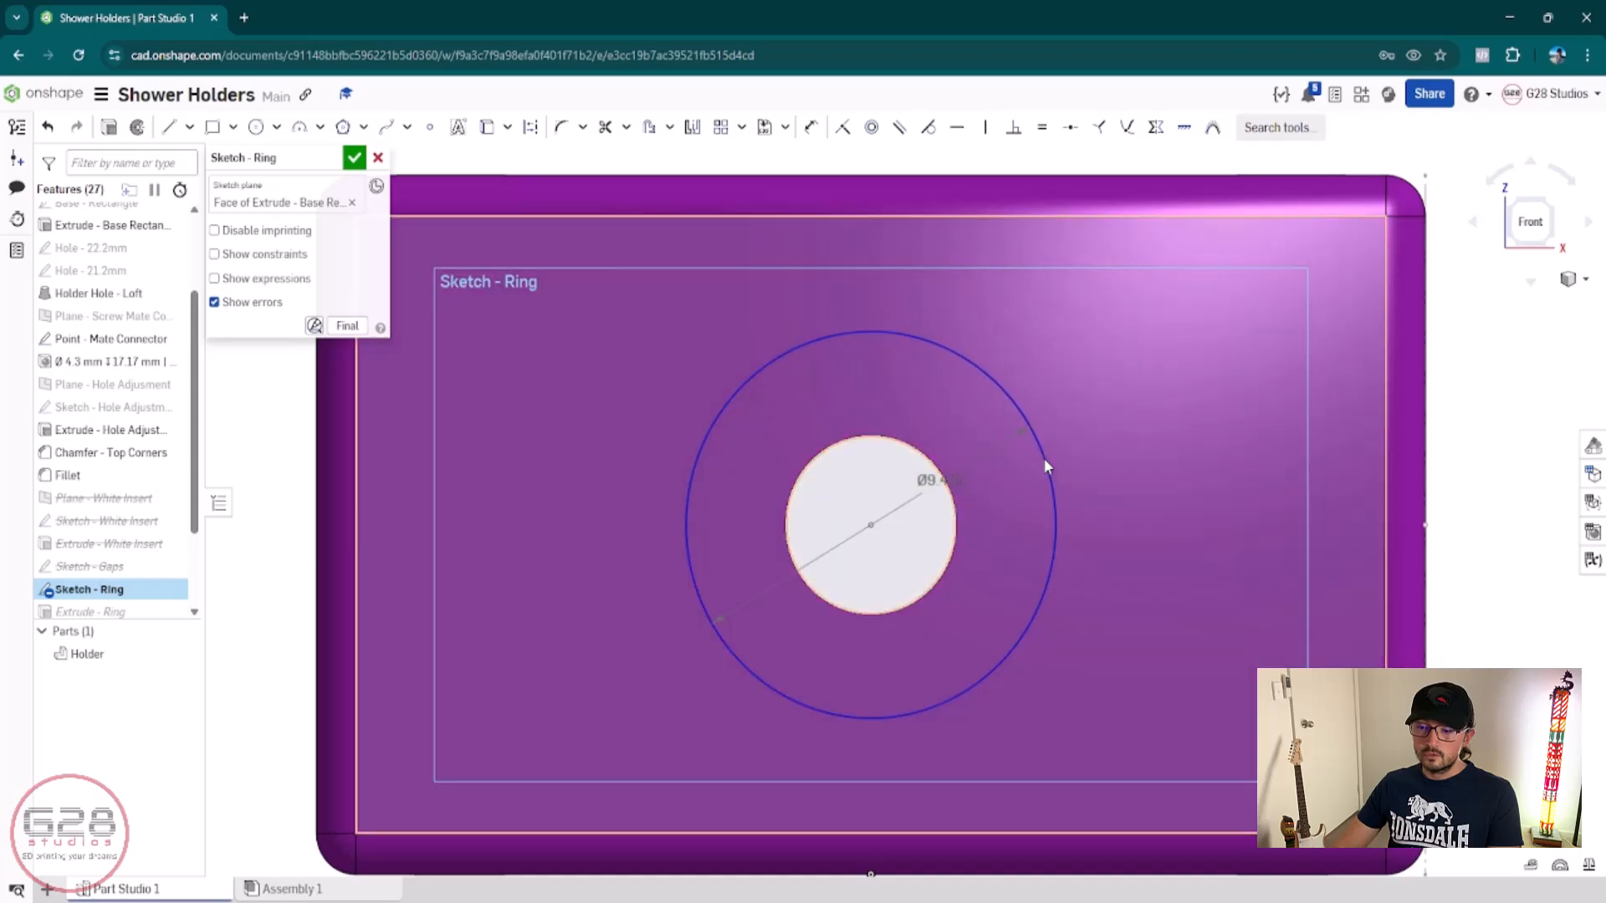
{"action": "left_click", "coordinate": [1010, 402]}
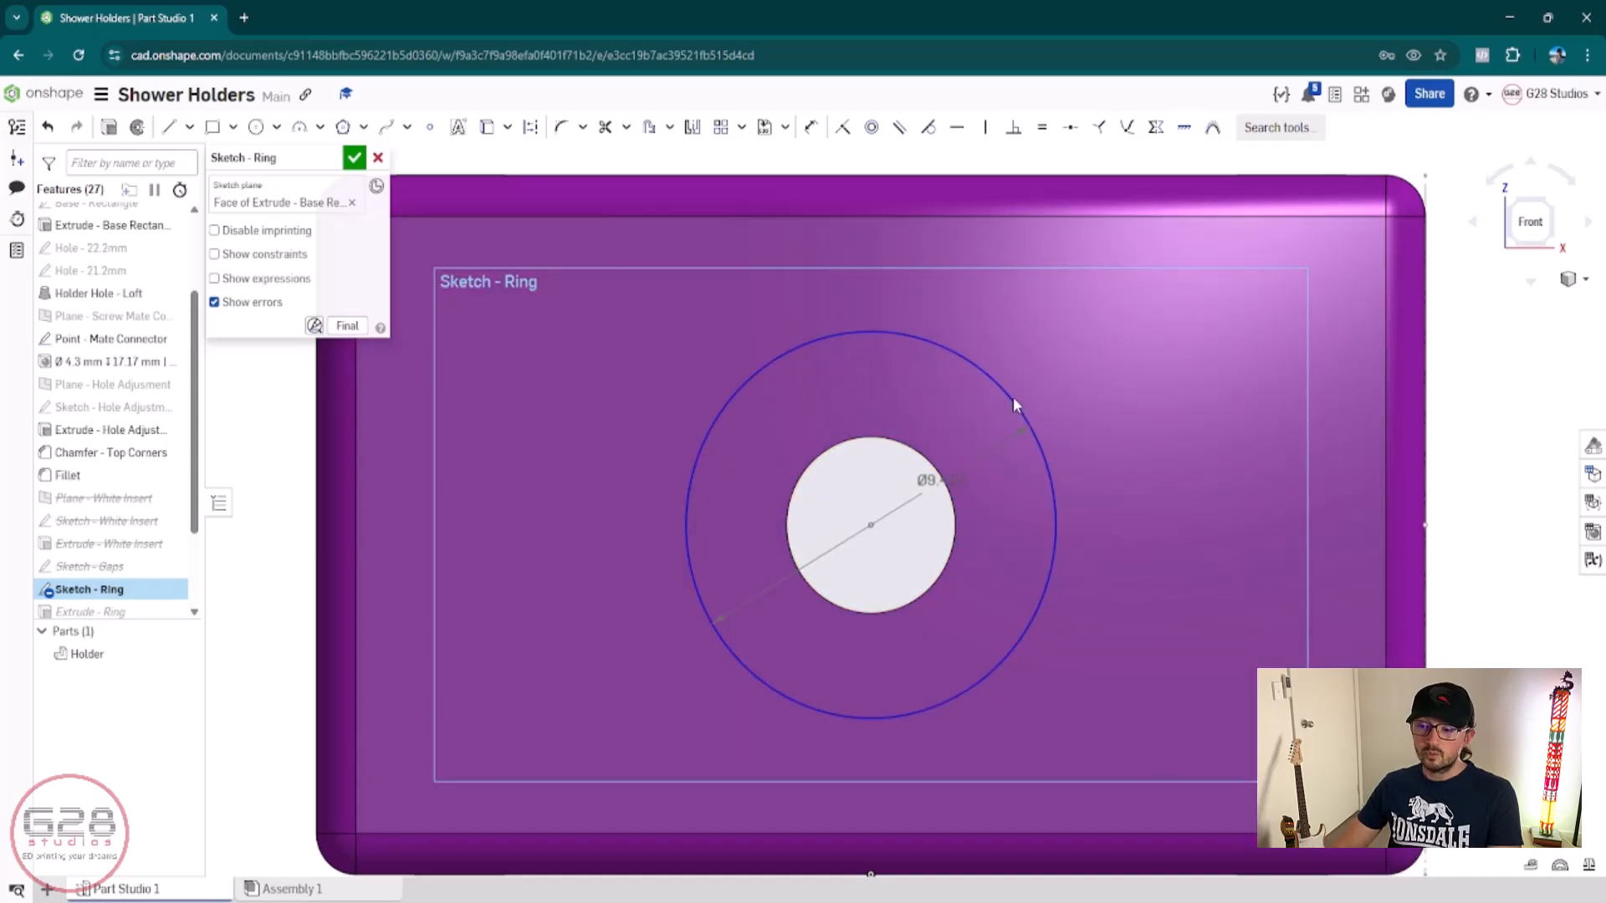
{"action": "left_click", "coordinate": [378, 158]}
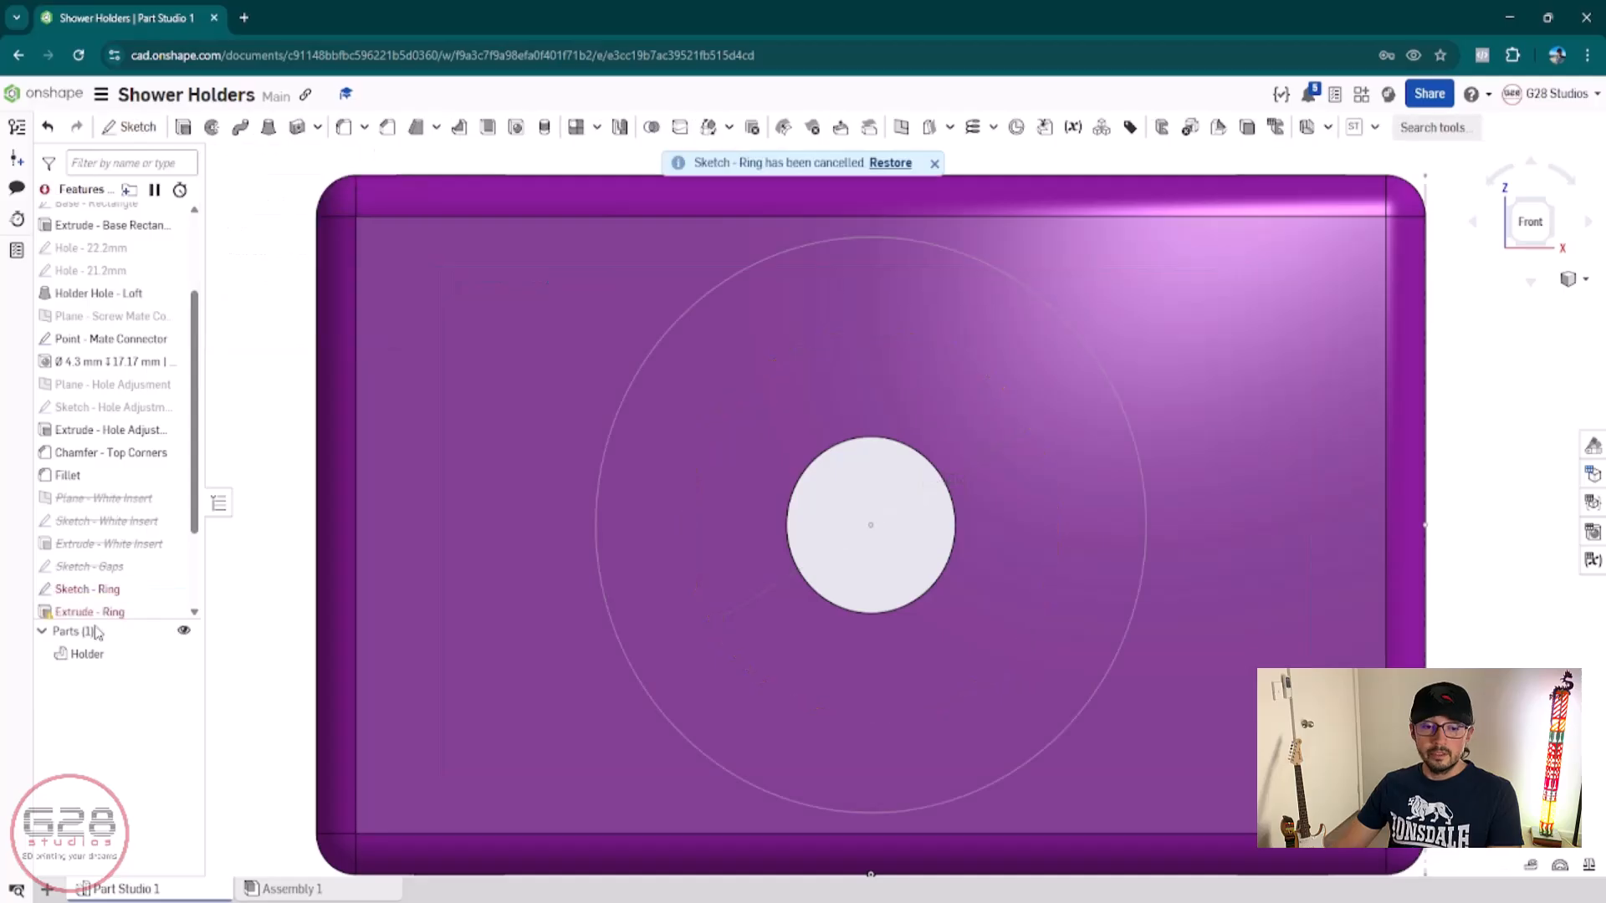
Step: Try to repair the Ring sketch by clearing its sketch plane and selecting the holder's front face again
{"action": "scroll", "coordinate": [113, 585], "scroll_direction": "down", "scroll_amount": 3}
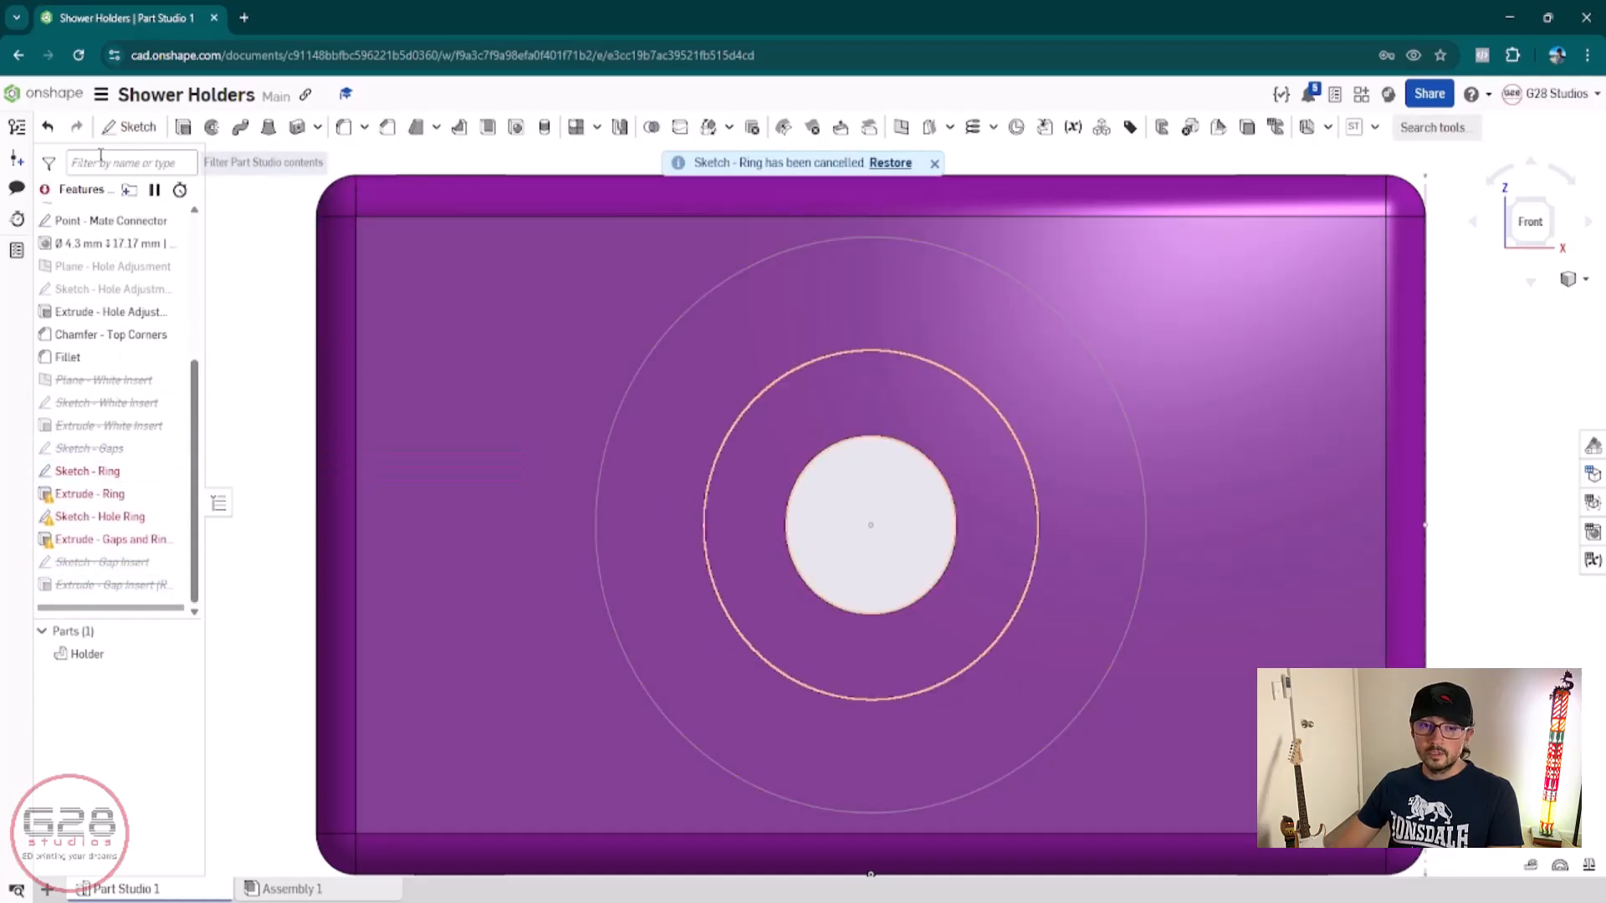
{"action": "double_click", "coordinate": [115, 474]}
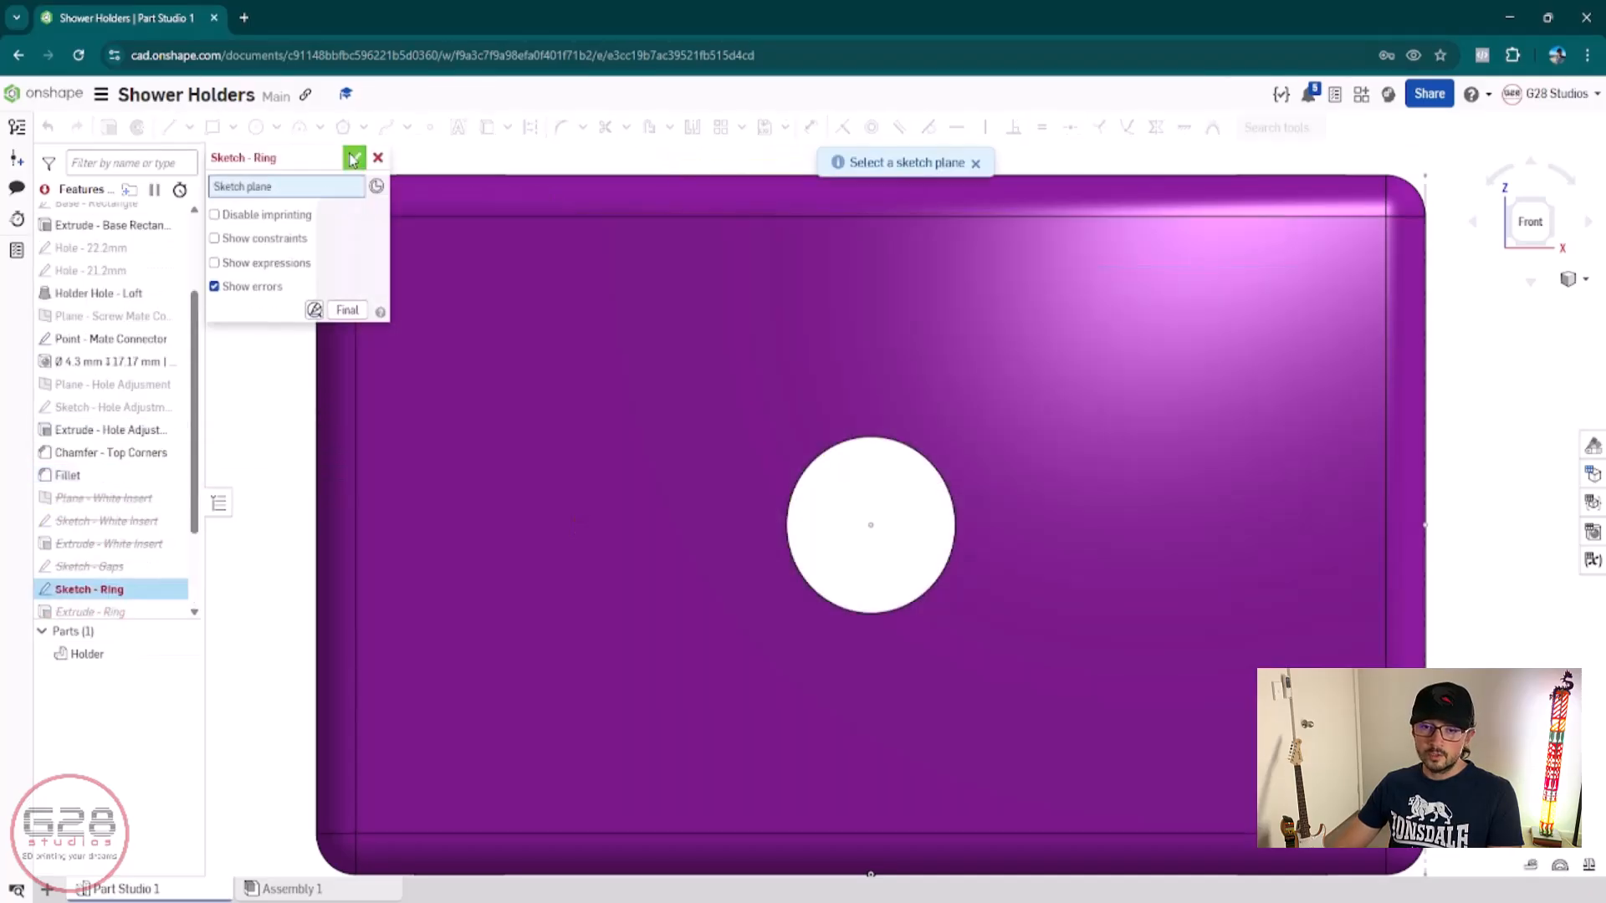
{"action": "left_click", "coordinate": [353, 158]}
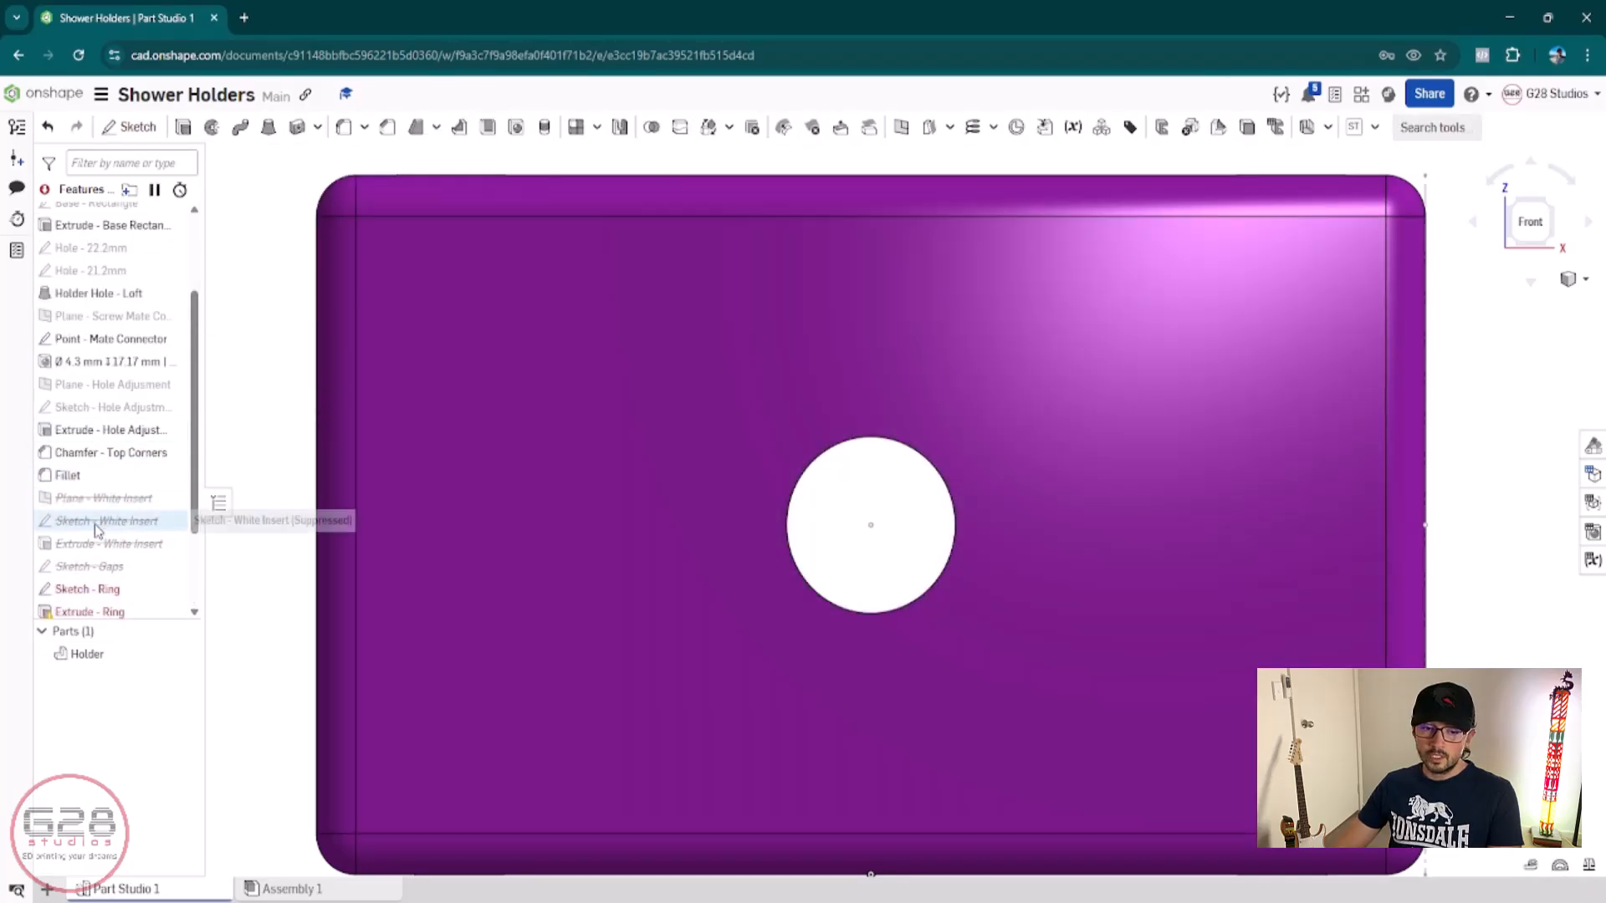
{"action": "scroll", "coordinate": [100, 527], "scroll_direction": "down", "scroll_amount": 3}
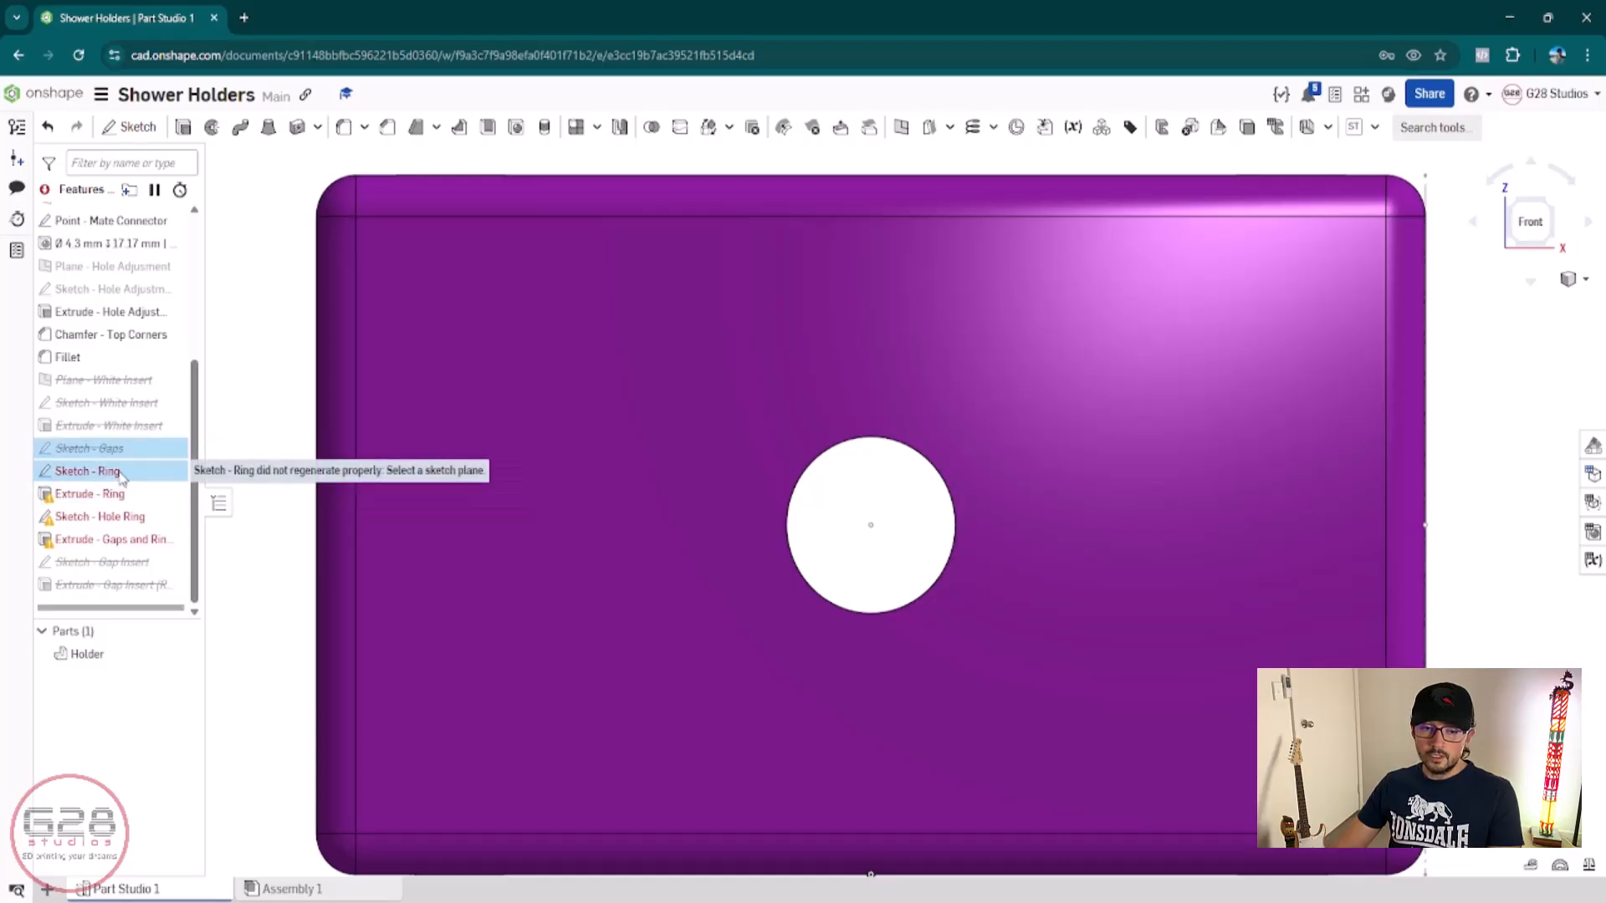
{"action": "double_click", "coordinate": [107, 471]}
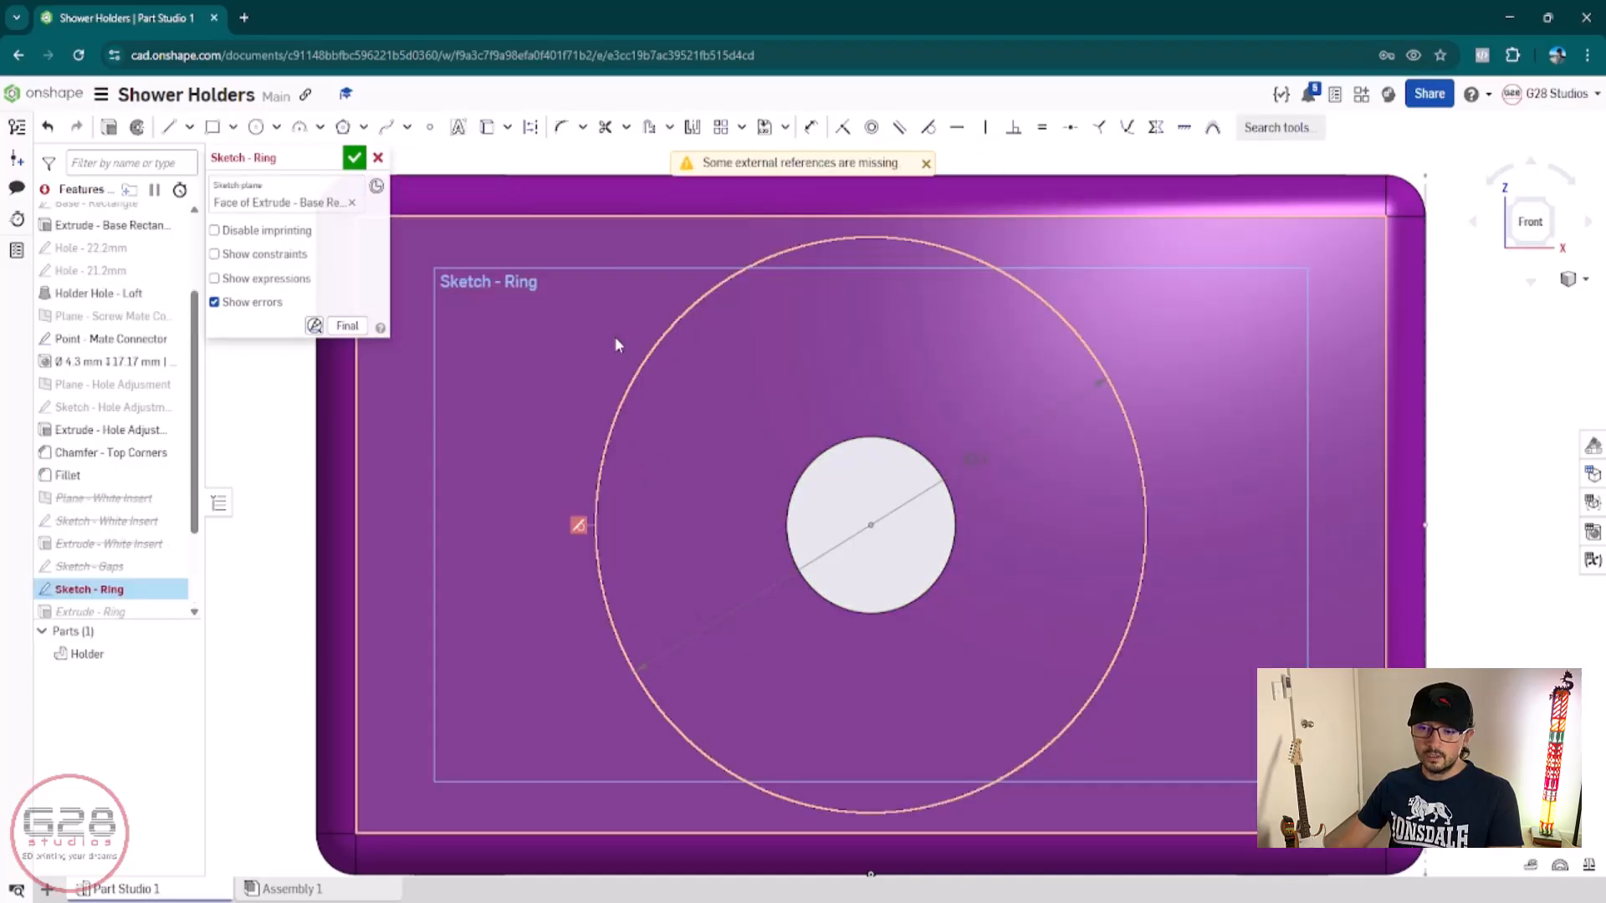
{"action": "left_click", "coordinate": [378, 158]}
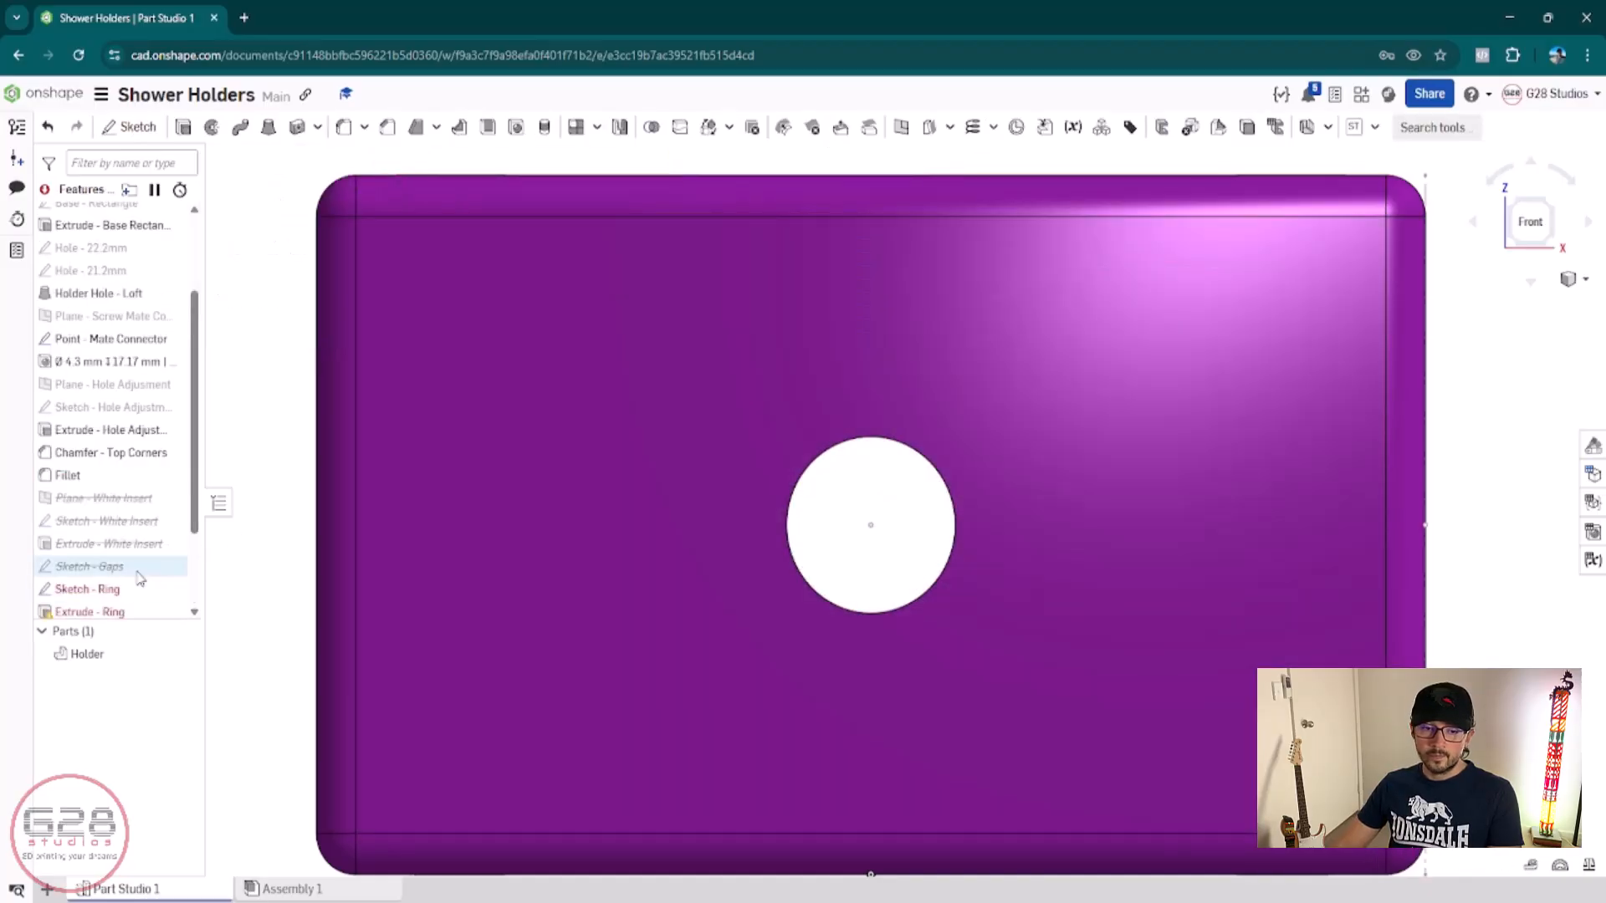
Step: Create a new sketch on the holder's front face with a 14 mm diameter circle centred on the hole
{"action": "left_click", "coordinate": [127, 127]}
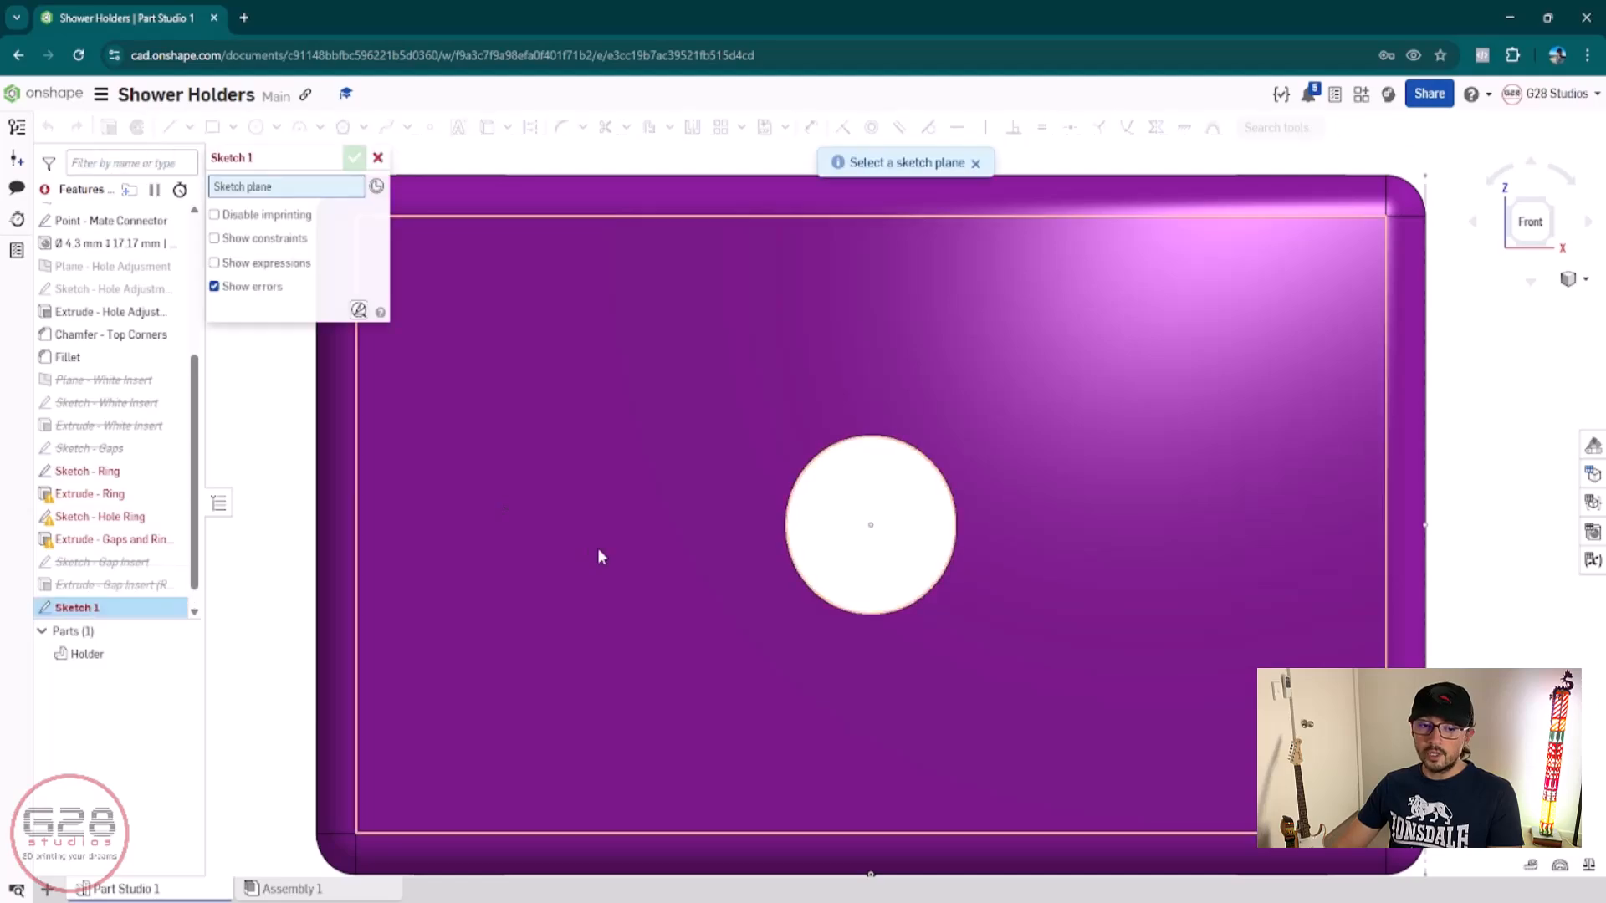
{"action": "left_click", "coordinate": [505, 516]}
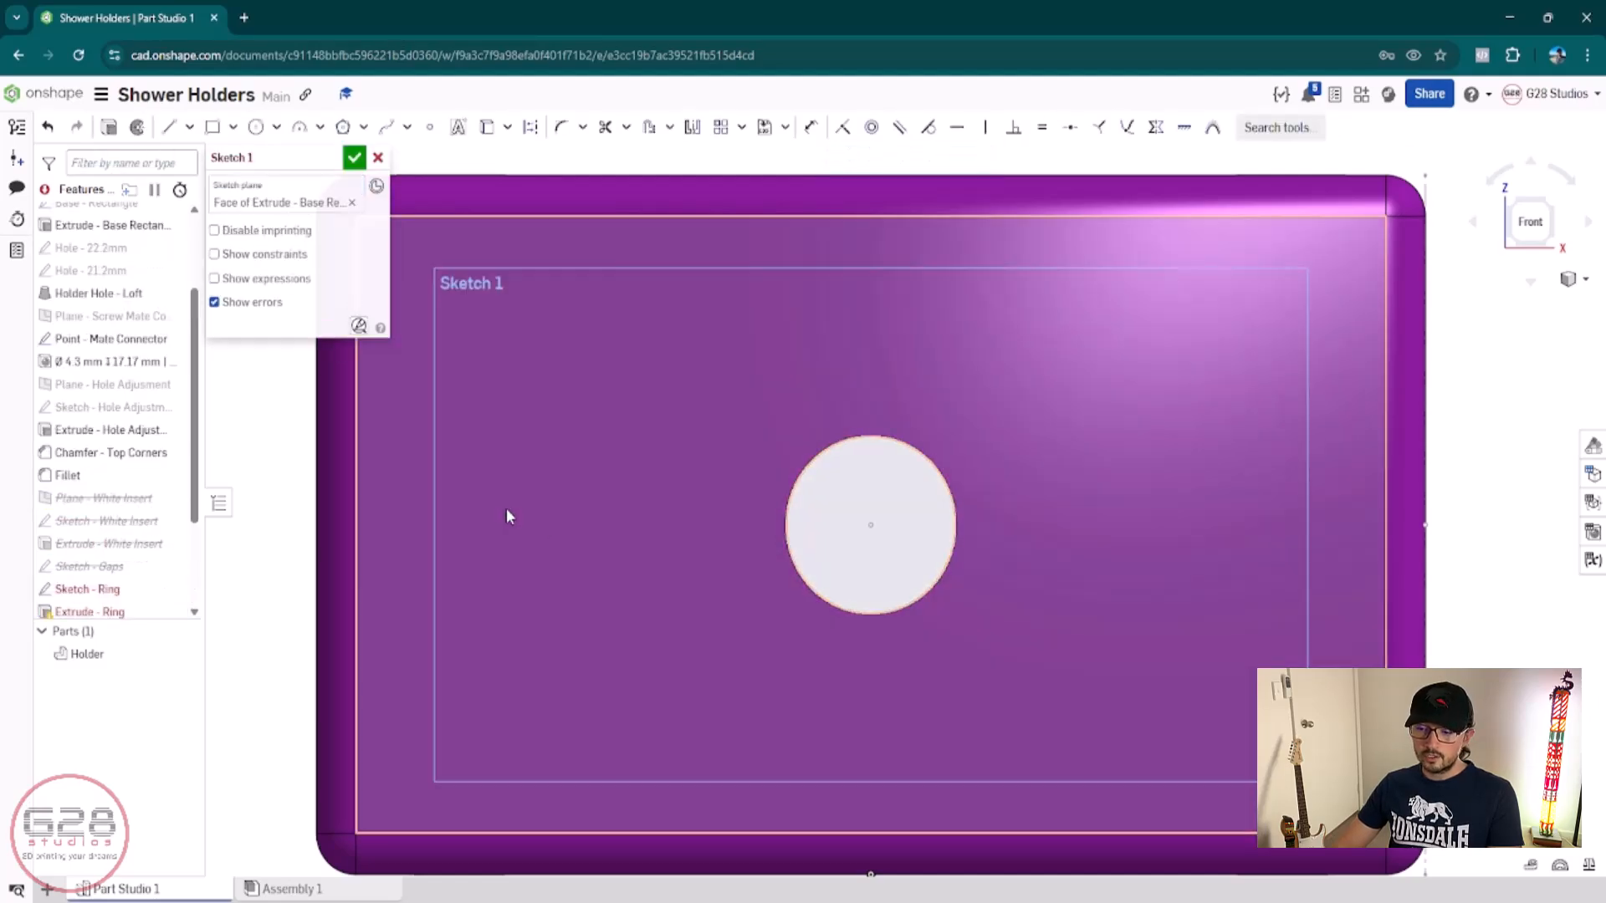
{"action": "left_click", "coordinate": [255, 127]}
{"action": "left_click", "coordinate": [871, 525]}
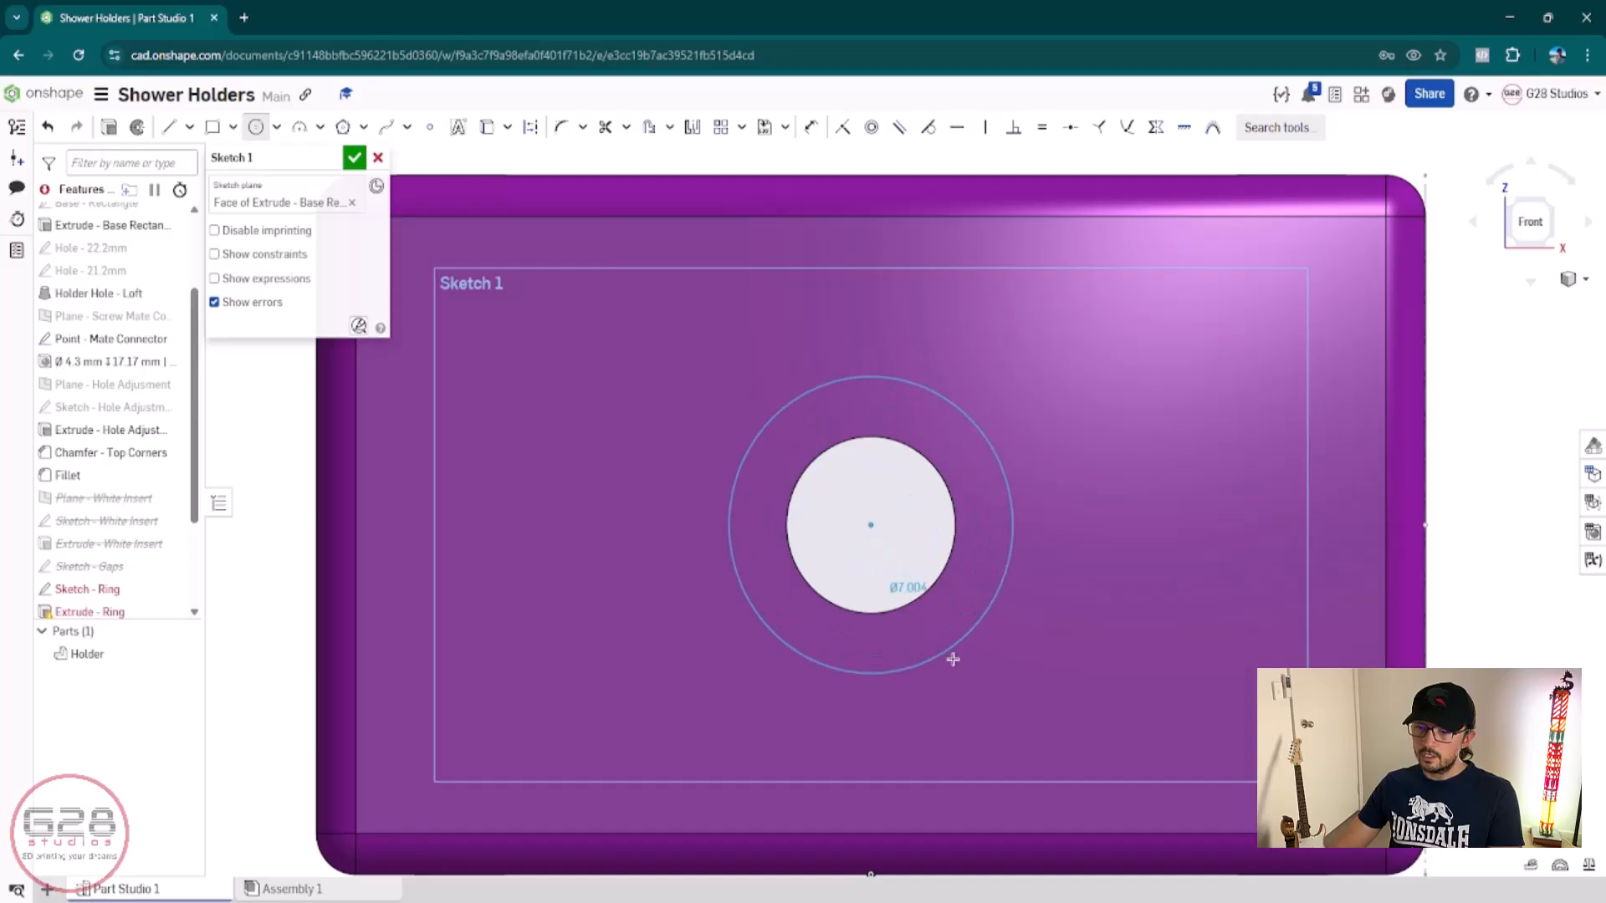
{"action": "left_click", "coordinate": [972, 685]}
{"action": "type", "text": "14"}
{"action": "key", "text": "Return"}
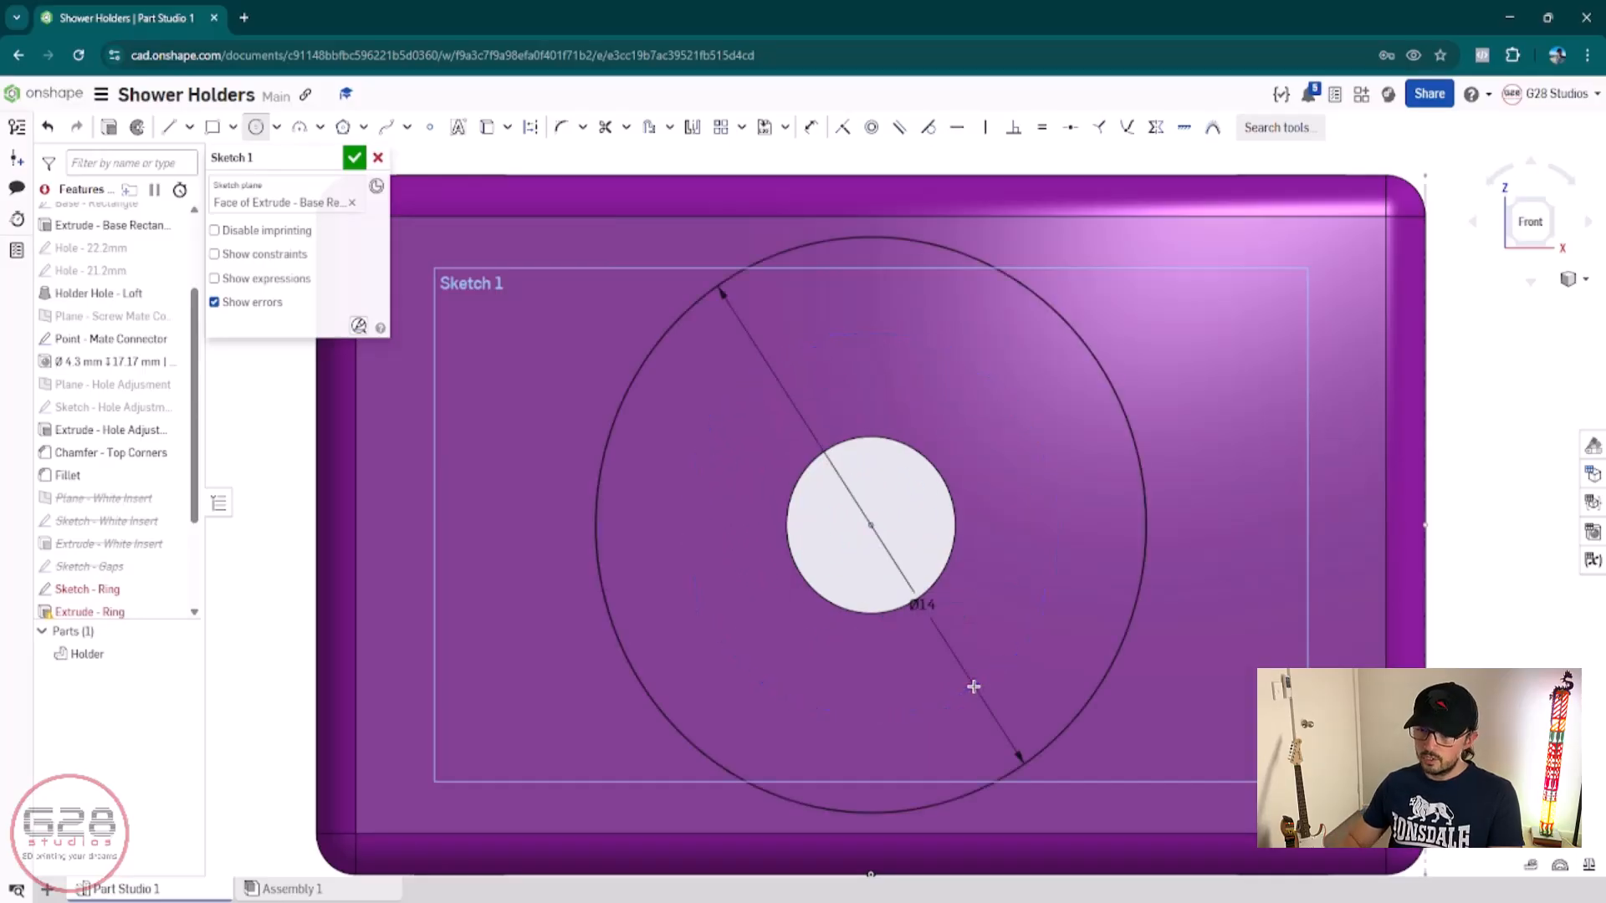
{"action": "left_click", "coordinate": [355, 159]}
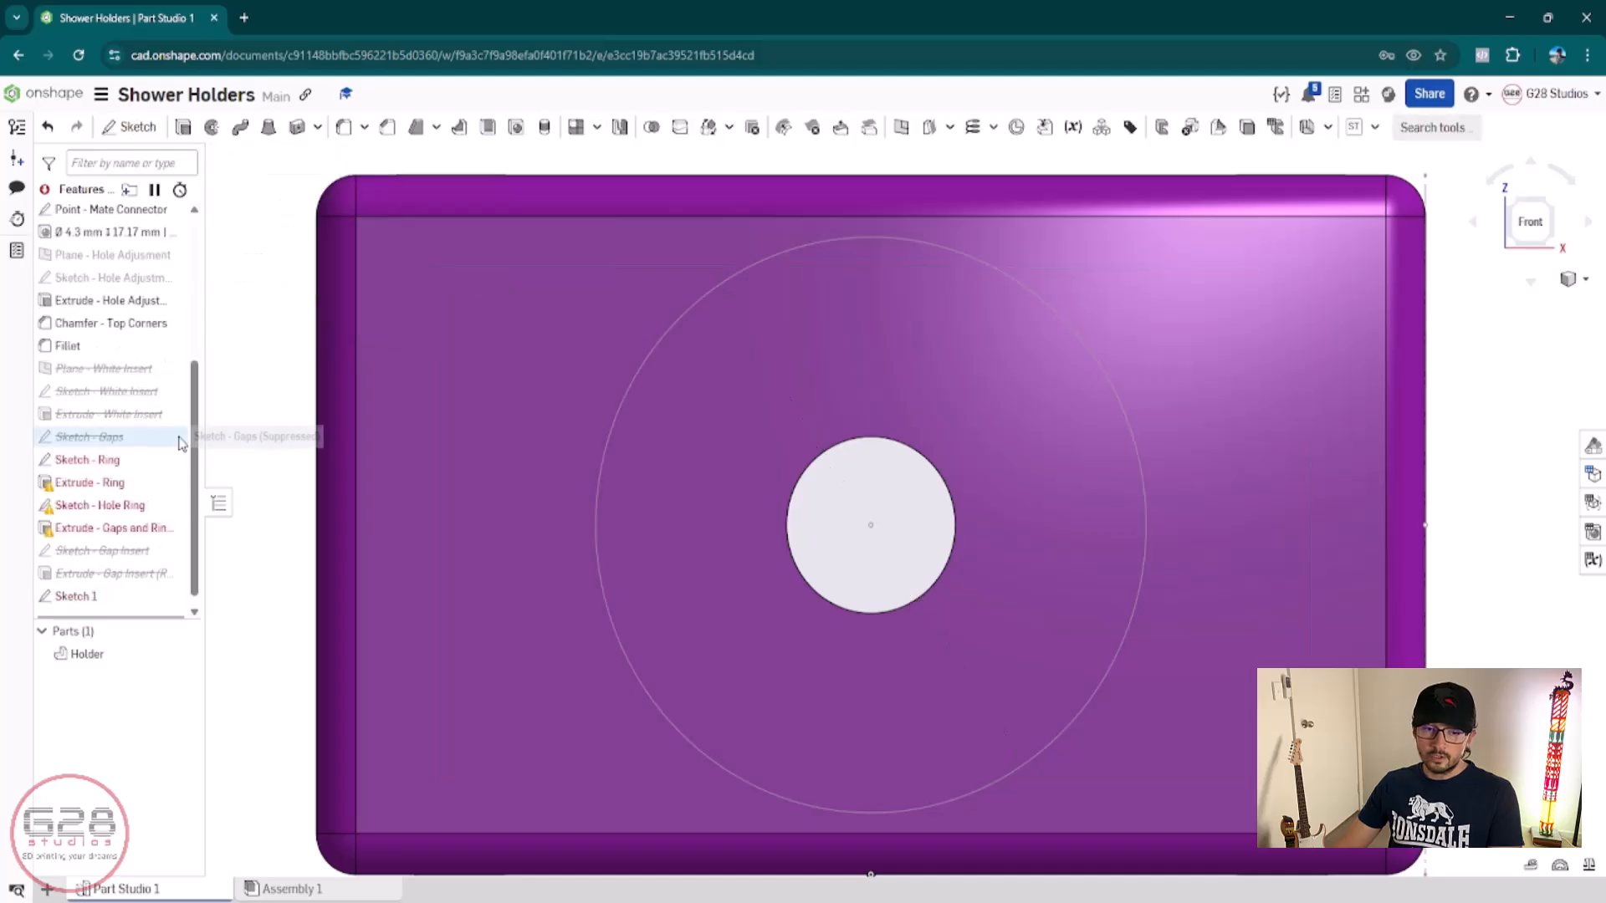
Step: Delete the broken Ring sketch and move the new circle sketch into its place before the Ring extrude
{"action": "right_click", "coordinate": [82, 467]}
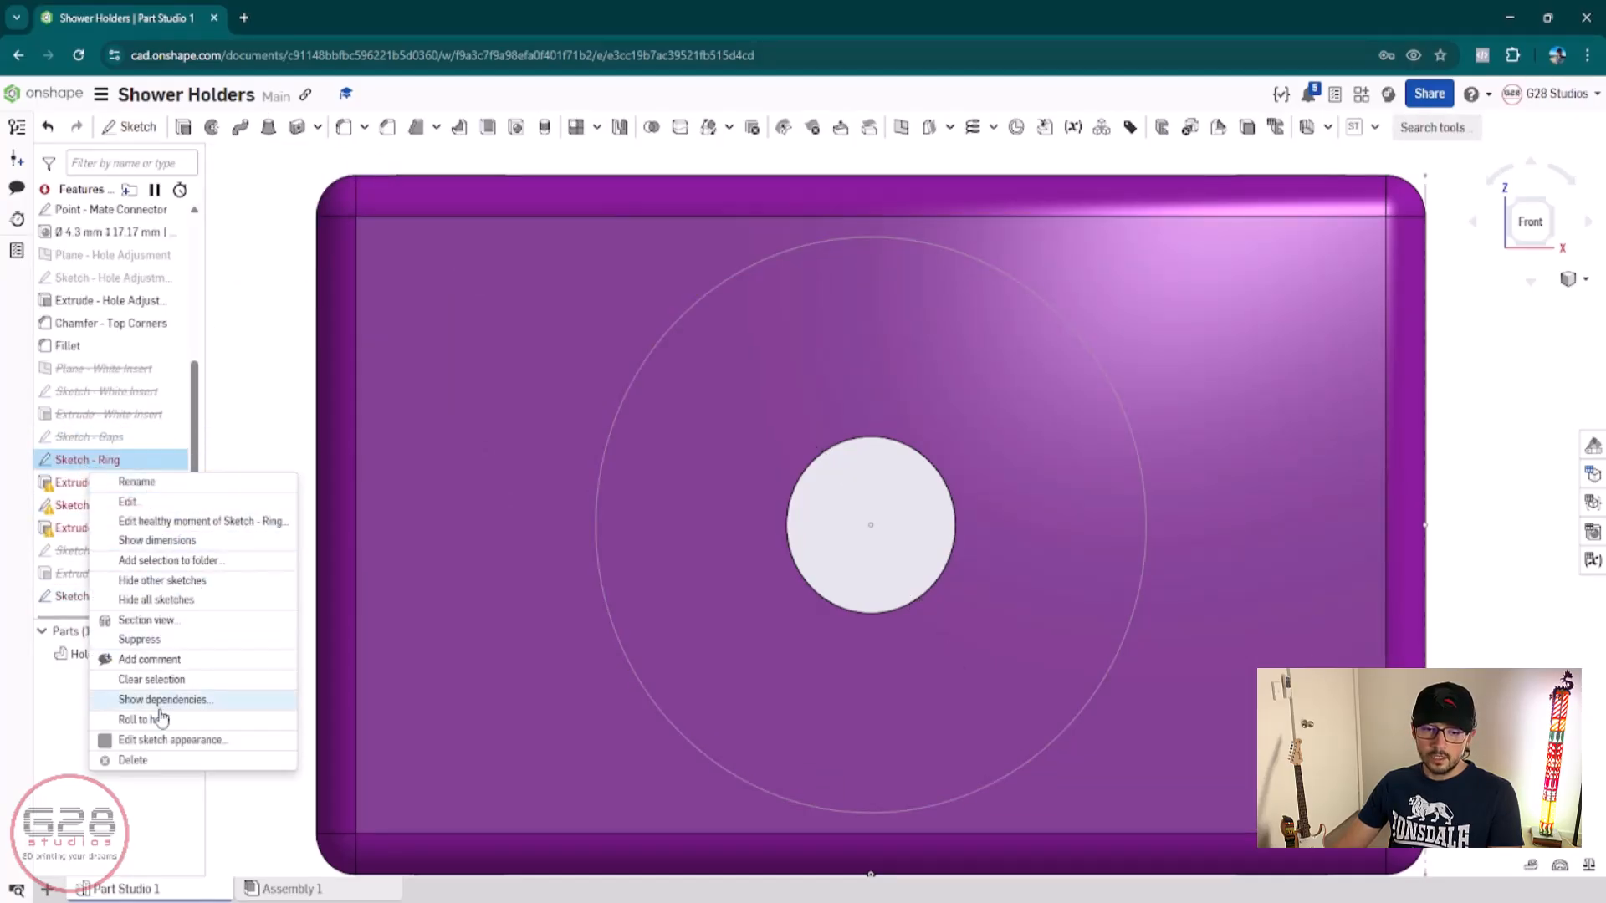
{"action": "left_click", "coordinate": [138, 760]}
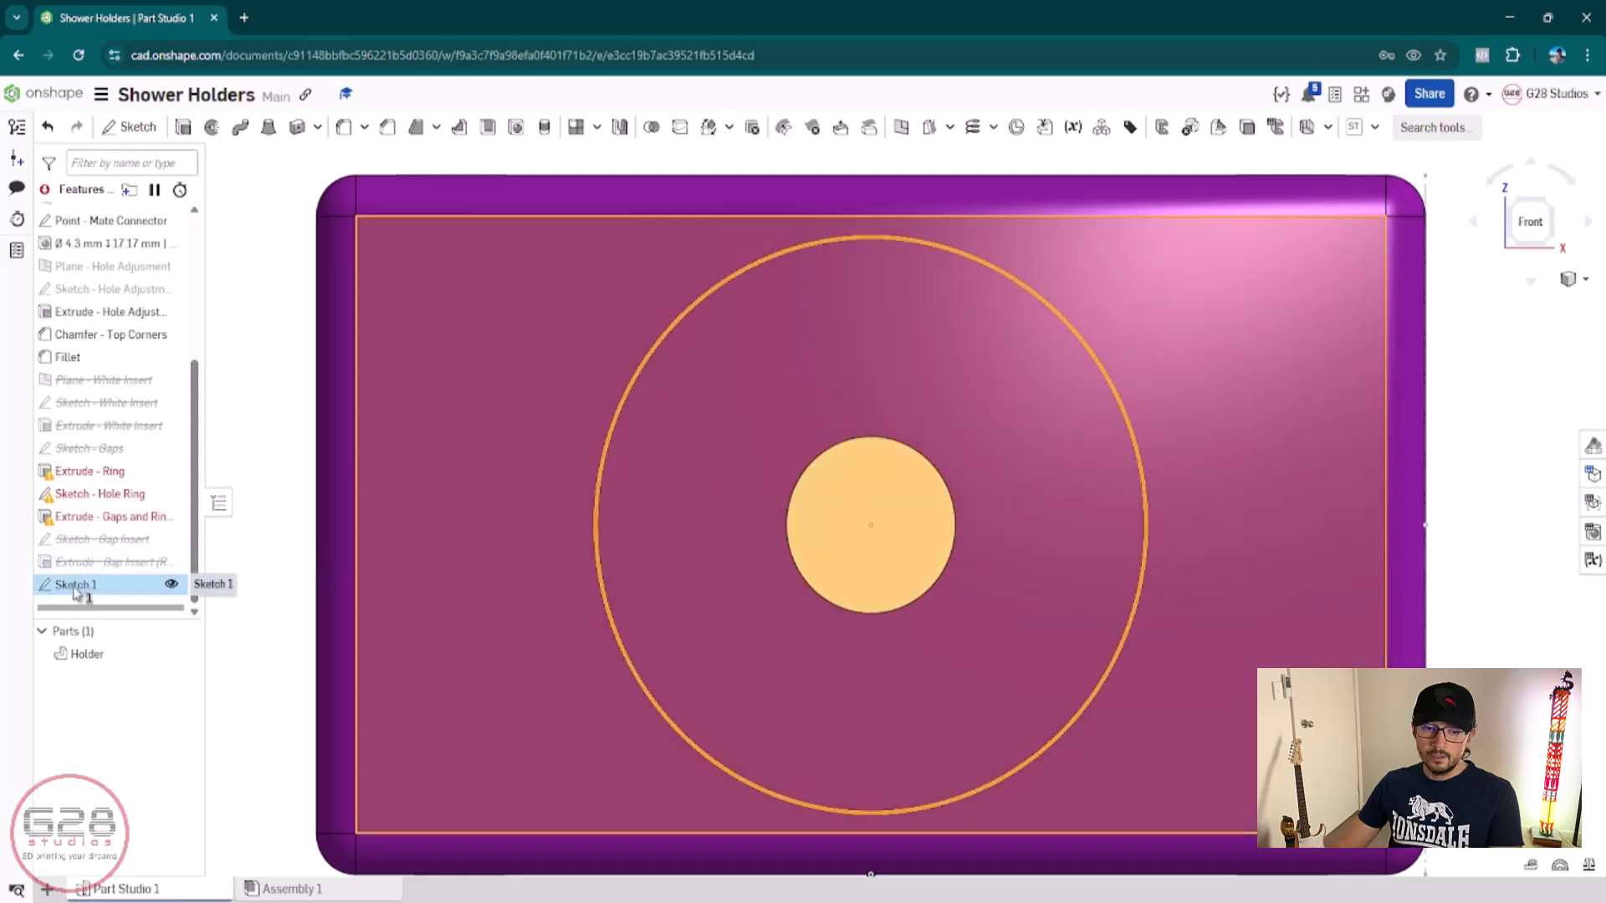
{"action": "left_click_drag", "start_coordinate": [75, 590], "coordinate": [107, 461]}
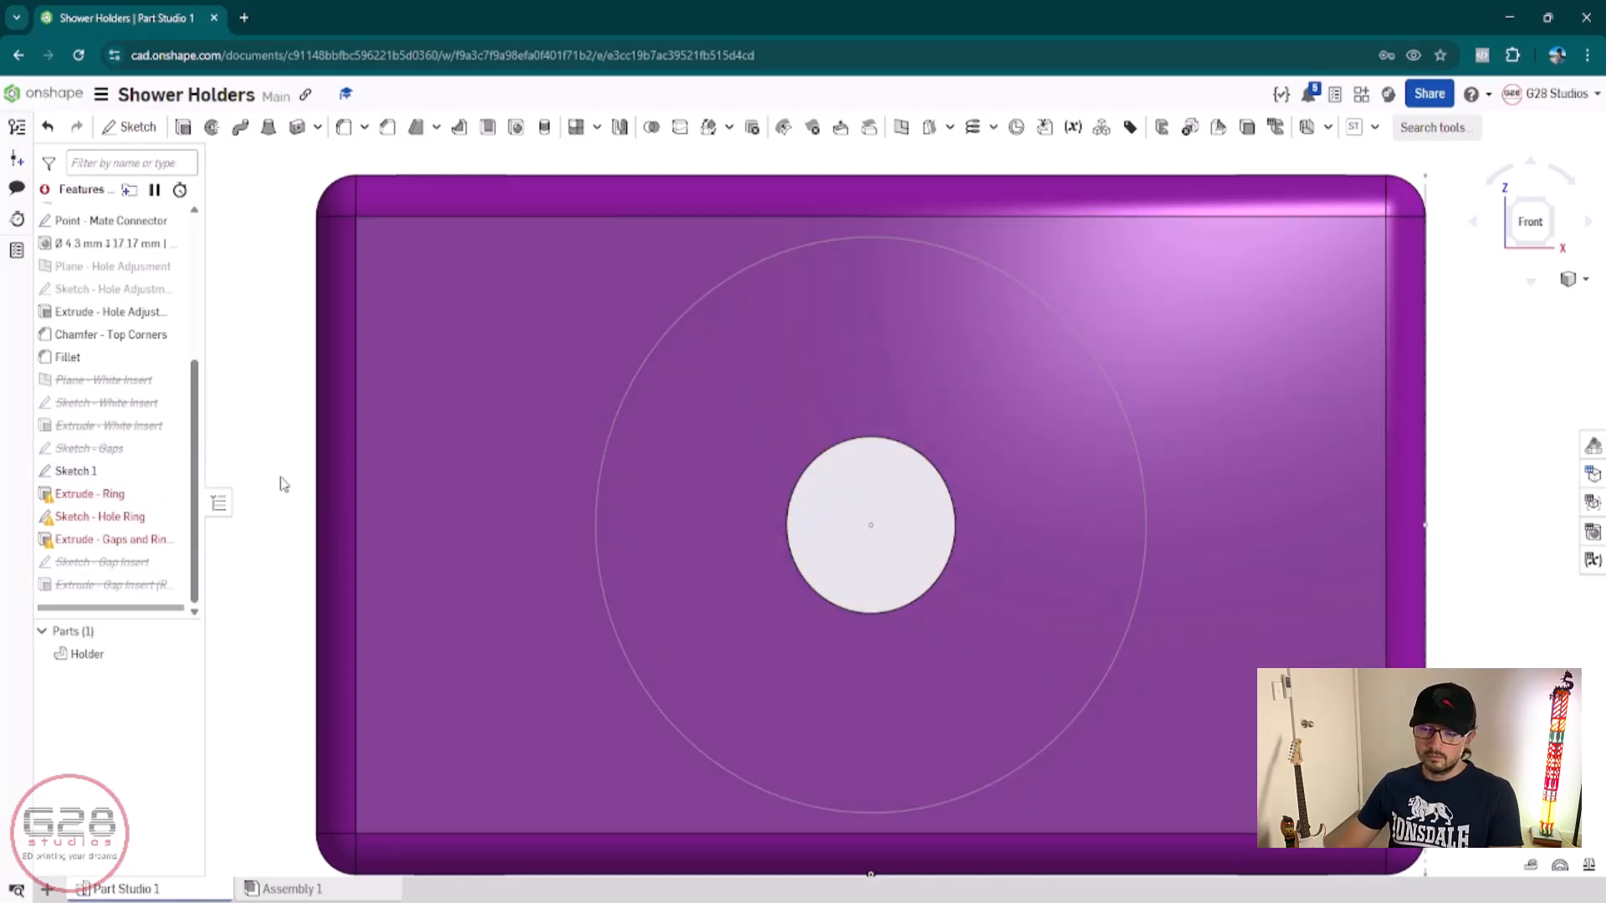
Step: Repair the Ring extrude by using the new sketch's region between circle and hole and setting the Holder as its merge scope
{"action": "double_click", "coordinate": [121, 496]}
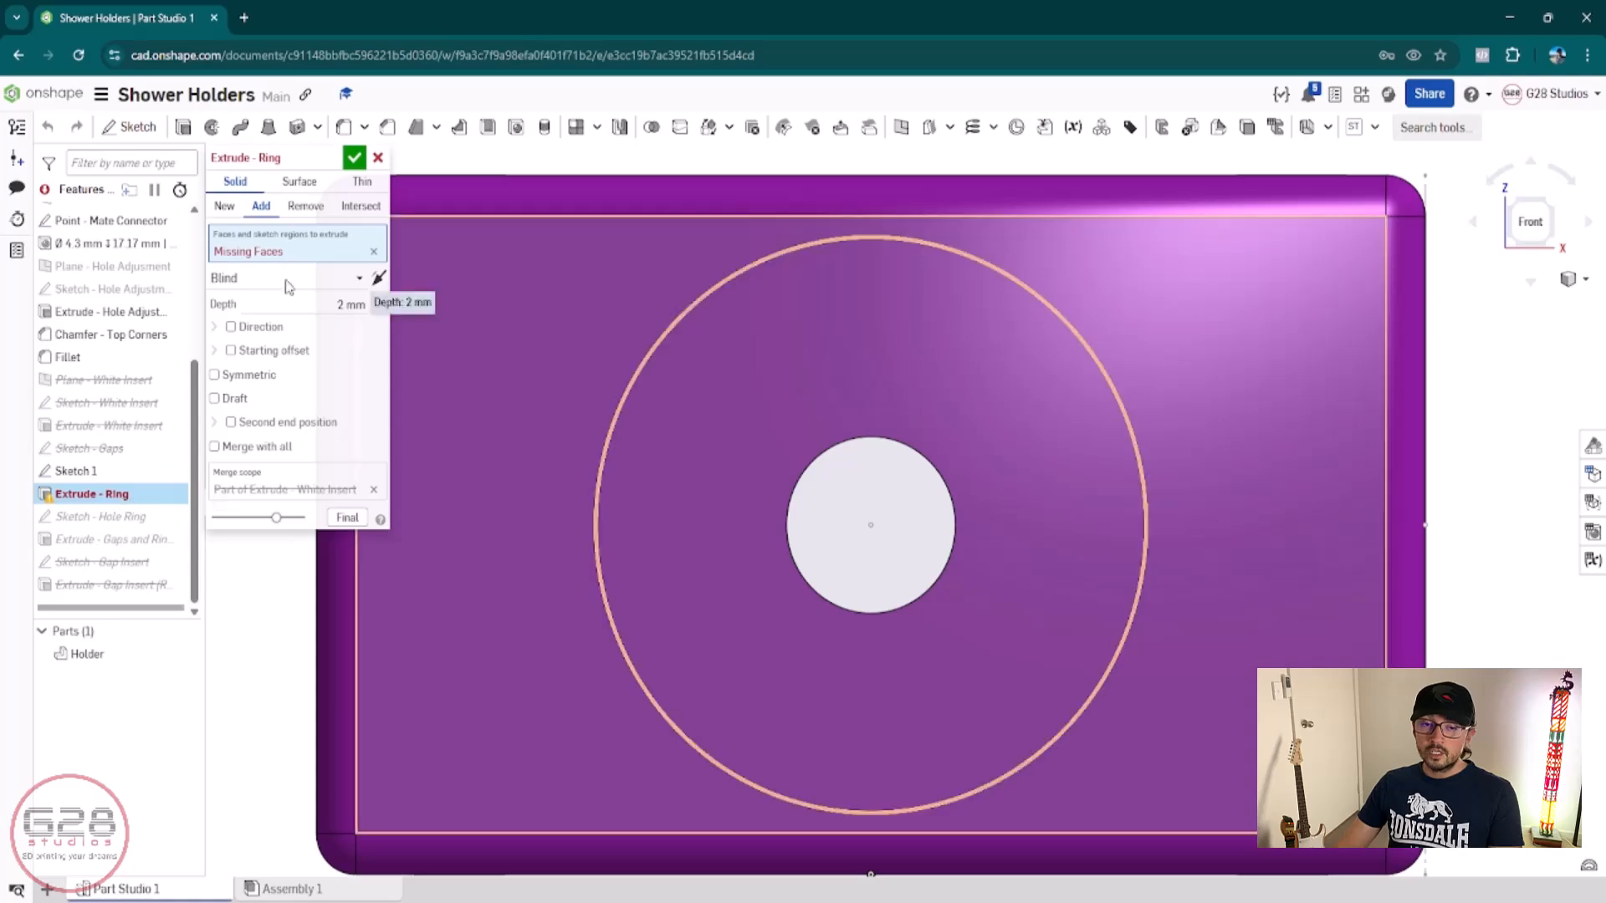
{"action": "left_click", "coordinate": [374, 251]}
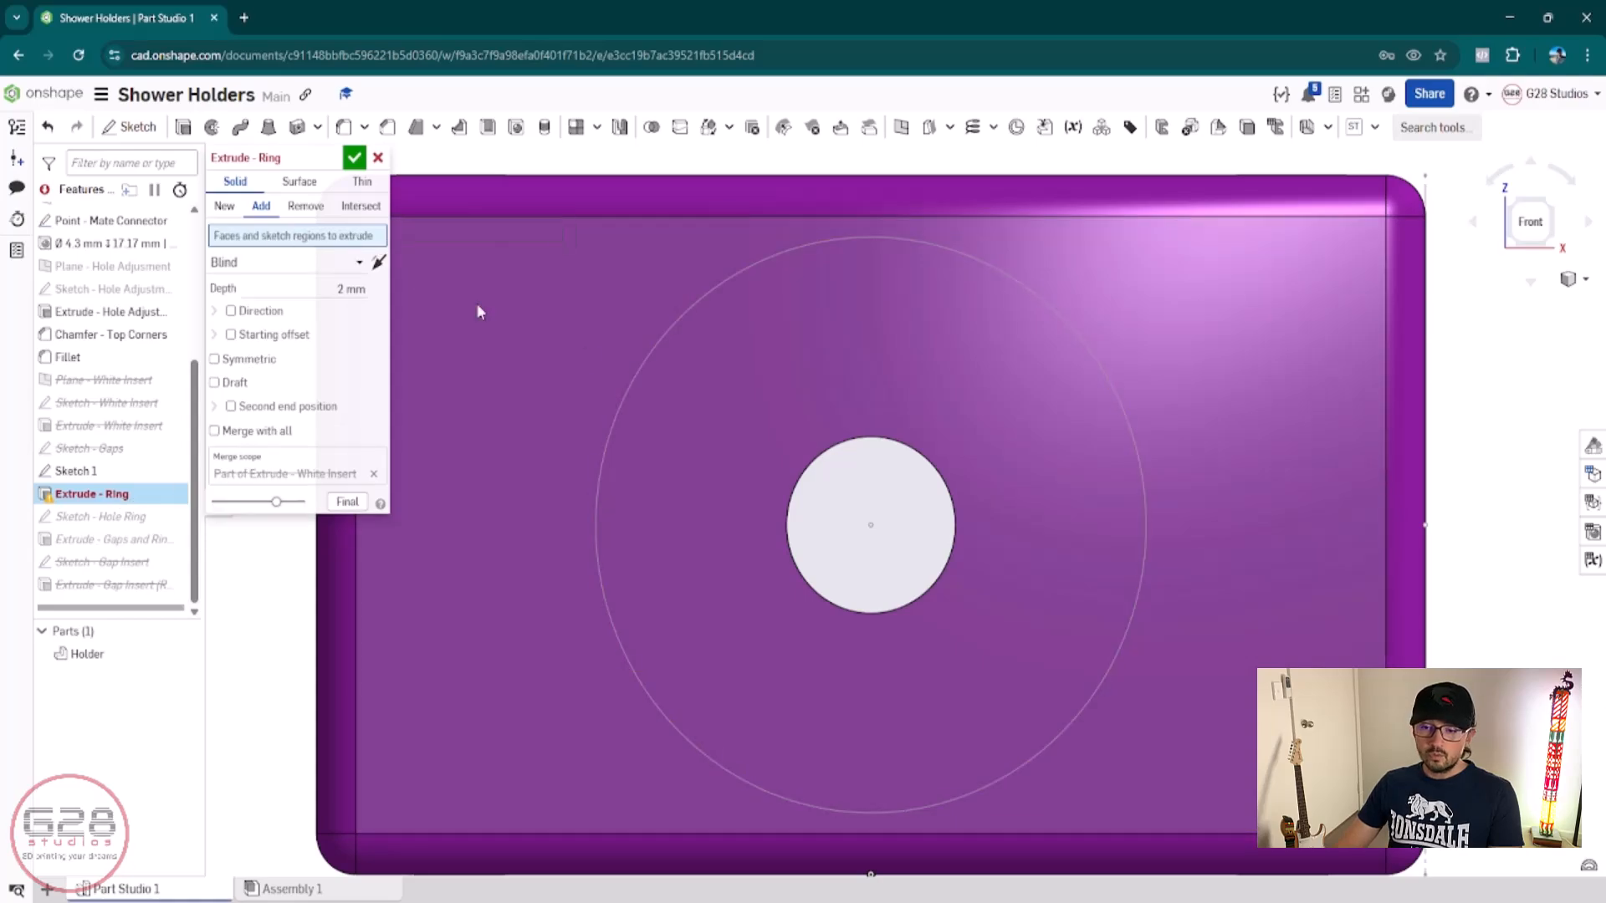
{"action": "left_click", "coordinate": [689, 307]}
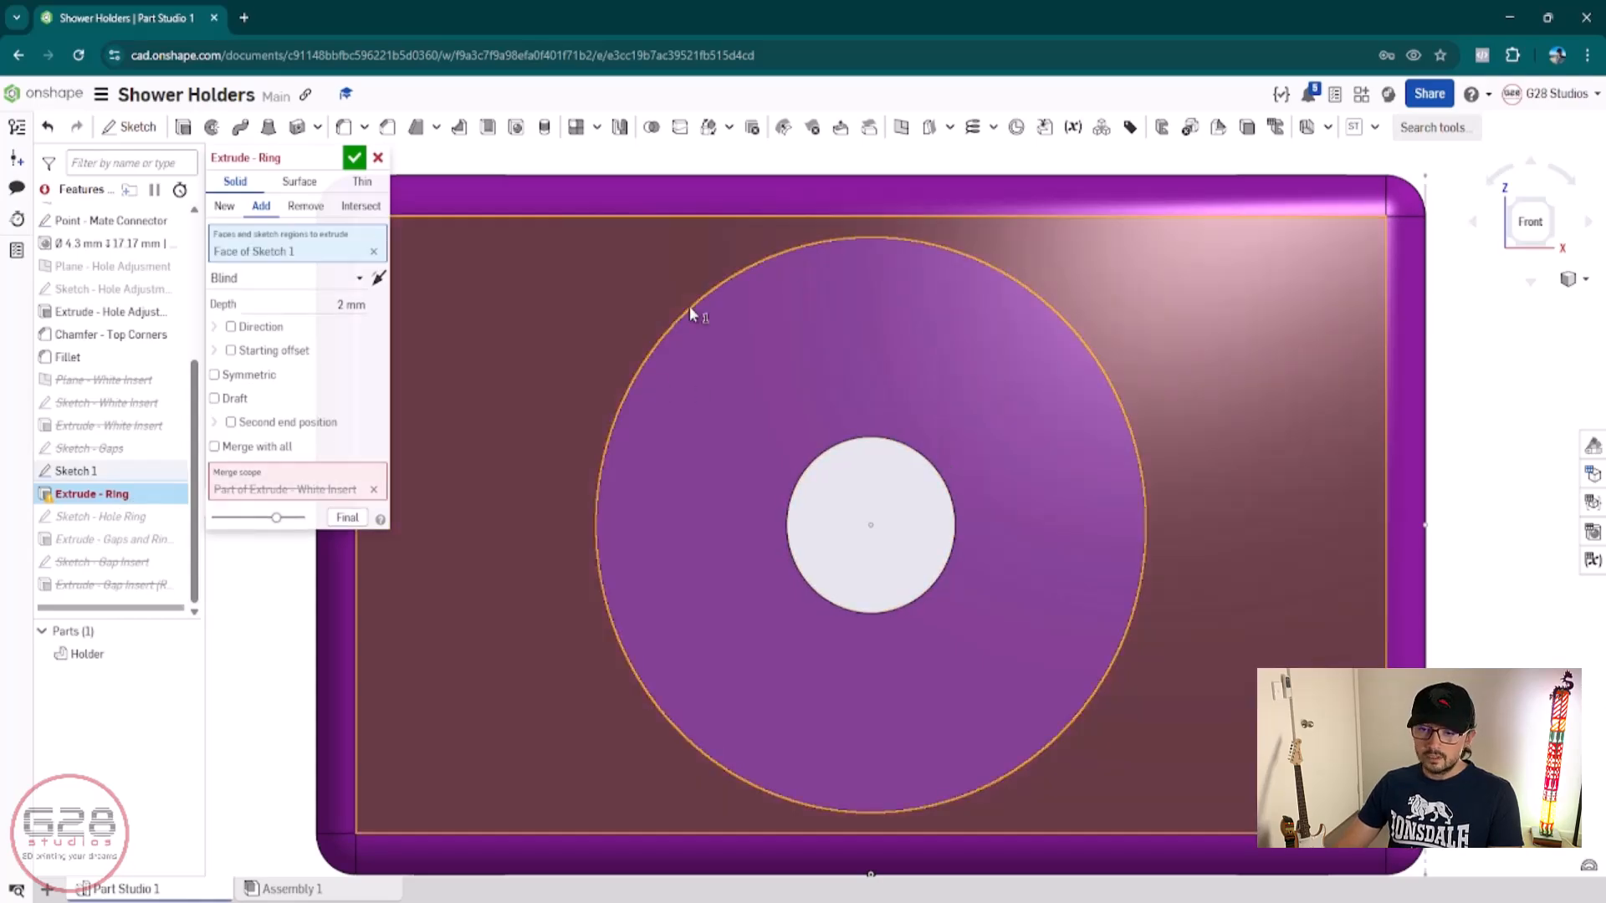
{"action": "left_click", "coordinate": [689, 307]}
{"action": "left_click", "coordinate": [739, 358]}
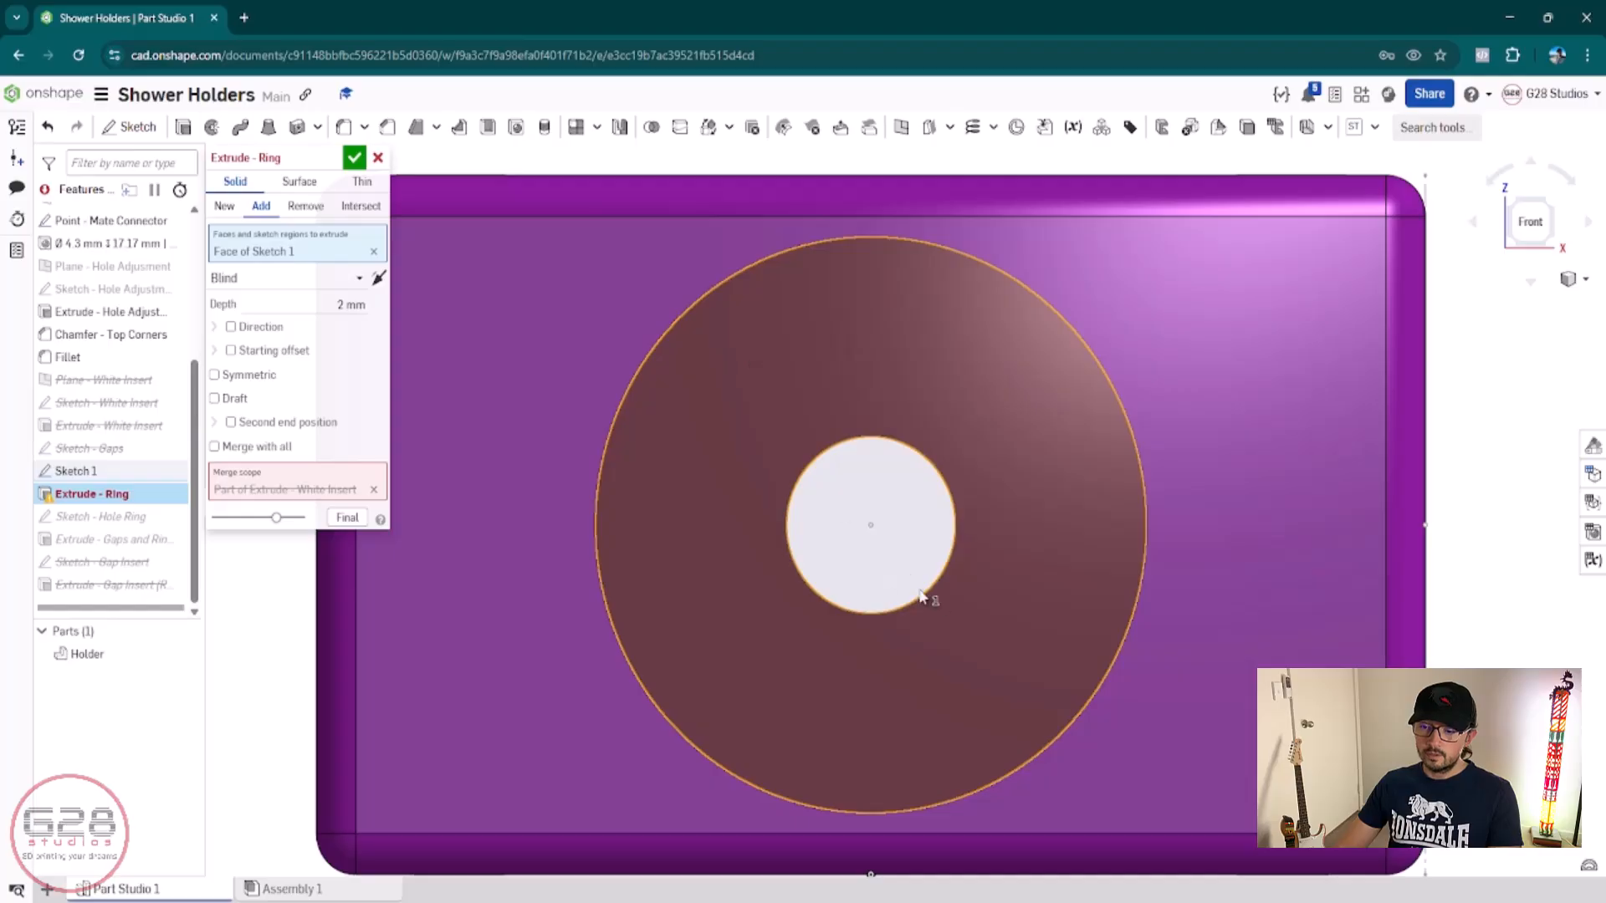
{"action": "right_click_drag", "start_coordinate": [1051, 577], "coordinate": [1150, 580]}
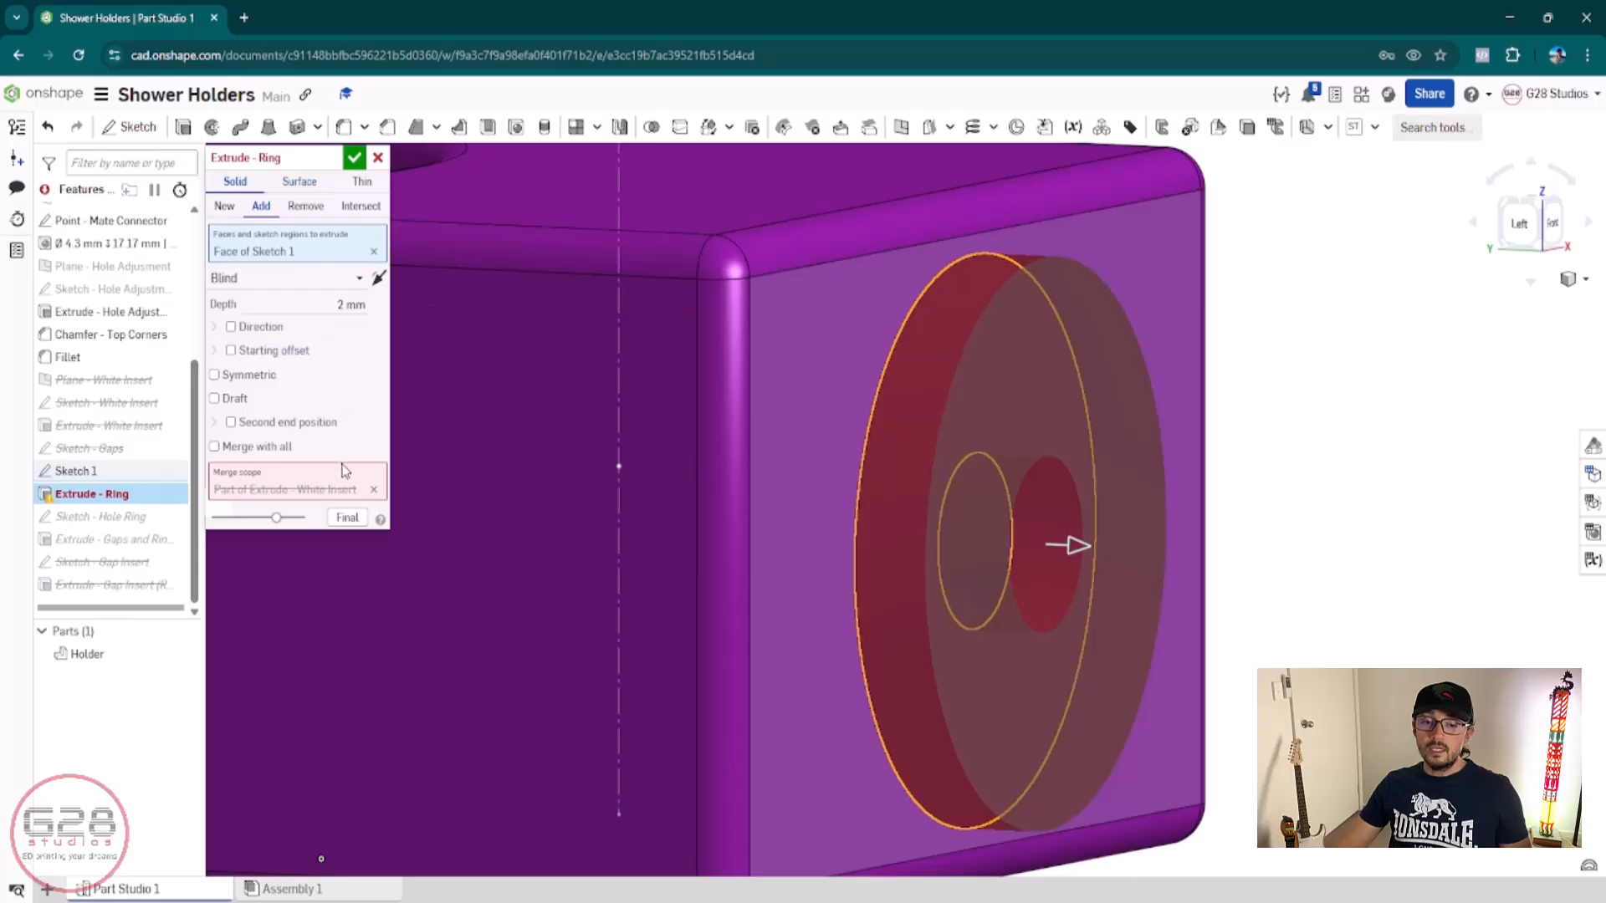
{"action": "left_click", "coordinate": [373, 489]}
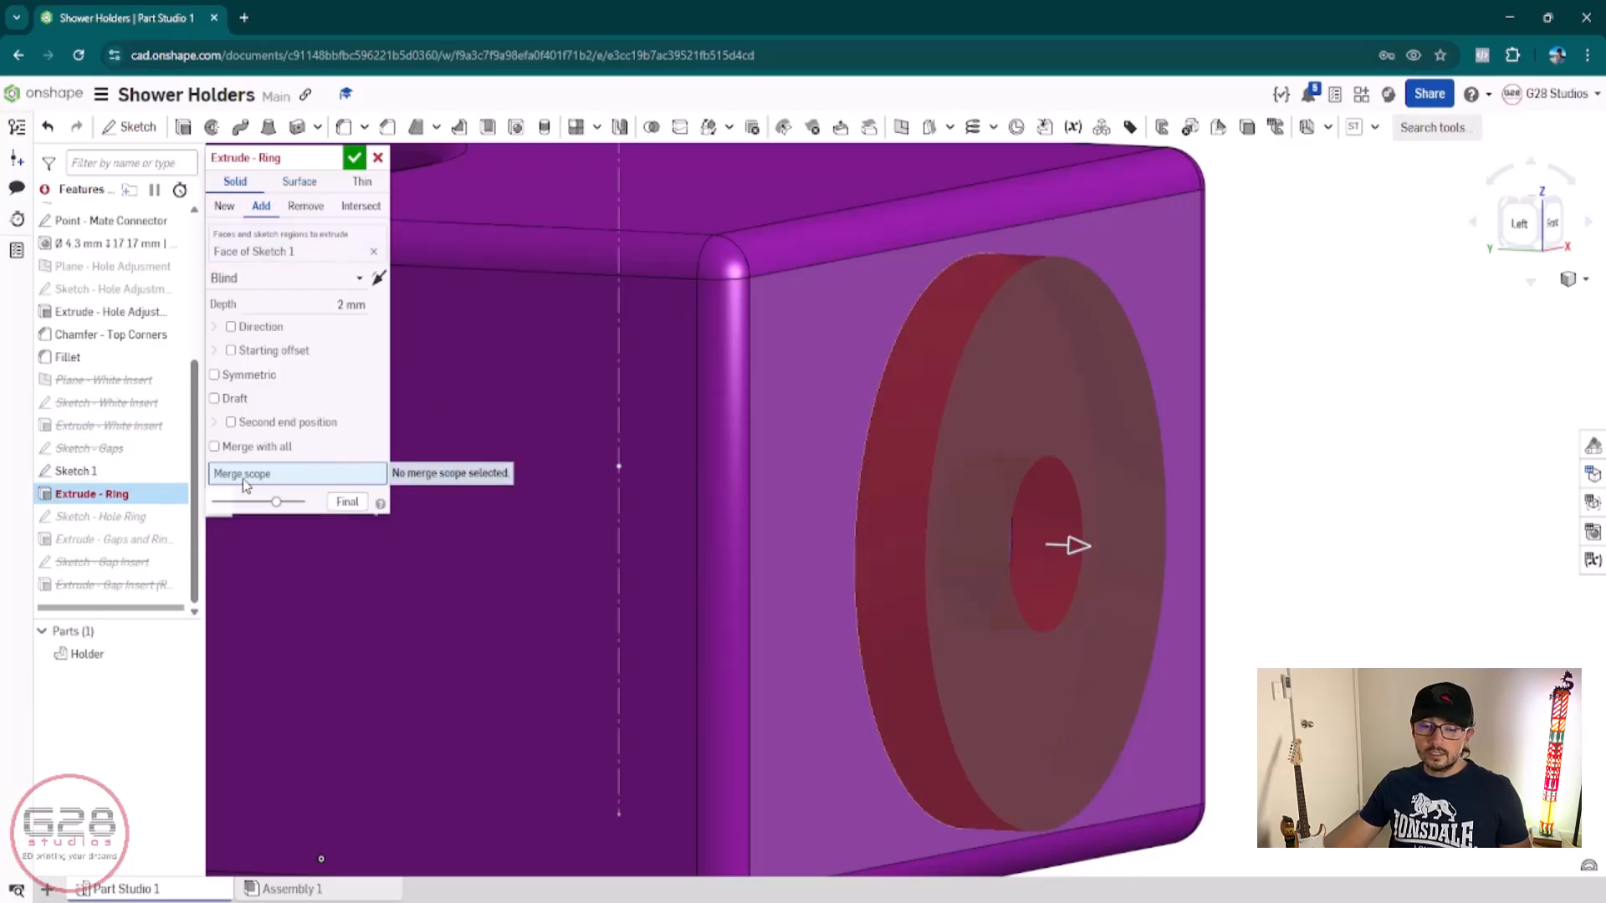
{"action": "left_click", "coordinate": [589, 475]}
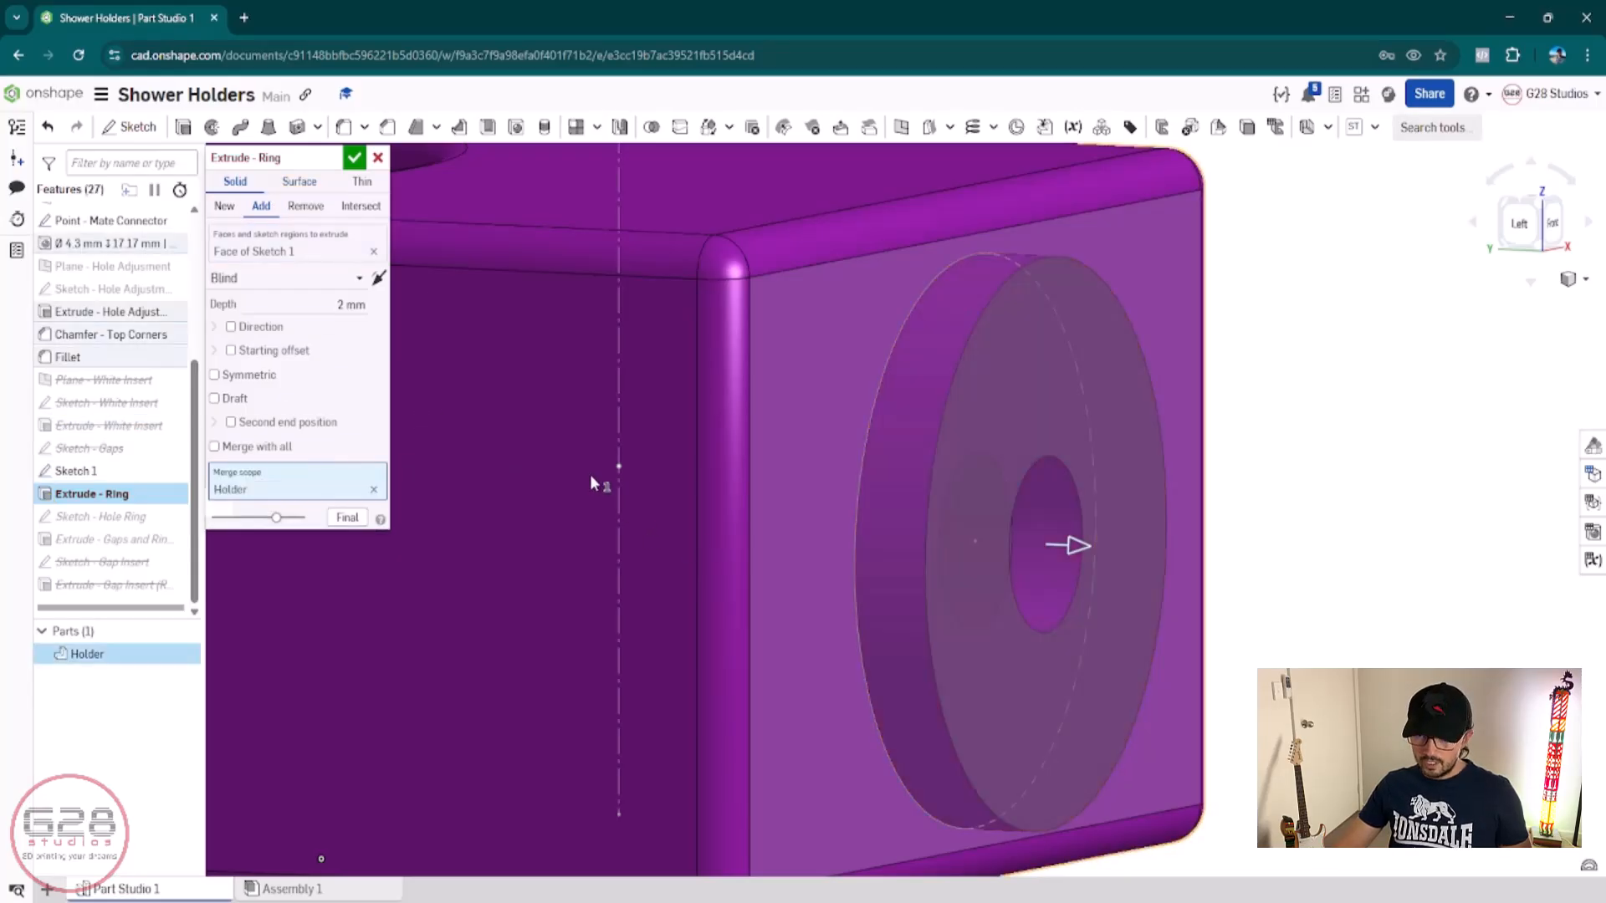
{"action": "left_click", "coordinate": [354, 158]}
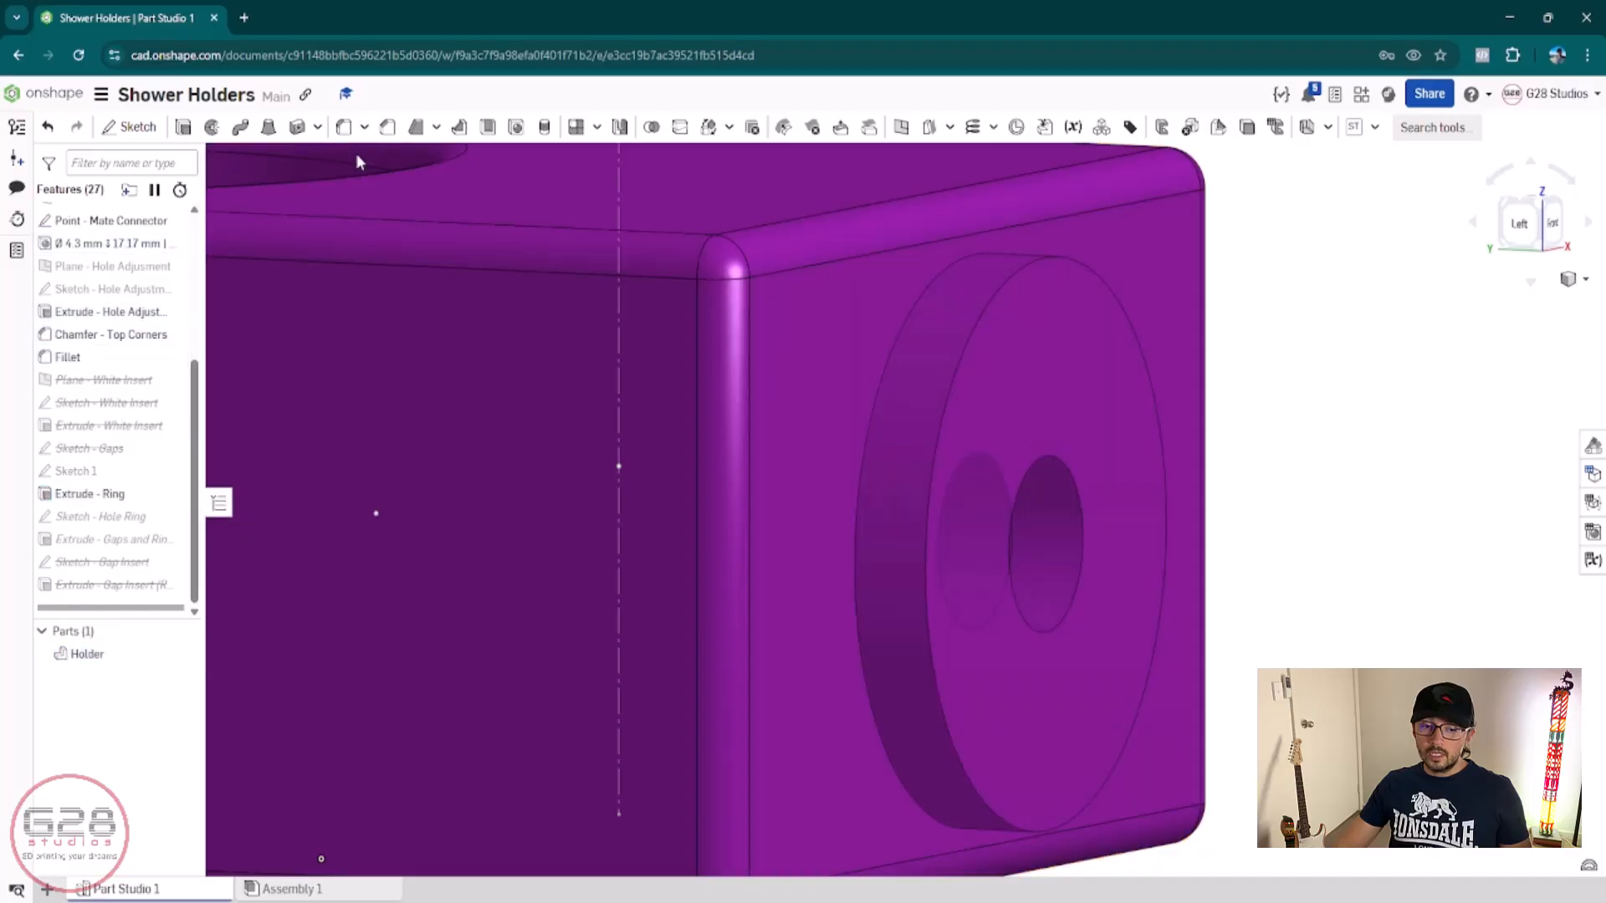
Step: Replace the missing sketch plane of the Hole Ring sketch with the front face of the rebuilt ring
{"action": "mouse_move", "coordinate": [963, 601]}
{"action": "right_mouse_down"}
{"action": "mouse_move", "coordinate": [967, 618]}
{"action": "mouse_move", "coordinate": [902, 647]}
{"action": "right_mouse_up"}
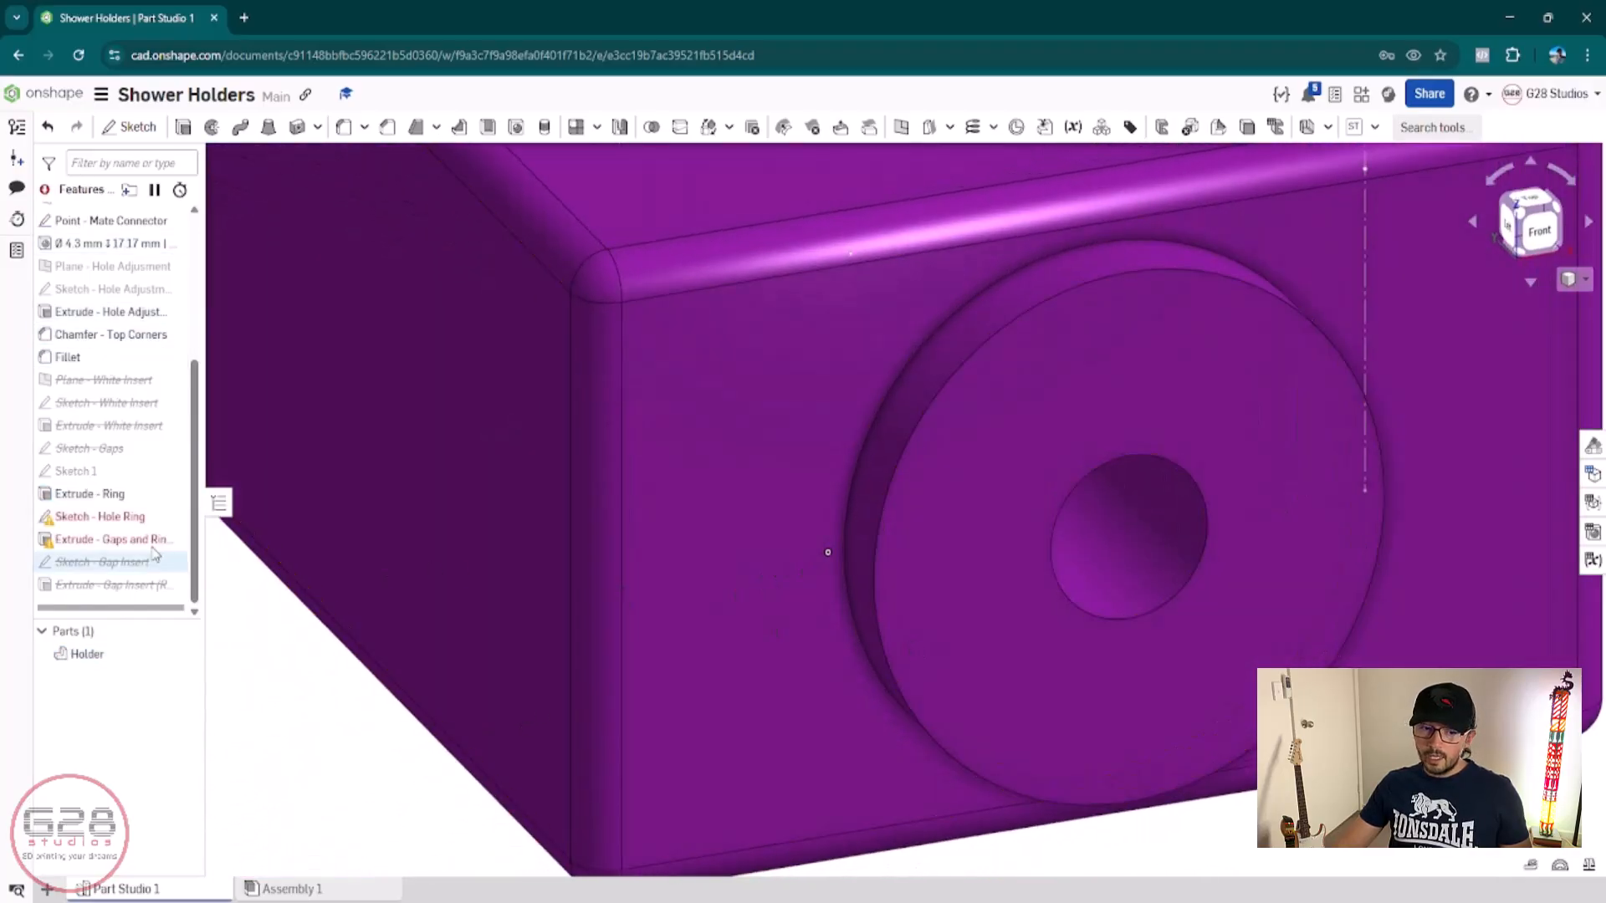
{"action": "double_click", "coordinate": [120, 519]}
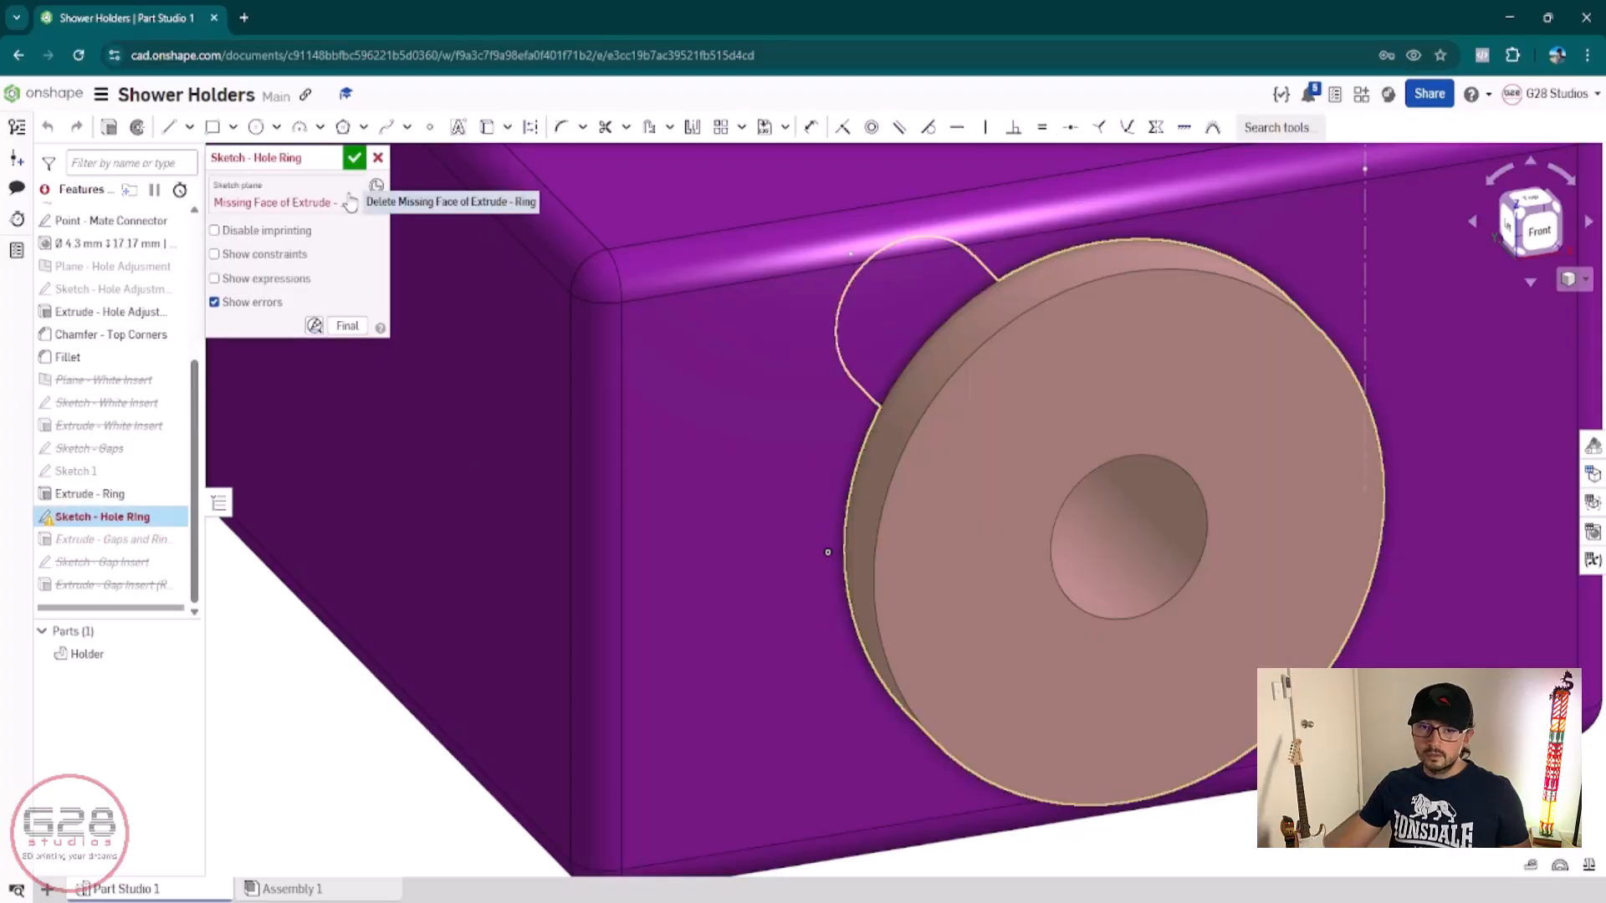
{"action": "left_click", "coordinate": [352, 203]}
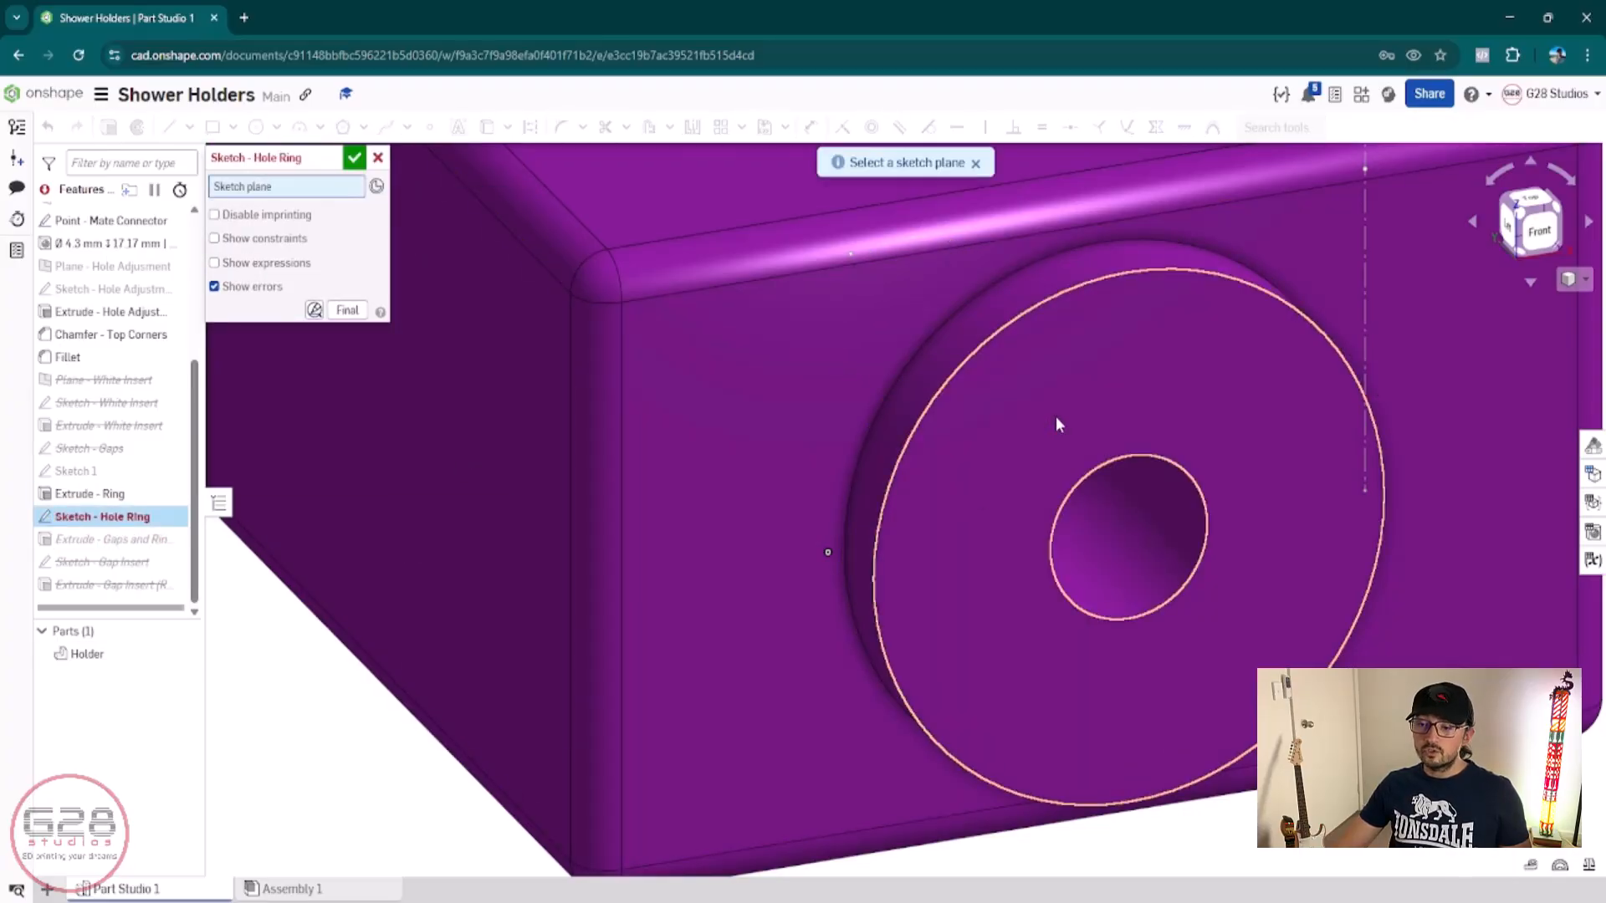
{"action": "left_click", "coordinate": [1055, 415]}
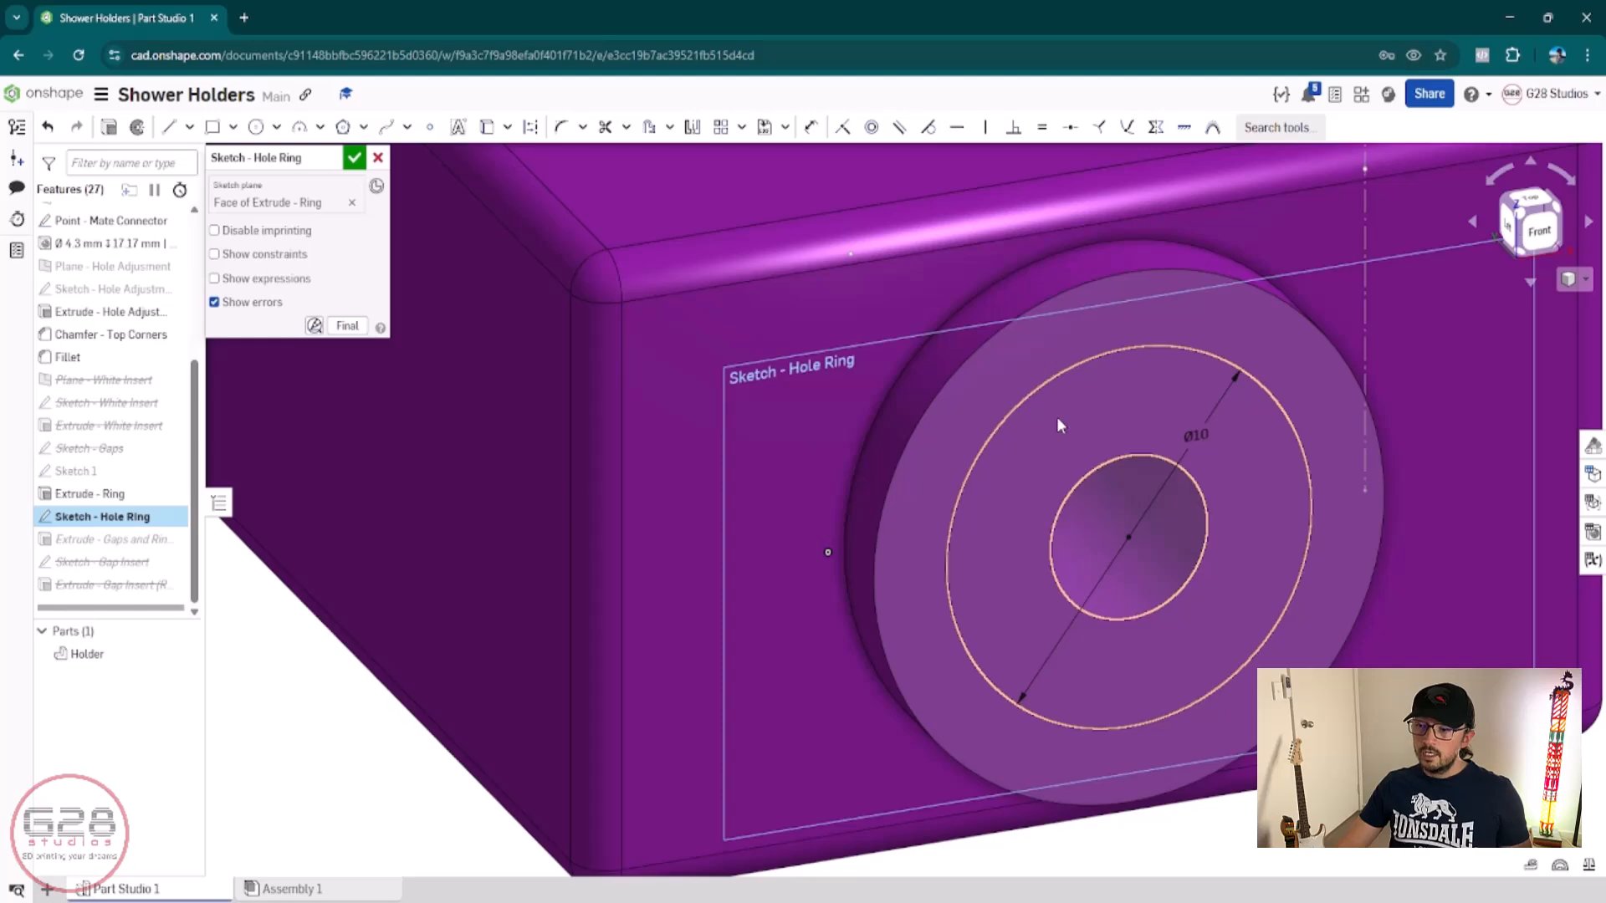
{"action": "left_click", "coordinate": [358, 158]}
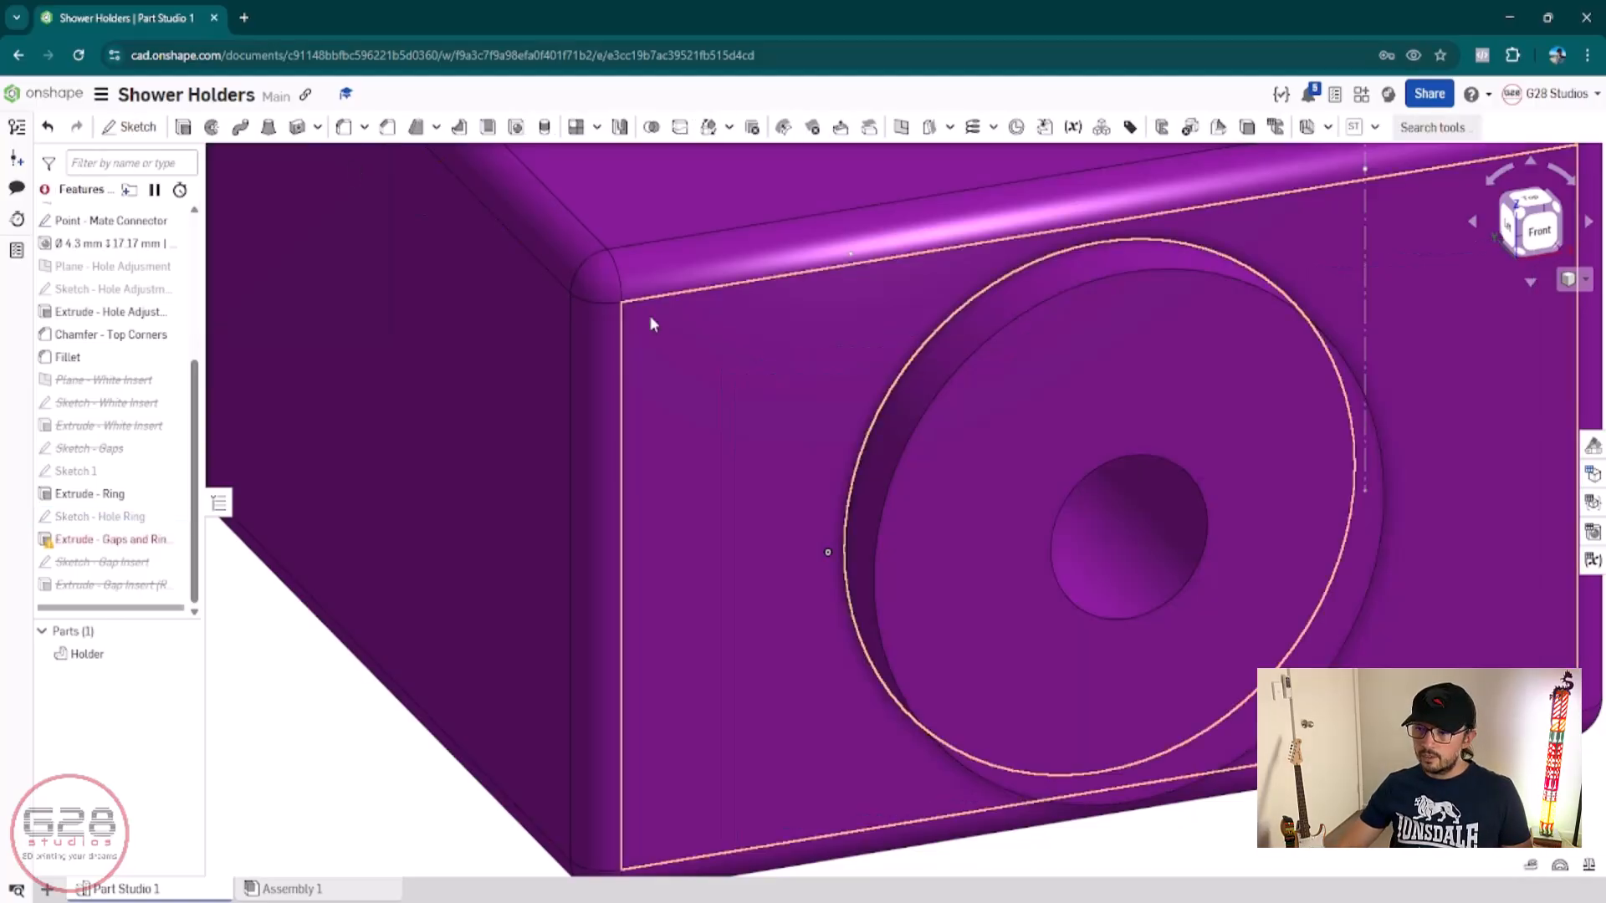
Step: Repair the Gaps and Ring cut by removing the Gaps sketch faces, ending it at the holder's front face and merging with the Holder
{"action": "double_click", "coordinate": [105, 539]}
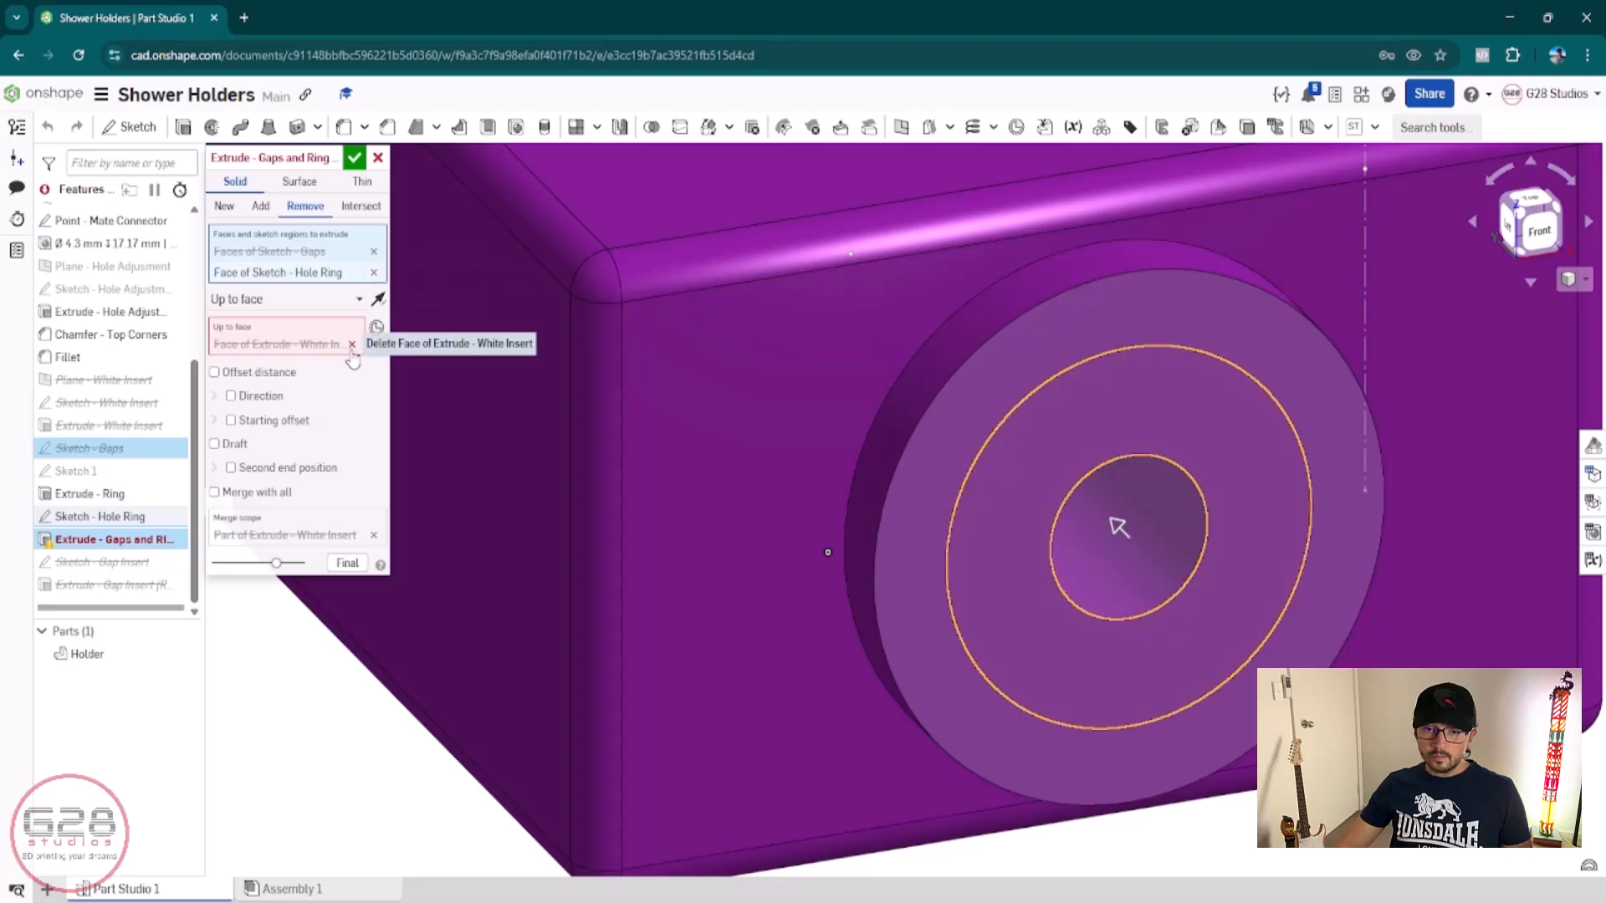
{"action": "left_click", "coordinate": [353, 346]}
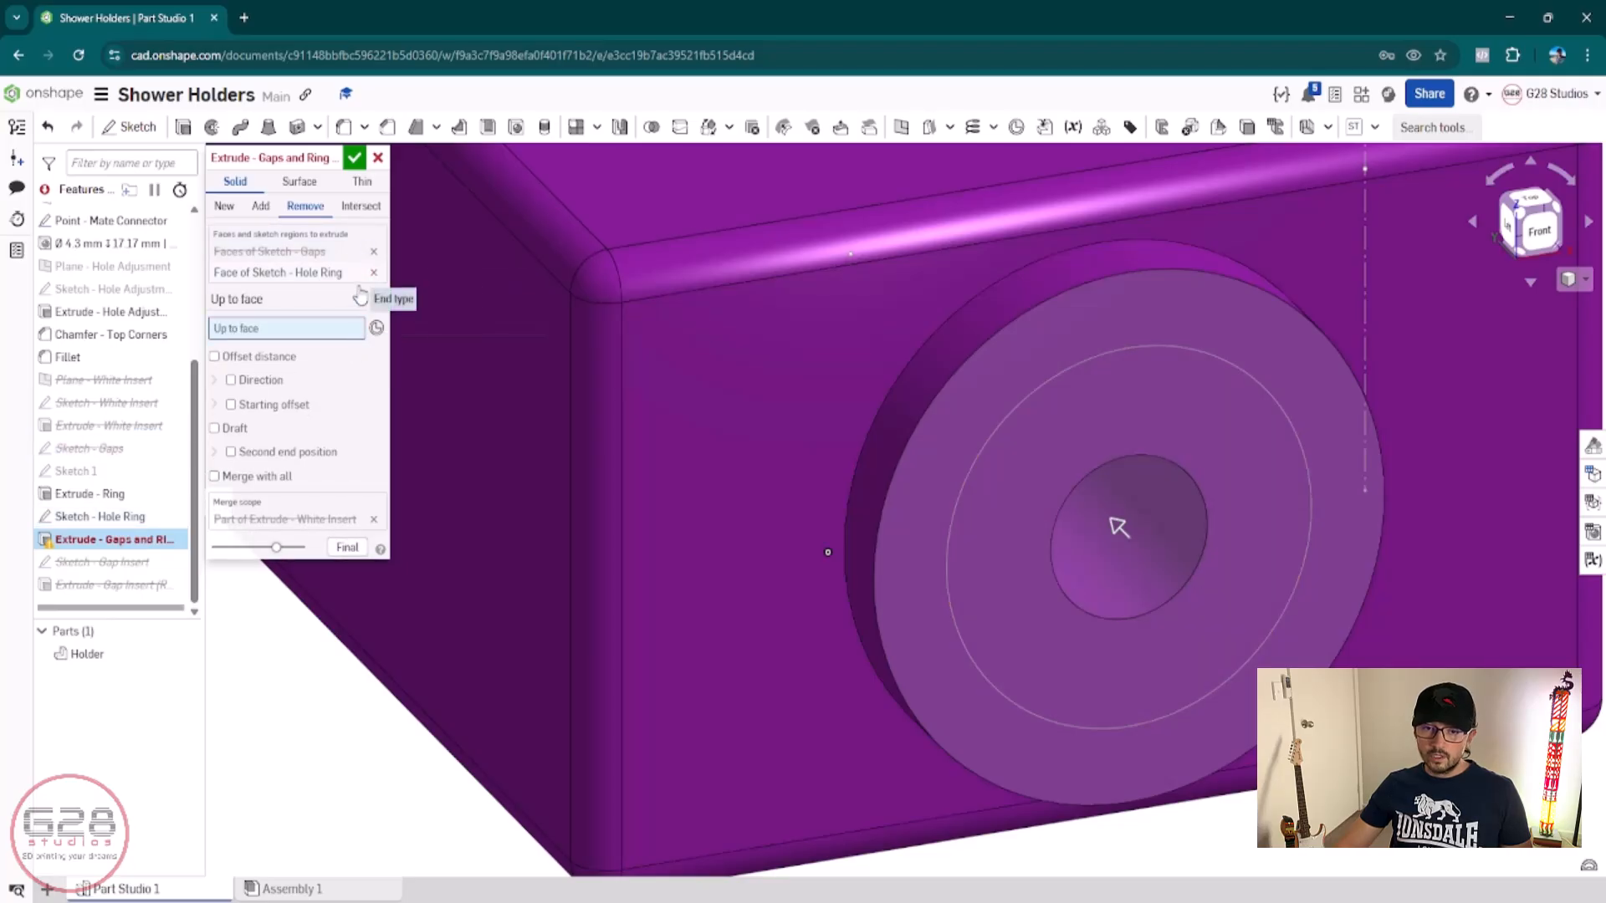
{"action": "left_click", "coordinate": [374, 251]}
{"action": "left_click", "coordinate": [304, 308]}
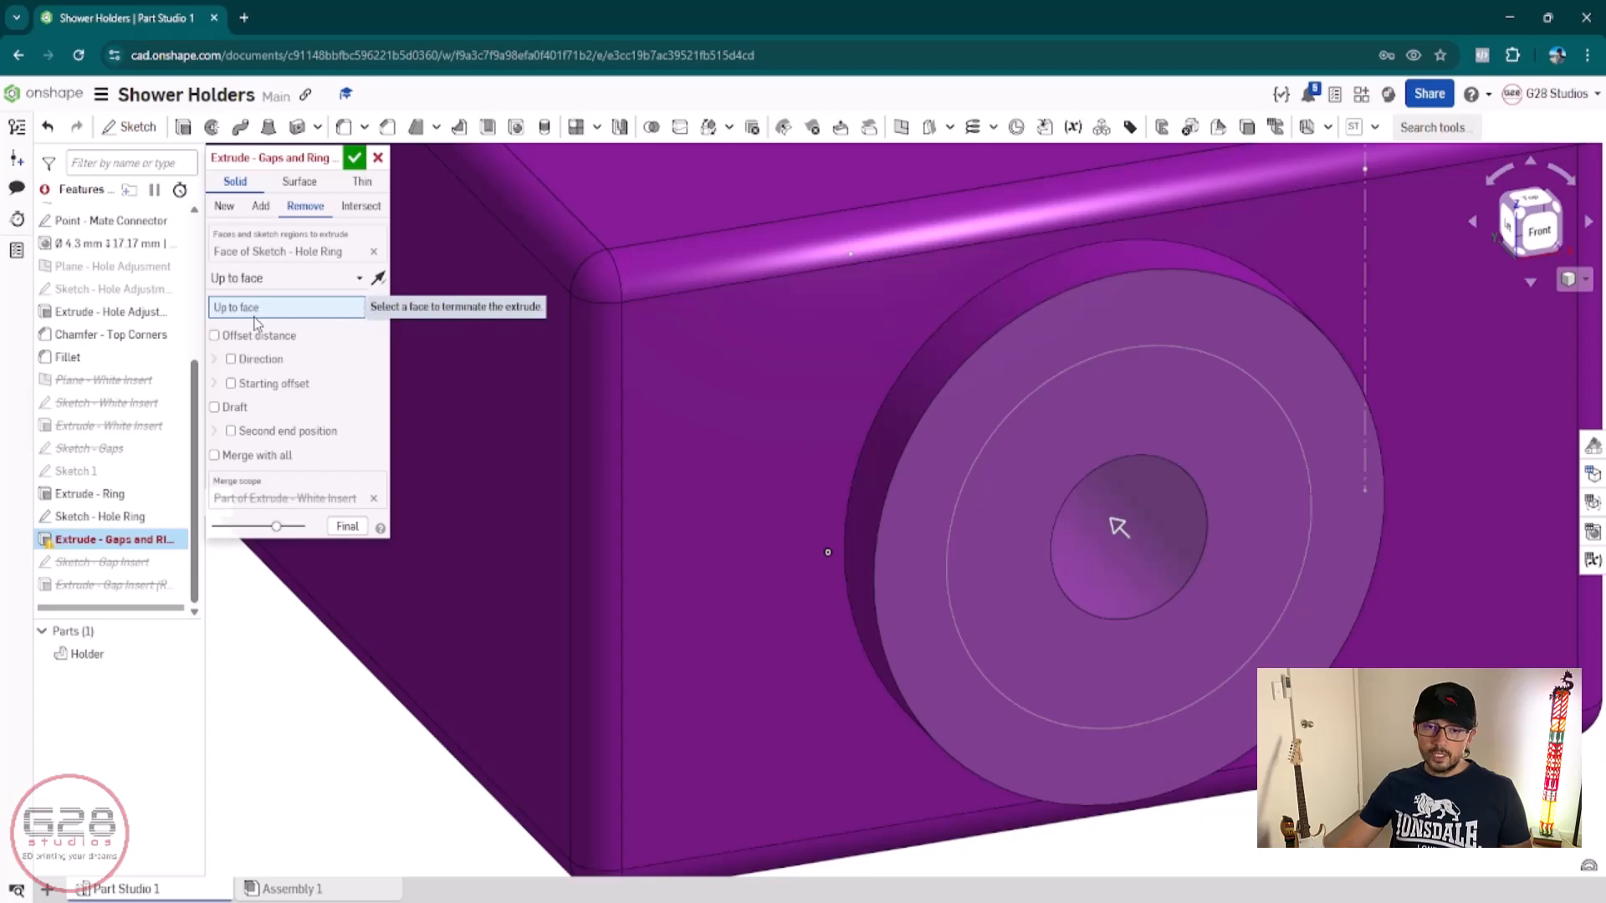
{"action": "left_click", "coordinate": [374, 499]}
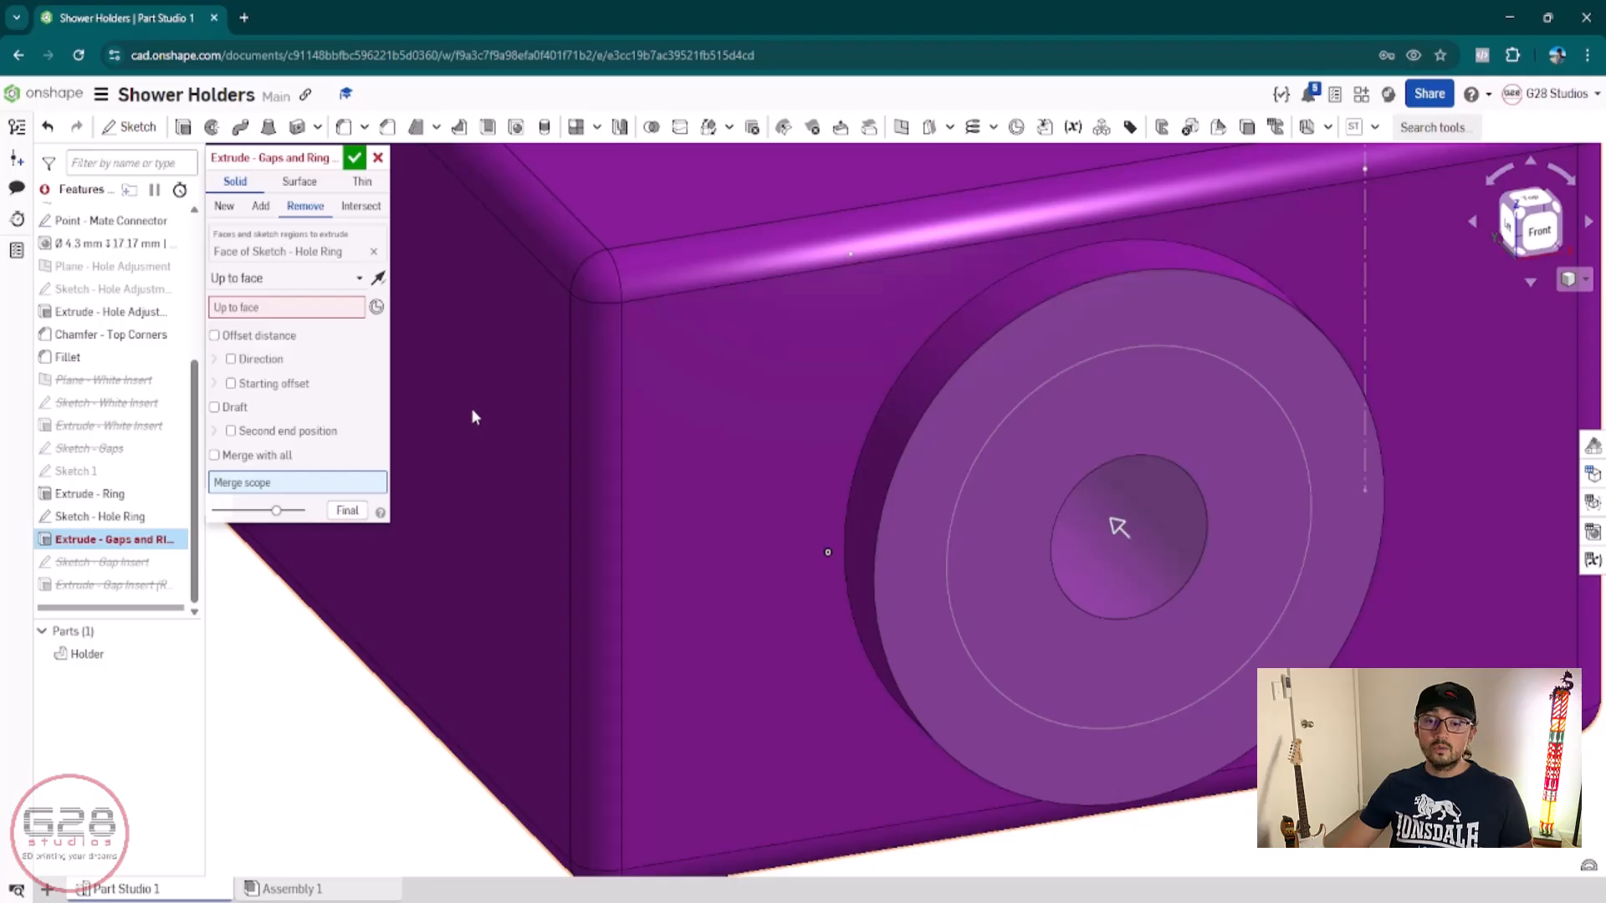
{"action": "left_click", "coordinate": [522, 471]}
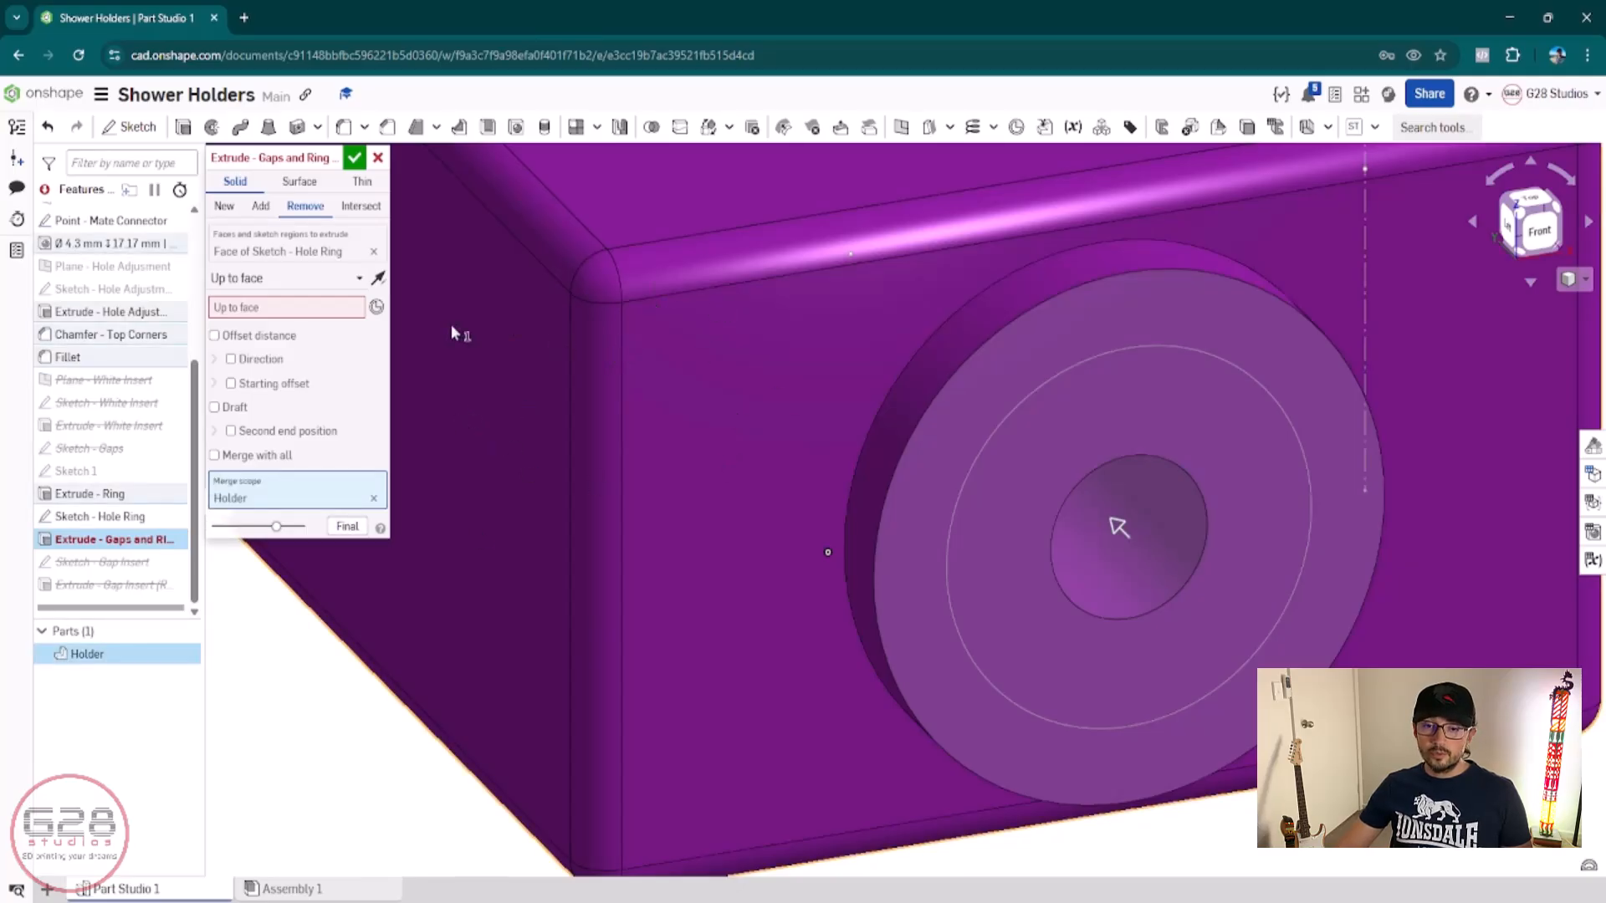
{"action": "left_click", "coordinate": [780, 459]}
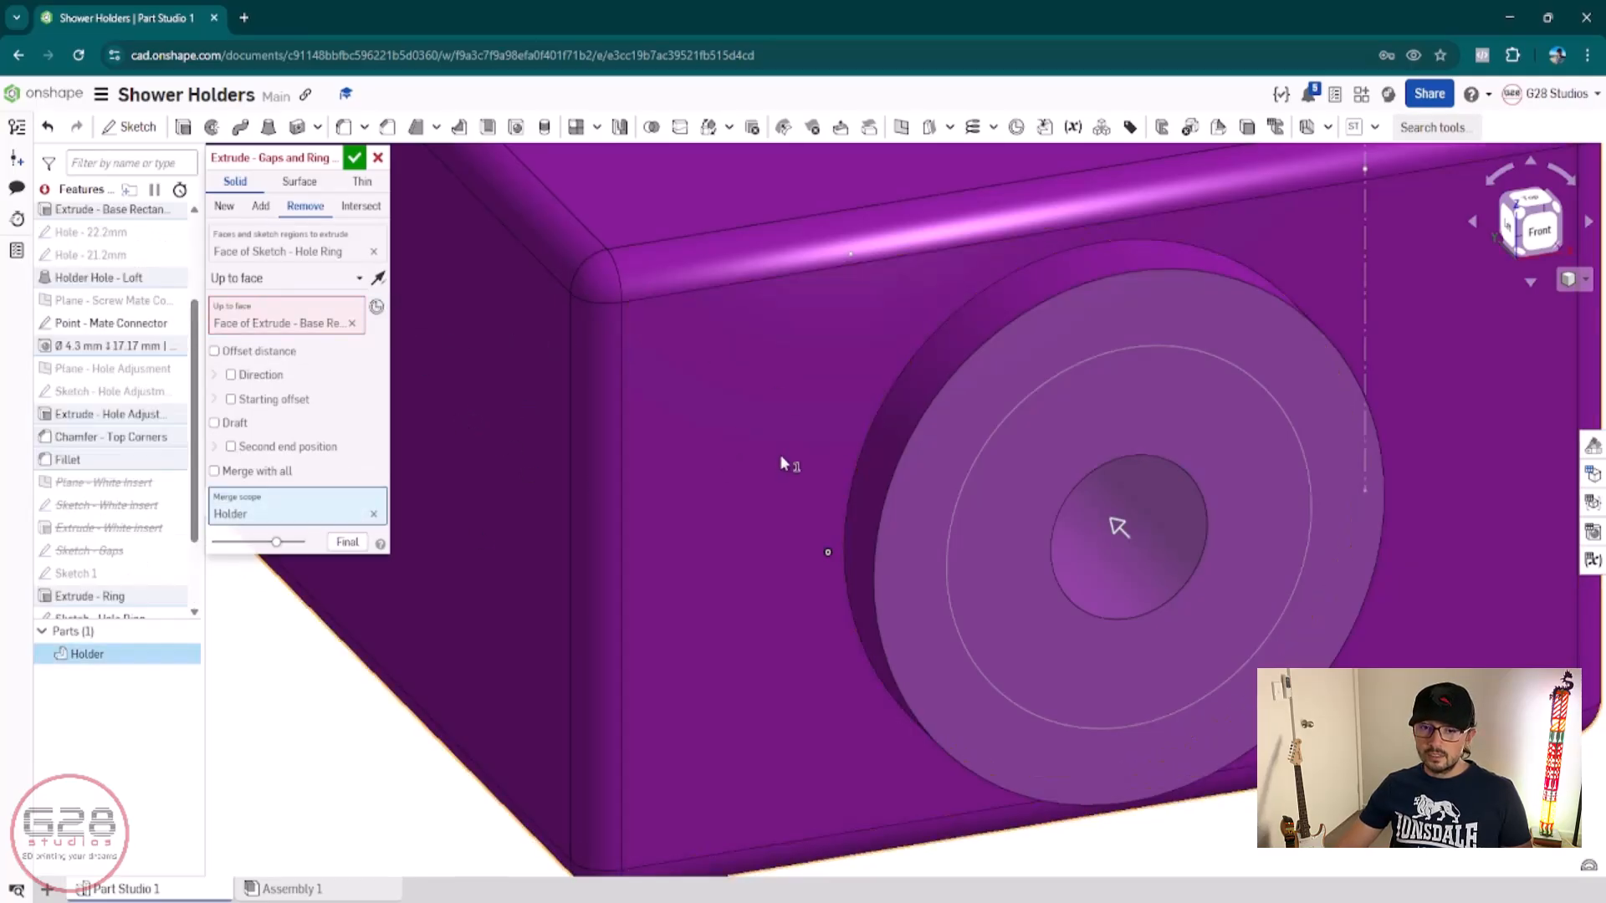
{"action": "left_click", "coordinate": [355, 157]}
{"action": "scroll", "coordinate": [1242, 679], "scroll_direction": "down", "scroll_amount": 3}
{"action": "right_click_drag", "start_coordinate": [1255, 681], "coordinate": [1273, 713]}
{"action": "scroll", "coordinate": [75, 544], "scroll_direction": "down", "scroll_amount": 1}
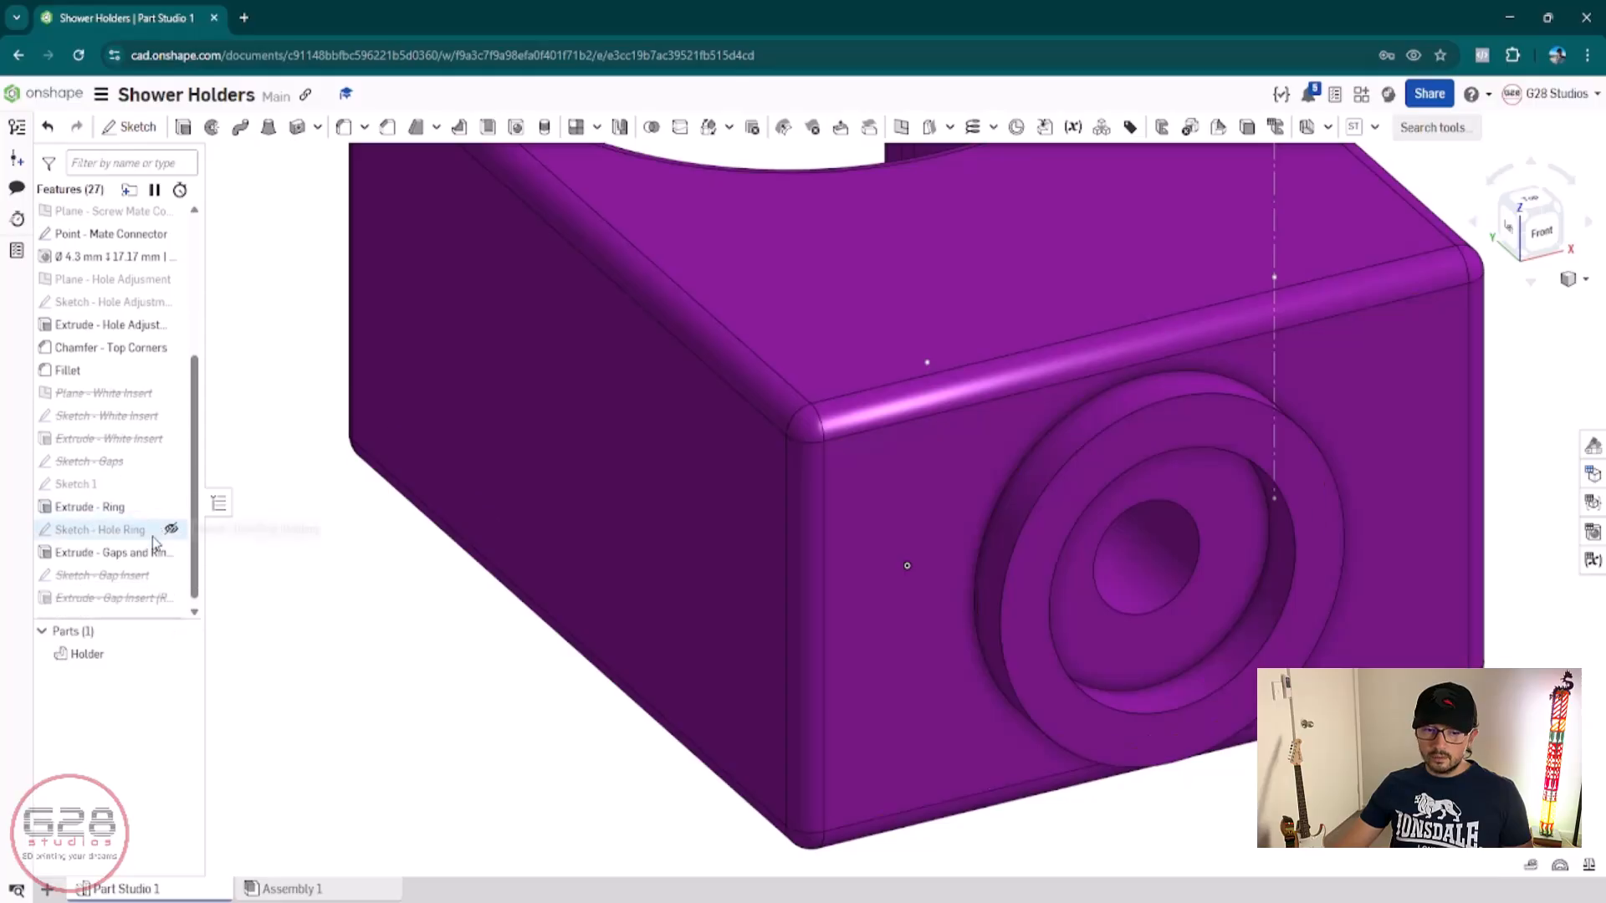
{"action": "double_click", "coordinate": [67, 540]}
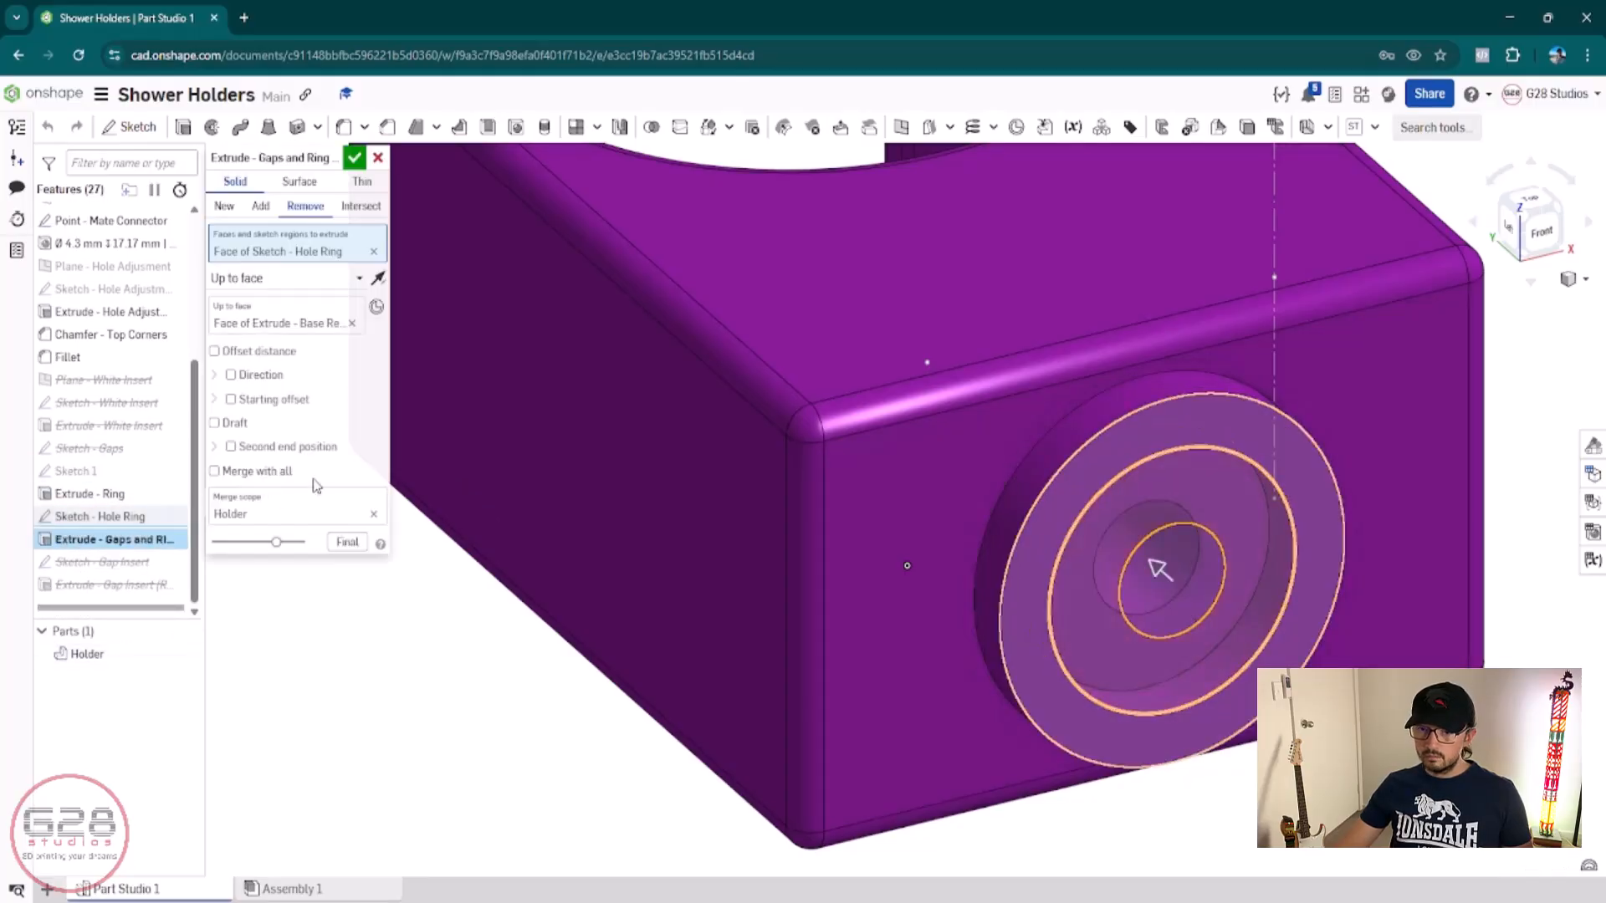
{"action": "left_click", "coordinate": [355, 158]}
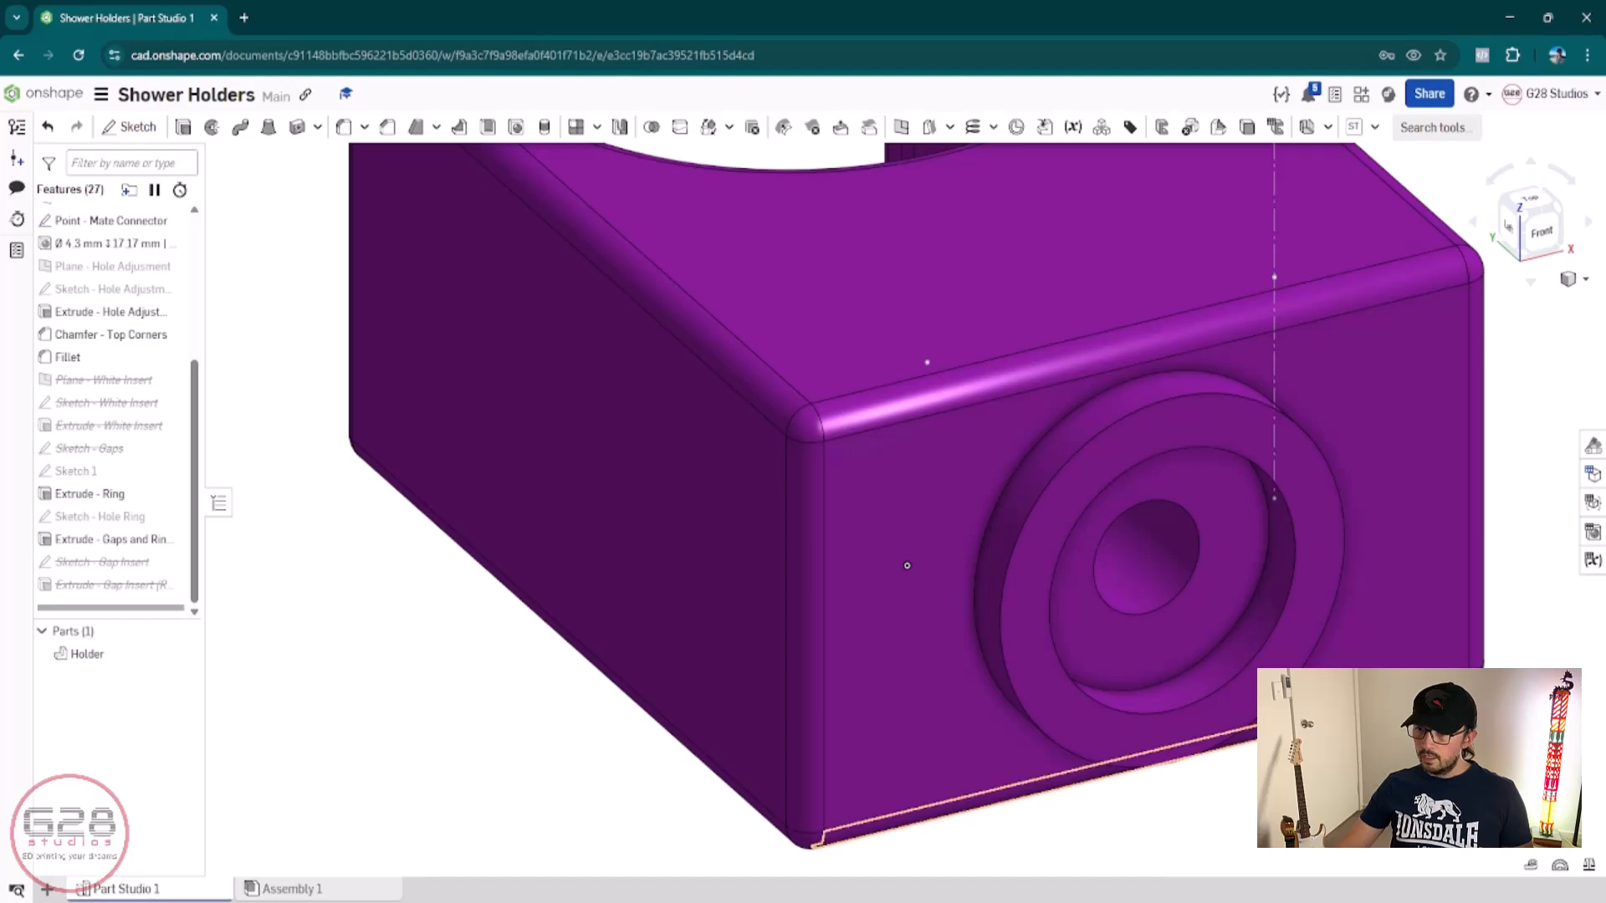
Step: Measure the distance between the ring's front face and the holder's front face, then clear the selection
{"action": "right_click_drag", "start_coordinate": [1305, 721], "coordinate": [1451, 694]}
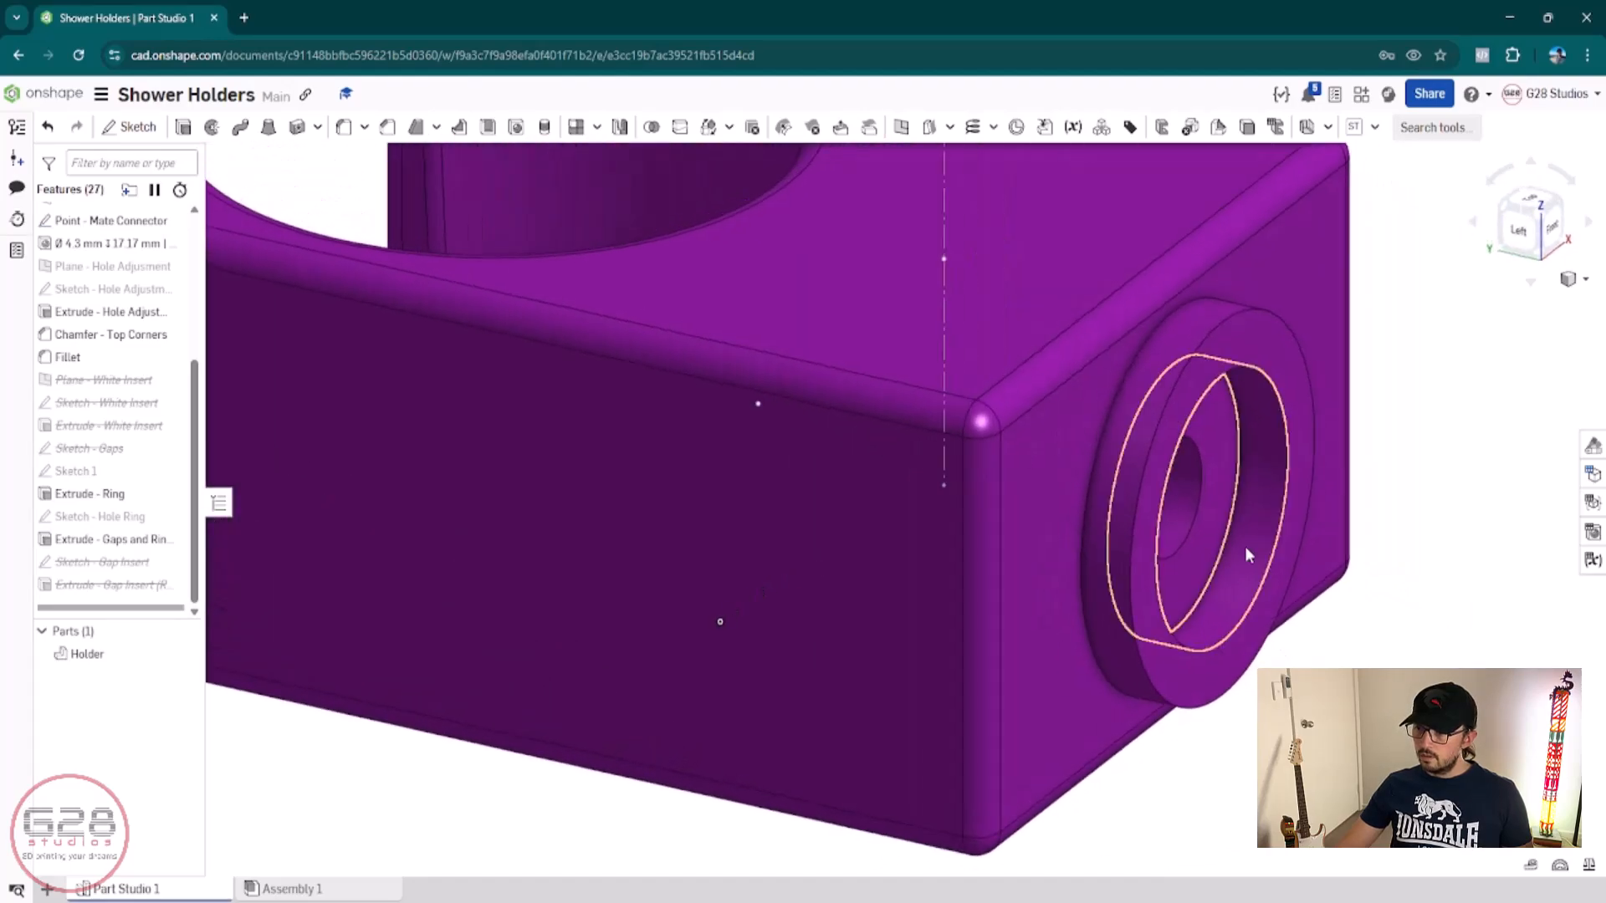
{"action": "scroll", "coordinate": [1236, 540], "scroll_direction": "up", "scroll_amount": 3}
{"action": "left_click", "coordinate": [1087, 387]}
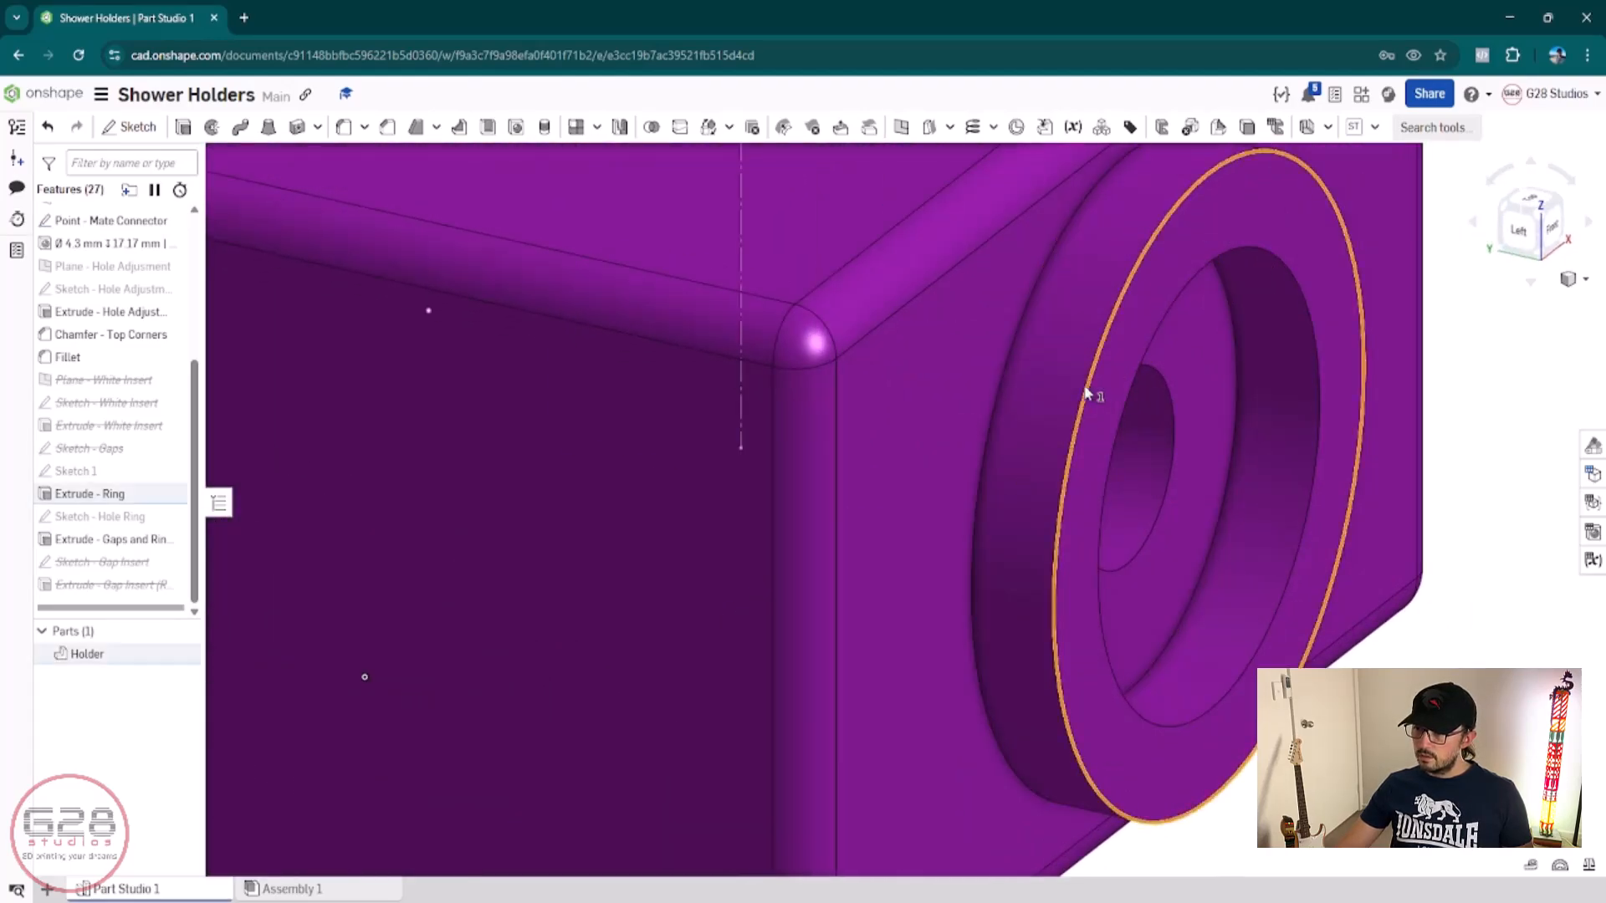
{"action": "key", "text": "Escape"}
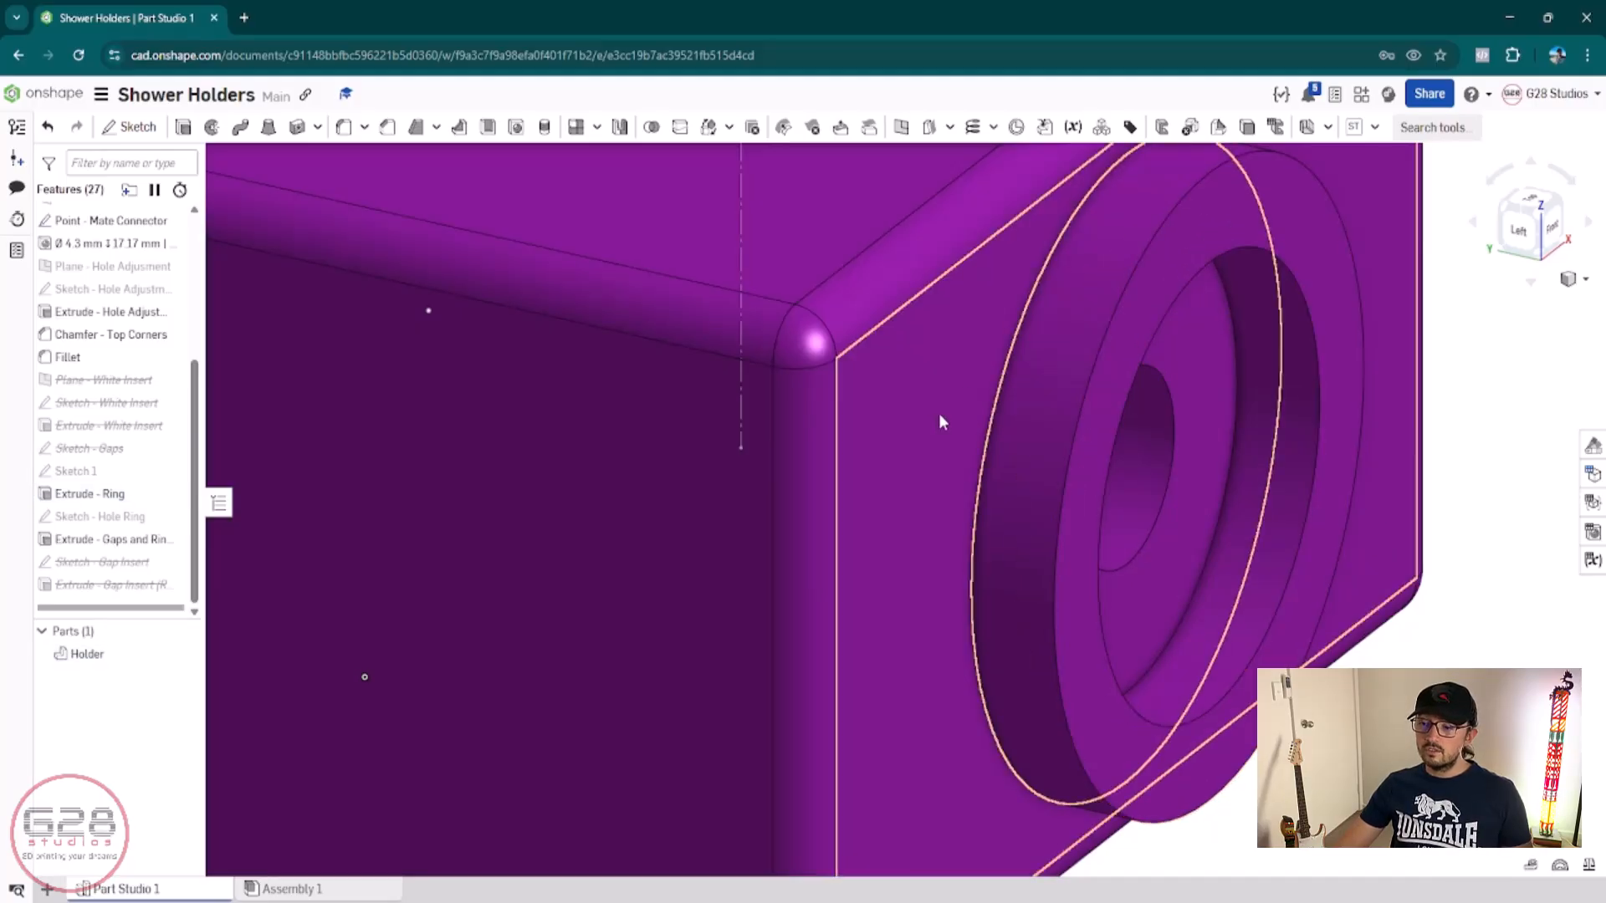
{"action": "left_click", "coordinate": [1093, 426]}
{"action": "left_click", "coordinate": [921, 440]}
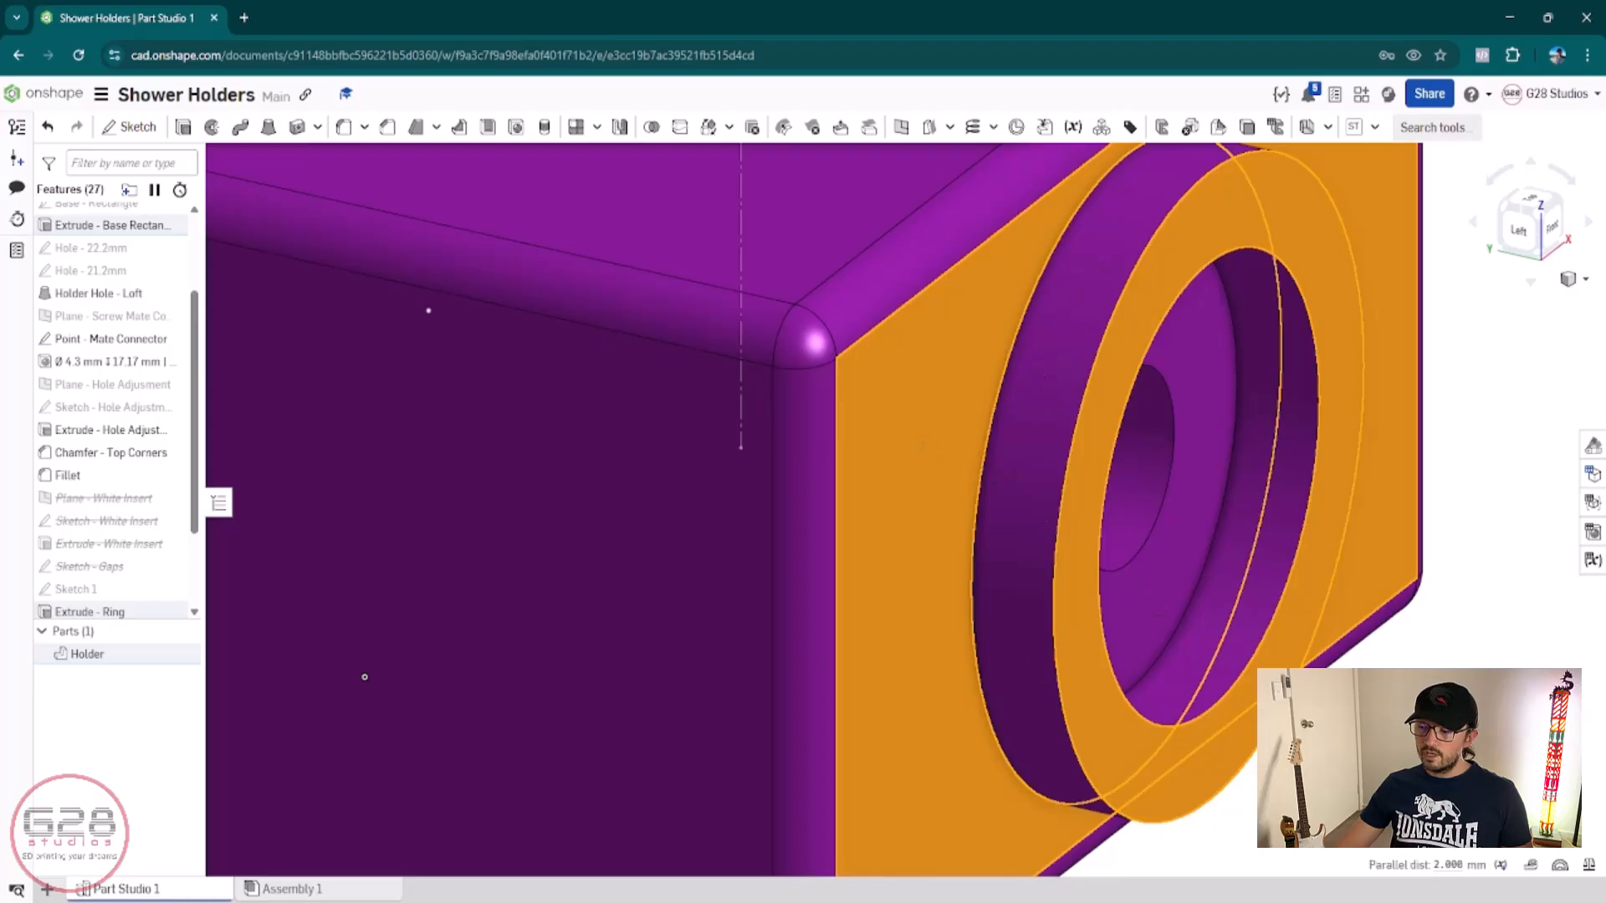
{"action": "mouse_move", "coordinate": [1461, 859]}
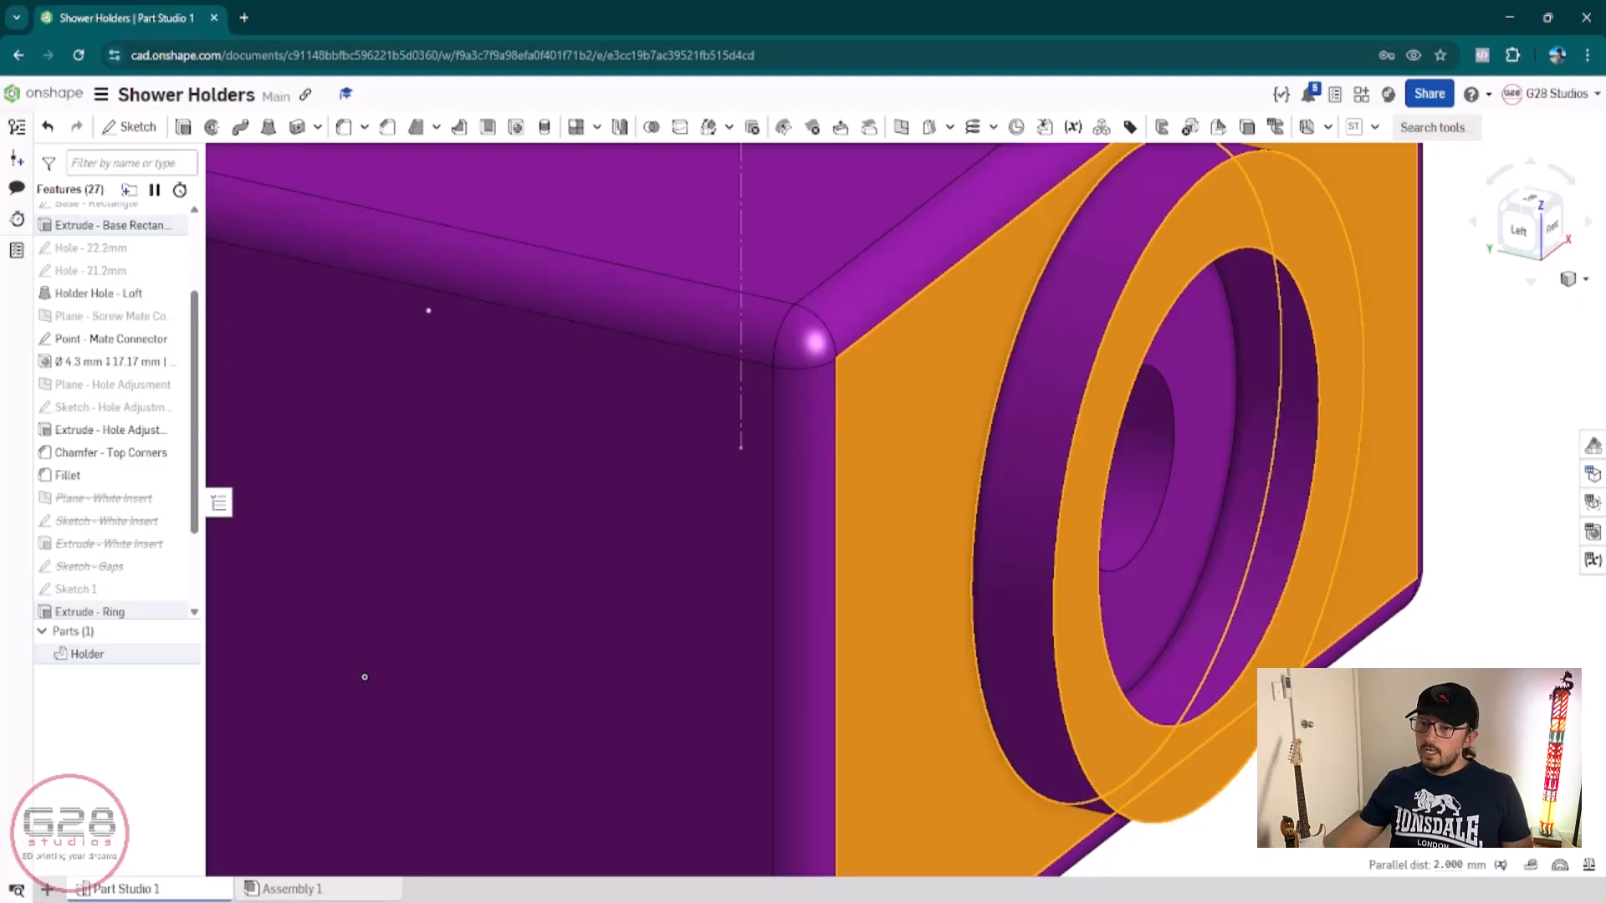
{"action": "scroll", "coordinate": [1192, 833], "scroll_direction": "down", "scroll_amount": 3}
{"action": "key", "text": "space"}
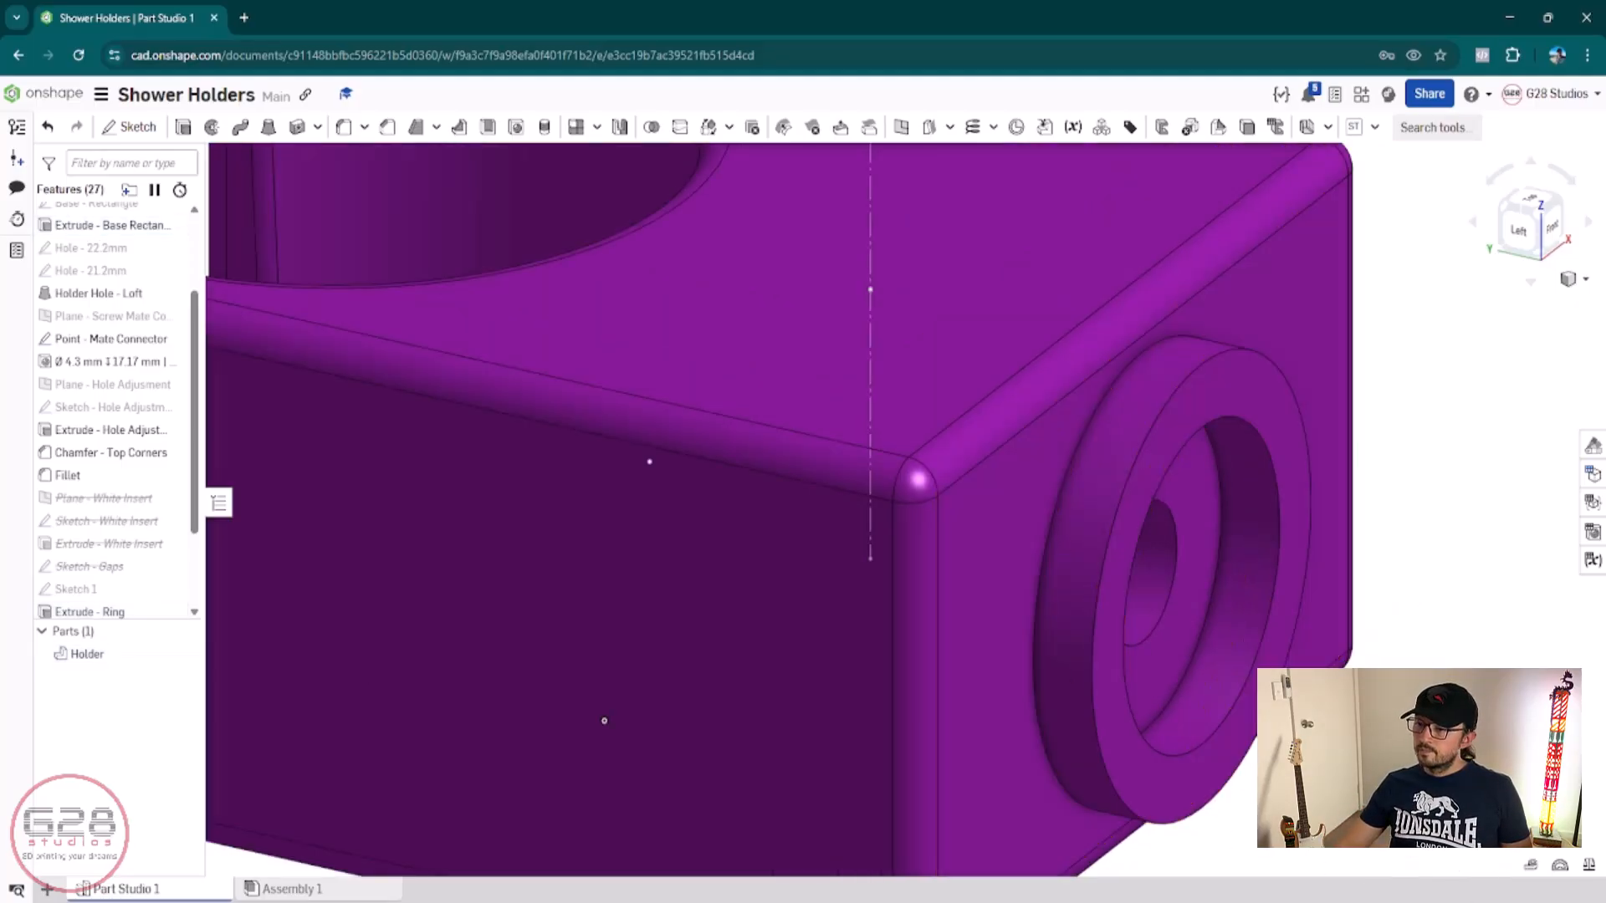
Step: Inspect the rebuilt ring from the front and the whole holder from behind
{"action": "right_click_drag", "start_coordinate": [1192, 832], "coordinate": [1008, 774]}
{"action": "right_click_drag", "start_coordinate": [1343, 744], "coordinate": [1297, 711]}
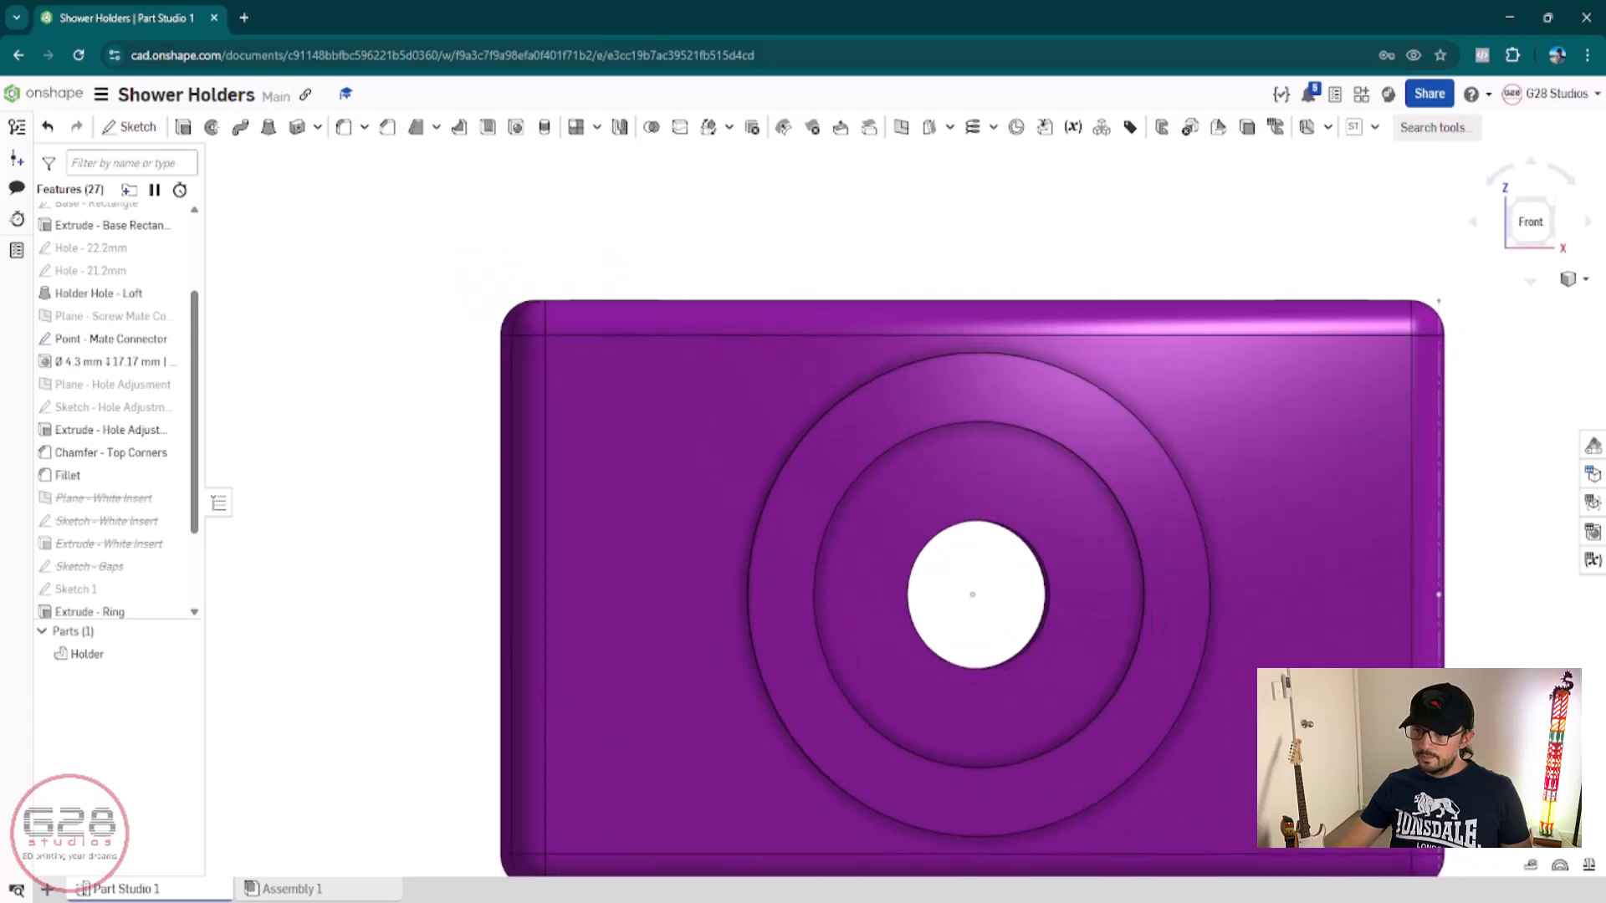
{"action": "scroll", "coordinate": [1296, 711], "scroll_direction": "down", "scroll_amount": 3}
{"action": "middle_click_drag", "start_coordinate": [1300, 709], "coordinate": [1245, 690]}
{"action": "scroll", "coordinate": [1245, 691], "scroll_direction": "up", "scroll_amount": 1}
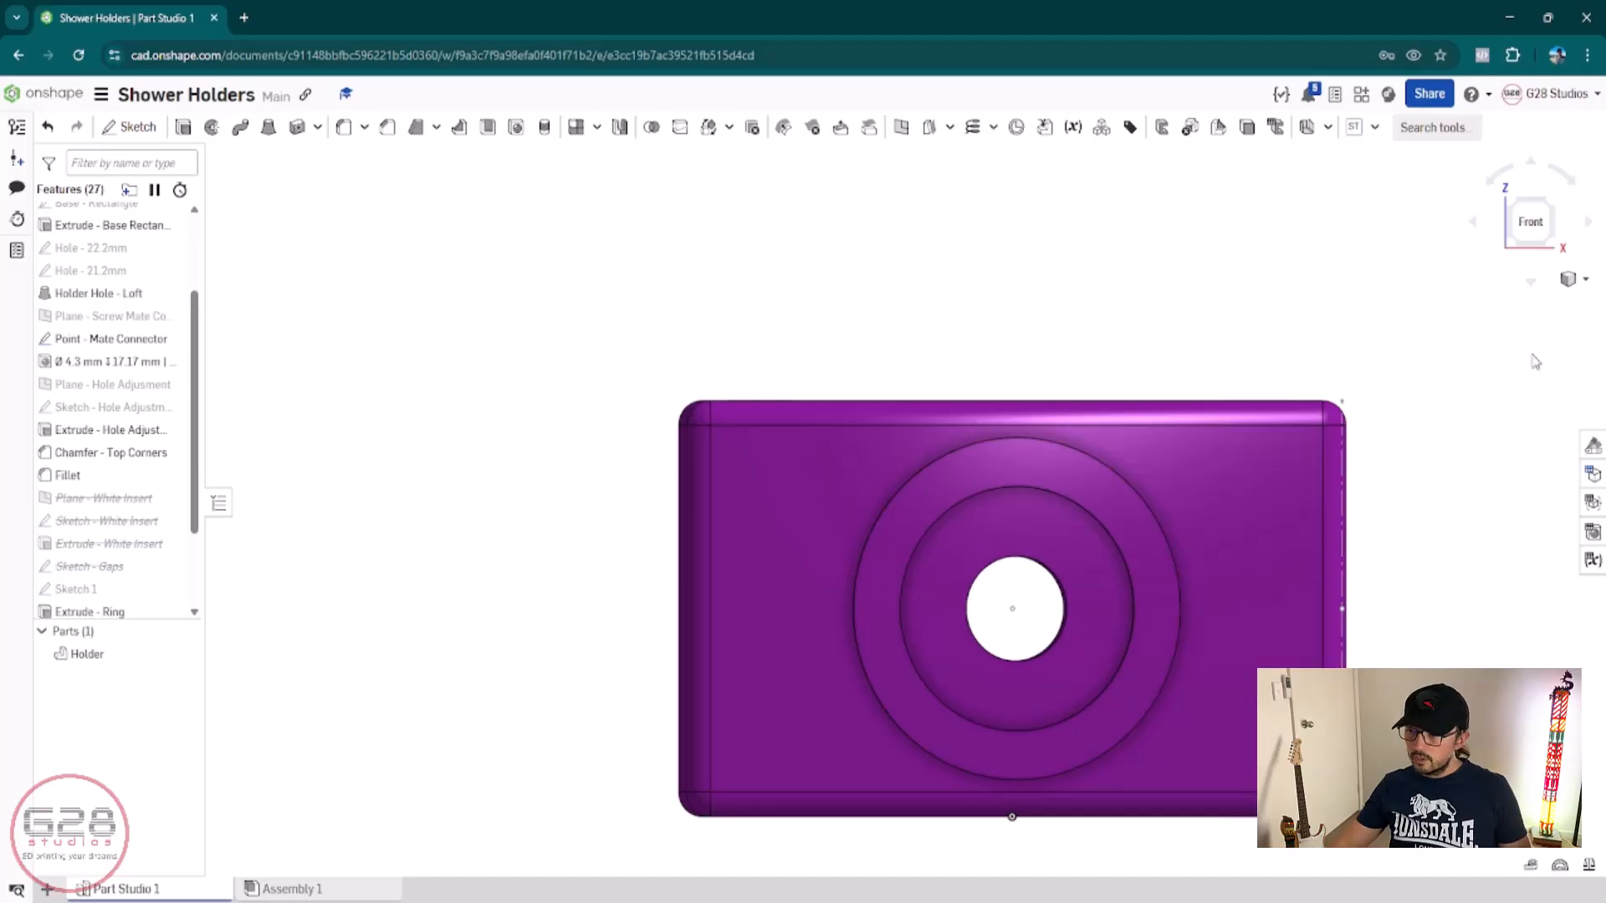
{"action": "scroll", "coordinate": [1126, 611], "scroll_direction": "down", "scroll_amount": 3}
{"action": "right_click_drag", "start_coordinate": [1127, 611], "coordinate": [1307, 626]}
{"action": "middle_click_drag", "start_coordinate": [1307, 626], "coordinate": [1062, 549]}
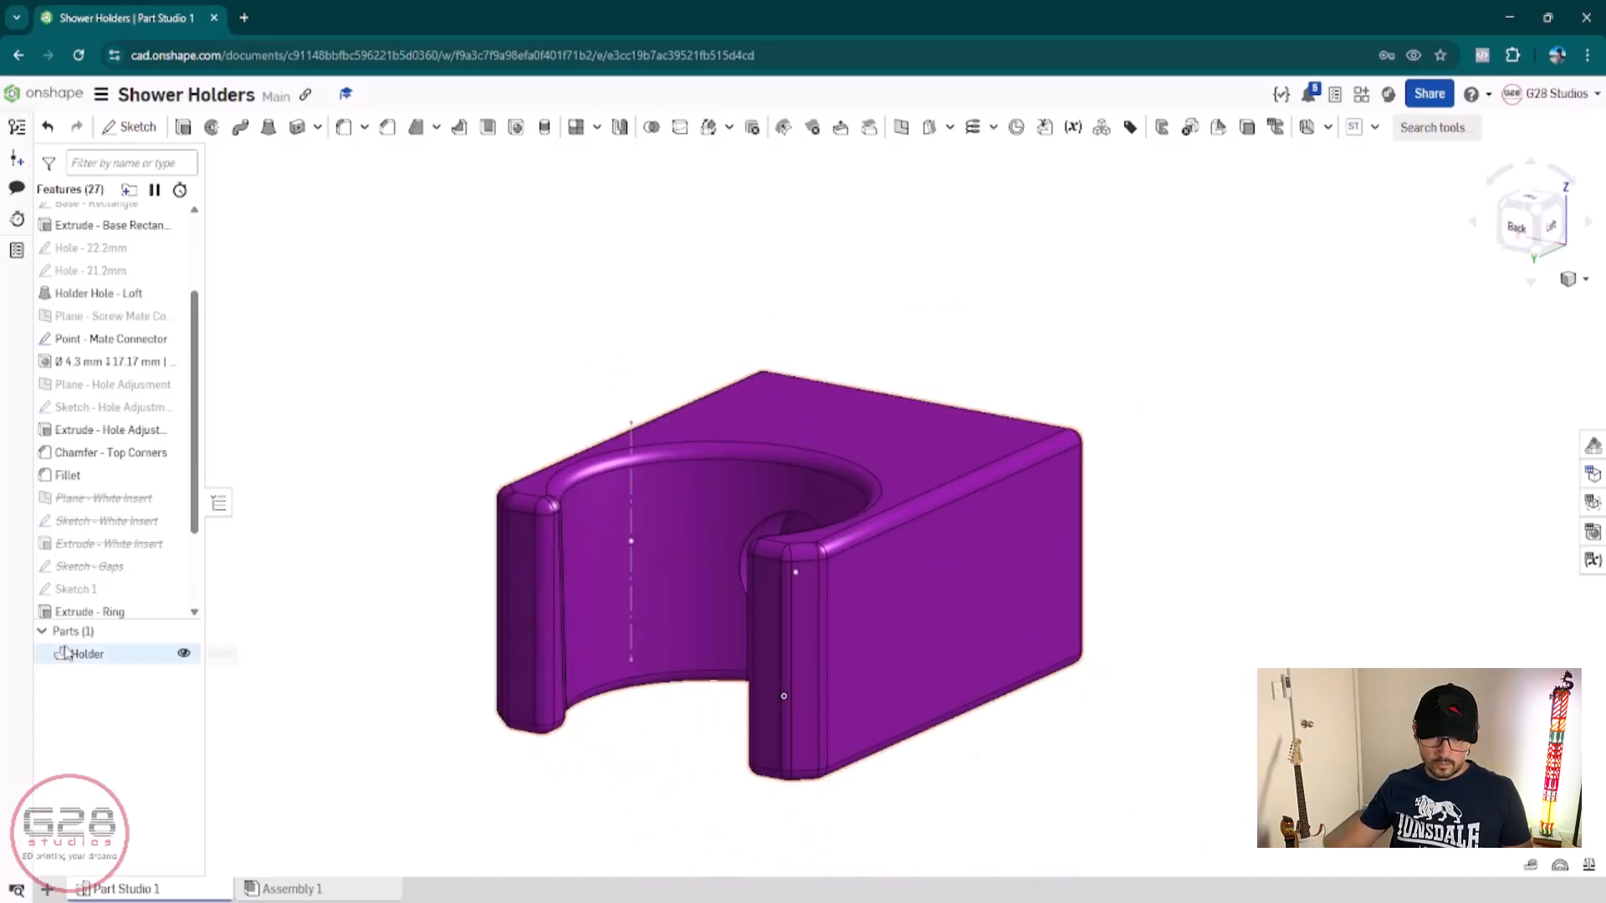
Step: Export the Holder part as an STL file named Holder - Whole
{"action": "left_click", "coordinate": [99, 645]}
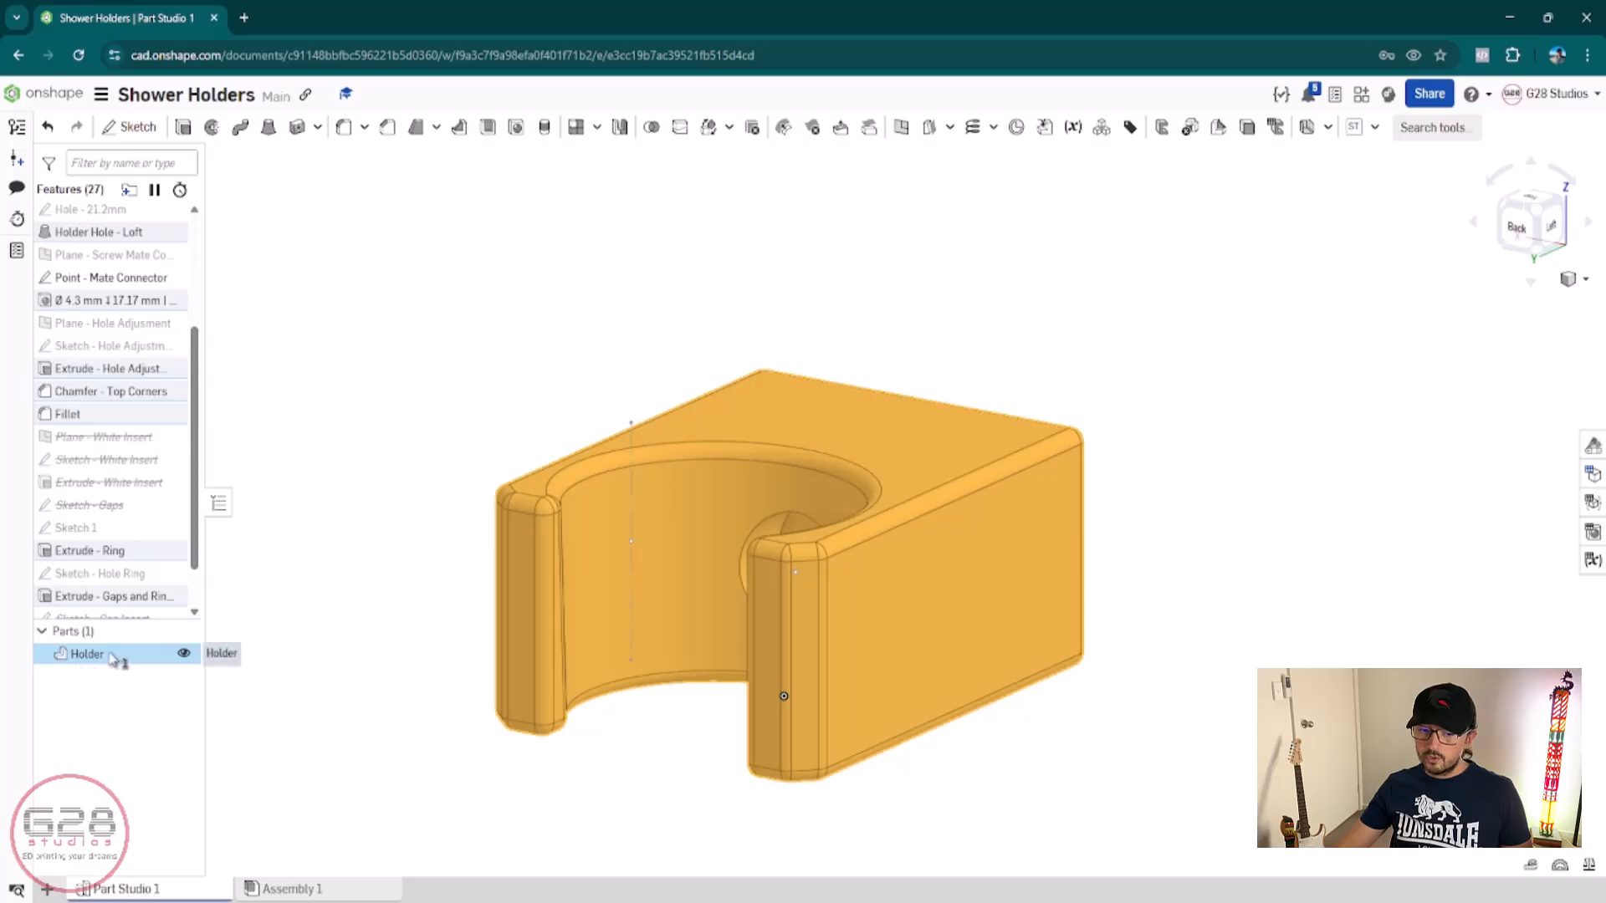
{"action": "right_click", "coordinate": [117, 654]}
{"action": "left_click", "coordinate": [184, 515]}
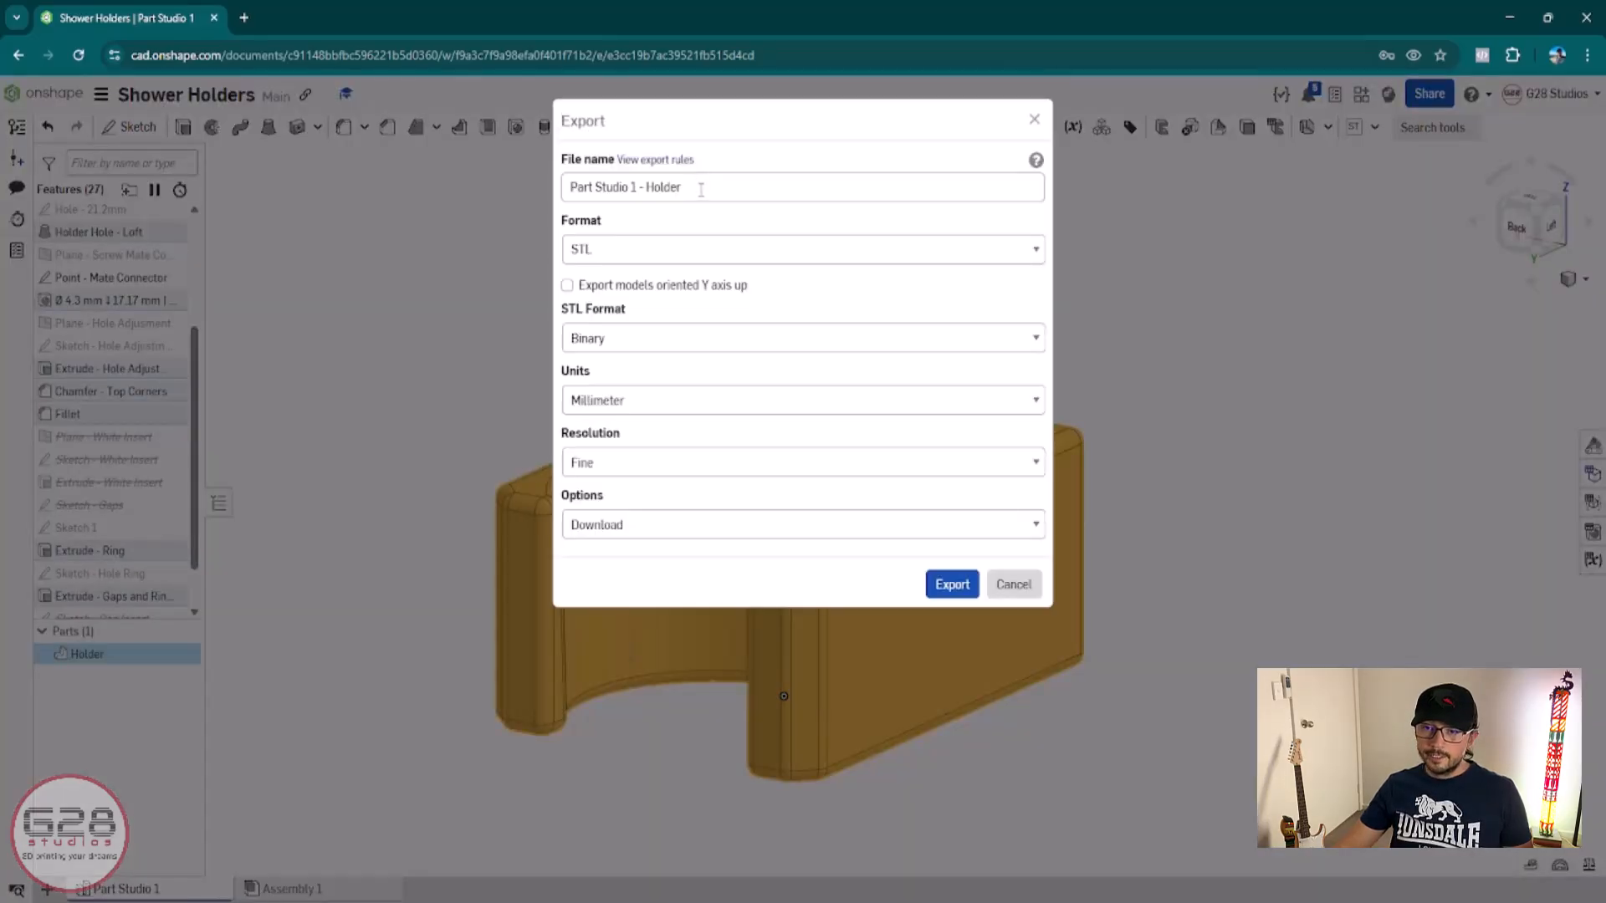
{"action": "left_click", "coordinate": [701, 190]}
{"action": "key", "text": "Home"}
{"action": "key", "text": "ctrl+shift+Right"}
{"action": "key", "text": "ctrl+shift+Right"}
{"action": "key", "text": "BackSpace"}
{"action": "key", "text": "End"}
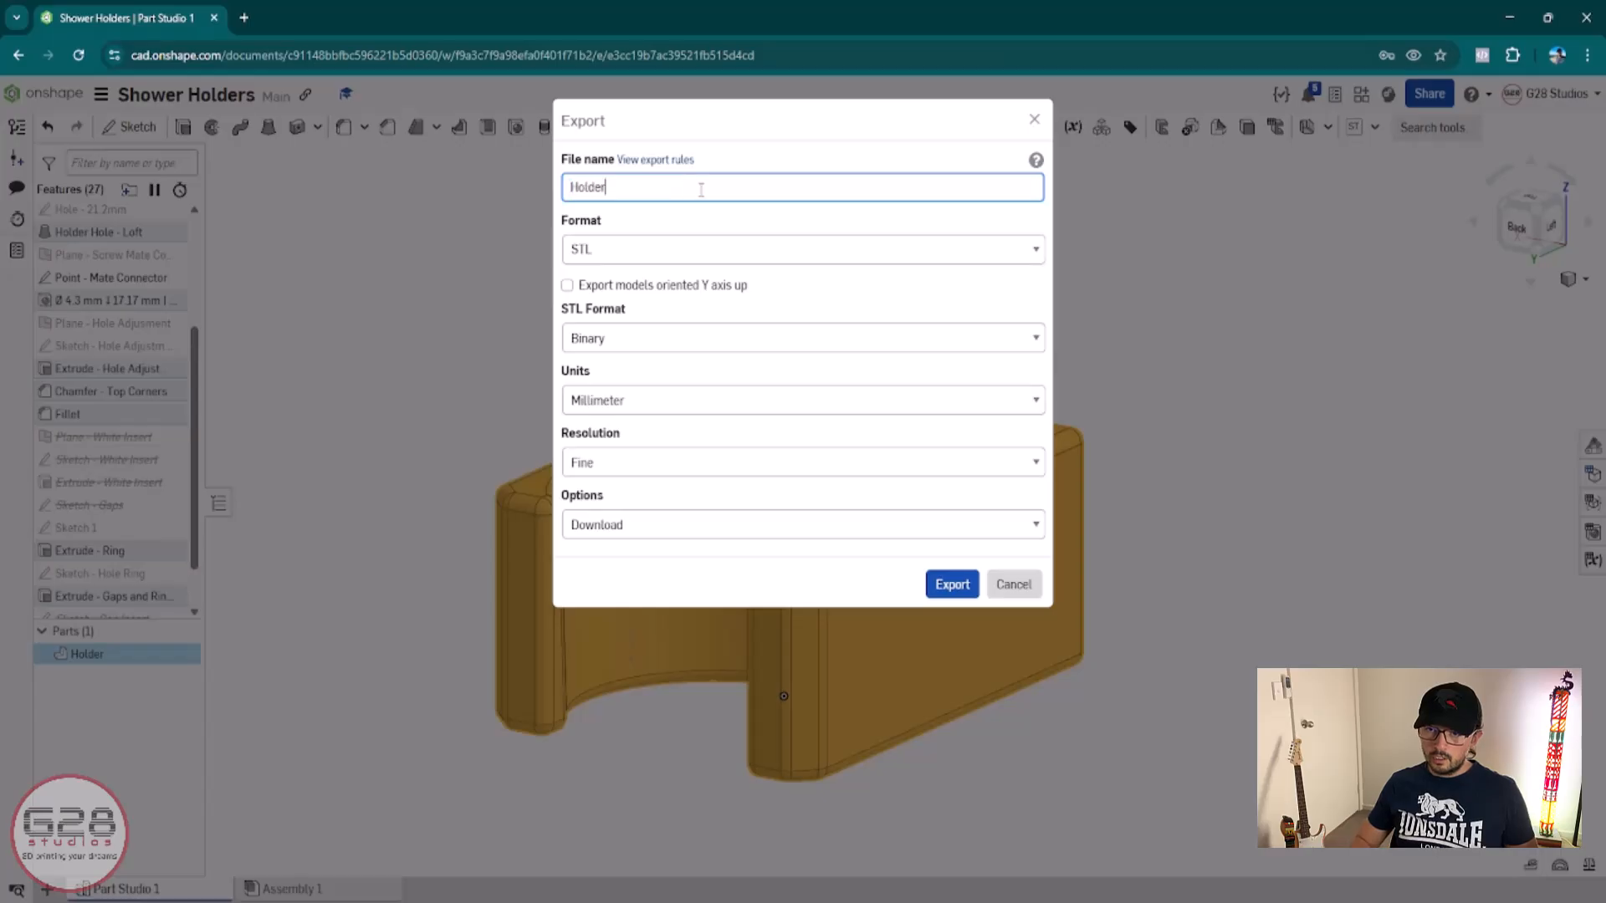
{"action": "type", "text": "- Whole"}
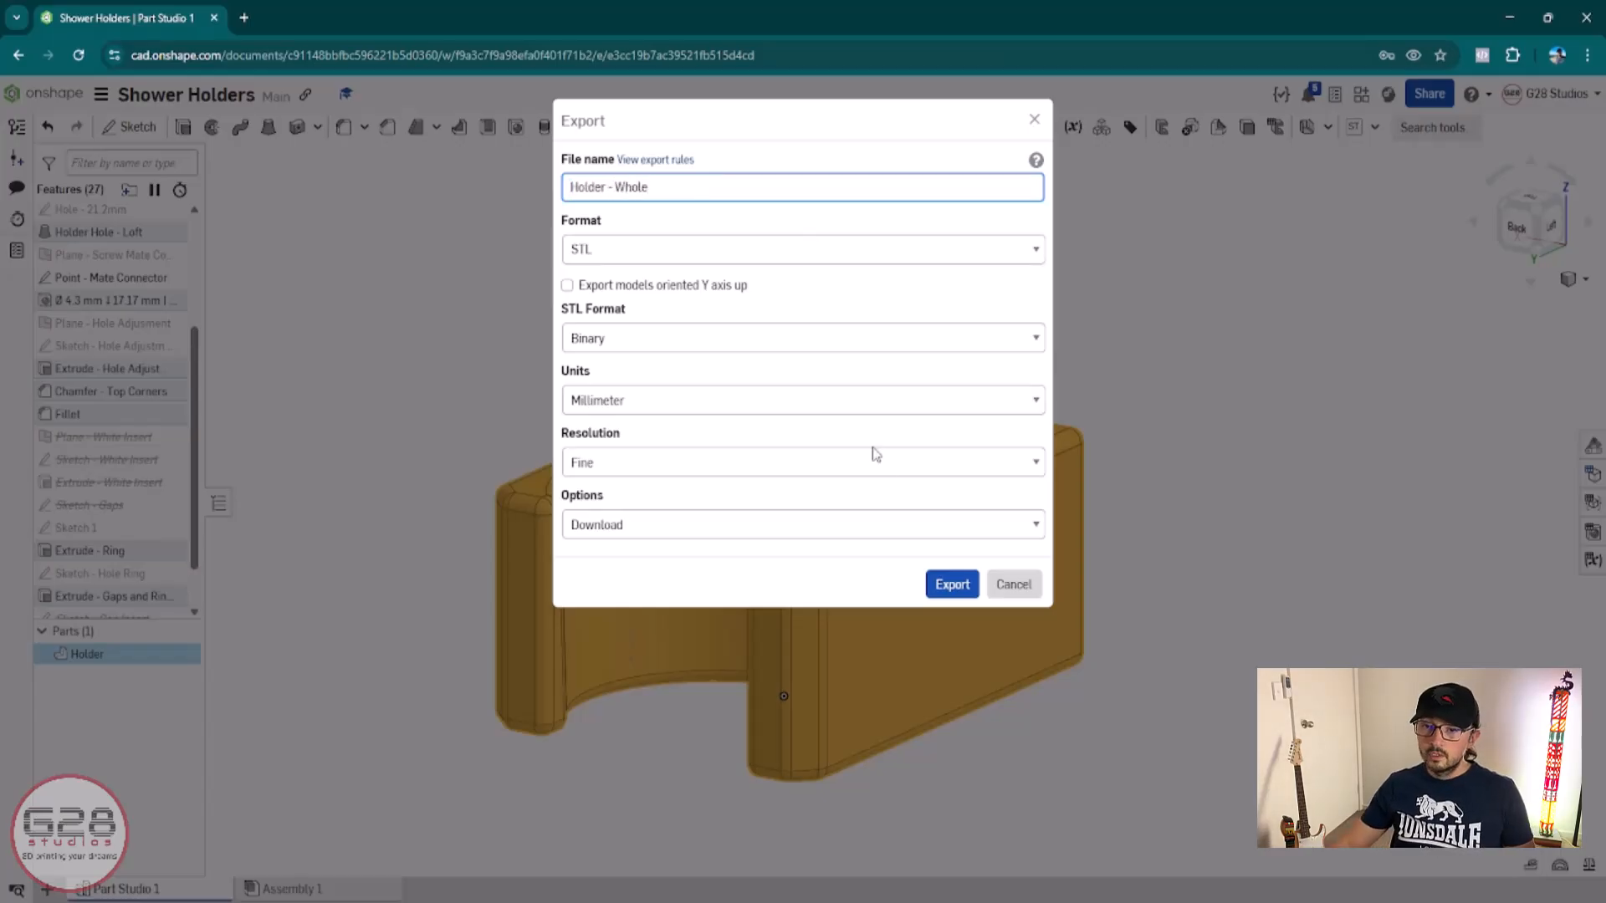
{"action": "left_click", "coordinate": [947, 584]}
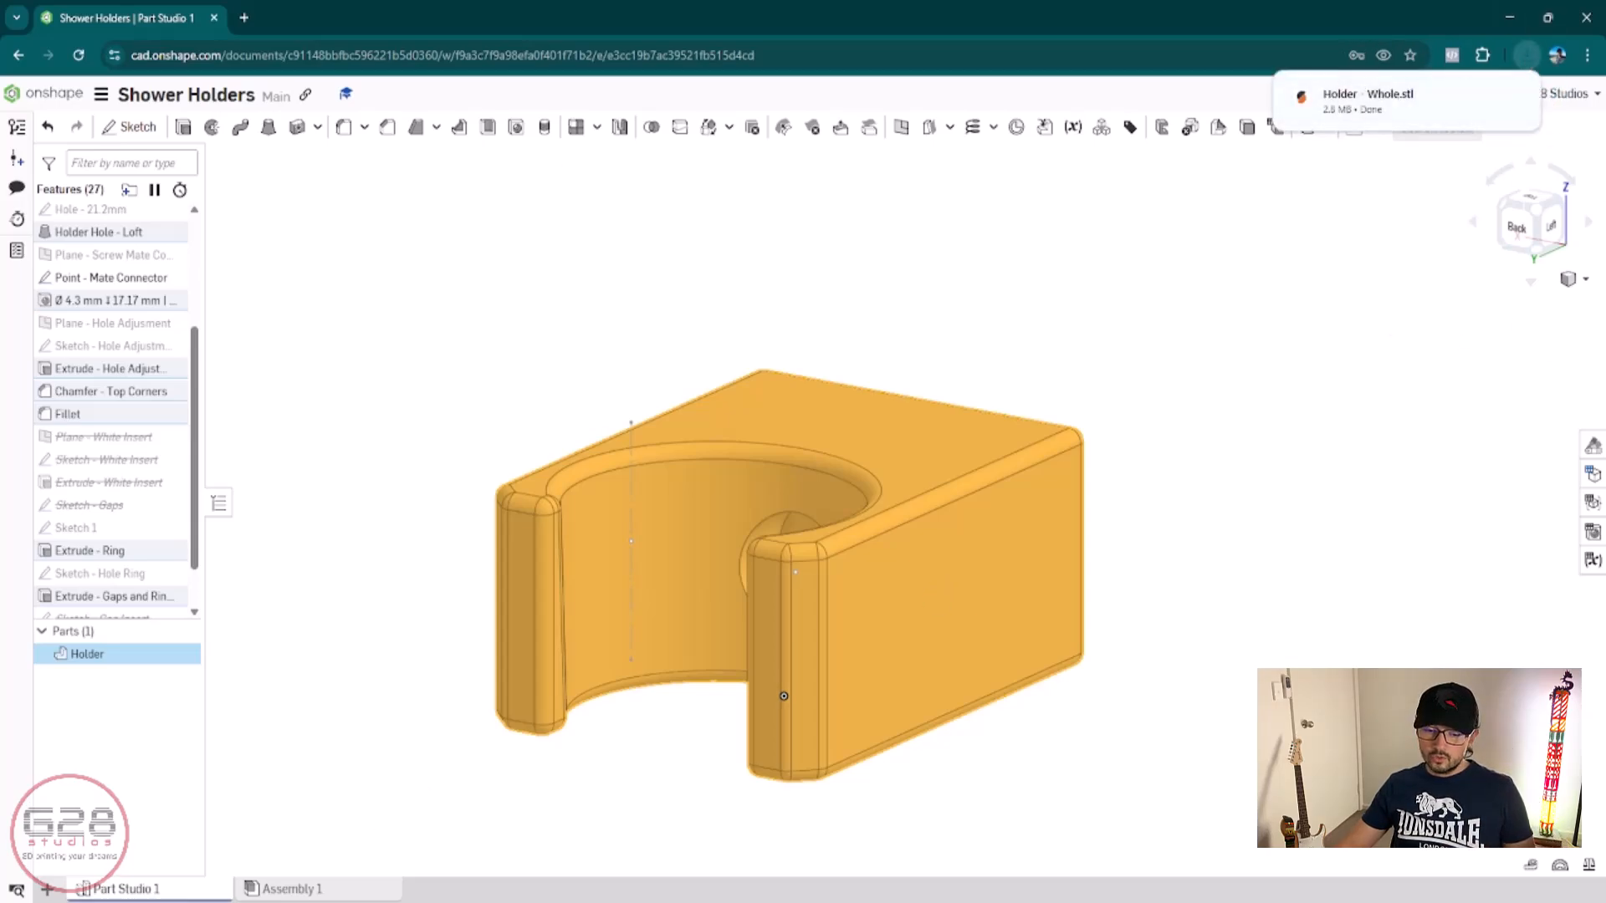
Step: Switch to PrusaSlicer and delete both Shower Holder objects from the print bed
{"action": "left_click", "coordinate": [428, 847]}
{"action": "left_click", "coordinate": [32, 870]}
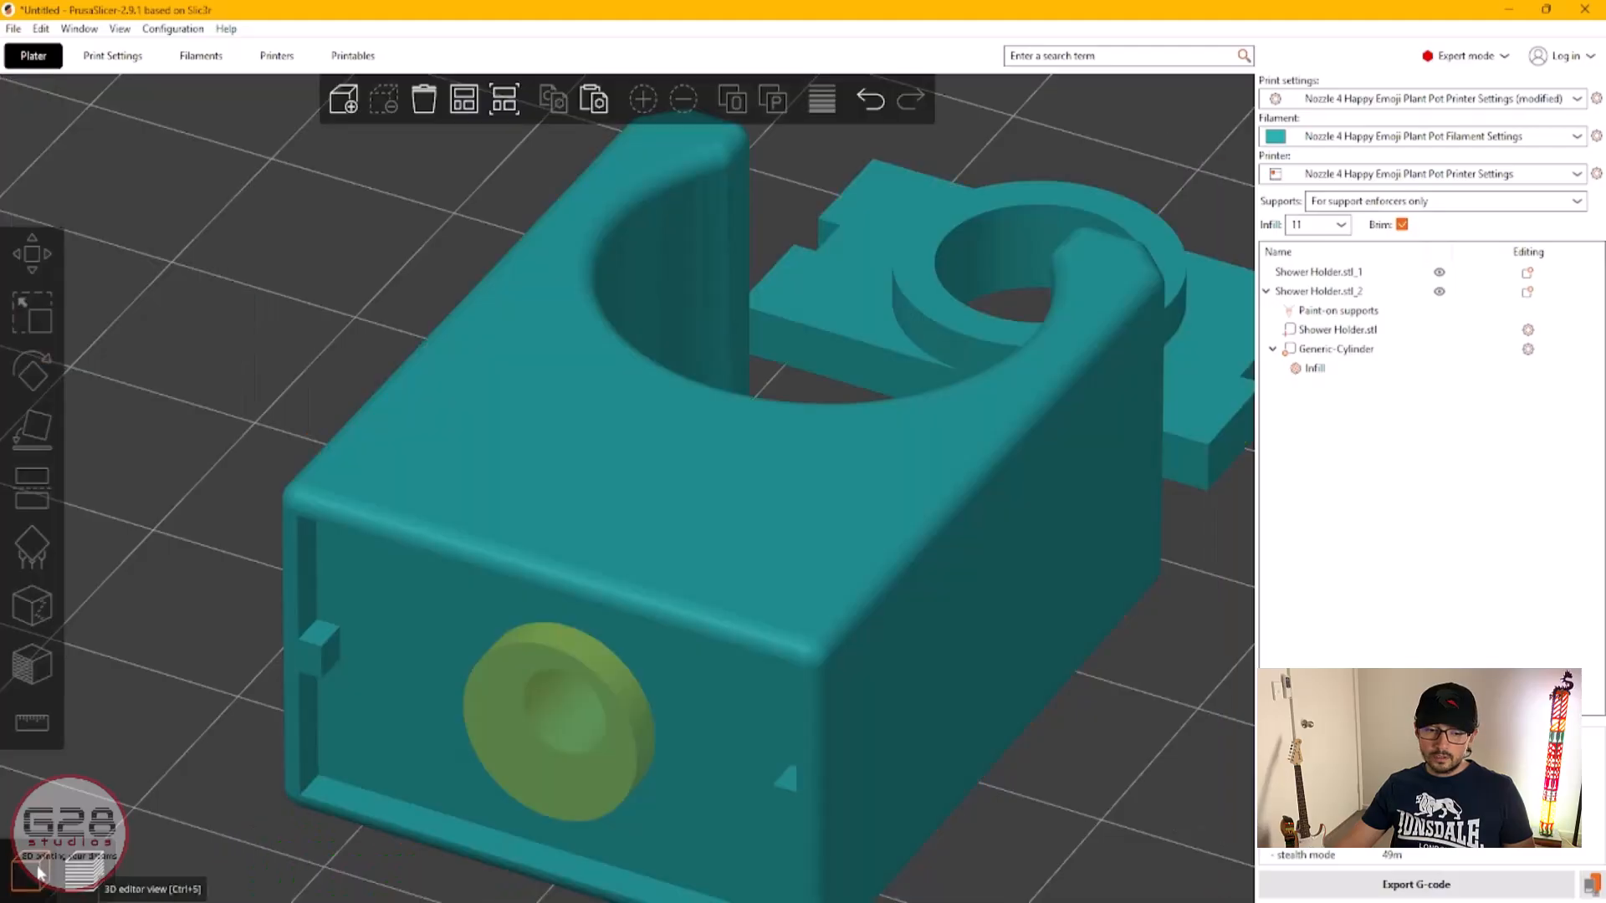
{"action": "scroll", "coordinate": [642, 665], "scroll_direction": "down", "scroll_amount": 5}
{"action": "left_click_drag", "start_coordinate": [1102, 237], "coordinate": [537, 733], "text": "shift"}
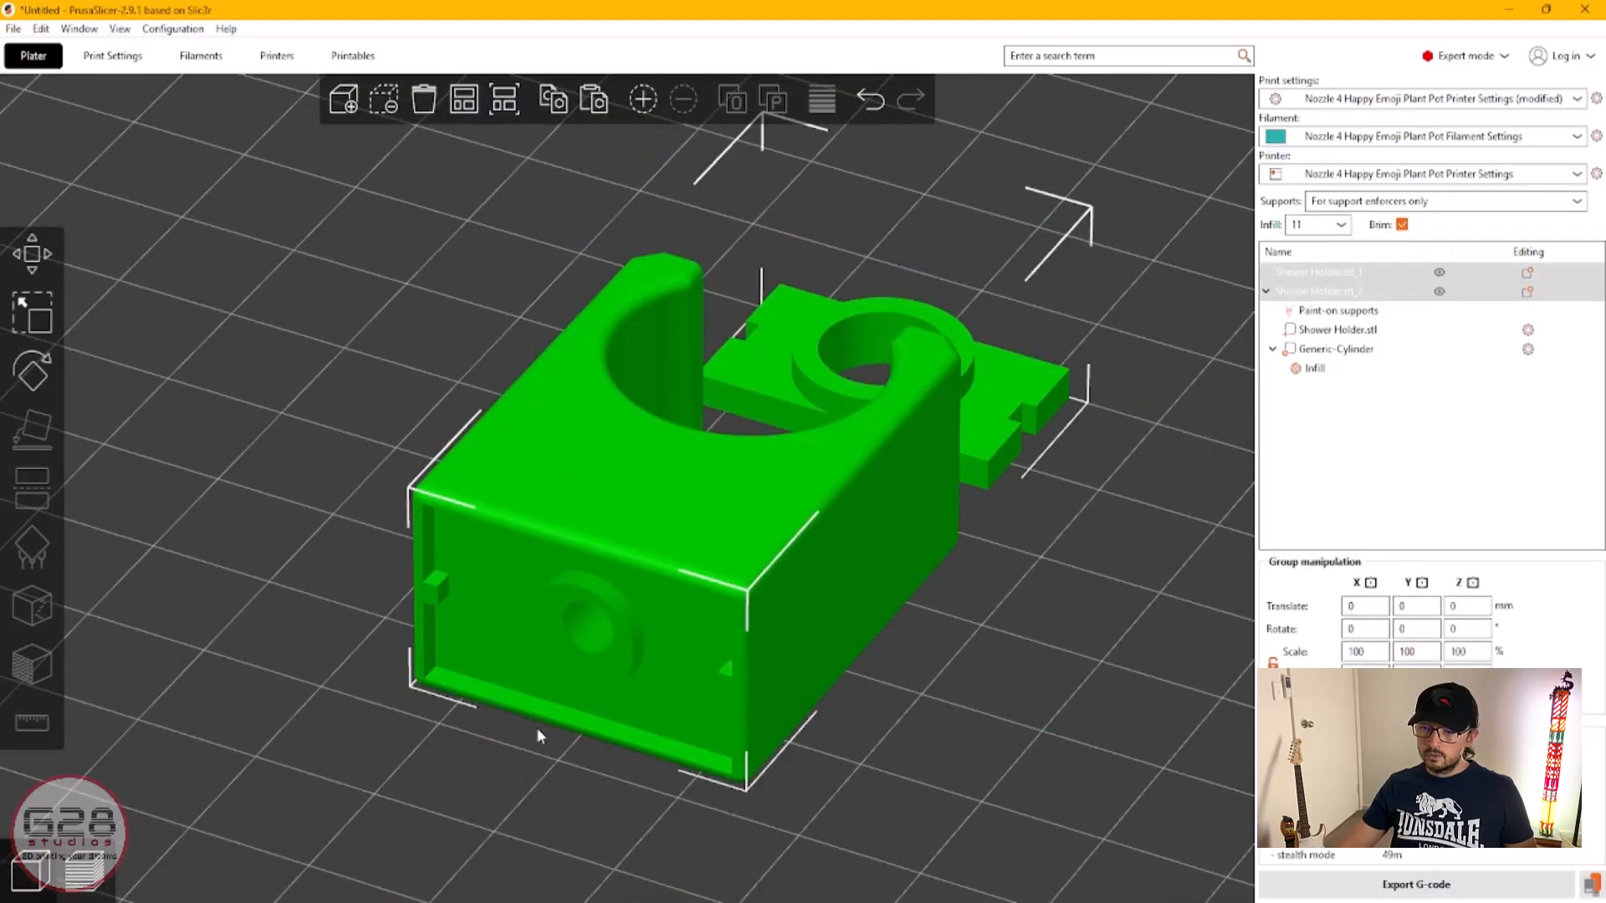
{"action": "key", "text": "Delete"}
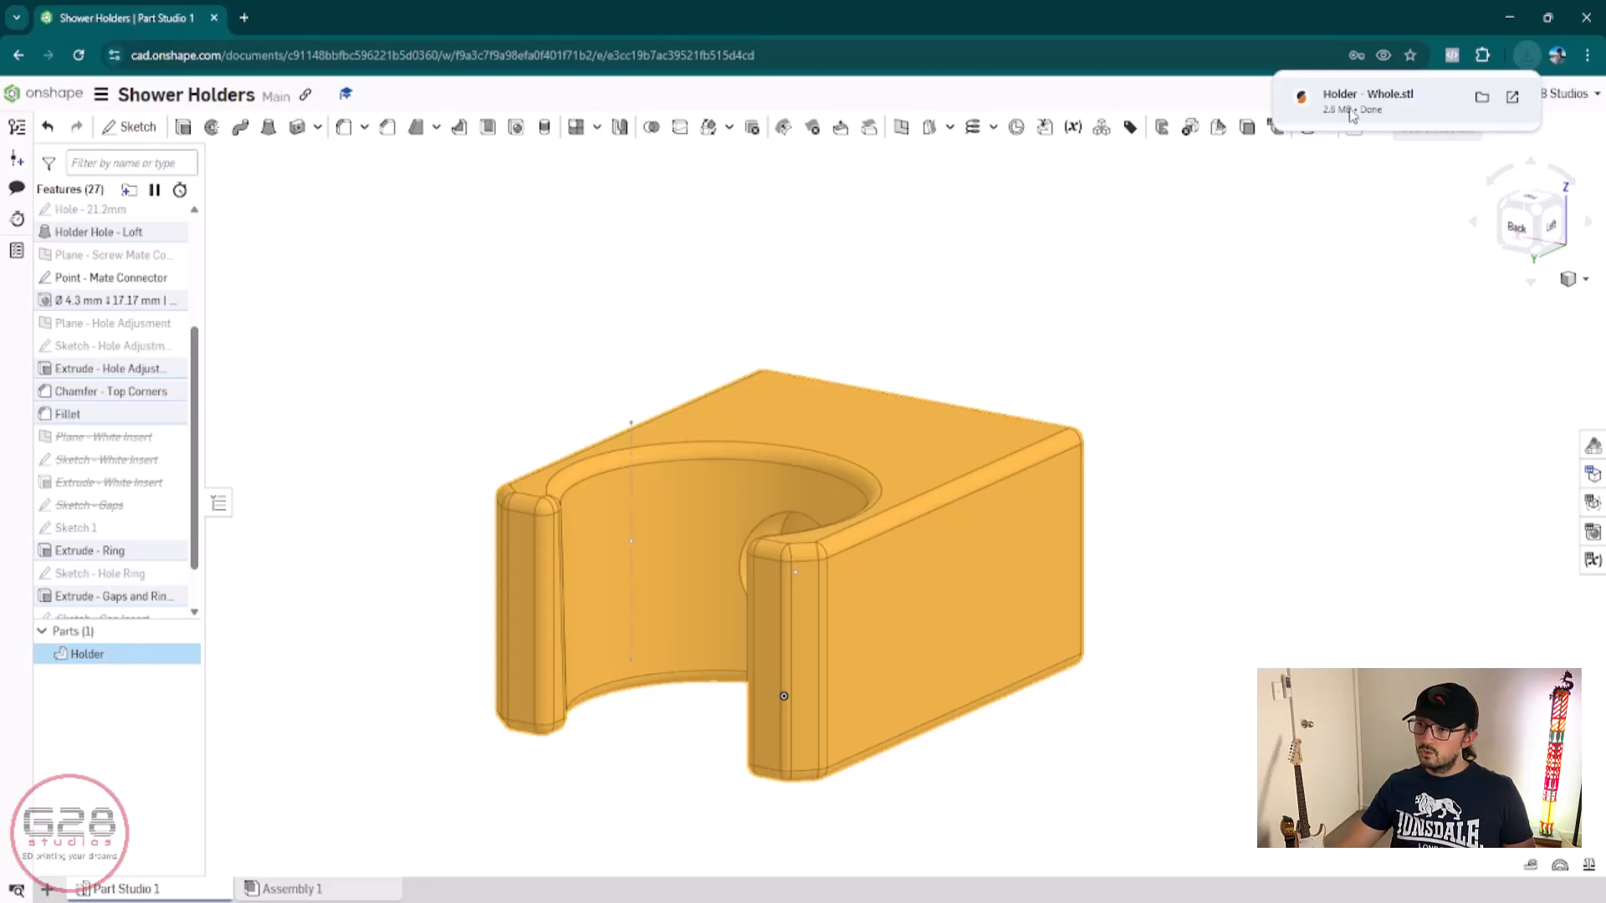
Step: Load the downloaded Holder - Whole.stl from the browser onto the bed and lay it on the flat face of its ring
{"action": "key", "text": "alt+Tab"}
{"action": "left_click_drag", "start_coordinate": [1384, 98], "coordinate": [686, 646]}
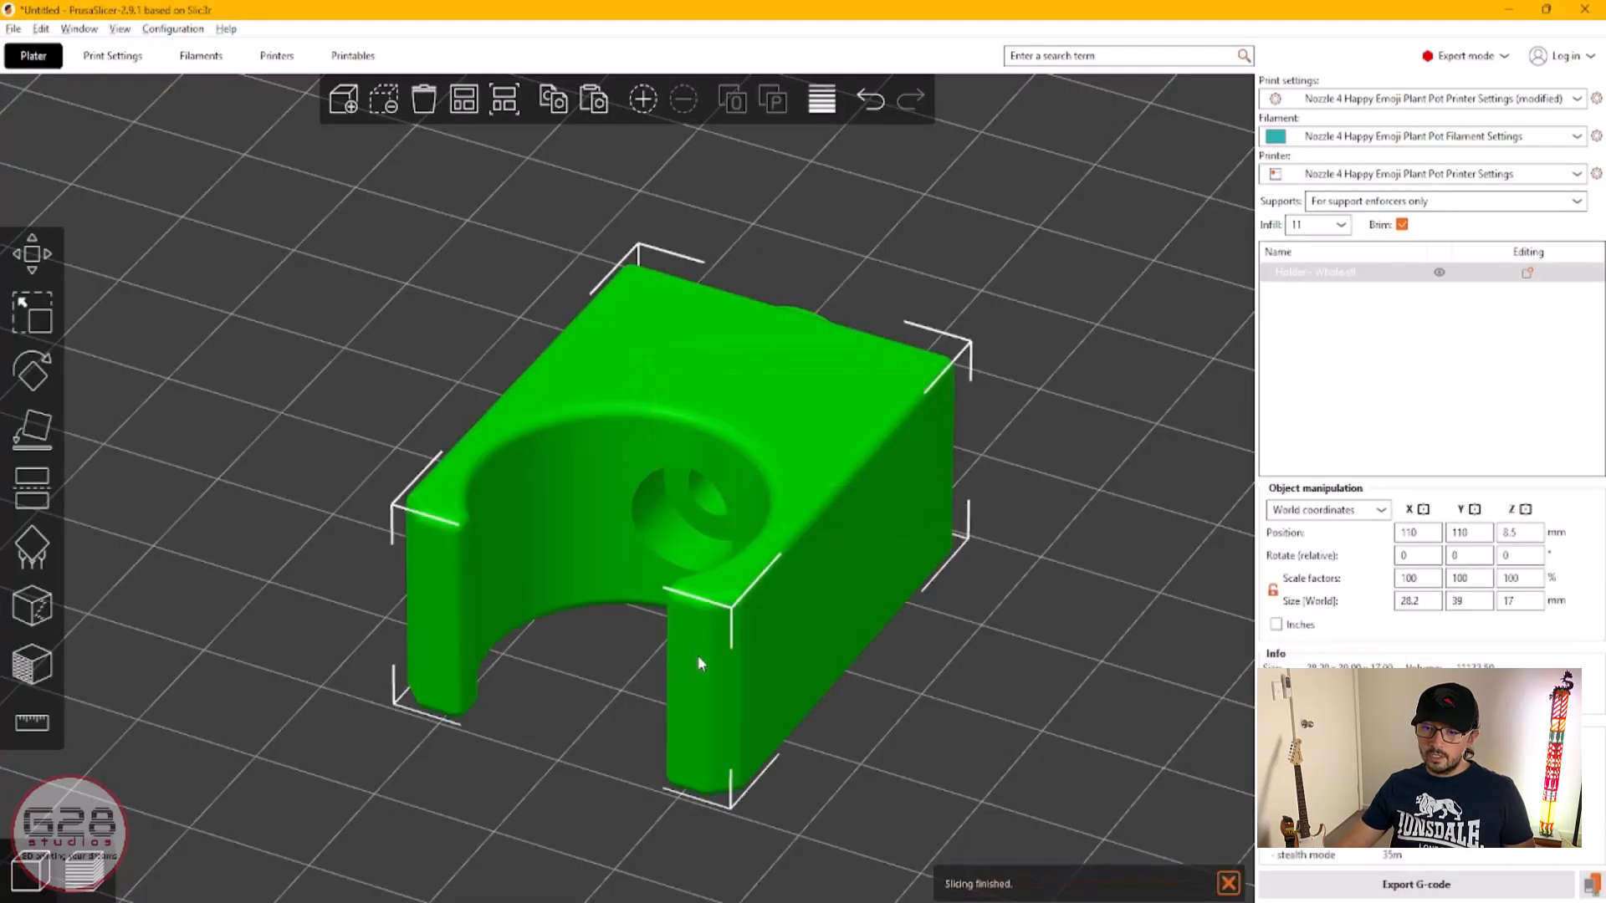
{"action": "mouse_move", "coordinate": [1006, 670]}
{"action": "left_mouse_down"}
{"action": "mouse_move", "coordinate": [755, 781]}
{"action": "mouse_move", "coordinate": [838, 734]}
{"action": "mouse_move", "coordinate": [778, 764]}
{"action": "mouse_move", "coordinate": [418, 586]}
{"action": "left_mouse_up"}
{"action": "left_click", "coordinate": [50, 431]}
{"action": "left_click_drag", "start_coordinate": [701, 623], "coordinate": [655, 595]}
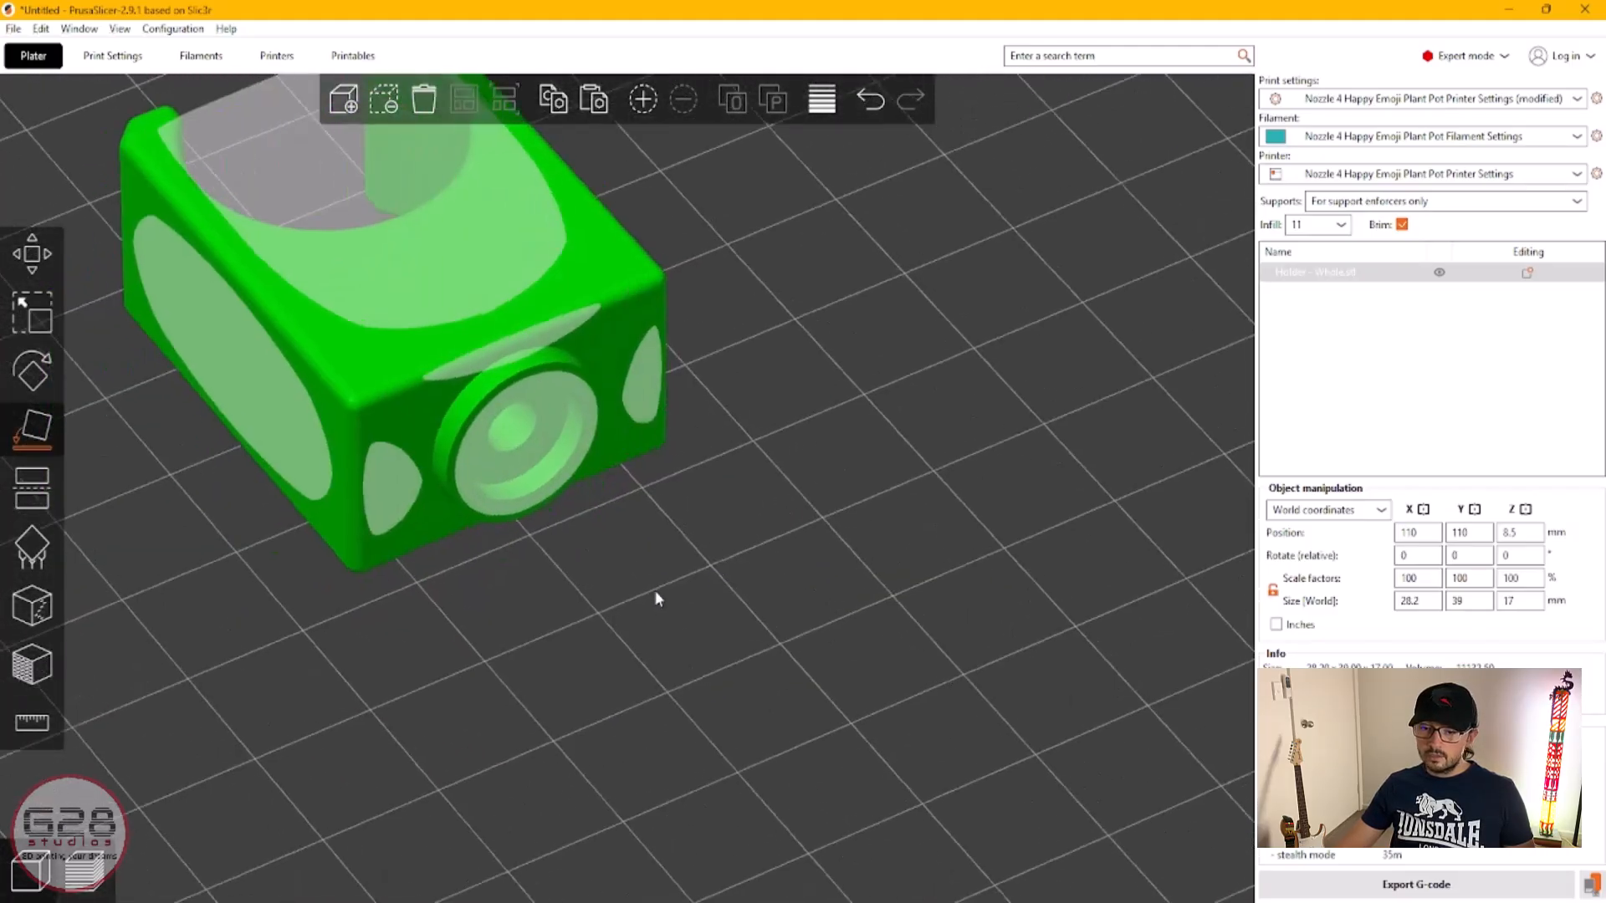
{"action": "left_click", "coordinate": [535, 439]}
{"action": "left_click", "coordinate": [585, 435]}
Step: Add a cylinder modifier to the Holder - Whole object
{"action": "right_click_drag", "start_coordinate": [720, 343], "coordinate": [996, 618]}
{"action": "left_click_drag", "start_coordinate": [996, 622], "coordinate": [1011, 717]}
{"action": "right_click", "coordinate": [720, 482]}
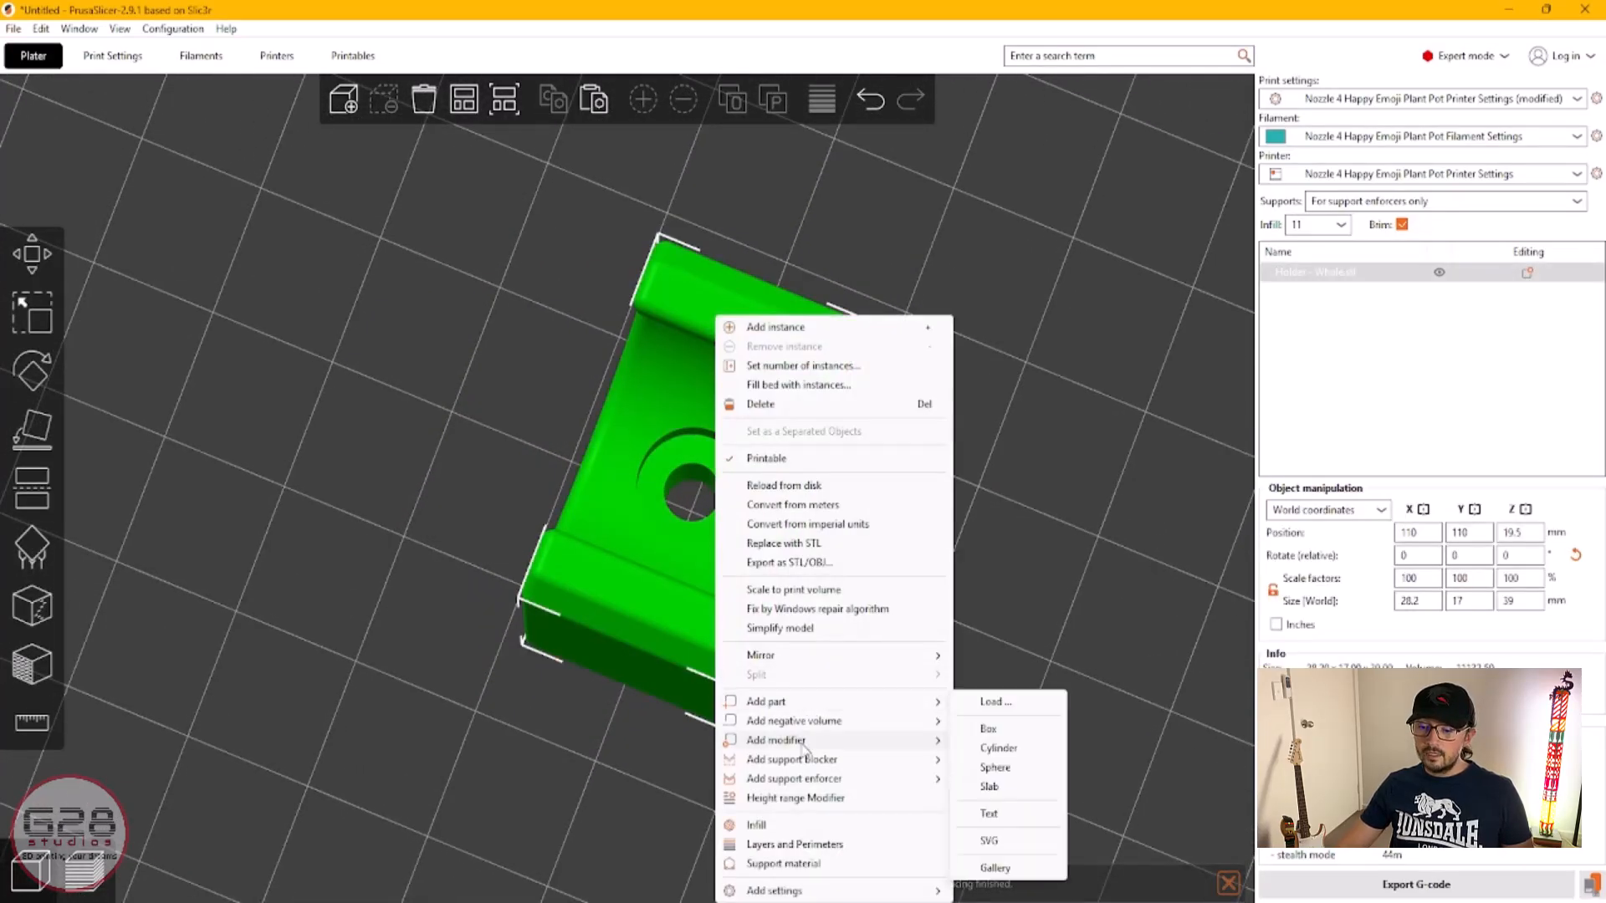
{"action": "mouse_move", "coordinate": [815, 742]}
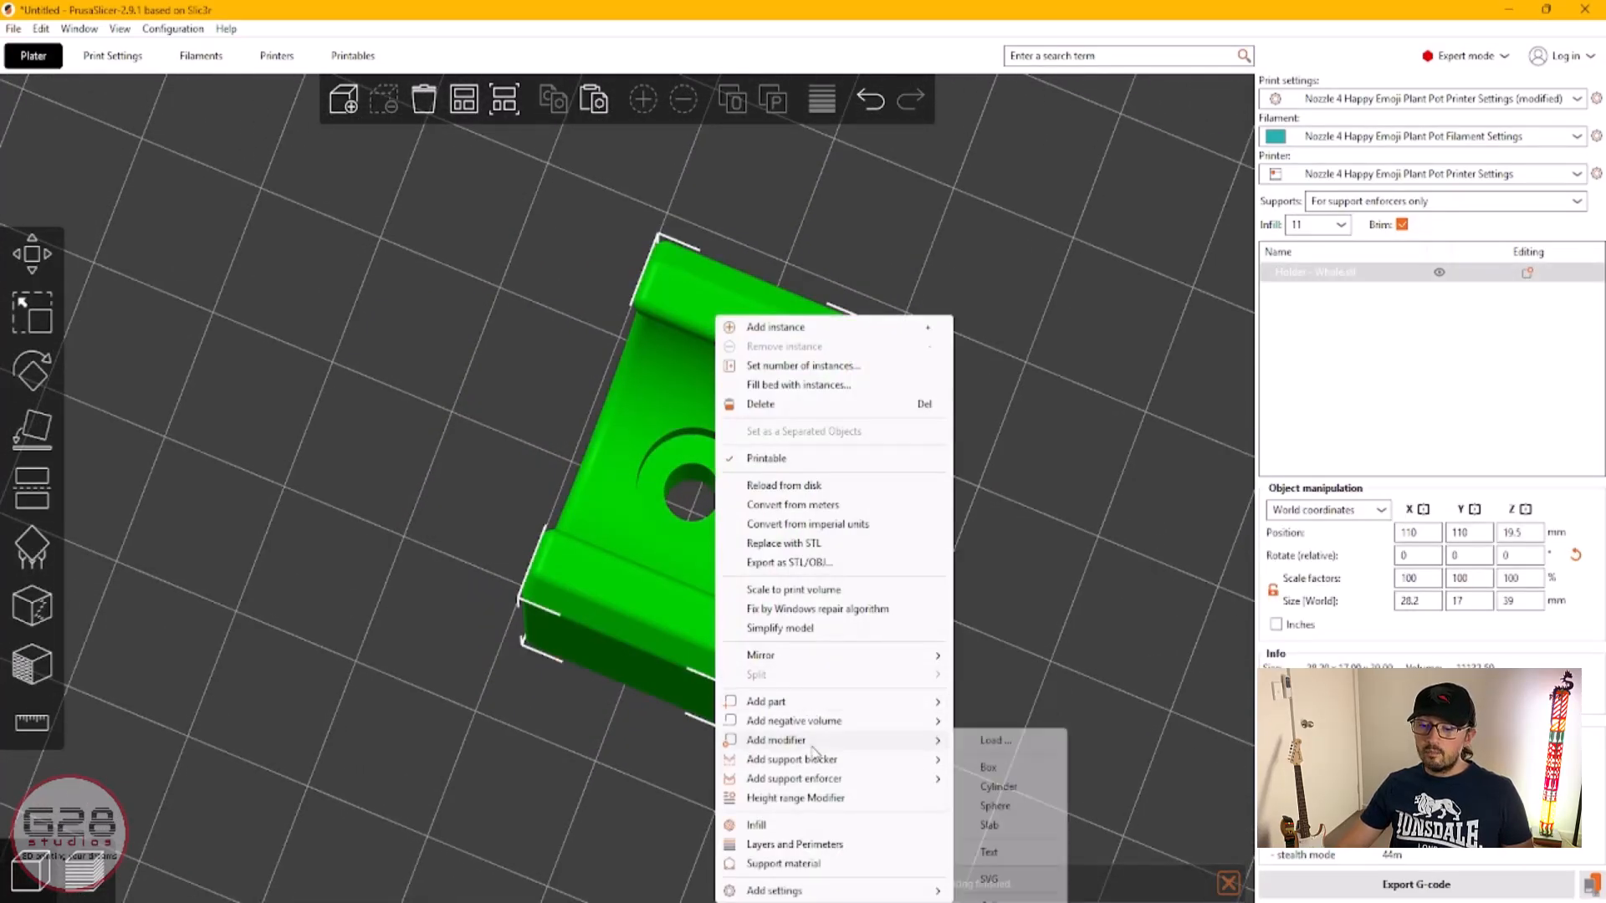
{"action": "left_click", "coordinate": [999, 787]}
{"action": "left_click_drag", "start_coordinate": [858, 279], "coordinate": [1054, 651]}
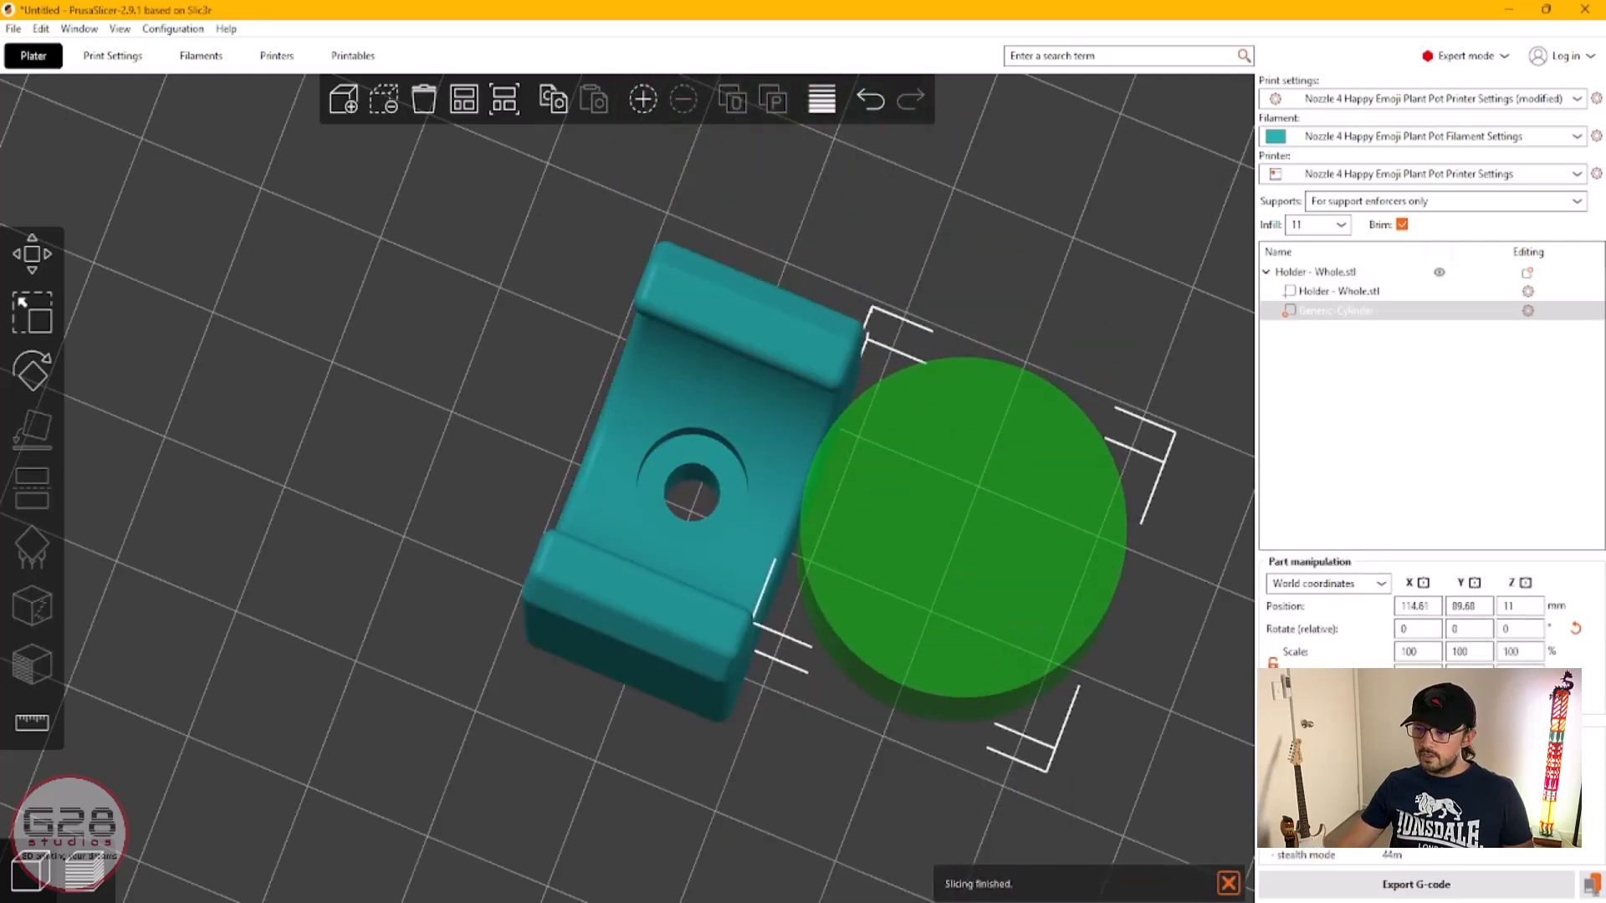
Step: Set the cylinder modifier's X and Y size to 10 mm each
{"action": "left_click_drag", "start_coordinate": [1420, 652], "coordinate": [1350, 642]}
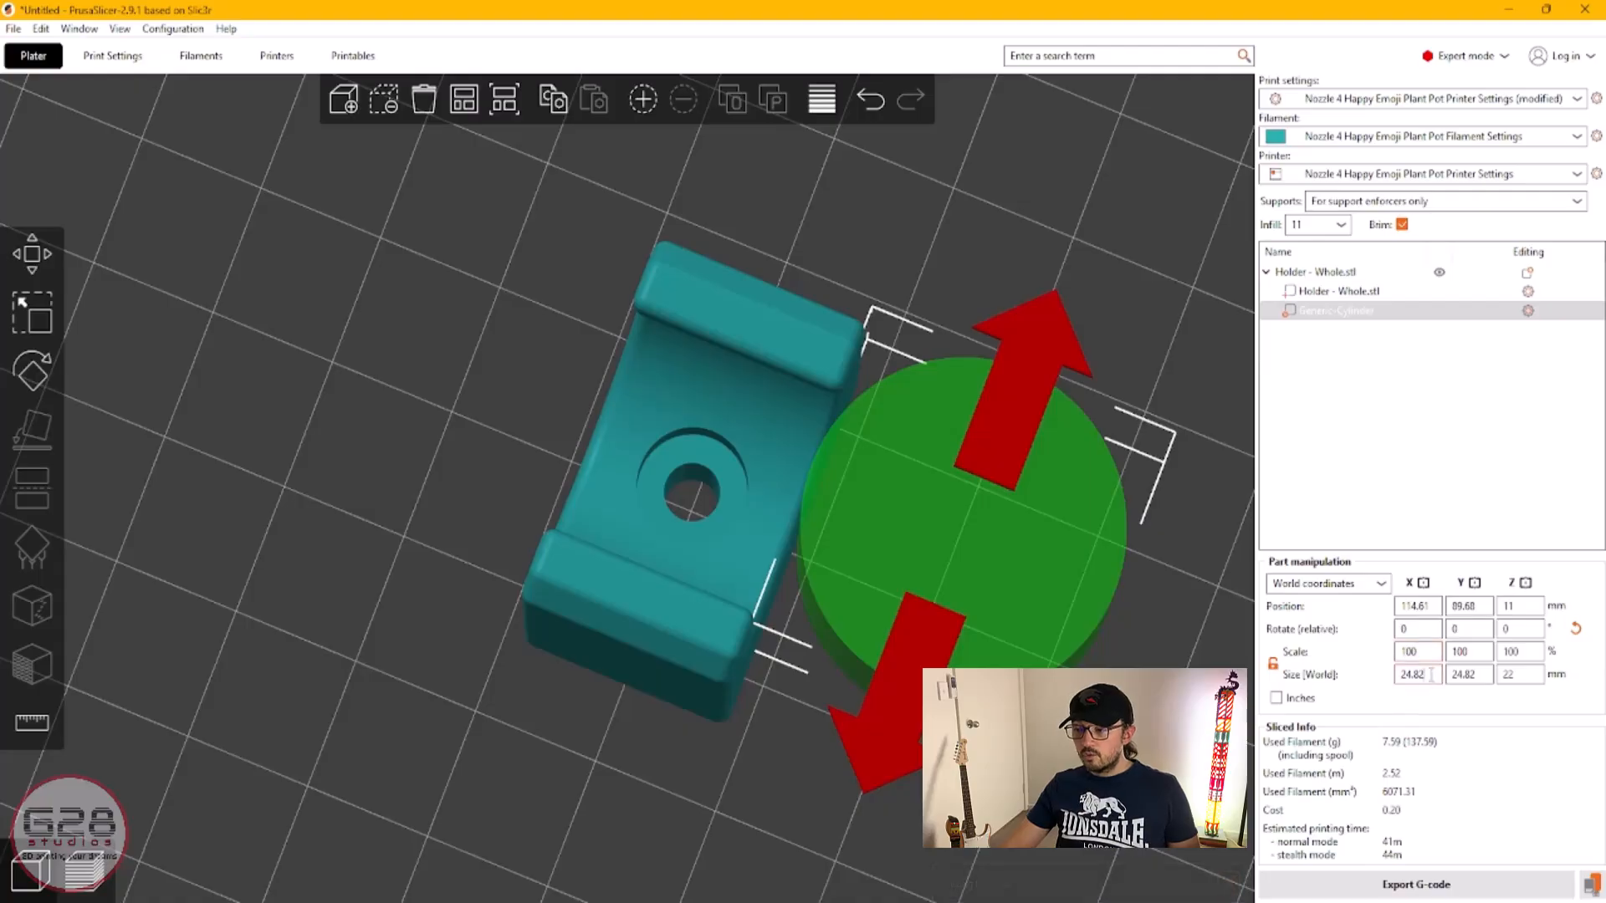
{"action": "left_click_drag", "start_coordinate": [1430, 675], "coordinate": [1292, 700]}
{"action": "type", "text": "10"}
{"action": "key", "text": "Tab"}
{"action": "type", "text": "10"}
{"action": "key", "text": "Tab"}
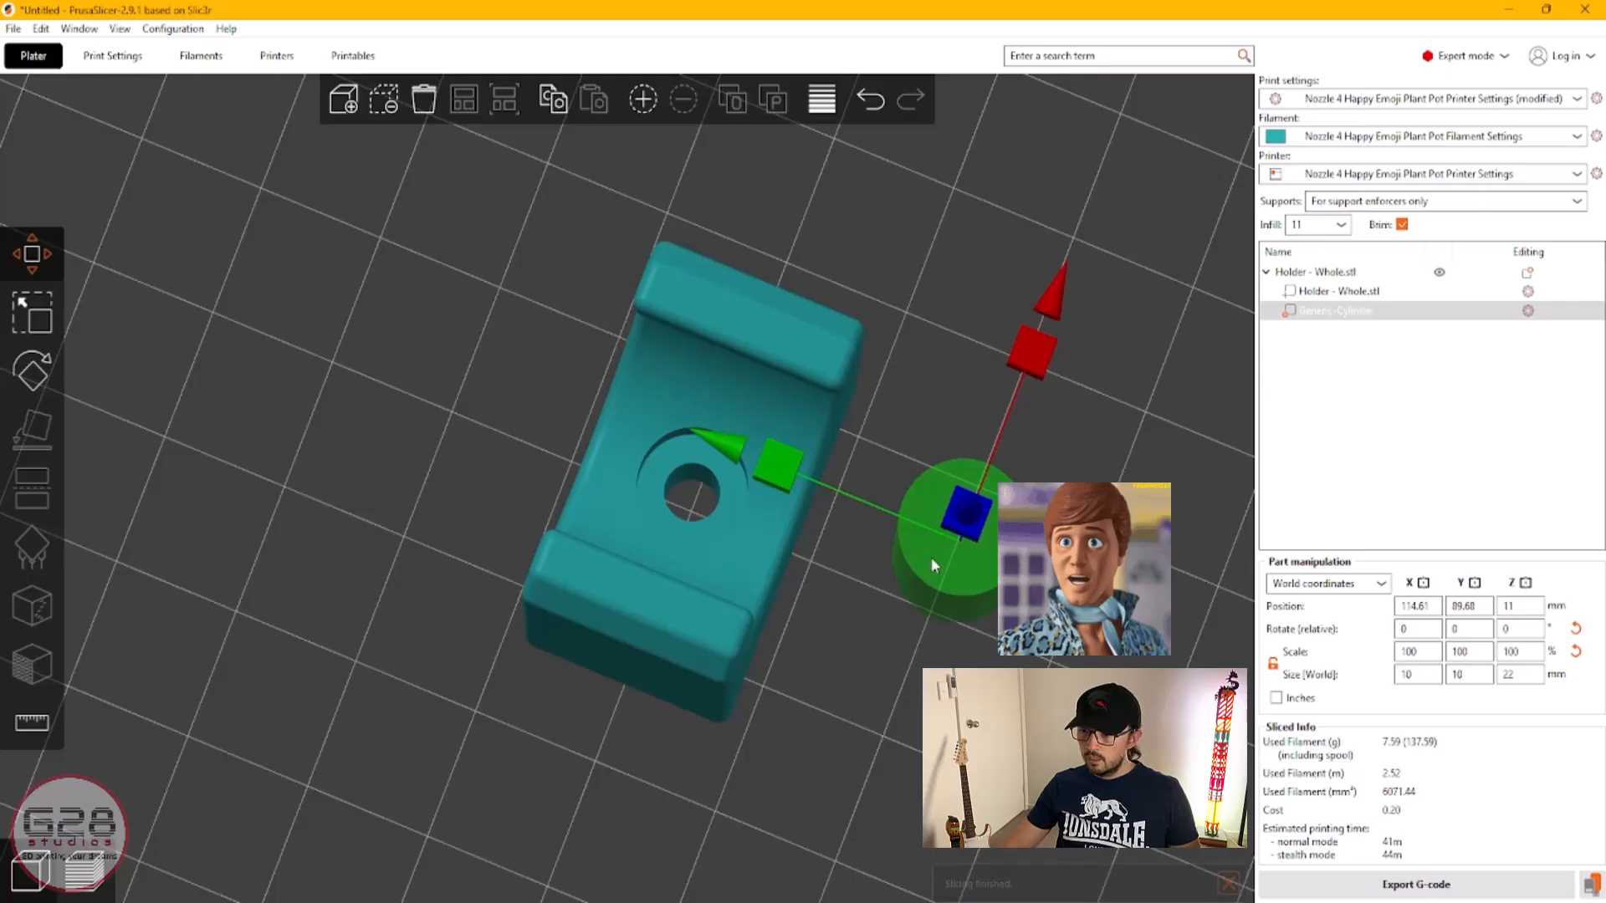
Step: Move the cylinder modifier over the holder's screw hole and fine-tune its position until it is centred on the hole
{"action": "left_click", "coordinate": [1049, 578]}
{"action": "left_click_drag", "start_coordinate": [970, 539], "coordinate": [723, 510]}
{"action": "left_click_drag", "start_coordinate": [871, 578], "coordinate": [899, 591]}
{"action": "scroll", "coordinate": [755, 454], "scroll_direction": "up", "scroll_amount": 4}
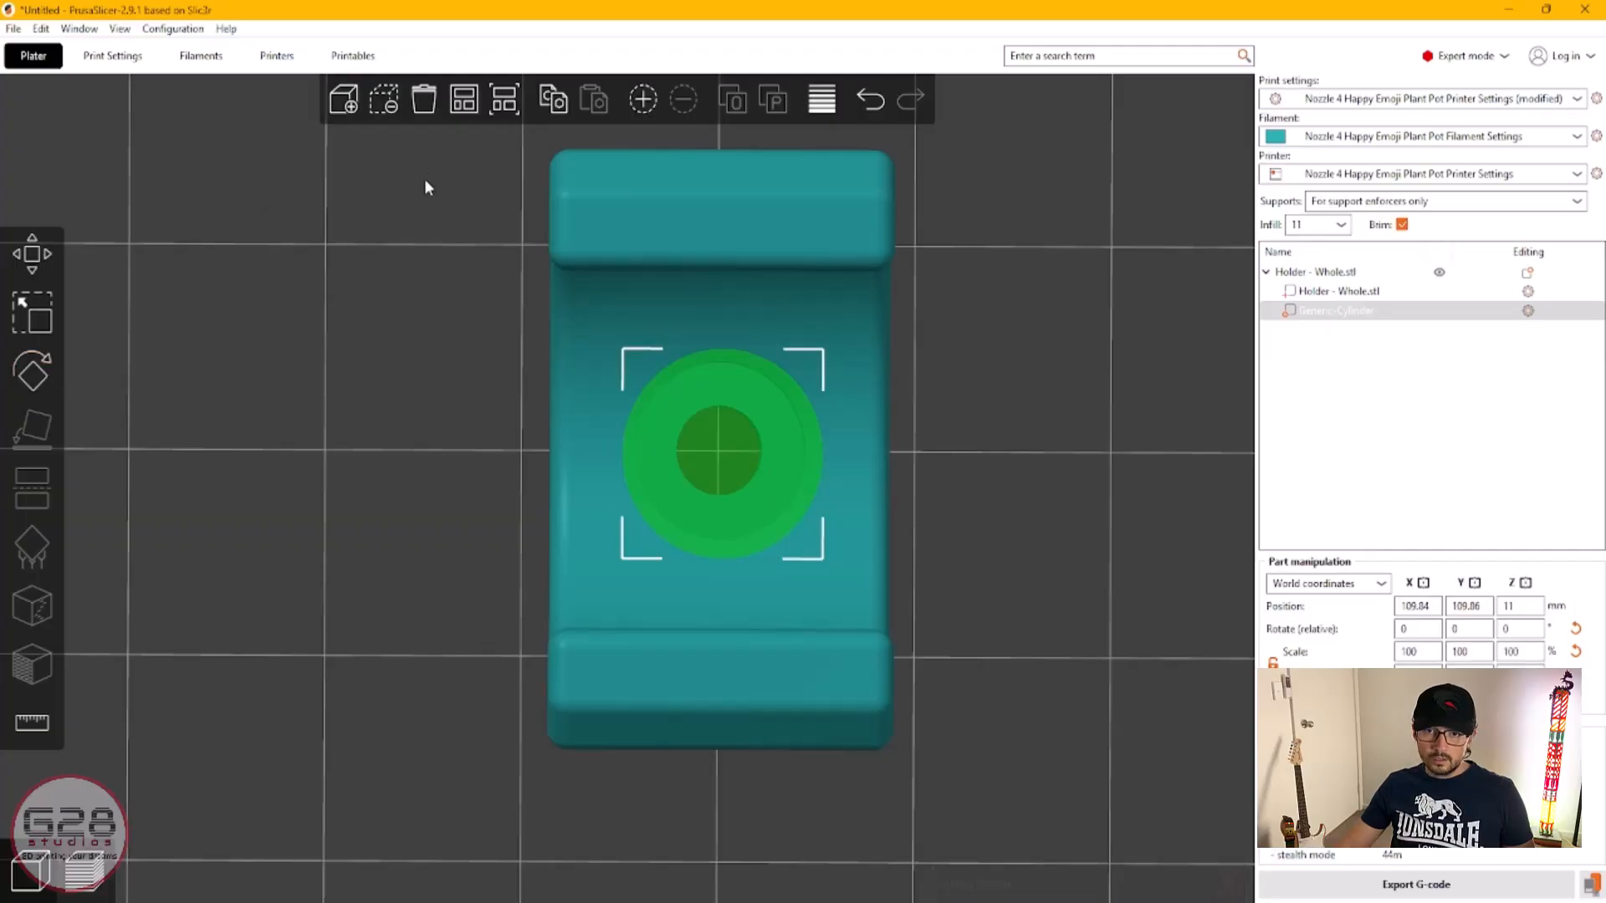
{"action": "left_click", "coordinate": [426, 186]}
{"action": "left_click", "coordinate": [731, 447]}
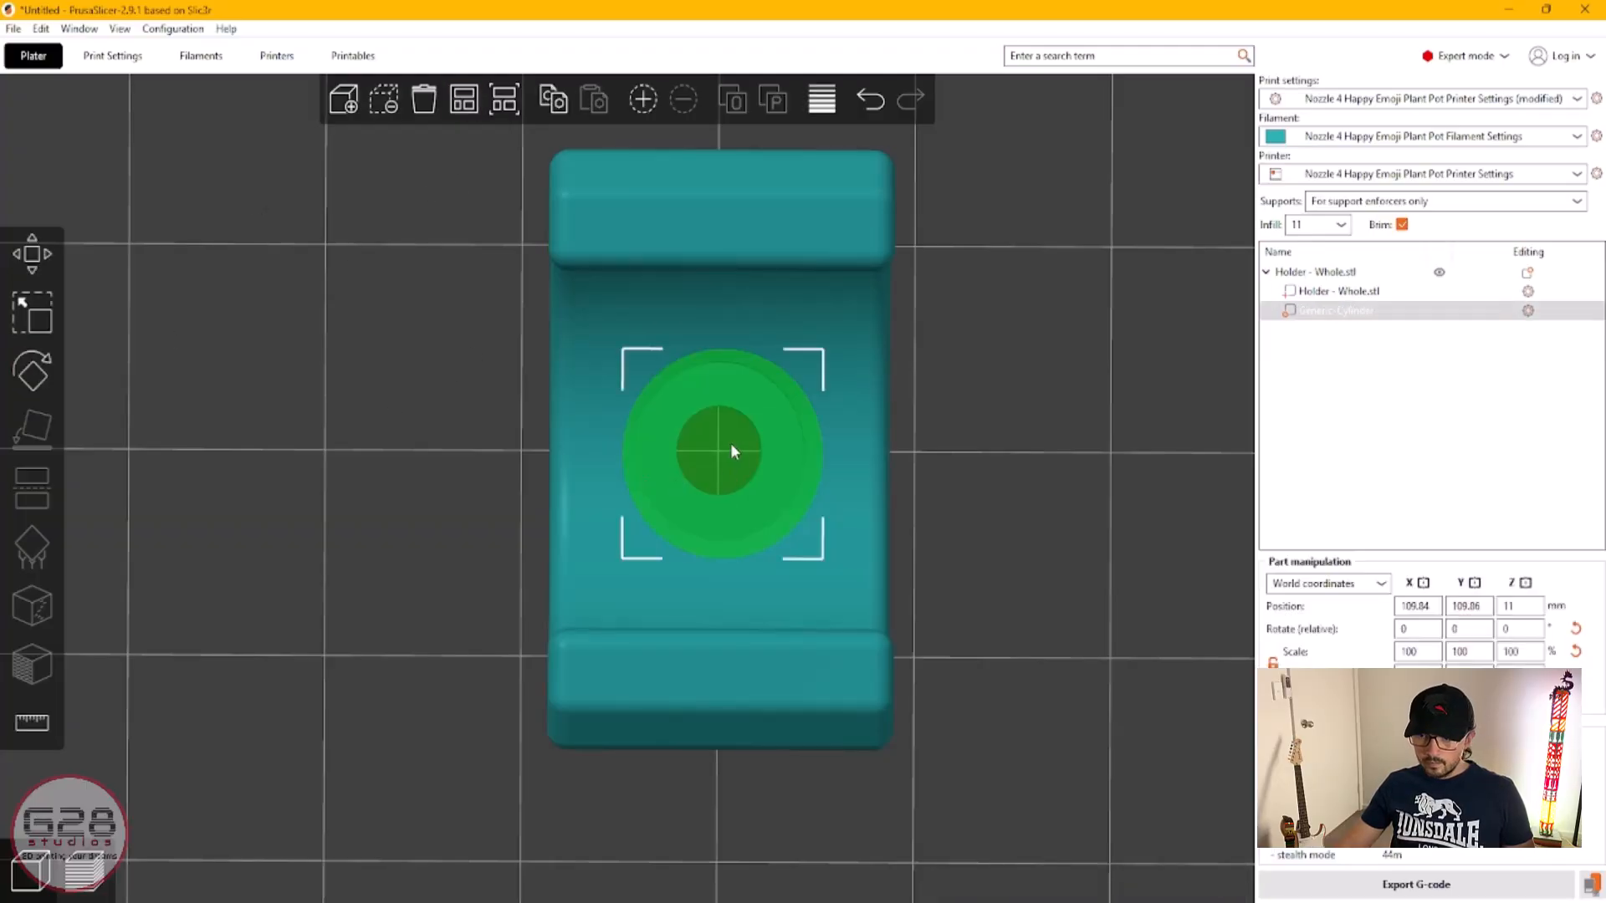
{"action": "left_click", "coordinate": [34, 323]}
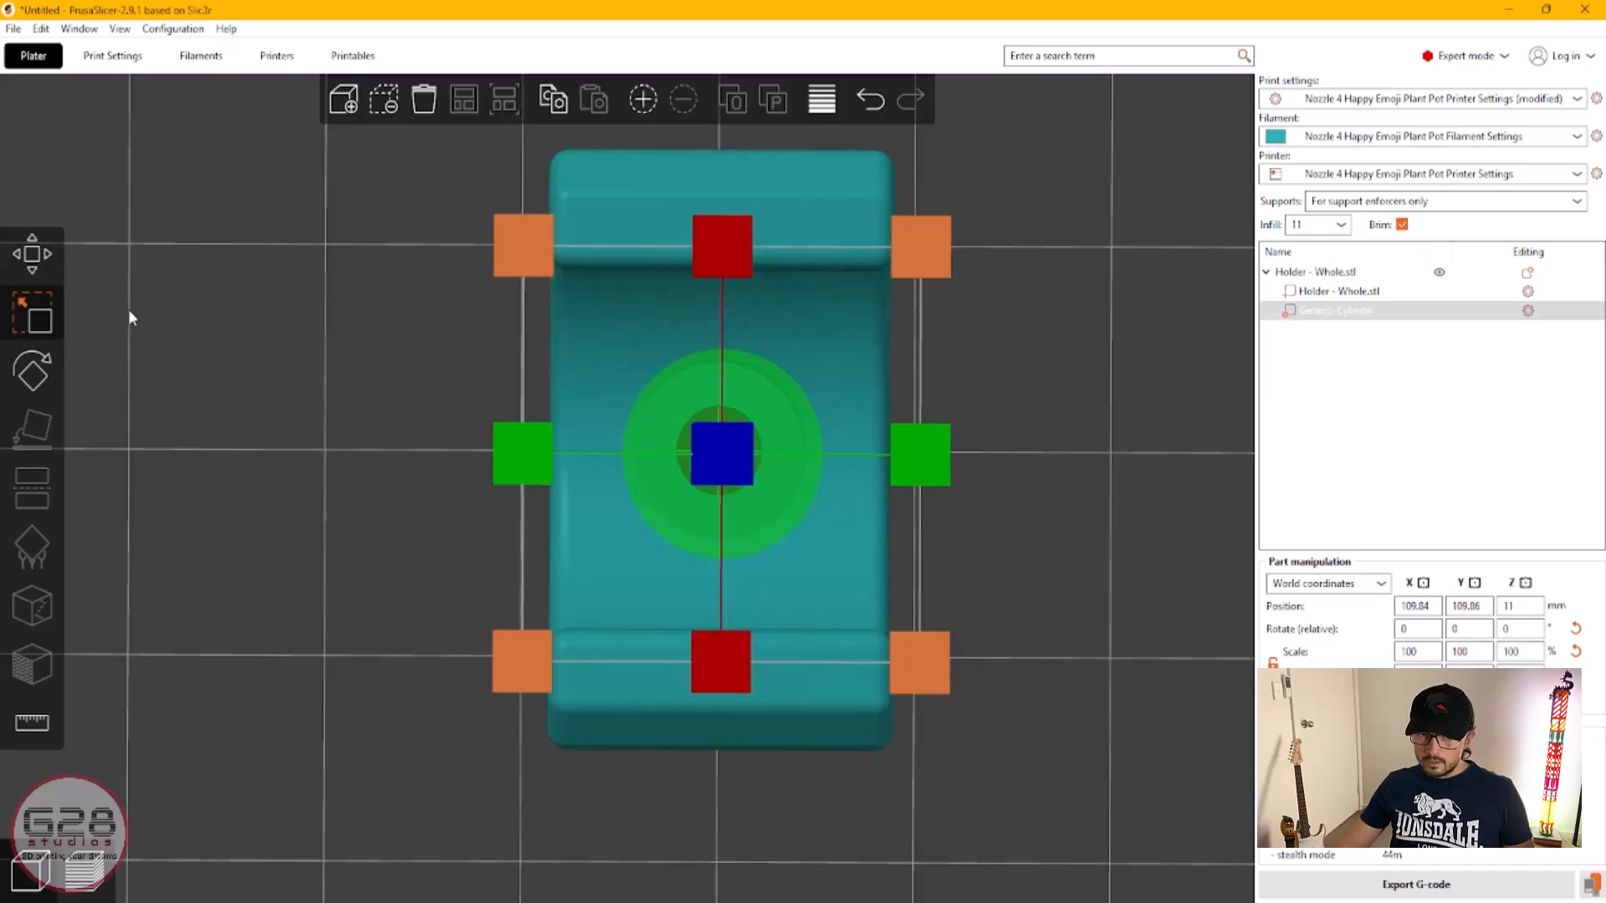
{"action": "left_click", "coordinate": [33, 308]}
{"action": "left_click", "coordinate": [33, 258]}
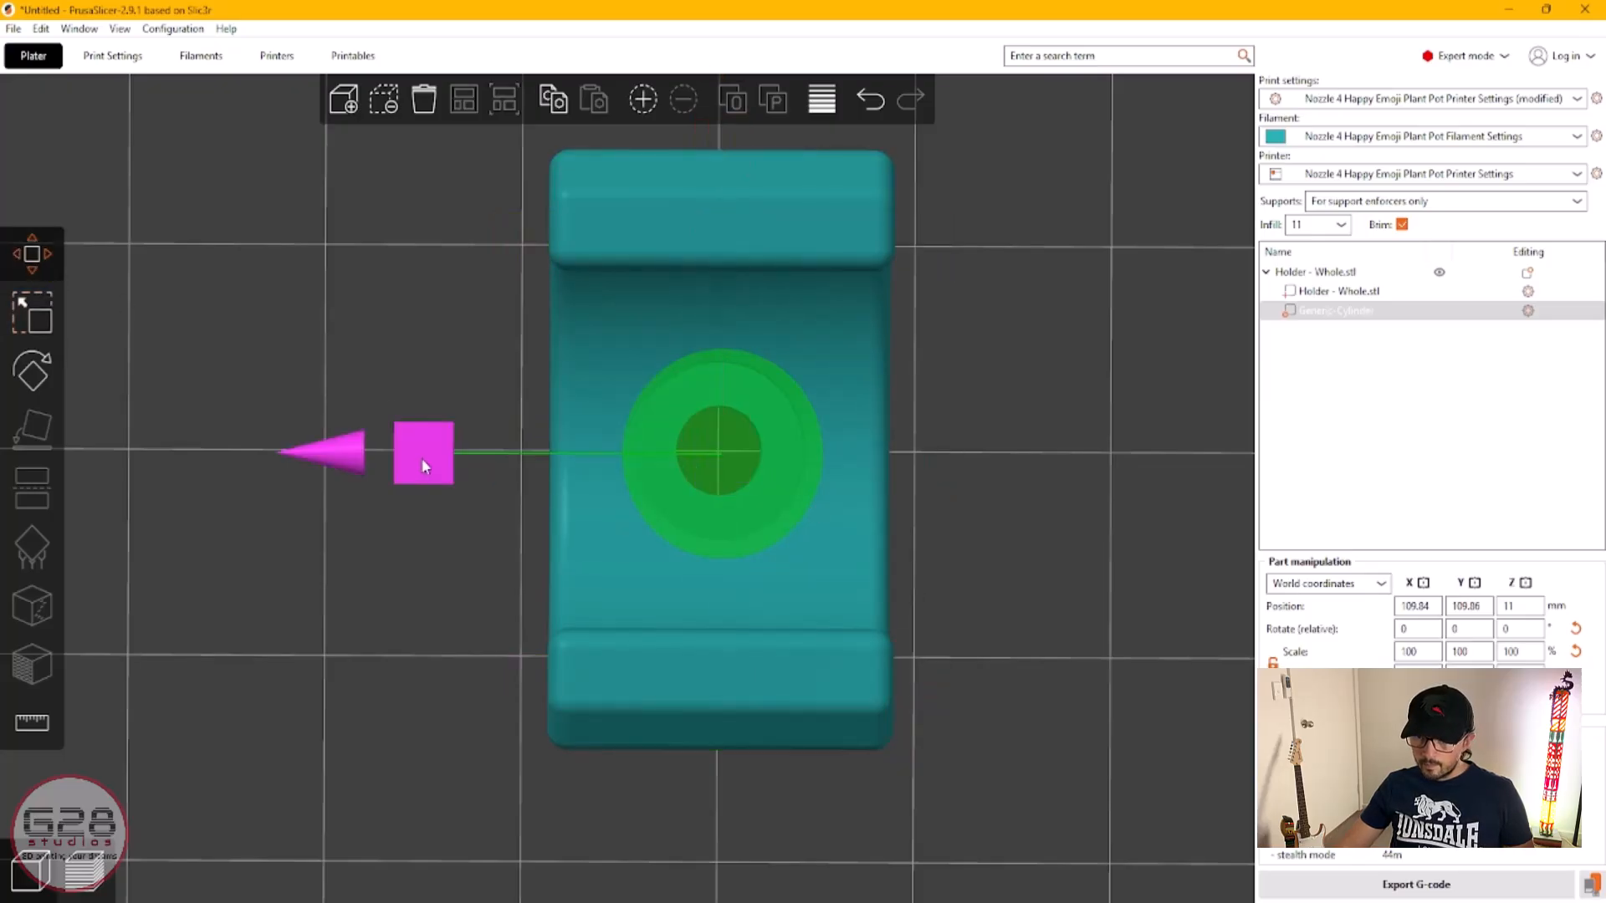
{"action": "left_click_drag", "start_coordinate": [710, 154], "coordinate": [706, 149]}
{"action": "key", "text": "Escape"}
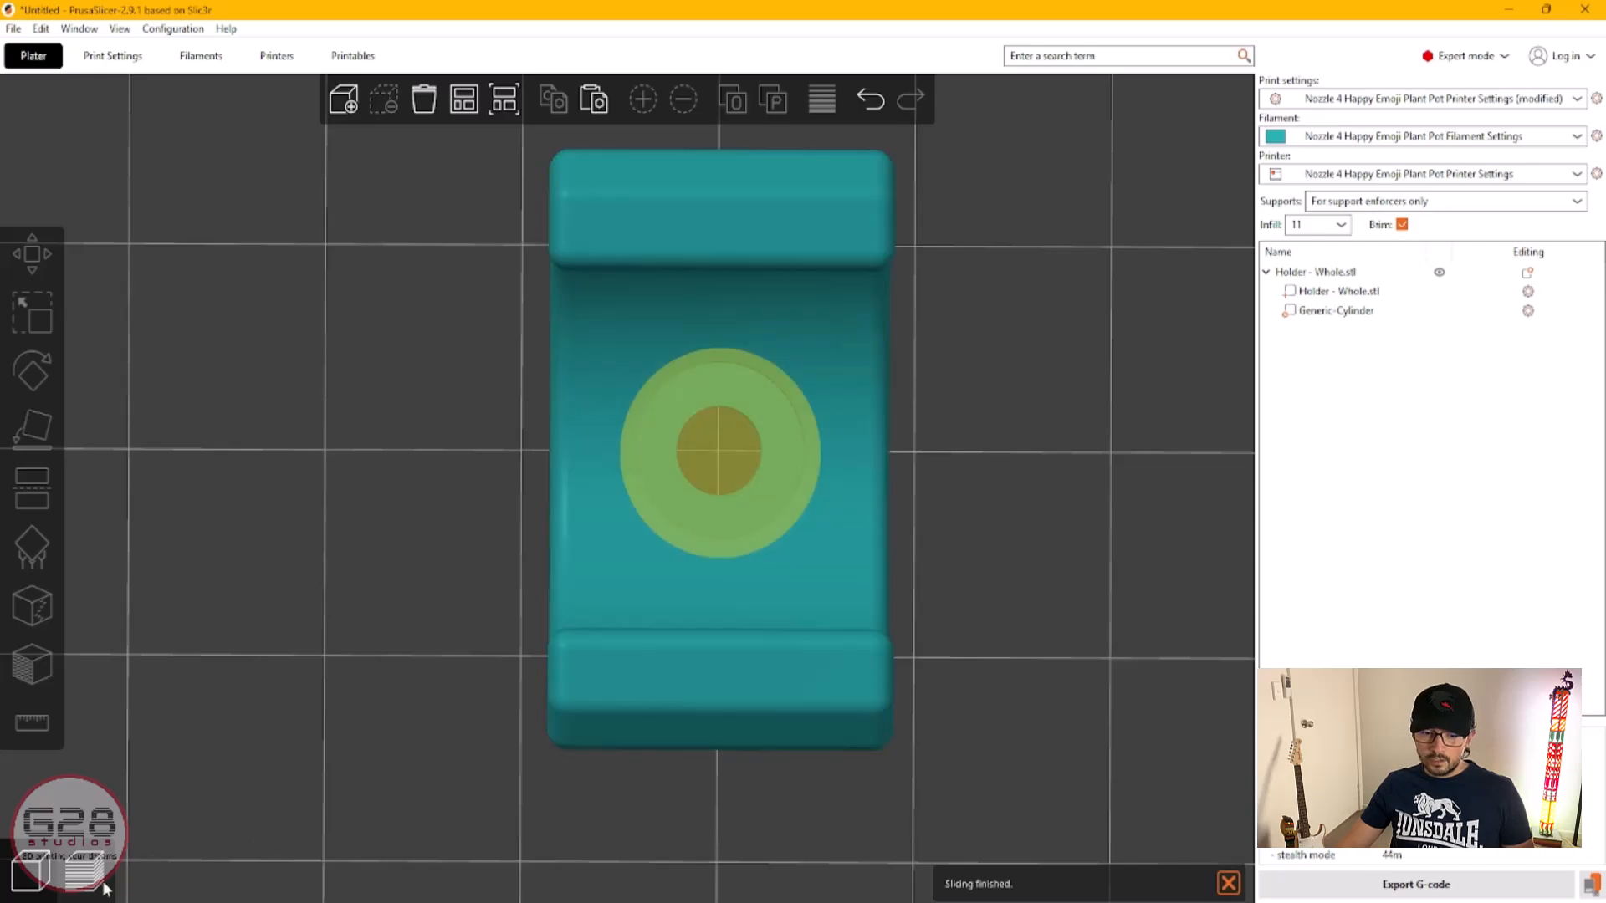
Step: Preview the slice at mid-height and give the cylinder modifier its own infill setting with a fill density of 50%
{"action": "left_click", "coordinate": [94, 880]}
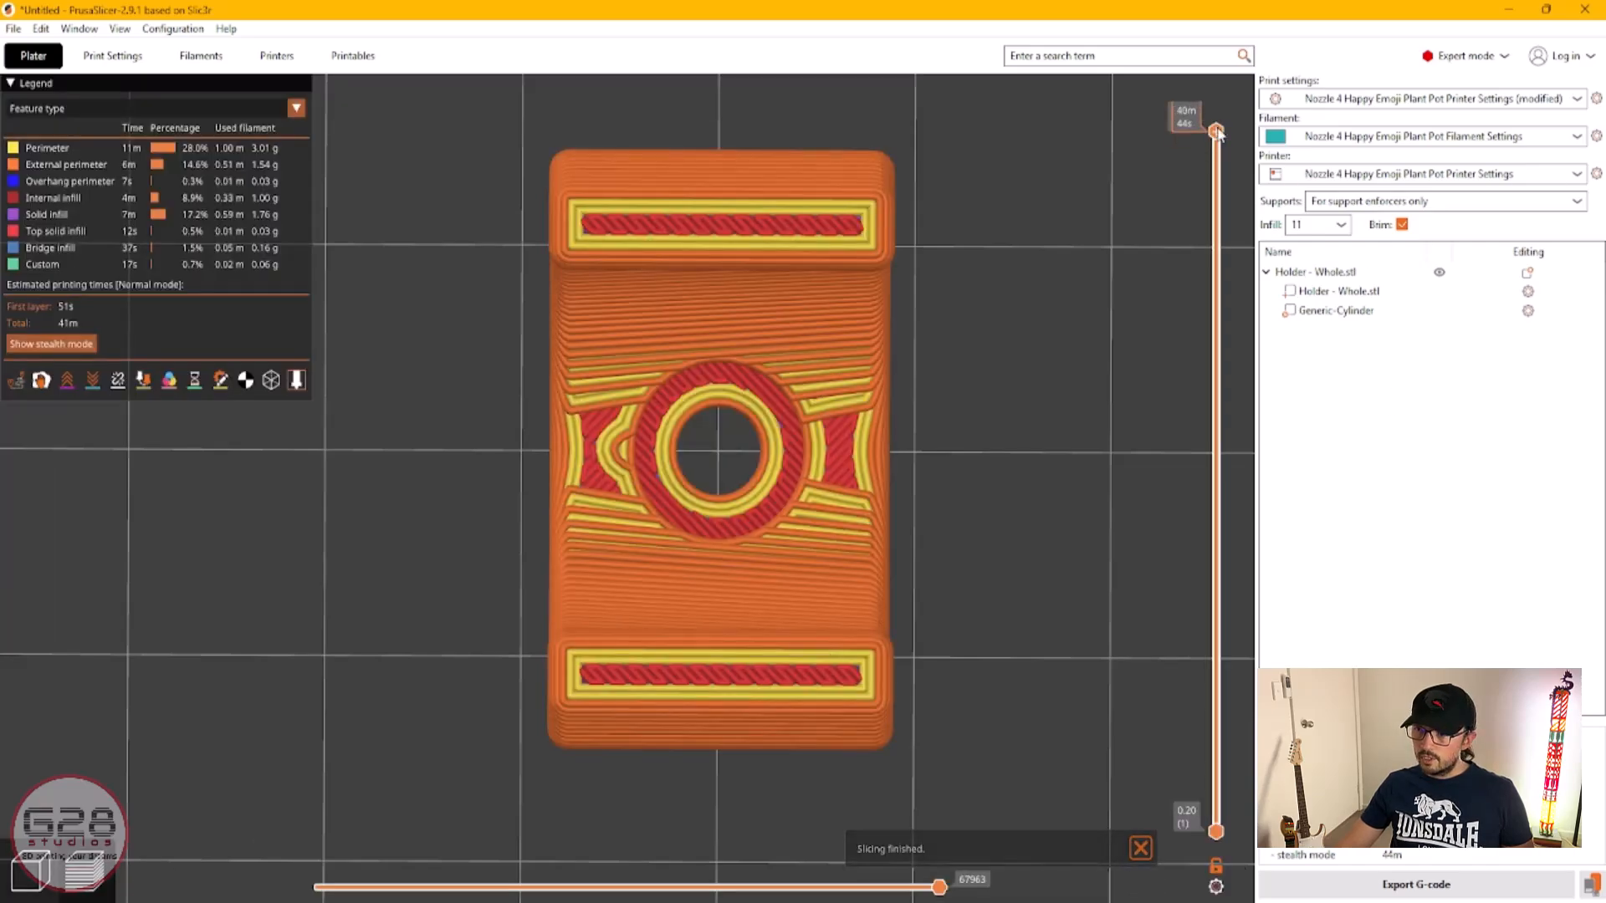
{"action": "left_click_drag", "start_coordinate": [1217, 131], "coordinate": [1217, 680]}
{"action": "left_click", "coordinate": [1346, 317]}
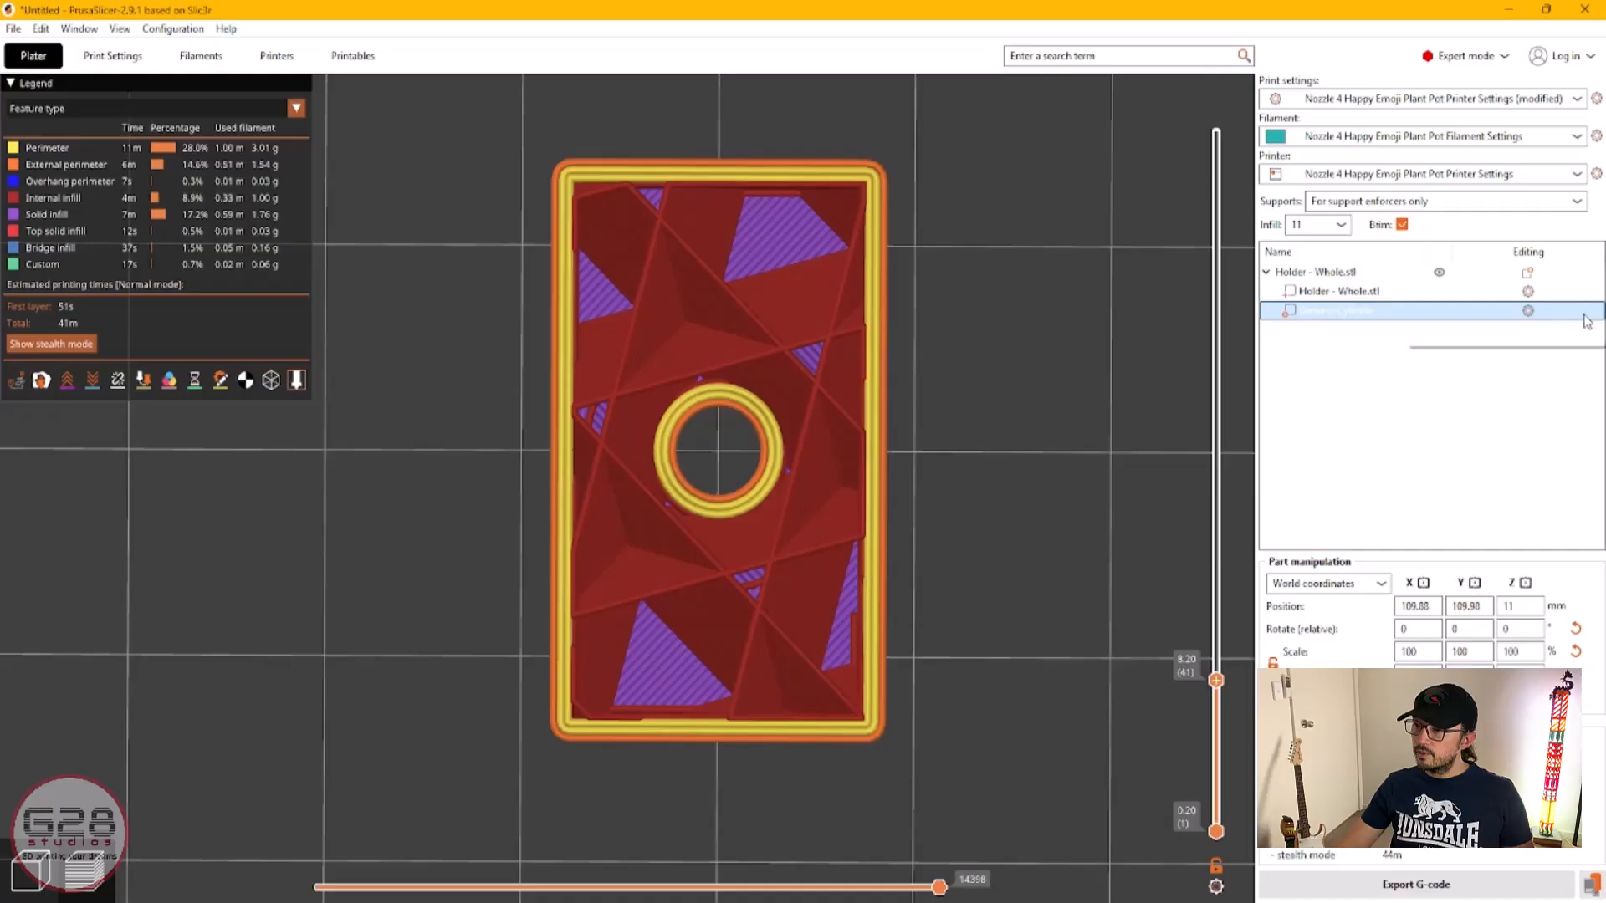
{"action": "left_click", "coordinate": [1529, 313]}
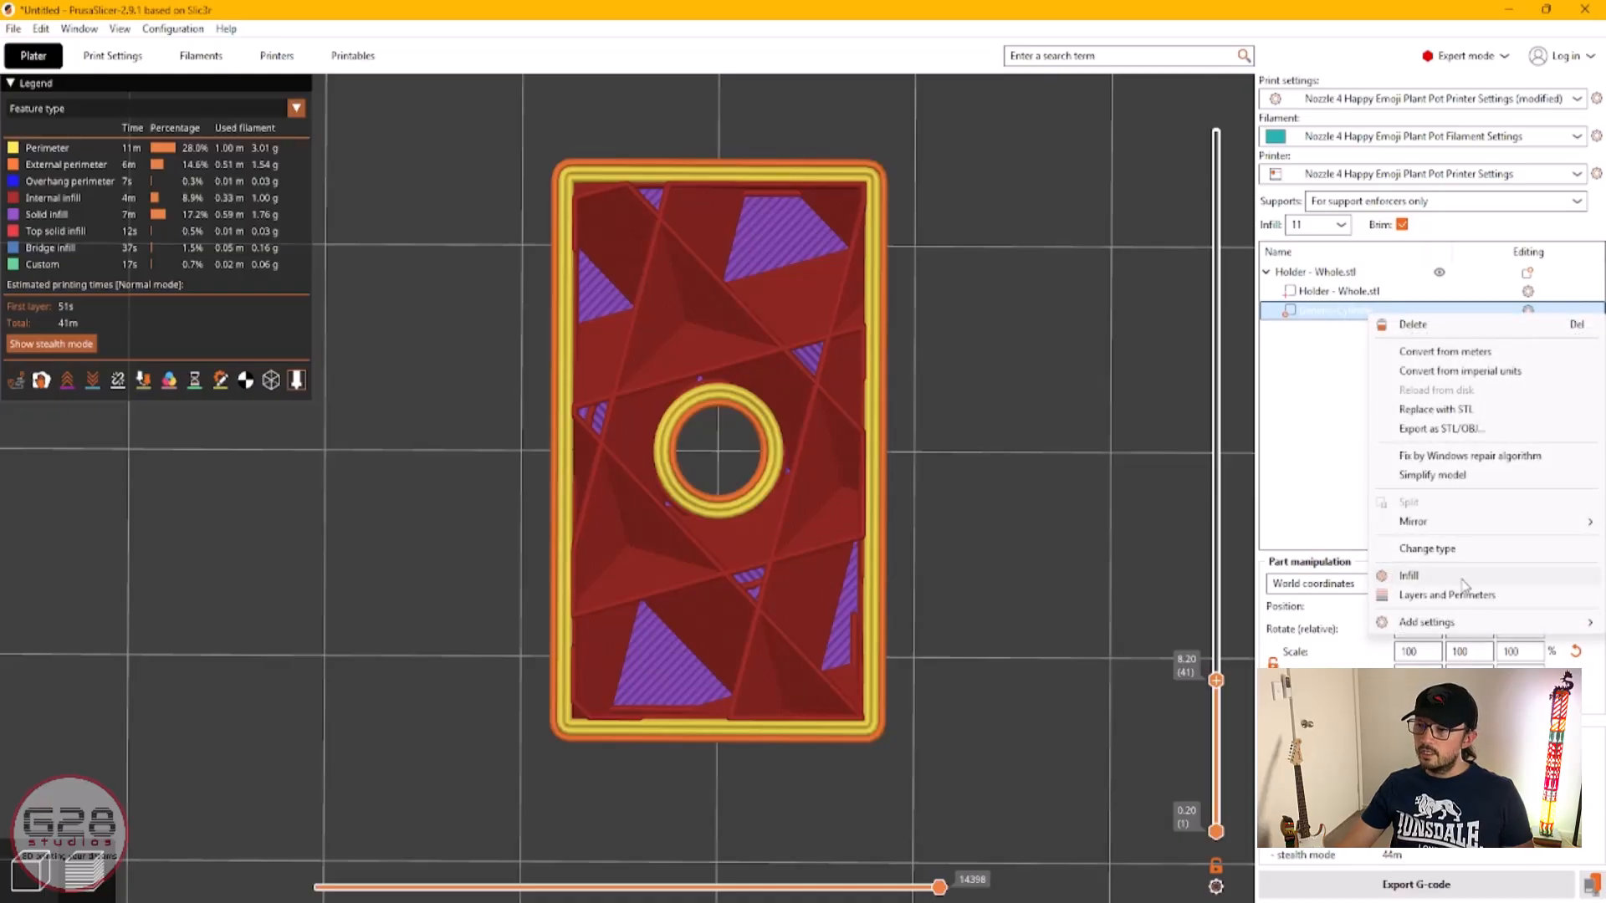
{"action": "left_click", "coordinate": [1462, 578]}
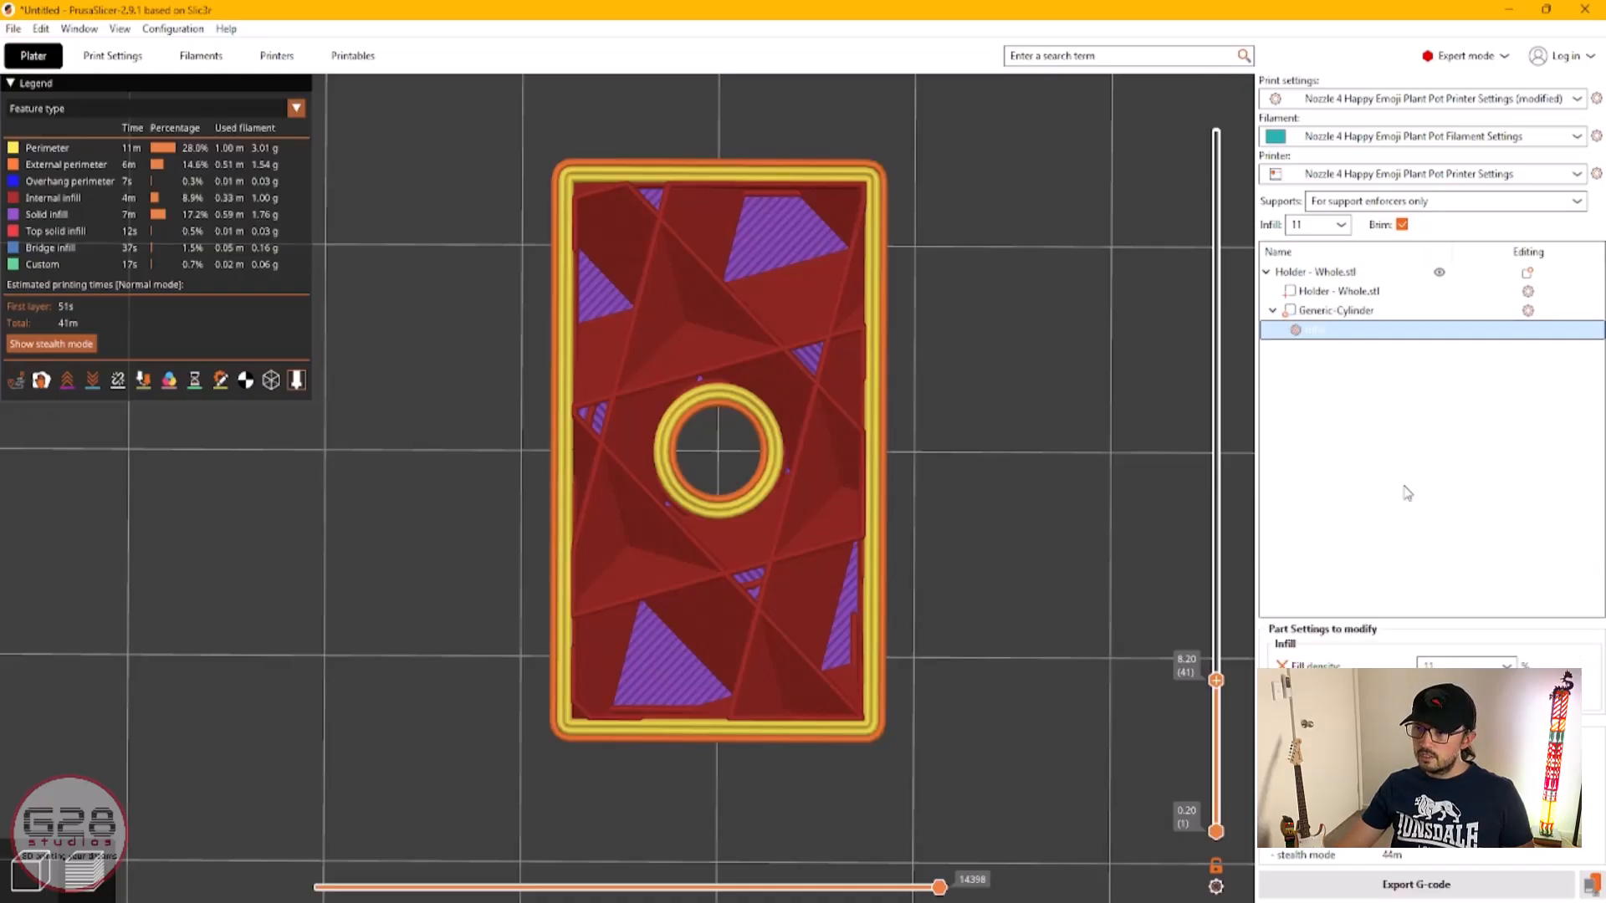
{"action": "double_click", "coordinate": [1482, 666]}
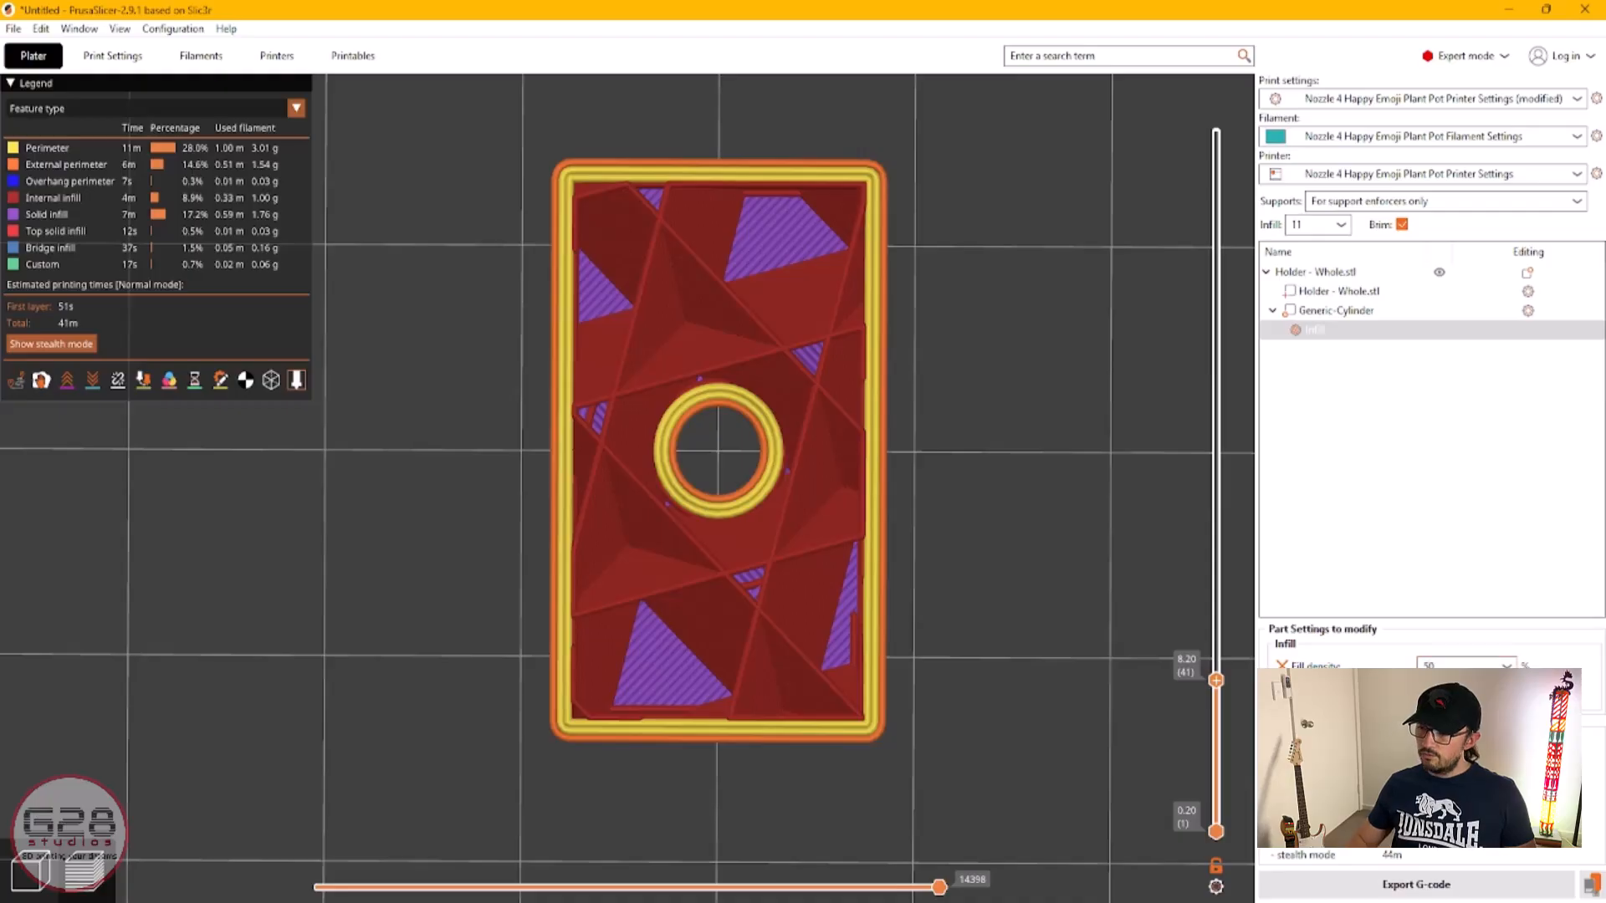
{"action": "key", "text": "Return"}
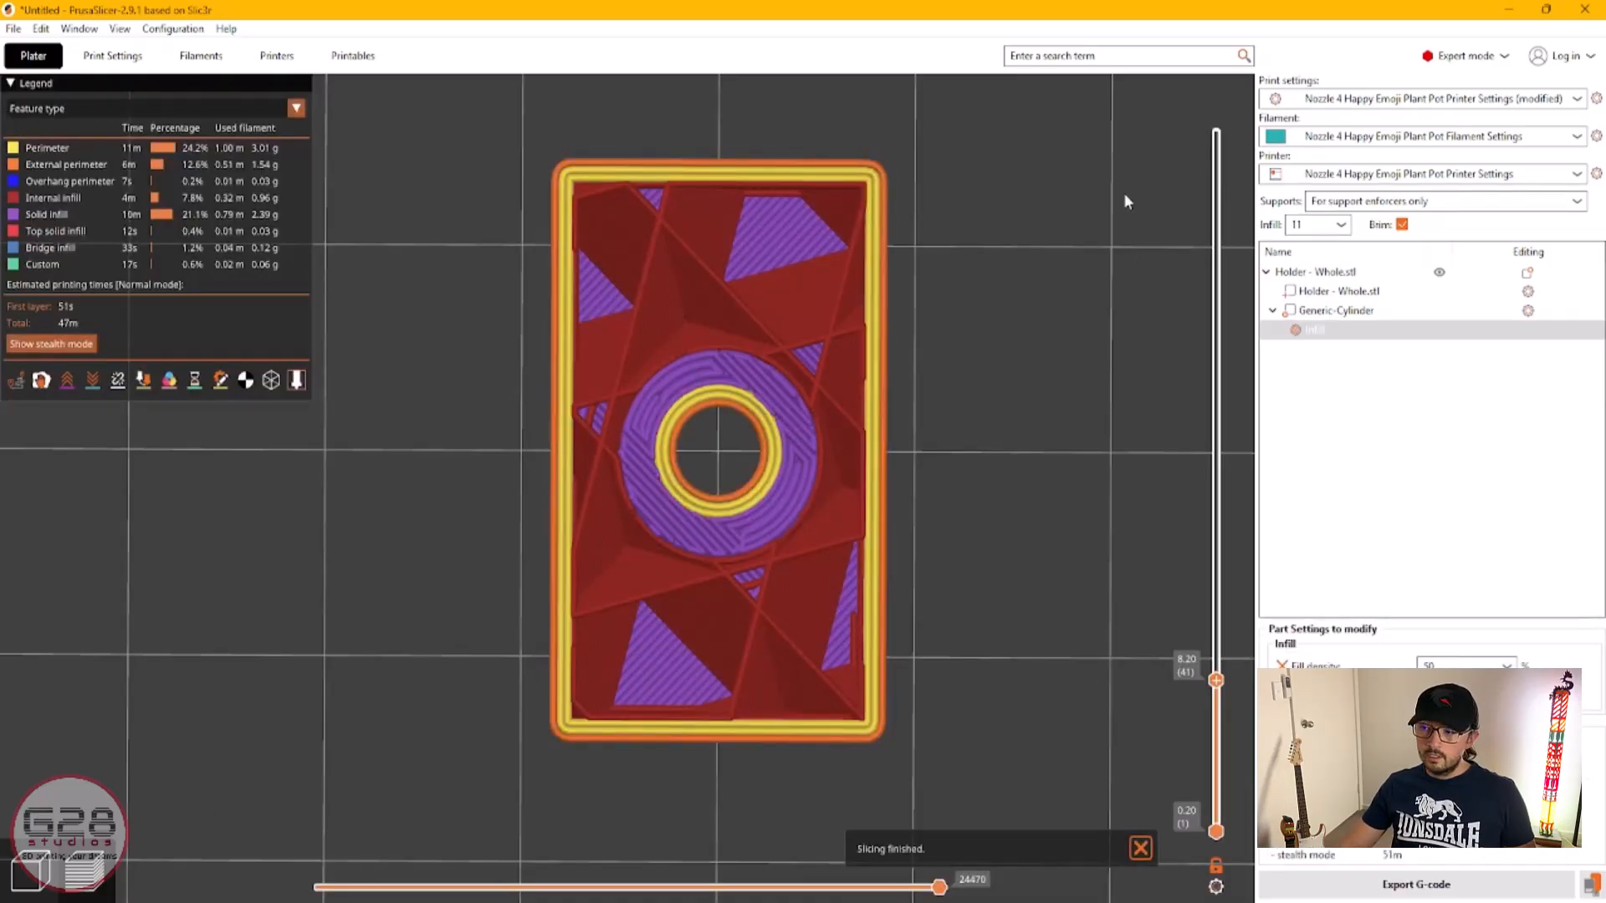
Step: Examine the sliced layers from the lower section up to full height, checking the reinforced infill around the screw hole
{"action": "left_click_drag", "start_coordinate": [1216, 679], "coordinate": [1217, 773]}
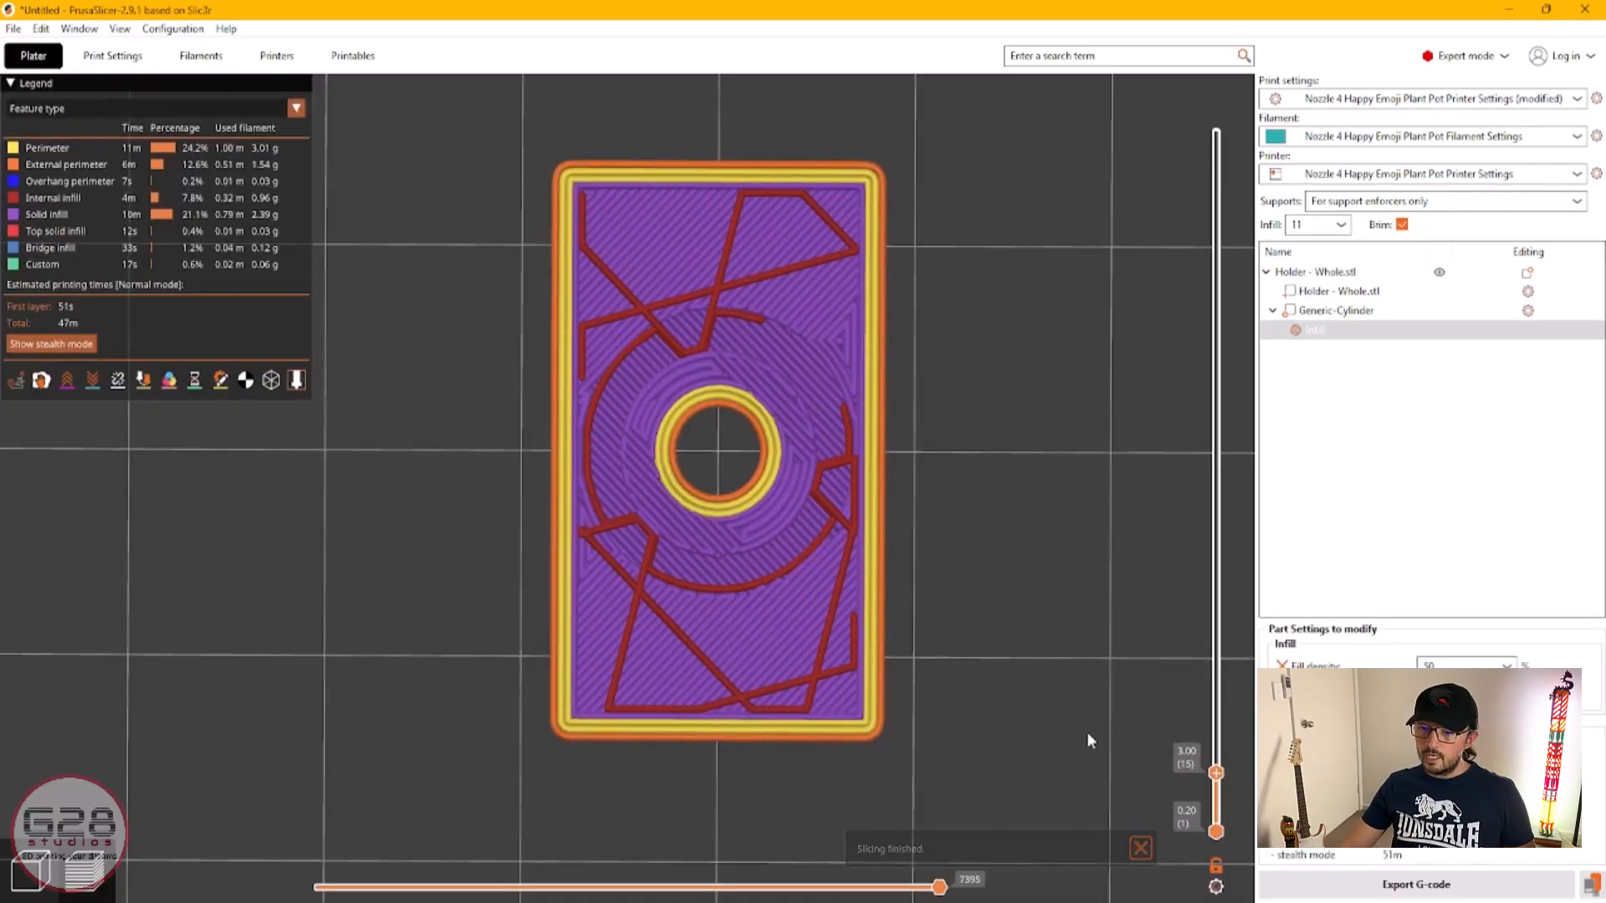
{"action": "left_click_drag", "start_coordinate": [1087, 731], "coordinate": [1051, 648]}
{"action": "right_click_drag", "start_coordinate": [1052, 650], "coordinate": [1107, 545]}
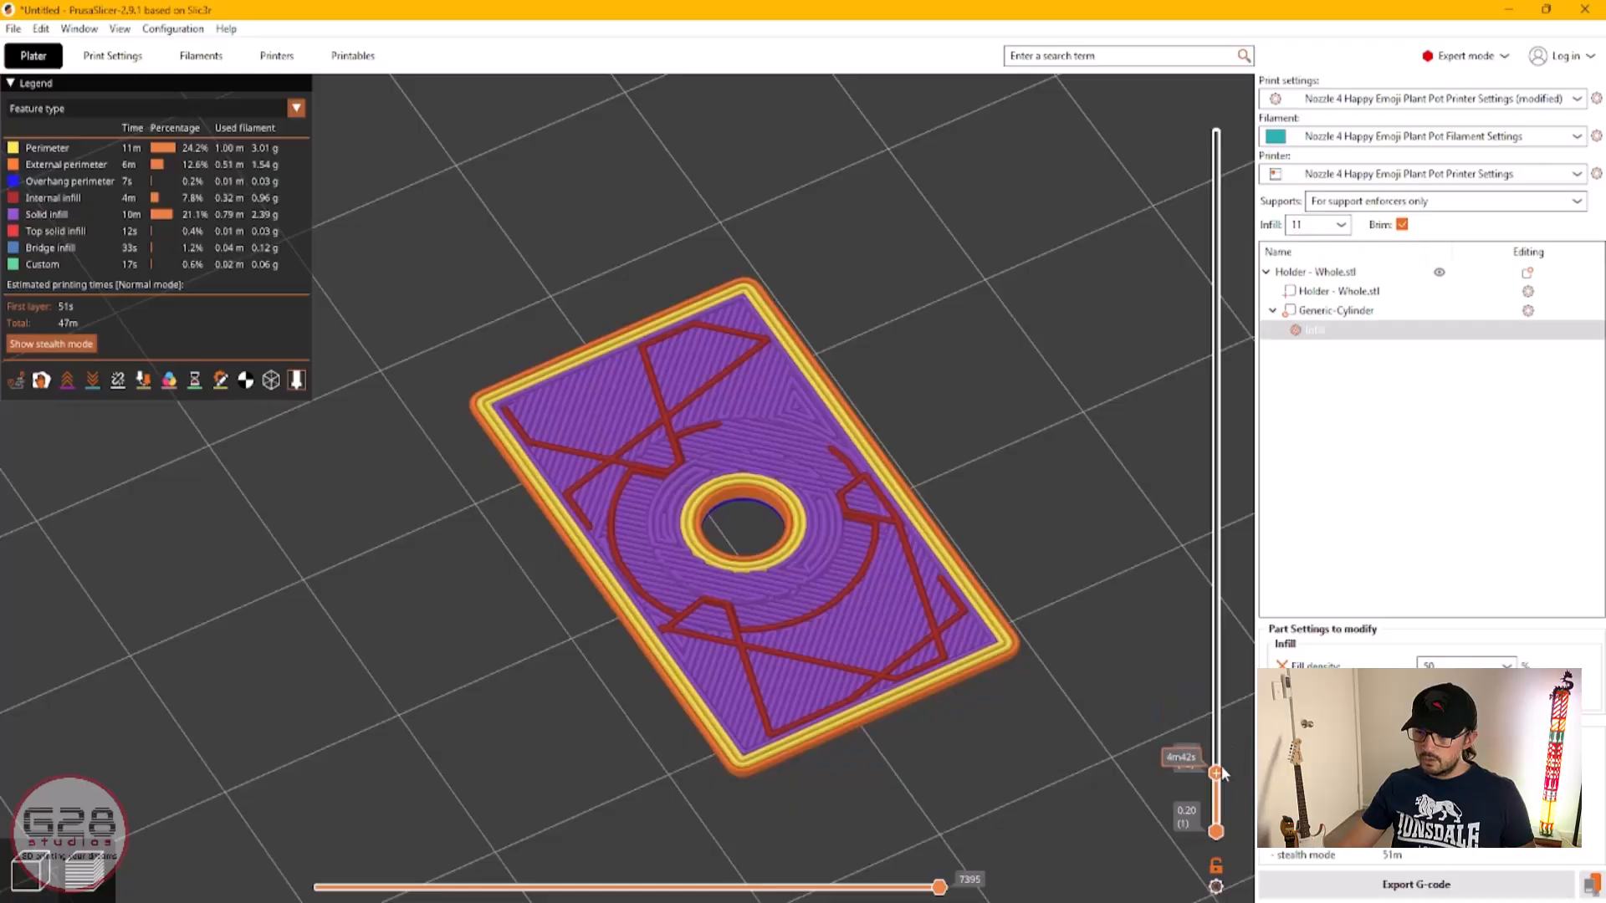
{"action": "left_click_drag", "start_coordinate": [1223, 779], "coordinate": [1099, 449]}
{"action": "key", "text": "1"}
{"action": "left_click_drag", "start_coordinate": [1219, 328], "coordinate": [1220, 117]}
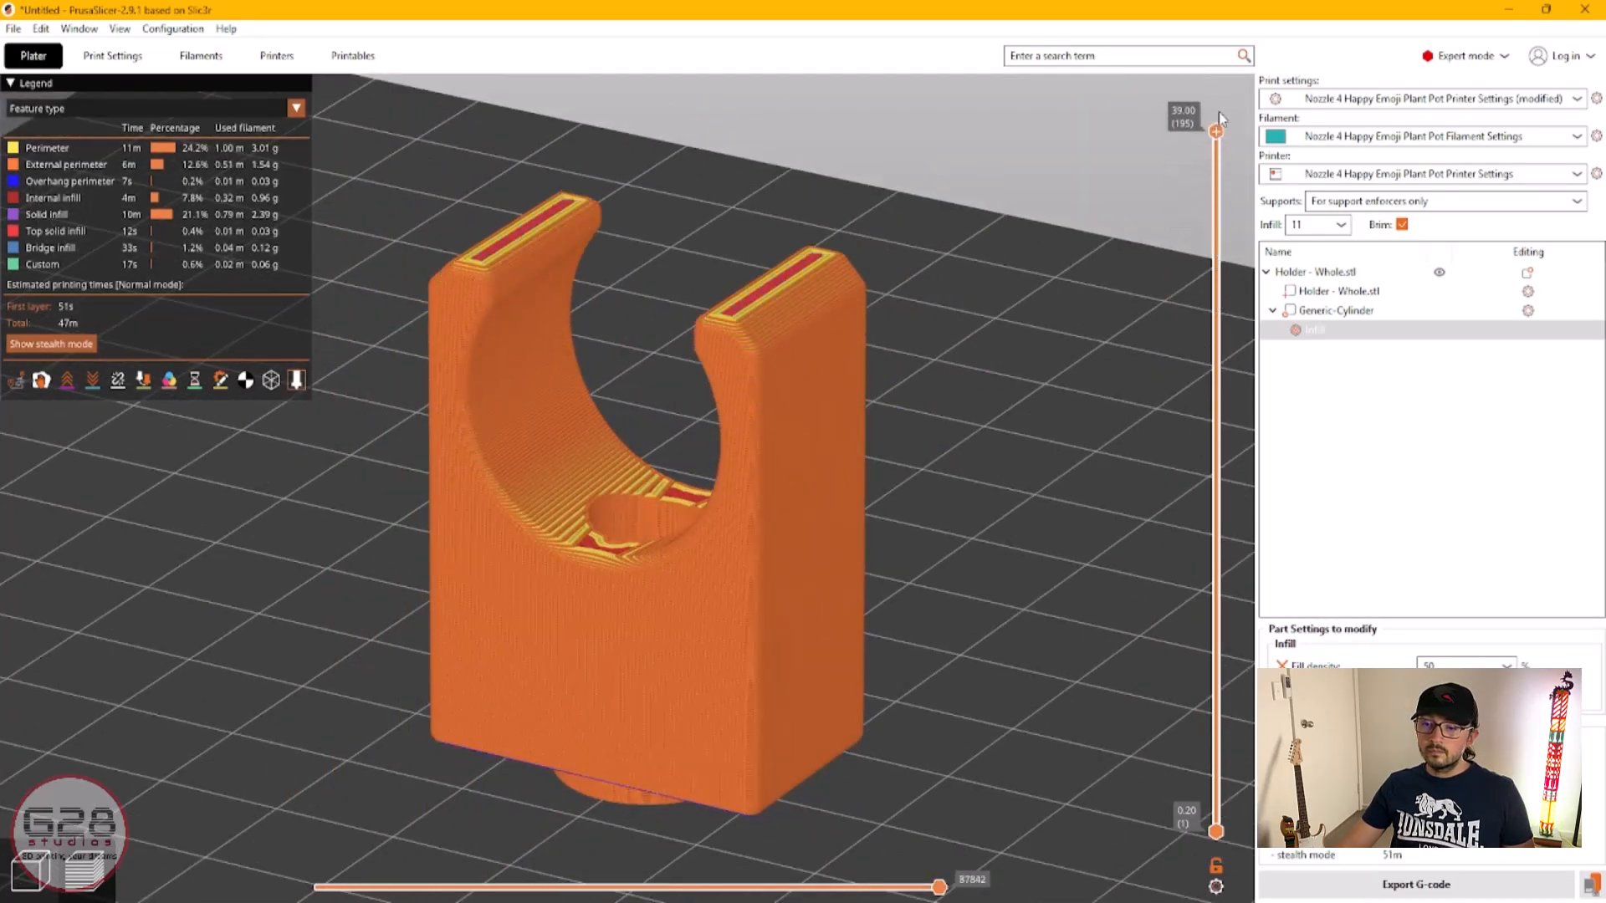
Step: Return to the 3D editor and lay the whole holder down on its large flat side, then deselect it
{"action": "left_click", "coordinate": [23, 882]}
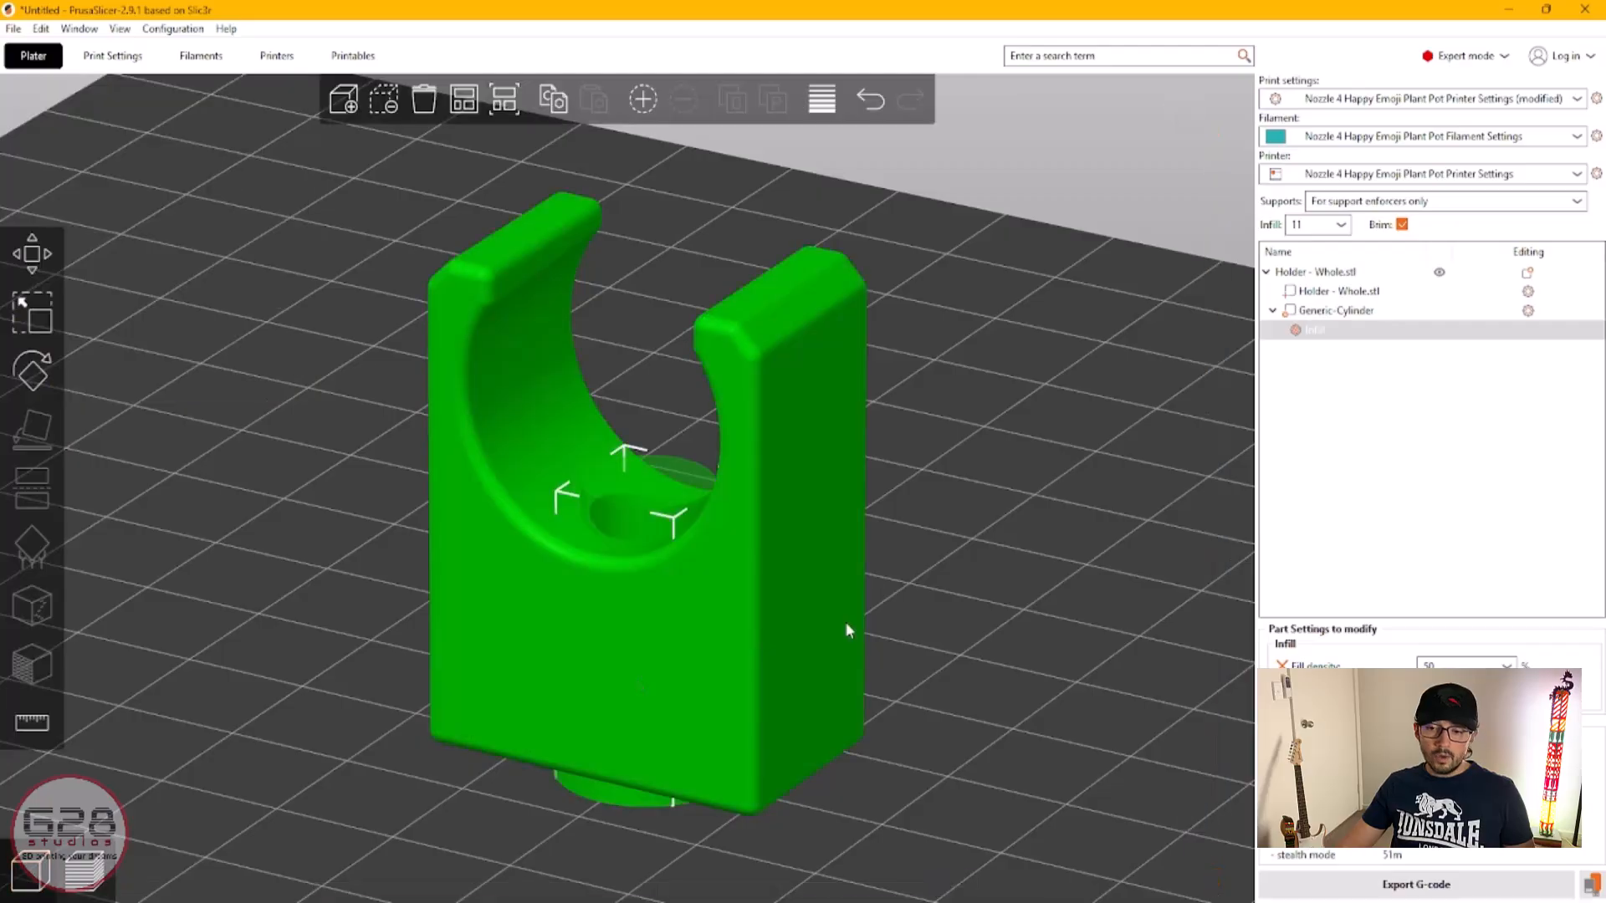
{"action": "left_click_drag", "start_coordinate": [1028, 636], "coordinate": [1006, 659]}
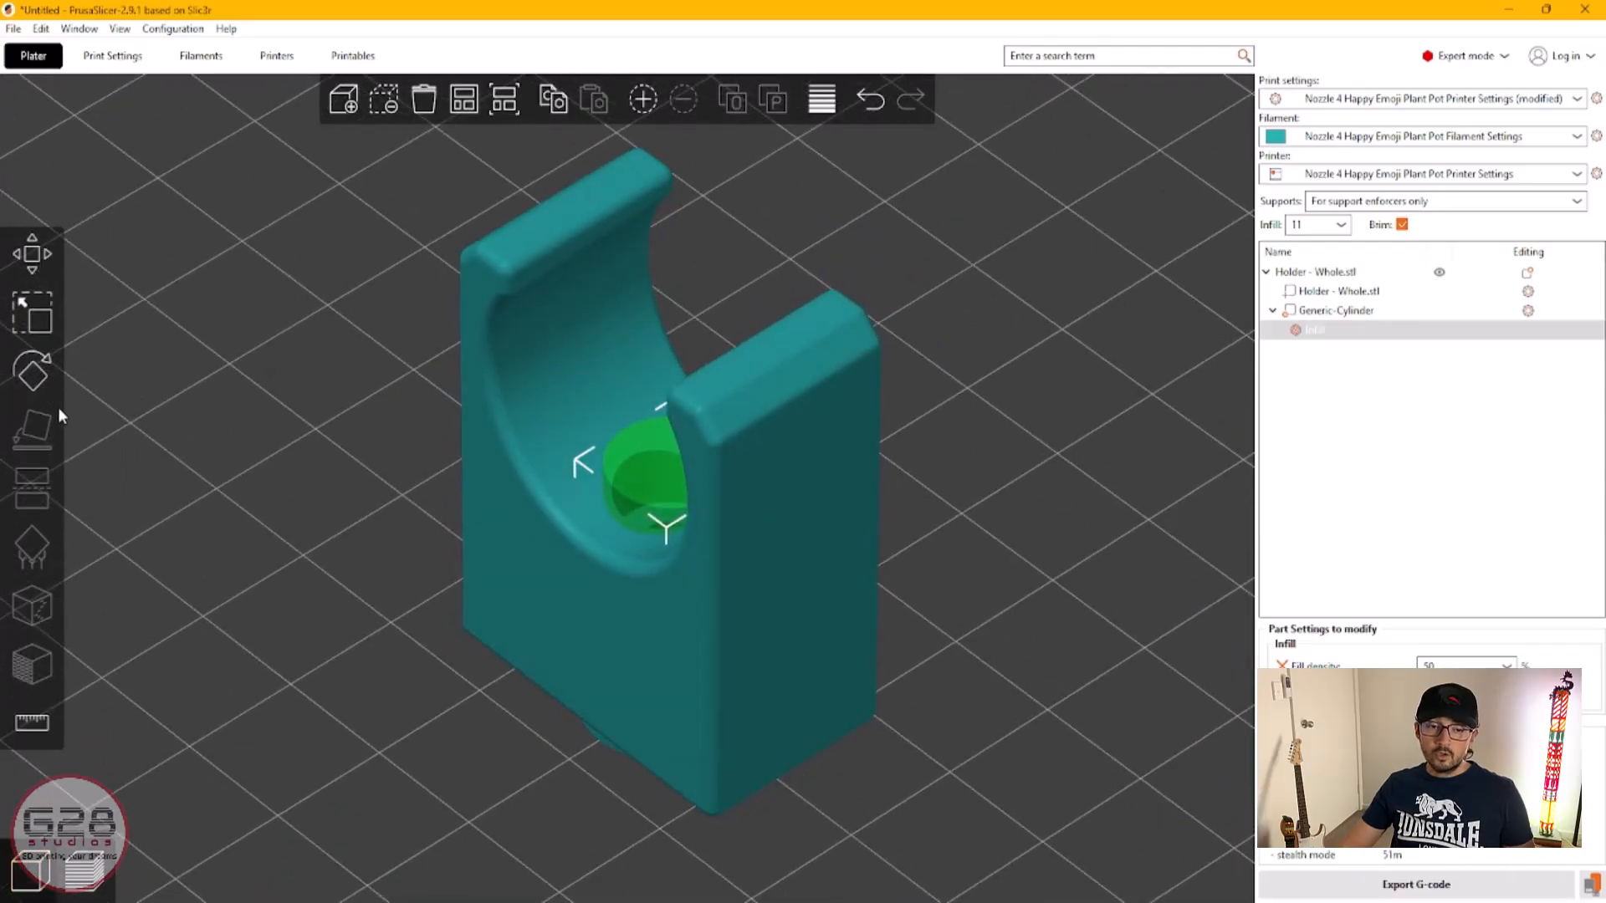
{"action": "left_click", "coordinate": [477, 573]}
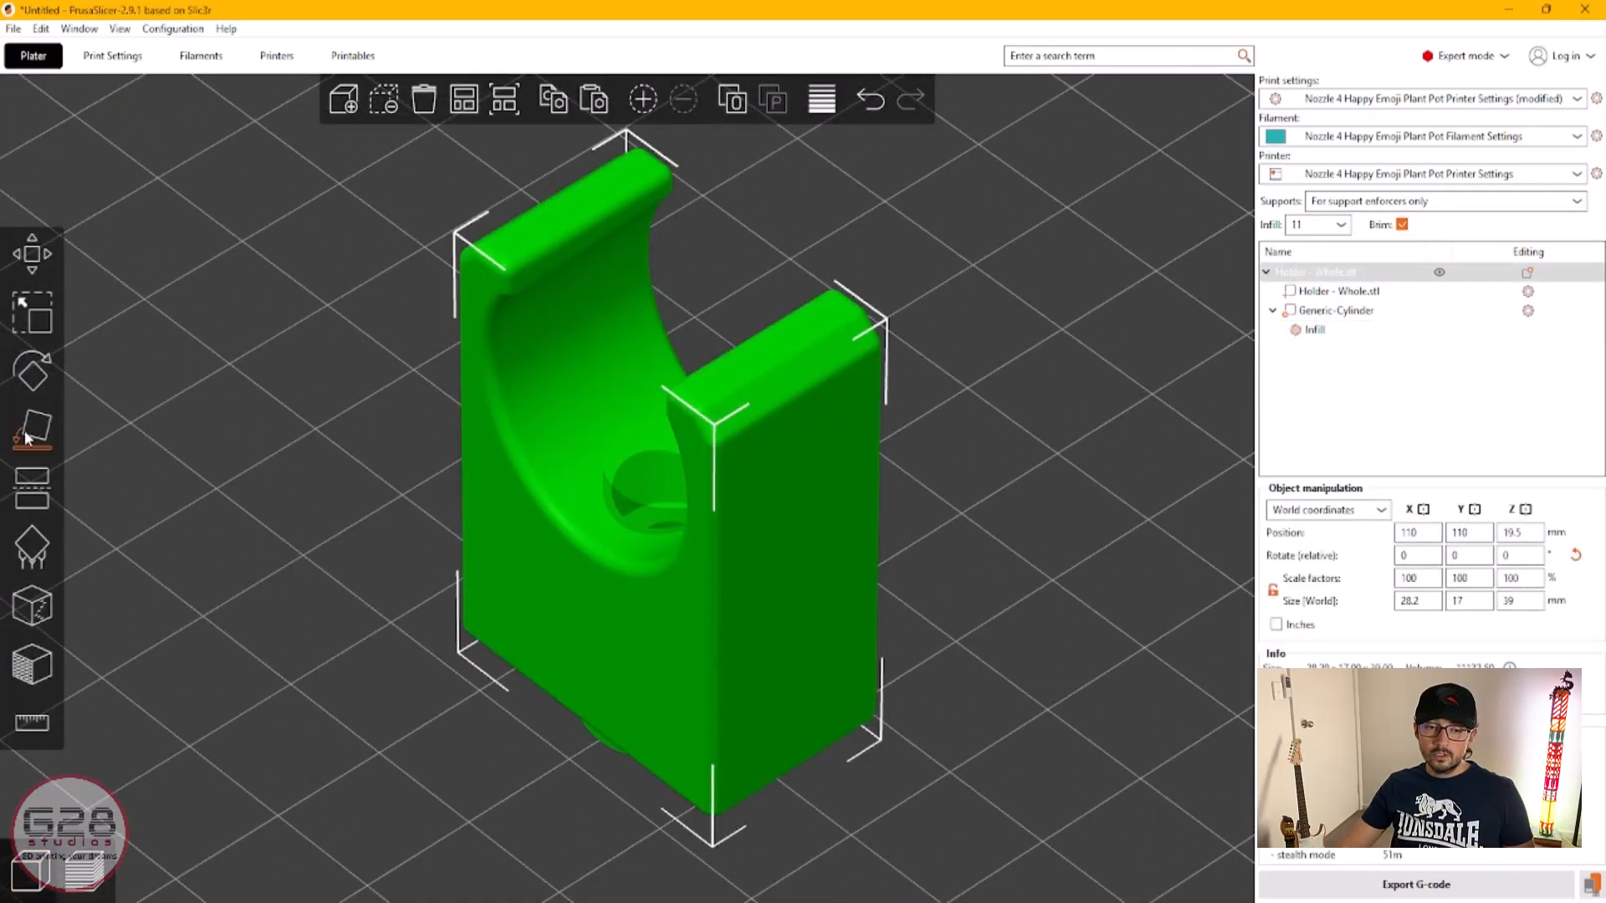
{"action": "left_click", "coordinate": [30, 429]}
{"action": "left_click", "coordinate": [579, 570]}
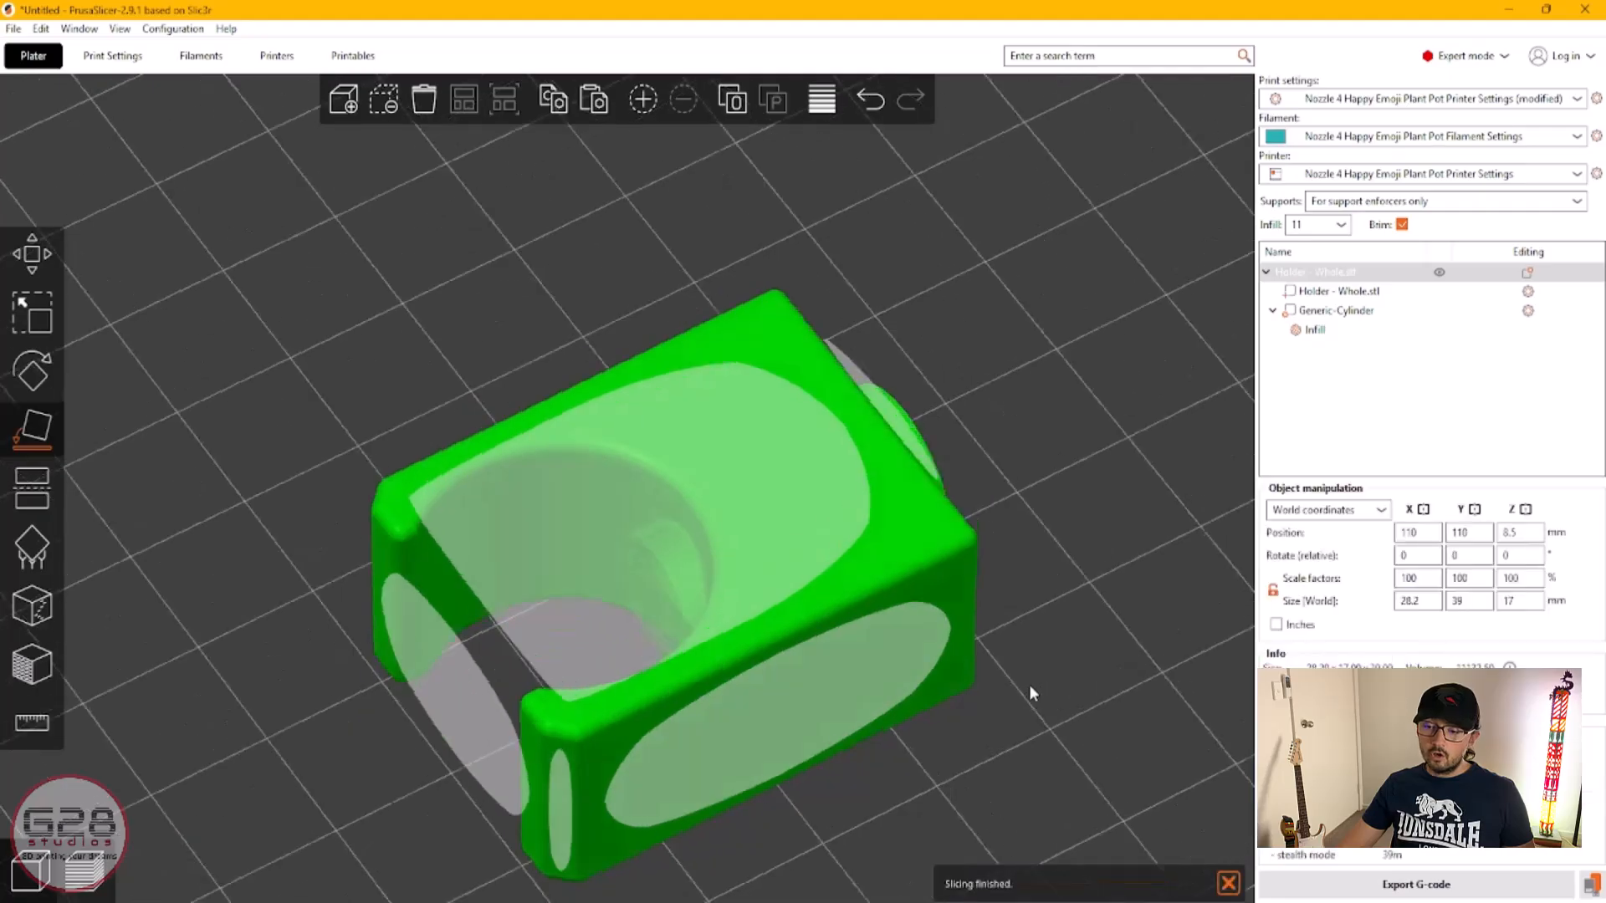
{"action": "mouse_move", "coordinate": [1029, 685]}
{"action": "left_mouse_down"}
{"action": "mouse_move", "coordinate": [1004, 674]}
{"action": "mouse_move", "coordinate": [1020, 686]}
{"action": "left_mouse_up"}
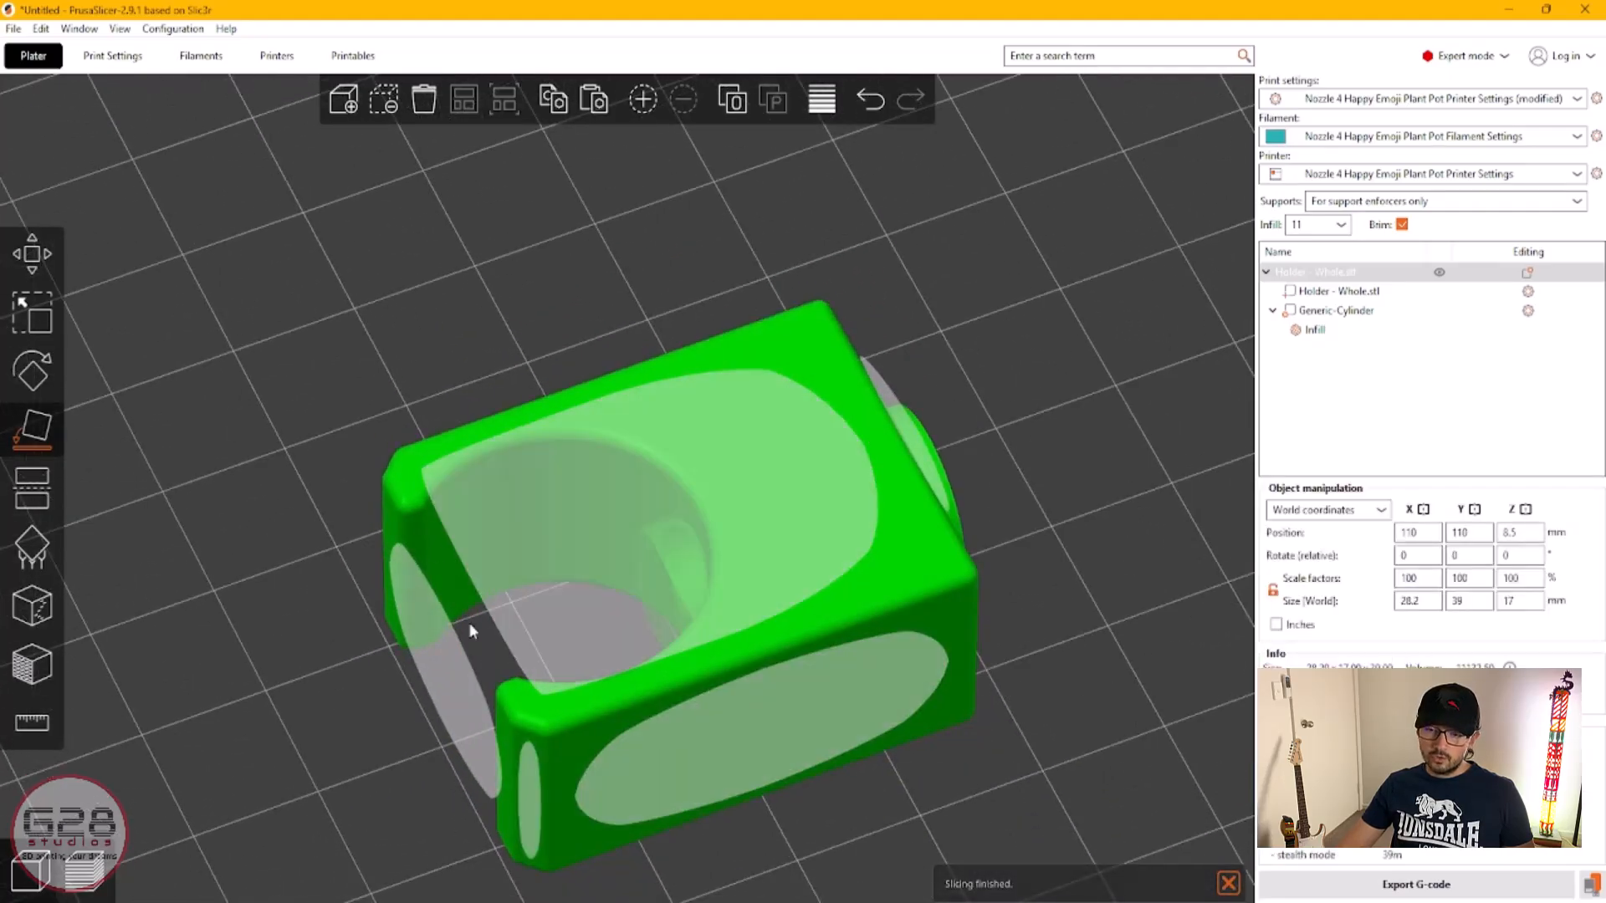
{"action": "left_click", "coordinate": [393, 381]}
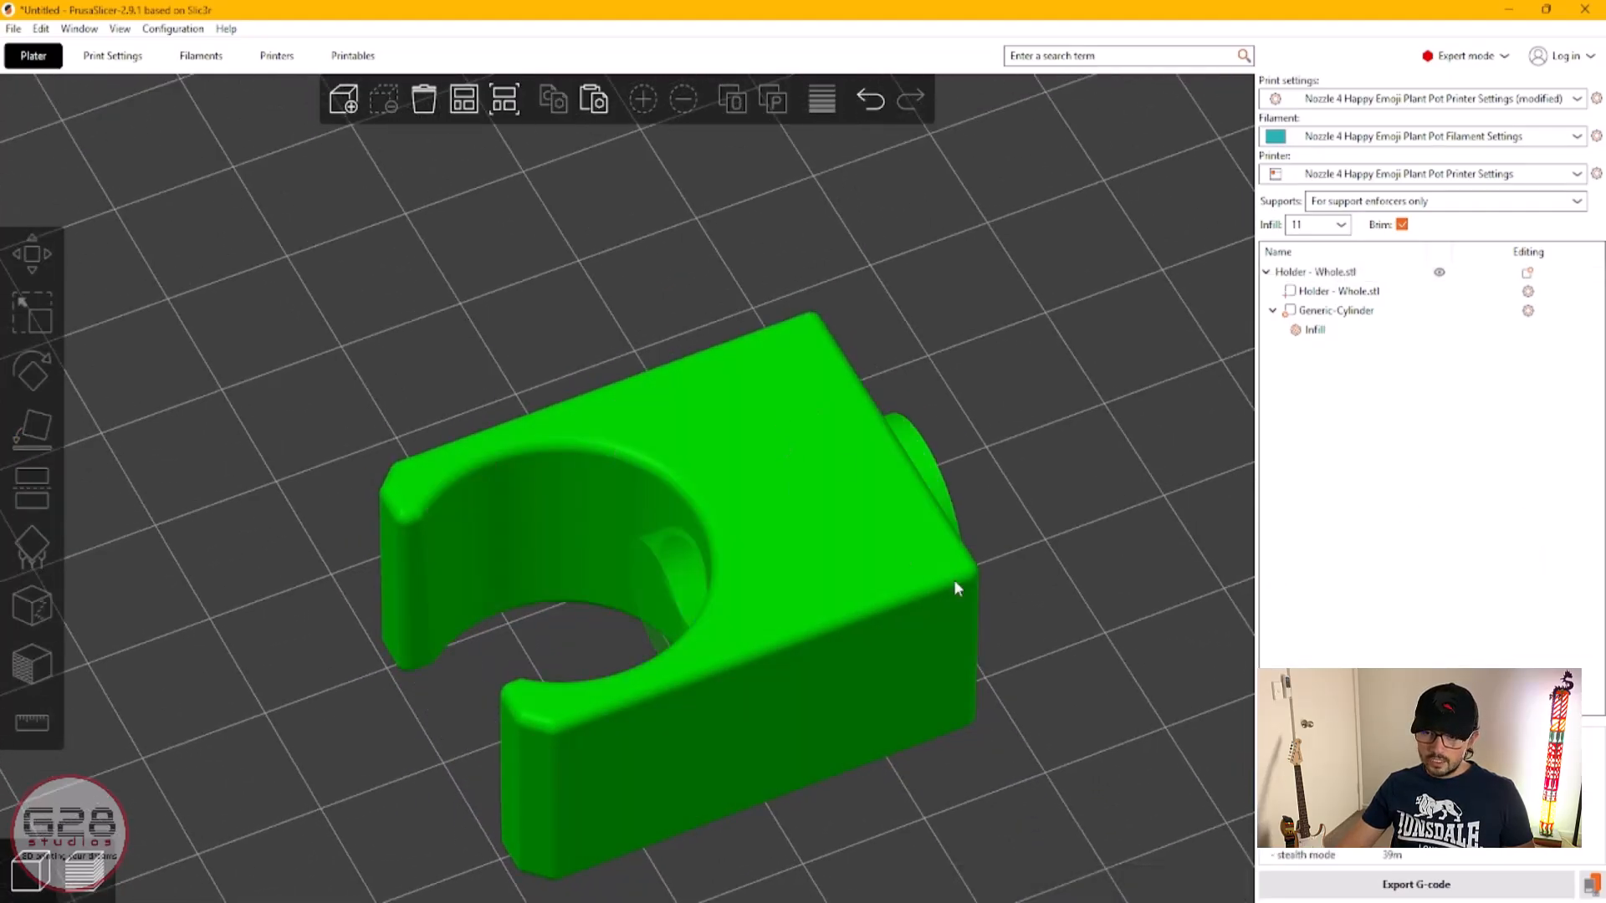
Step: Examine the laid-down holder from the clip opening, the screw-hole side and underneath, focusing on the overhanging ring around the screw hole
{"action": "middle_click_drag", "start_coordinate": [858, 625], "coordinate": [763, 610]}
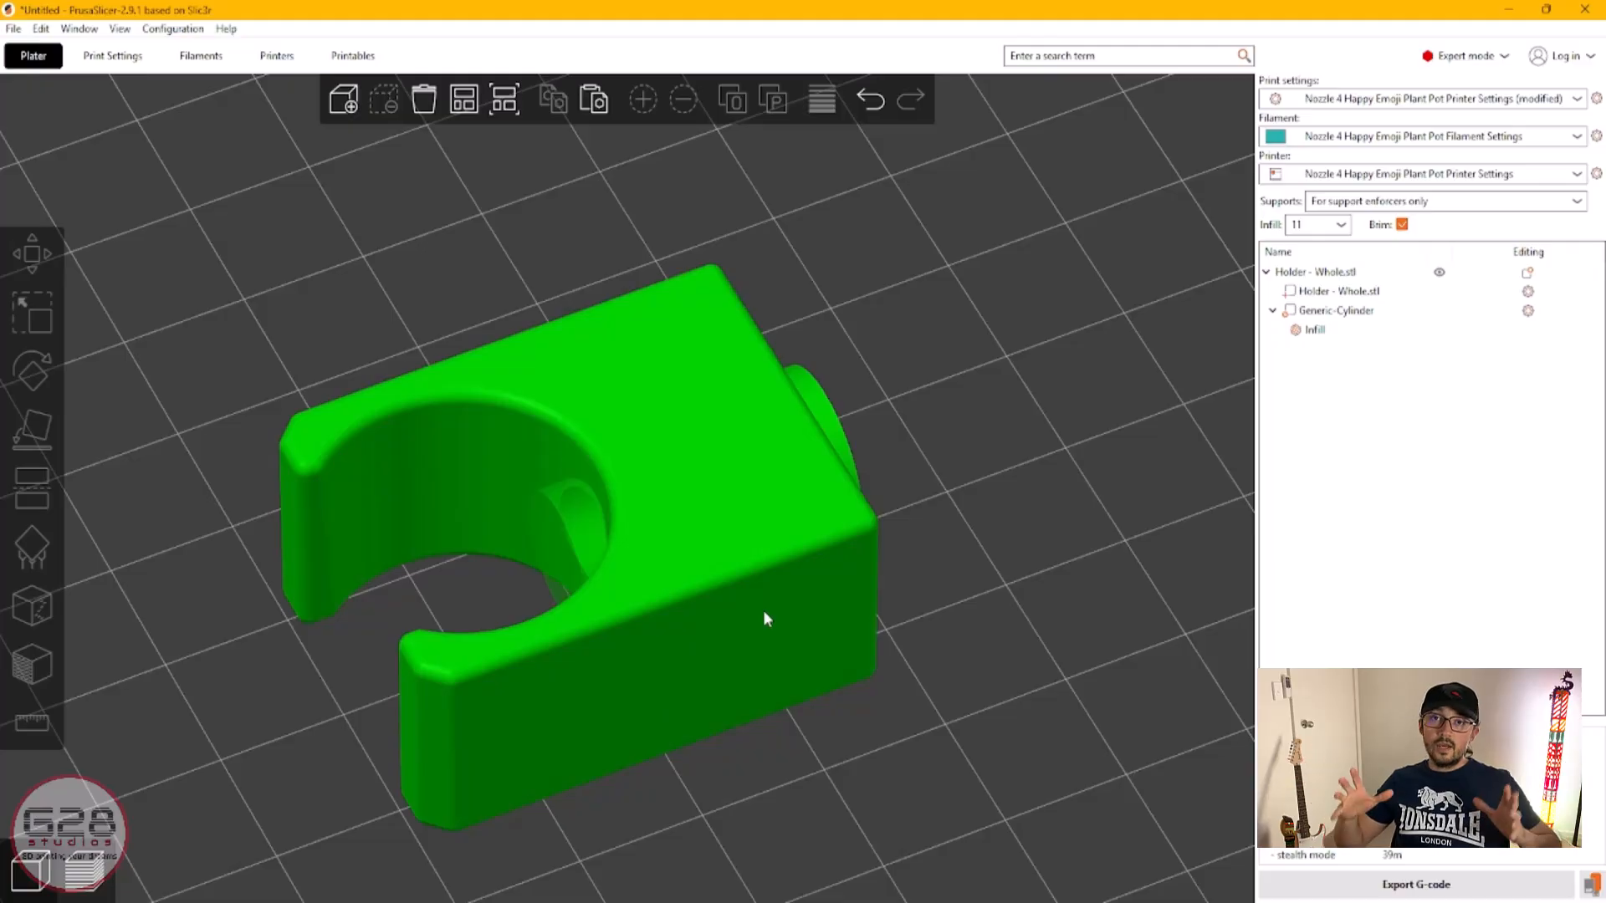
{"action": "left_click_drag", "start_coordinate": [1004, 726], "coordinate": [1069, 728]}
{"action": "left_click", "coordinate": [401, 638]}
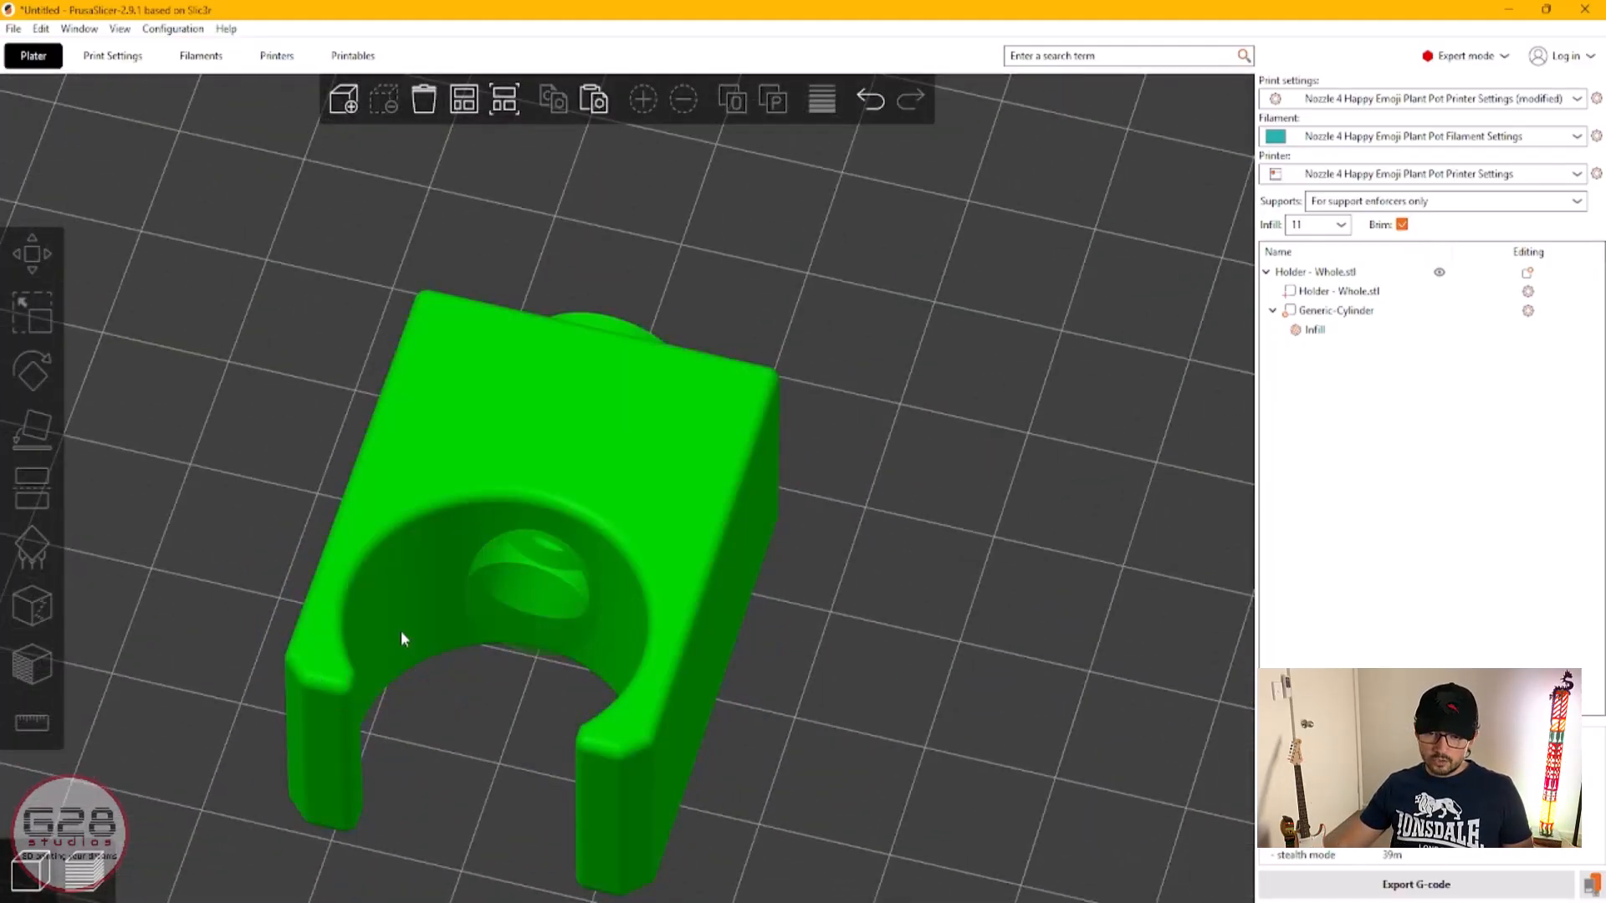
{"action": "left_click_drag", "start_coordinate": [402, 638], "coordinate": [519, 466]}
{"action": "left_click", "coordinate": [653, 471]}
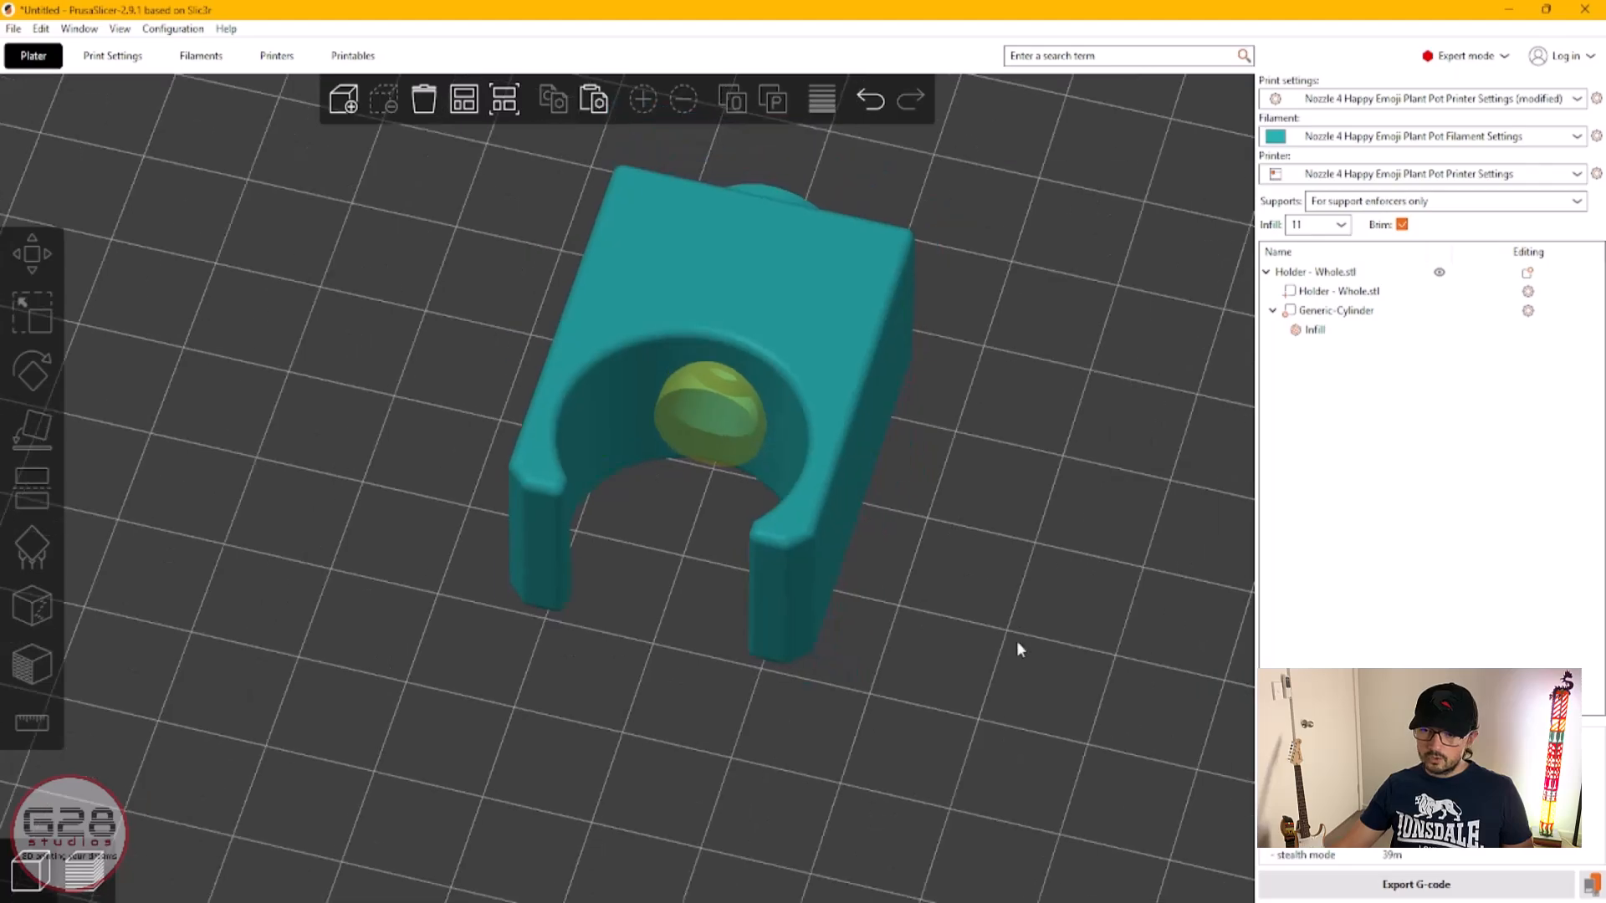
{"action": "left_click_drag", "start_coordinate": [1018, 649], "coordinate": [832, 595]}
{"action": "scroll", "coordinate": [669, 680], "scroll_direction": "up", "scroll_amount": 5}
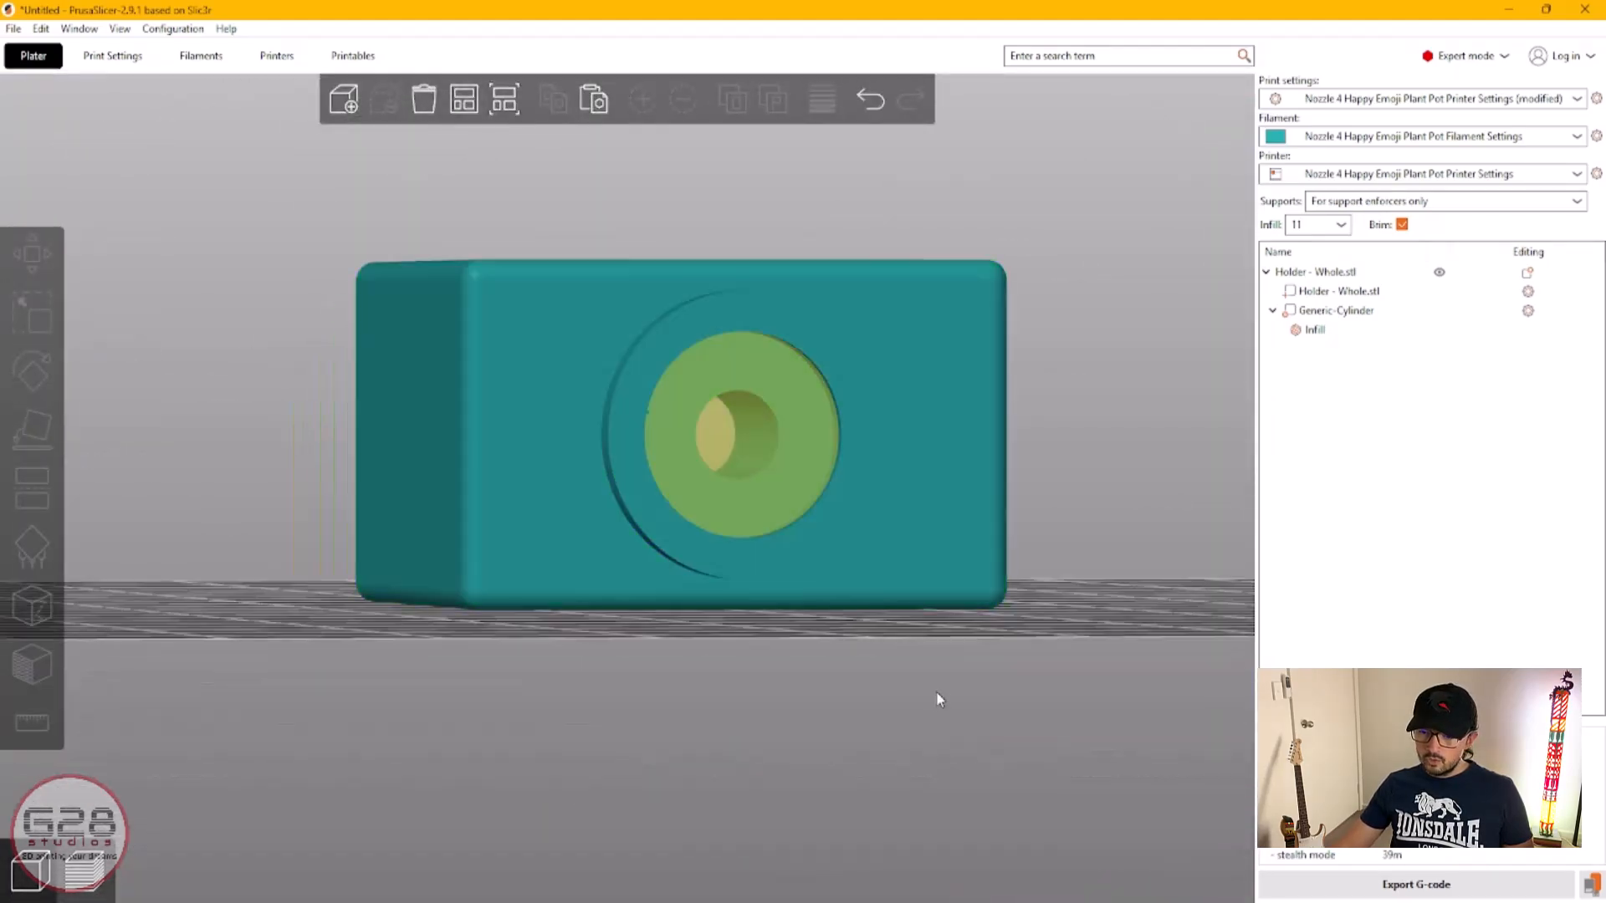
{"action": "left_click_drag", "start_coordinate": [939, 699], "coordinate": [740, 857]}
{"action": "right_click_drag", "start_coordinate": [806, 537], "coordinate": [770, 589]}
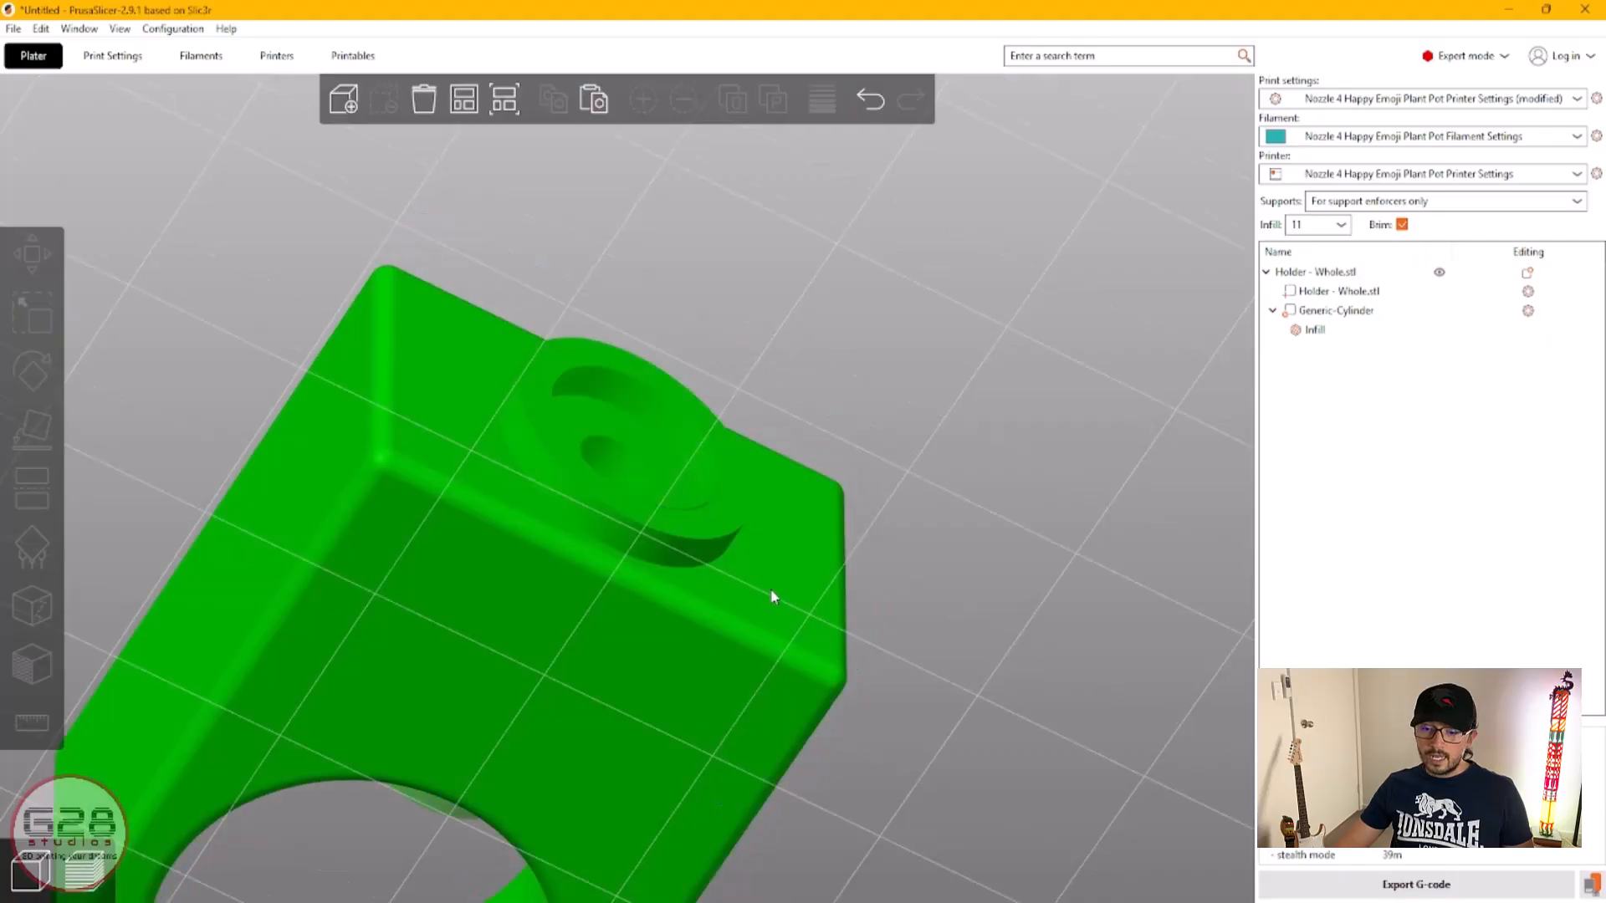
{"action": "scroll", "coordinate": [607, 525], "scroll_direction": "up", "scroll_amount": 3}
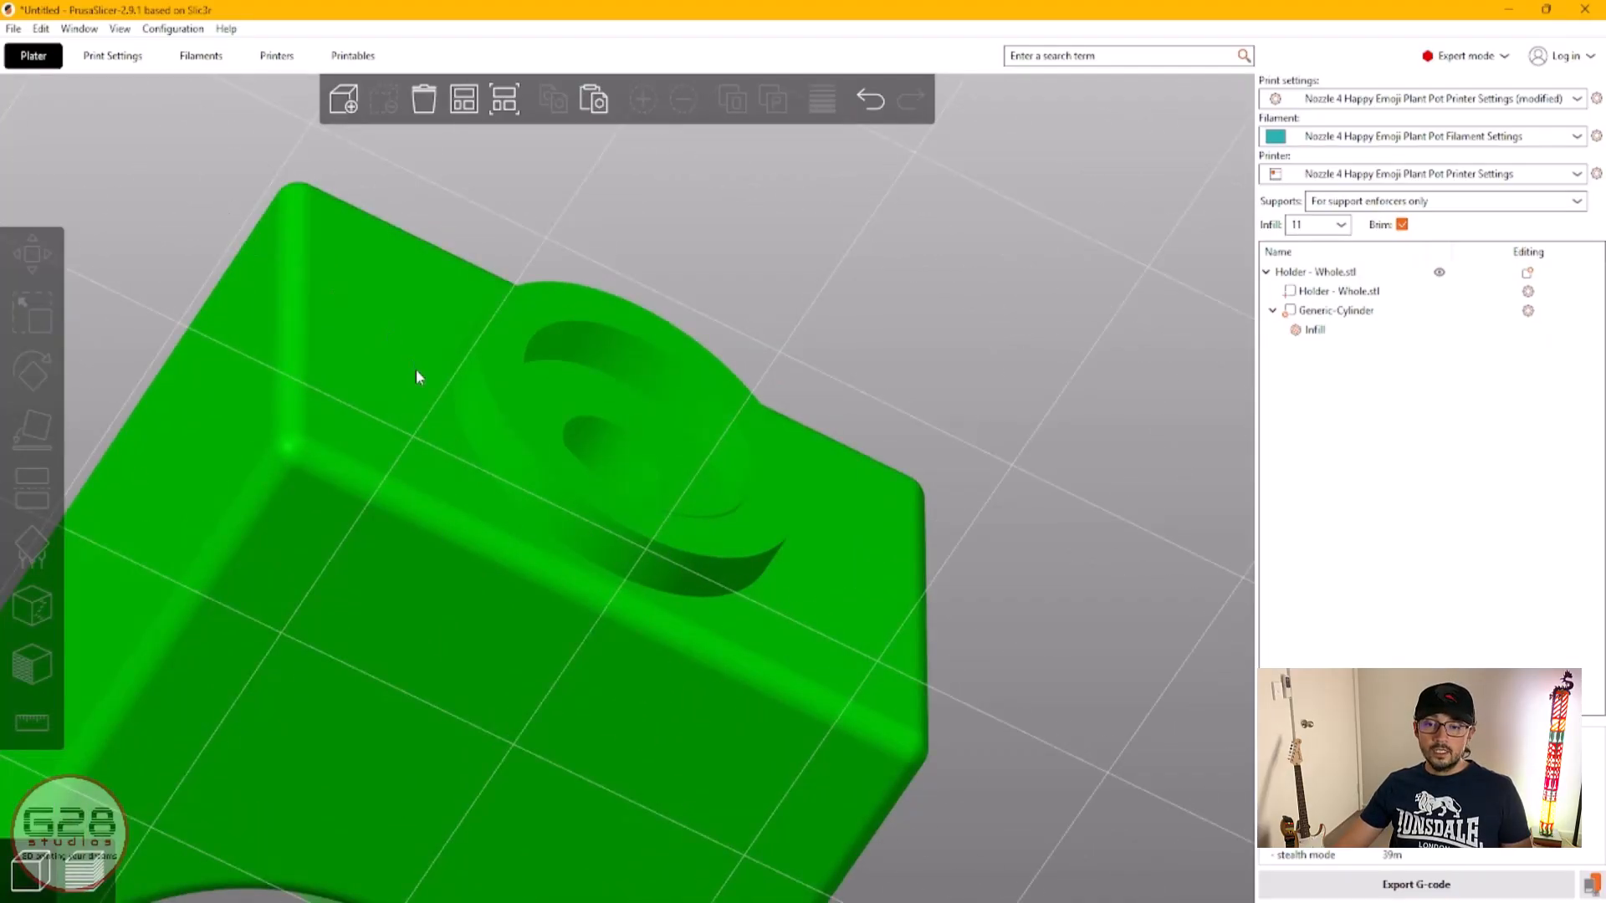
Step: Paint support enforcers on the underside of the holder's raised ring, using a sphere brush with a size of about 1.01
{"action": "left_click", "coordinate": [415, 368]}
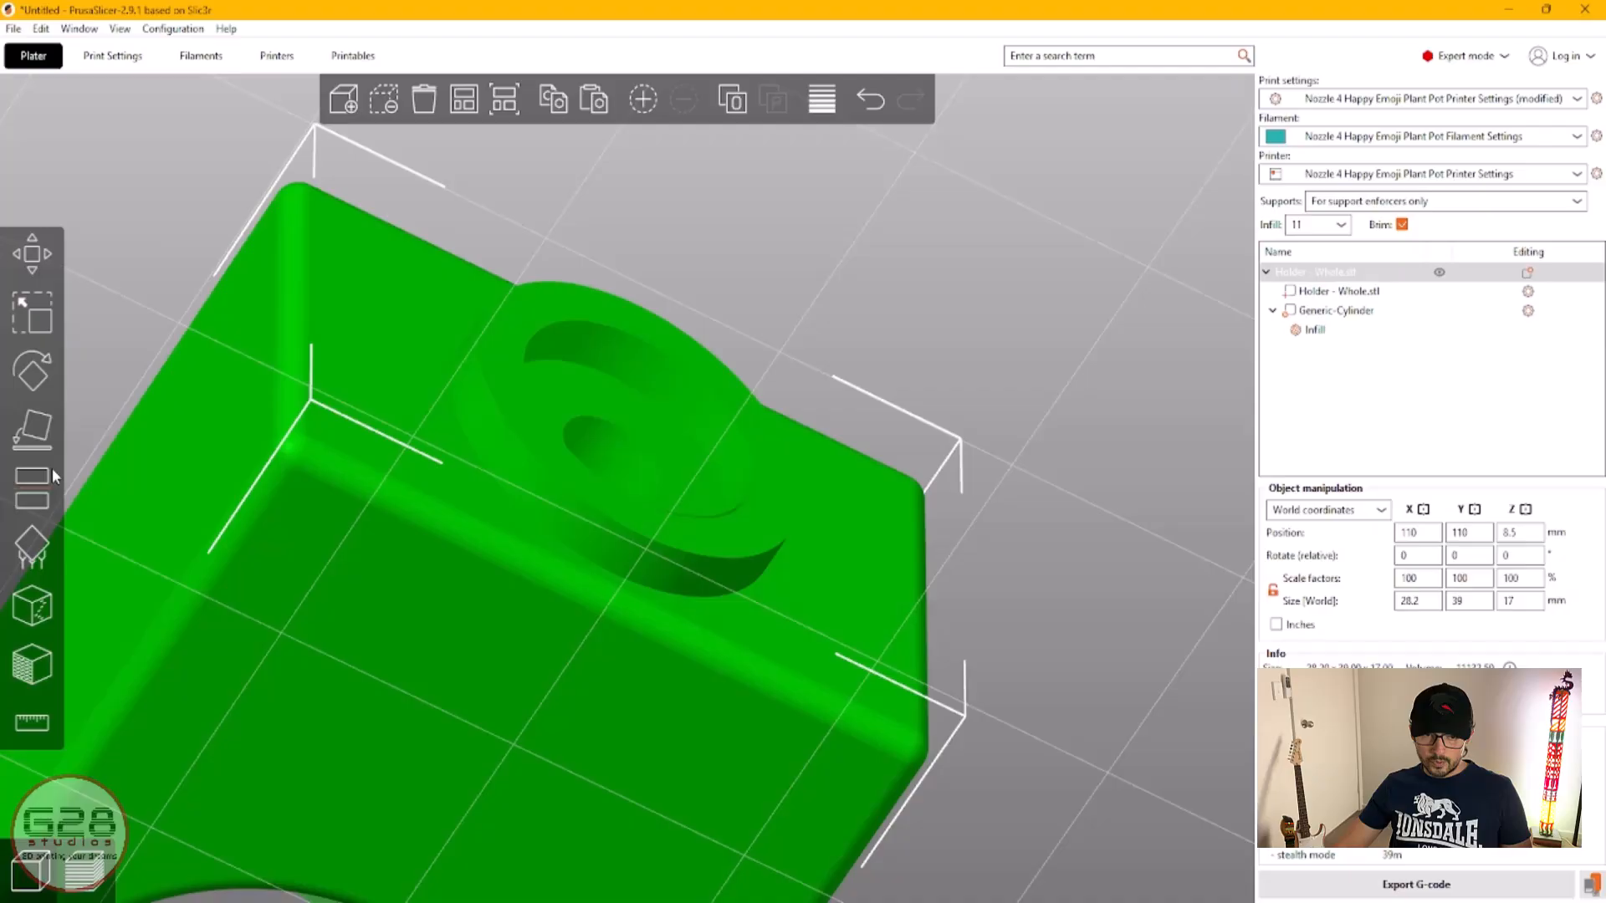
{"action": "left_click", "coordinate": [42, 565]}
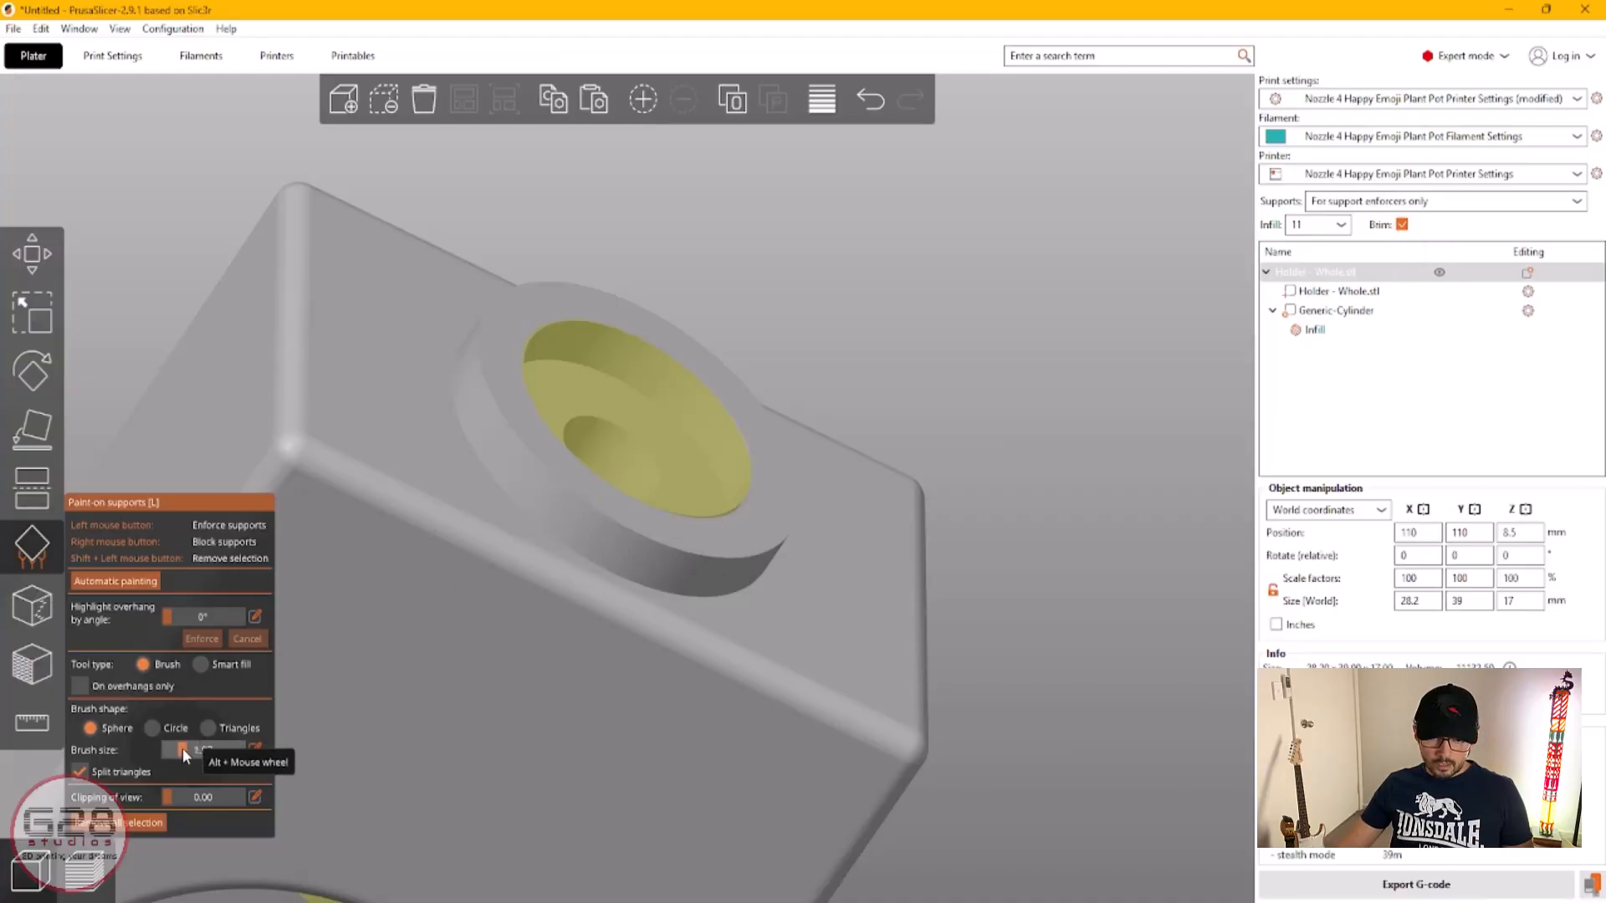
{"action": "left_click_drag", "start_coordinate": [182, 748], "coordinate": [172, 760]}
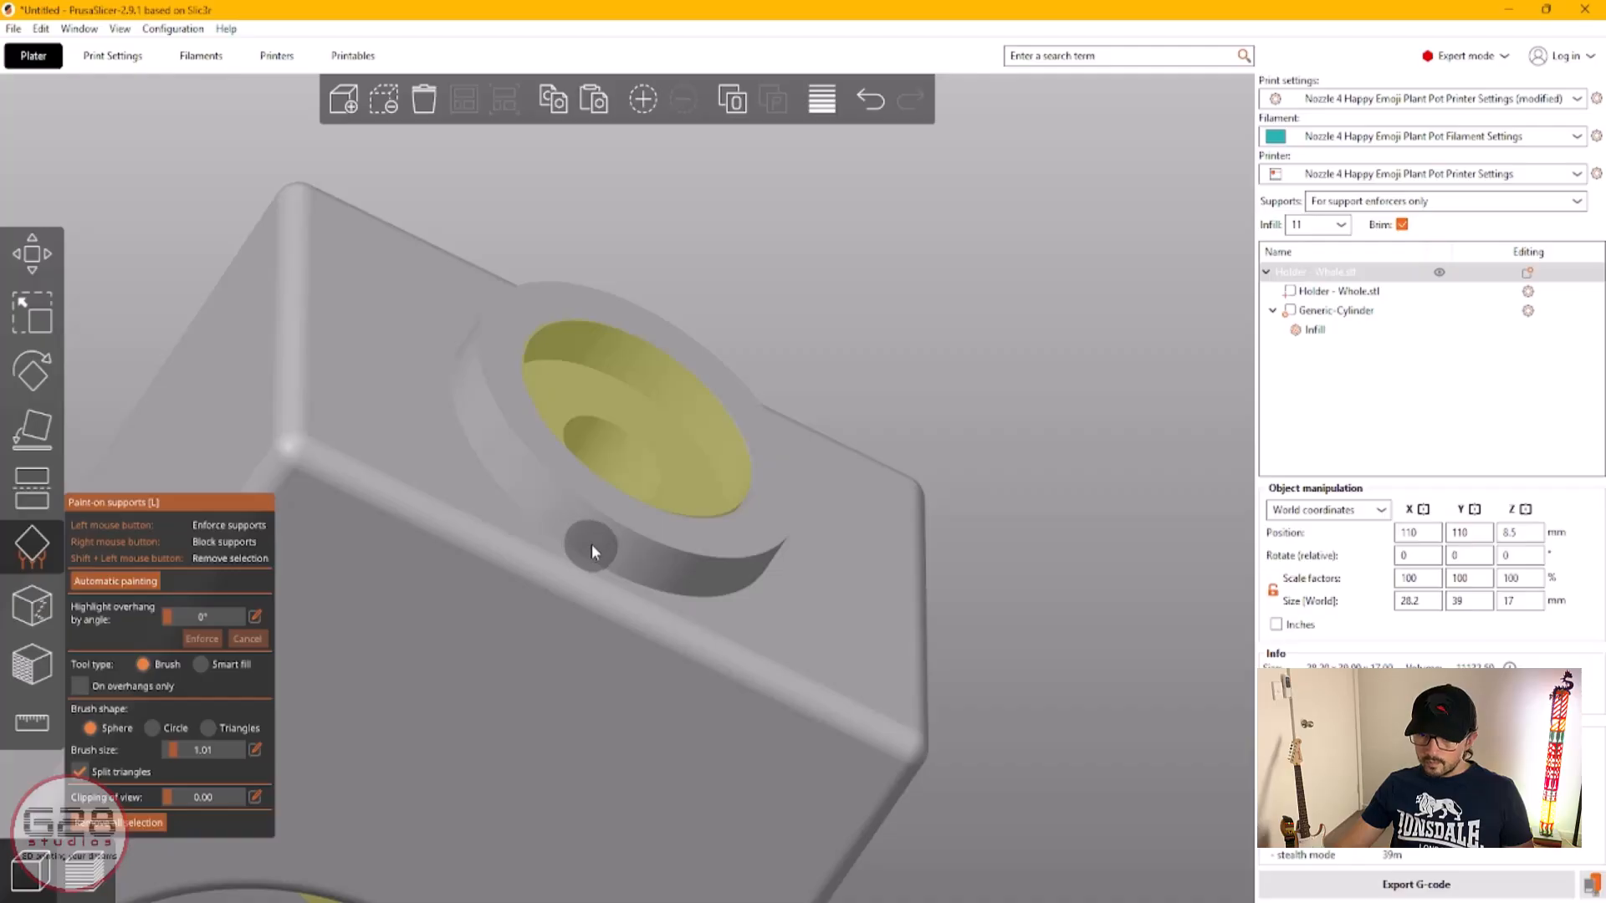
{"action": "left_click_drag", "start_coordinate": [593, 546], "coordinate": [719, 571]}
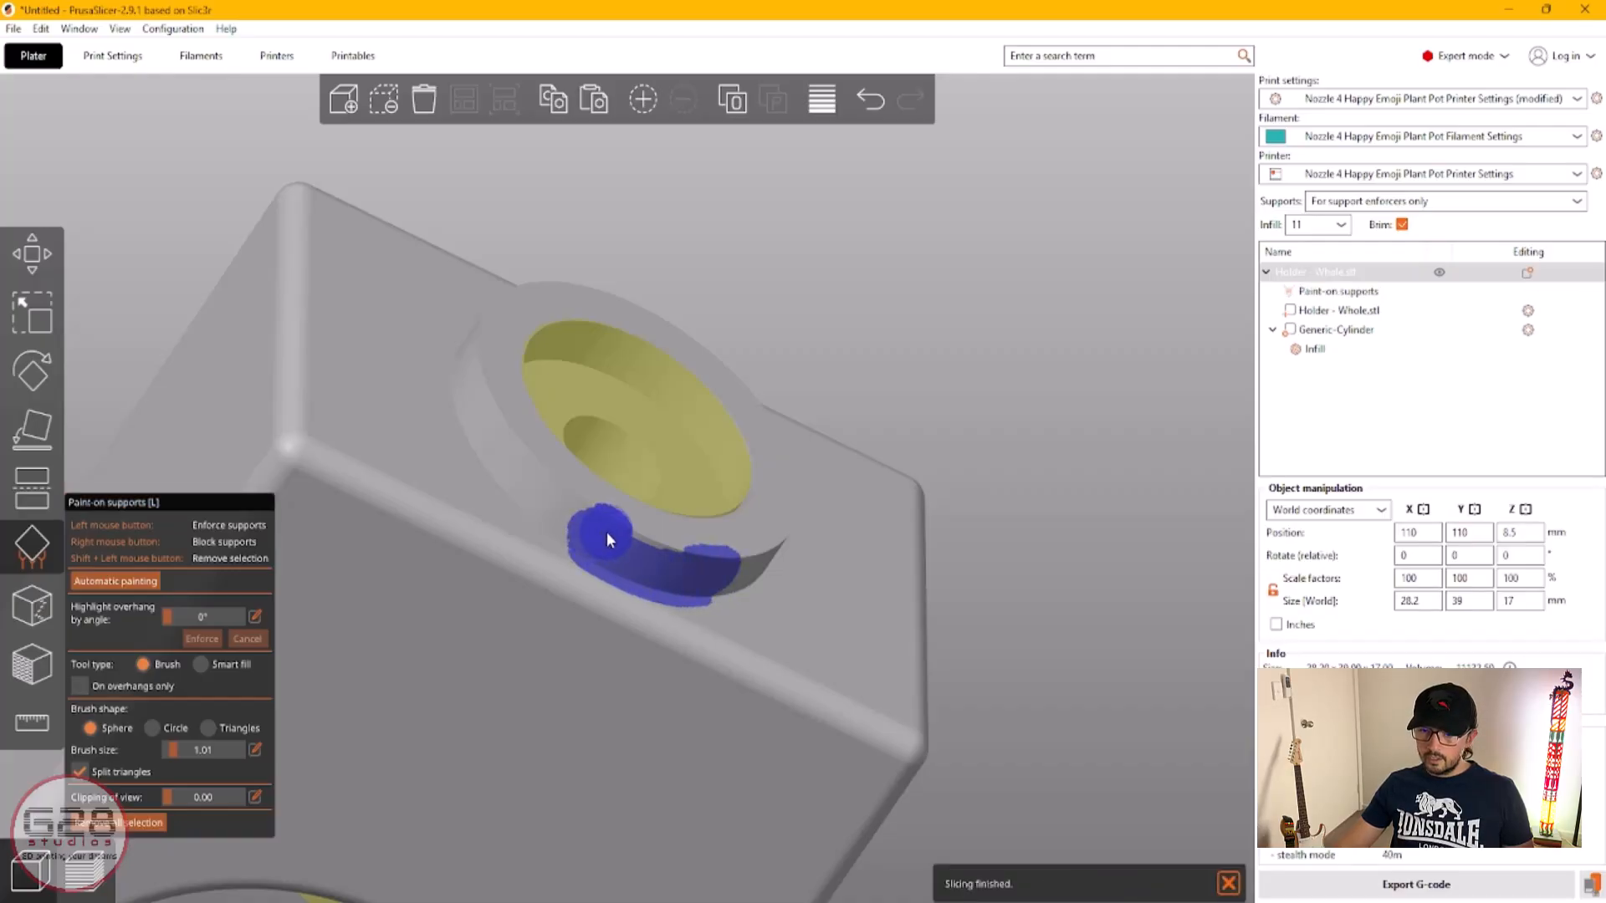
Step: Erase the support paint that spilled onto the flat front face of the raised ring
{"action": "left_click_drag", "start_coordinate": [1097, 618], "coordinate": [1054, 663]}
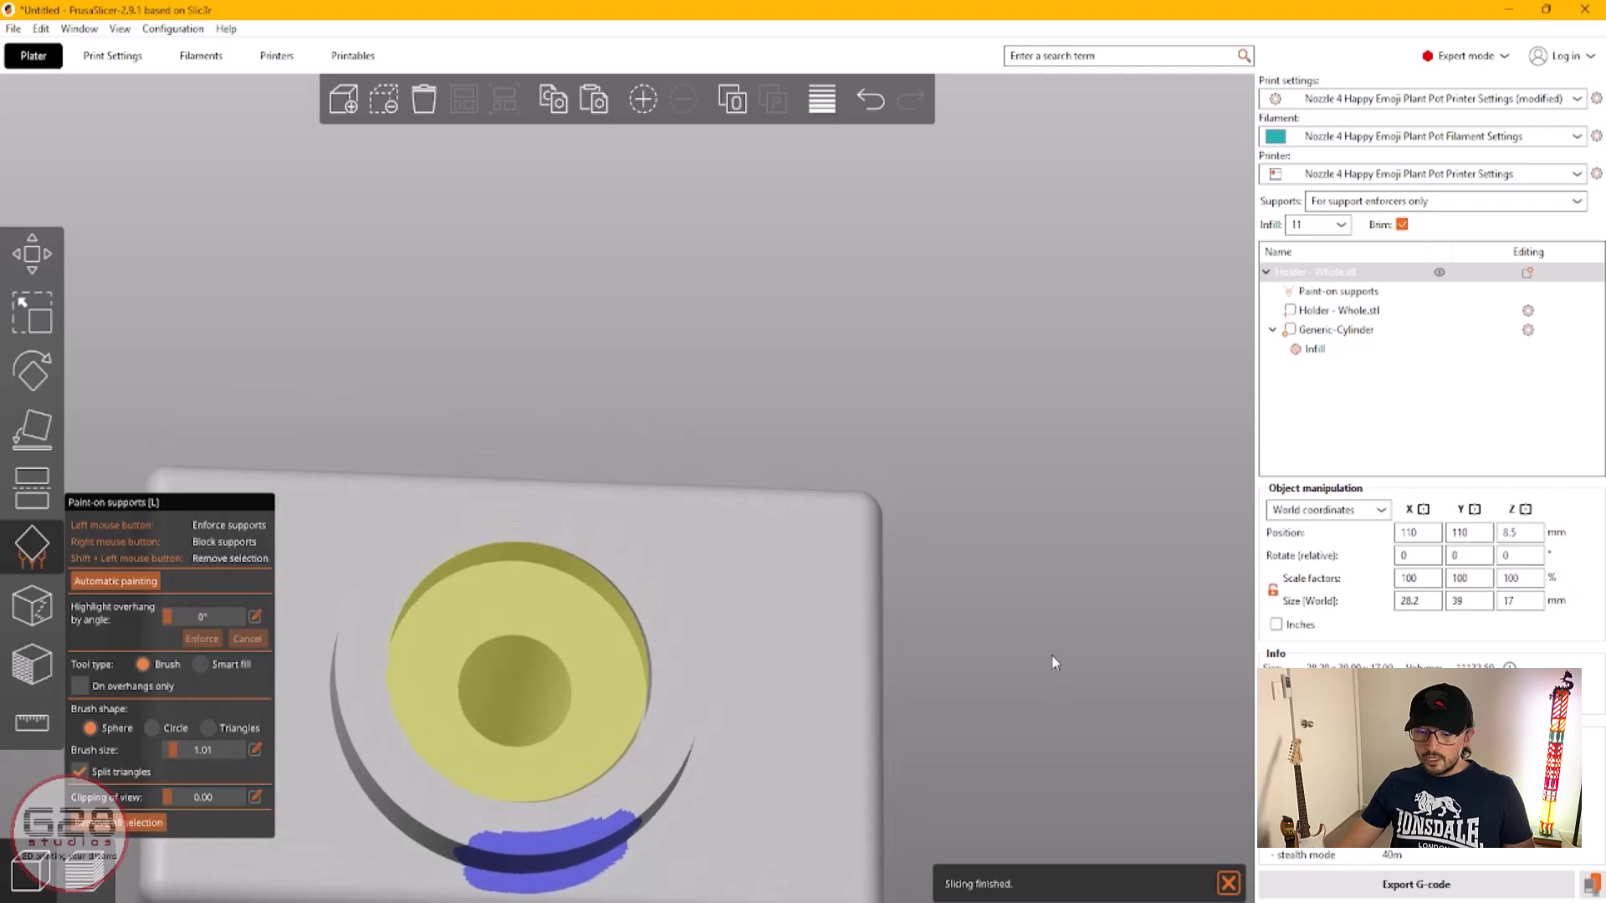
{"action": "right_click_drag", "start_coordinate": [1054, 664], "coordinate": [1111, 415]}
{"action": "scroll", "coordinate": [669, 567], "scroll_direction": "up", "scroll_amount": 2}
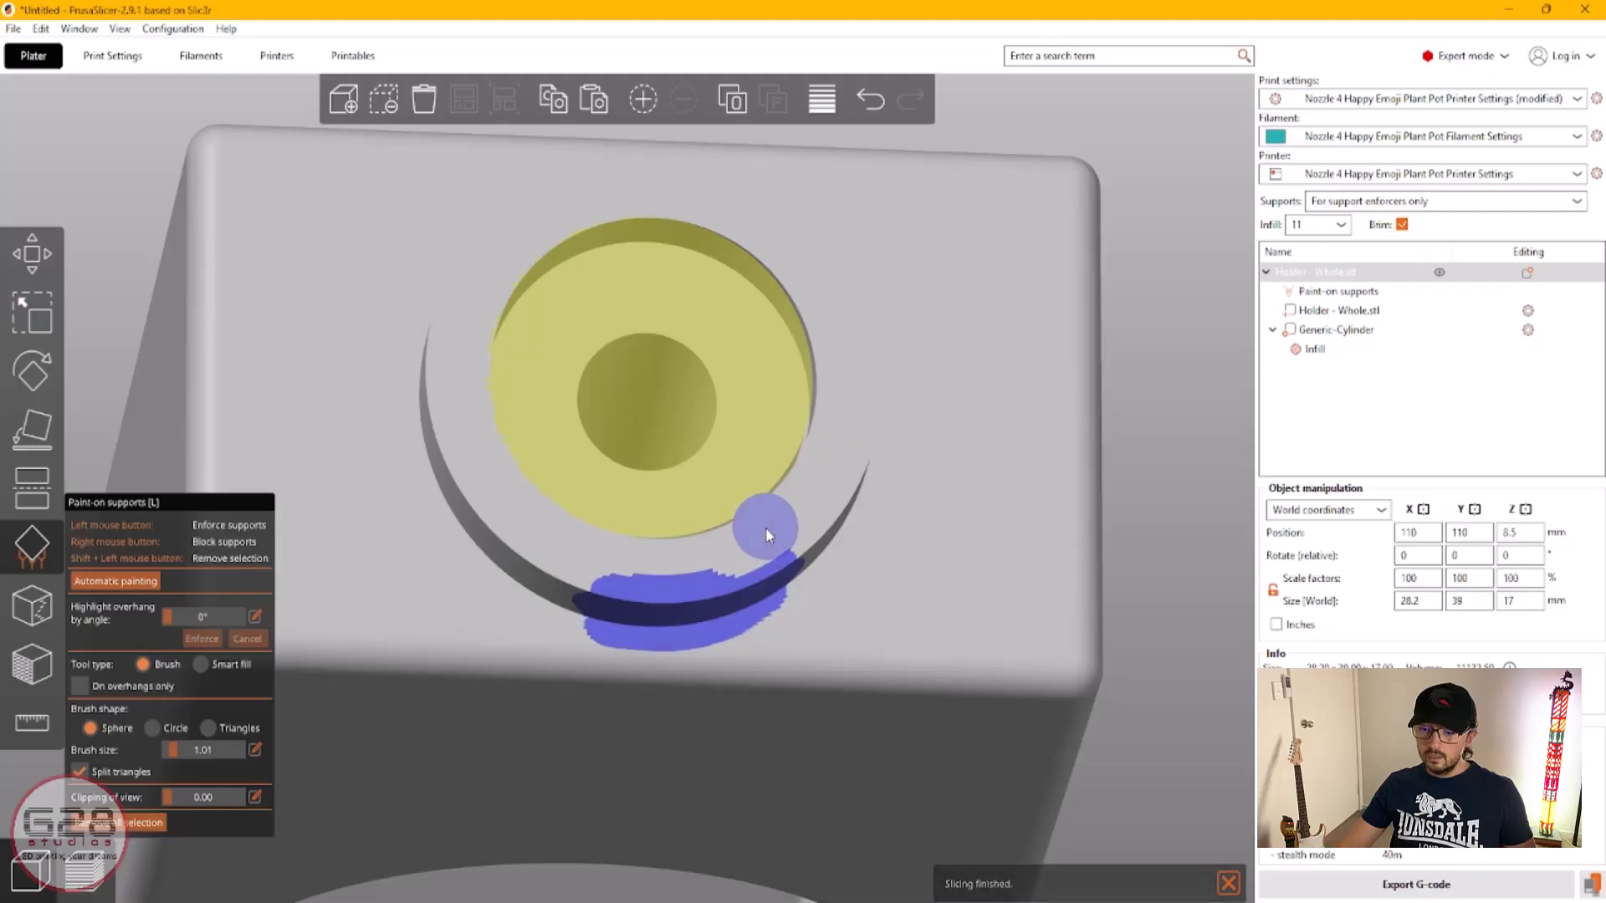
{"action": "mouse_move", "coordinate": [711, 560]}
{"action": "left_mouse_down", "text": "shift"}
{"action": "mouse_move", "coordinate": [601, 575]}
{"action": "mouse_move", "coordinate": [700, 564]}
{"action": "left_mouse_up", "text": "shift"}
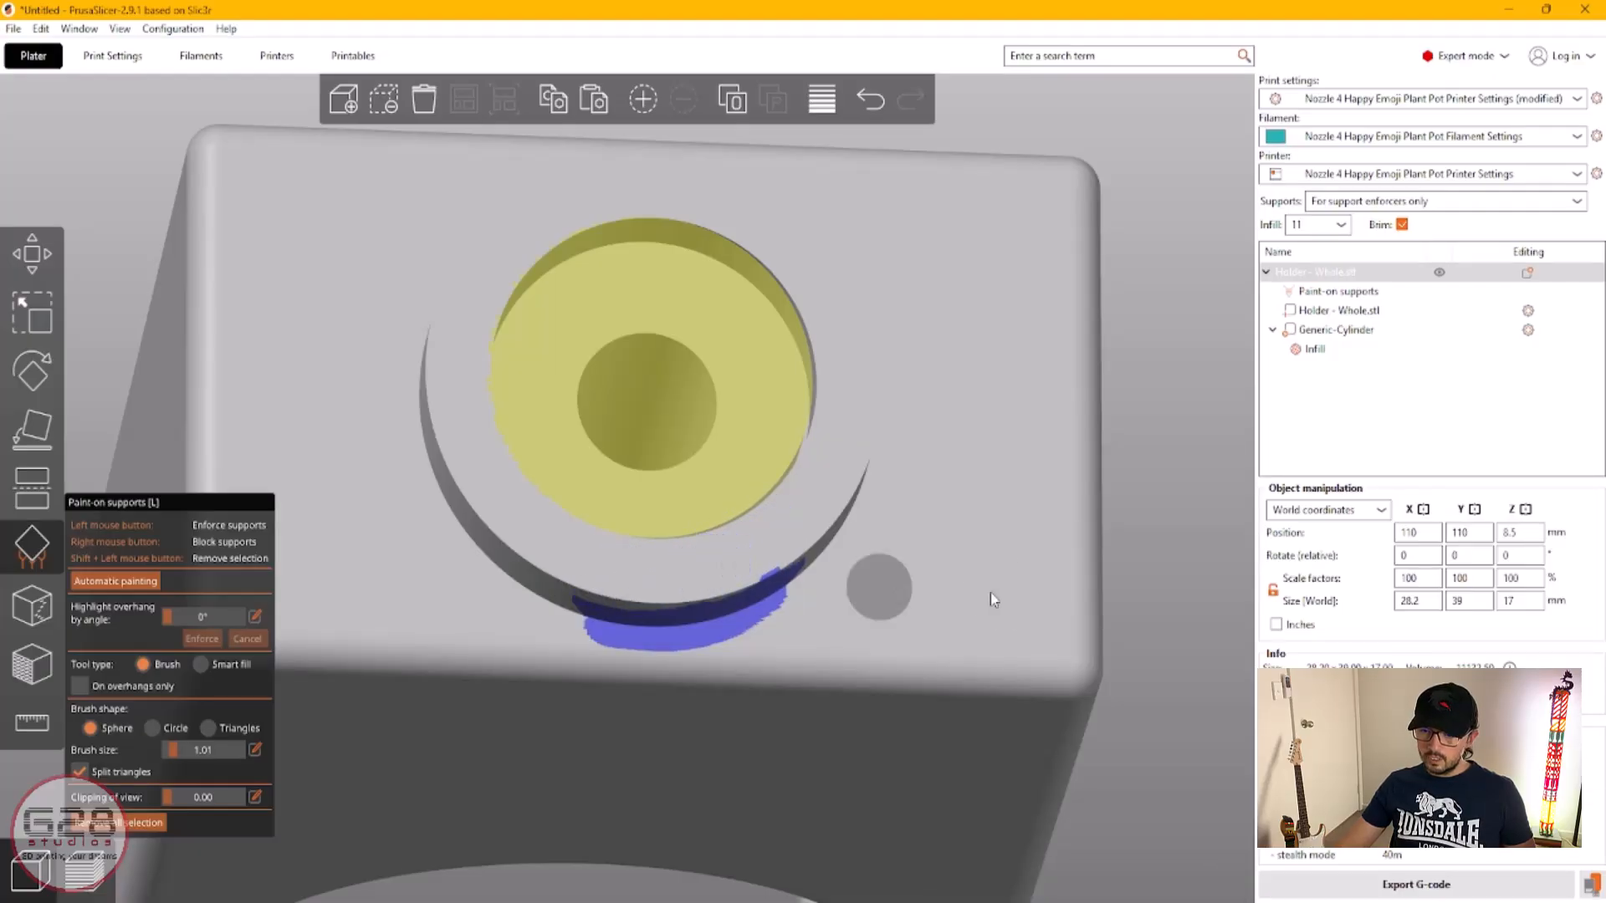
Step: Fill the gaps in the support paint on the ring's lower side up to its front rim, and undo the last stray stroke
{"action": "left_click_drag", "start_coordinate": [1121, 560], "coordinate": [778, 626]}
{"action": "scroll", "coordinate": [778, 626], "scroll_direction": "up", "scroll_amount": 4}
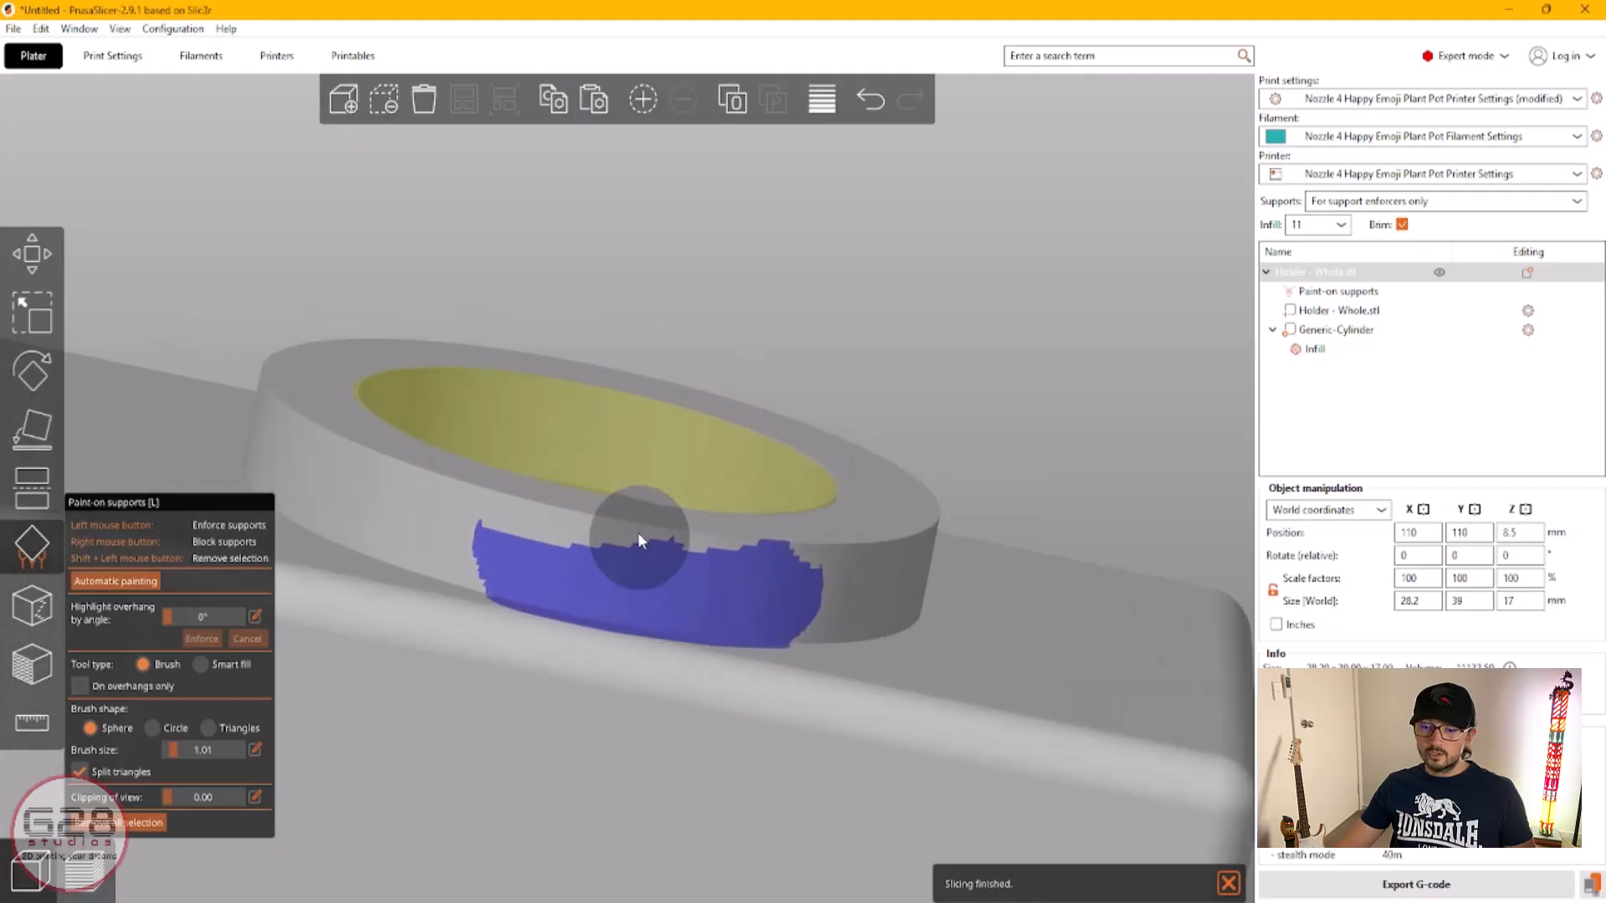
{"action": "left_click_drag", "start_coordinate": [961, 263], "coordinate": [946, 249]}
{"action": "left_click_drag", "start_coordinate": [494, 387], "coordinate": [692, 461]}
{"action": "left_click_drag", "start_coordinate": [1109, 332], "coordinate": [1110, 369]}
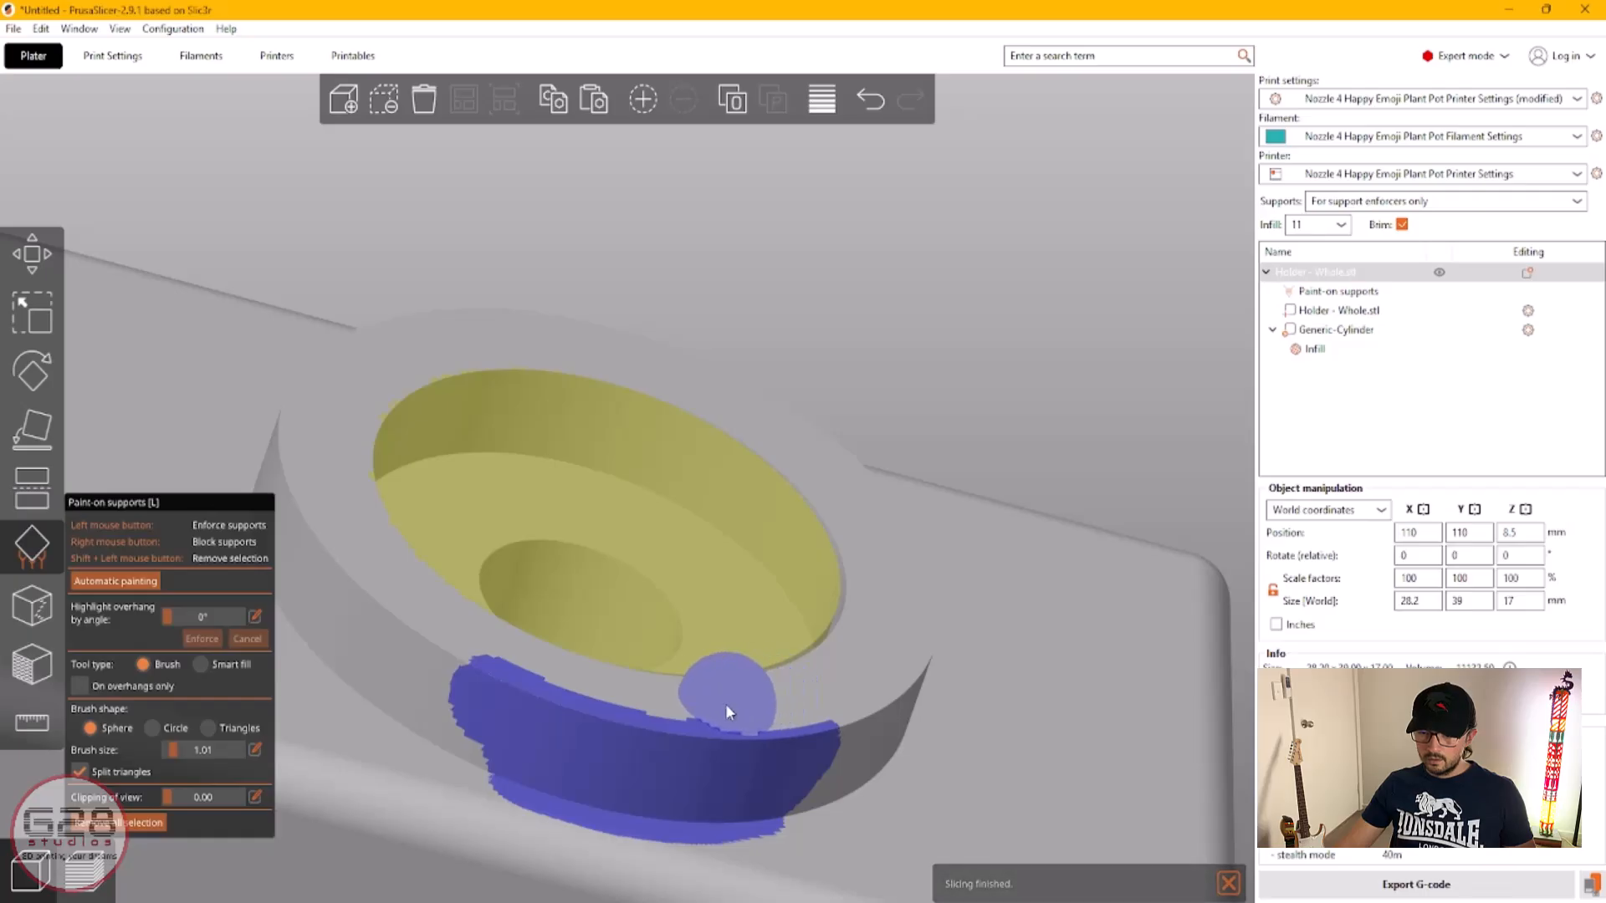
{"action": "key", "text": "ctrl+z"}
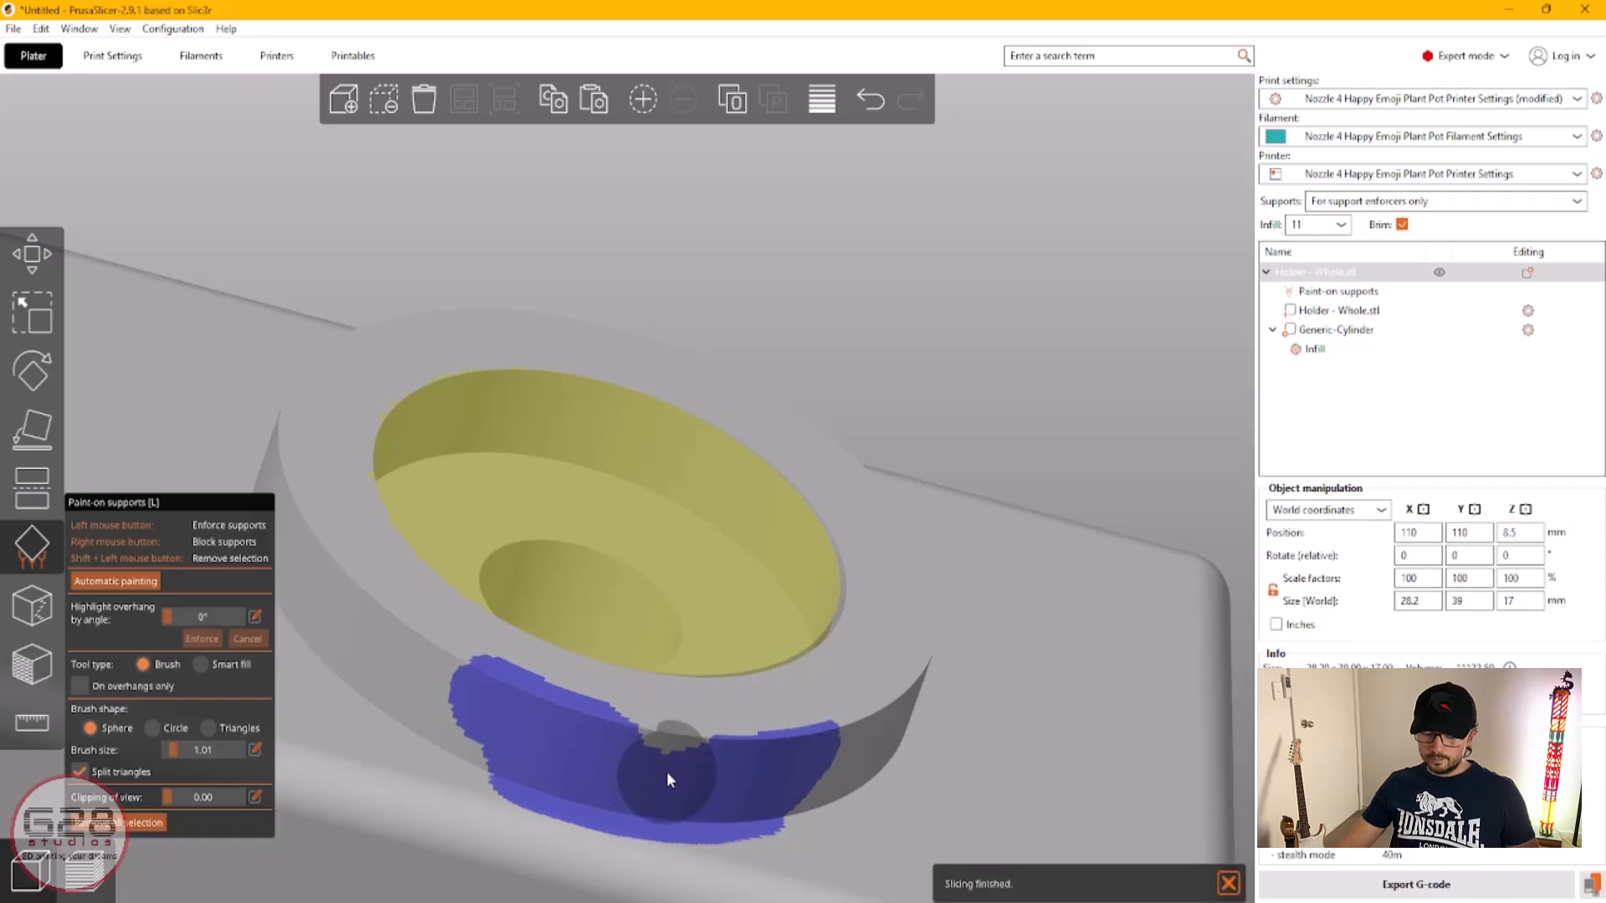
Step: Erase the excess support paint along the ring's lower front rim so its front face stays clear
{"action": "left_click_drag", "start_coordinate": [756, 701], "coordinate": [716, 701], "text": "shift"}
{"action": "left_click", "coordinate": [658, 700], "text": "shift"}
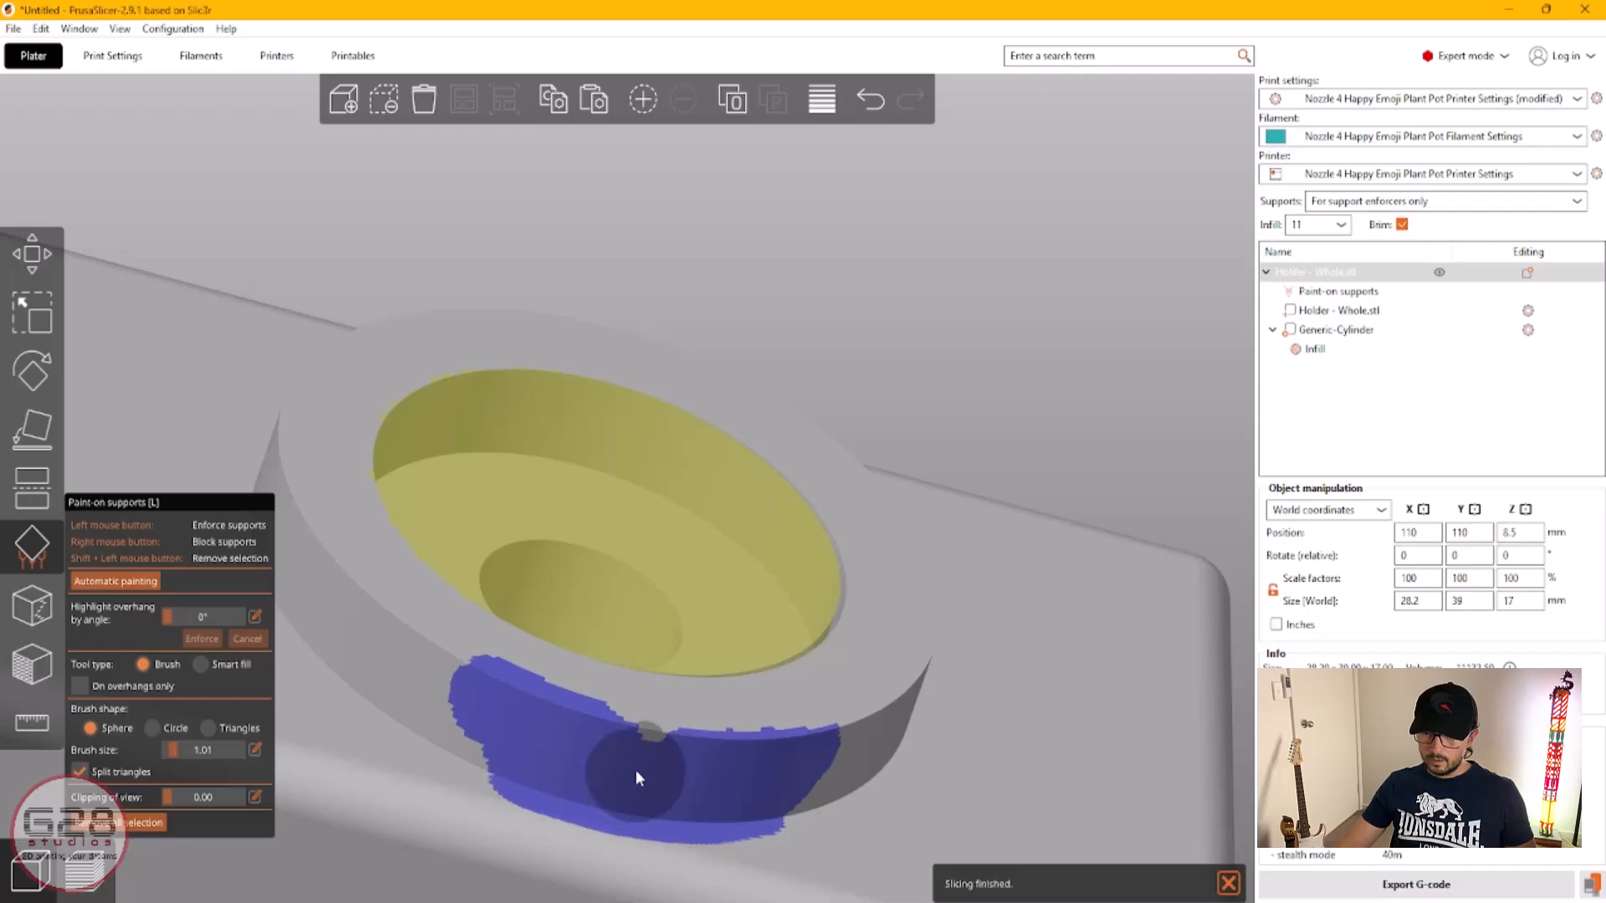
{"action": "left_click", "coordinate": [599, 680], "text": "shift"}
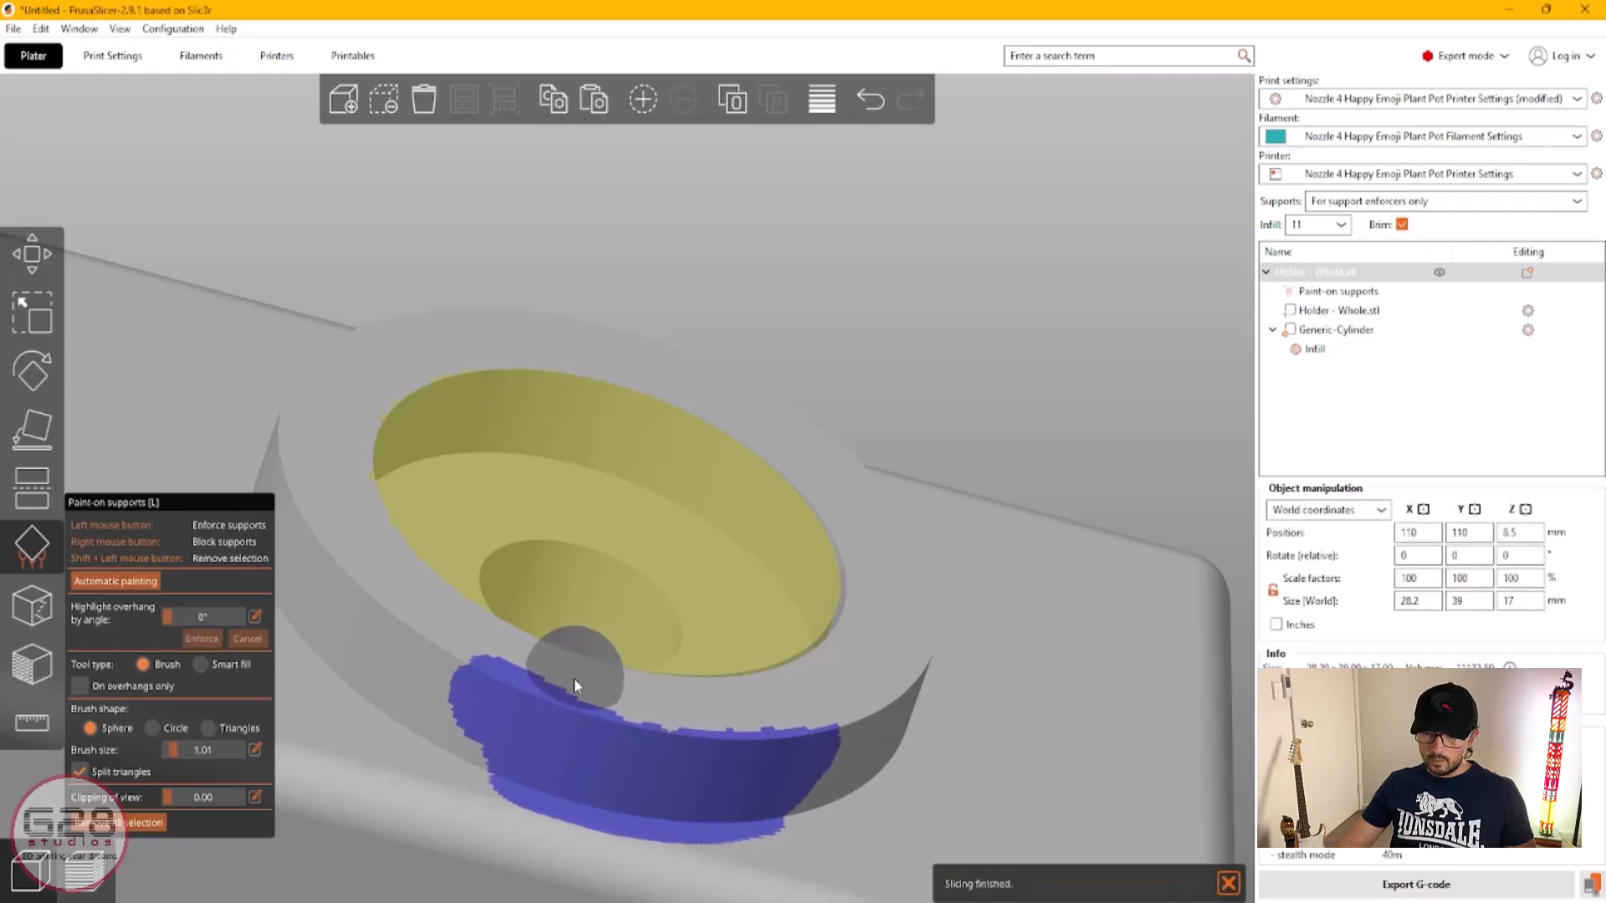
{"action": "left_click", "coordinate": [550, 665], "text": "shift"}
{"action": "left_click", "coordinate": [509, 651], "text": "shift"}
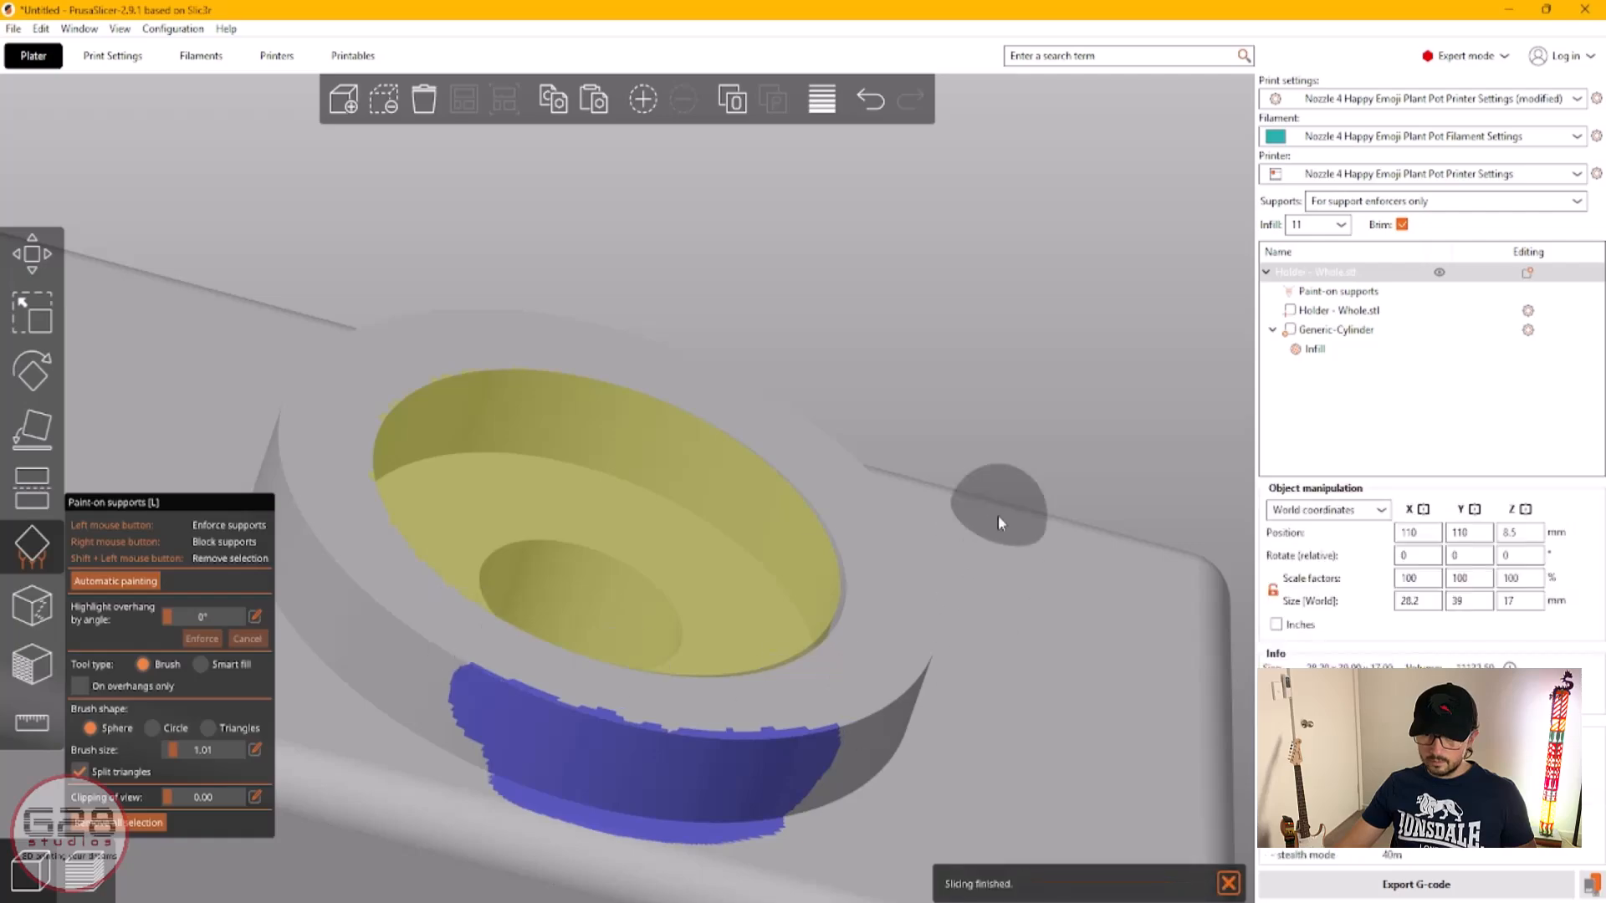
Step: Extend the support enforcer paint further around the left part of the ring's underside
{"action": "mouse_move", "coordinate": [1059, 357]}
{"action": "left_mouse_down"}
{"action": "mouse_move", "coordinate": [994, 503]}
{"action": "mouse_move", "coordinate": [751, 750]}
{"action": "left_mouse_up"}
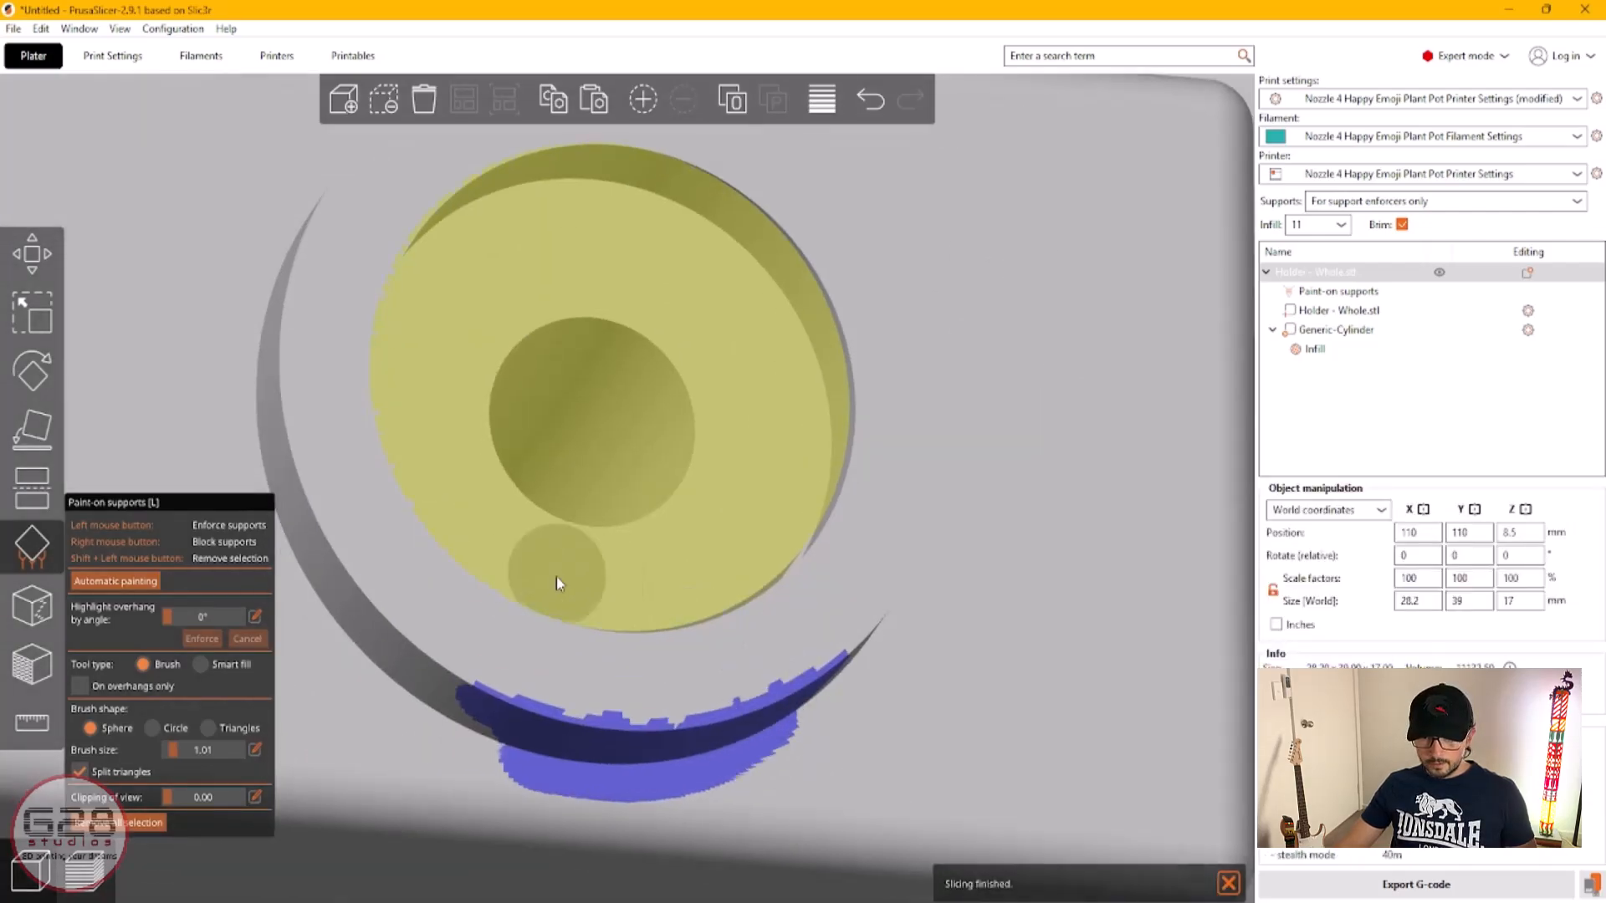
{"action": "mouse_move", "coordinate": [692, 513]}
{"action": "middle_mouse_down"}
{"action": "mouse_move", "coordinate": [764, 460]}
{"action": "mouse_move", "coordinate": [963, 455]}
{"action": "middle_mouse_up"}
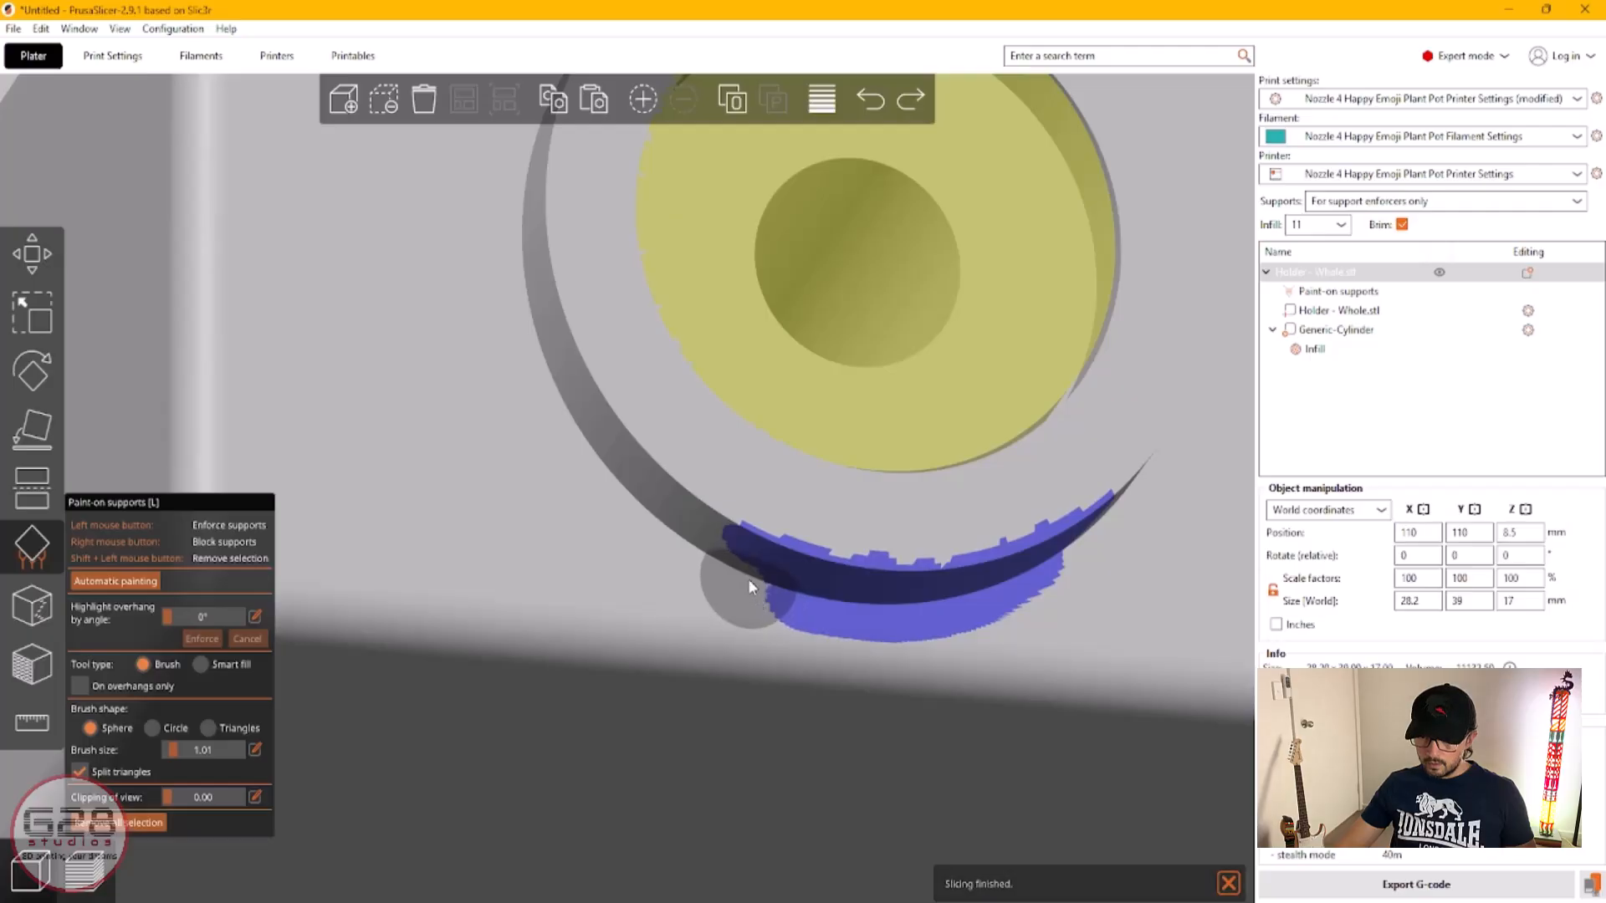
{"action": "mouse_move", "coordinate": [750, 581]}
{"action": "left_mouse_down"}
{"action": "mouse_move", "coordinate": [725, 543]}
{"action": "mouse_move", "coordinate": [673, 520]}
{"action": "left_mouse_up"}
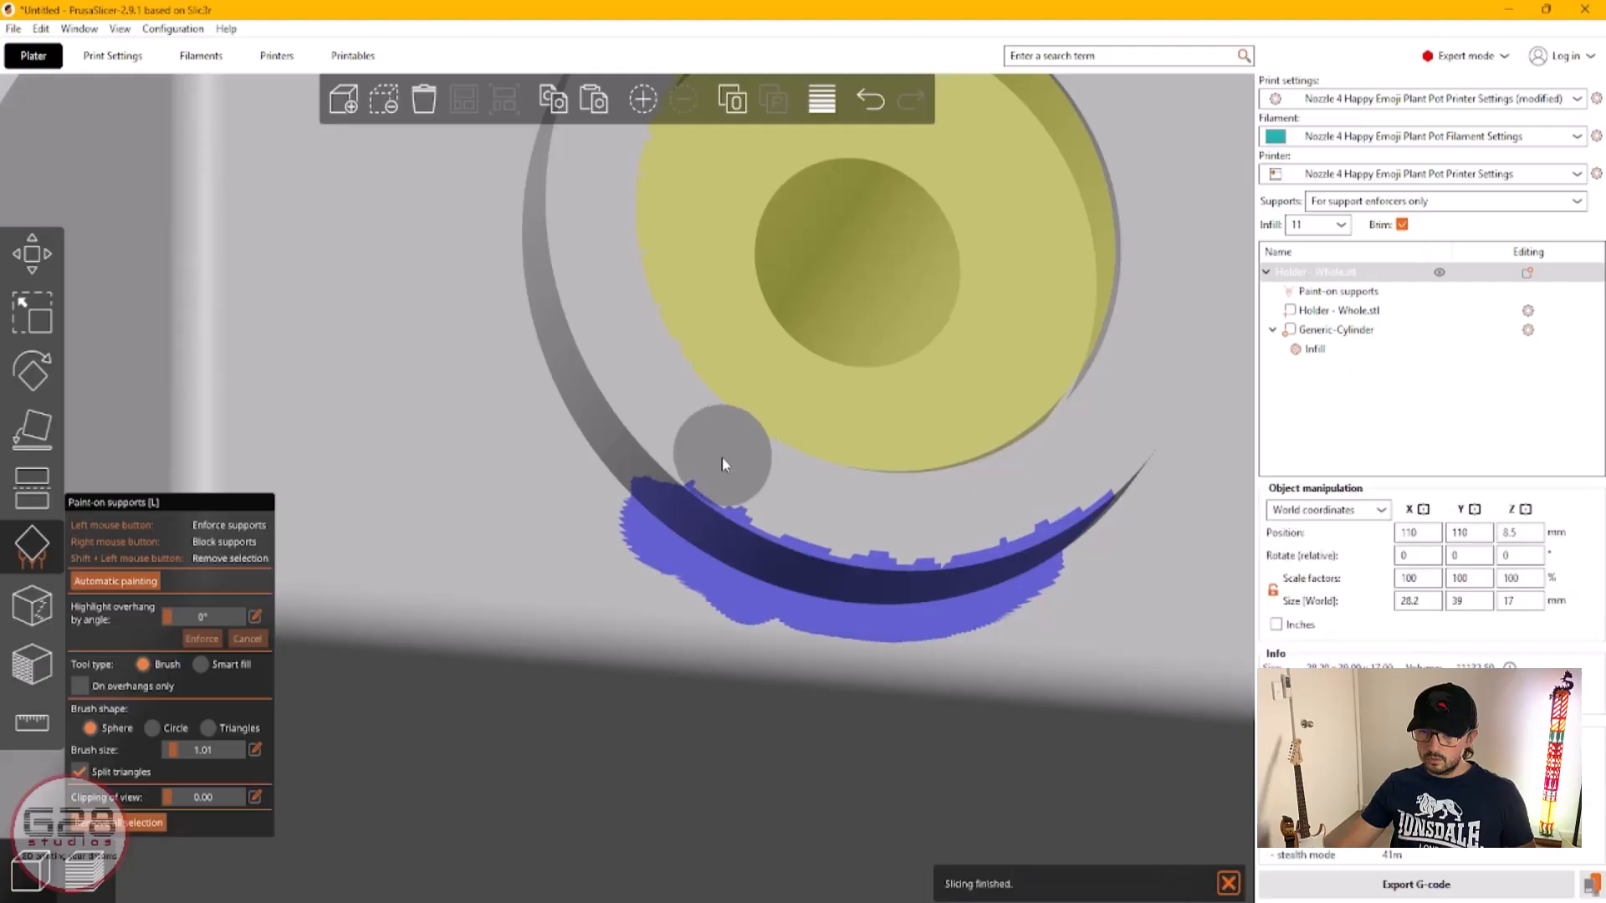
Step: Preview the sliced holder and step through its lower layers, examining the painted supports beneath the raised ring
{"action": "scroll", "coordinate": [763, 545], "scroll_direction": "down", "scroll_amount": 4}
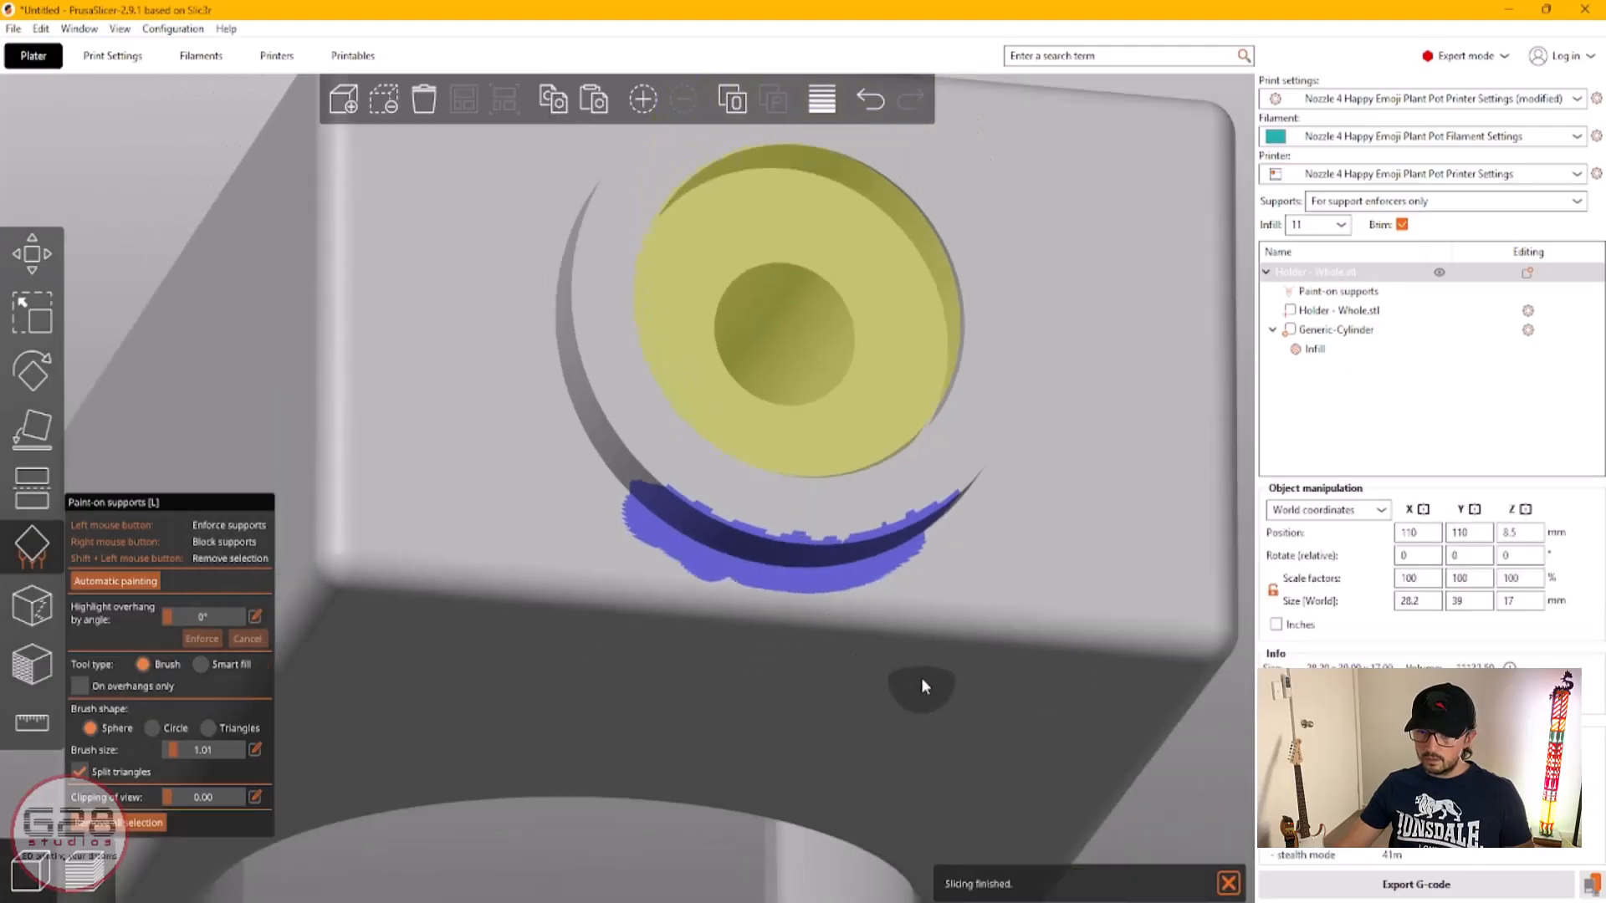
{"action": "middle_click_drag", "start_coordinate": [921, 679], "coordinate": [778, 557]}
{"action": "left_click_drag", "start_coordinate": [1104, 664], "coordinate": [1171, 661]}
{"action": "left_click", "coordinate": [83, 880]}
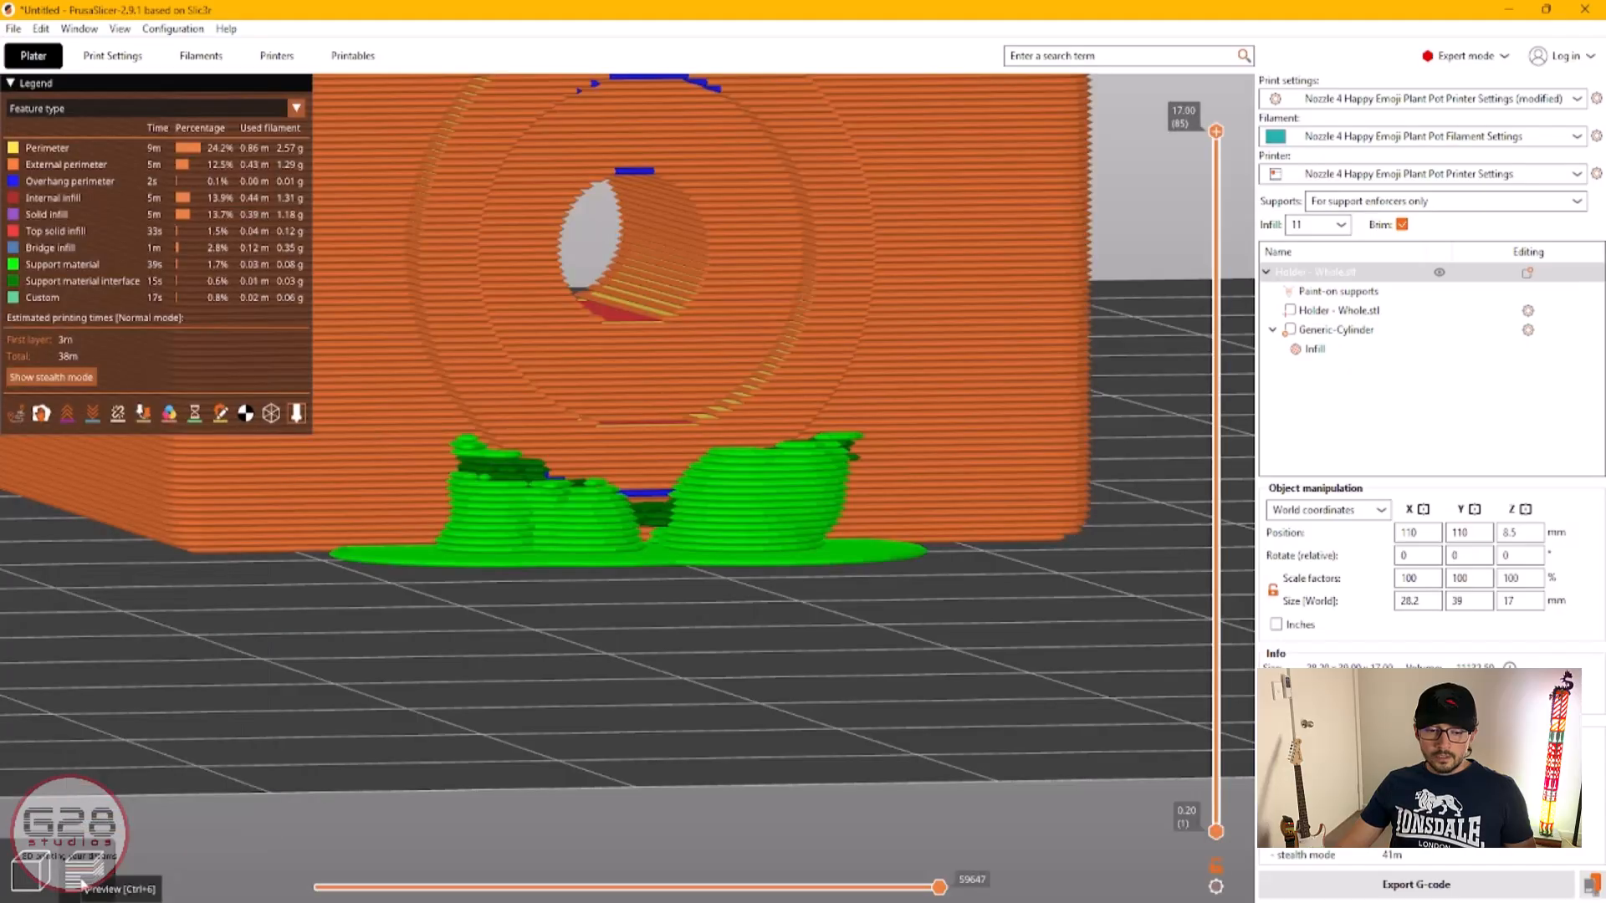
{"action": "left_click_drag", "start_coordinate": [668, 623], "coordinate": [901, 707]}
{"action": "right_click_drag", "start_coordinate": [899, 700], "coordinate": [861, 683]}
{"action": "left_click_drag", "start_coordinate": [1217, 131], "coordinate": [1204, 740]}
{"action": "scroll", "coordinate": [1204, 740], "scroll_direction": "down", "scroll_amount": 10}
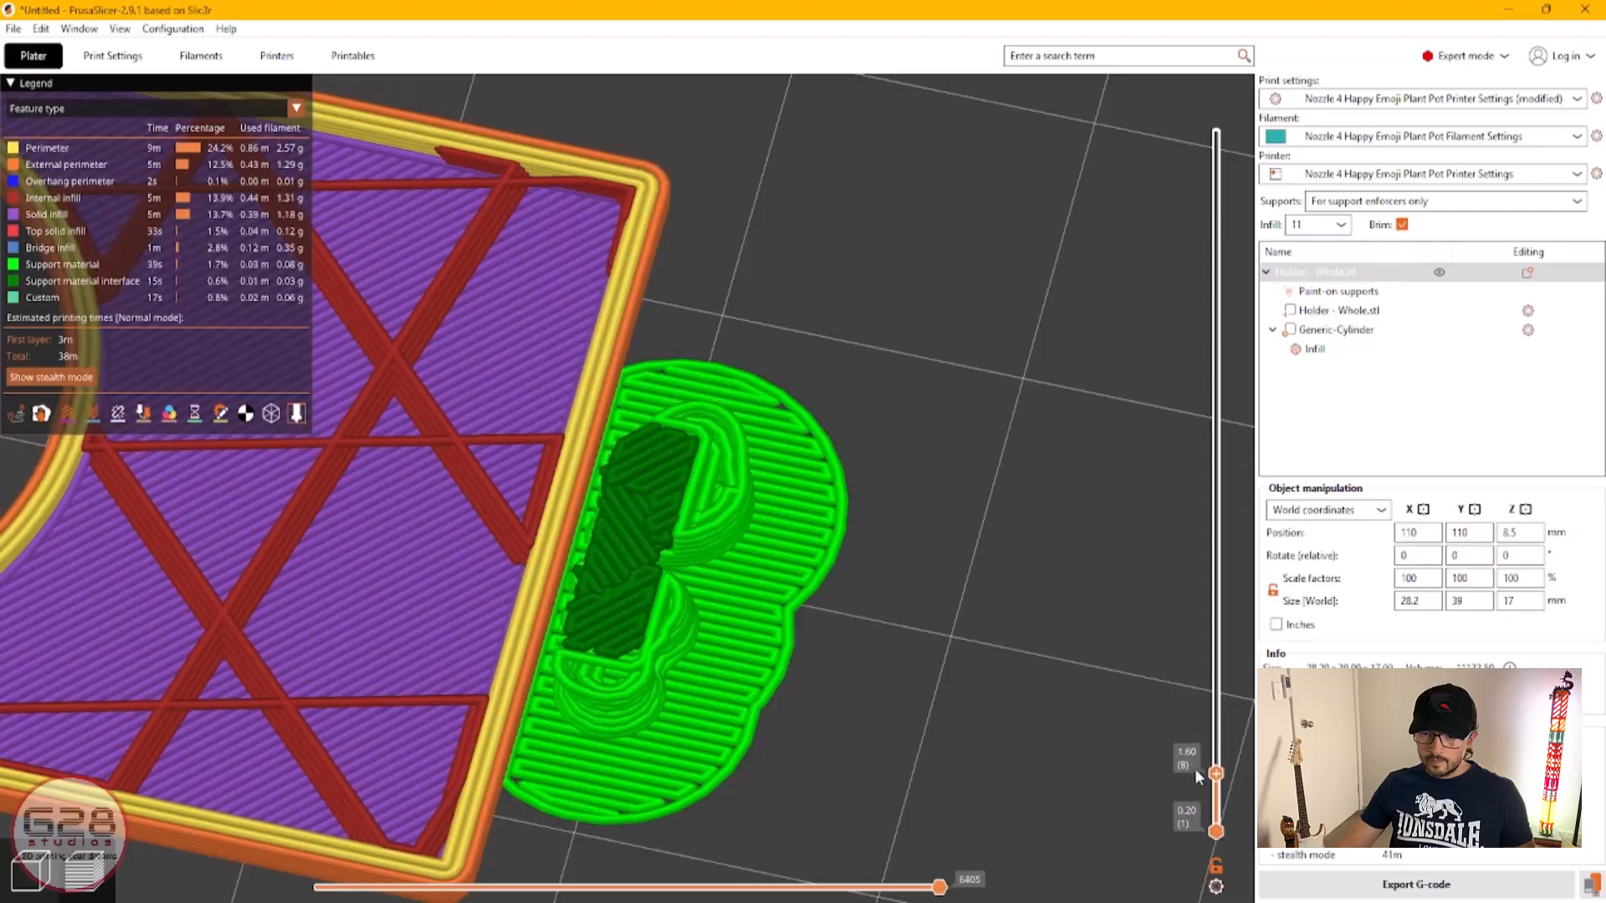
{"action": "scroll", "coordinate": [1205, 741], "scroll_direction": "up", "scroll_amount": 10}
{"action": "scroll", "coordinate": [1204, 740], "scroll_direction": "up", "scroll_amount": 8}
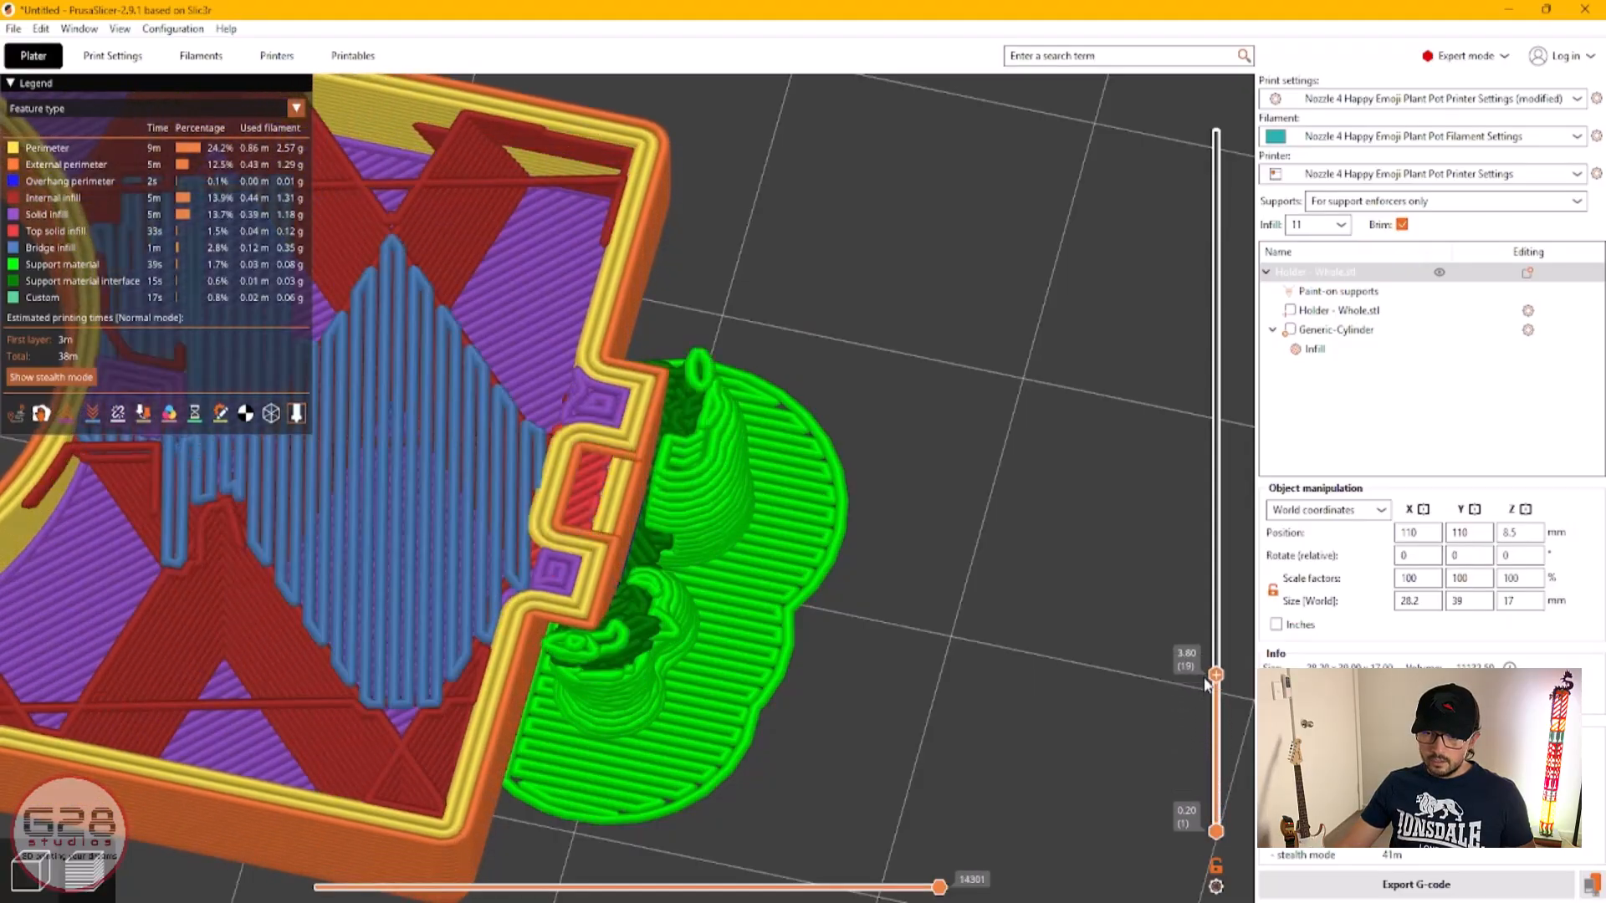
Step: Show the layers up to 16.00 mm and inspect the supports and overhangs around the screw hole from above and below
{"action": "left_click_drag", "start_coordinate": [996, 711], "coordinate": [1171, 174]}
{"action": "middle_click_drag", "start_coordinate": [1042, 306], "coordinate": [1091, 612]}
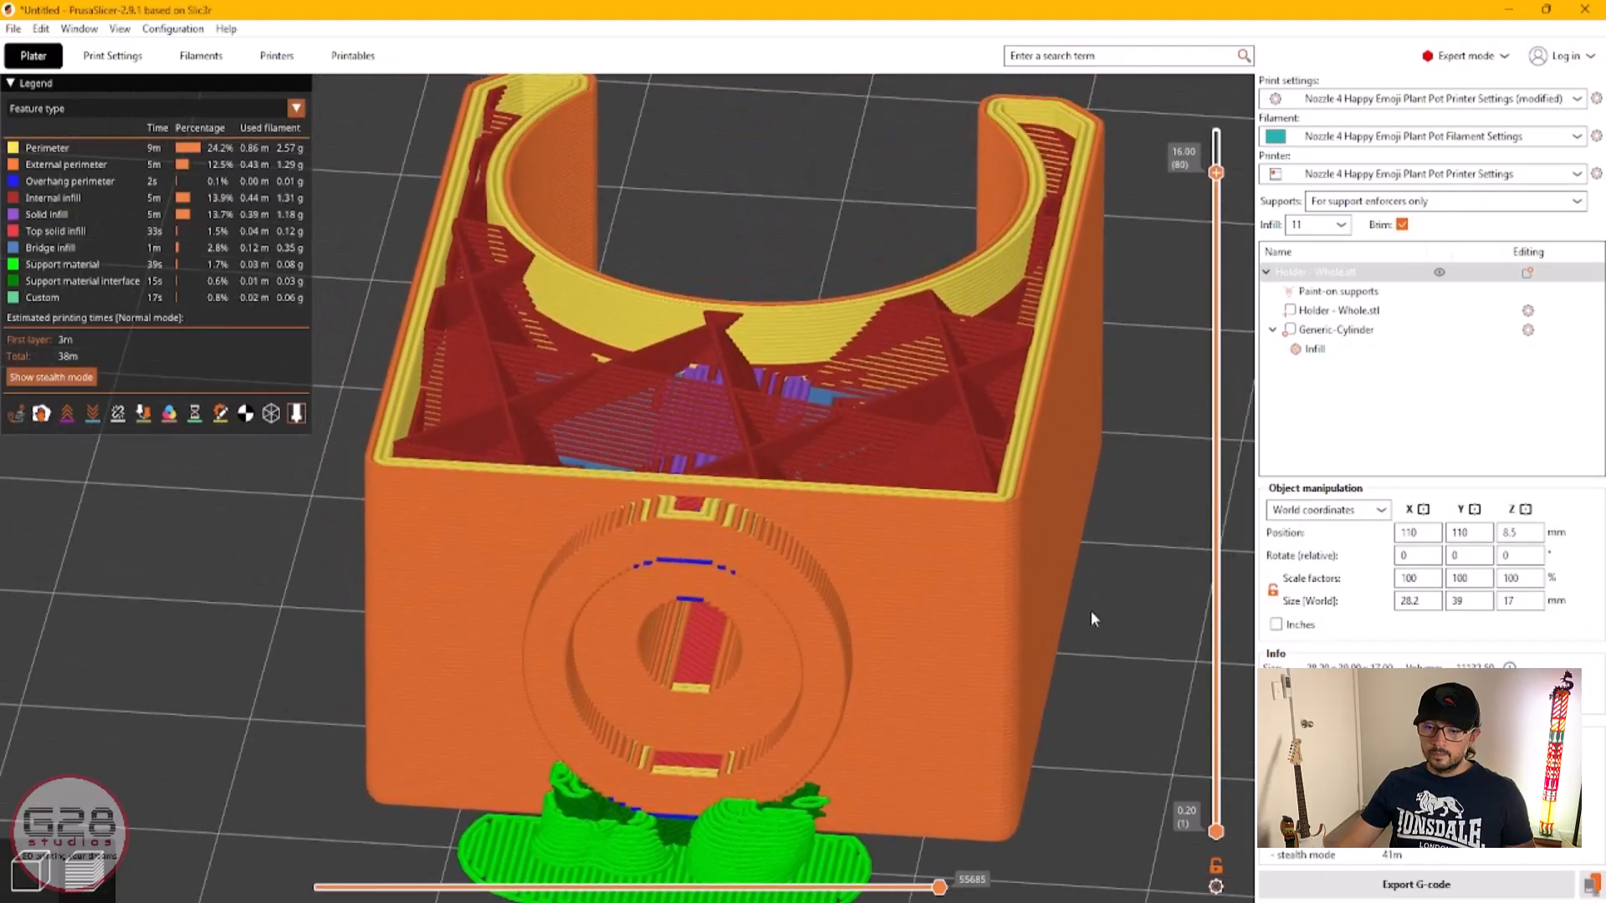
{"action": "left_click_drag", "start_coordinate": [1093, 619], "coordinate": [666, 421]}
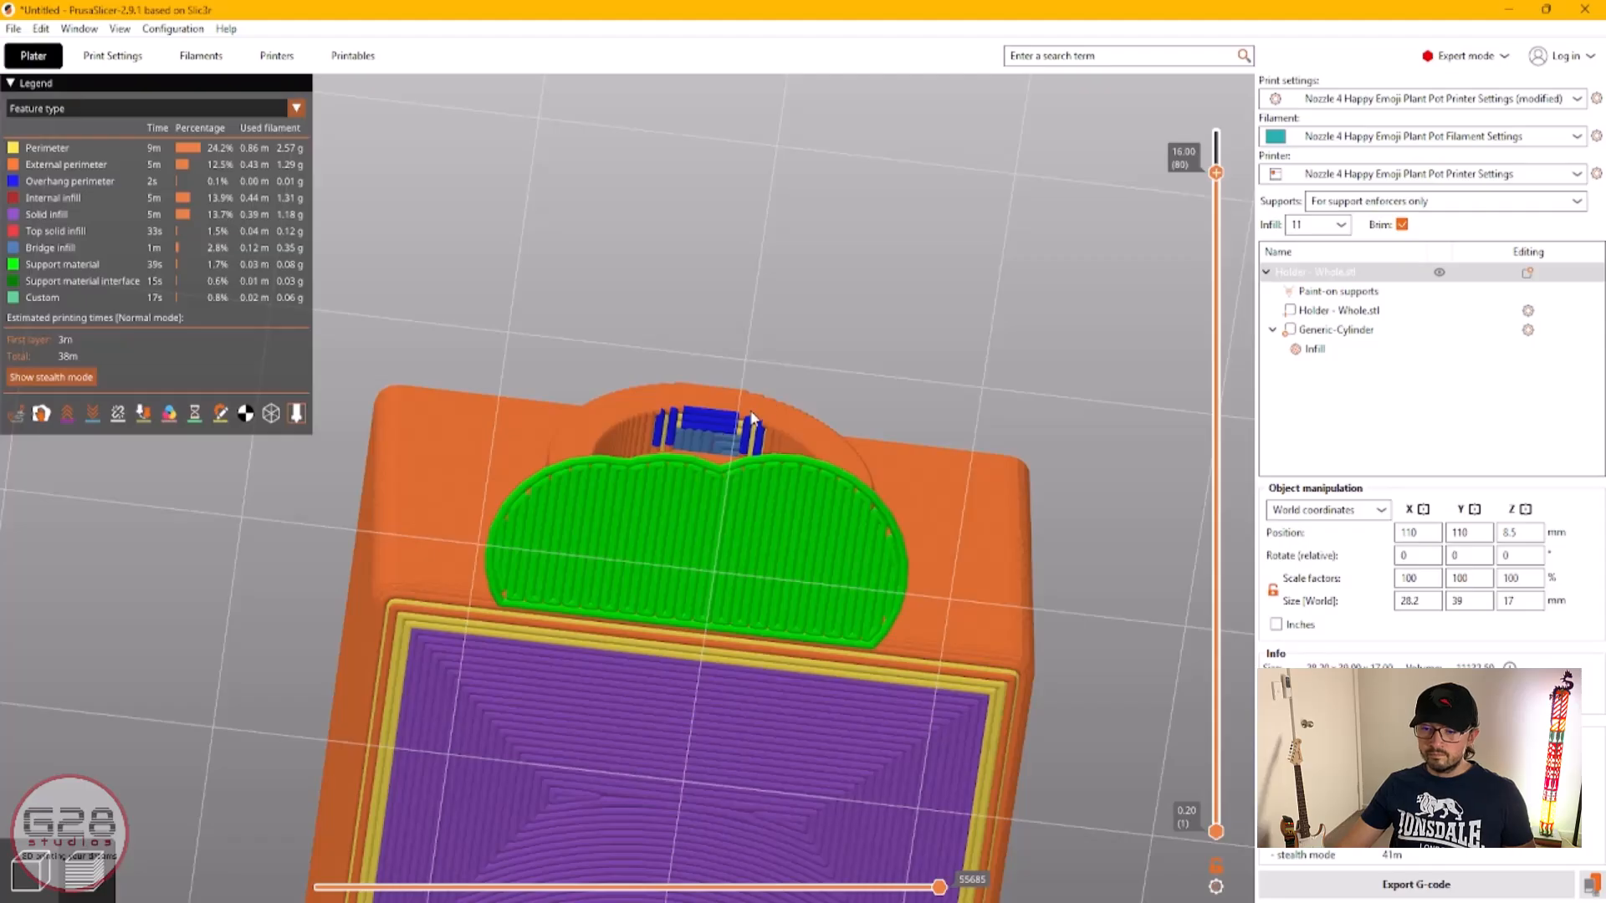
{"action": "left_click_drag", "start_coordinate": [731, 425], "coordinate": [645, 453]}
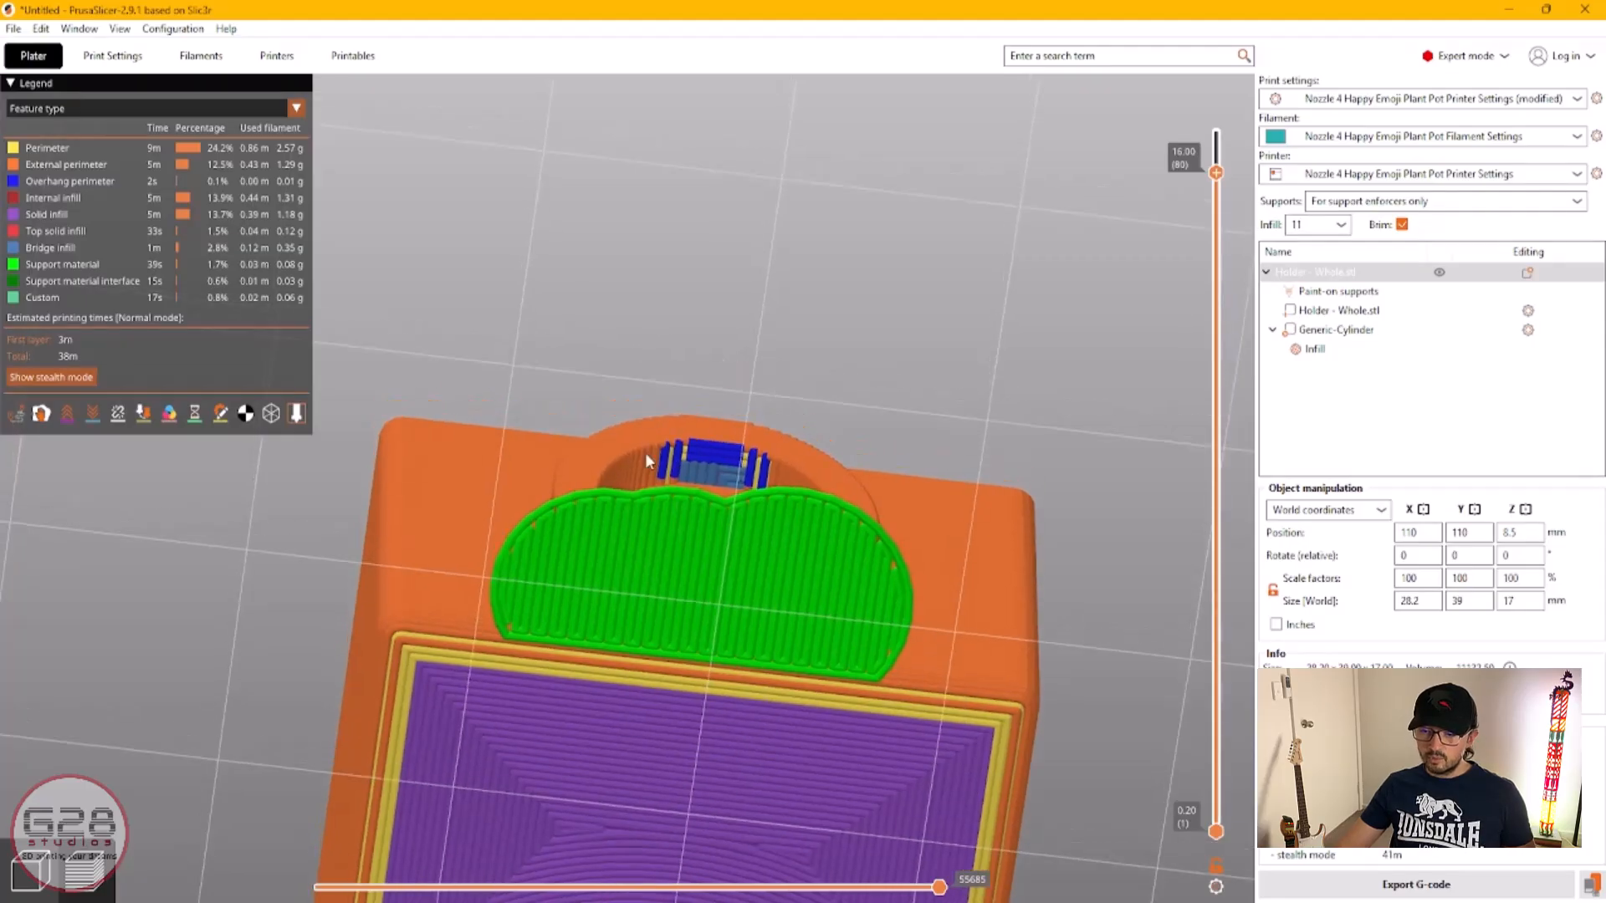
{"action": "left_click_drag", "start_coordinate": [817, 357], "coordinate": [1007, 268]}
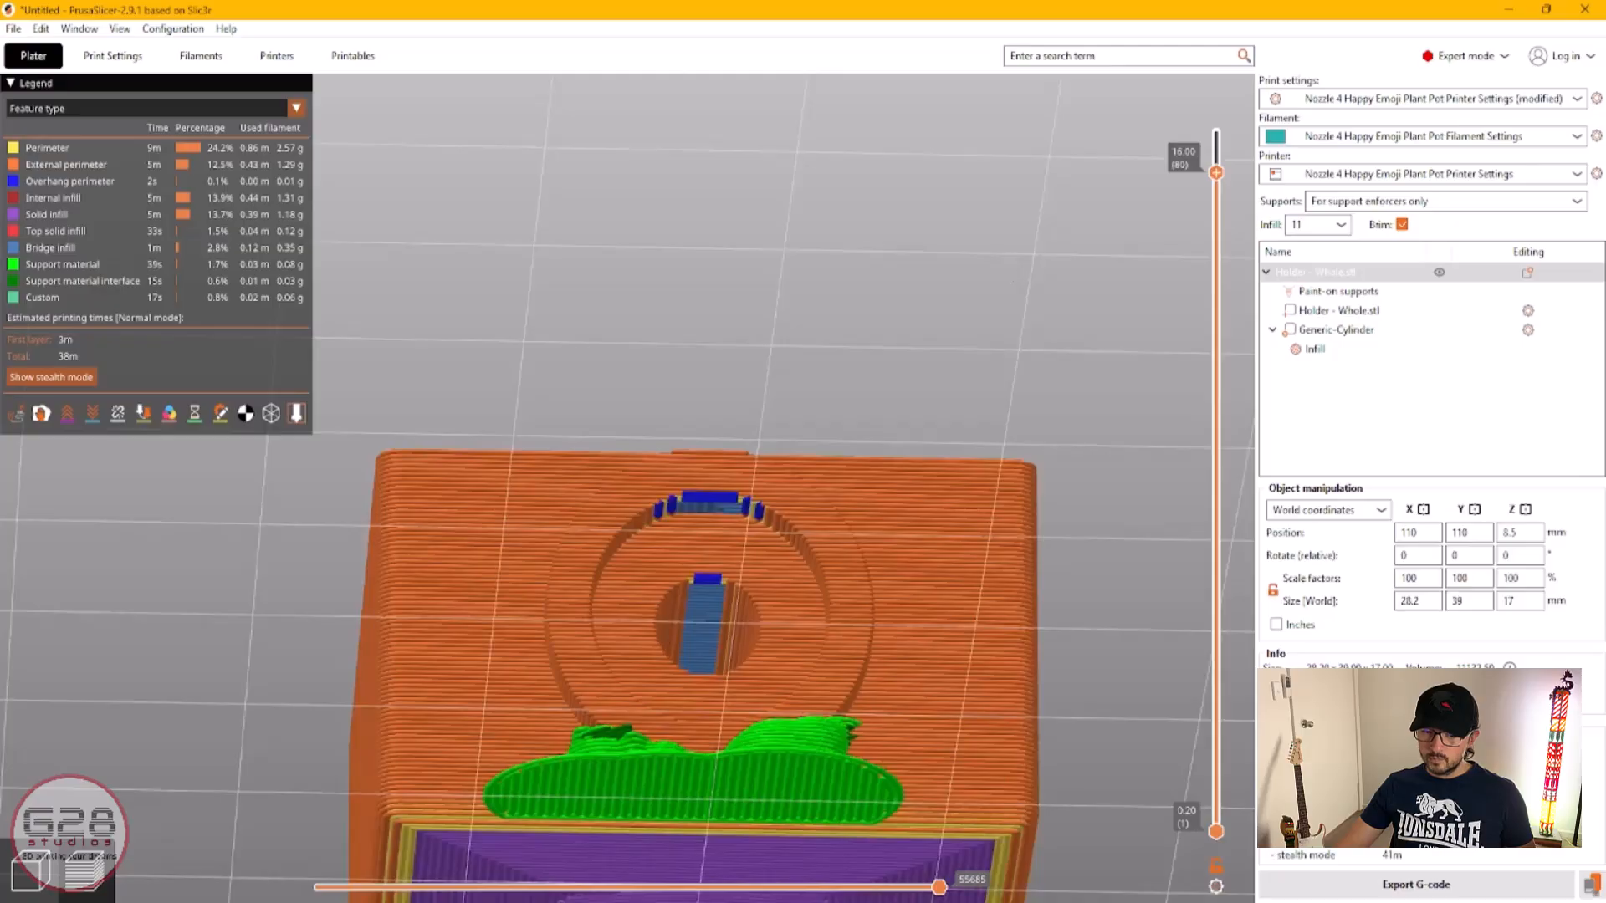
Step: Return to the 3D editor and paint support enforcers on the upper inner wall of the ring's recess
{"action": "left_click", "coordinate": [18, 877]}
{"action": "scroll", "coordinate": [735, 289], "scroll_direction": "up", "scroll_amount": 5}
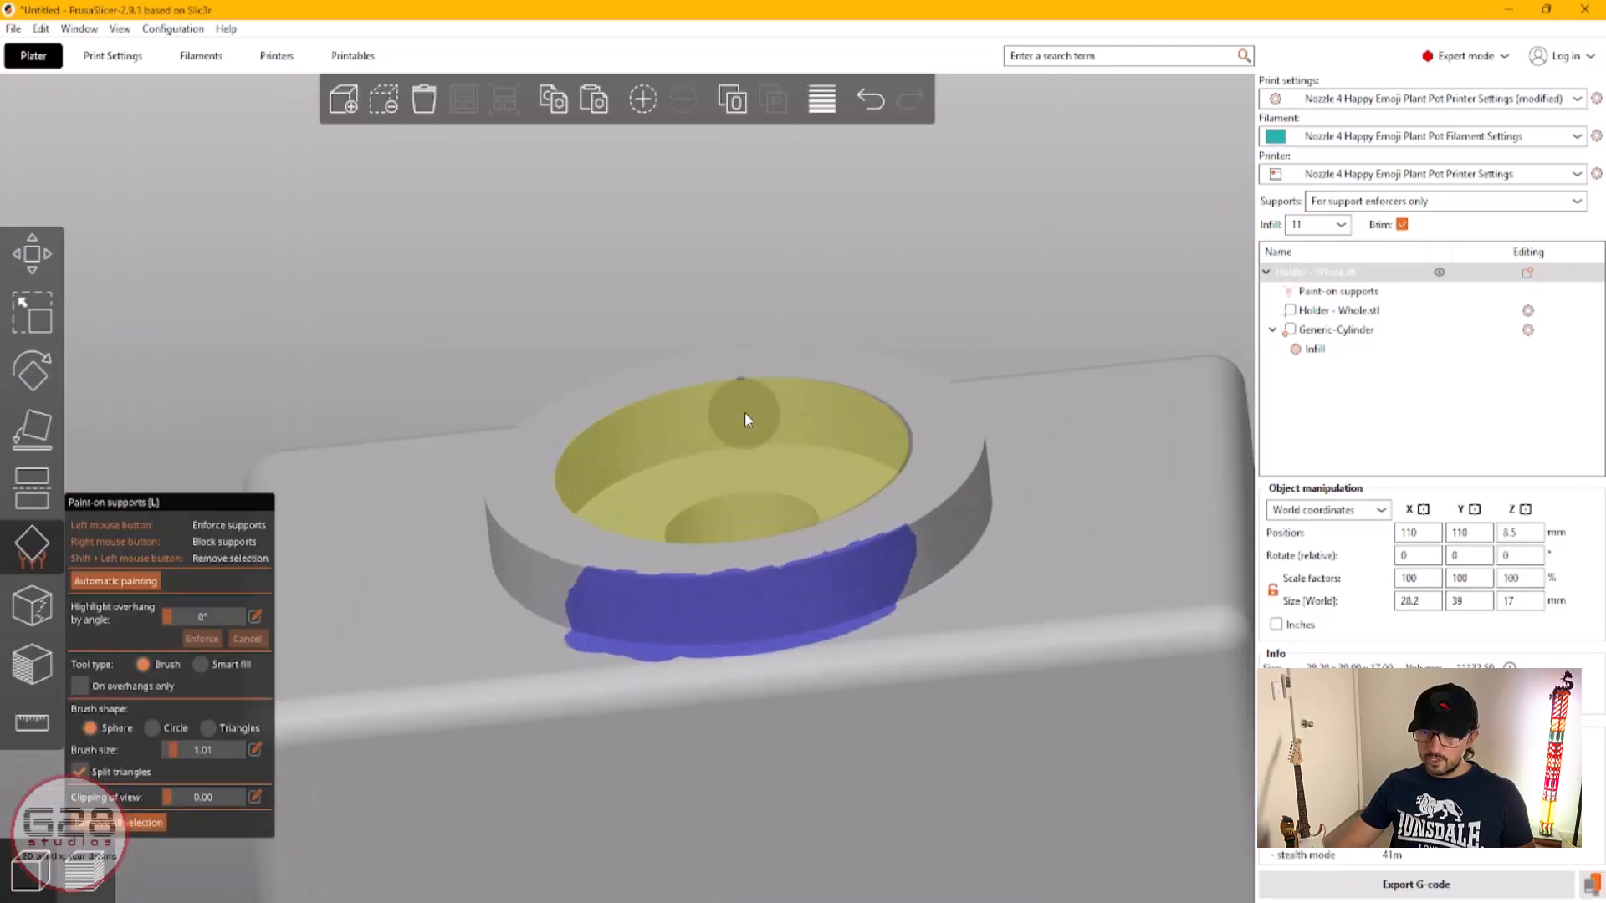
{"action": "left_click", "coordinate": [711, 415]}
{"action": "left_click", "coordinate": [734, 417]}
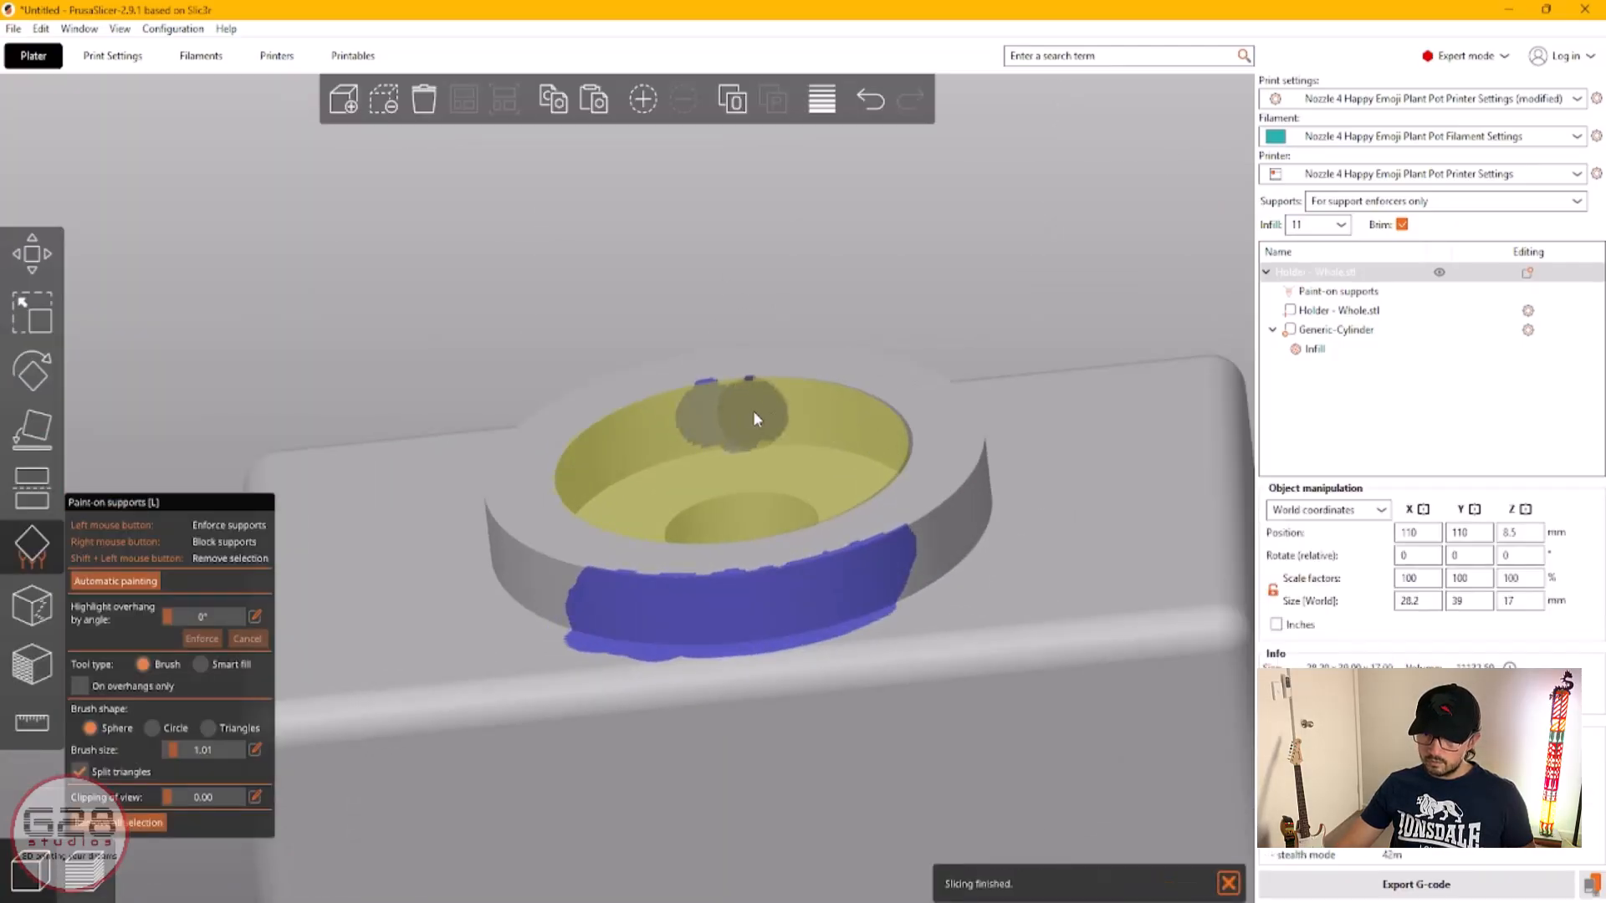
{"action": "left_click", "coordinate": [753, 410]}
Step: Preview the new slice at full height, 17.00 mm, and examine the added supports around the ring and the holder as a whole
{"action": "left_click", "coordinate": [84, 874]}
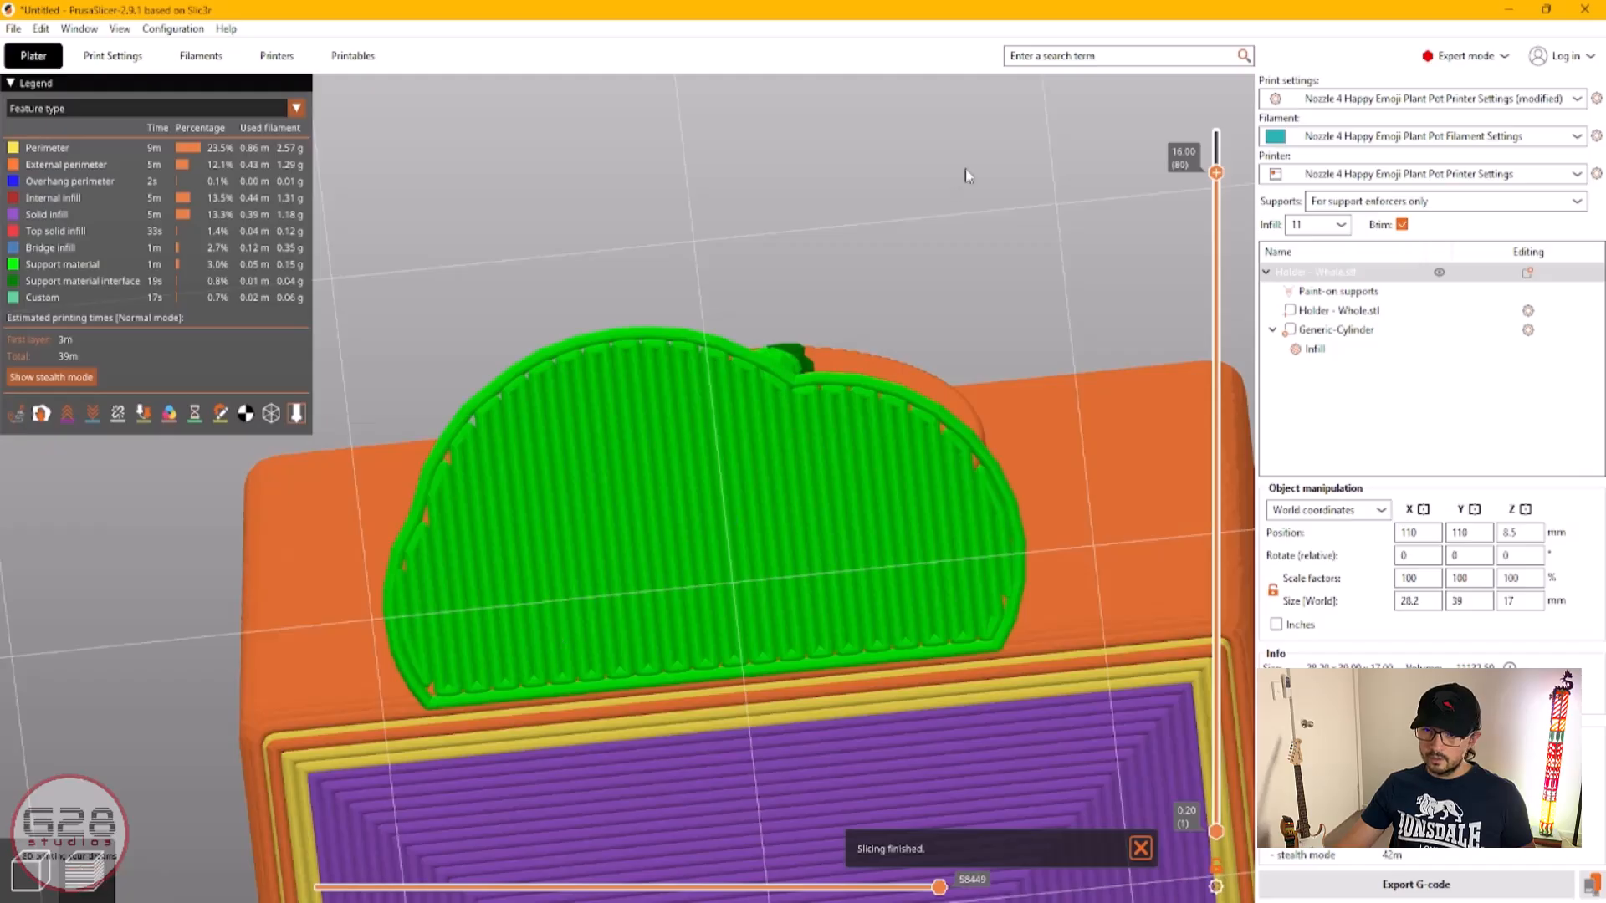
{"action": "scroll", "coordinate": [962, 209], "scroll_direction": "down", "scroll_amount": 5}
{"action": "left_click_drag", "start_coordinate": [961, 233], "coordinate": [1217, 133]}
{"action": "scroll", "coordinate": [1023, 419], "scroll_direction": "down", "scroll_amount": 3}
{"action": "left_click_drag", "start_coordinate": [996, 824], "coordinate": [1061, 696]}
{"action": "left_click_drag", "start_coordinate": [1038, 741], "coordinate": [953, 725]}
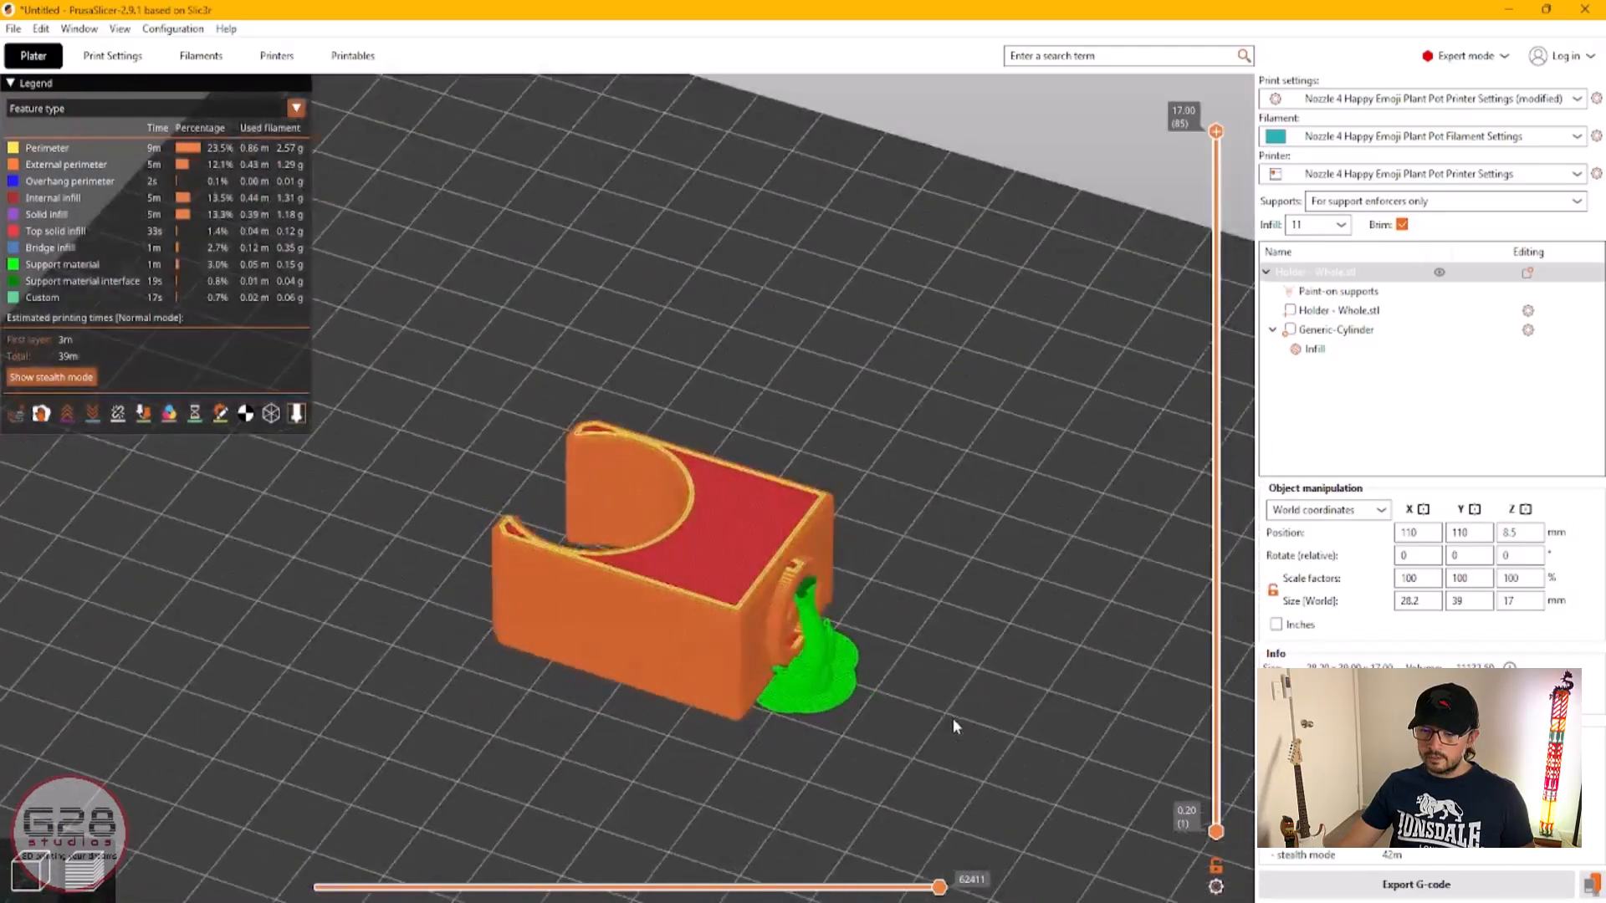
{"action": "scroll", "coordinate": [952, 718], "scroll_direction": "down", "scroll_amount": 5}
{"action": "scroll", "coordinate": [936, 587], "scroll_direction": "up", "scroll_amount": 4}
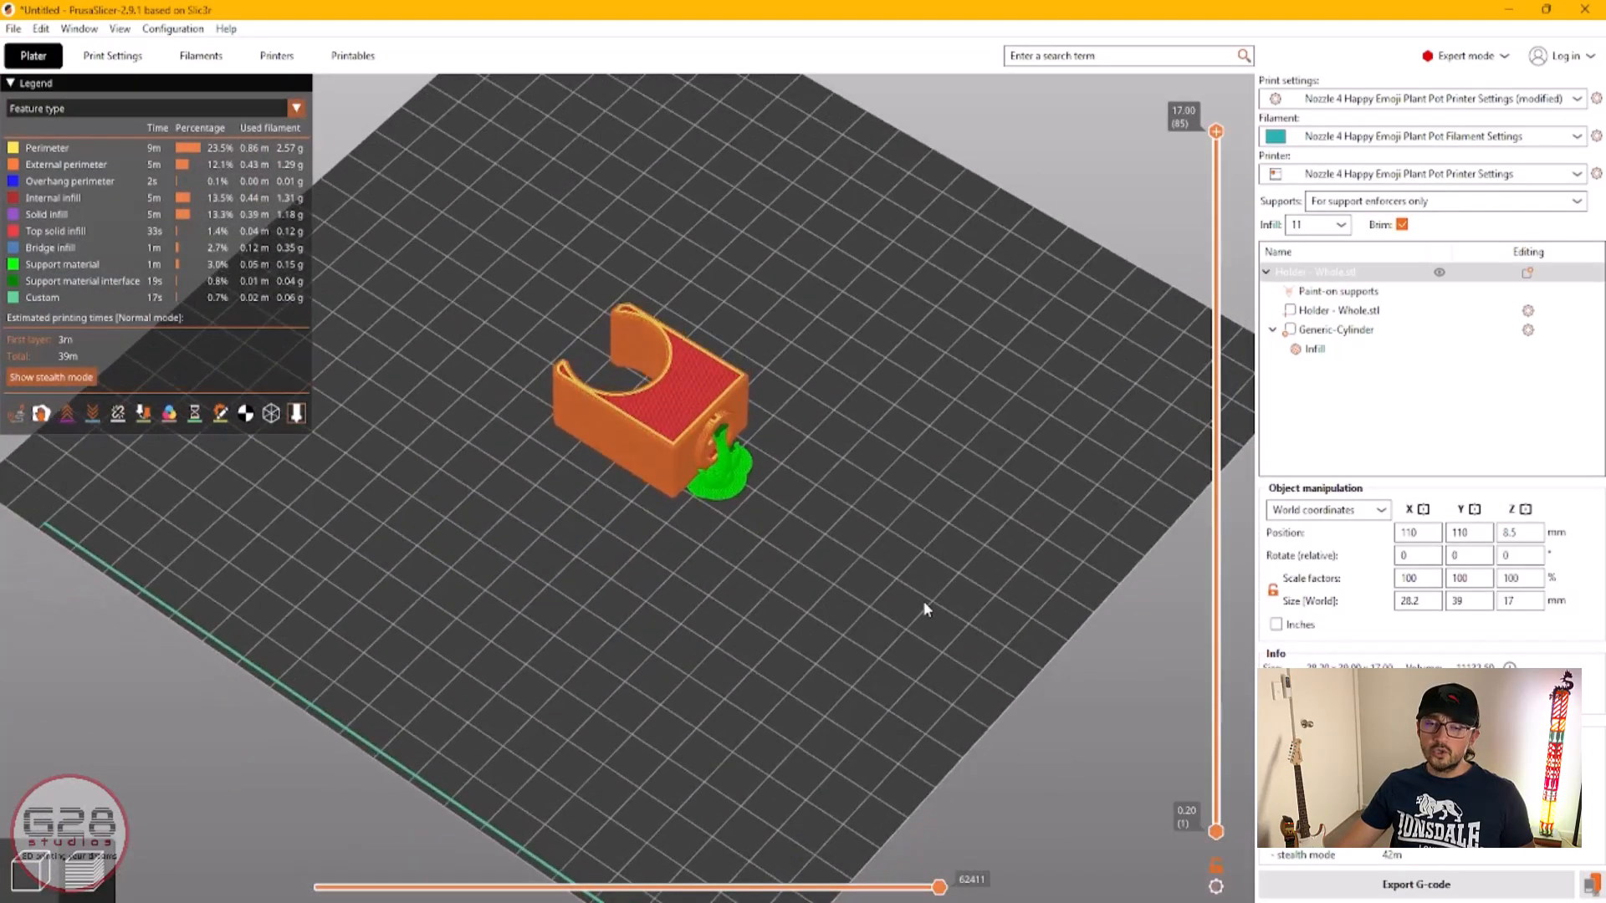